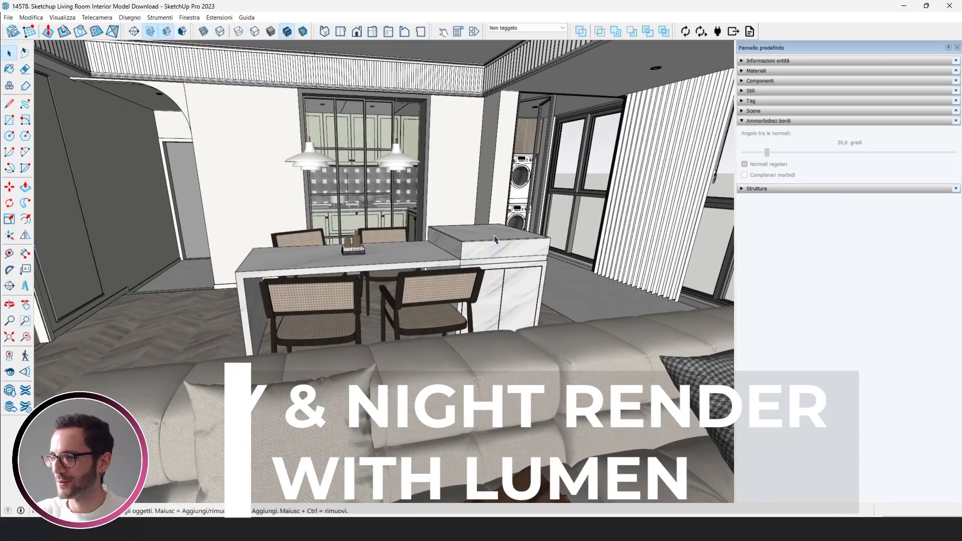
# Step: Look over the source living room model, from the dining area to the sofa and television wall
pyautogui.moveTo(427, 258)
pyautogui.keyDown('shift'); pyautogui.mouseDown(button='middle')
pyautogui.moveTo(359, 272)
pyautogui.moveTo(636, 309)
pyautogui.moveTo(466, 282)
pyautogui.moveTo(331, 311)
pyautogui.moveTo(337, 301)
pyautogui.moveTo(563, 332)
pyautogui.moveTo(505, 361)
pyautogui.moveTo(330, 304)
pyautogui.mouseUp(button='middle'); pyautogui.keyUp('shift')
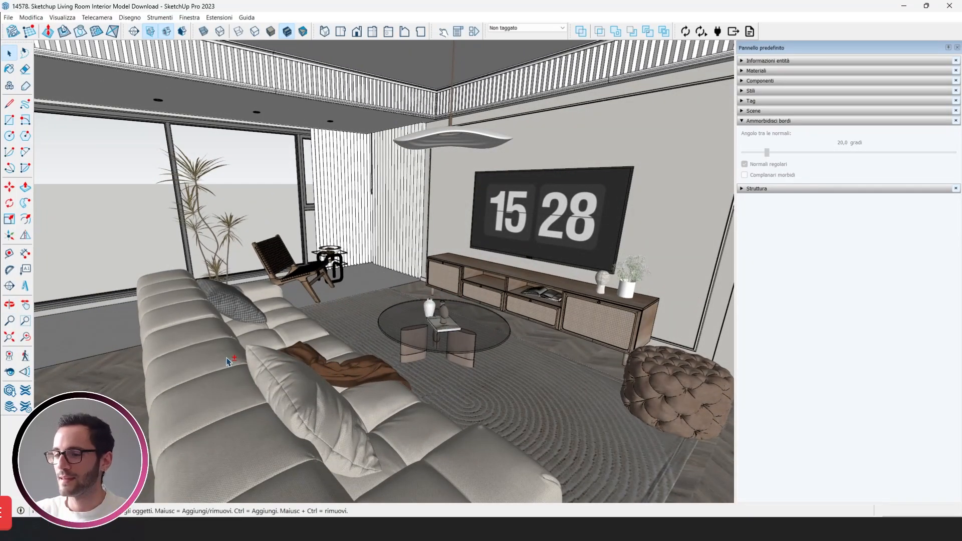
pyautogui.moveTo(228, 361); pyautogui.dragTo(210, 369, button='middle')
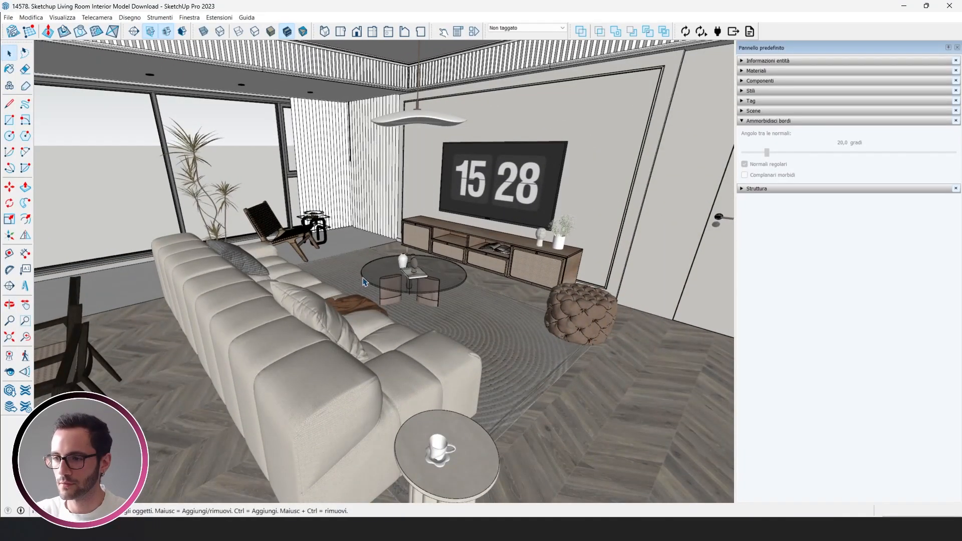
pyautogui.moveTo(365, 282); pyautogui.dragTo(406, 314, button='middle')
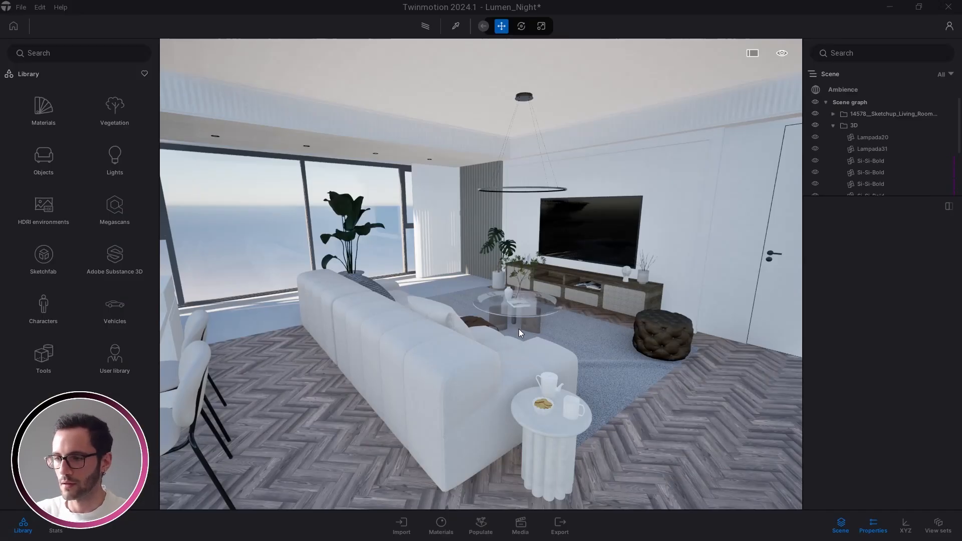
# Step: Switch to the Lumen_Night project in Twinmotion and examine the living room around the sofa, rug, windows and television wall
pyautogui.moveTo(518, 329)
pyautogui.mouseDown(button='right')
pyautogui.moveTo(286, 325)
pyautogui.moveTo(521, 323)
pyautogui.mouseUp(button='right')
pyautogui.press('d')
pyautogui.press('a')
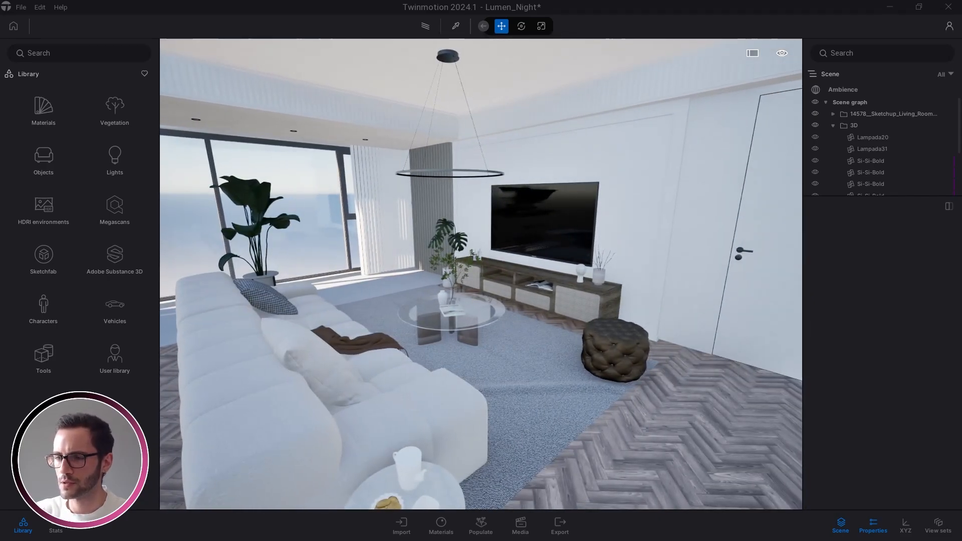
pyautogui.press('w')
pyautogui.moveTo(492, 387); pyautogui.dragTo(478, 406, button='right')
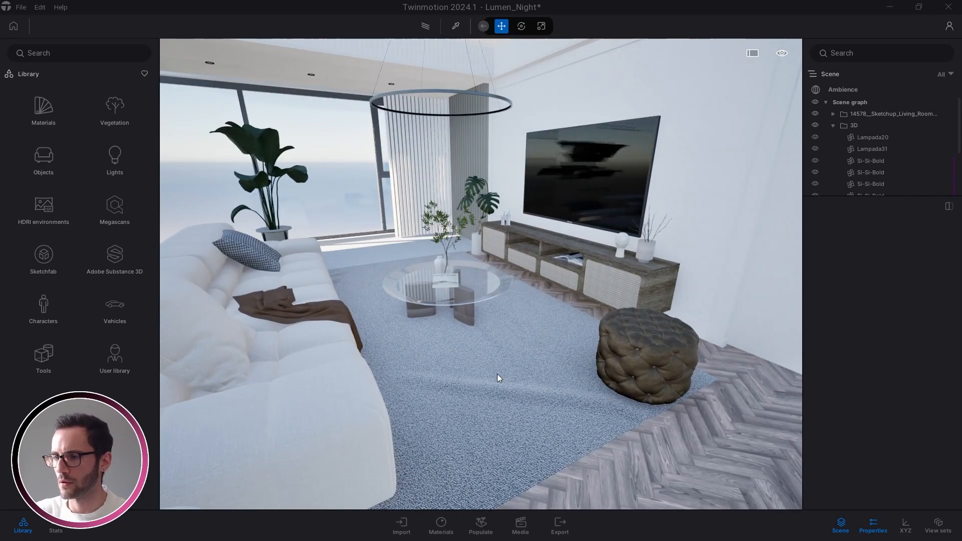
pyautogui.press('w')
pyautogui.moveTo(444, 300); pyautogui.dragTo(351, 311, button='right')
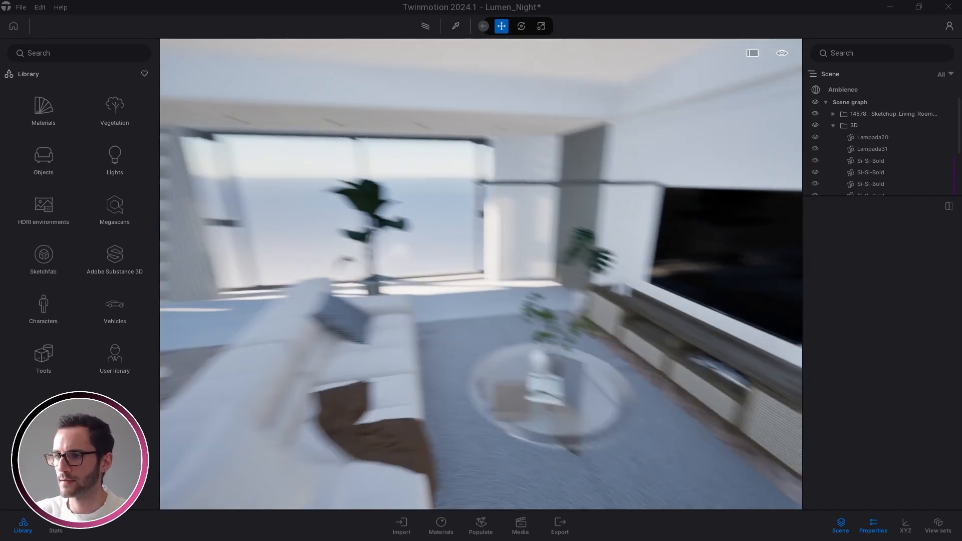
pyautogui.moveTo(624, 239); pyautogui.dragTo(599, 235, button='right')
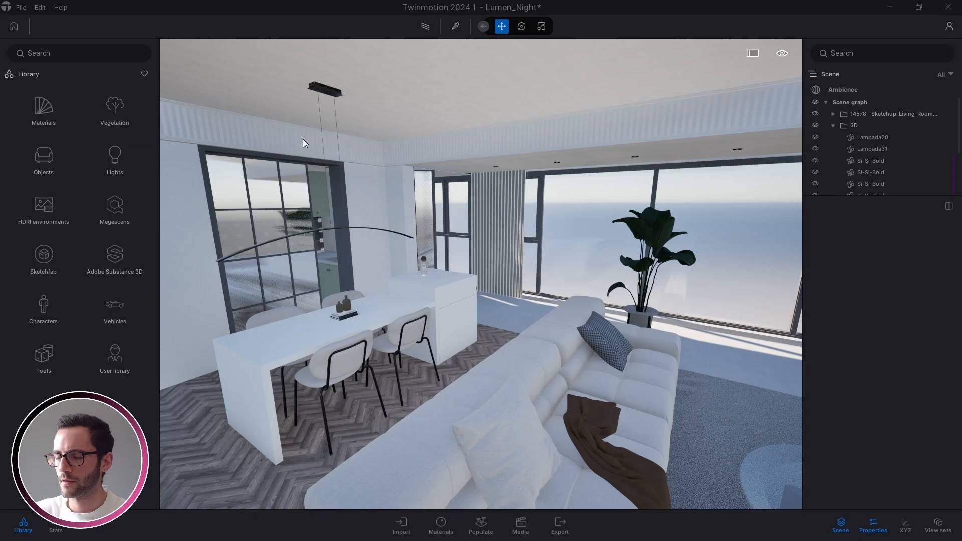
pyautogui.press('w')
pyautogui.press('a')
pyautogui.moveTo(473, 335); pyautogui.dragTo(567, 334, button='right')
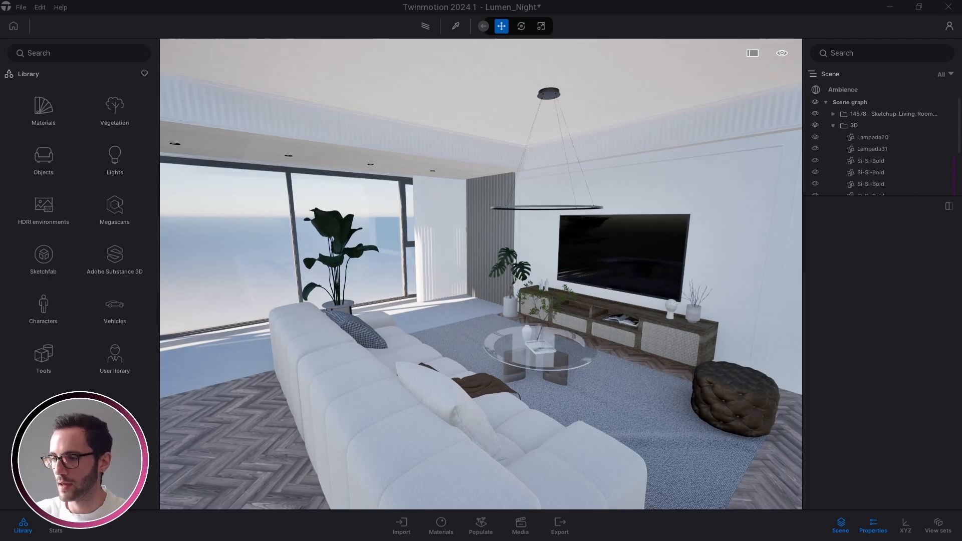
pyautogui.press('s')
pyautogui.moveTo(456, 329)
pyautogui.mouseDown(button='right')
pyautogui.moveTo(556, 325)
pyautogui.moveTo(464, 335)
pyautogui.mouseUp(button='right')
pyautogui.press('w')
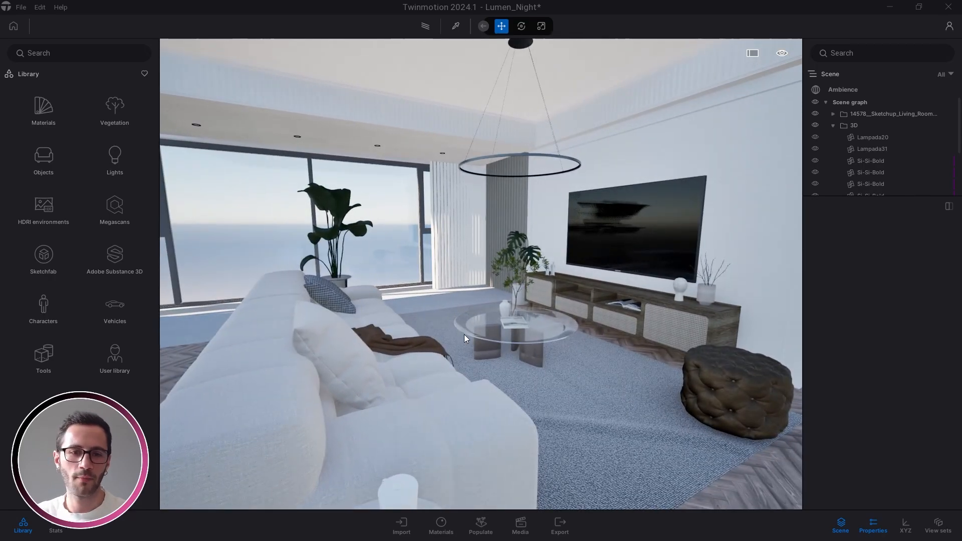
pyautogui.scroll(-5, 443, 330)
pyautogui.moveTo(456, 326); pyautogui.dragTo(472, 330, button='right')
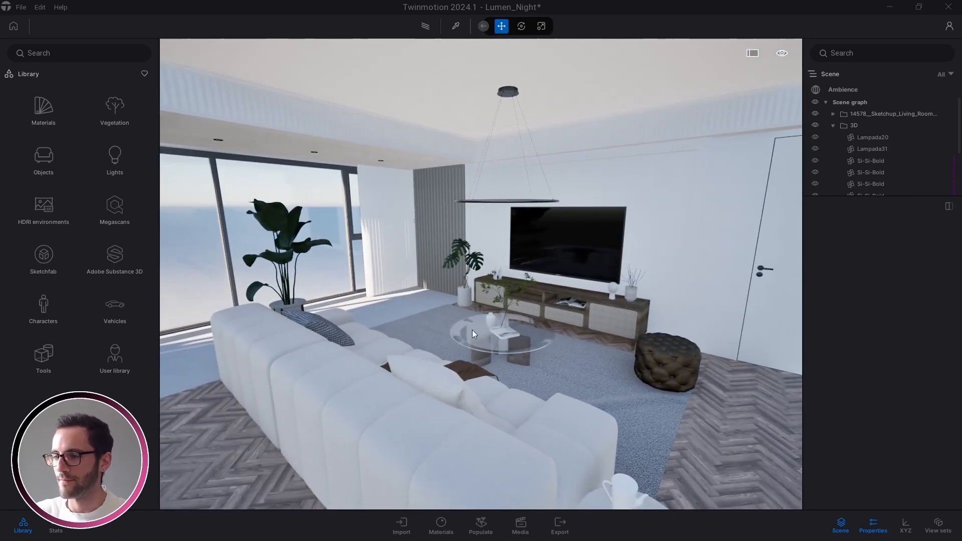
pyautogui.scroll(3, 472, 330)
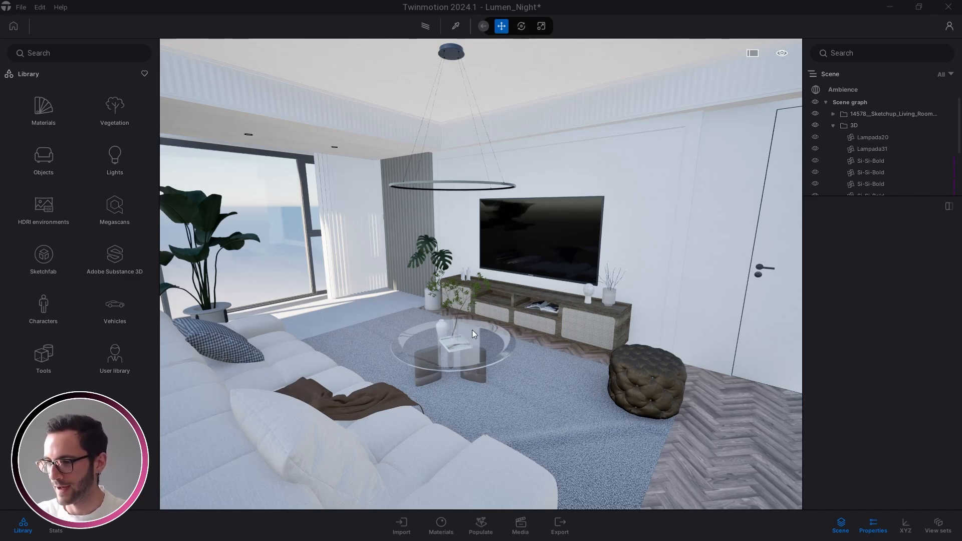
# Step: Inspect the dining table and chairs behind the sofa and how they relate to the living area
pyautogui.moveTo(525, 304); pyautogui.dragTo(544, 344, button='right')
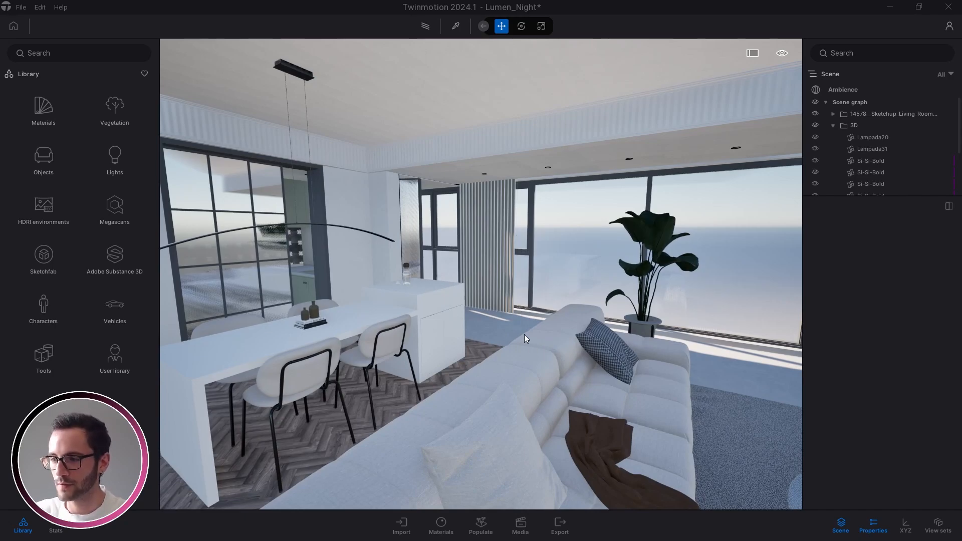
pyautogui.moveTo(524, 335)
pyautogui.mouseDown(button='right')
pyautogui.moveTo(692, 340)
pyautogui.moveTo(519, 335)
pyautogui.mouseUp(button='right')
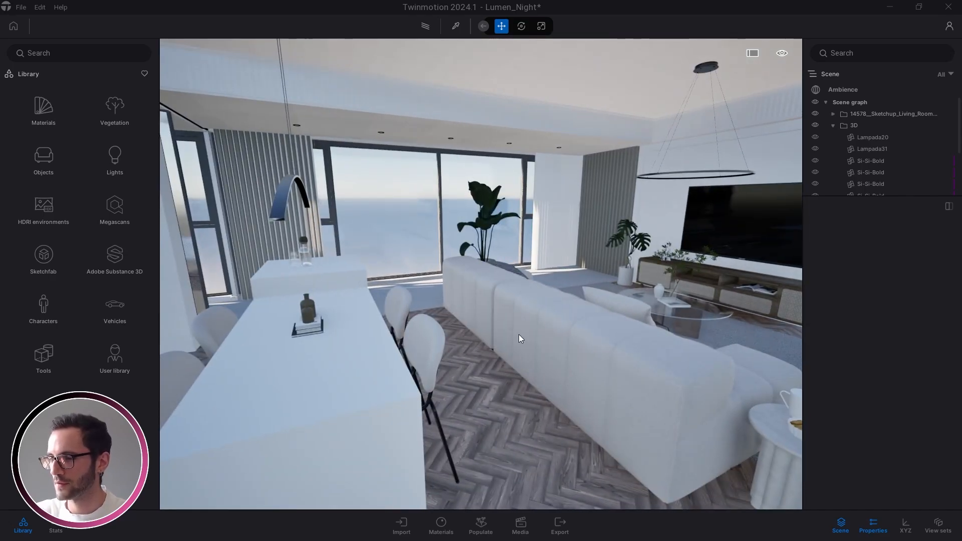
pyautogui.moveTo(514, 338); pyautogui.dragTo(617, 331, button='right')
pyautogui.press('d')
pyautogui.press('w')
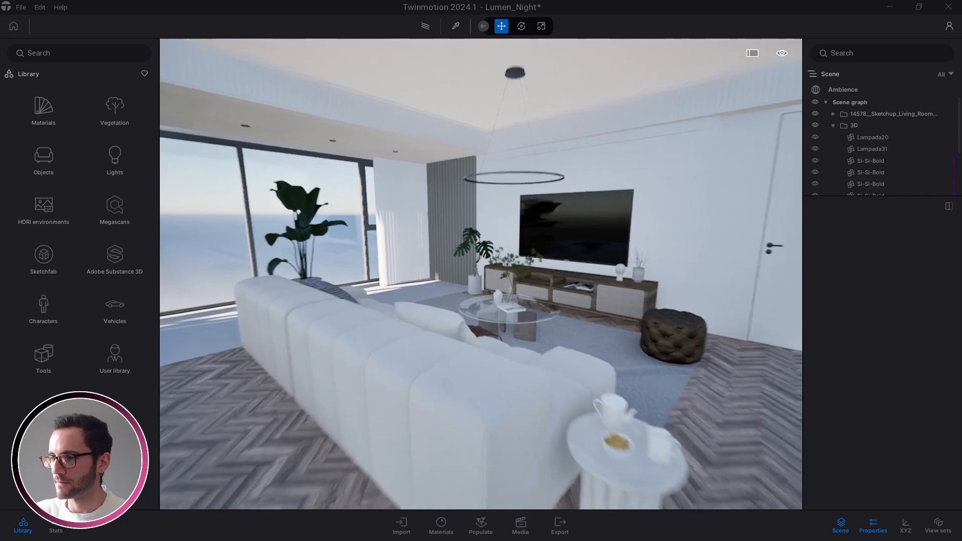
pyautogui.moveTo(521, 336)
pyautogui.mouseDown(button='right')
pyautogui.moveTo(451, 336)
pyautogui.moveTo(521, 335)
pyautogui.mouseUp(button='right')
pyautogui.press('s')
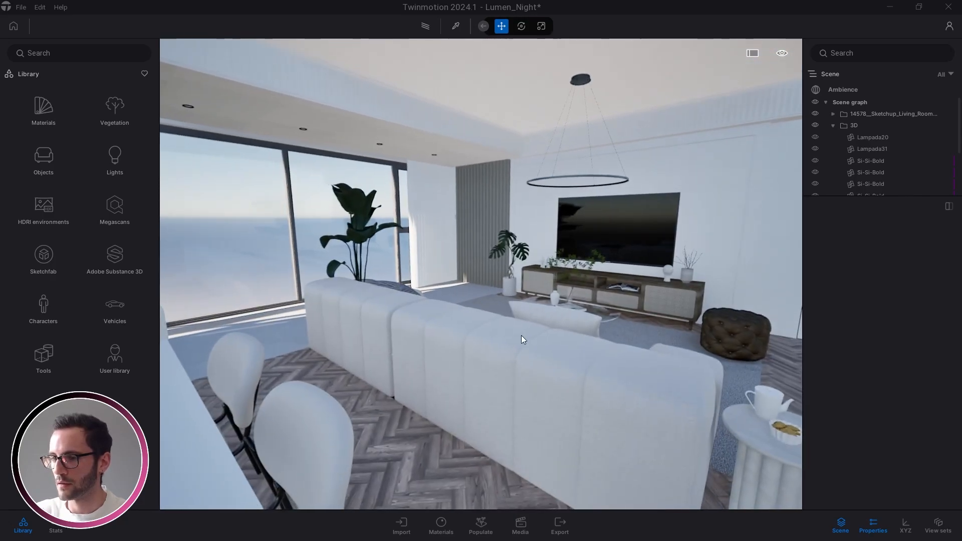
pyautogui.press('s')
pyautogui.press('w')
pyautogui.press('e')
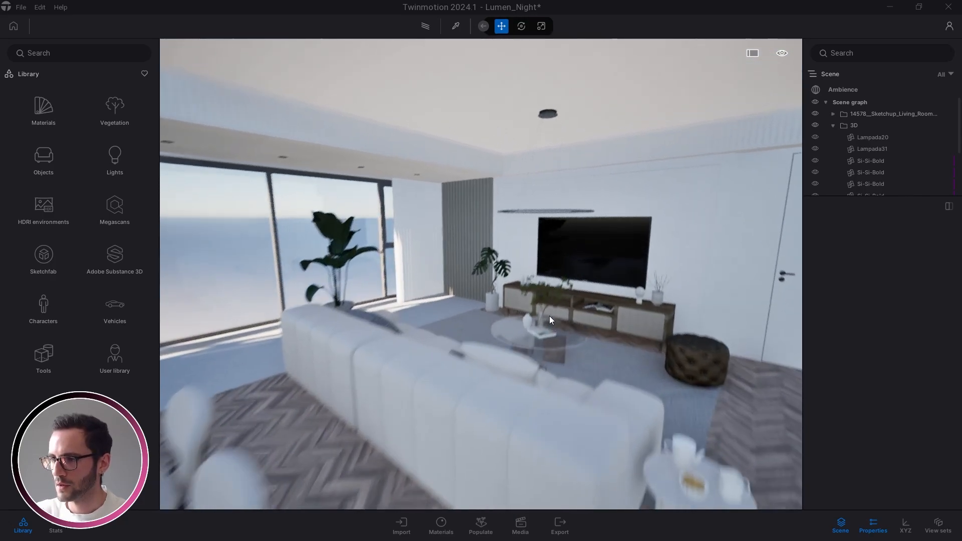
# Step: Examine the wall-mounted television and the wooden cabinet beneath it up close
pyautogui.moveTo(552, 315); pyautogui.dragTo(521, 265, button='right')
pyautogui.press('w')
pyautogui.press('a')
pyautogui.press('s')
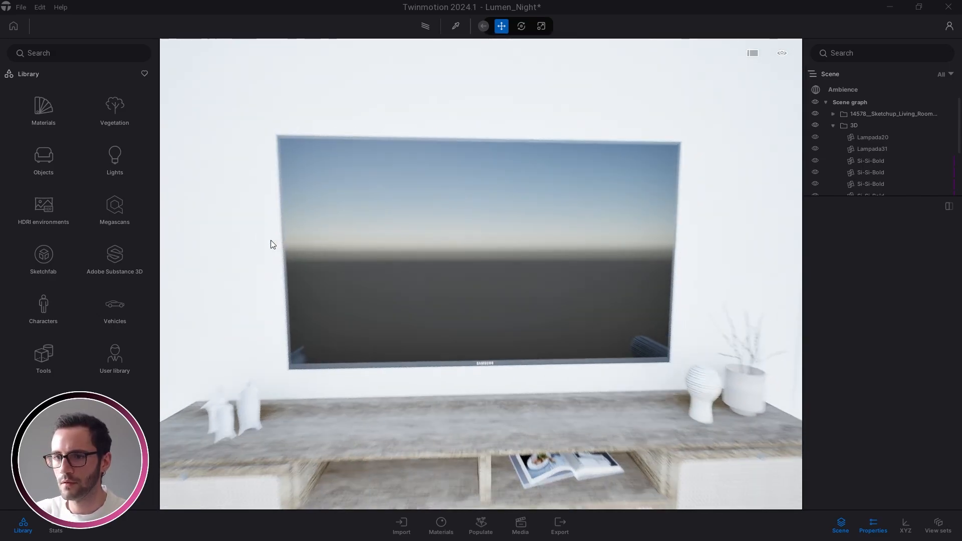
pyautogui.press('d')
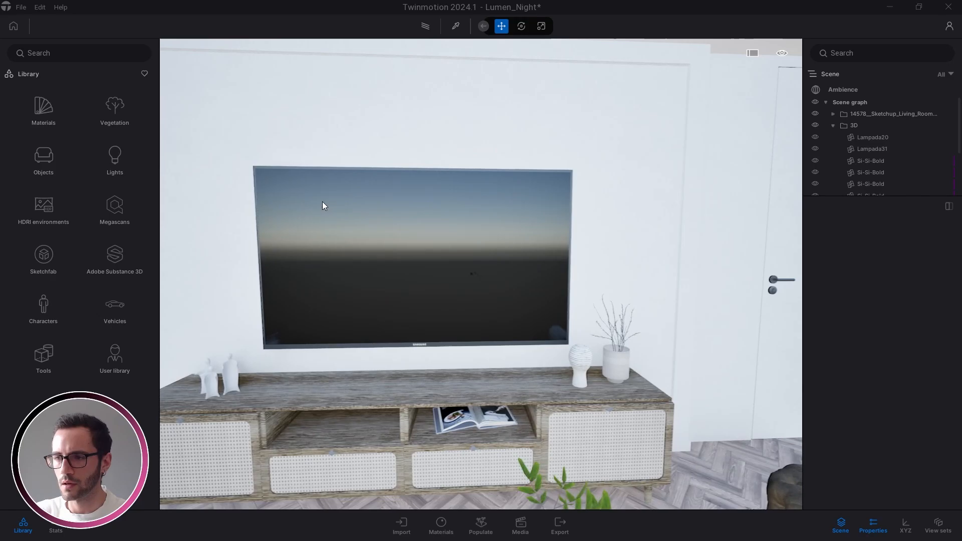
pyautogui.press('s')
pyautogui.moveTo(317, 393); pyautogui.dragTo(179, 266, button='right')
pyautogui.press('w')
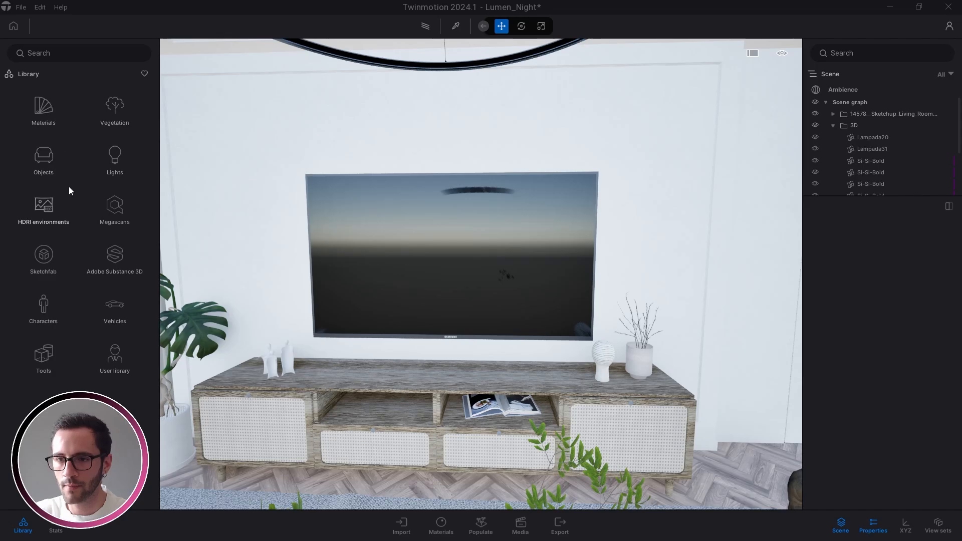
# Step: Place the library's Wall tv 02 and Wall tv 01 objects on the wall on either side of the existing television for comparison
pyautogui.click(50, 161)
pyautogui.click(43, 120)
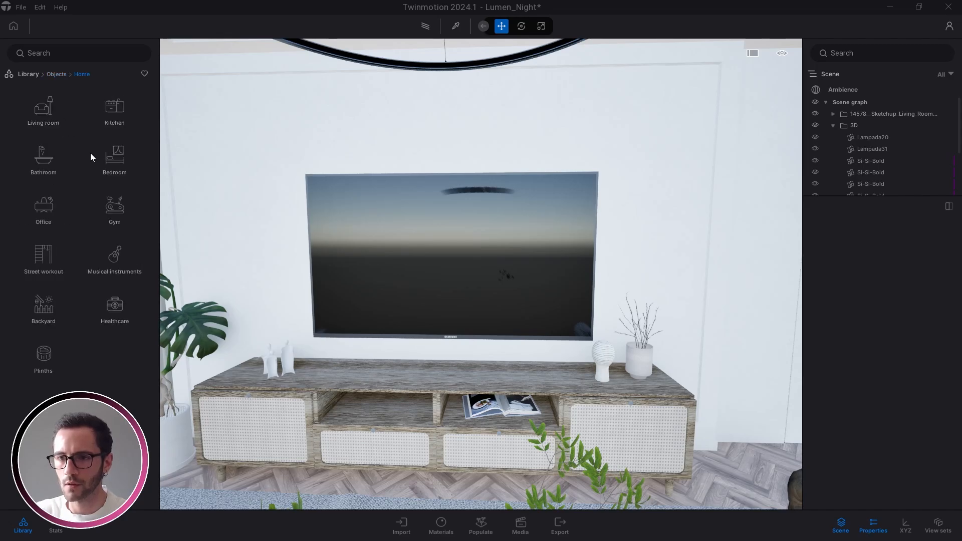
pyautogui.click(50, 116)
pyautogui.click(119, 107)
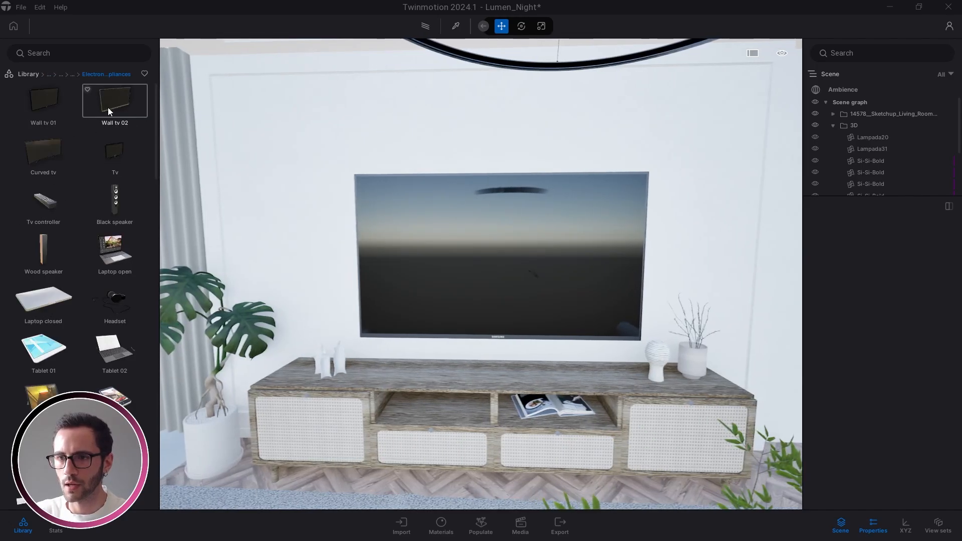
pyautogui.moveTo(115, 109); pyautogui.dragTo(354, 148)
pyautogui.moveTo(44, 103); pyautogui.dragTo(684, 153)
pyautogui.keyDown('shift'); pyautogui.moveTo(416, 192); pyautogui.dragTo(513, 383, button='middle'); pyautogui.keyUp('shift')
pyautogui.scroll(4, 512, 383)
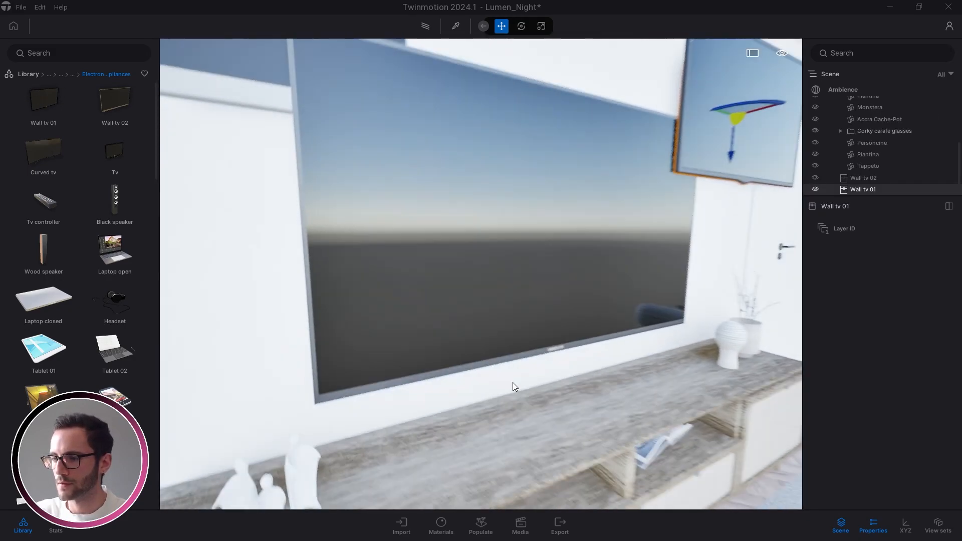
pyautogui.moveTo(683, 197)
pyautogui.mouseDown(button='right')
pyautogui.moveTo(596, 200)
pyautogui.moveTo(606, 236)
pyautogui.moveTo(657, 231)
pyautogui.moveTo(662, 186)
pyautogui.moveTo(701, 186)
pyautogui.moveTo(671, 183)
pyautogui.mouseUp(button='right')
pyautogui.press('s')
pyautogui.moveTo(441, 323); pyautogui.dragTo(400, 328, button='right')
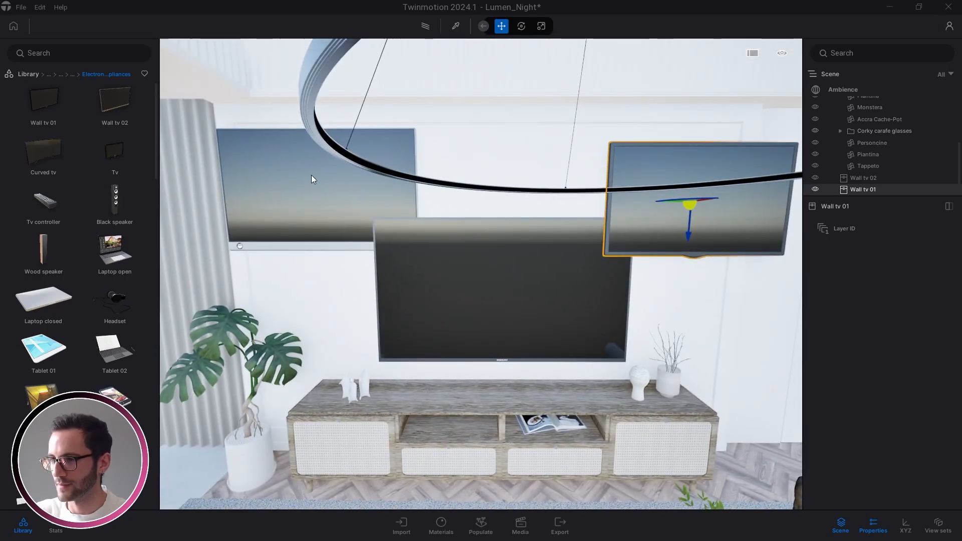
# Step: Delete the Wall tv 01 and Wall tv 02 comparison objects from the wall
pyautogui.press('Delete')
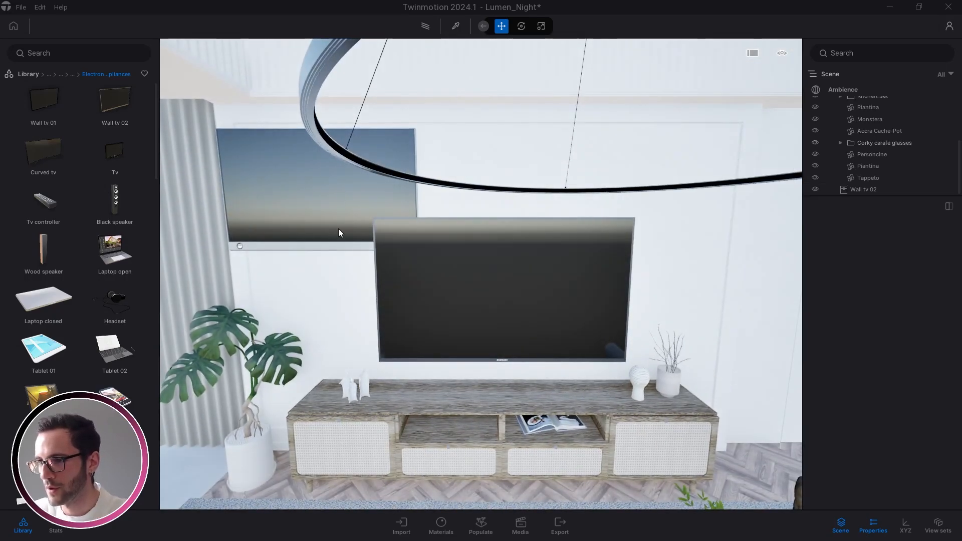
pyautogui.click(319, 188)
pyautogui.press('Delete')
# Step: Select the model's original wall-mounted television and return the library to its top level
pyautogui.press('w')
pyautogui.moveTo(422, 266); pyautogui.dragTo(435, 254, button='right')
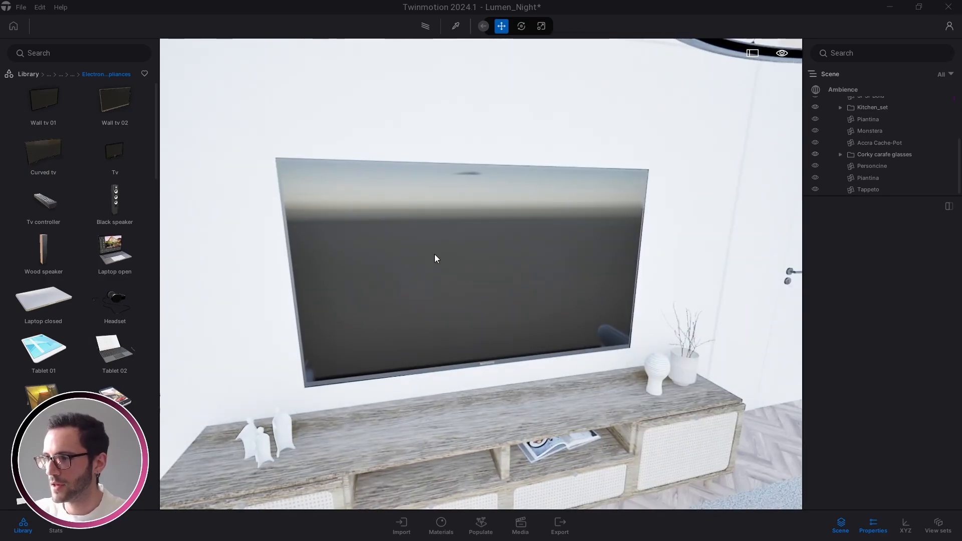
pyautogui.click(435, 241)
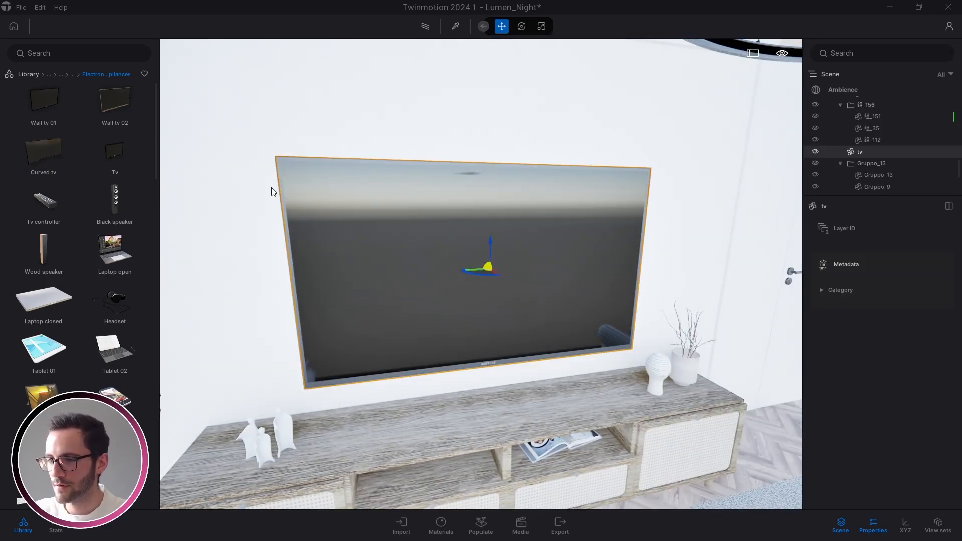
pyautogui.click(31, 74)
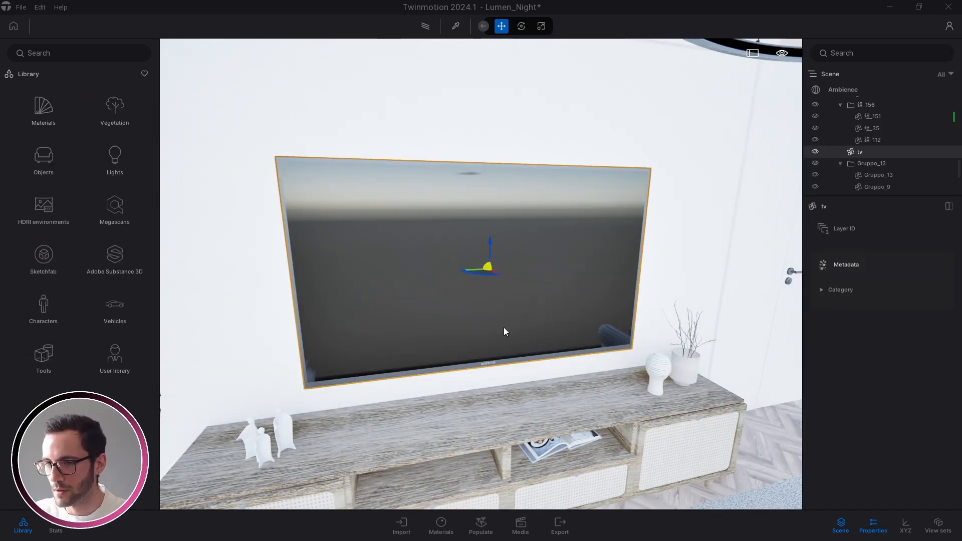
# Step: Examine the selected television's screen and its reflections from several angles and distances
pyautogui.press('d')
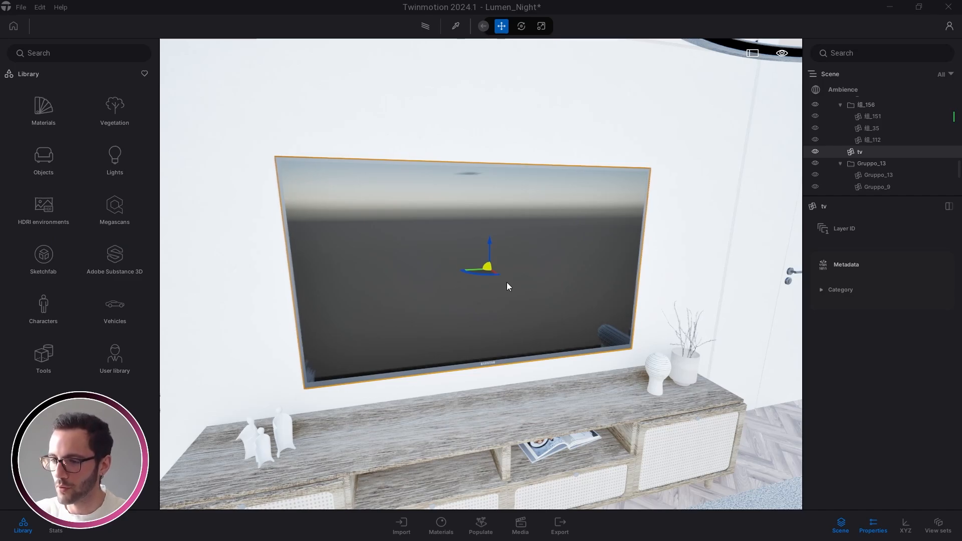
pyautogui.moveTo(507, 281); pyautogui.dragTo(420, 254, button='right')
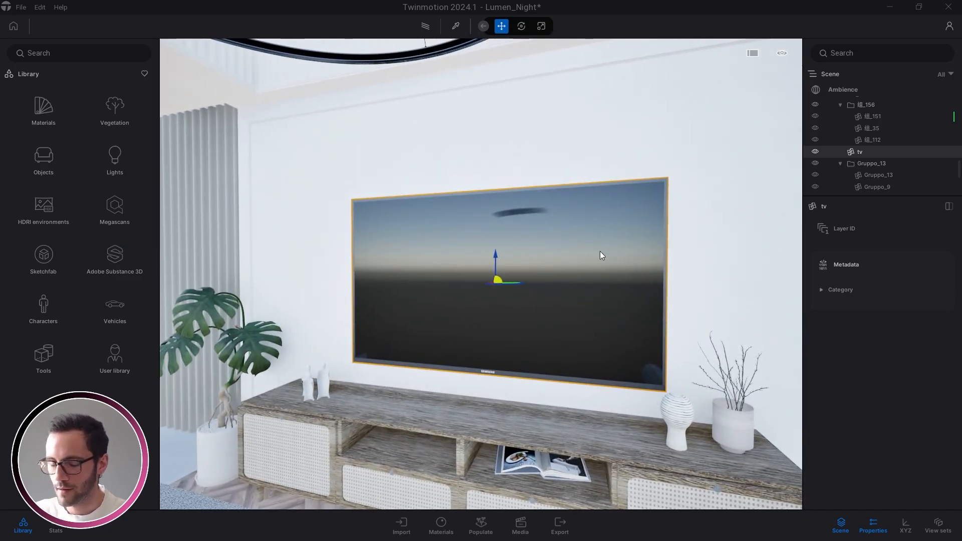
pyautogui.press('s')
pyautogui.moveTo(519, 241); pyautogui.dragTo(379, 179, button='right')
pyautogui.press('d')
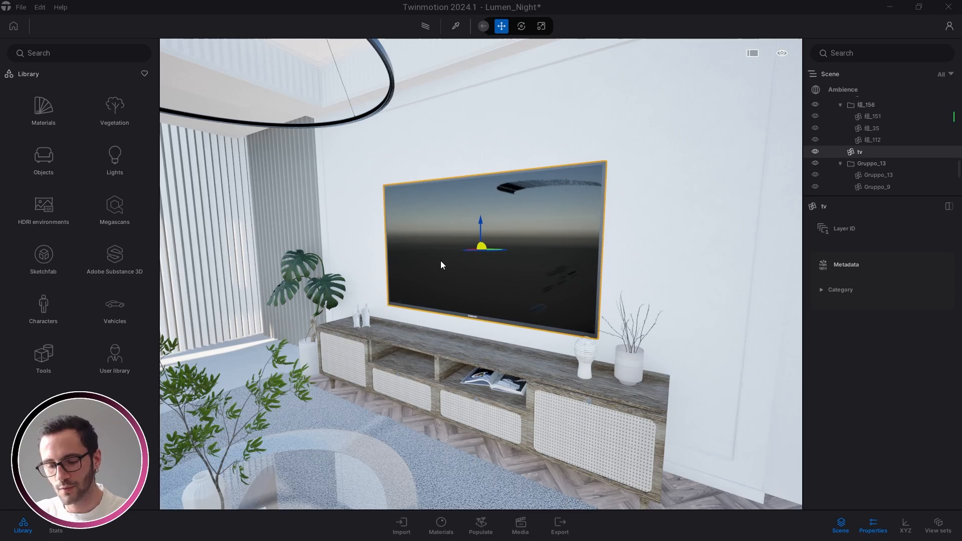
pyautogui.press('w')
pyautogui.moveTo(487, 306); pyautogui.dragTo(520, 251, button='right')
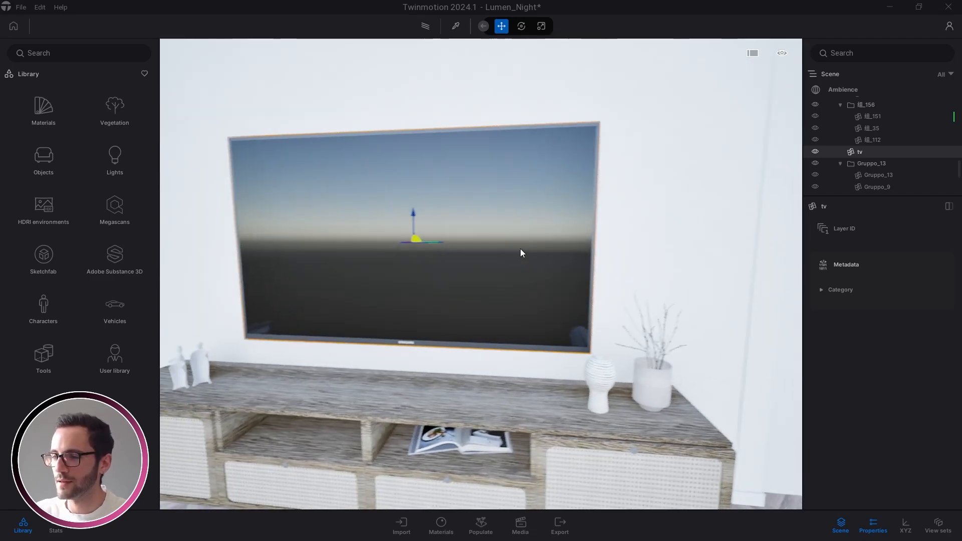
pyautogui.press('a')
pyautogui.moveTo(413, 266); pyautogui.dragTo(365, 225, button='right')
pyautogui.press('a')
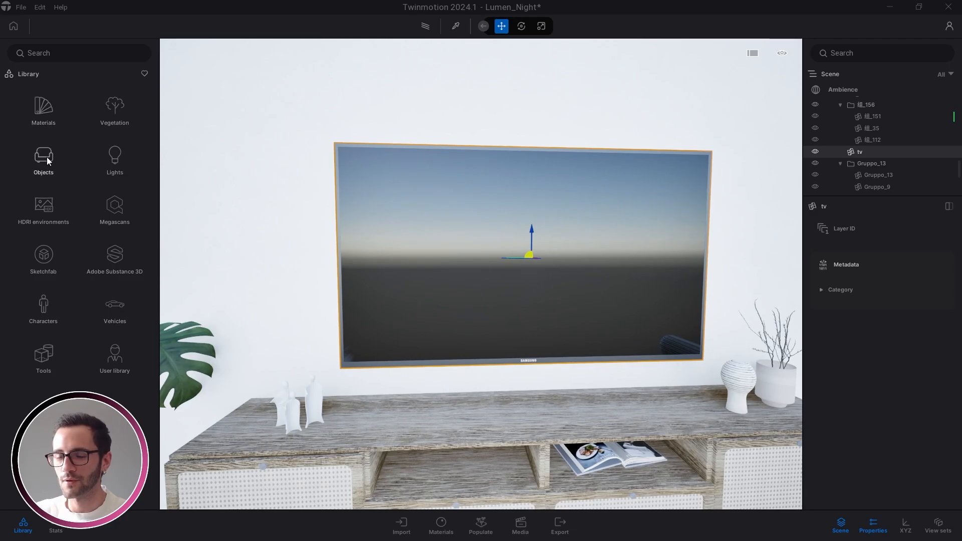
pyautogui.click(44, 158)
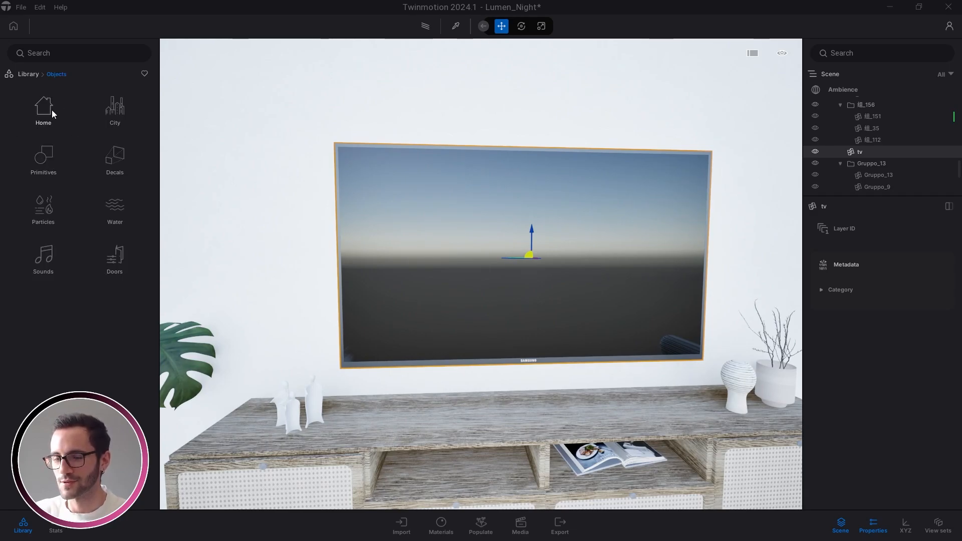
pyautogui.click(25, 73)
pyautogui.scroll(-3, 320, 146)
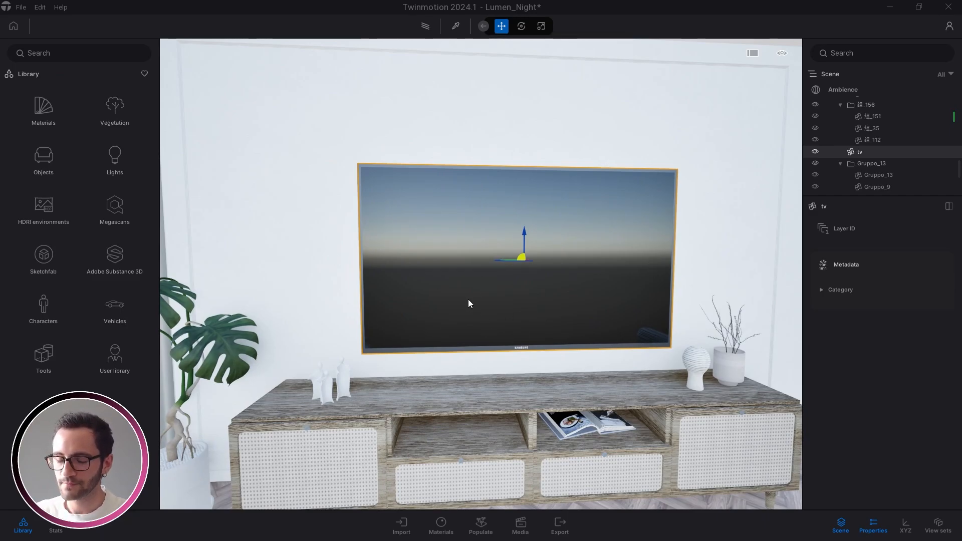
pyautogui.moveTo(440, 305); pyautogui.dragTo(506, 230, button='right')
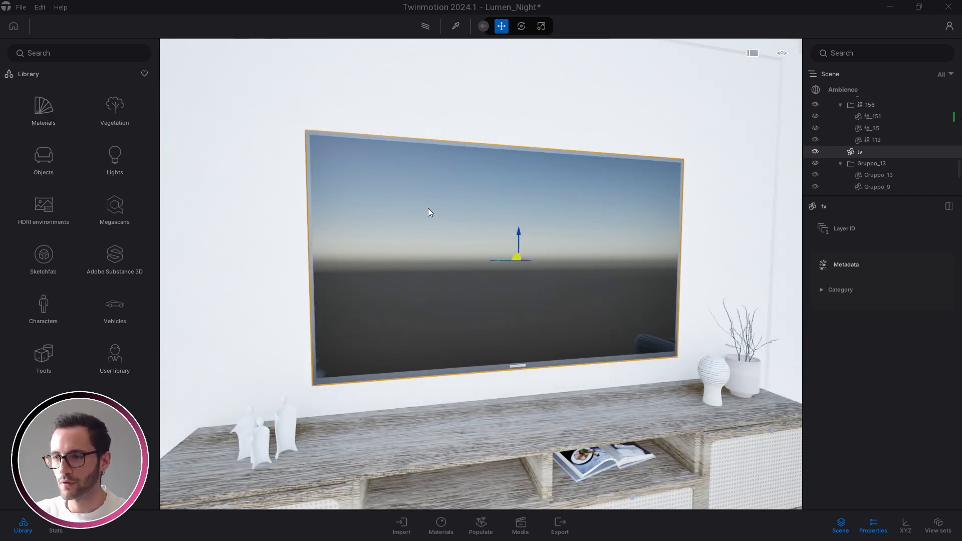
# Step: Place the library's Wall tv 02 object from the living room electronic appliances on the wall above the existing television
pyautogui.moveTo(504, 307); pyautogui.dragTo(403, 184, button='right')
pyautogui.moveTo(453, 303); pyautogui.dragTo(180, 191, button='right')
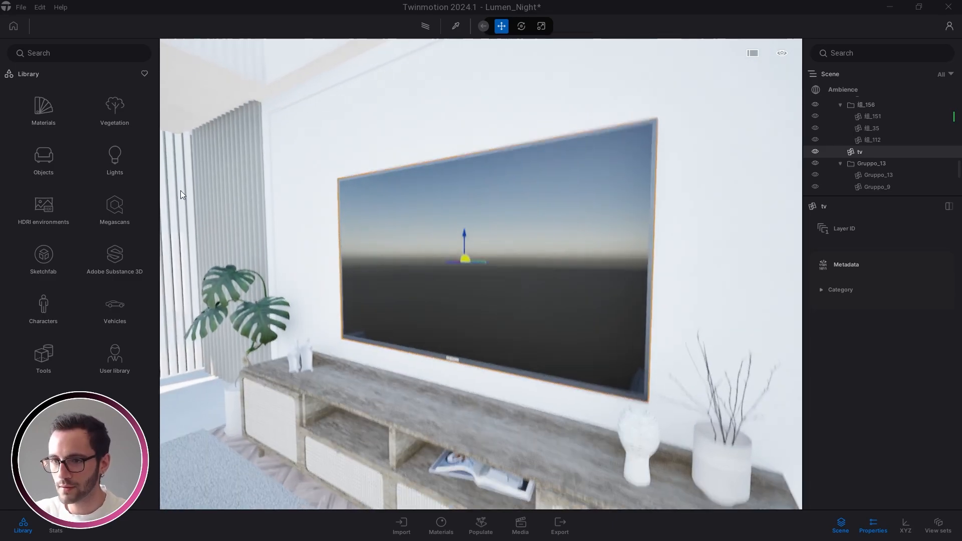
pyautogui.click(65, 156)
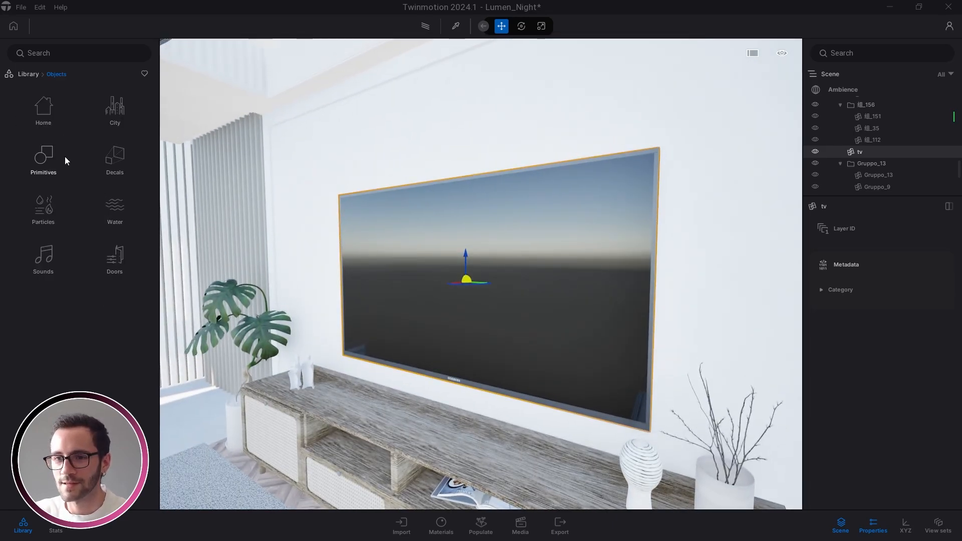
pyautogui.click(40, 103)
pyautogui.click(44, 107)
pyautogui.click(113, 108)
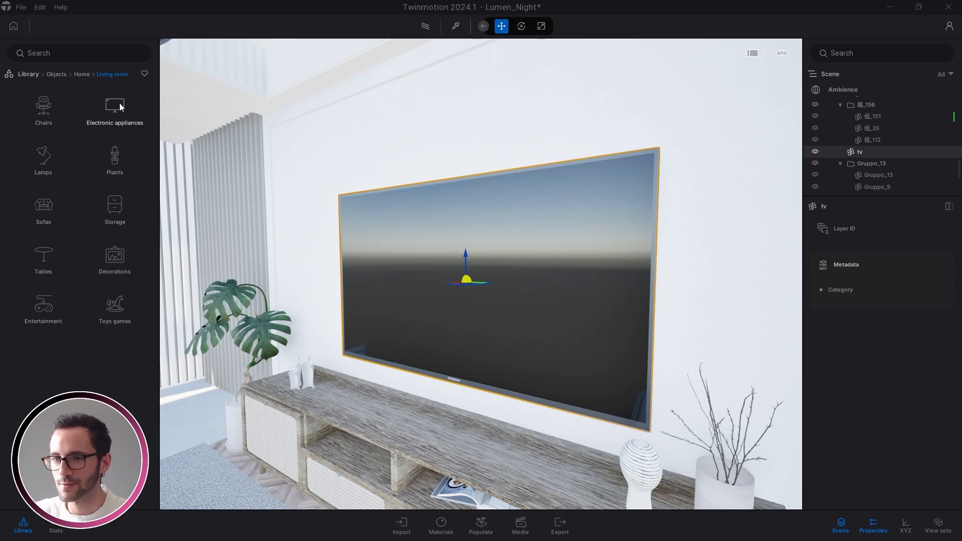
pyautogui.moveTo(113, 106); pyautogui.dragTo(261, 217)
pyautogui.press('a')
pyautogui.press('s')
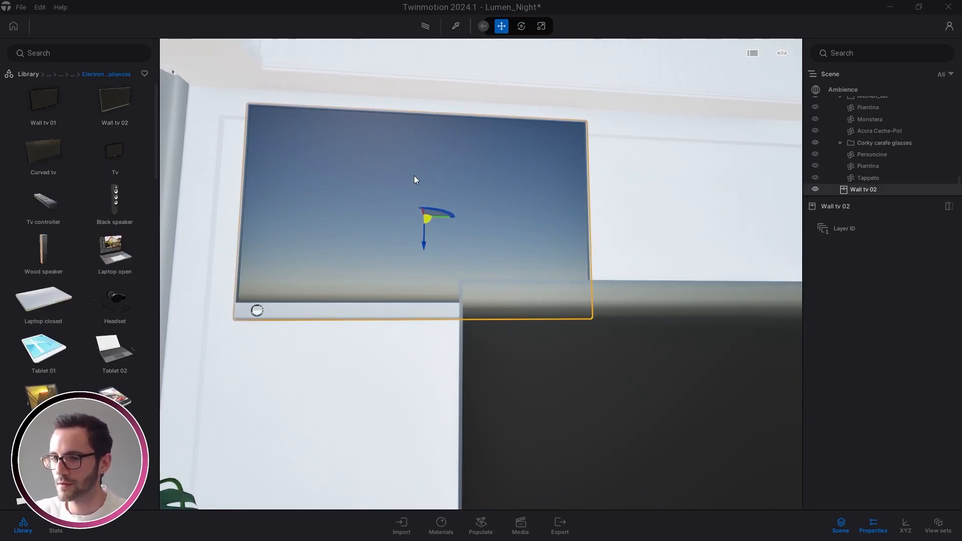
pyautogui.scroll(-3, 492, 304)
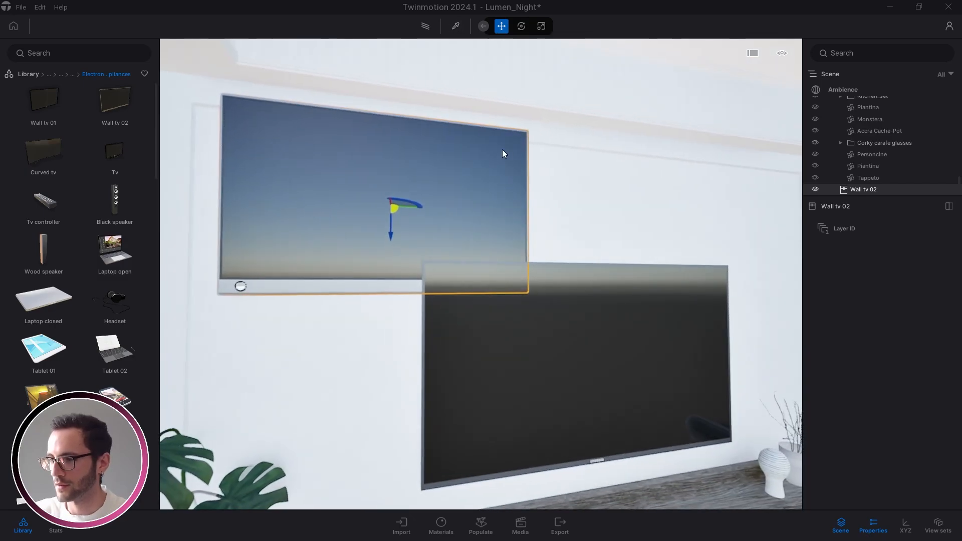
# Step: Sample the screen and frame materials of the Wall tv 02 object to inspect their settings
pyautogui.click(456, 26)
pyautogui.click(387, 199)
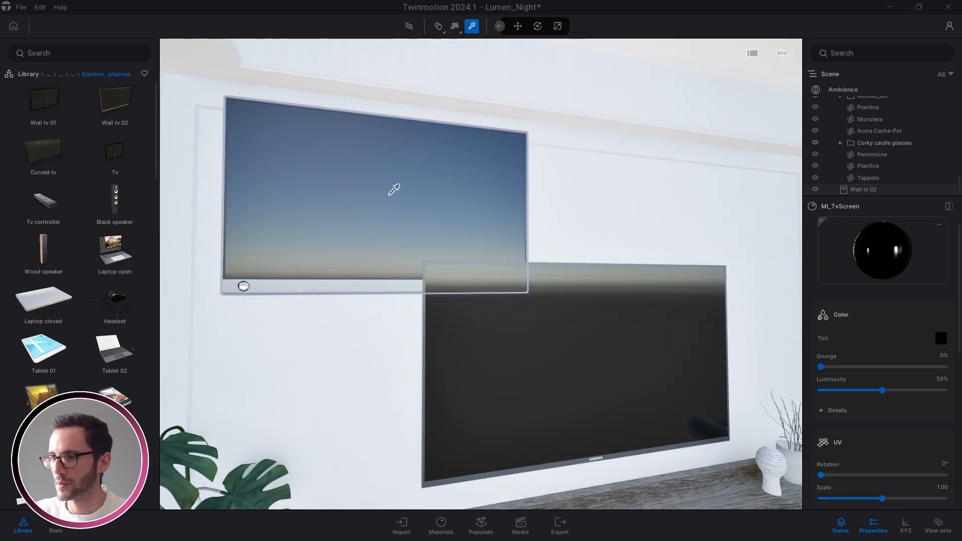
pyautogui.press('Escape')
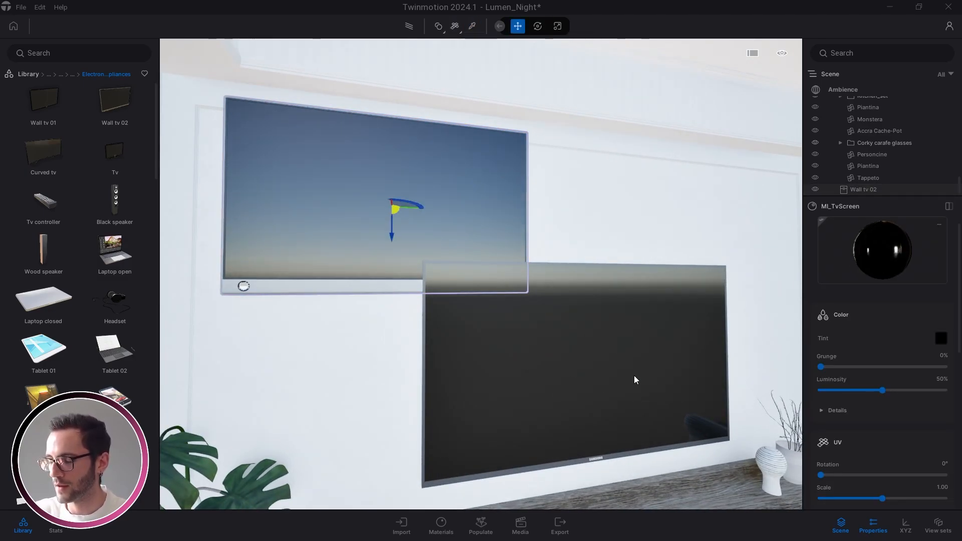
pyautogui.press('q')
pyautogui.press('w')
pyautogui.press('a')
pyautogui.press('e')
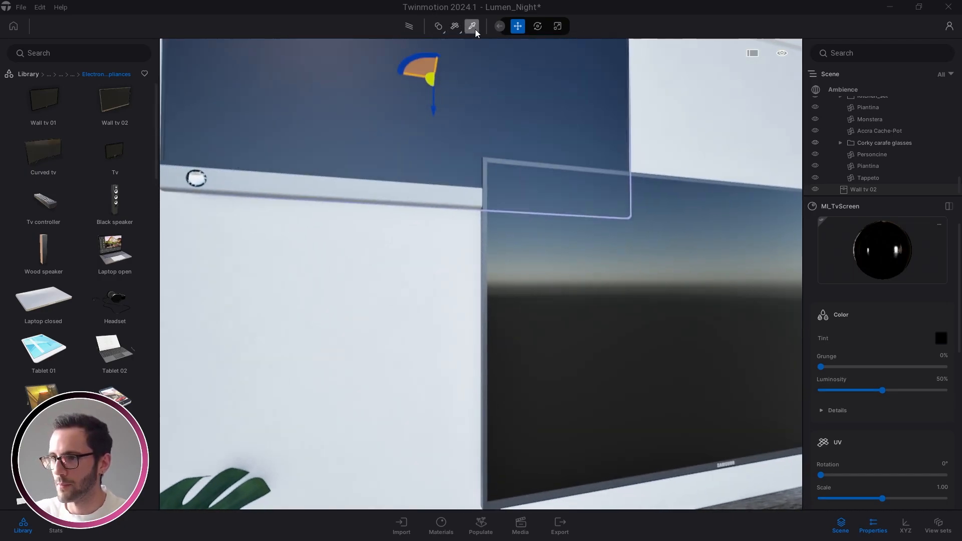
pyautogui.click(472, 27)
pyautogui.click(303, 188)
pyautogui.press('q')
pyautogui.press('Escape')
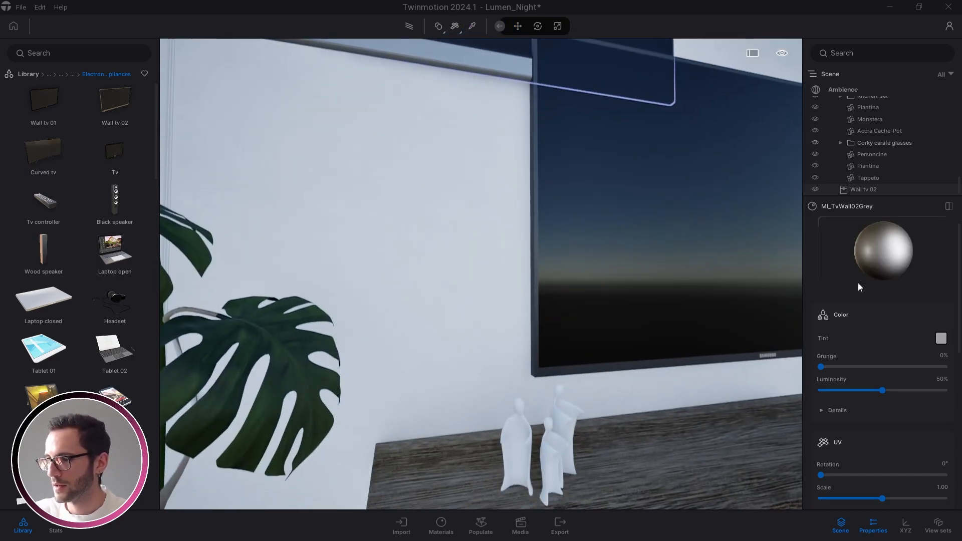
# Step: Compare the screens of both televisions up close and delete the Wall tv 02 object from the wall
pyautogui.moveTo(529, 371); pyautogui.dragTo(645, 338, button='right')
pyautogui.press('s')
pyautogui.press('w')
pyautogui.press('d')
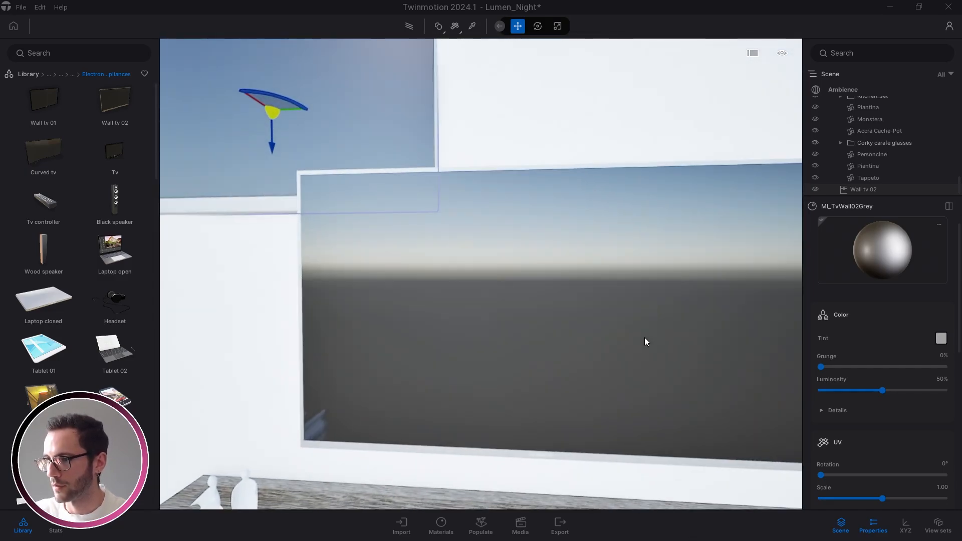
pyautogui.press('s')
pyautogui.press('a')
pyautogui.click(377, 142)
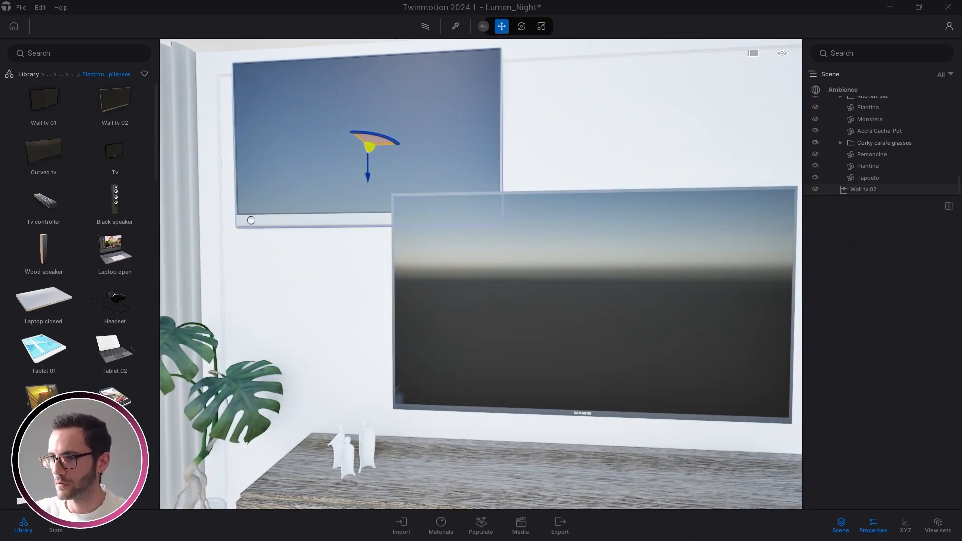
pyautogui.moveTo(378, 142); pyautogui.dragTo(395, 109, button='right')
pyautogui.click(395, 110)
pyautogui.press('Delete')
# Step: Review the options for adding the original television to the user library or replacing it, and return the library to its top level
pyautogui.moveTo(507, 299); pyautogui.dragTo(530, 299, button='right')
pyautogui.click(531, 302)
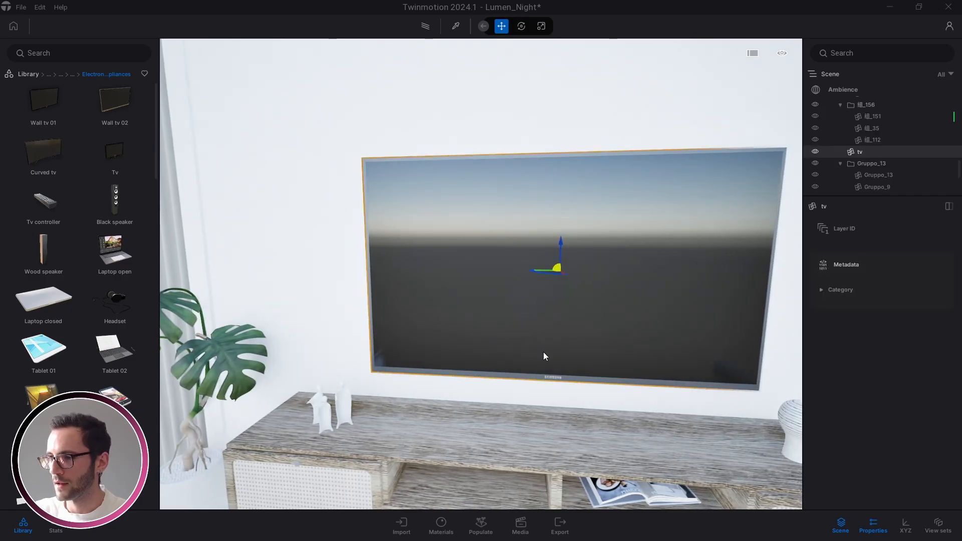
pyautogui.press('d')
pyautogui.rightClick(860, 152)
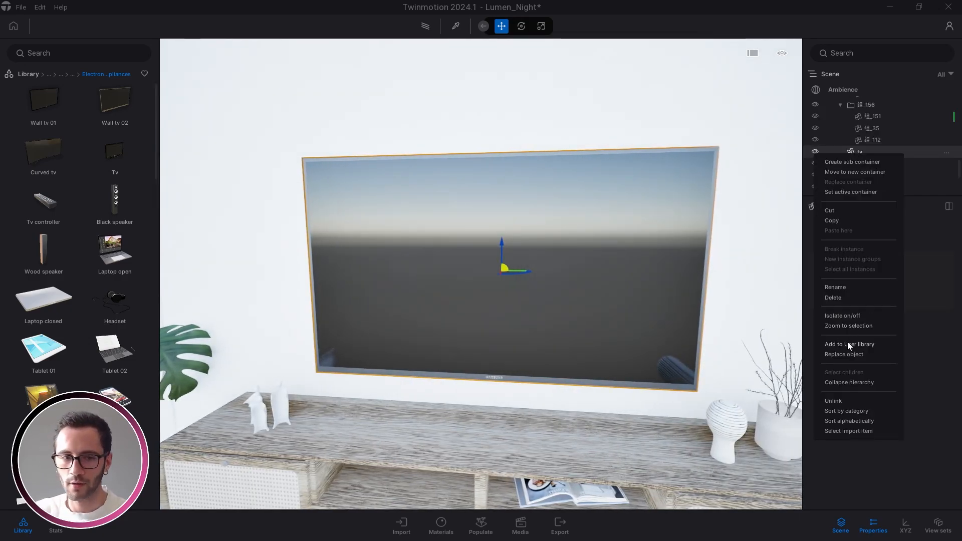
pyautogui.click(408, 275)
pyautogui.click(29, 74)
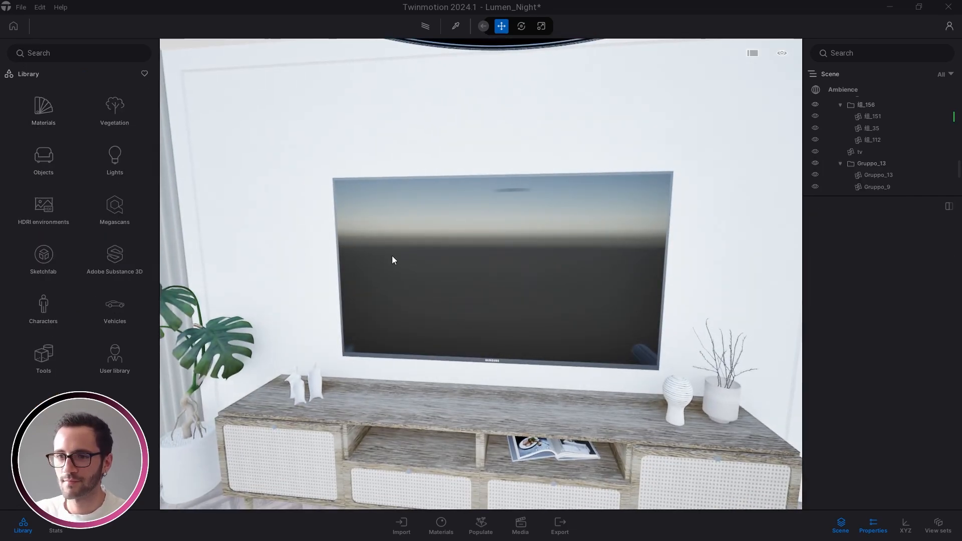
# Step: Examine the living room from several viewpoints, especially the large windows and the empty exterior beyond them
pyautogui.press('s')
pyautogui.moveTo(465, 267); pyautogui.dragTo(348, 241, button='right')
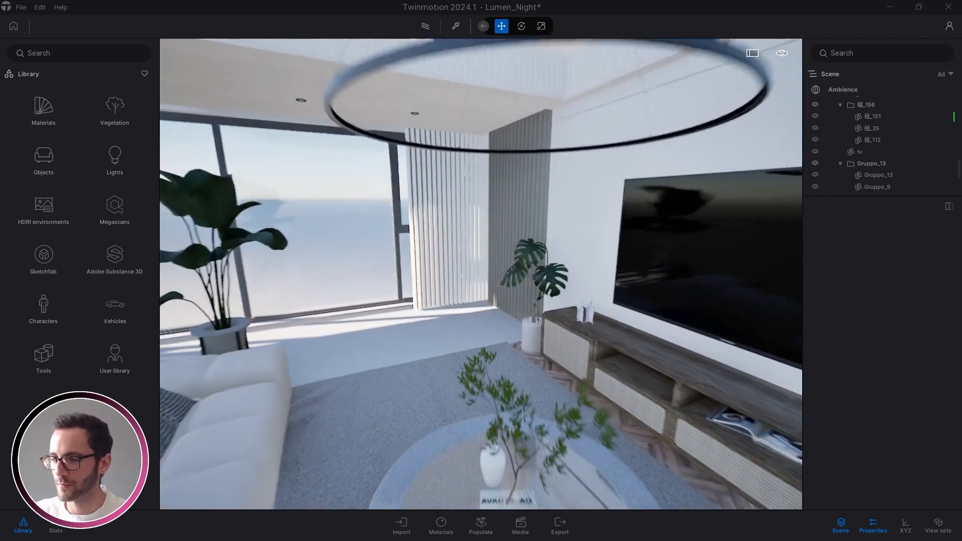
pyautogui.moveTo(501, 268)
pyautogui.mouseDown(button='right')
pyautogui.moveTo(489, 269)
pyautogui.moveTo(511, 269)
pyautogui.mouseUp(button='right')
pyautogui.press('e')
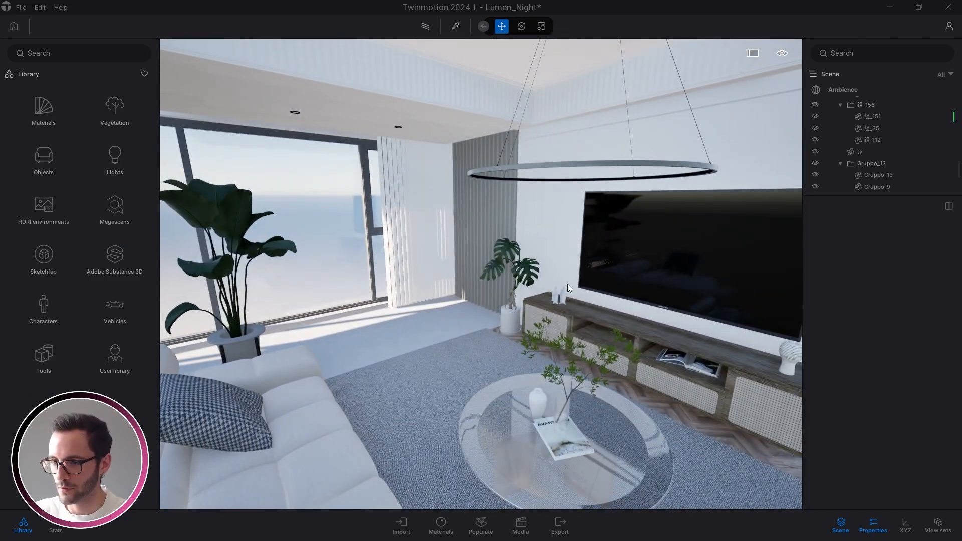
pyautogui.moveTo(567, 284)
pyautogui.mouseDown(button='right')
pyautogui.moveTo(411, 285)
pyautogui.moveTo(577, 283)
pyautogui.moveTo(559, 271)
pyautogui.moveTo(570, 282)
pyautogui.mouseUp(button='right')
pyautogui.press('w')
pyautogui.press('s')
pyautogui.press('q')
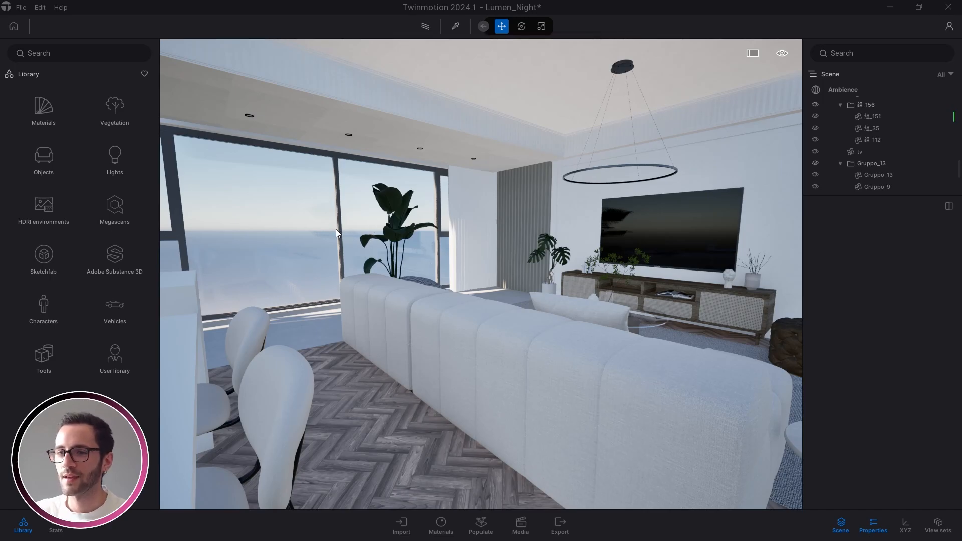
pyautogui.moveTo(282, 179); pyautogui.dragTo(295, 226, button='middle')
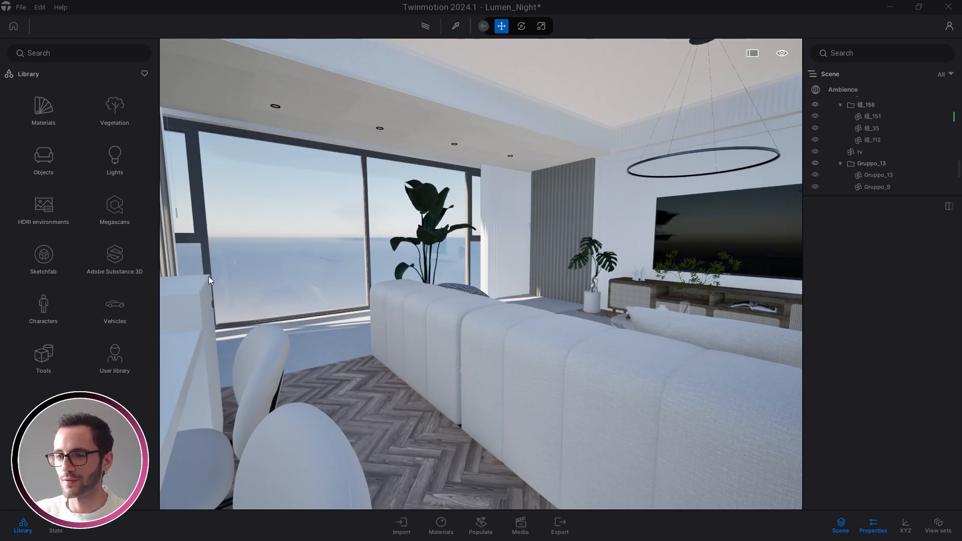
pyautogui.moveTo(325, 271); pyautogui.dragTo(215, 259, button='right')
pyautogui.moveTo(474, 272); pyautogui.dragTo(459, 272, button='right')
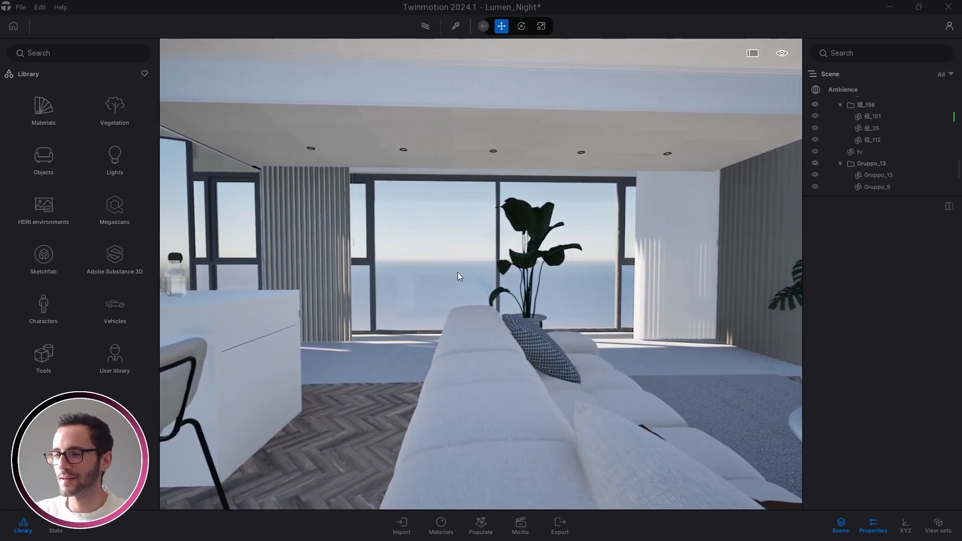
pyautogui.press('w')
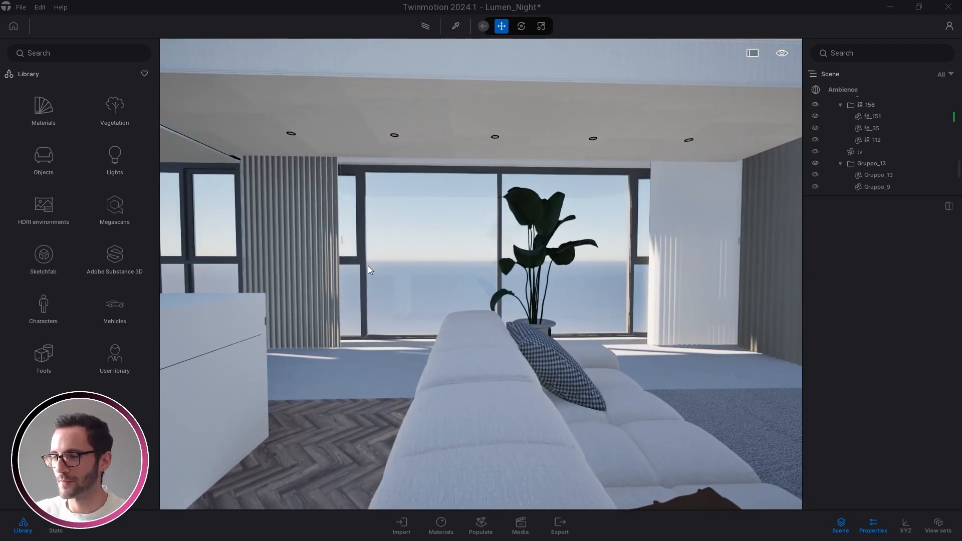
pyautogui.moveTo(516, 289); pyautogui.dragTo(398, 301, button='middle')
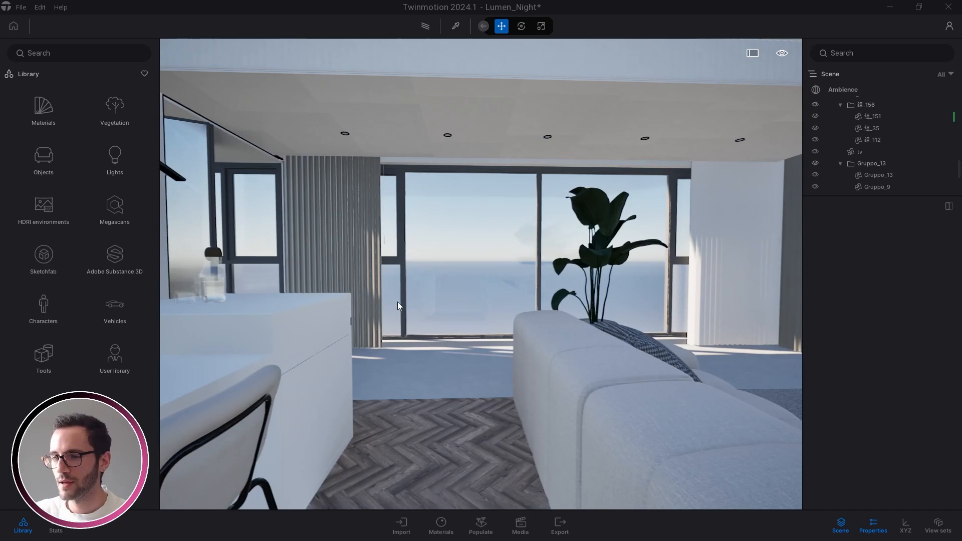
# Step: Place the CityBlock model from the user library's 3D Esterni folder on the ground outside the building
pyautogui.scroll(3, 519, 305)
pyautogui.scroll(3, 495, 305)
pyautogui.moveTo(495, 305); pyautogui.dragTo(113, 402, button='right')
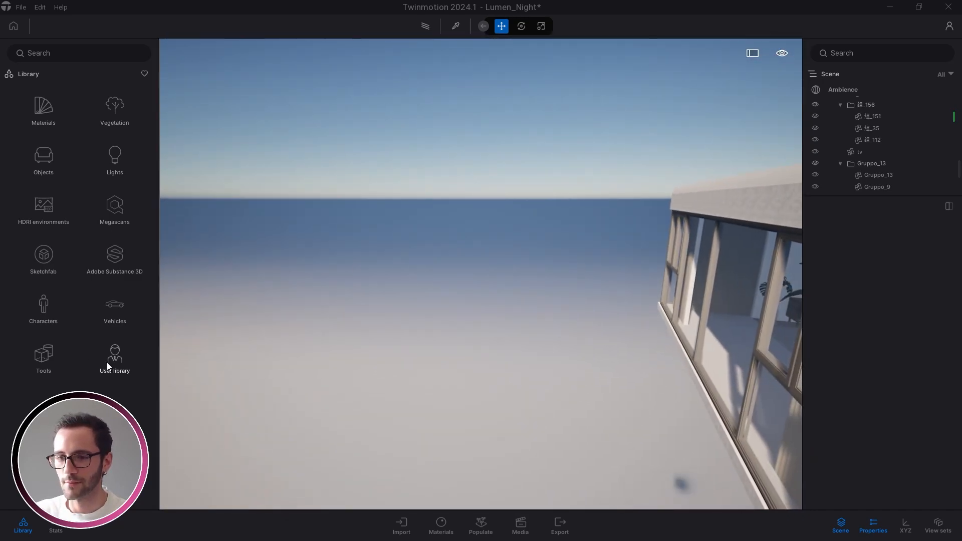
pyautogui.click(127, 359)
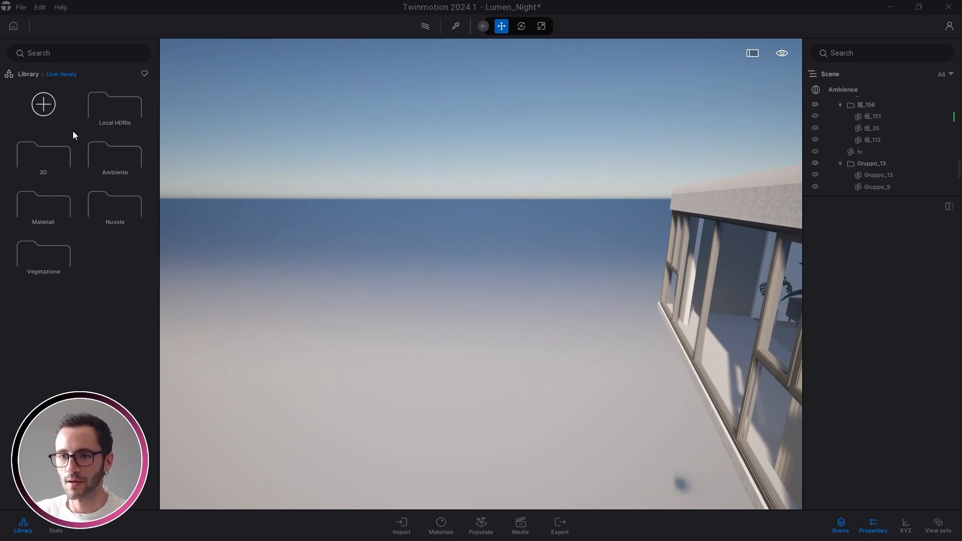
pyautogui.click(51, 156)
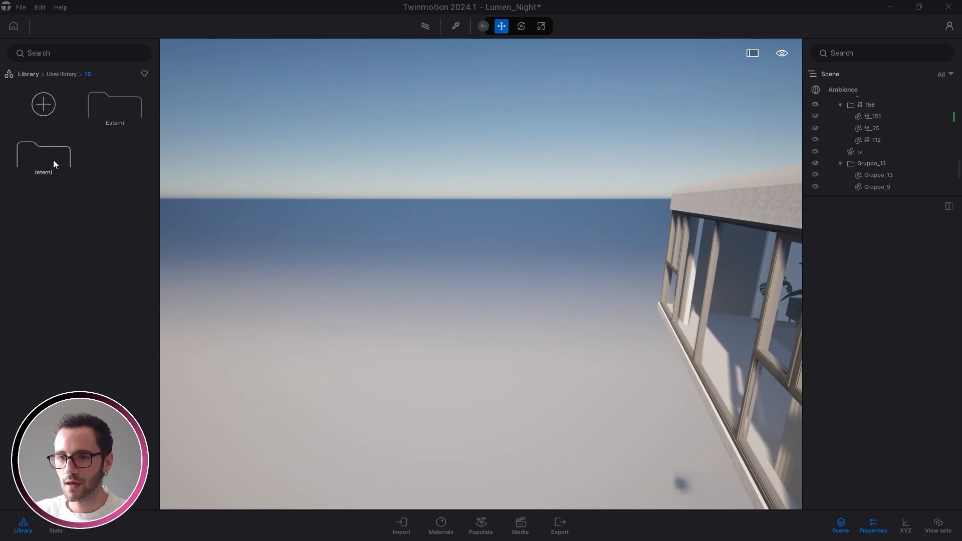
pyautogui.click(108, 111)
pyautogui.moveTo(341, 236); pyautogui.dragTo(398, 224)
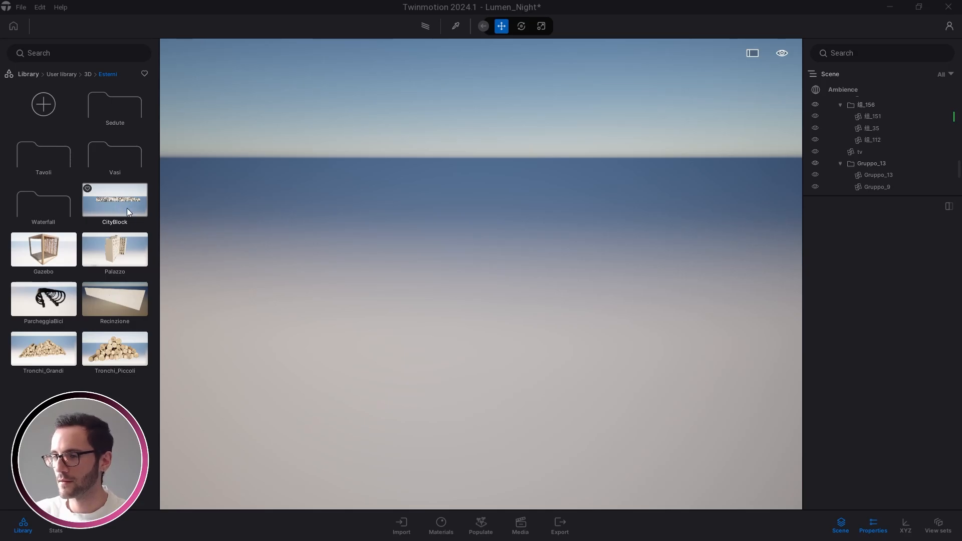
pyautogui.moveTo(411, 267); pyautogui.dragTo(409, 263)
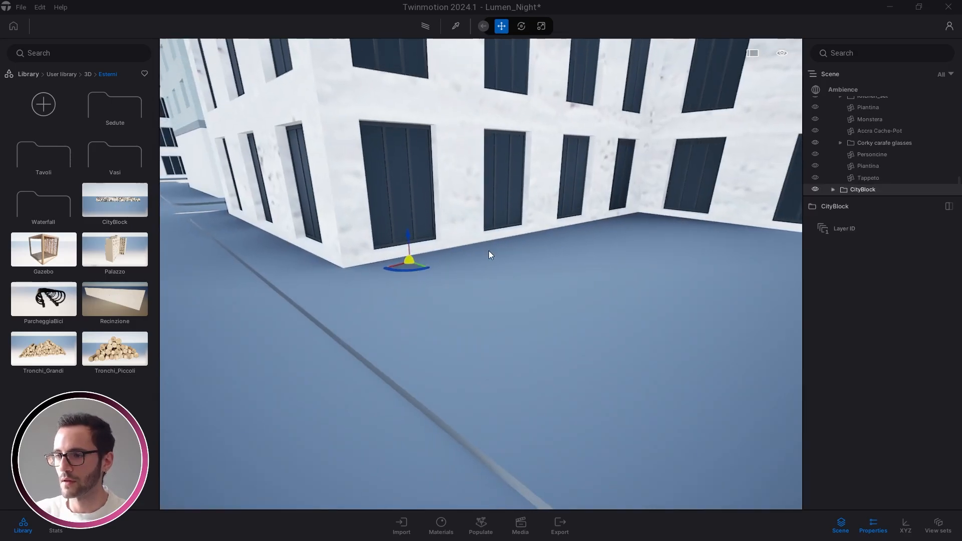
# Step: Examine the CityBlock model from above and up close, focusing on the facades and windows of its buildings
pyautogui.moveTo(490, 254); pyautogui.dragTo(592, 251, button='right')
pyautogui.scroll(-15, 487, 303)
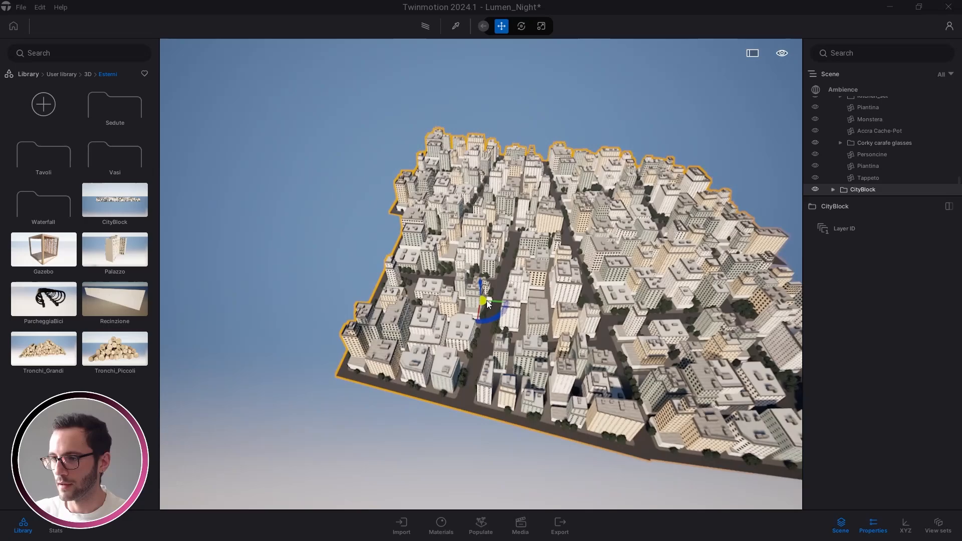
pyautogui.moveTo(487, 302); pyautogui.dragTo(316, 279, button='right')
pyautogui.moveTo(644, 249); pyautogui.dragTo(550, 285, button='right')
pyautogui.moveTo(550, 284); pyautogui.dragTo(597, 299)
pyautogui.press('w')
pyautogui.moveTo(597, 300); pyautogui.dragTo(557, 280, button='right')
pyautogui.press('w')
pyautogui.moveTo(556, 356)
pyautogui.mouseDown(button='right')
pyautogui.moveTo(596, 345)
pyautogui.moveTo(561, 338)
pyautogui.mouseUp(button='right')
pyautogui.press('s')
pyautogui.press('w')
pyautogui.press('w')
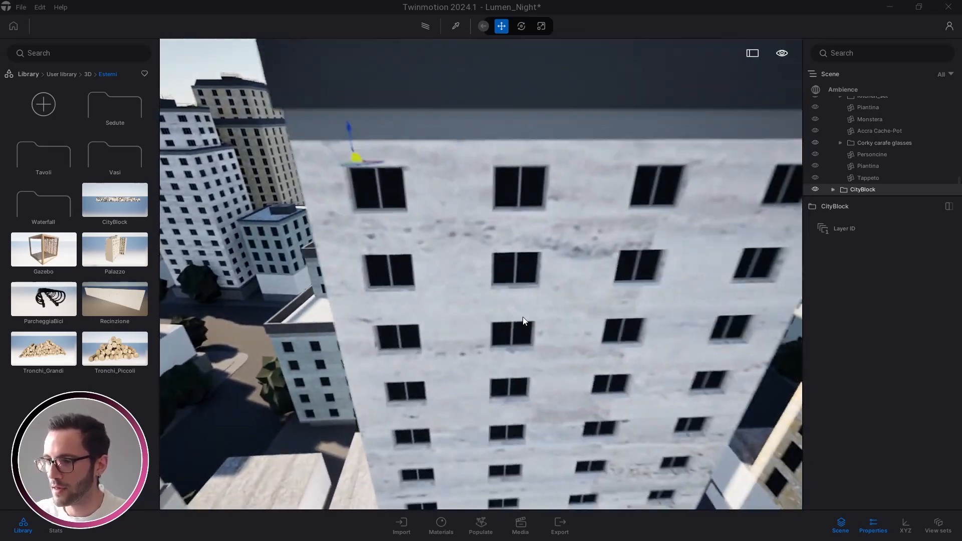
# Step: Apply the library's Clear glass material to both types of dark window panes on the CityBlock buildings
pyautogui.click(29, 73)
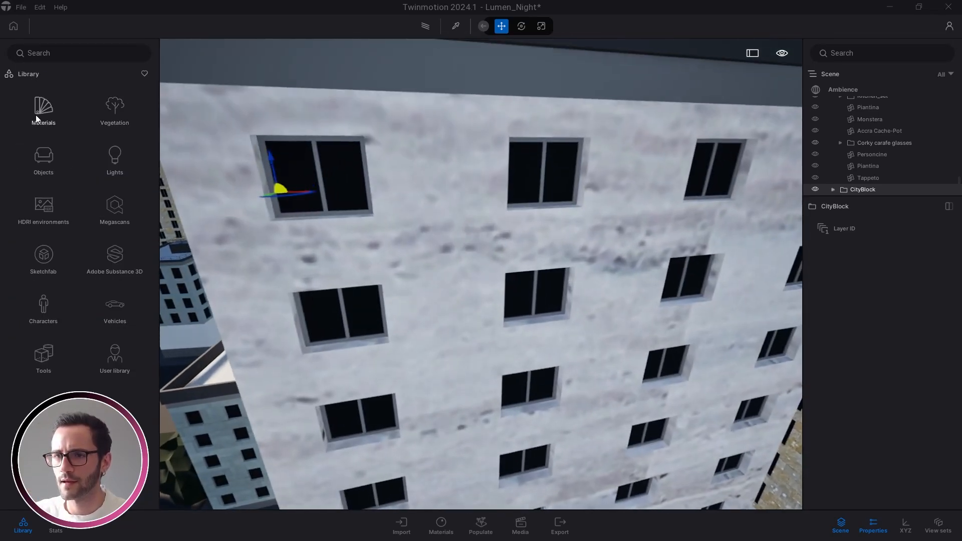
pyautogui.click(49, 107)
pyautogui.click(50, 105)
pyautogui.moveTo(61, 106); pyautogui.dragTo(308, 191)
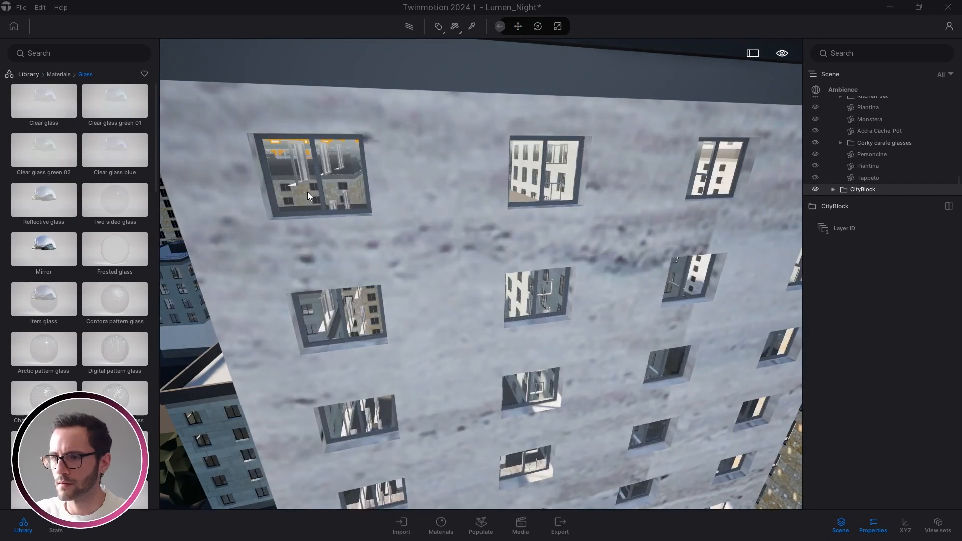
pyautogui.moveTo(308, 191); pyautogui.dragTo(308, 192, button='right')
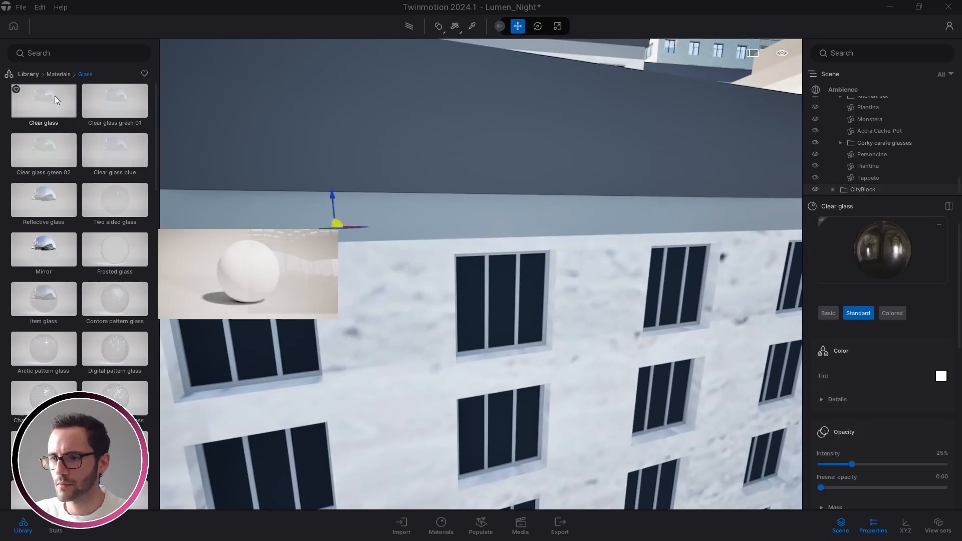
pyautogui.moveTo(55, 96); pyautogui.dragTo(316, 346)
pyautogui.moveTo(305, 330); pyautogui.dragTo(306, 330, button='right')
# Step: Set the grunge of the CityBlock facade materials wallC and wallB to 100%
pyautogui.press('t')
pyautogui.click(305, 330)
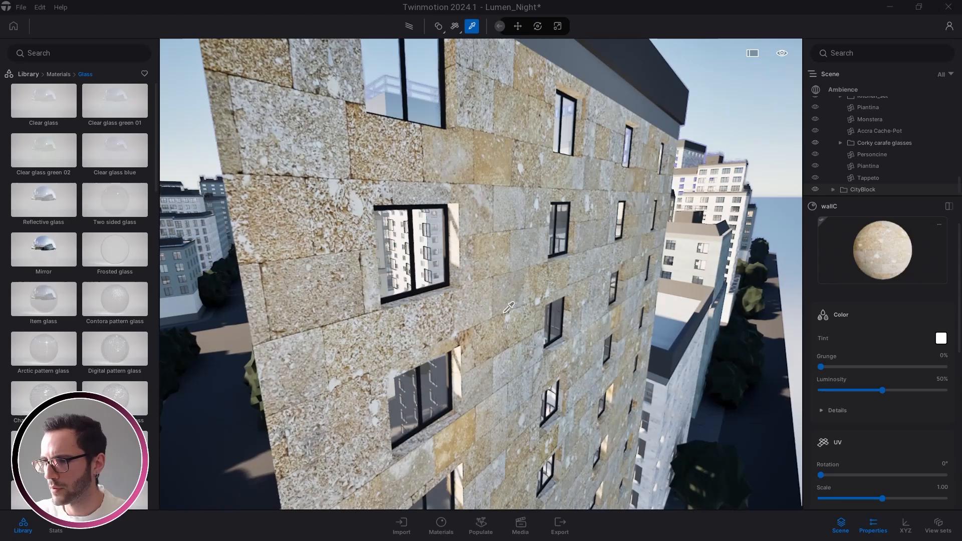
pyautogui.moveTo(859, 370); pyautogui.dragTo(948, 370)
pyautogui.moveTo(506, 341); pyautogui.dragTo(506, 341, button='right')
pyautogui.click(506, 341)
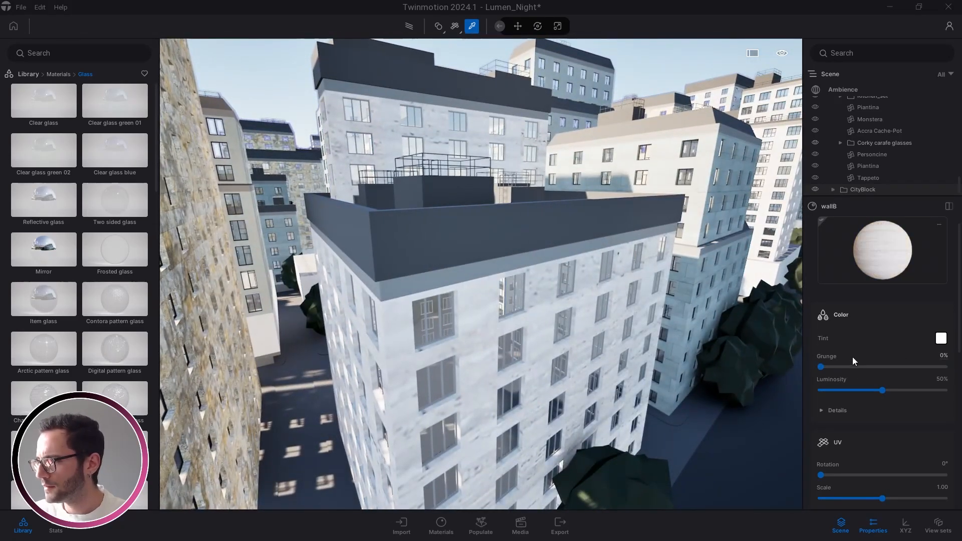
pyautogui.moveTo(853, 367); pyautogui.dragTo(954, 368)
pyautogui.press('t')
pyautogui.press('s')
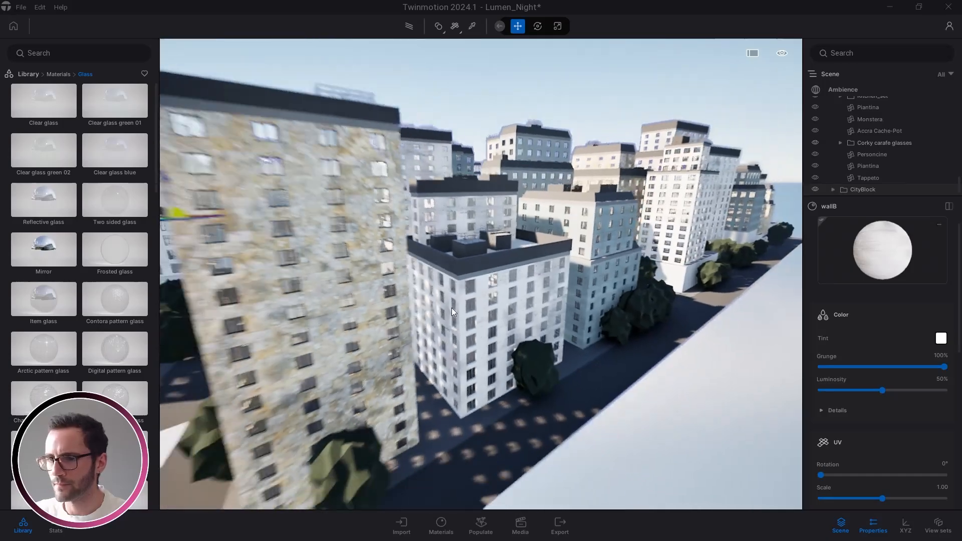
pyautogui.press('a')
pyautogui.press('e')
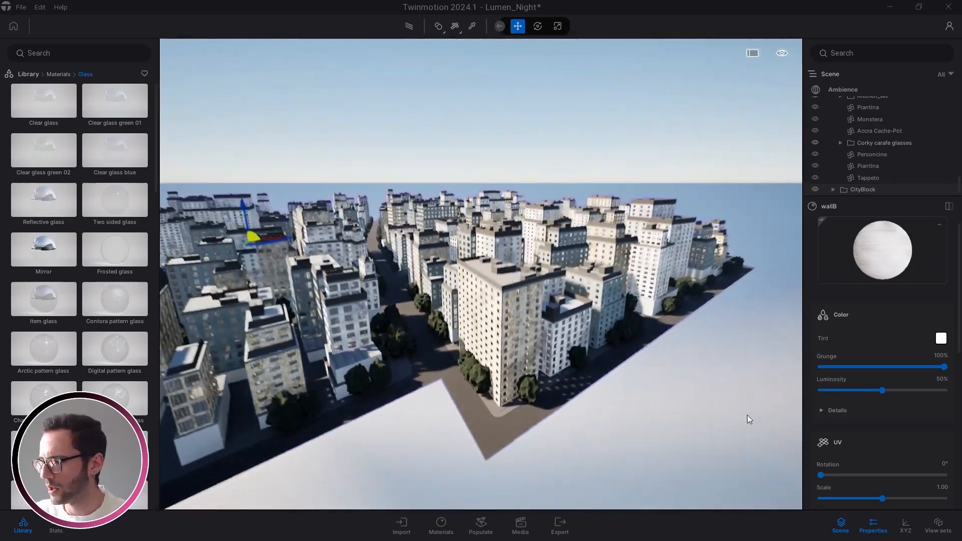
# Step: Return to the living room and lower the CityBlock model about 47 m so its skyline sits below the windows' upper edge
pyautogui.moveTo(748, 415); pyautogui.dragTo(792, 436, button='right')
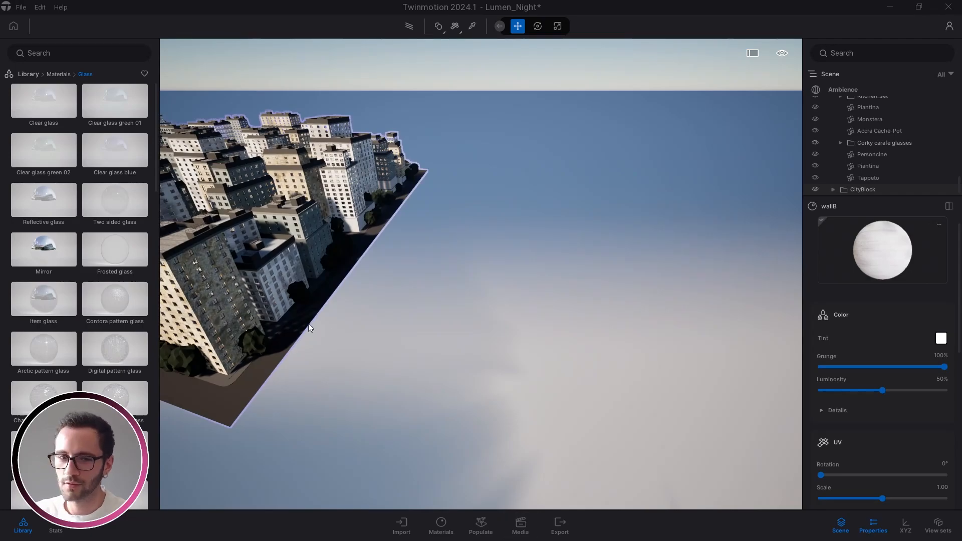
pyautogui.click(520, 529)
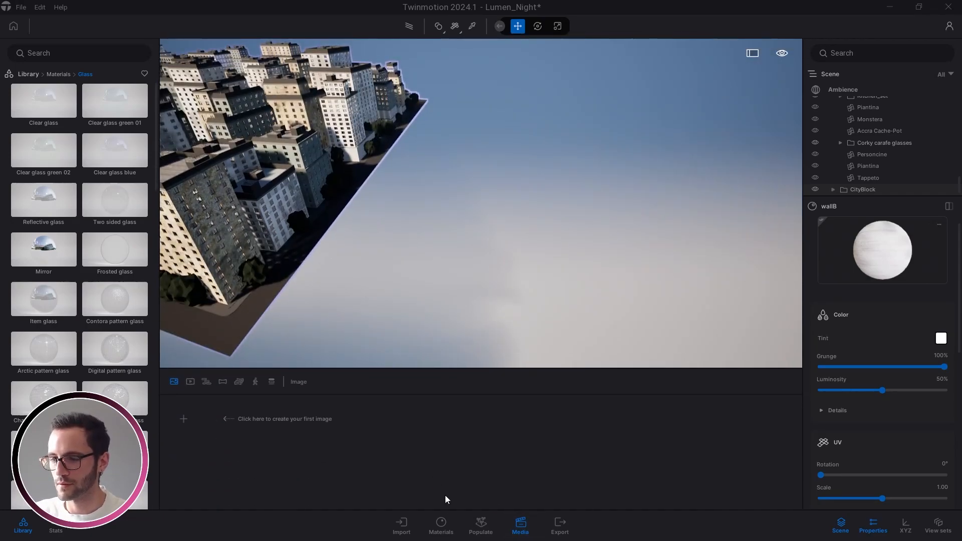
pyautogui.click(519, 528)
pyautogui.moveTo(481, 274); pyautogui.dragTo(368, 374, button='right')
pyautogui.press('w')
pyautogui.press('w')
pyautogui.press('s')
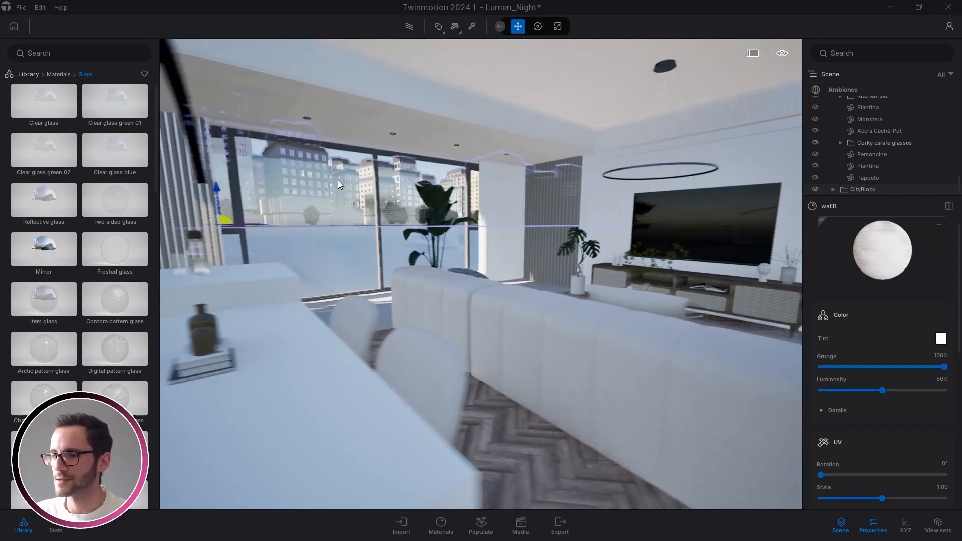
pyautogui.moveTo(338, 181); pyautogui.dragTo(368, 244, button='middle')
pyautogui.moveTo(368, 243); pyautogui.dragTo(364, 214, button='right')
pyautogui.press('s')
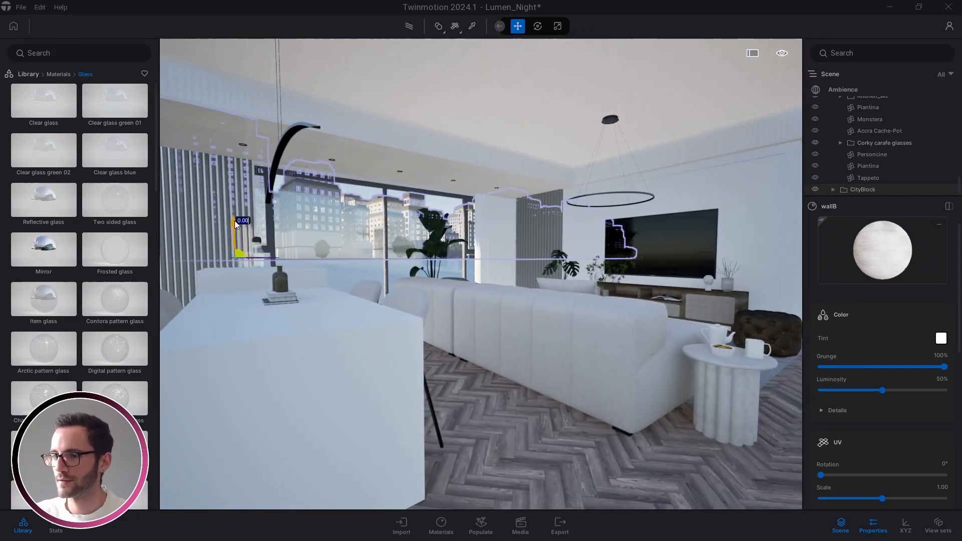
pyautogui.moveTo(235, 220); pyautogui.dragTo(235, 248)
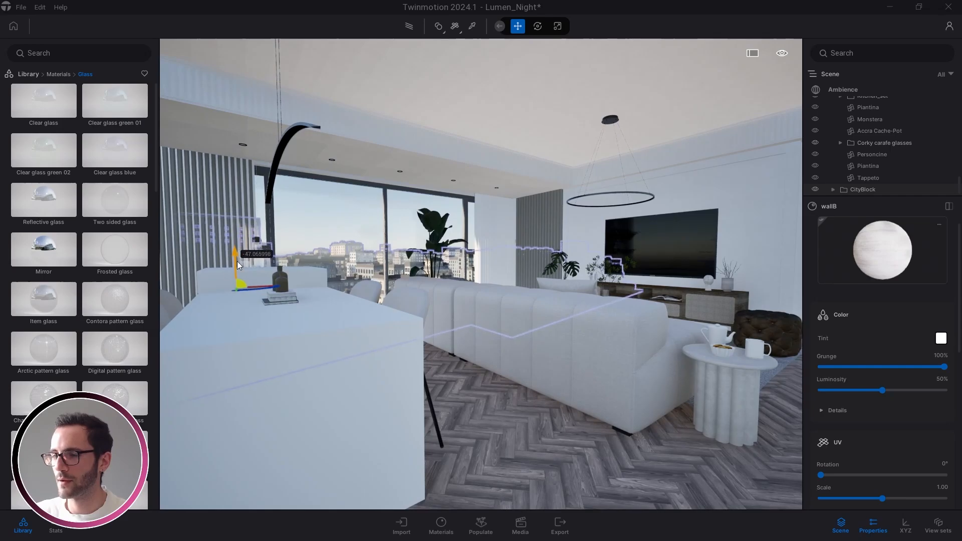
# Step: Shift the CityBlock model sideways and raise it slightly to frame its buildings in the living room windows
pyautogui.press('Tab')
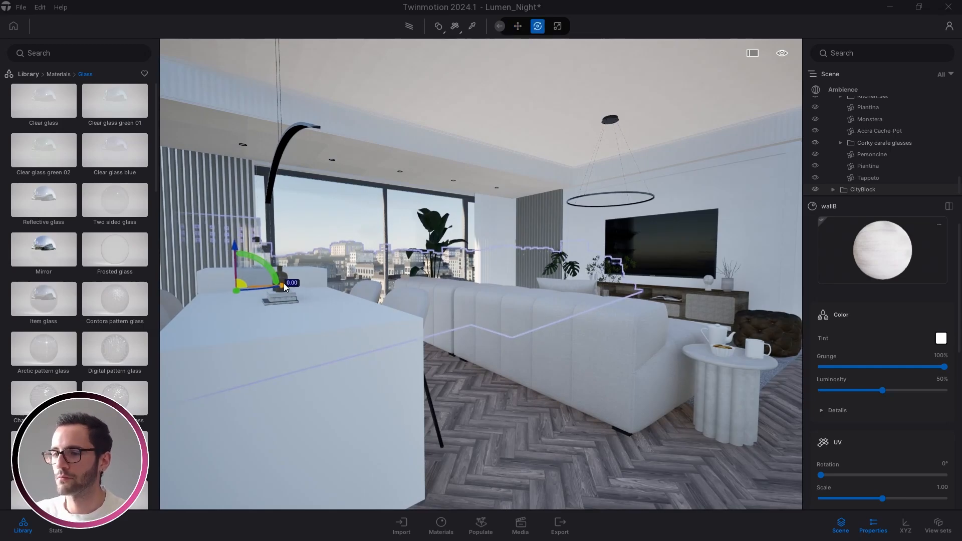
pyautogui.moveTo(284, 283); pyautogui.dragTo(239, 287)
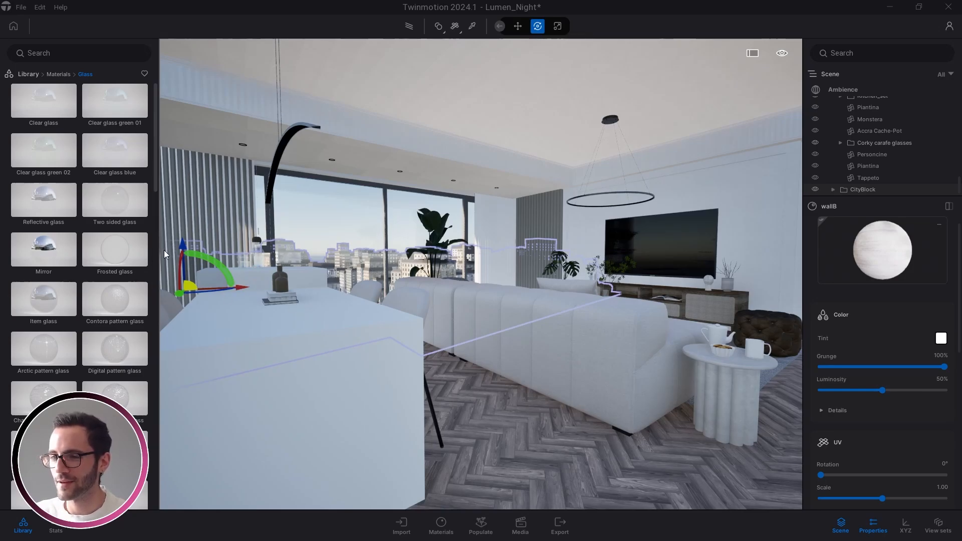
pyautogui.moveTo(183, 251); pyautogui.dragTo(183, 243)
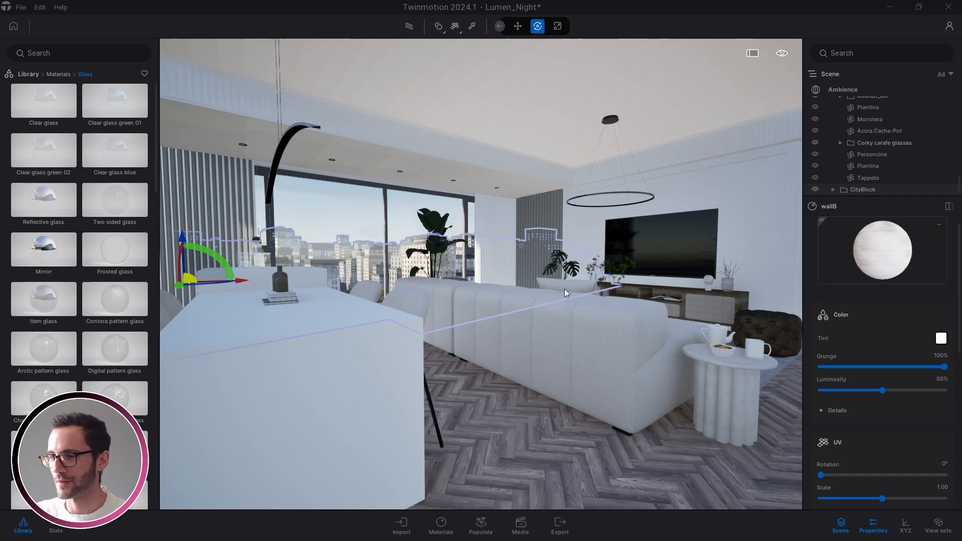
pyautogui.moveTo(241, 282); pyautogui.dragTo(241, 286)
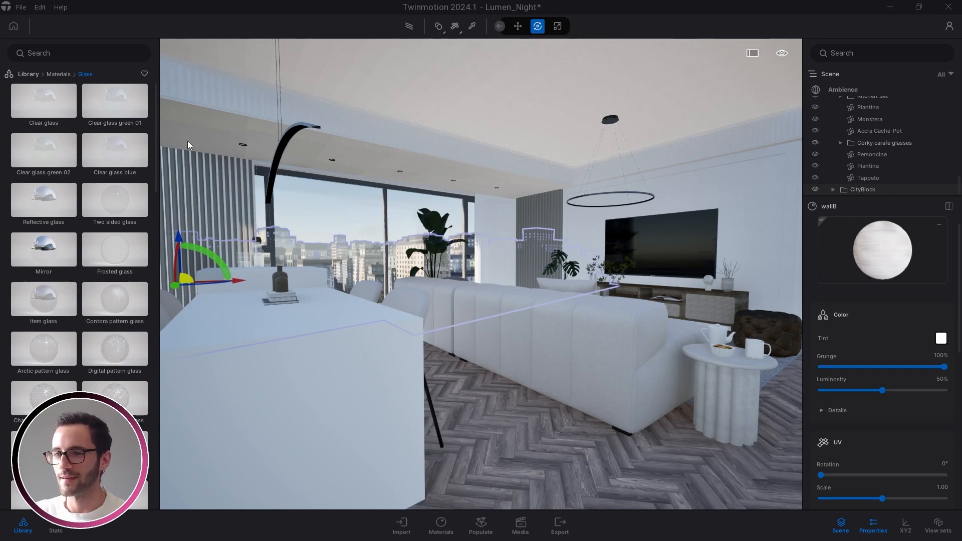
# Step: Deselect the CityBlock model and examine the city backdrop through the windows from several viewpoints in the living room
pyautogui.click(29, 74)
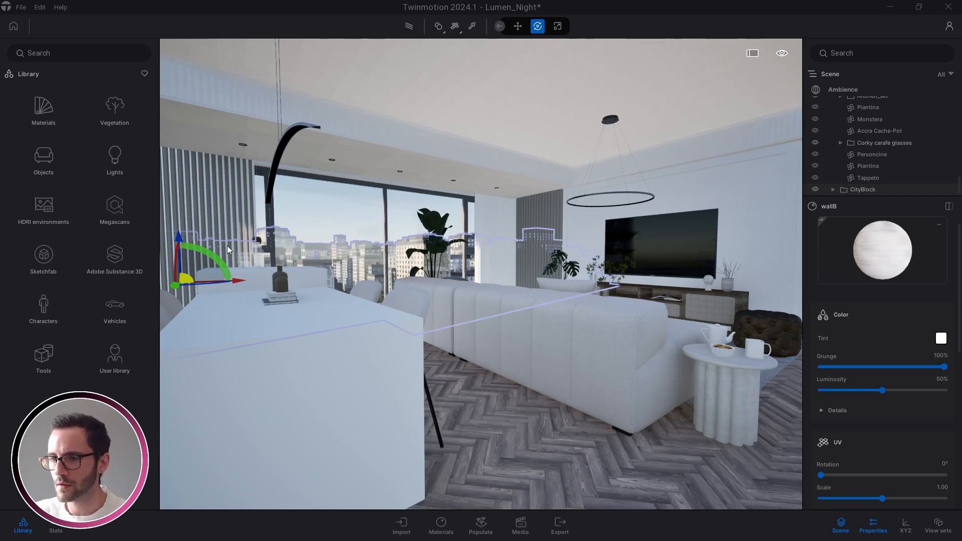
pyautogui.moveTo(431, 260); pyautogui.dragTo(388, 261, button='right')
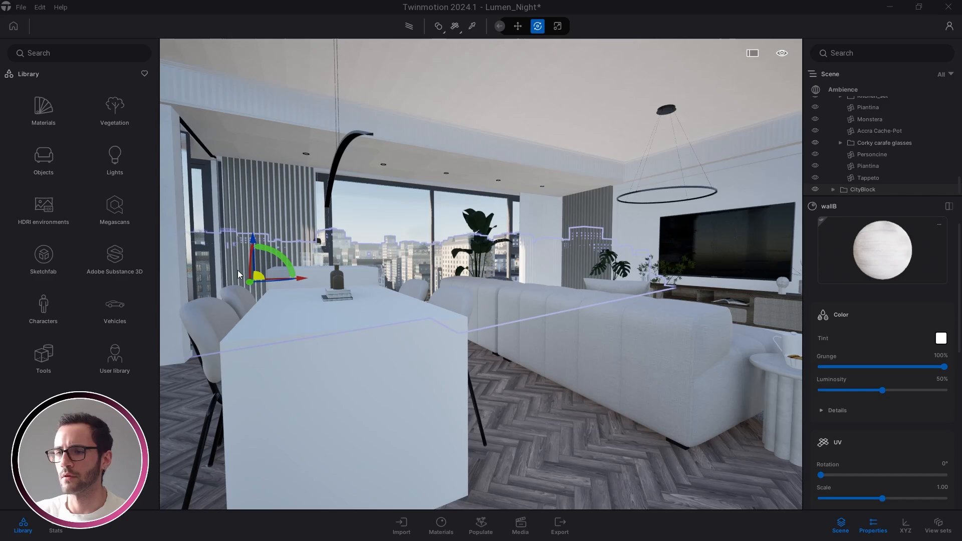
pyautogui.moveTo(509, 334); pyautogui.dragTo(371, 236, button='right')
pyautogui.press('w')
pyautogui.press('d')
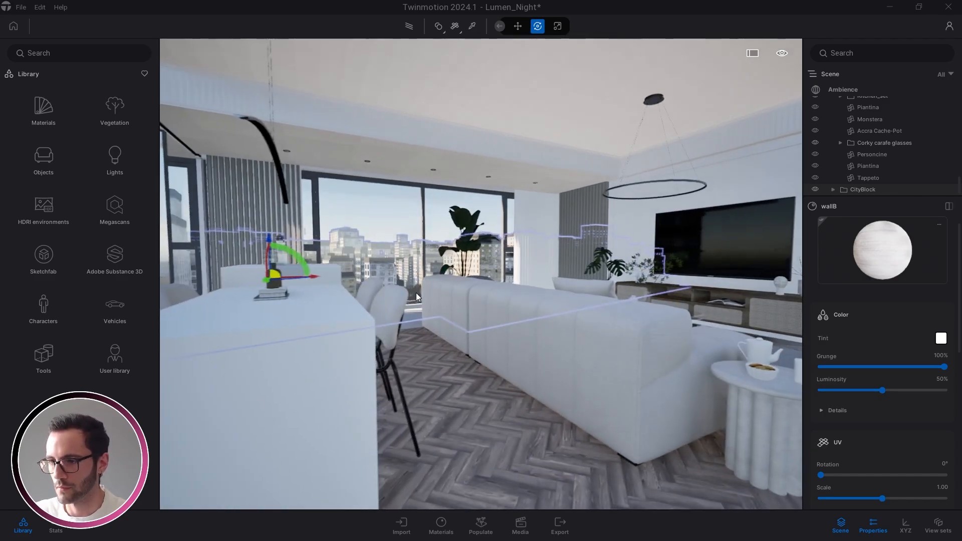
pyautogui.scroll(5, 416, 293)
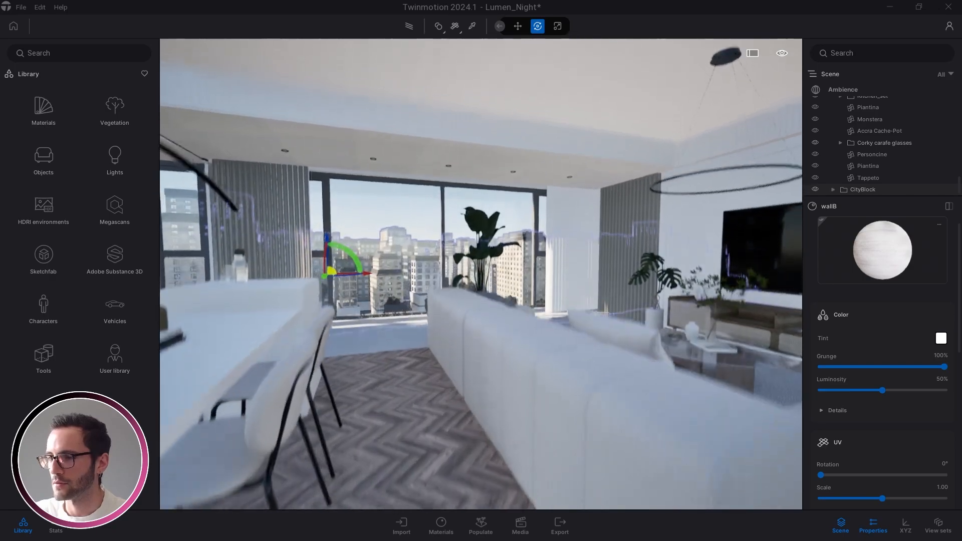
pyautogui.scroll(-5, 469, 279)
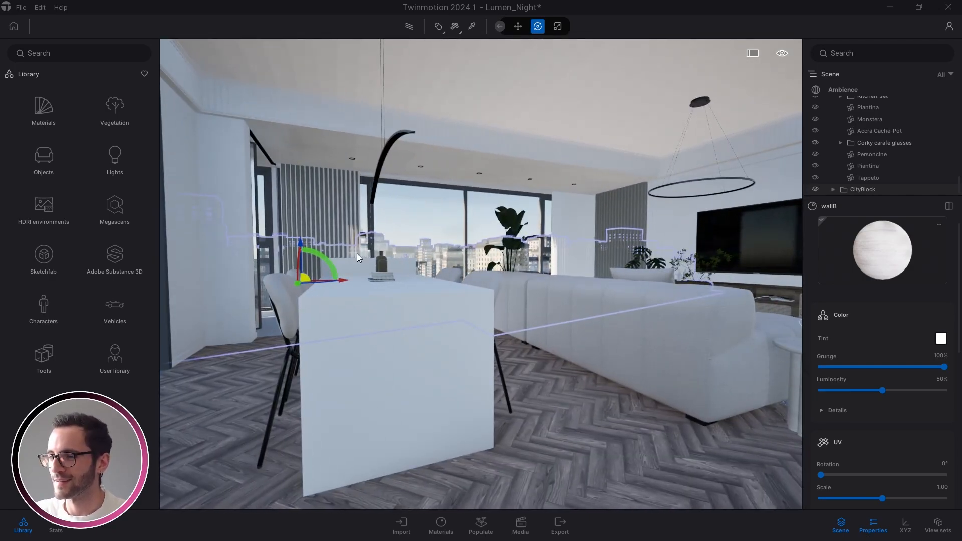
pyautogui.press('Escape')
pyautogui.press('d')
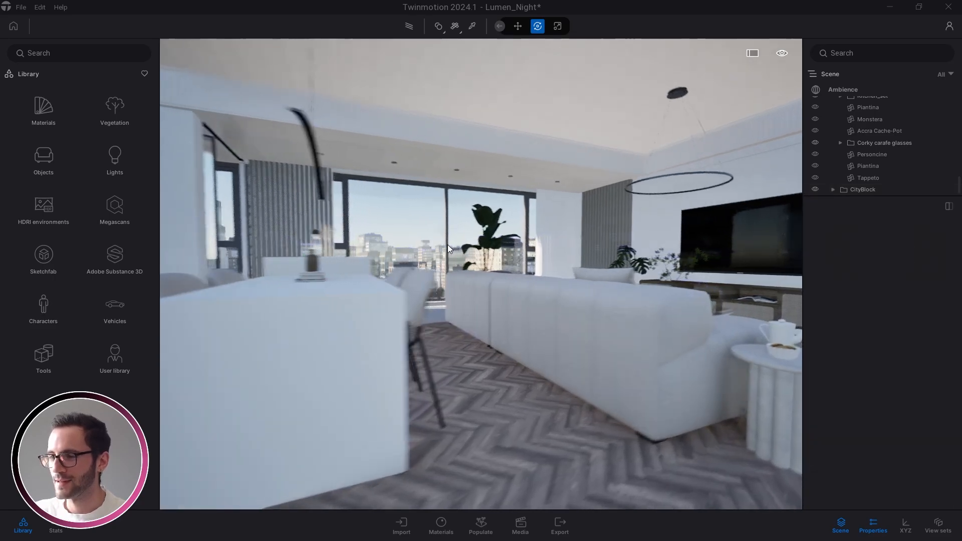
pyautogui.press('w')
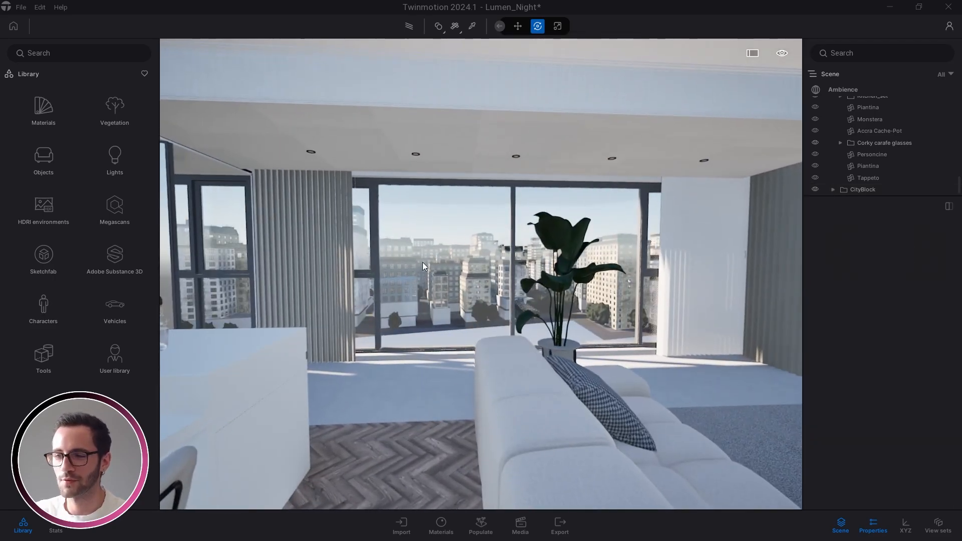
pyautogui.press('s')
pyautogui.moveTo(424, 271); pyautogui.dragTo(346, 274, button='right')
pyautogui.press('s')
pyautogui.press('d')
pyautogui.press('w')
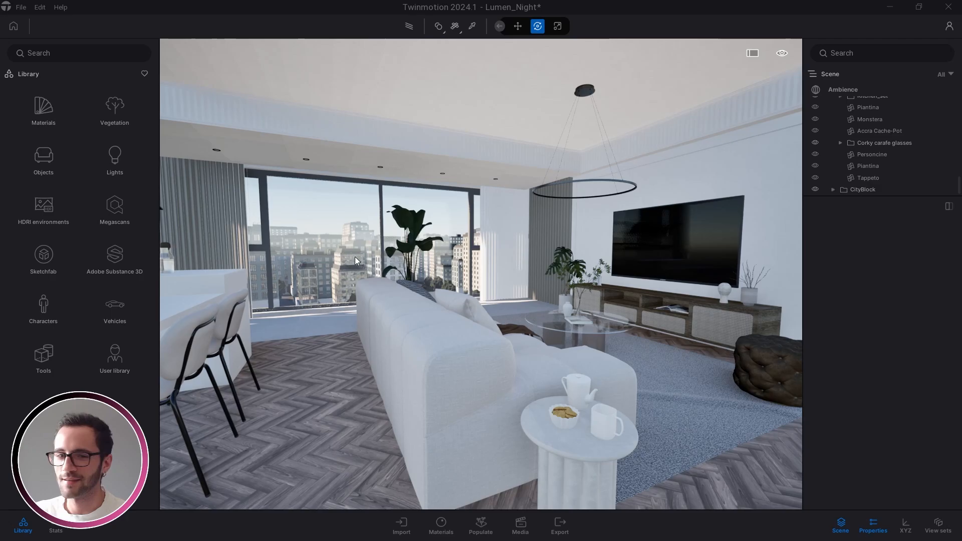
# Step: Browse the user library's 3D Esterni folder and examine the living area's sofa, rug and coffee table up close
pyautogui.click(114, 361)
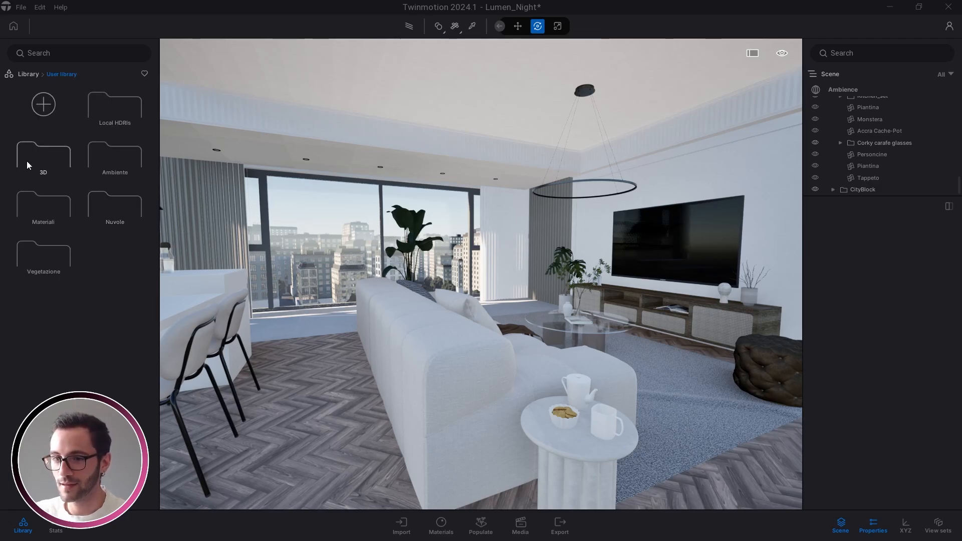
pyautogui.click(109, 107)
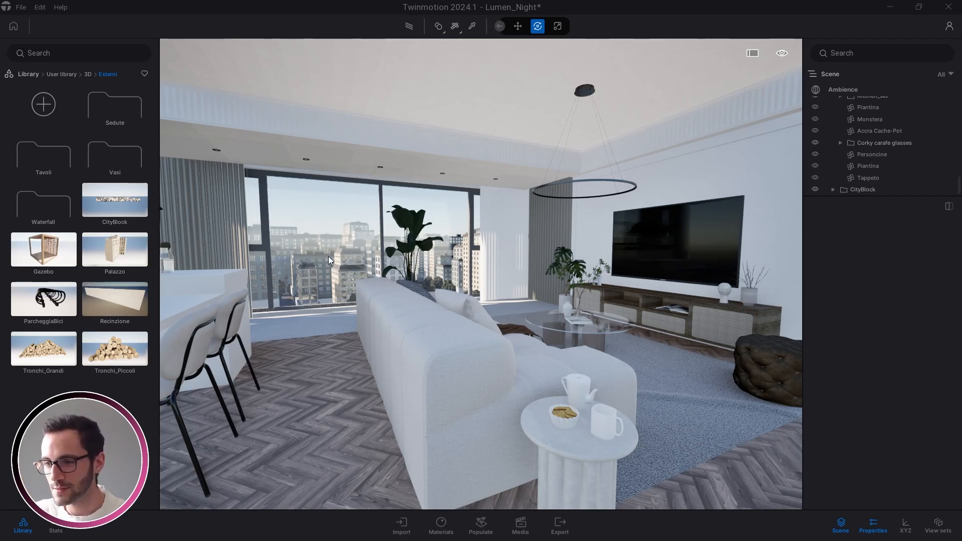
pyautogui.press('s')
pyautogui.moveTo(368, 251); pyautogui.dragTo(413, 252, button='right')
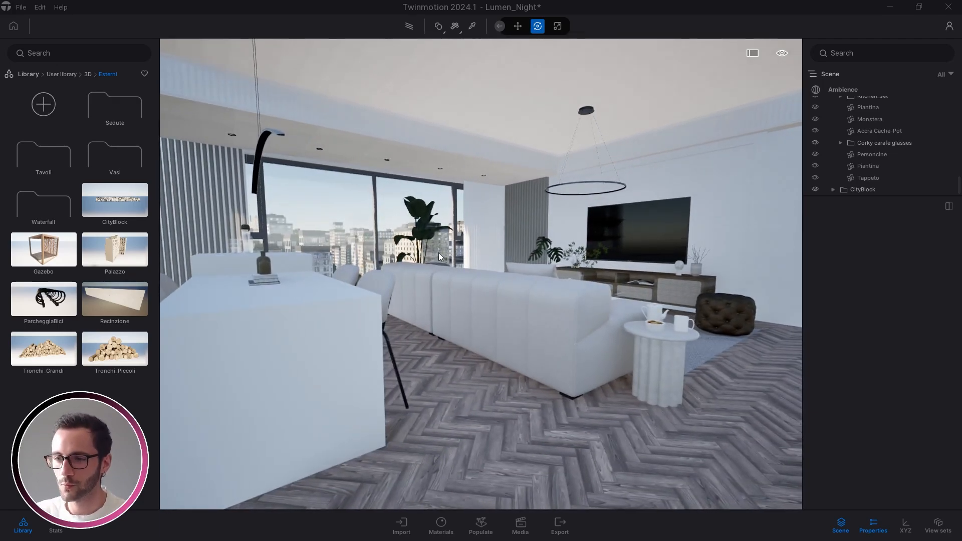
pyautogui.click(27, 74)
pyautogui.moveTo(479, 346); pyautogui.dragTo(536, 324, button='right')
pyautogui.moveTo(491, 357); pyautogui.dragTo(602, 271, button='right')
pyautogui.press('w')
pyautogui.moveTo(406, 231); pyautogui.dragTo(362, 236, button='right')
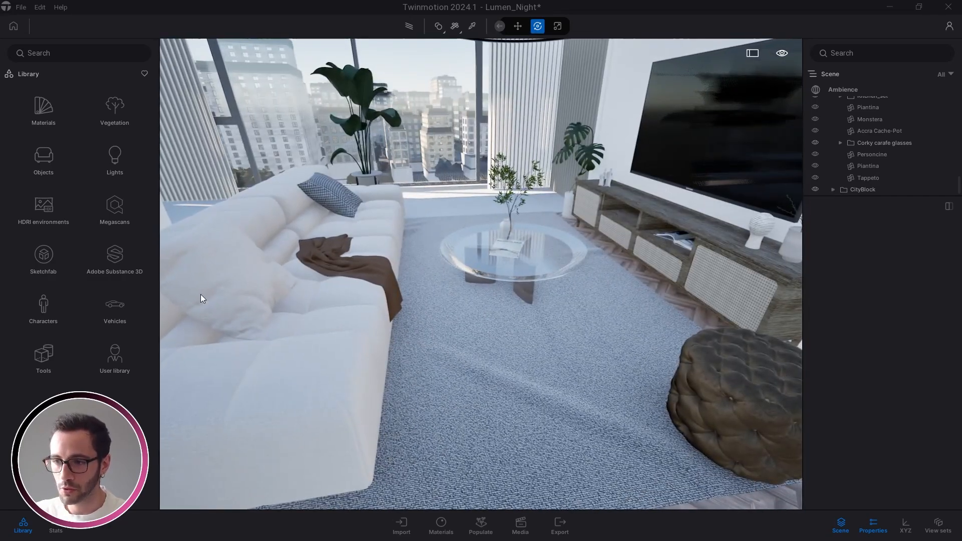
pyautogui.click(32, 109)
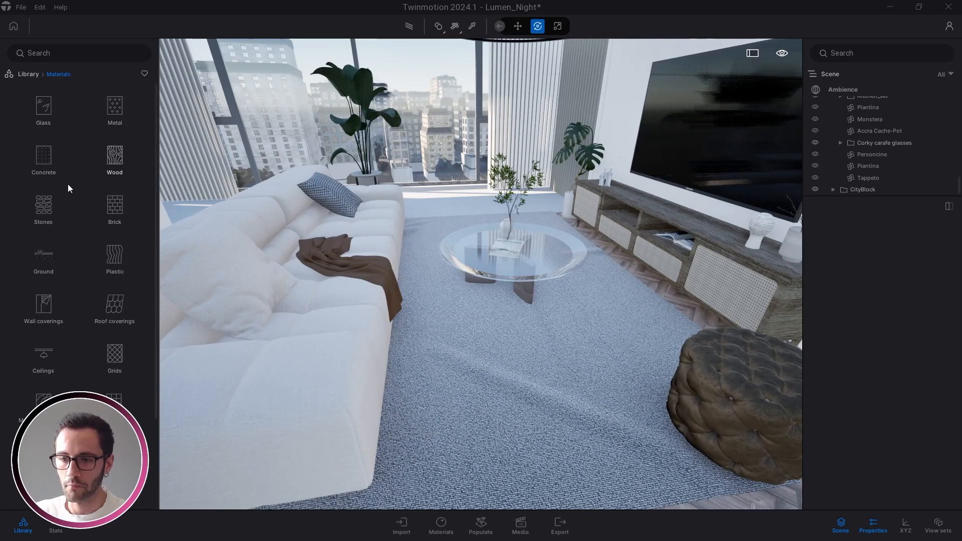
pyautogui.click(22, 76)
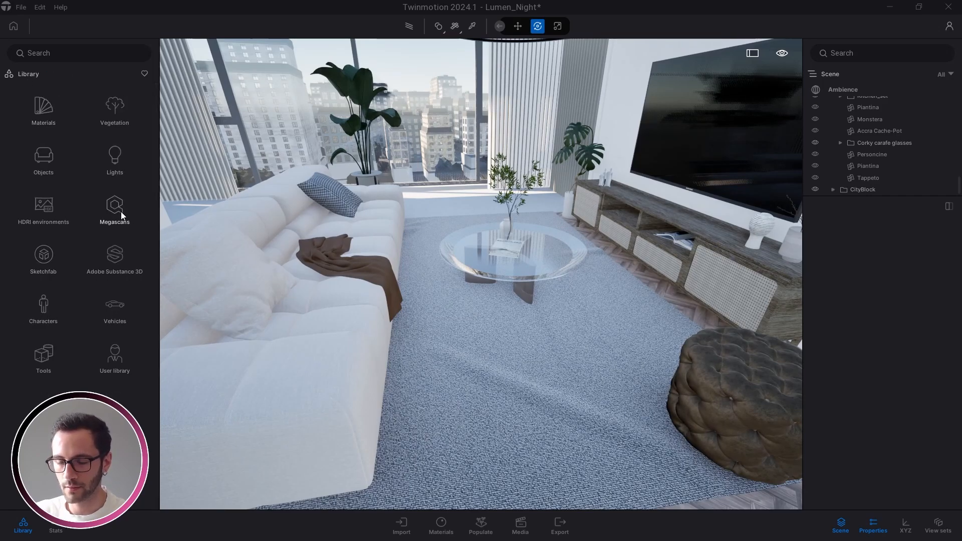
# Step: Apply the White Marble 02 A material from the library's Marble and granite category to the white kitchen island table
pyautogui.press('s')
pyautogui.moveTo(450, 278); pyautogui.dragTo(379, 308, button='right')
pyautogui.press('w')
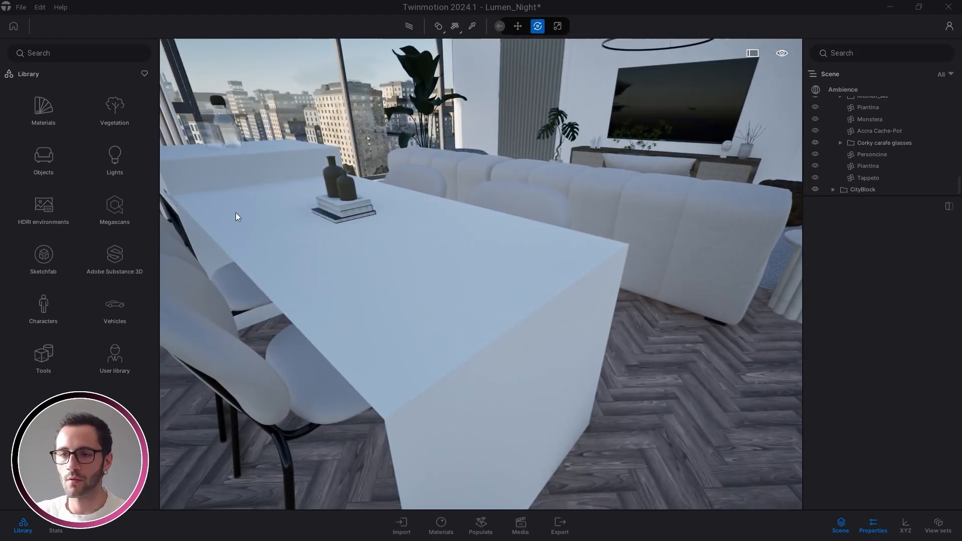
pyautogui.moveTo(486, 366); pyautogui.dragTo(326, 300, button='right')
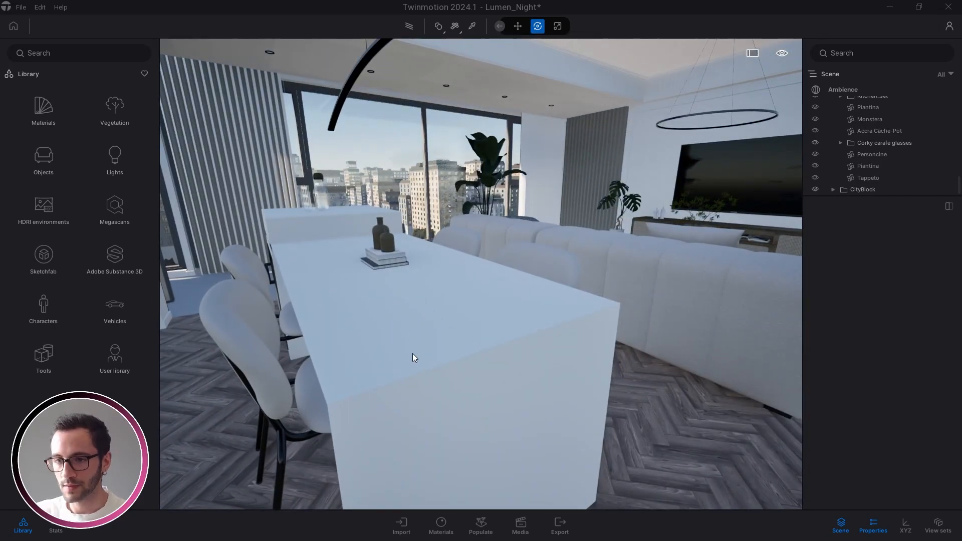
pyautogui.click(48, 119)
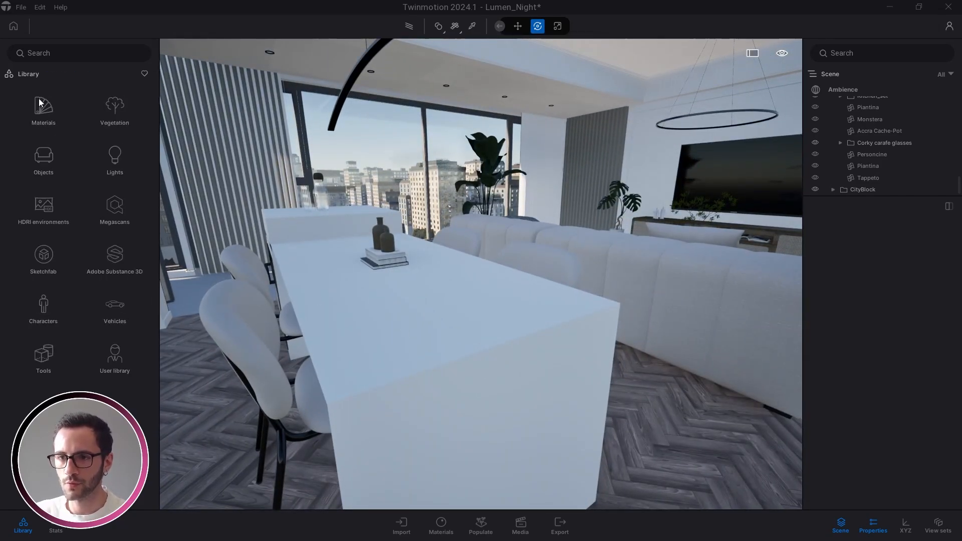
pyautogui.scroll(-2, 37, 278)
pyautogui.click(50, 342)
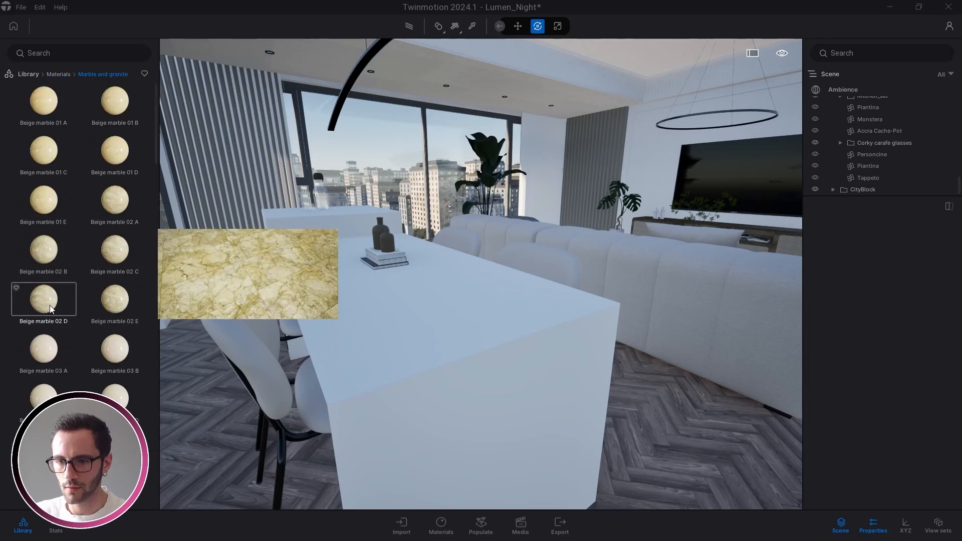
pyautogui.scroll(-5, 50, 309)
pyautogui.scroll(-10, 55, 329)
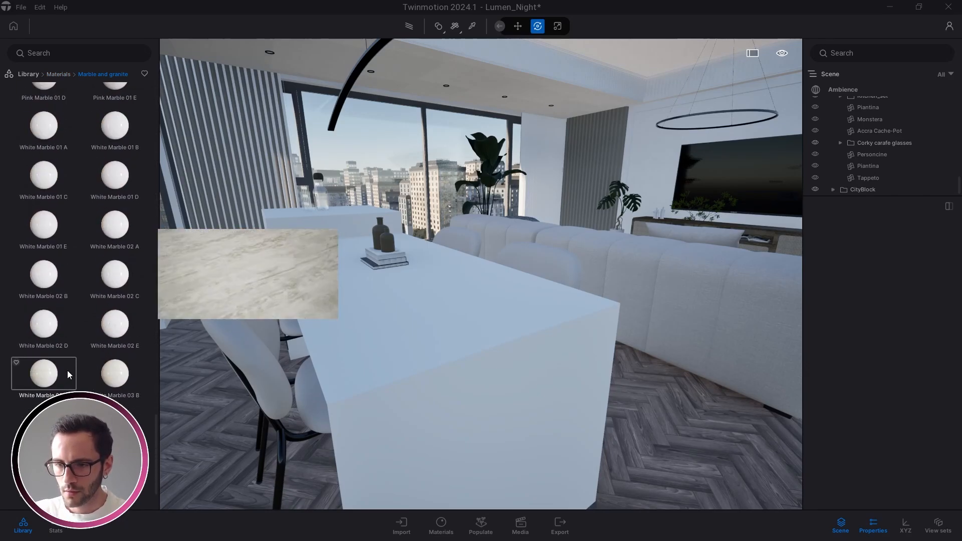
pyautogui.scroll(1, 105, 316)
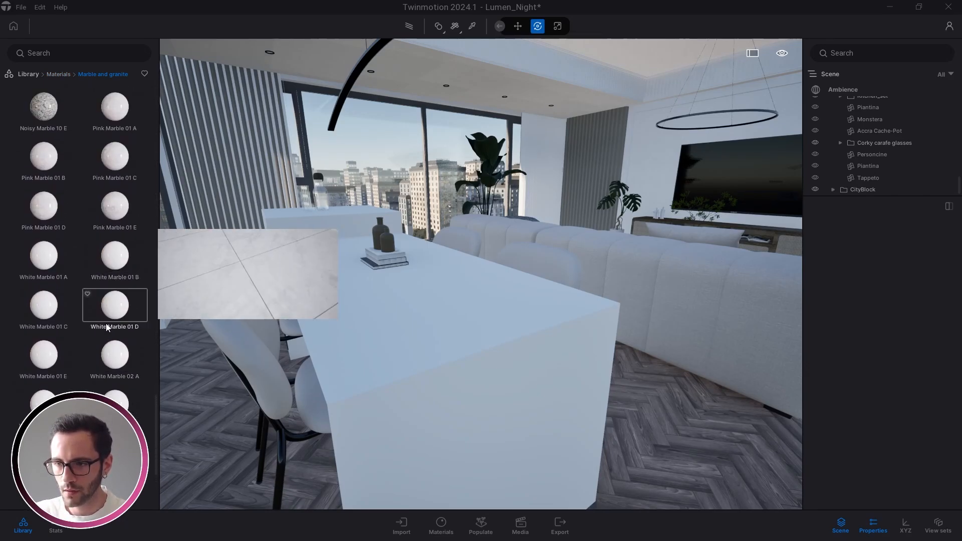
pyautogui.moveTo(116, 358); pyautogui.dragTo(431, 356)
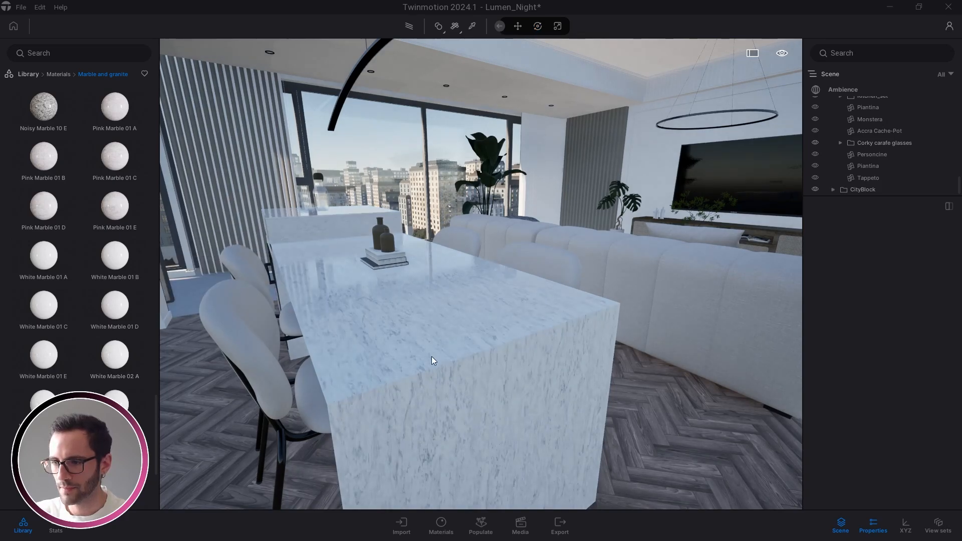
# Step: Browse the other marble materials and examine the marble finish on the kitchen island table's top and side up close
pyautogui.scroll(-3, 68, 357)
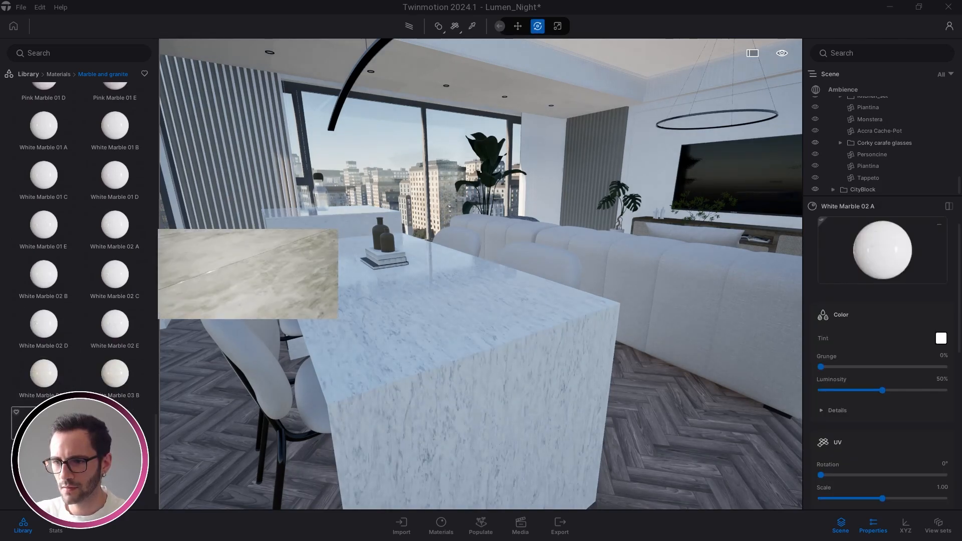
pyautogui.scroll(4, 67, 354)
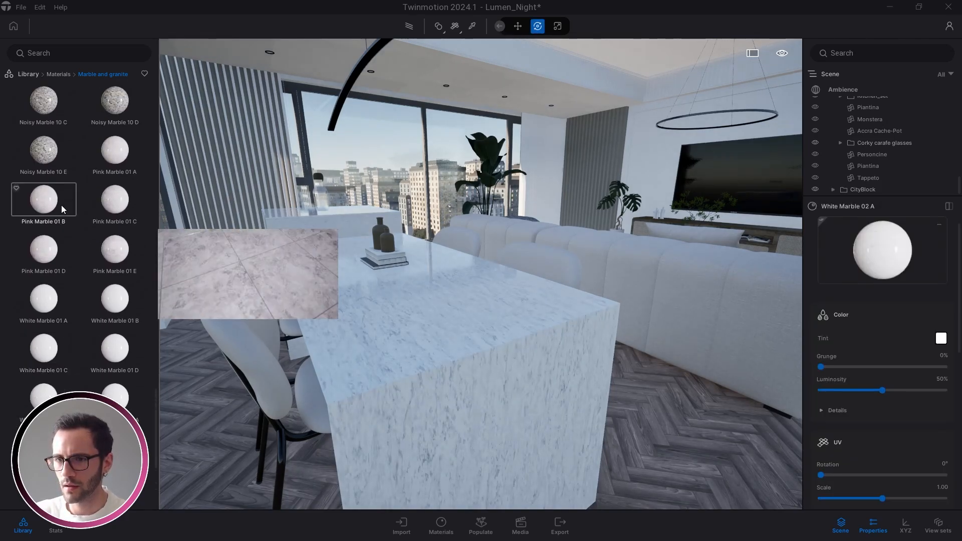
pyautogui.moveTo(111, 155); pyautogui.dragTo(1, 270)
pyautogui.press('w')
pyautogui.moveTo(436, 367)
pyautogui.mouseDown(button='right')
pyautogui.moveTo(532, 404)
pyautogui.moveTo(576, 409)
pyautogui.moveTo(401, 369)
pyautogui.moveTo(438, 361)
pyautogui.mouseUp(button='right')
pyautogui.press('s')
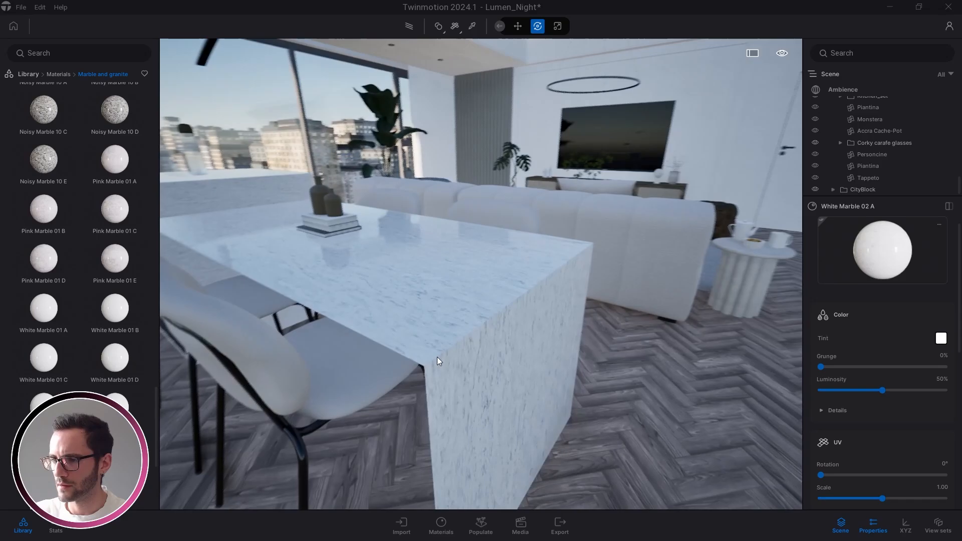
pyautogui.moveTo(581, 423); pyautogui.dragTo(551, 423, button='right')
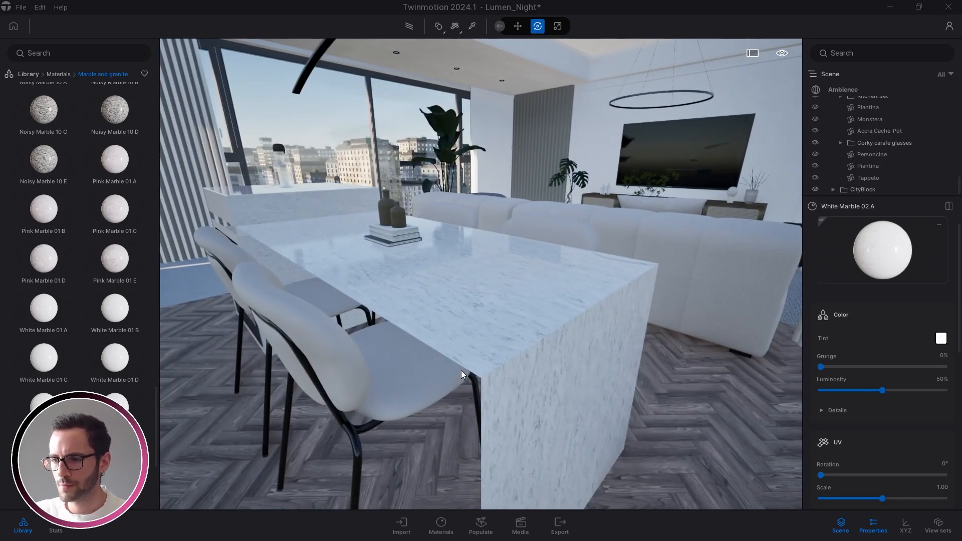
pyautogui.press('d')
pyautogui.press('w')
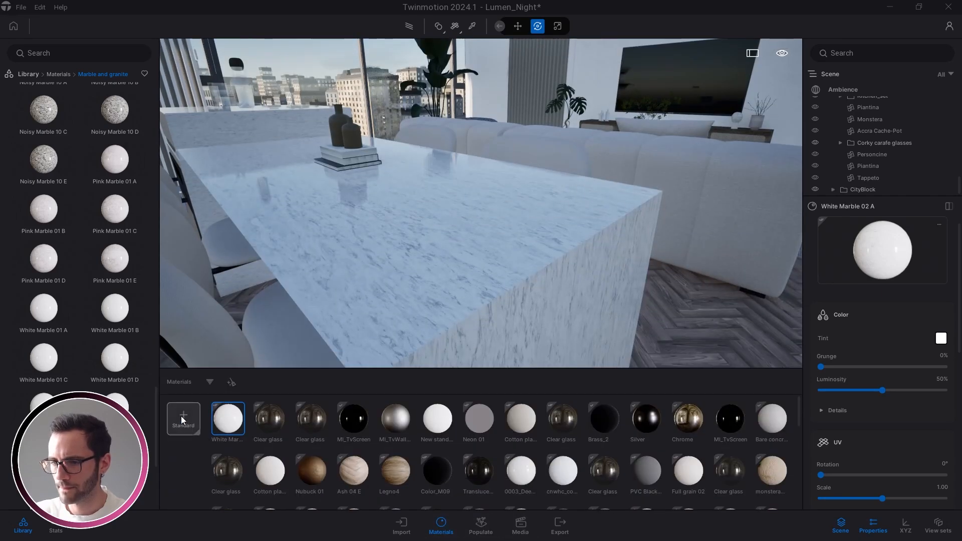
# Step: Create a new standard material and apply it to the kitchen island table
pyautogui.click(181, 420)
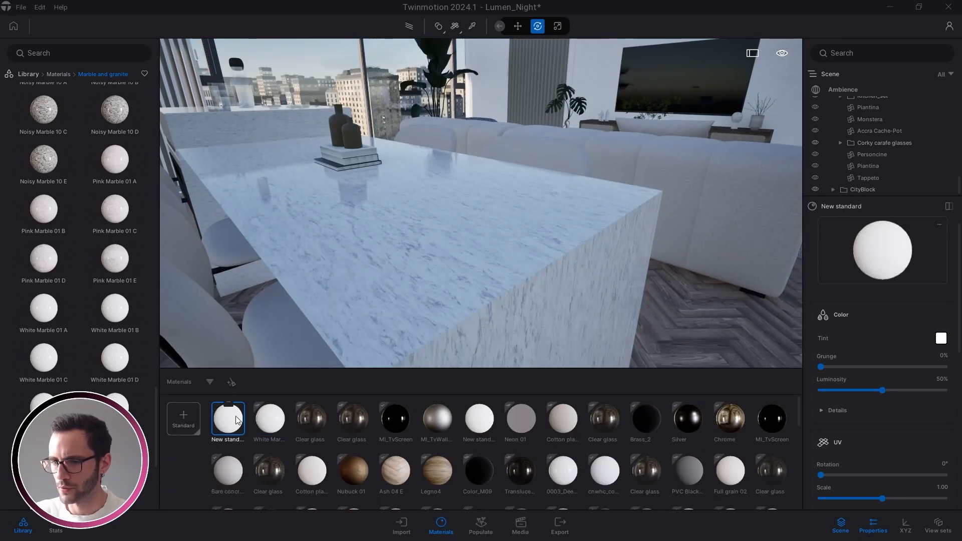
pyautogui.moveTo(232, 418); pyautogui.dragTo(494, 251)
pyautogui.click(446, 534)
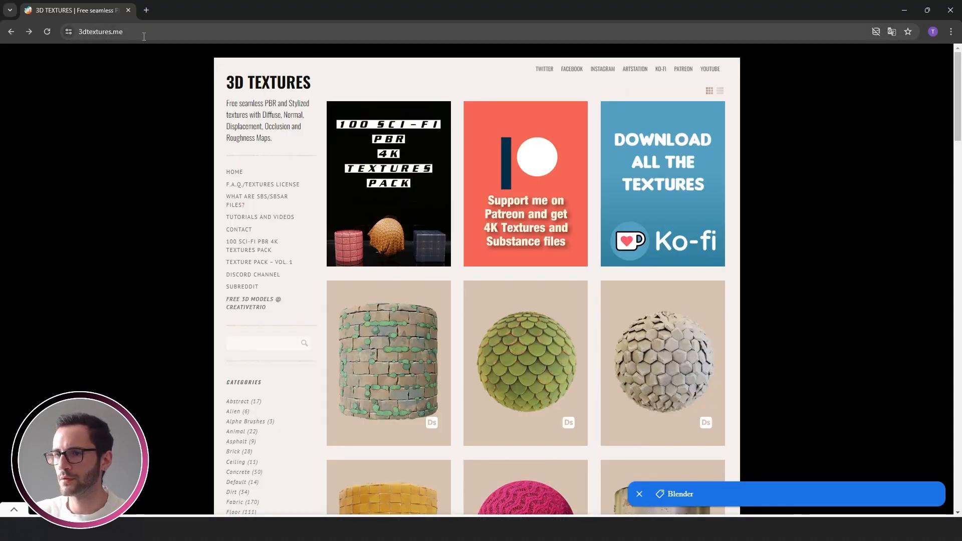
# Step: Switch to the 3dtextures.me site in the browser, browse its home page textures and categories, and show the marble textures
pyautogui.scroll(-1, 170, 214)
pyautogui.scroll(-5, 170, 218)
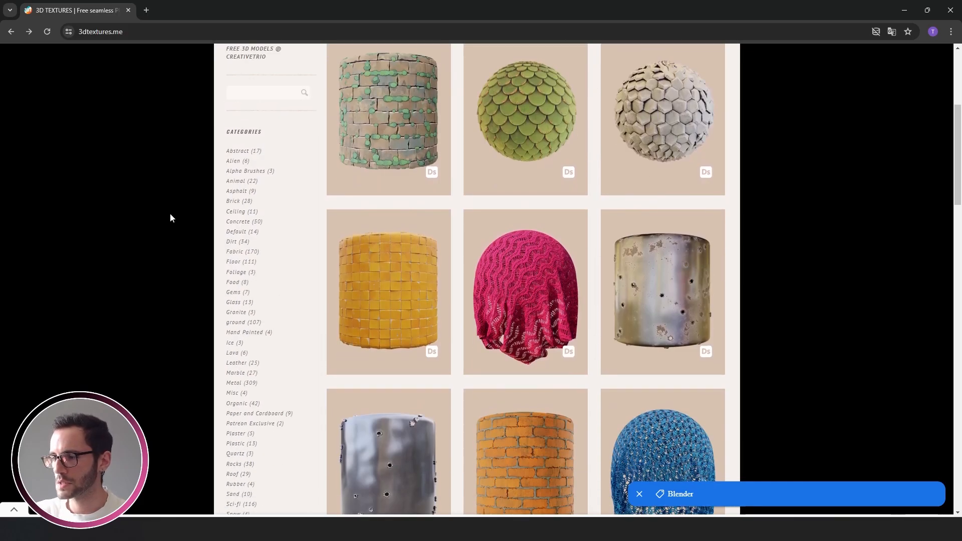
pyautogui.scroll(-1, 170, 217)
pyautogui.scroll(1, 170, 218)
pyautogui.scroll(5, 170, 214)
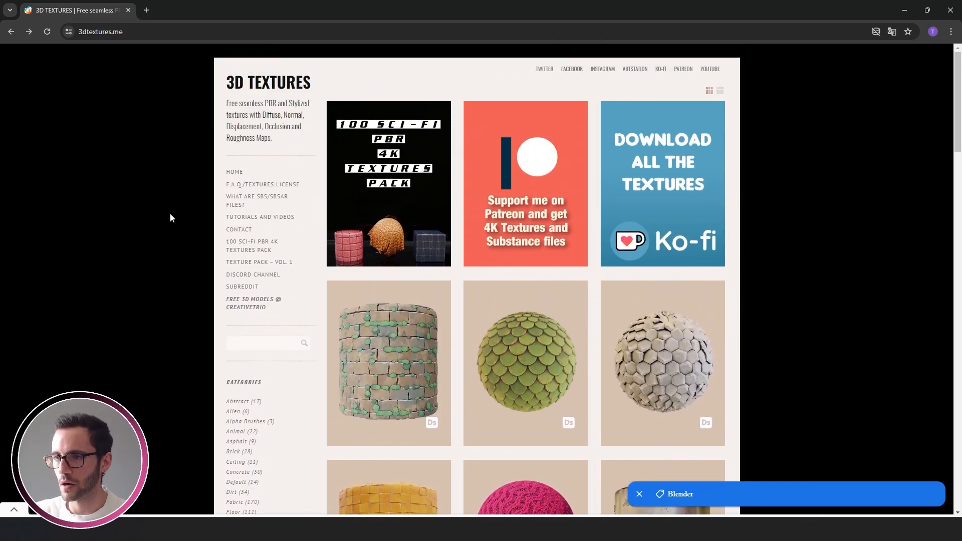
pyautogui.scroll(-5, 171, 214)
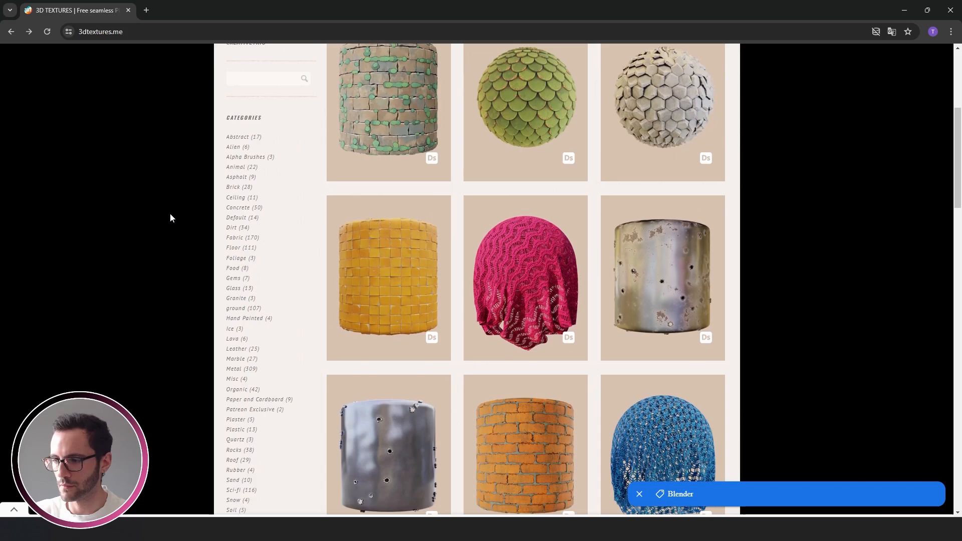
pyautogui.scroll(-4, 170, 217)
pyautogui.scroll(1, 181, 198)
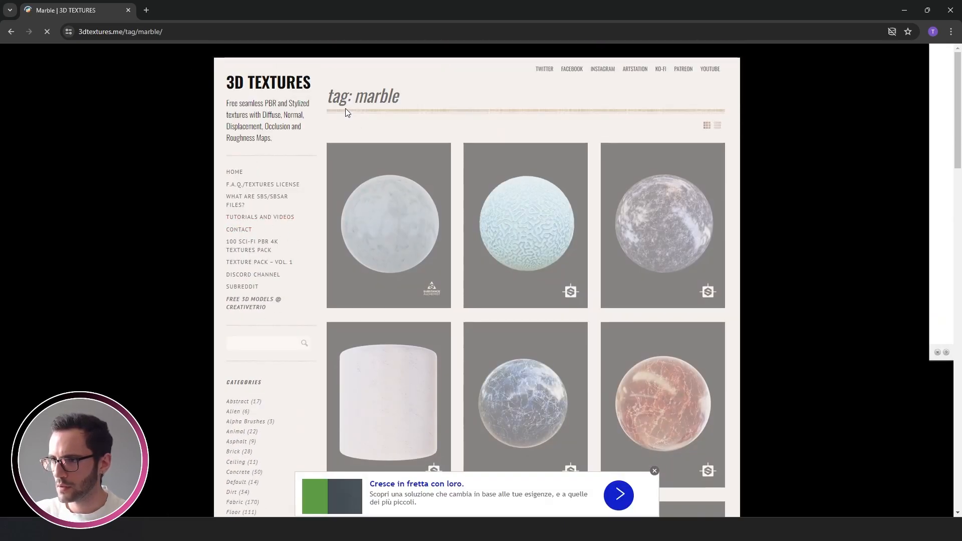
# Step: Browse the marble textures, open the Carrara Marble 003 page and dismiss the advertisement
pyautogui.scroll(-5, 463, 187)
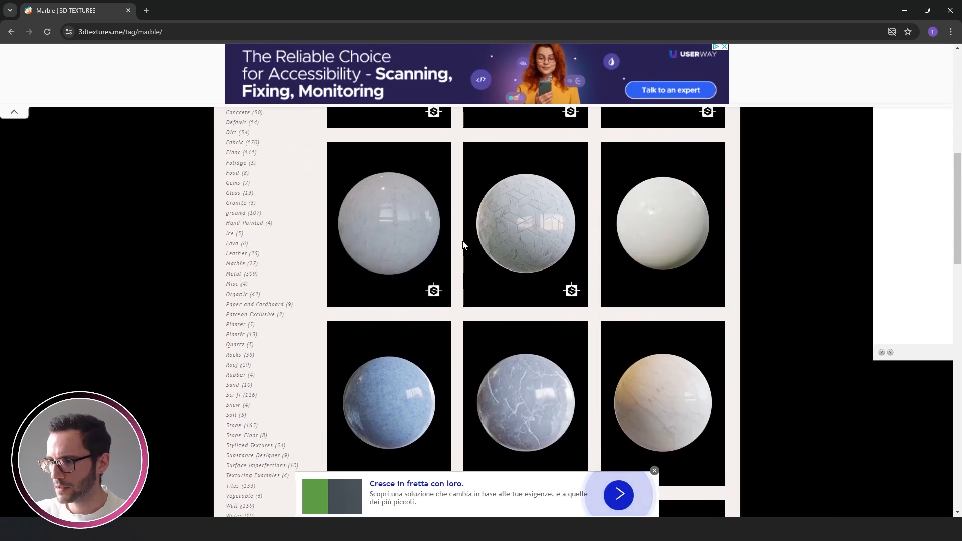
pyautogui.click(14, 117)
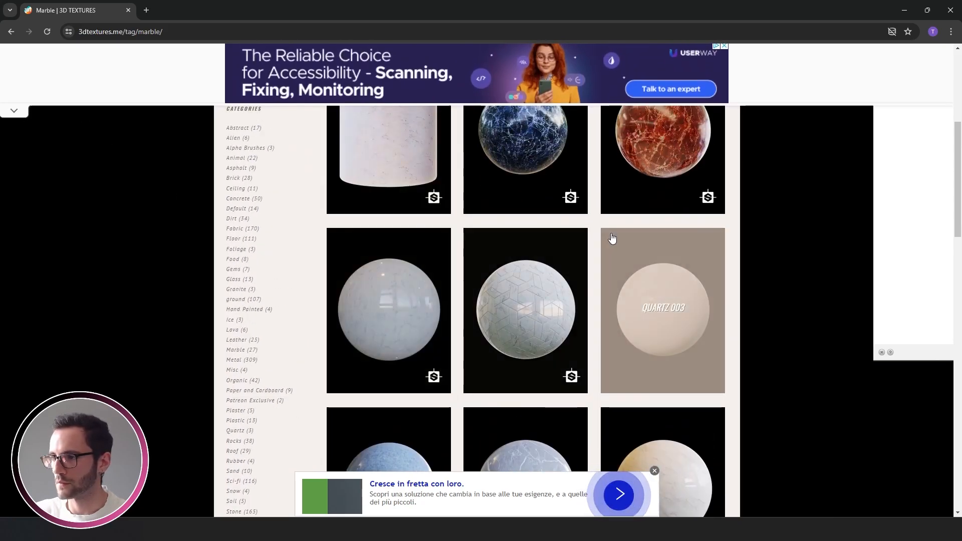
pyautogui.scroll(-8, 603, 220)
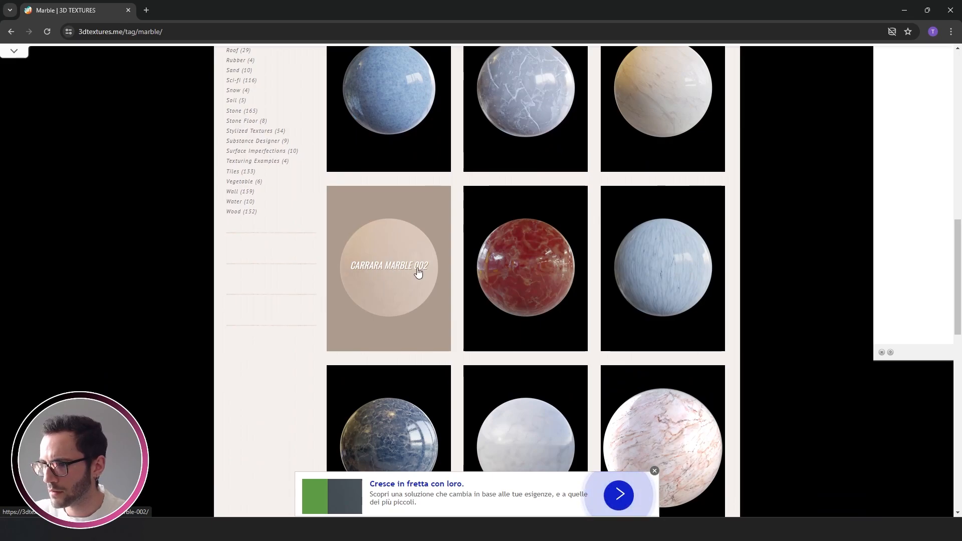
pyautogui.scroll(1, 526, 265)
pyautogui.scroll(1, 602, 221)
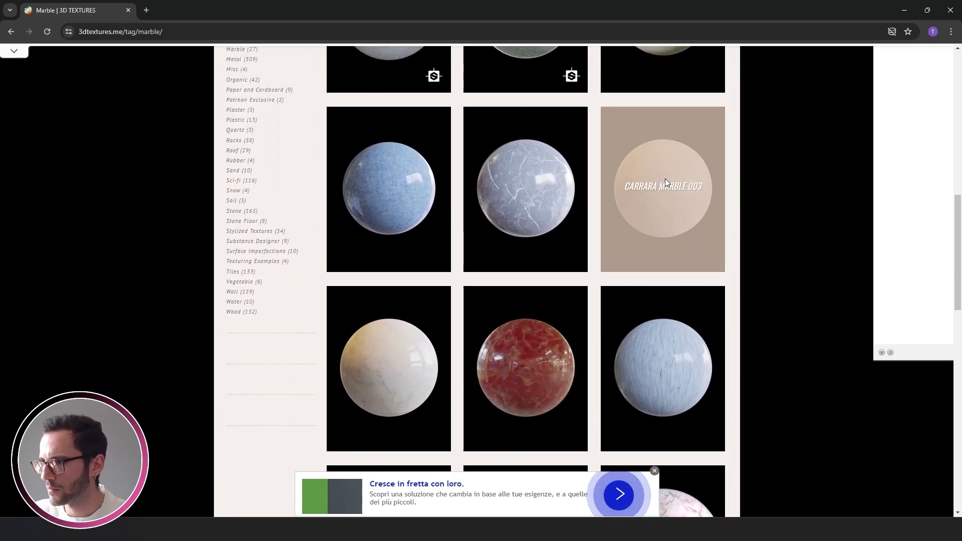
pyautogui.click(665, 186)
pyautogui.click(492, 339)
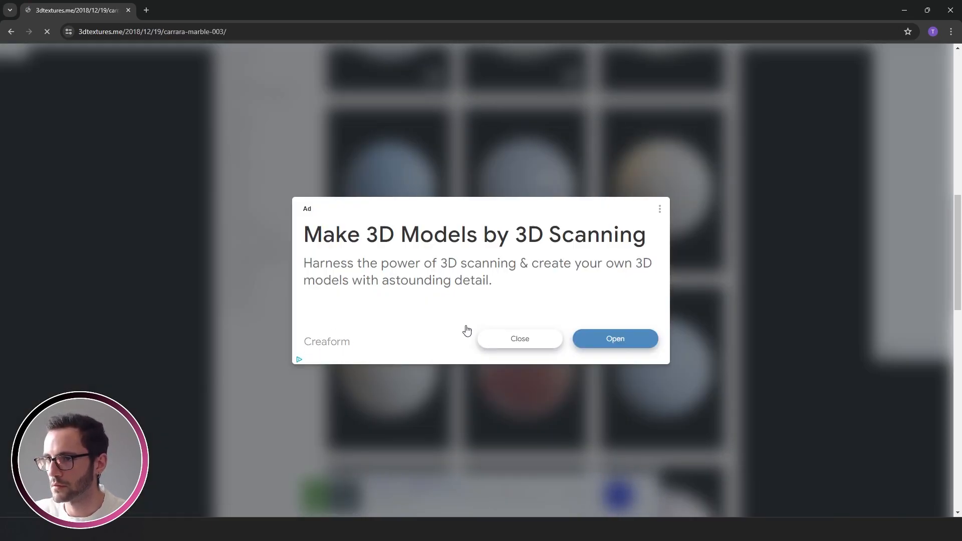
# Step: Review the Carrara Marble 003 page's list of maps and open the texture's Google Drive download folder
pyautogui.scroll(-2, 492, 290)
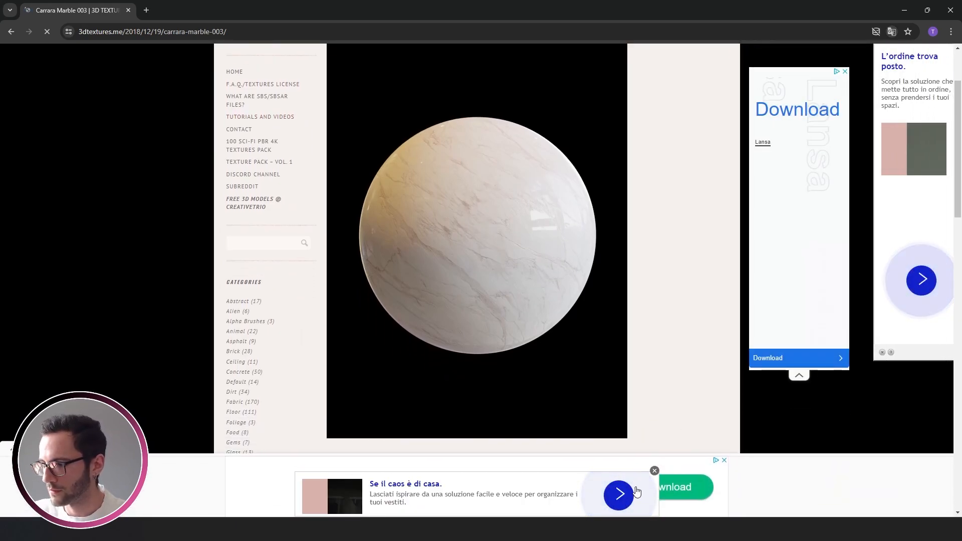
pyautogui.click(654, 471)
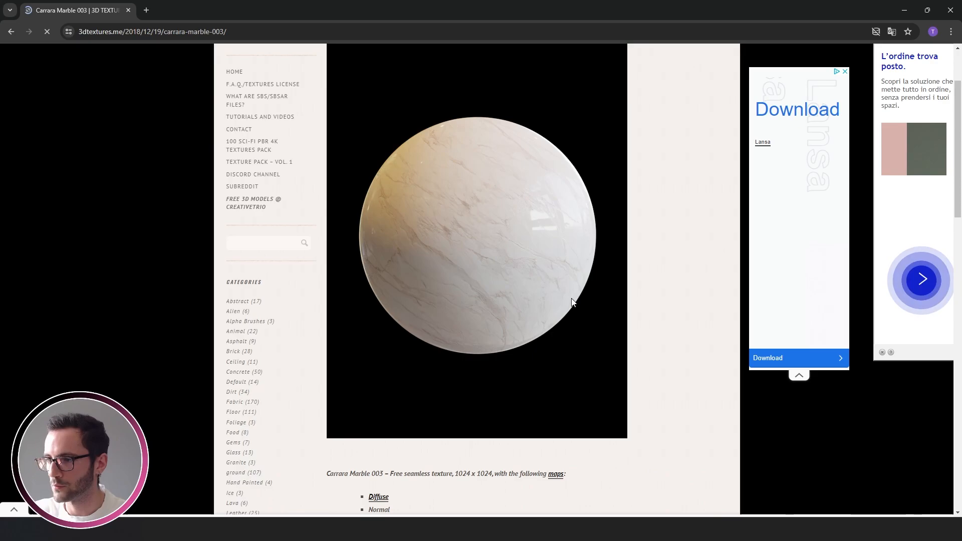
pyautogui.scroll(-2, 574, 300)
pyautogui.click(11, 32)
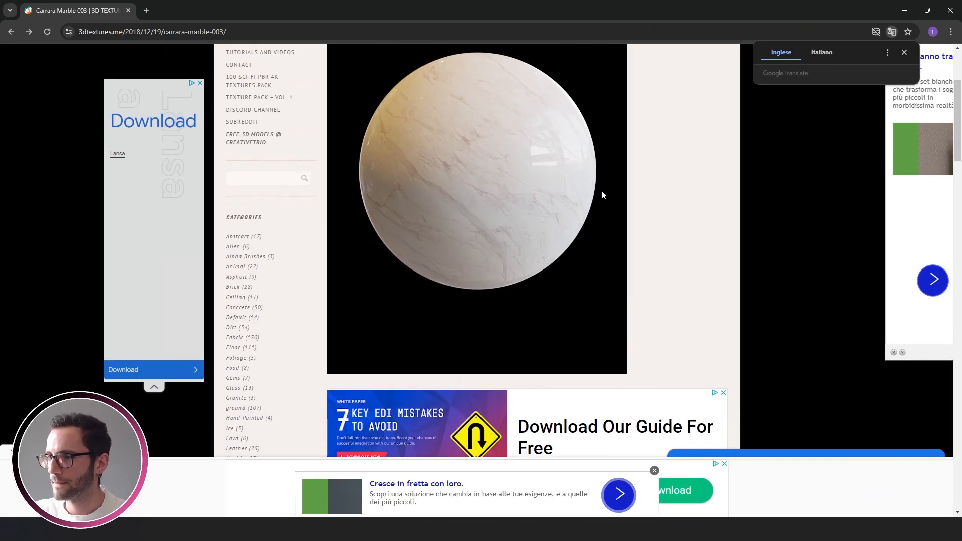
pyautogui.scroll(-7, 602, 193)
pyautogui.scroll(-3, 405, 303)
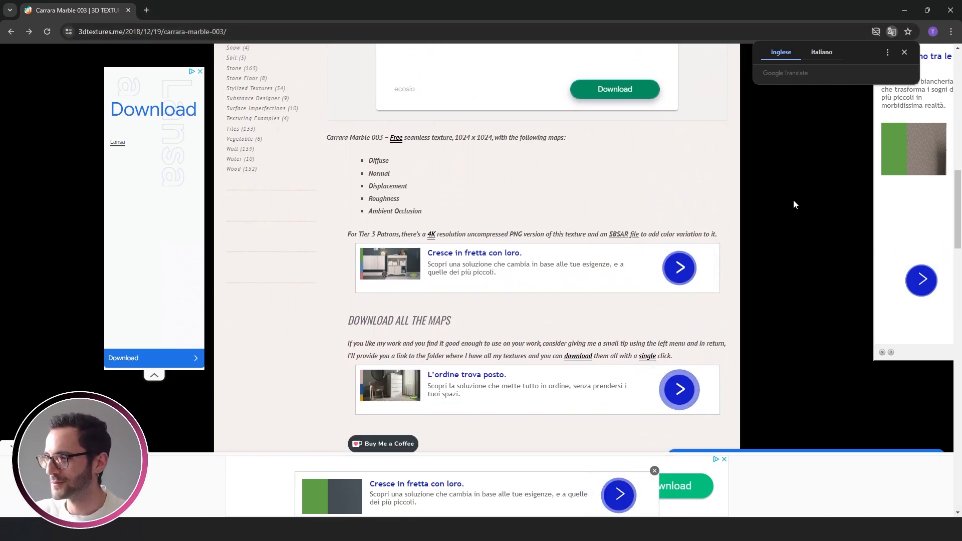
pyautogui.click(422, 310)
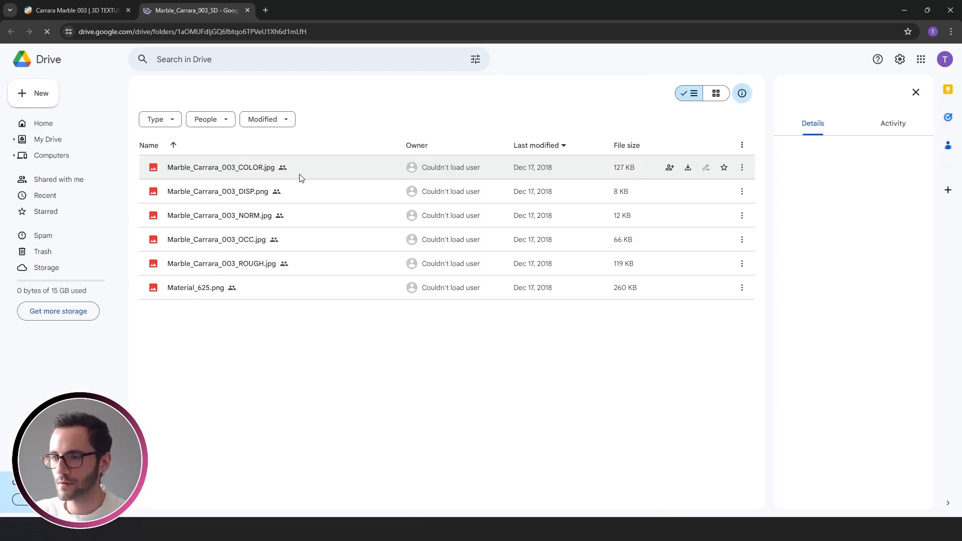
# Step: Show the Marble_Carrara_003_SD folder's files as thumbnails and download its five Marble_Carrara_003 maps, leaving out Material_625.png
pyautogui.click(306, 177)
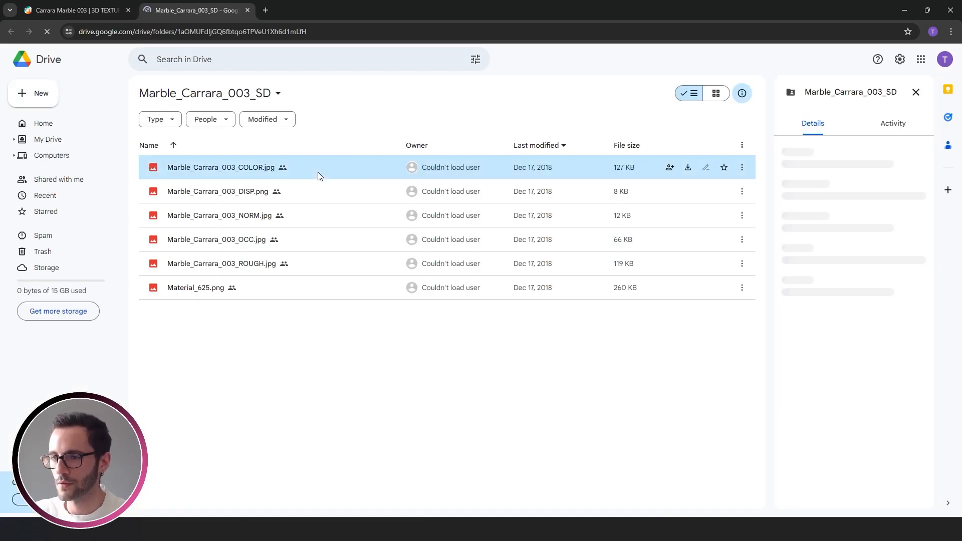
pyautogui.click(714, 94)
pyautogui.click(597, 186)
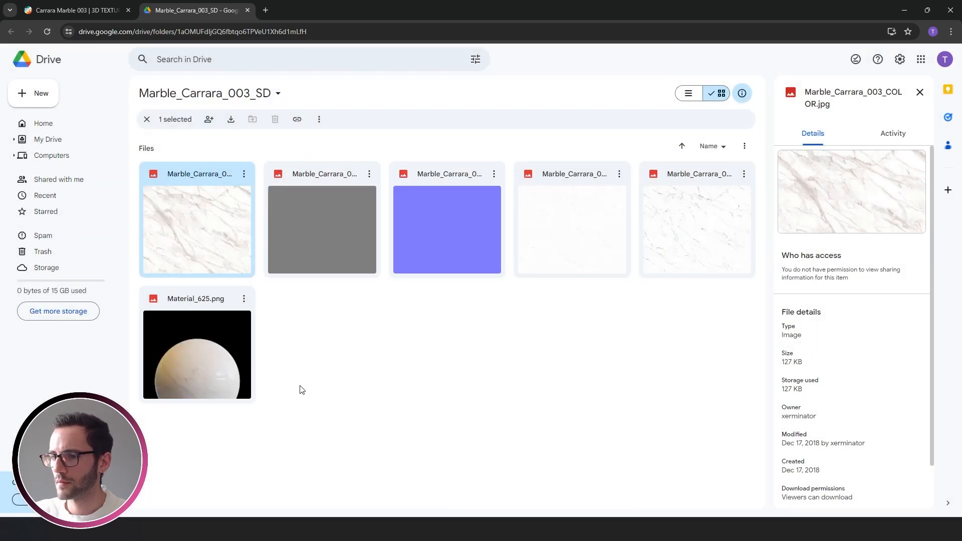
pyautogui.click(208, 237)
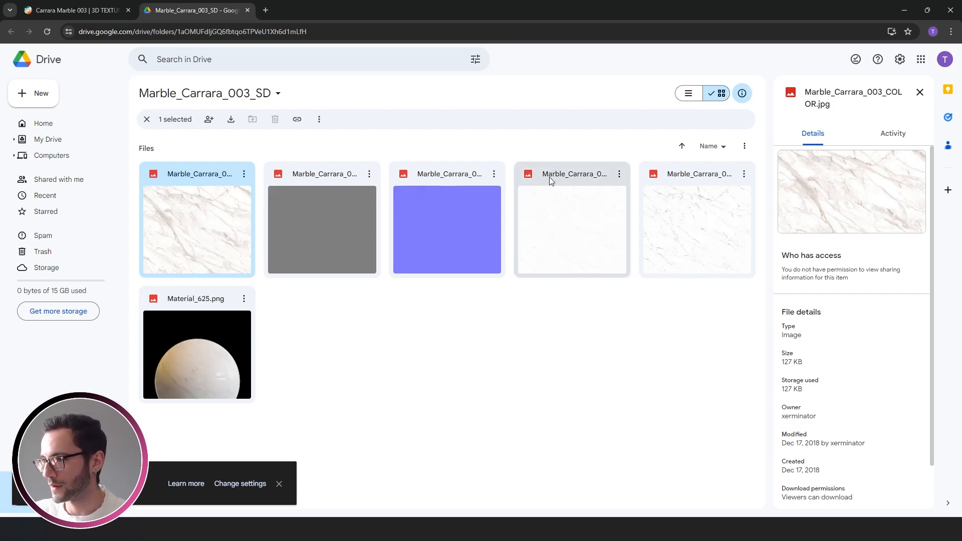
pyautogui.keyDown('shift'); pyautogui.click(704, 225); pyautogui.keyUp('shift')
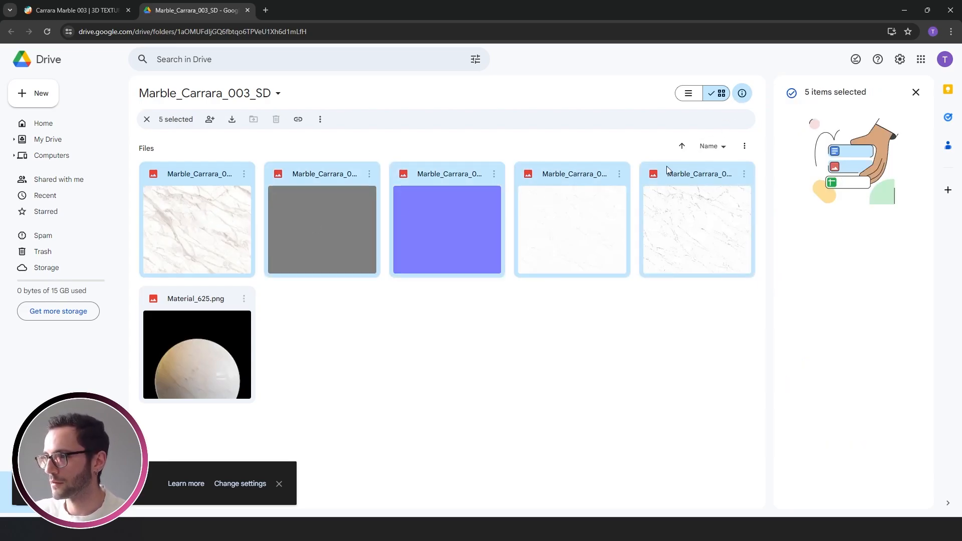
pyautogui.rightClick(456, 227)
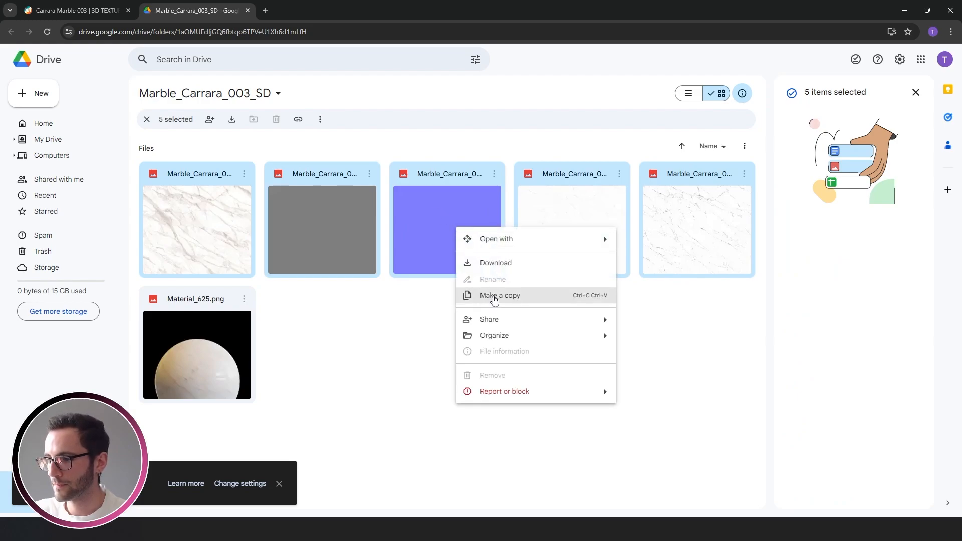
pyautogui.click(495, 264)
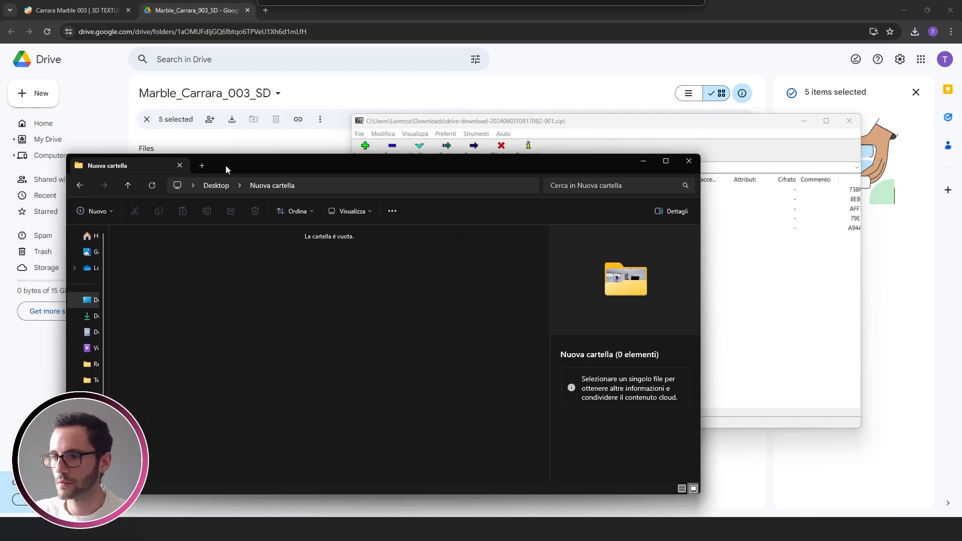
# Step: Extract the five Marble_Carrara_003 maps from the downloaded archive into the Desktop folder Nuova cartella and close the archive
pyautogui.click(465, 122)
pyautogui.moveTo(465, 124); pyautogui.dragTo(582, 111)
pyautogui.moveTo(569, 257); pyautogui.dragTo(471, 163)
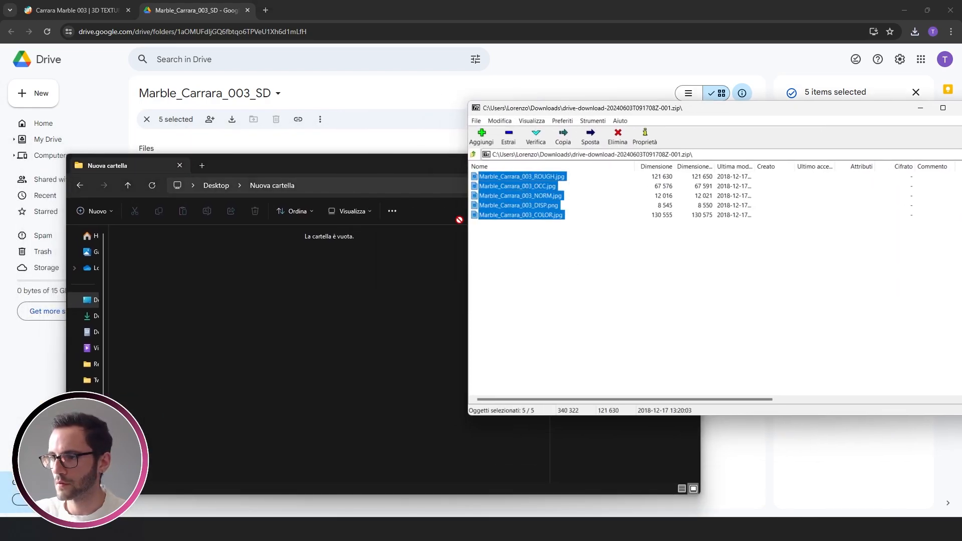
pyautogui.moveTo(204, 340); pyautogui.dragTo(204, 340)
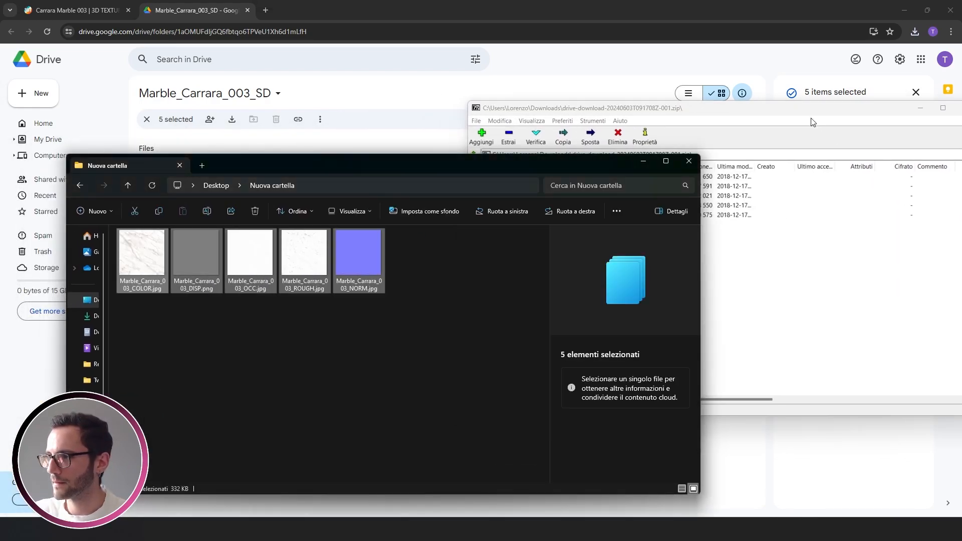
pyautogui.moveTo(809, 113); pyautogui.dragTo(478, 152)
pyautogui.click(635, 148)
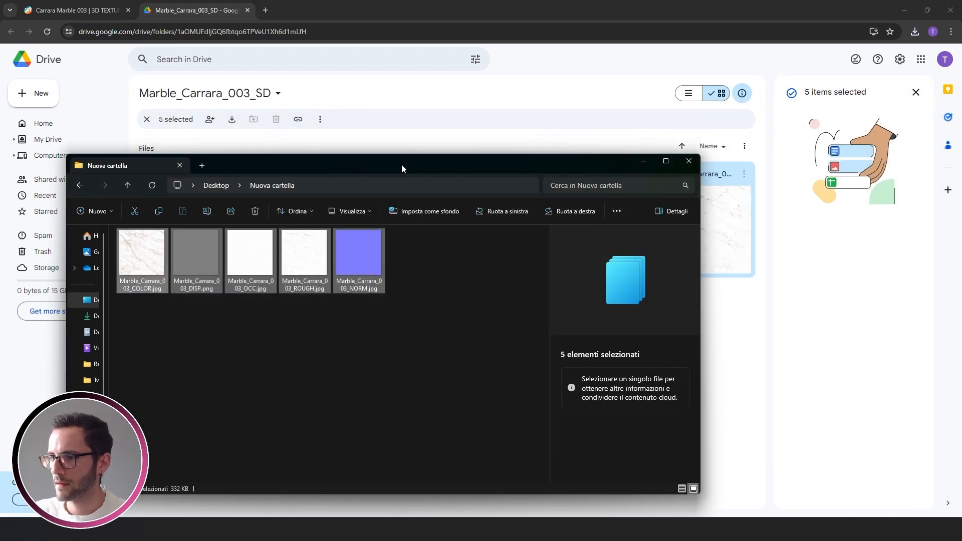
# Step: Preview the COLOR, DISP, OCC, ROUGH and NORM maps of Marble_Carrara_003 one by one in Nuova cartella
pyautogui.moveTo(401, 168); pyautogui.dragTo(505, 127)
pyautogui.click(400, 297)
pyautogui.click(241, 226)
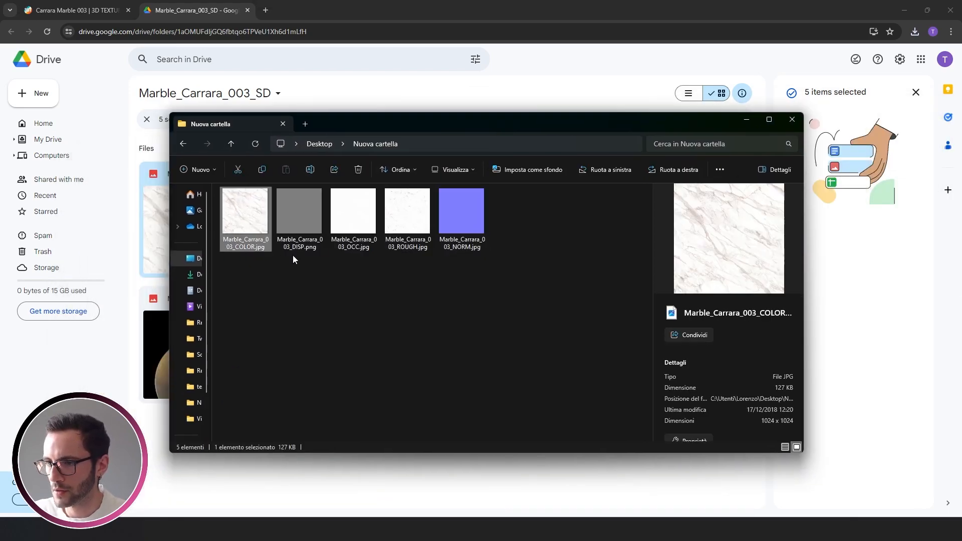
pyautogui.click(300, 221)
pyautogui.click(354, 220)
pyautogui.click(408, 220)
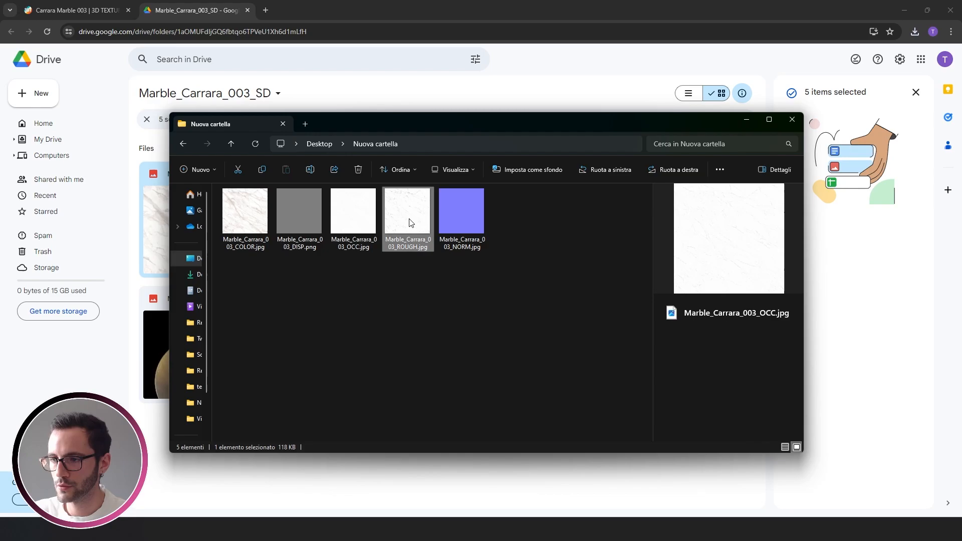
pyautogui.click(454, 233)
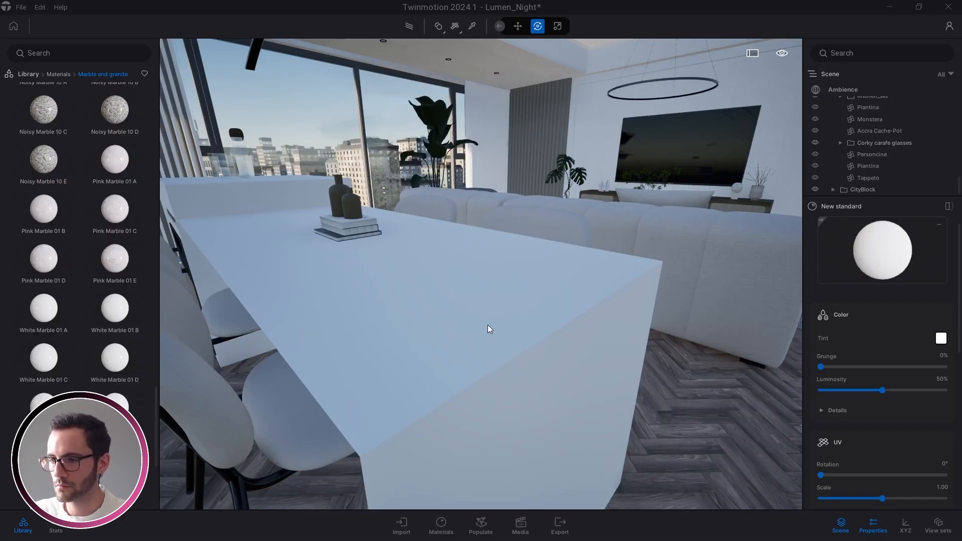
# Step: Back in Twinmotion, load Marble_Carrara_003_COLOR.jpg as the color texture of the island table's new standard material
pyautogui.moveTo(488, 325); pyautogui.dragTo(498, 318, button='right')
pyautogui.press('s')
pyautogui.press('d')
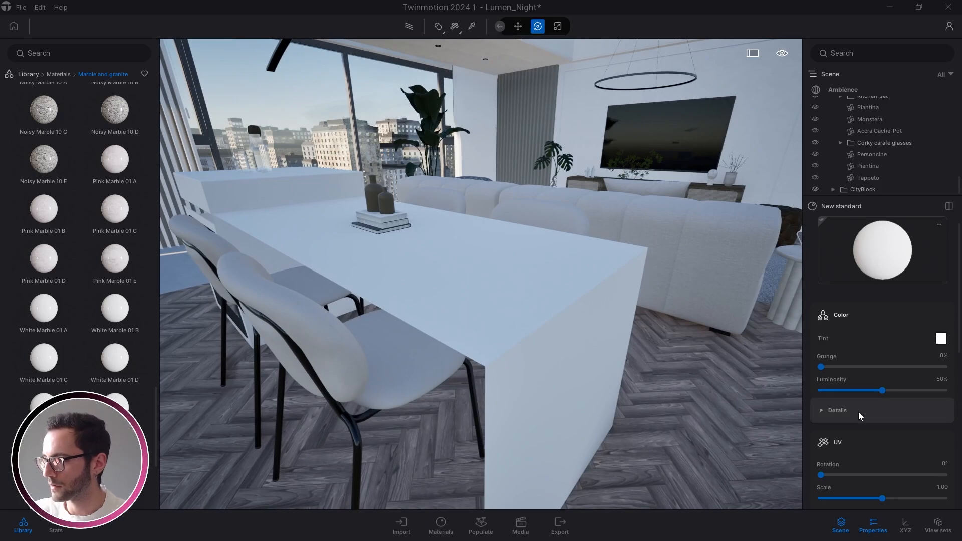
pyautogui.click(861, 416)
pyautogui.click(937, 436)
pyautogui.click(924, 401)
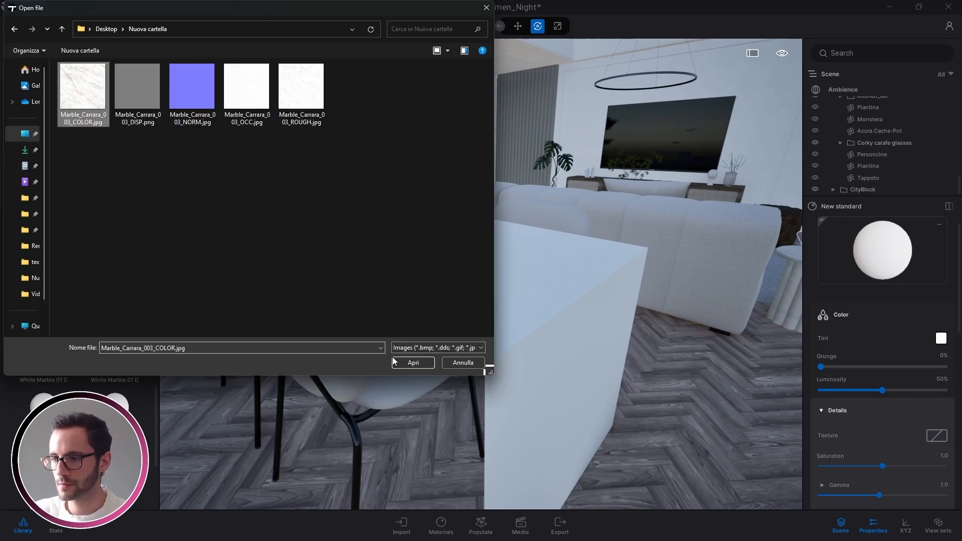
pyautogui.click(407, 362)
# Step: Examine the marble texture on the island table's top and side panel from several viewpoints around the chairs
pyautogui.press('d')
pyautogui.moveTo(513, 368)
pyautogui.mouseDown(button='right')
pyautogui.moveTo(426, 387)
pyautogui.moveTo(496, 353)
pyautogui.moveTo(531, 364)
pyautogui.mouseUp(button='right')
pyautogui.press('s')
pyautogui.press('a')
pyautogui.moveTo(522, 329); pyautogui.dragTo(230, 236, button='right')
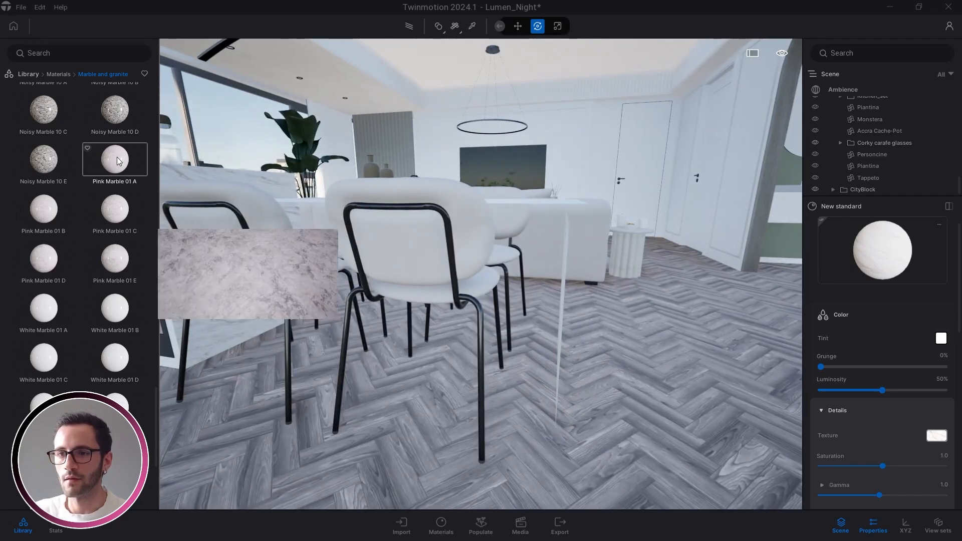
pyautogui.press('d')
pyautogui.moveTo(564, 324); pyautogui.dragTo(679, 327, button='right')
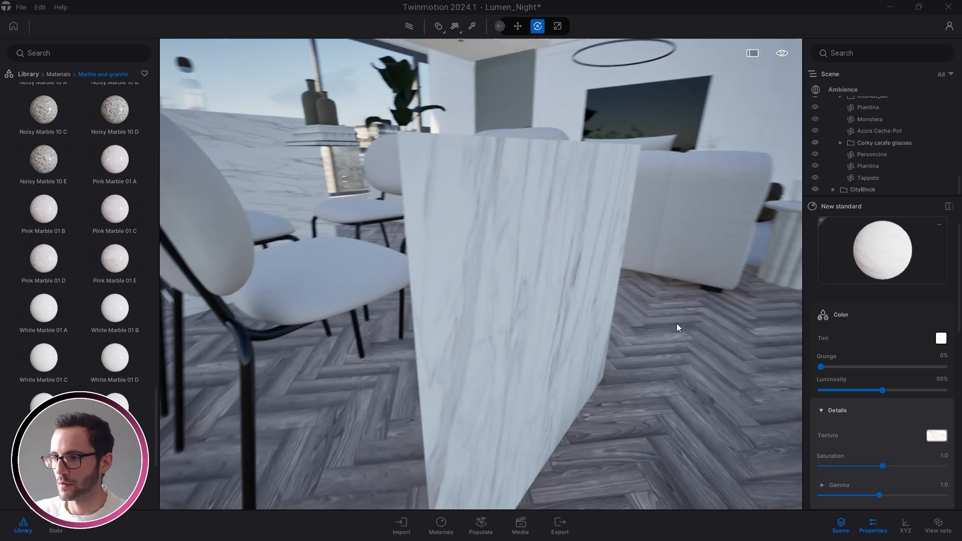
# Step: Make the island table's marble material two-sided and collapse its color details
pyautogui.scroll(-5, 906, 354)
pyautogui.scroll(-8, 853, 441)
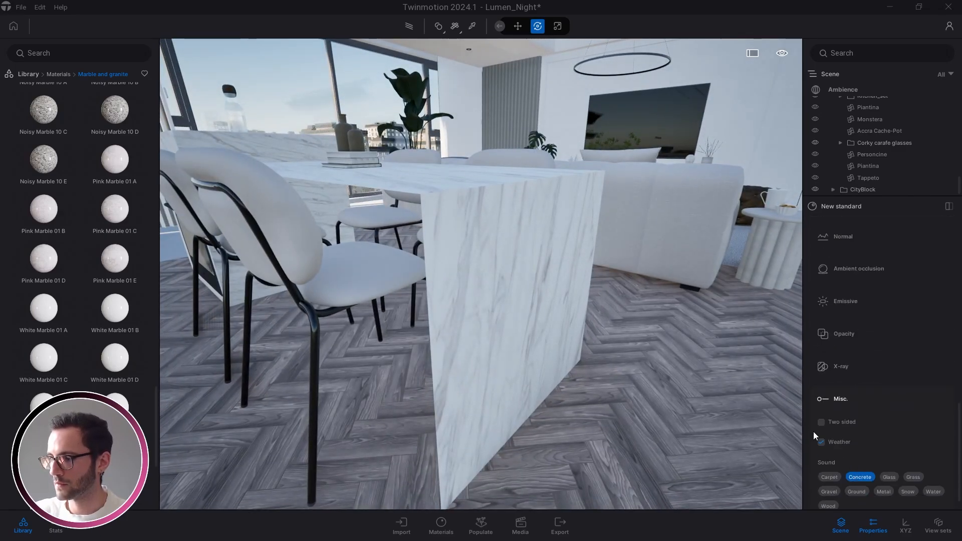
pyautogui.click(819, 424)
pyautogui.moveTo(571, 251); pyautogui.dragTo(536, 271, button='right')
pyautogui.scroll(13, 889, 325)
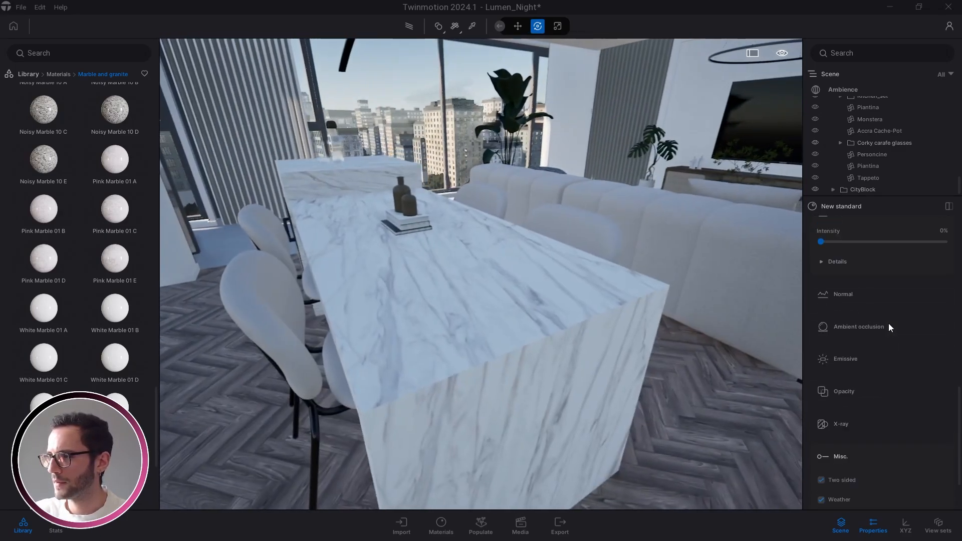
pyautogui.click(852, 409)
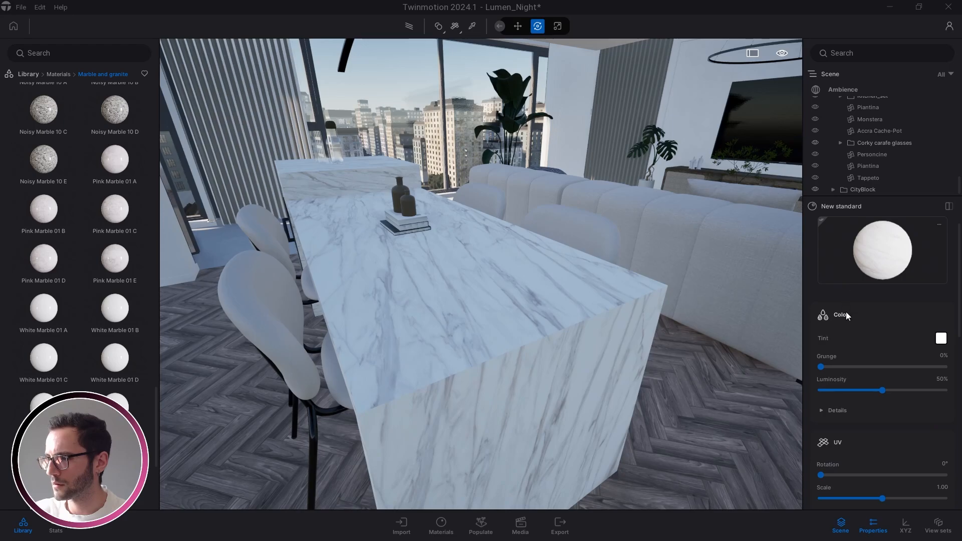
# Step: Set the island table marble's roughness intensity to 23% and collapse its UV and Roughness settings
pyautogui.scroll(-4, 847, 315)
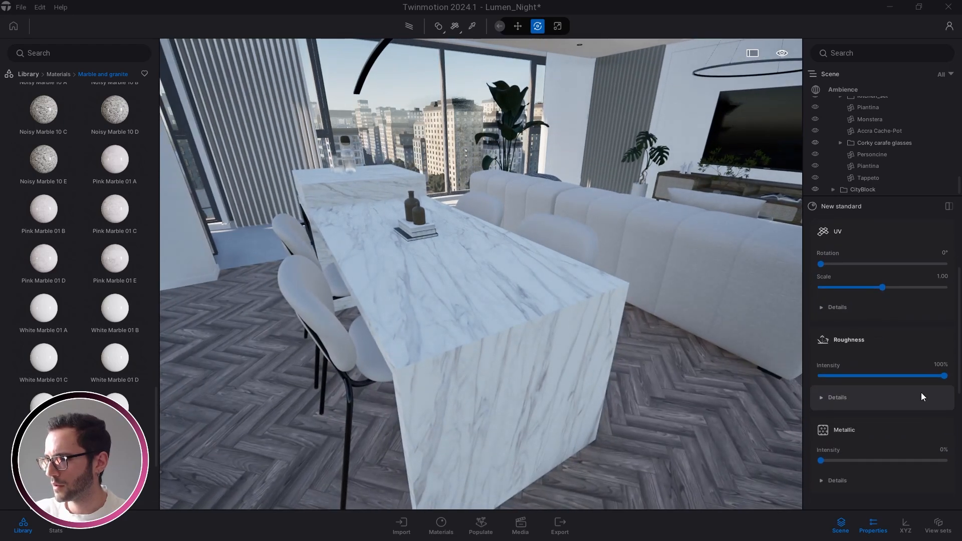
pyautogui.moveTo(944, 376); pyautogui.dragTo(850, 380)
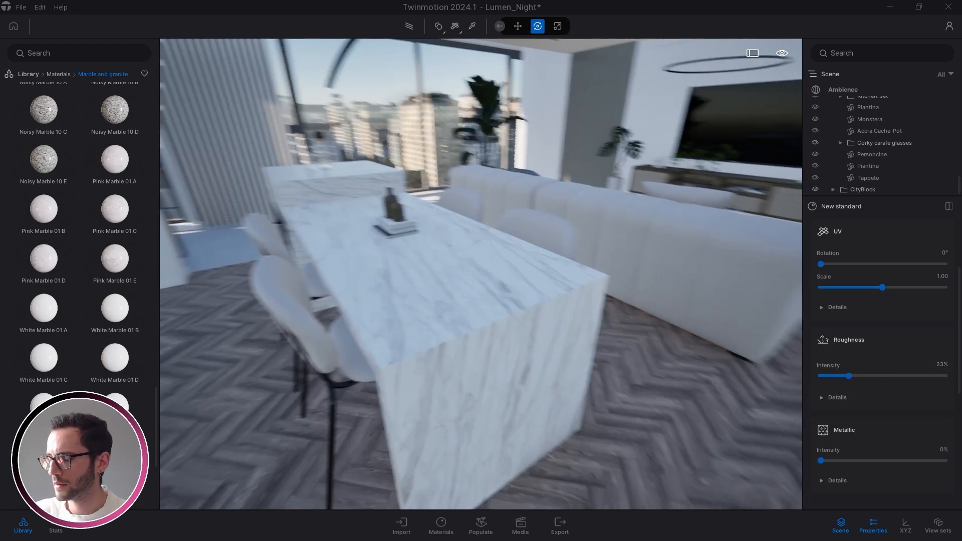
pyautogui.scroll(1, 860, 367)
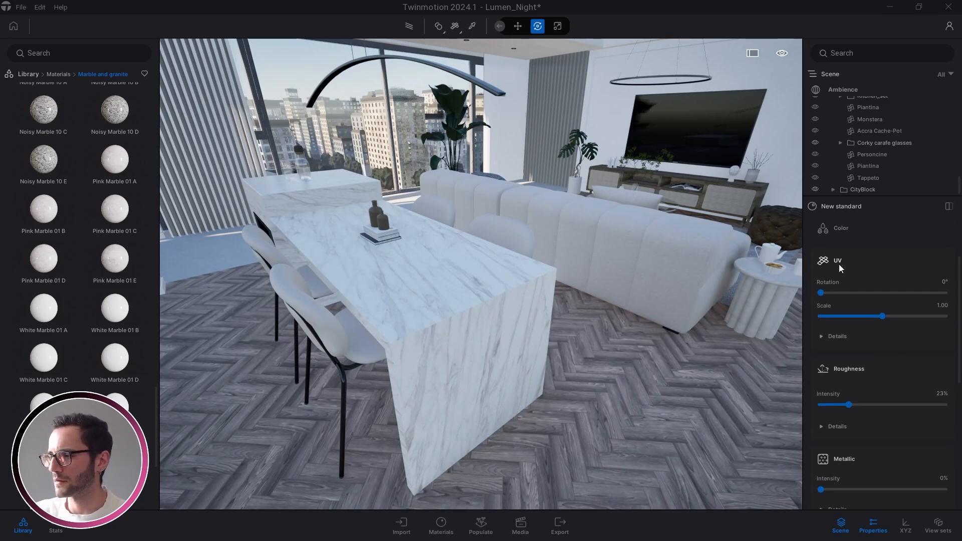
pyautogui.click(839, 262)
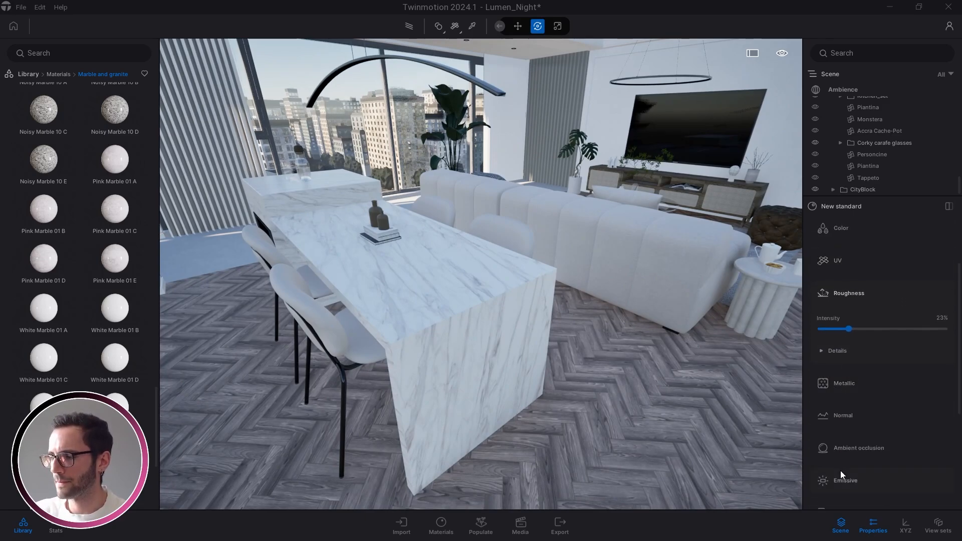
pyautogui.click(856, 294)
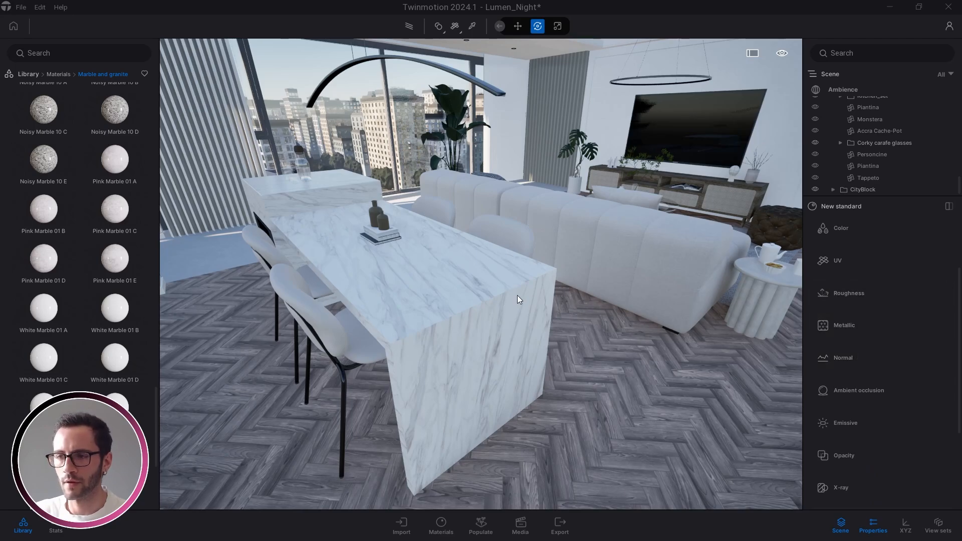
# Step: Return the library to its top-level categories and view the marble island beside the sofa
pyautogui.moveTo(518, 296); pyautogui.dragTo(602, 315, button='middle')
pyautogui.moveTo(602, 315); pyautogui.dragTo(621, 321, button='right')
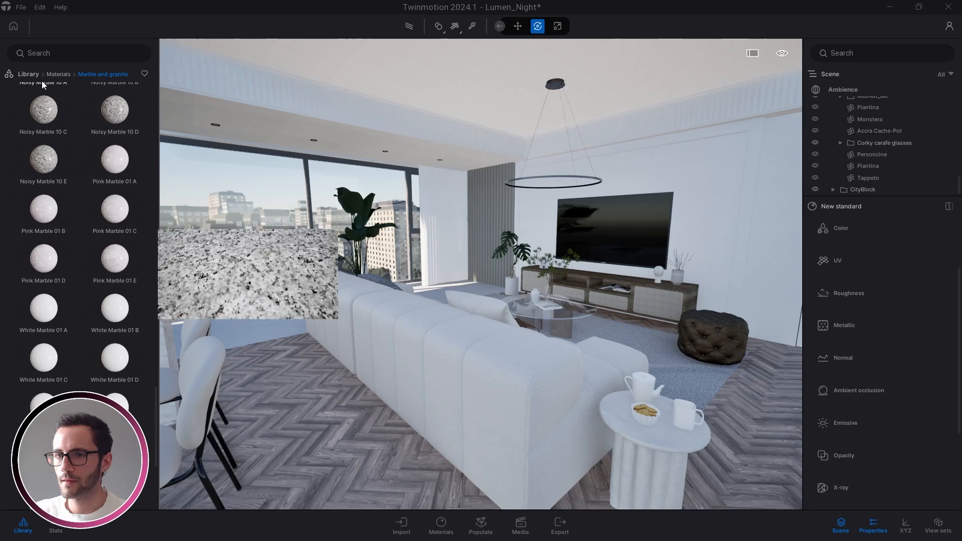
pyautogui.click(23, 75)
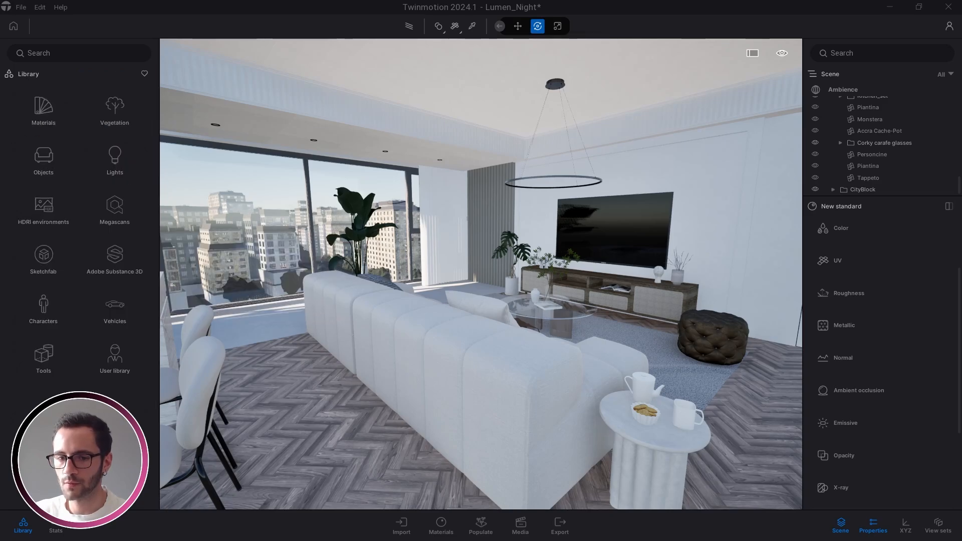
pyautogui.moveTo(583, 330); pyautogui.dragTo(507, 330, button='right')
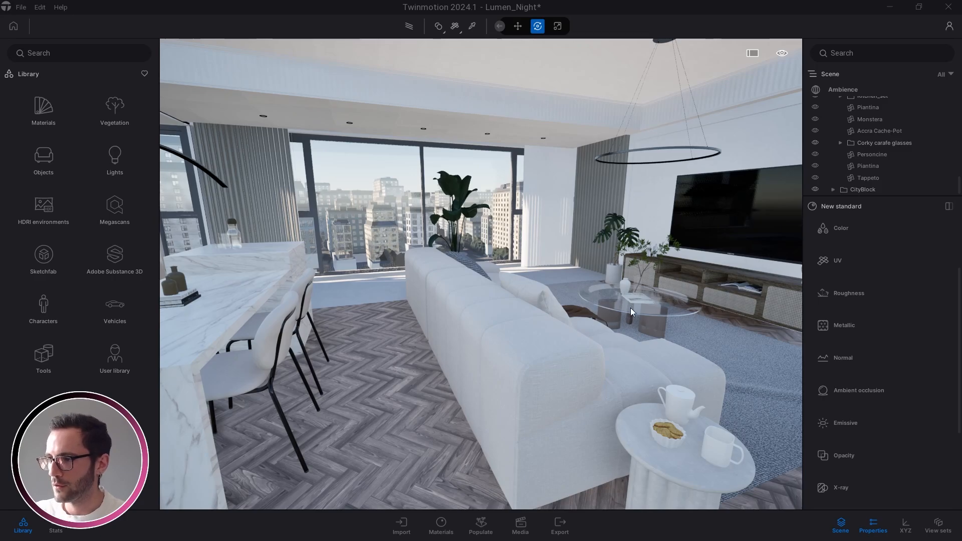
pyautogui.moveTo(631, 308); pyautogui.dragTo(471, 275, button='right')
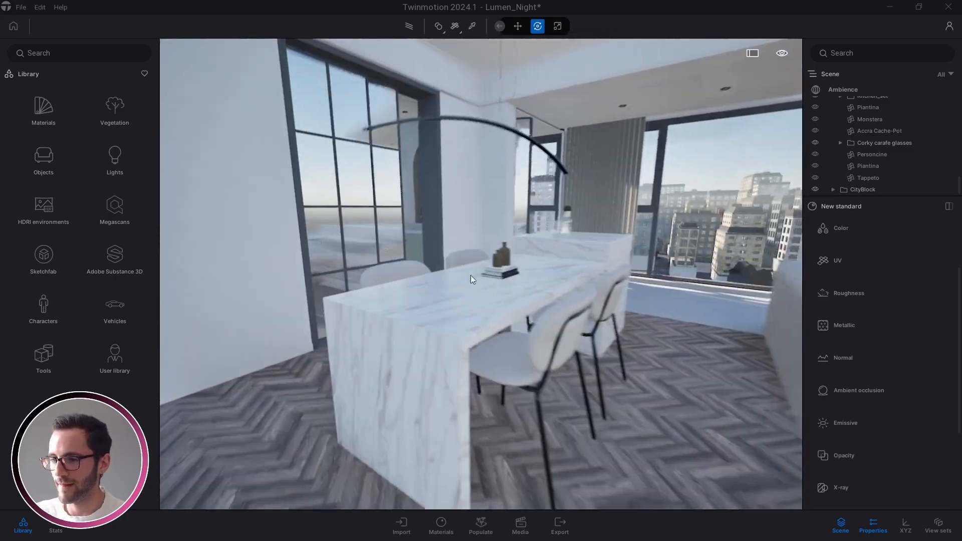
# Step: Rename the island table's new standard material as Carrara Marble in the scene's material list, and close the list
pyautogui.press('t')
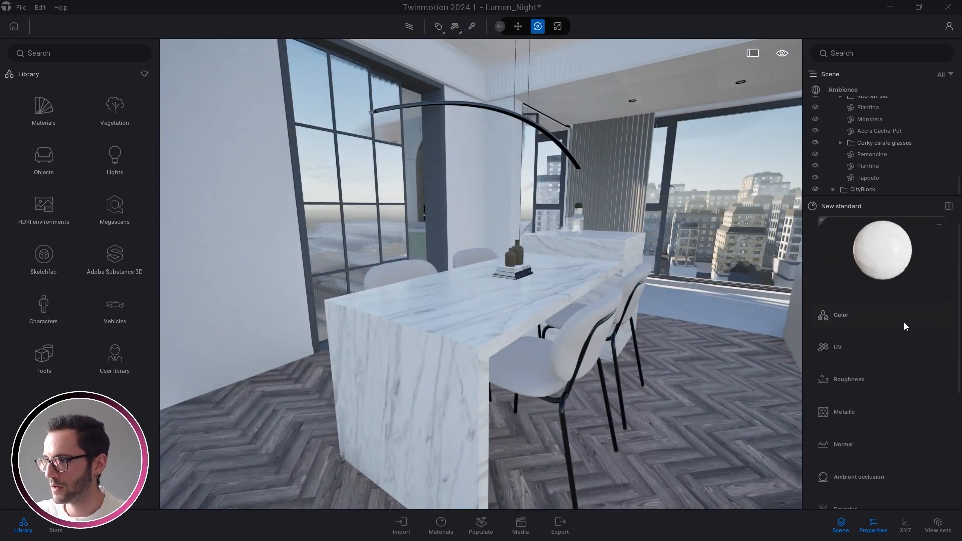
pyautogui.click(441, 525)
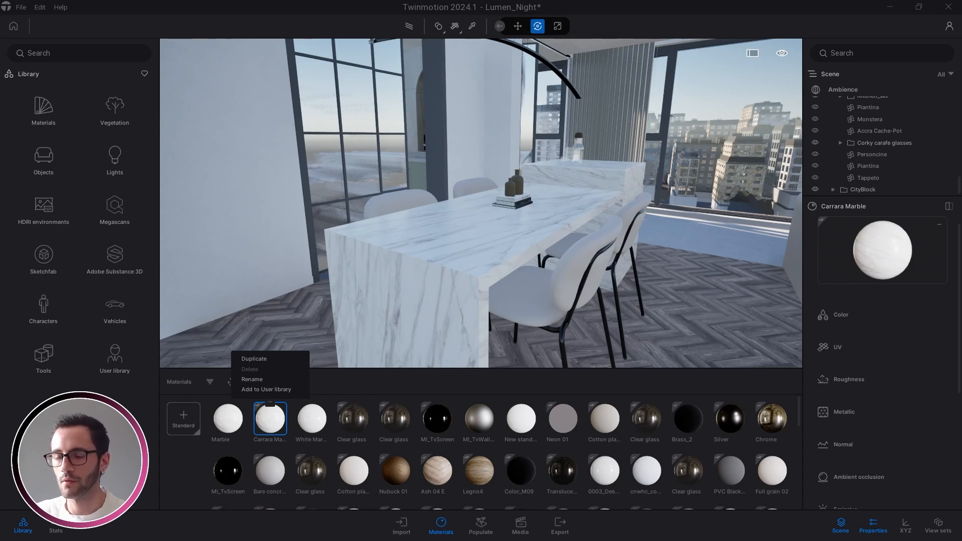
pyautogui.click(378, 224)
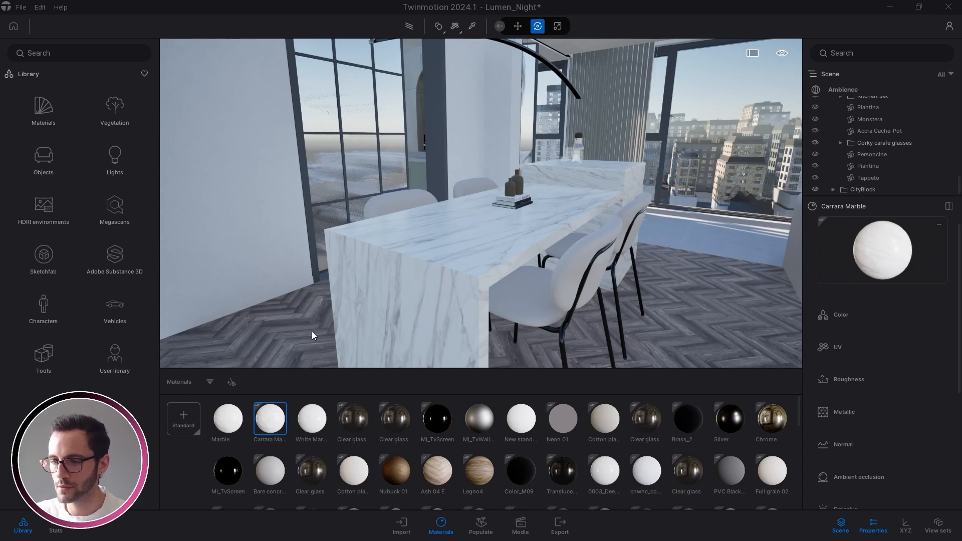
pyautogui.moveTo(454, 296); pyautogui.dragTo(602, 293, button='right')
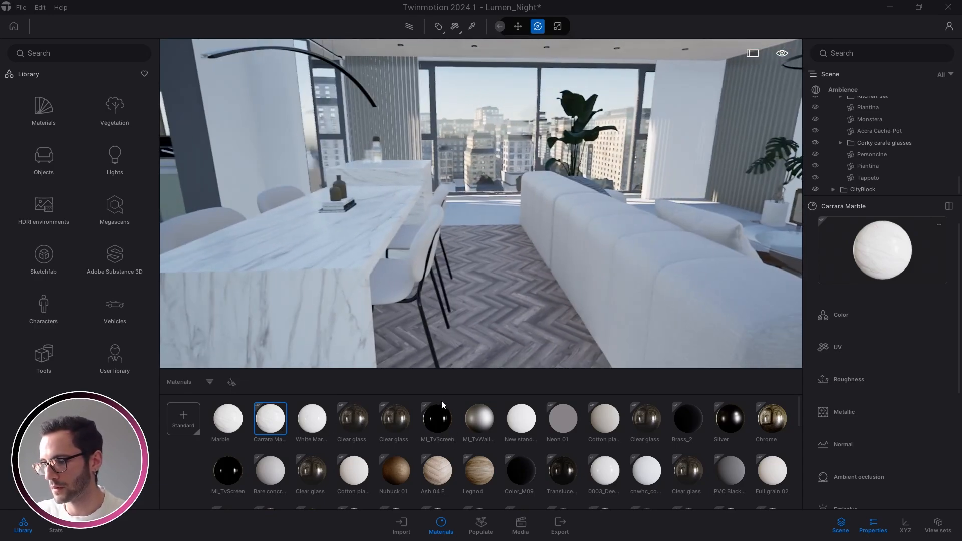
pyautogui.click(442, 527)
# Step: Examine the living room from viewpoints around the sofa, side table, glass coffee table and marble island
pyautogui.press('s')
pyautogui.moveTo(672, 219); pyautogui.dragTo(485, 196, button='right')
pyautogui.press('d')
pyautogui.press('d')
pyautogui.moveTo(521, 324); pyautogui.dragTo(686, 328, button='right')
pyautogui.press('d')
pyautogui.press('w')
pyautogui.moveTo(631, 203); pyautogui.dragTo(482, 223, button='right')
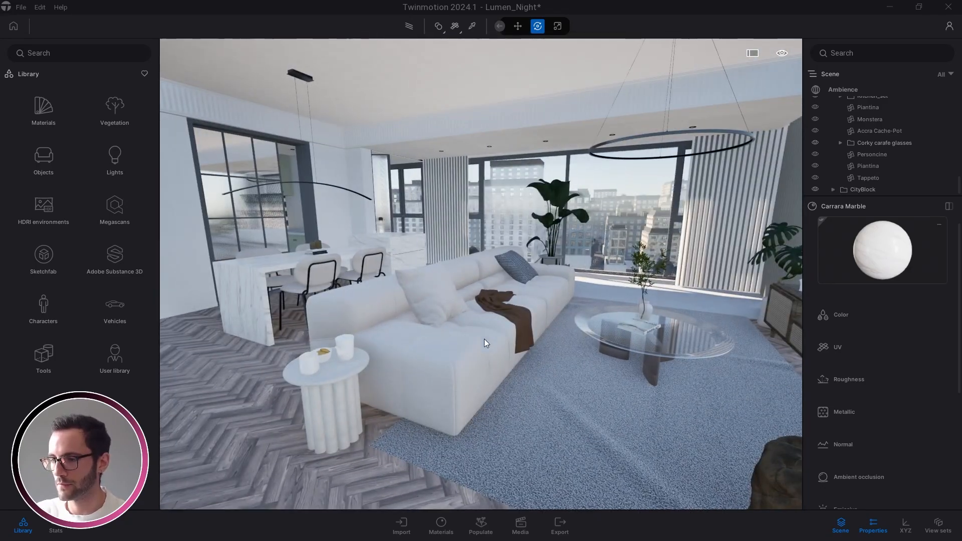
pyautogui.press('w')
pyautogui.press('a')
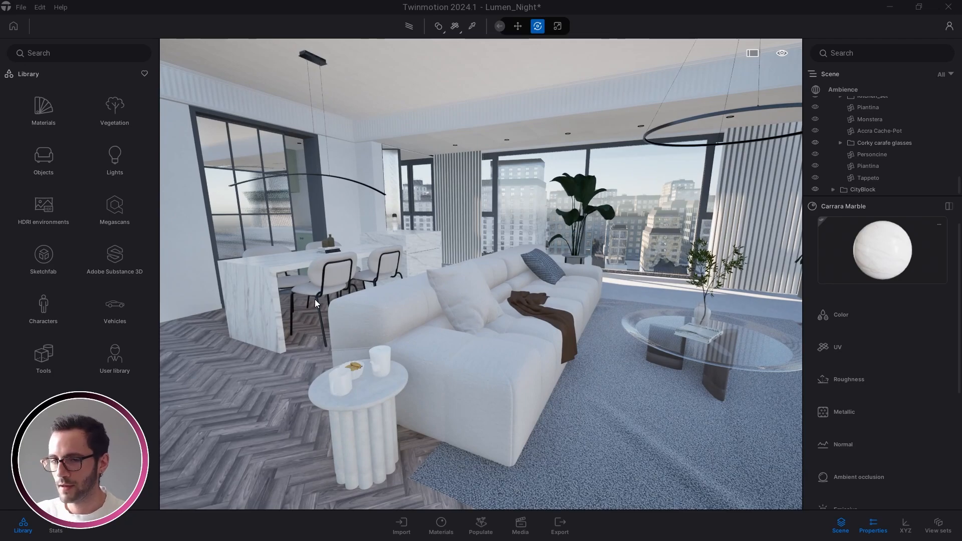
pyautogui.press('a')
pyautogui.moveTo(315, 299); pyautogui.dragTo(356, 293, button='right')
pyautogui.press('w')
pyautogui.press('s')
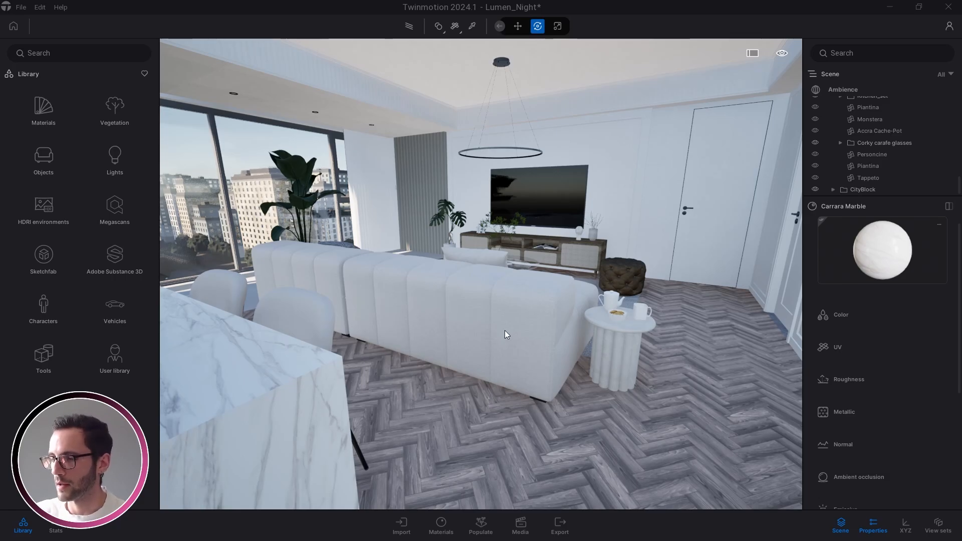
pyautogui.moveTo(652, 369); pyautogui.dragTo(581, 363, button='right')
pyautogui.press('d')
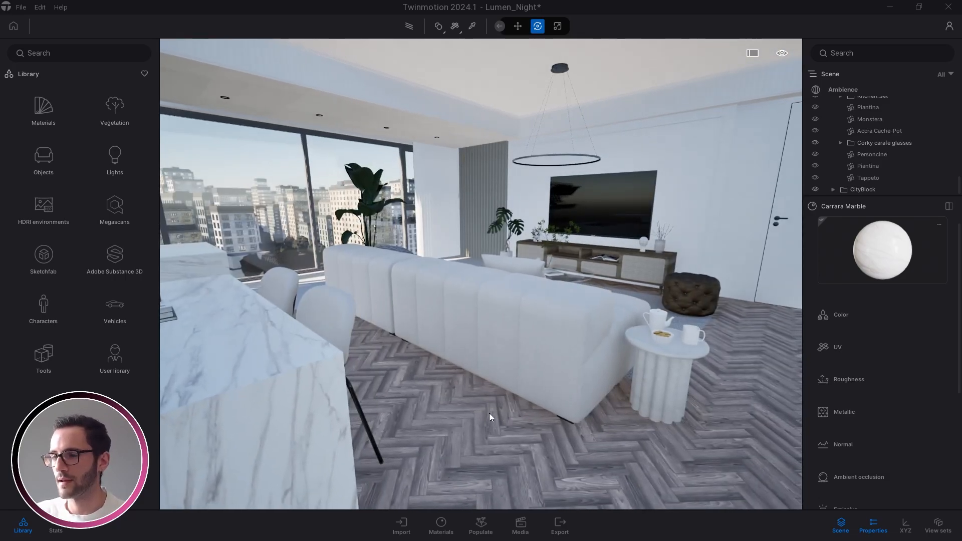
pyautogui.moveTo(527, 409); pyautogui.dragTo(579, 396, button='right')
pyautogui.press('d')
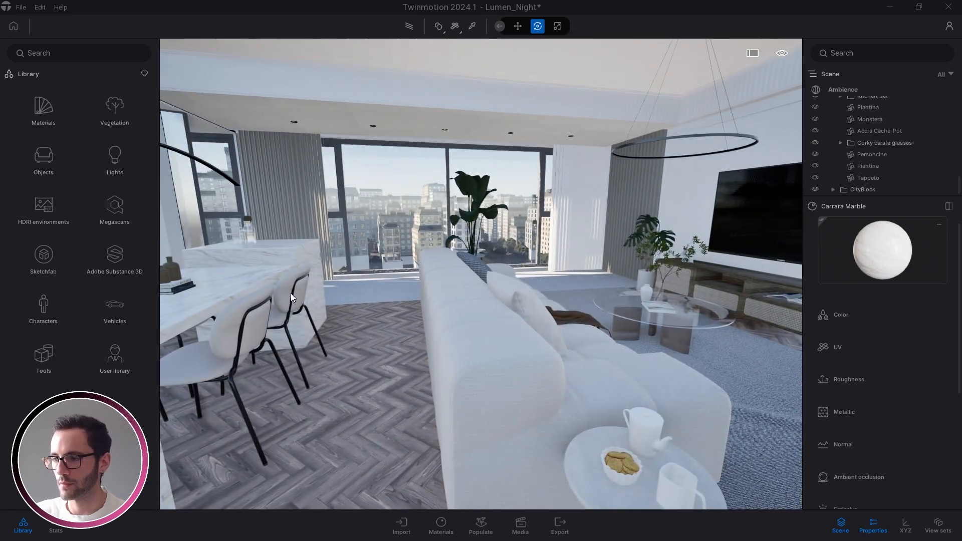
pyautogui.press('s')
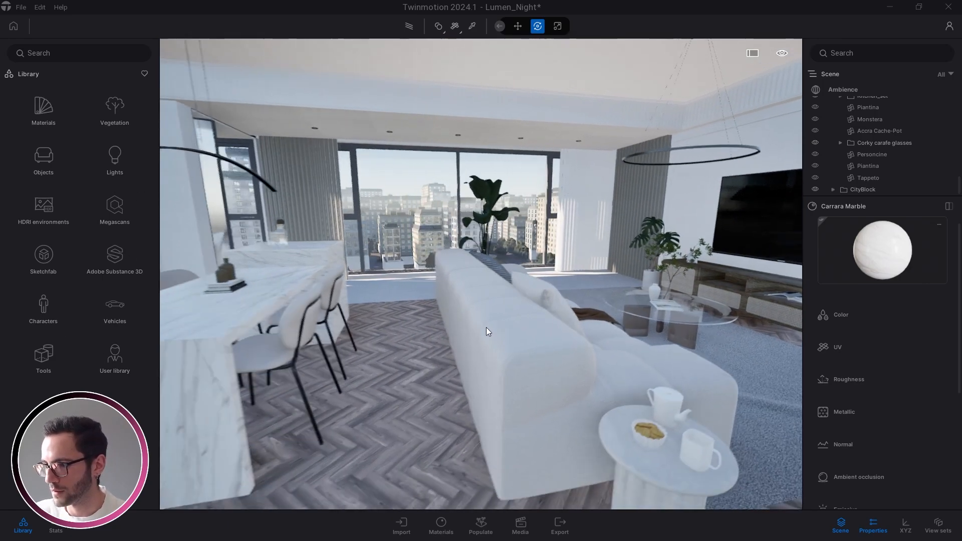
pyautogui.moveTo(486, 327)
pyautogui.mouseDown(button='right')
pyautogui.moveTo(542, 326)
pyautogui.moveTo(485, 327)
pyautogui.mouseUp(button='right')
pyautogui.press('a')
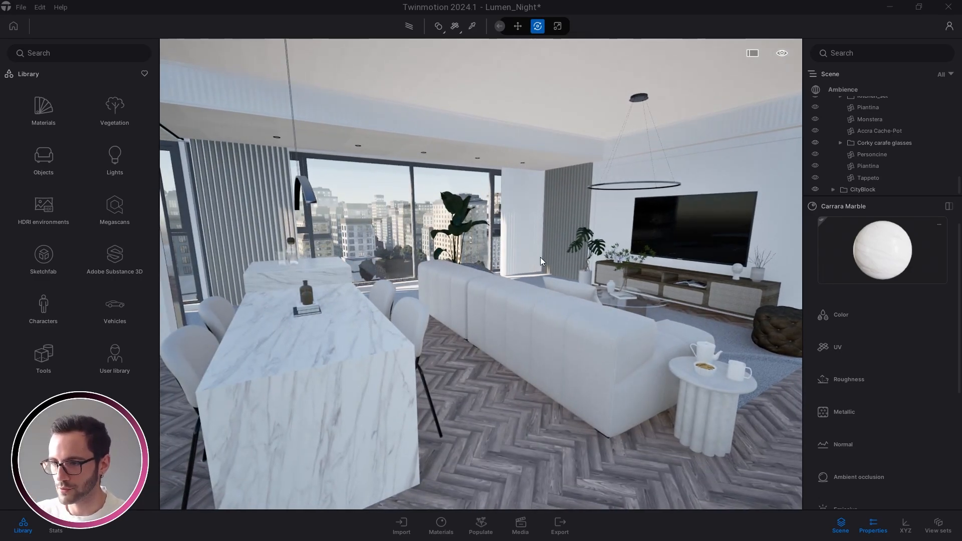
# Step: Frame the marble island, sofa and TV wall towards the window, and create a new media image from that view
pyautogui.press('a')
pyautogui.moveTo(481, 274); pyautogui.dragTo(576, 241, button='right')
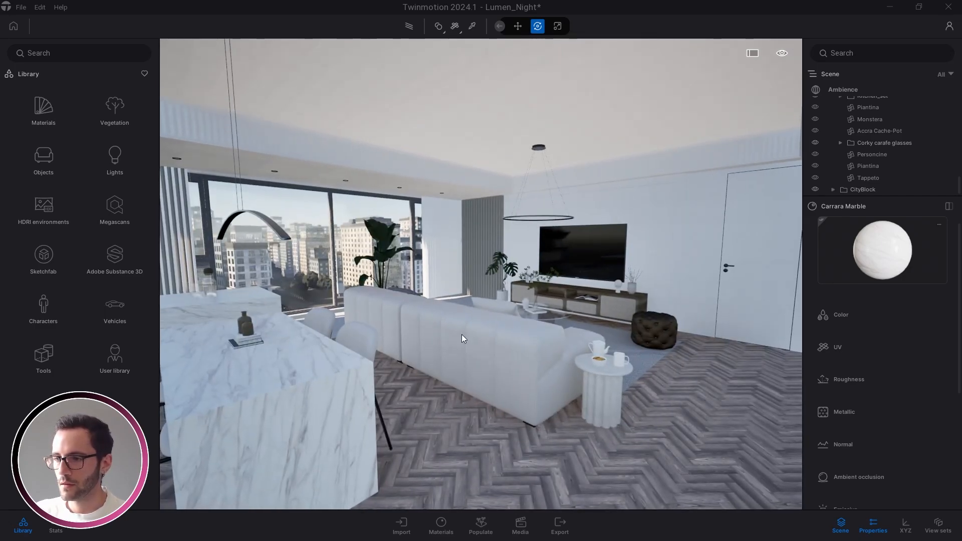
pyautogui.press('a')
pyautogui.moveTo(462, 334); pyautogui.dragTo(518, 330, button='right')
pyautogui.press('a')
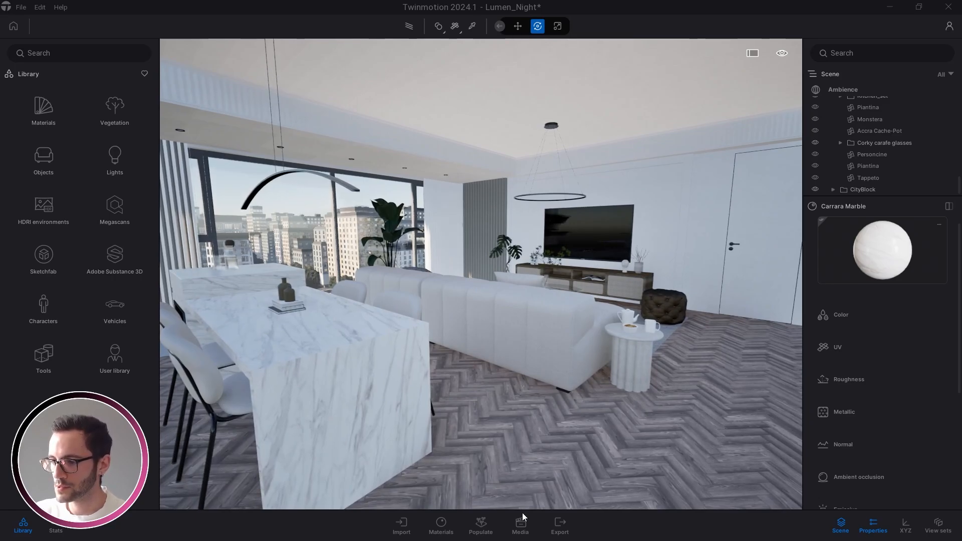
pyautogui.click(520, 521)
pyautogui.press('s')
pyautogui.moveTo(250, 330); pyautogui.dragTo(226, 321, button='right')
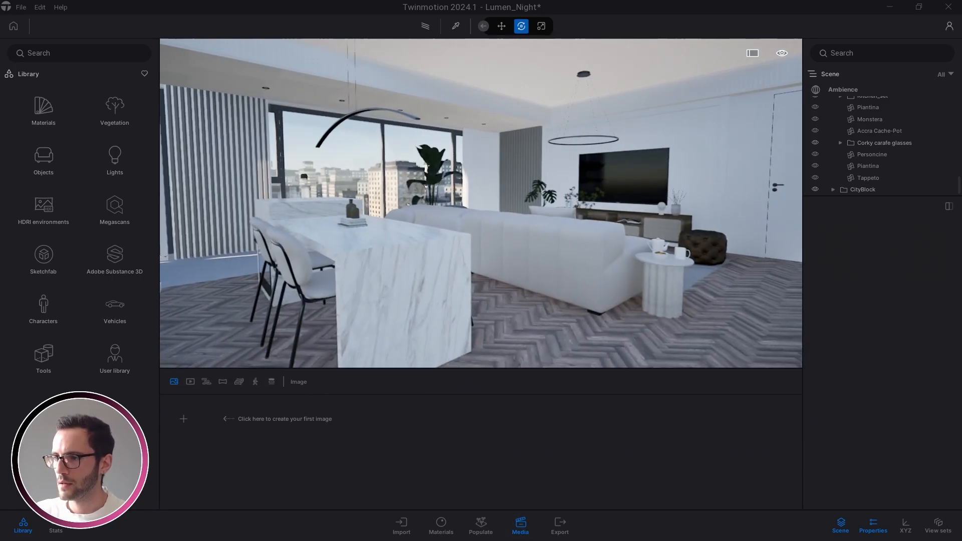
pyautogui.click(183, 431)
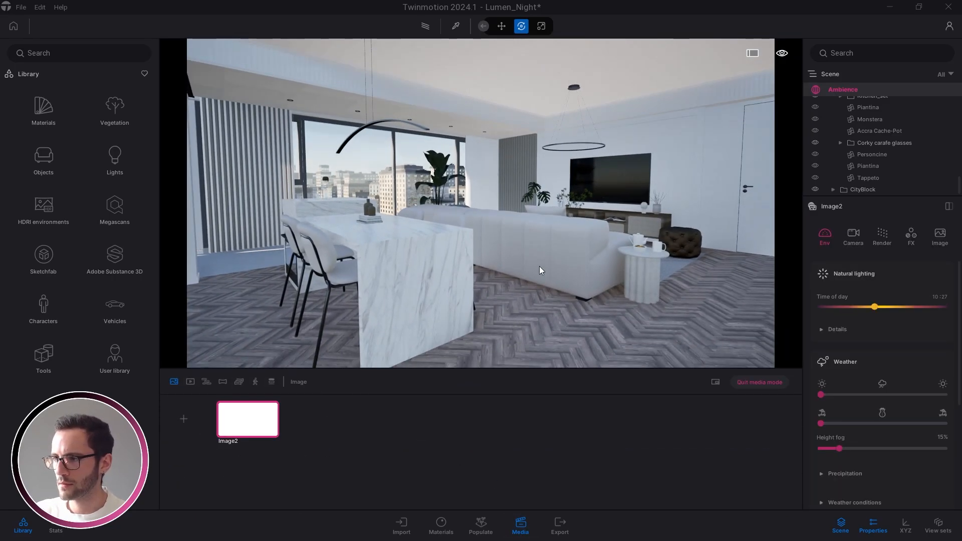
# Step: Collapse the image's weather and natural lighting settings, and review the available output sizes in its format settings
pyautogui.click(846, 360)
pyautogui.click(856, 275)
pyautogui.click(939, 235)
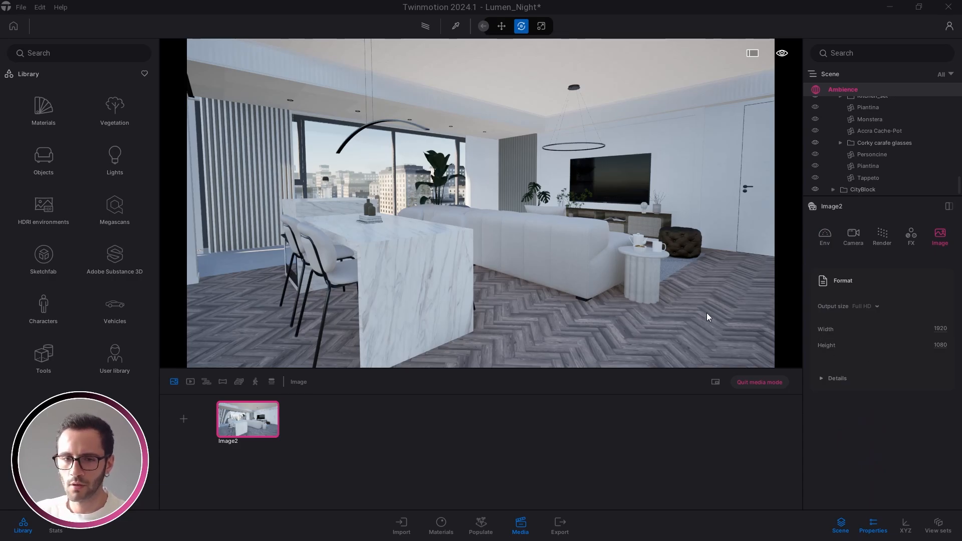
pyautogui.click(873, 309)
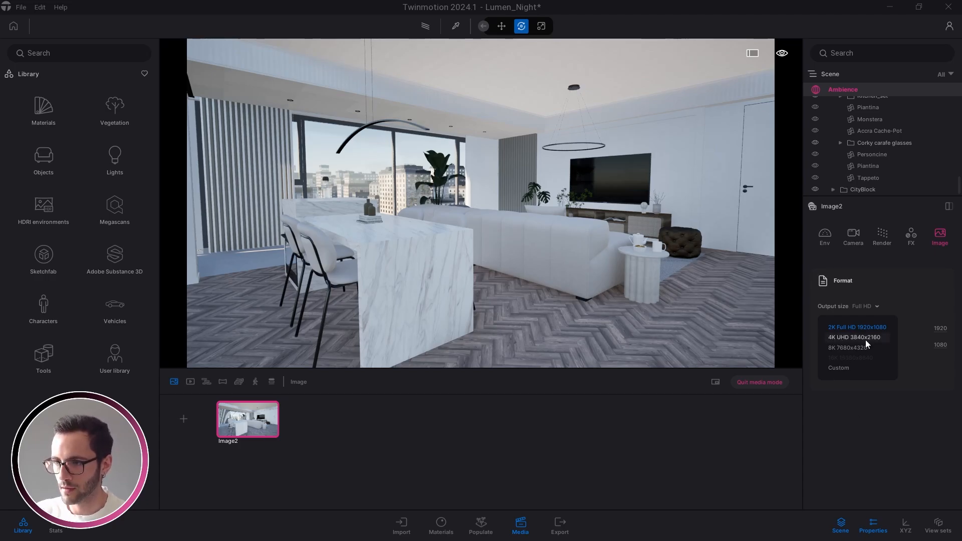
pyautogui.click(883, 390)
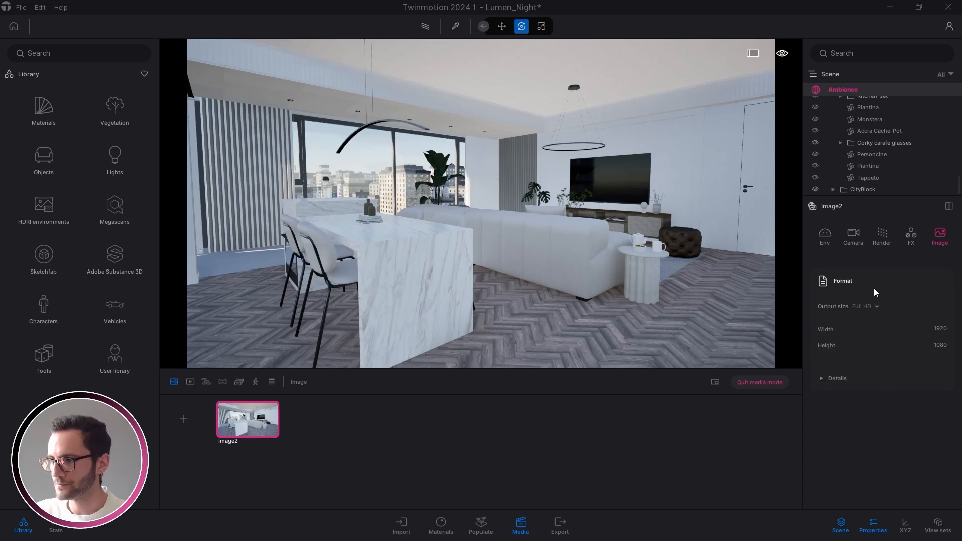
pyautogui.click(833, 289)
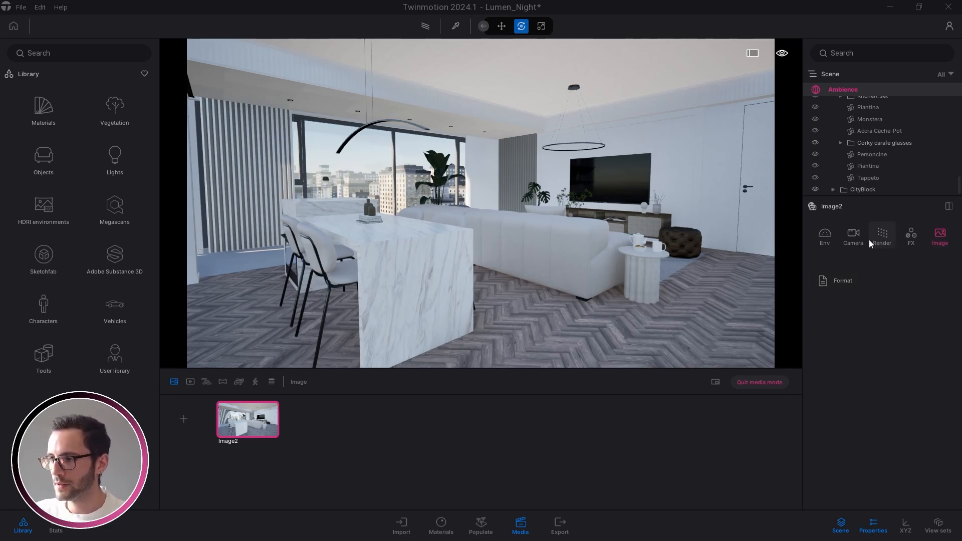
# Step: Set the image camera's focal length to 25 mm
pyautogui.click(854, 238)
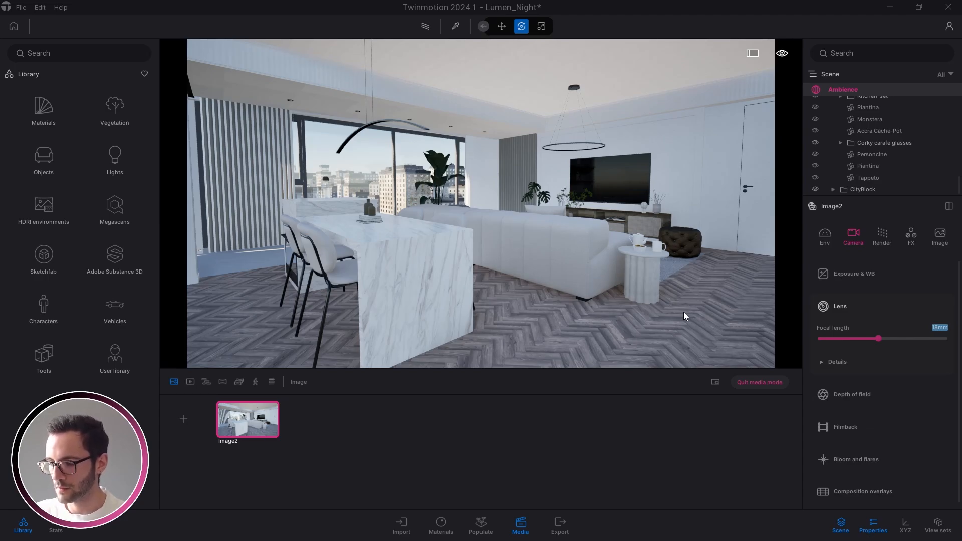
pyautogui.write('25')
pyautogui.press('Return')
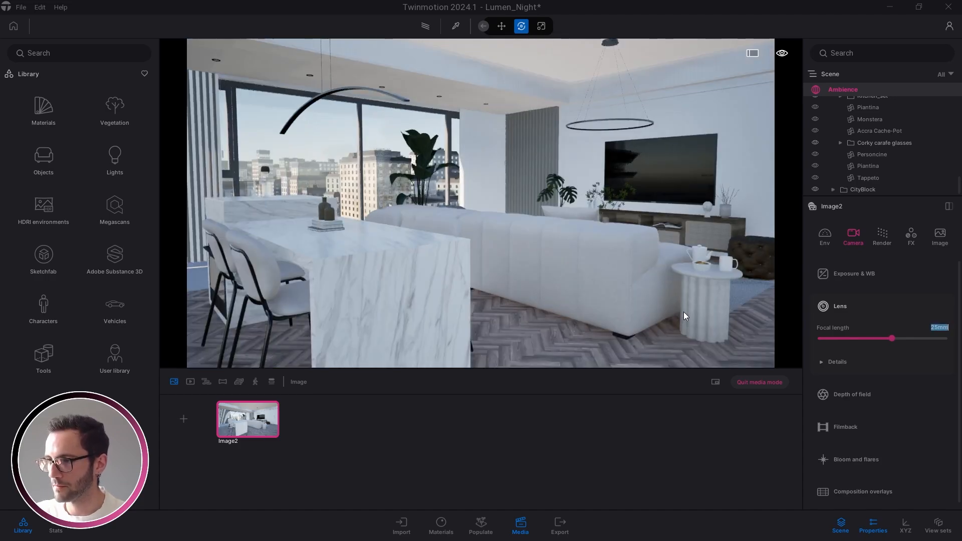
# Step: Reframe the camera so the island, sofa, side table, pouf and TV wall fit, and update the saved image view
pyautogui.press('s')
pyautogui.moveTo(429, 242)
pyautogui.mouseDown(button='right')
pyautogui.moveTo(466, 249)
pyautogui.moveTo(439, 248)
pyautogui.moveTo(445, 241)
pyautogui.mouseUp(button='right')
pyautogui.press('s')
pyautogui.press('w')
pyautogui.press('a')
pyautogui.press('e')
pyautogui.press('d')
pyautogui.press('d')
pyautogui.press('d')
pyautogui.press('w')
pyautogui.press('d')
pyautogui.press('s')
pyautogui.press('a')
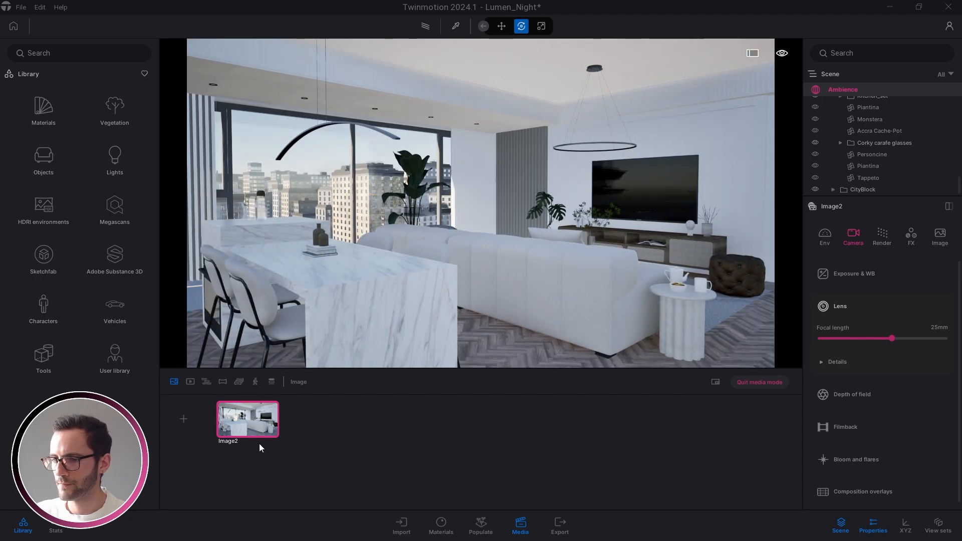
pyautogui.click(254, 404)
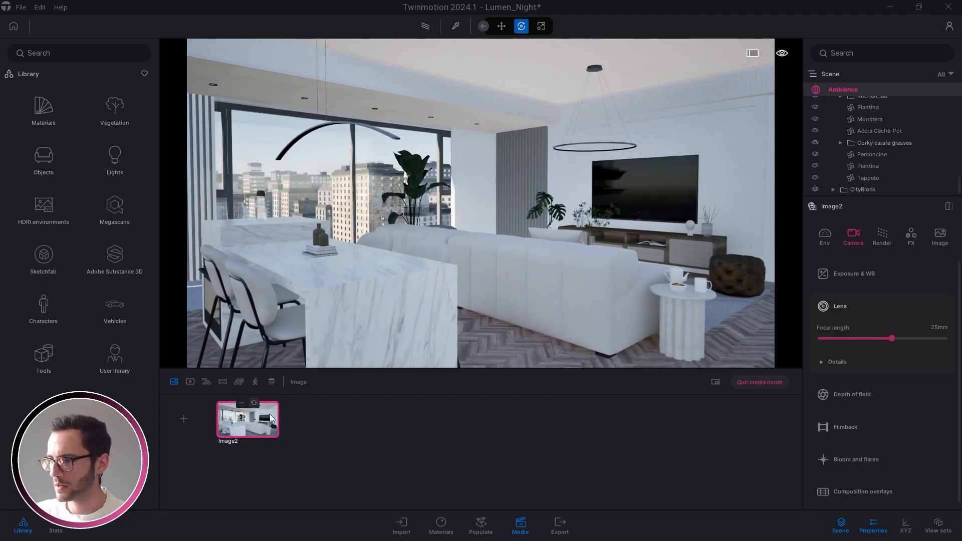
# Step: Enable parallelism in the image's lens details and set the sharpness to 25%
pyautogui.click(848, 363)
pyautogui.scroll(-2, 848, 351)
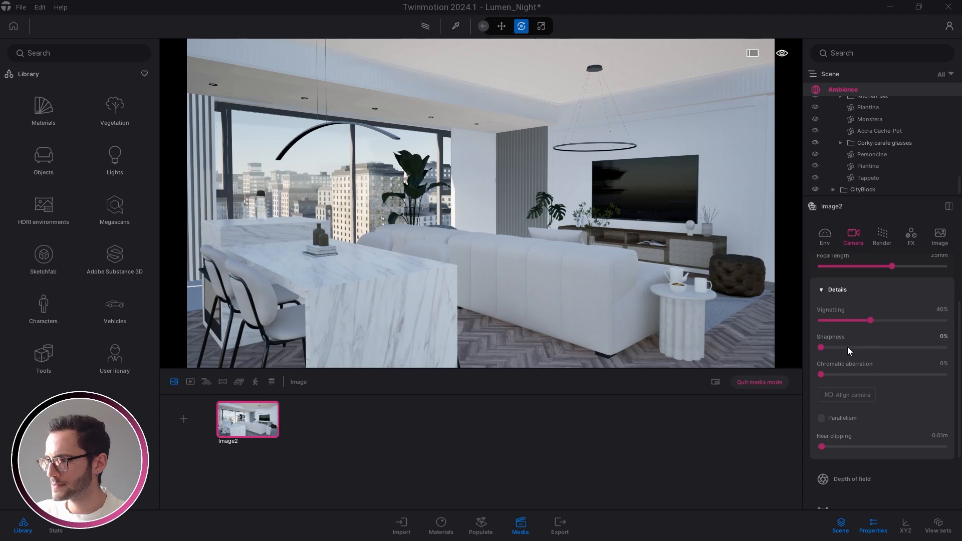
pyautogui.click(821, 420)
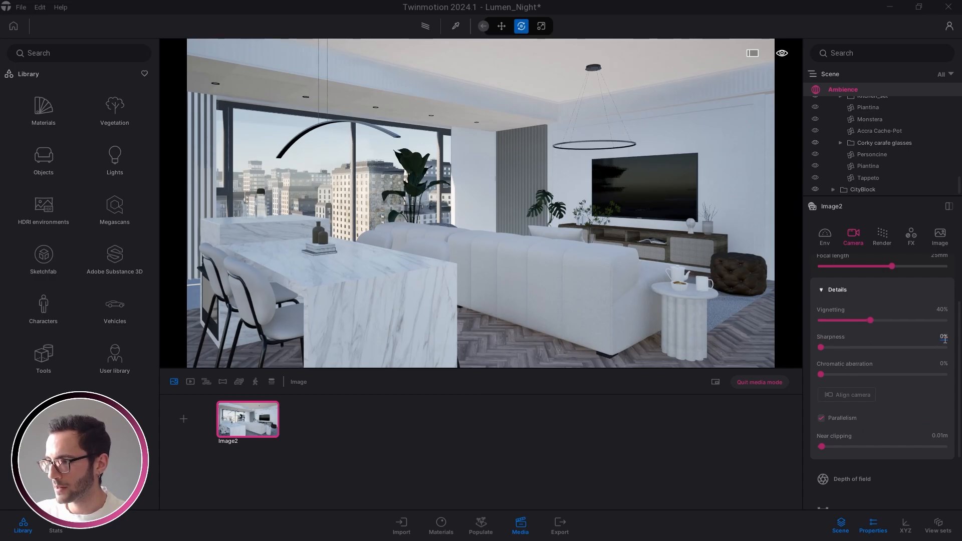
pyautogui.click(944, 337)
pyautogui.write('25')
pyautogui.press('Return')
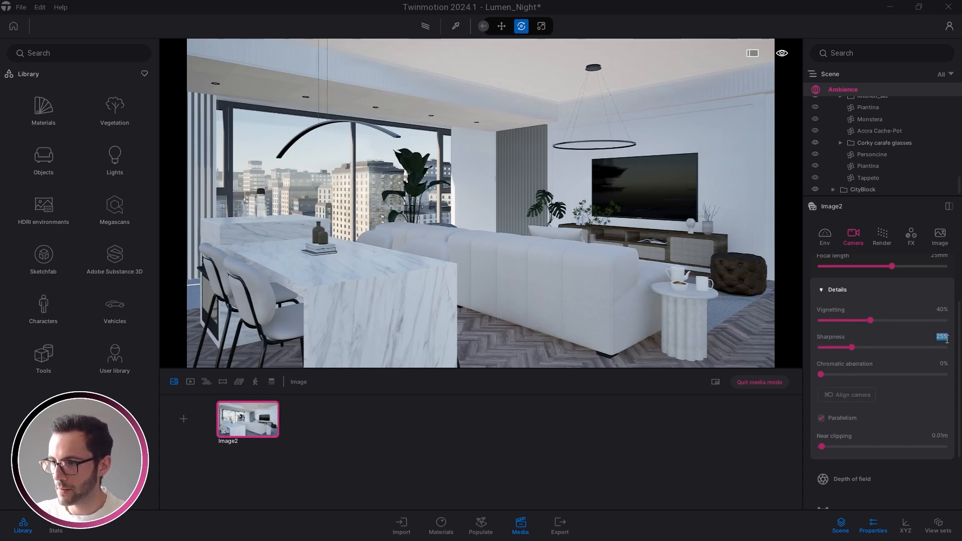
# Step: Try the image's lens sharpness at 100% and restore it to 25%
pyautogui.moveTo(852, 349); pyautogui.dragTo(946, 347)
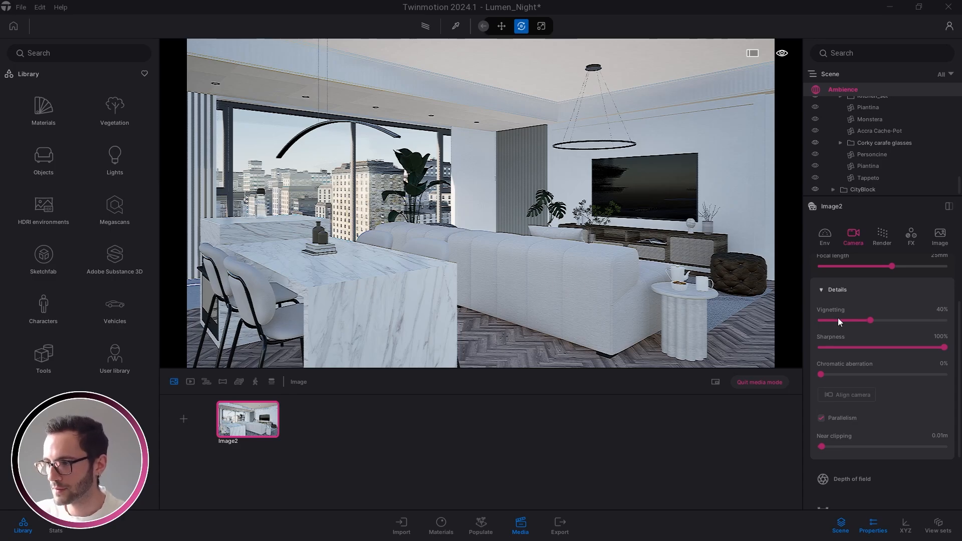
pyautogui.doubleClick(936, 337)
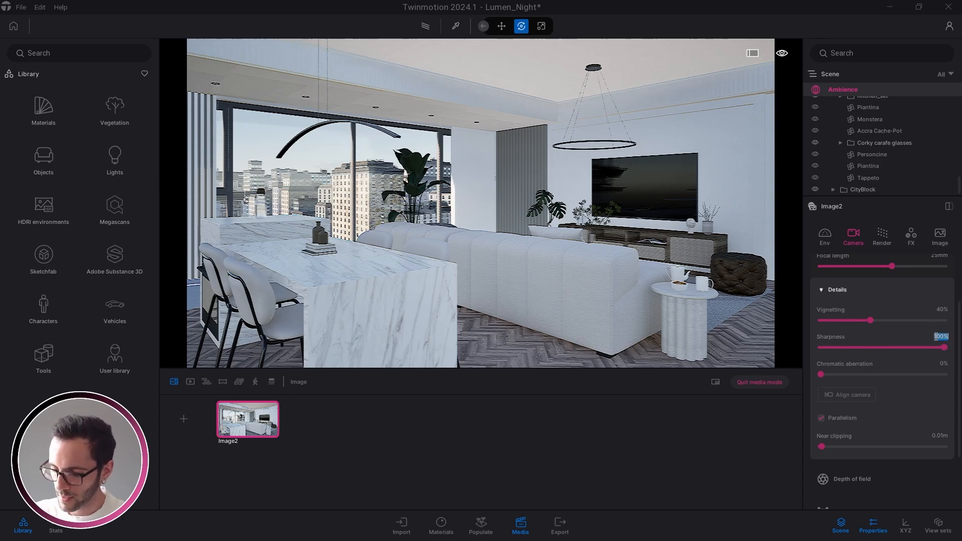
pyautogui.write('25')
pyautogui.press('Return')
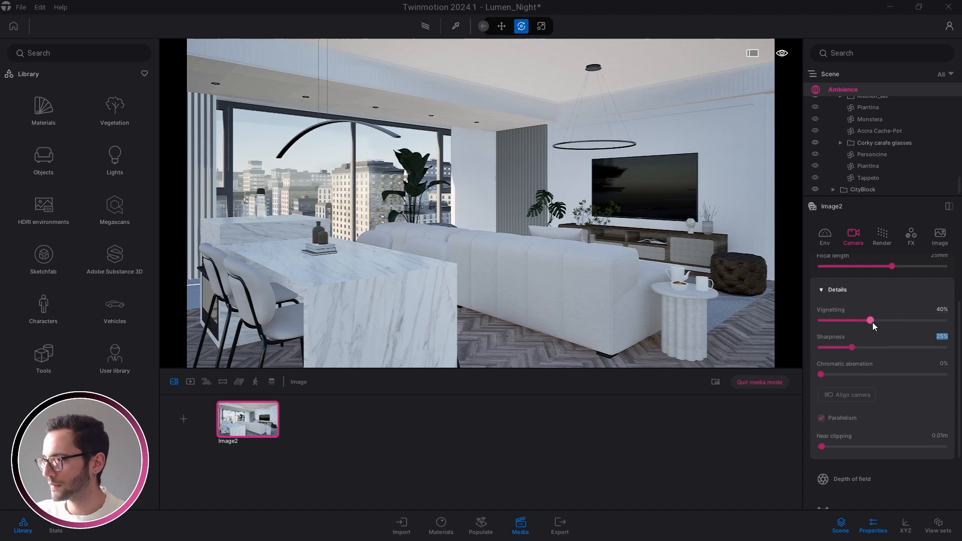
# Step: Reduce the image camera's vignetting to 26%
pyautogui.moveTo(871, 321); pyautogui.dragTo(852, 322)
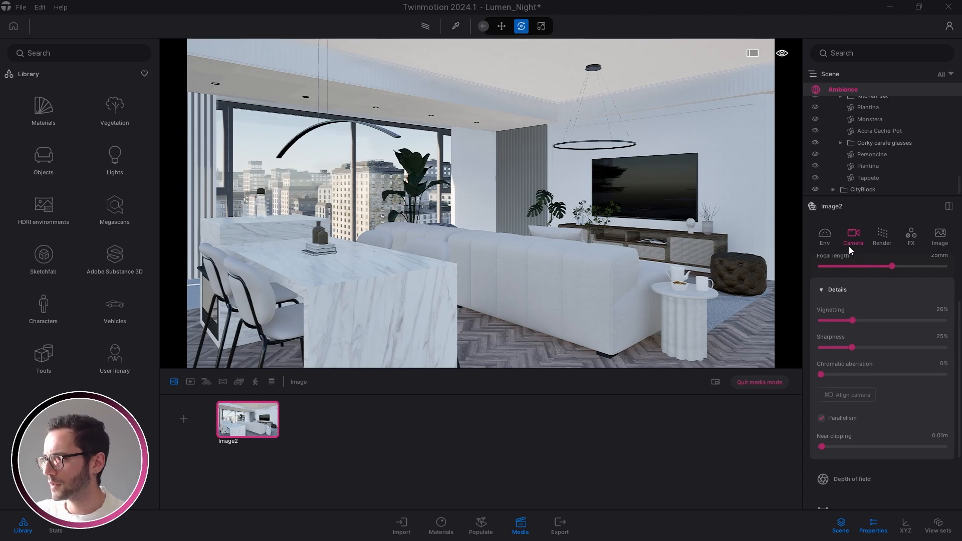
# Step: Switch the image's global illumination to Lumen and set its scene detail to 4.0
pyautogui.click(882, 236)
pyautogui.click(865, 302)
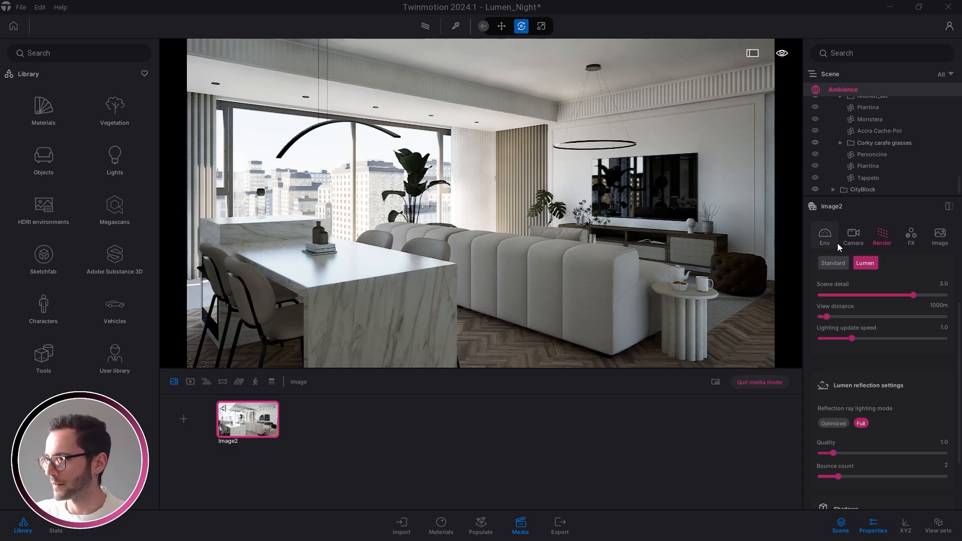
pyautogui.scroll(2, 877, 377)
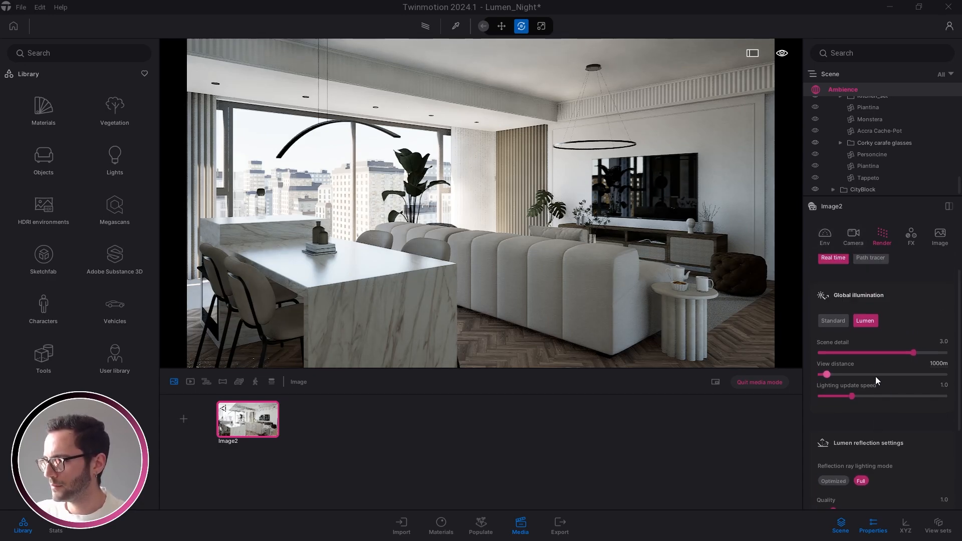
pyautogui.moveTo(915, 353); pyautogui.dragTo(949, 353)
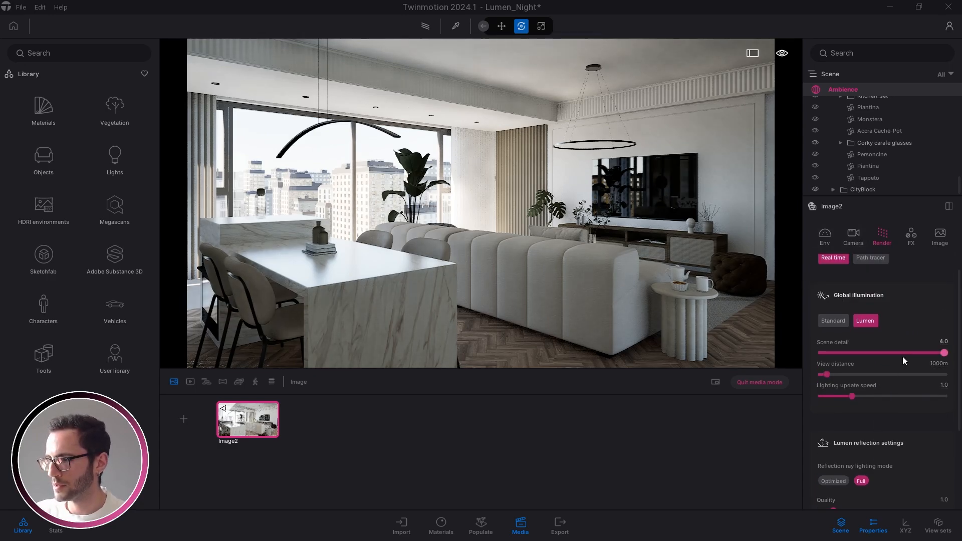
# Step: Set the Lumen reflection quality to 10.0 and the bounce count to 8
pyautogui.scroll(-3, 902, 357)
pyautogui.moveTo(841, 424); pyautogui.dragTo(851, 425)
pyautogui.moveTo(958, 430); pyautogui.dragTo(958, 426)
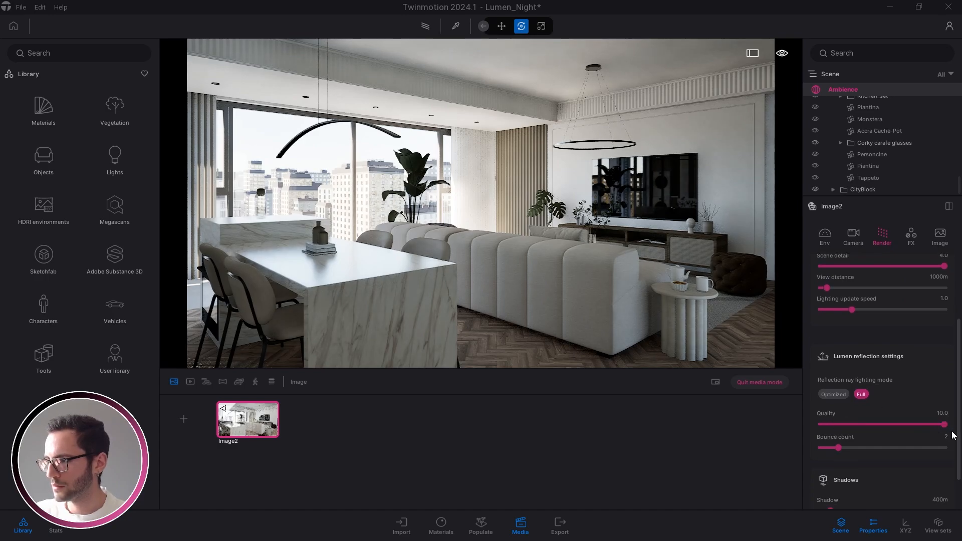
pyautogui.moveTo(838, 448); pyautogui.dragTo(958, 447)
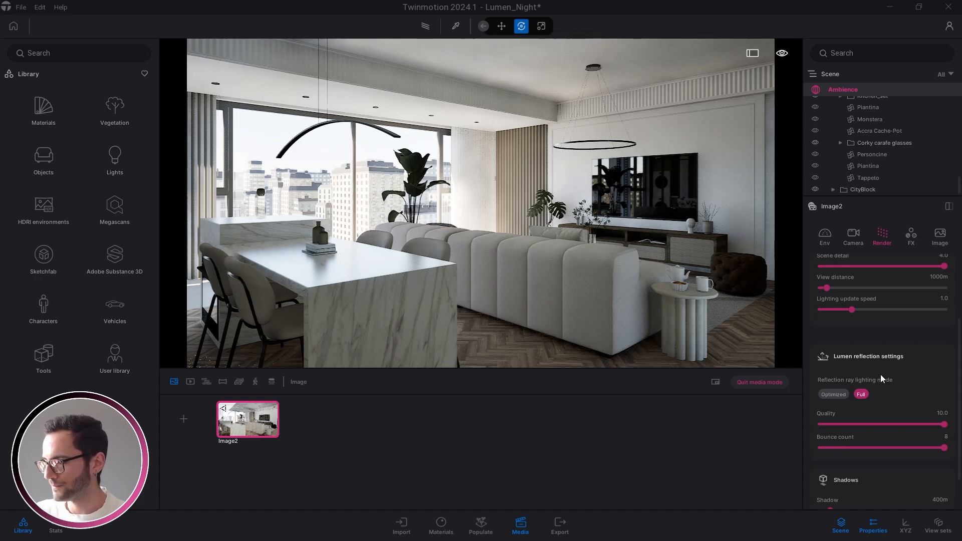
pyautogui.scroll(6, 880, 376)
pyautogui.click(854, 236)
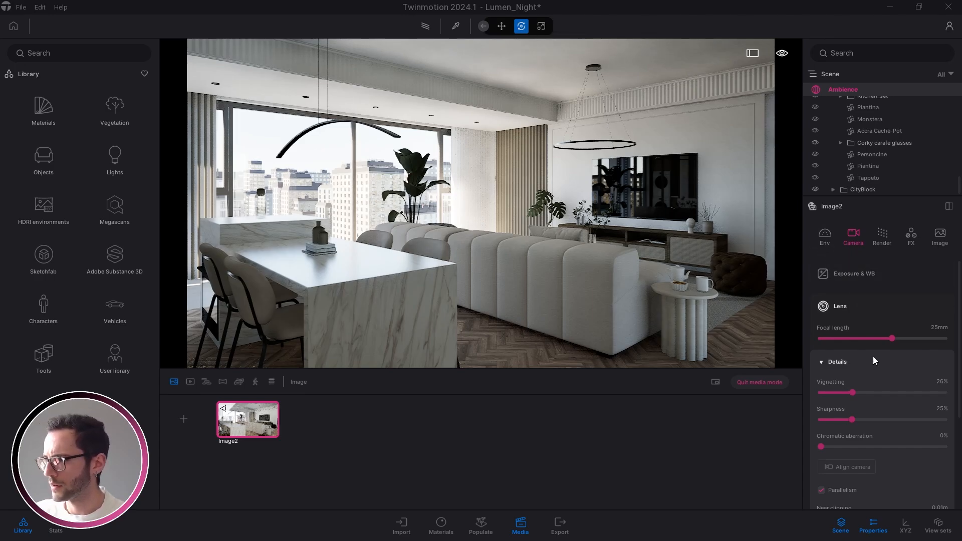
pyautogui.click(825, 236)
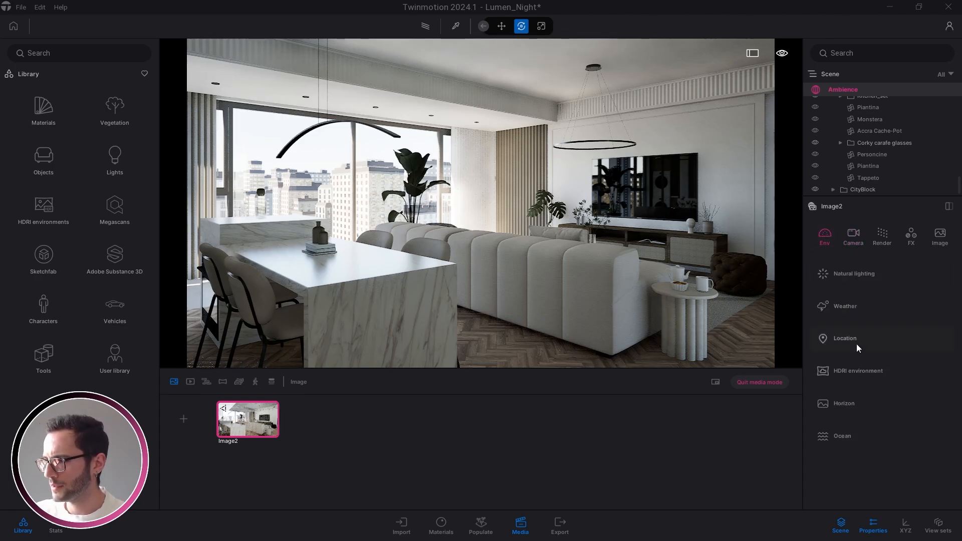
pyautogui.click(855, 238)
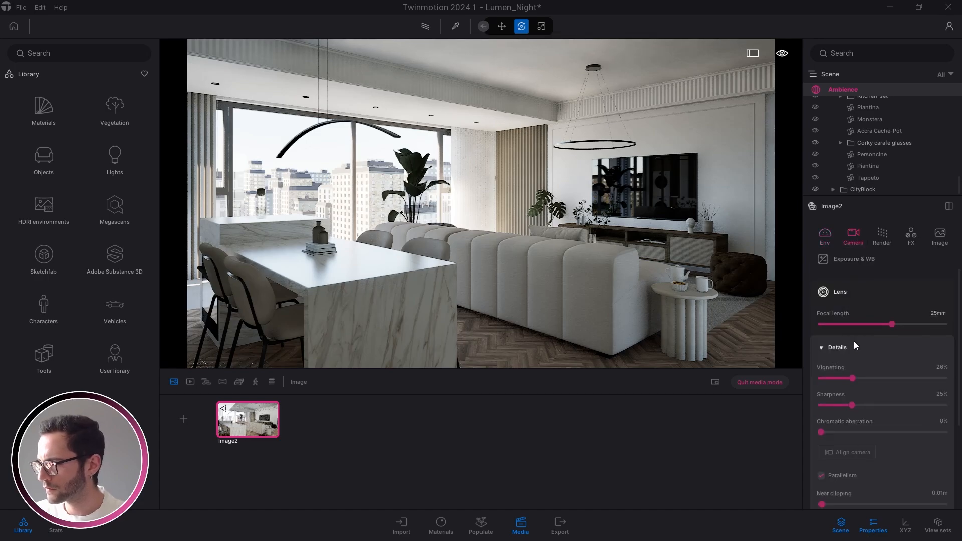
pyautogui.scroll(-3, 854, 341)
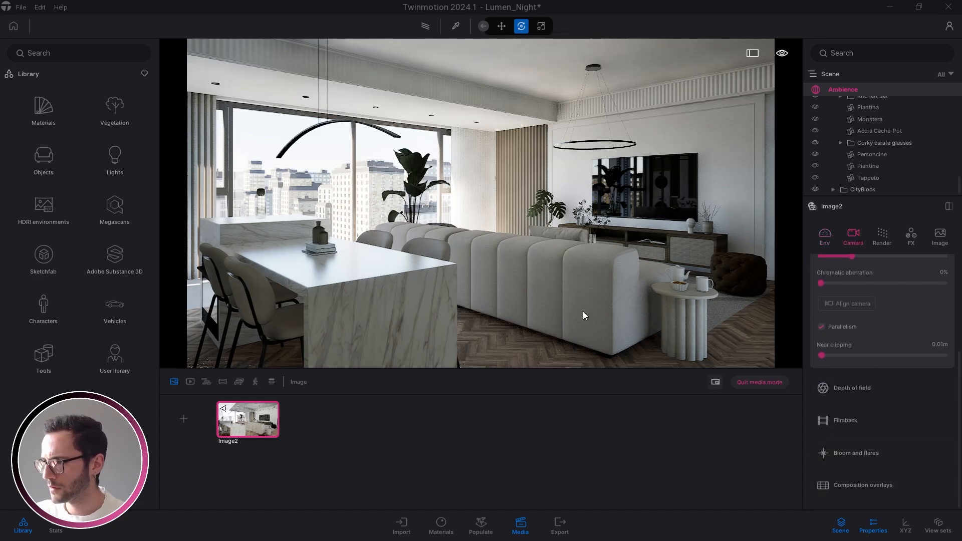
# Step: Enable the HDRI environment for the image
pyautogui.click(831, 238)
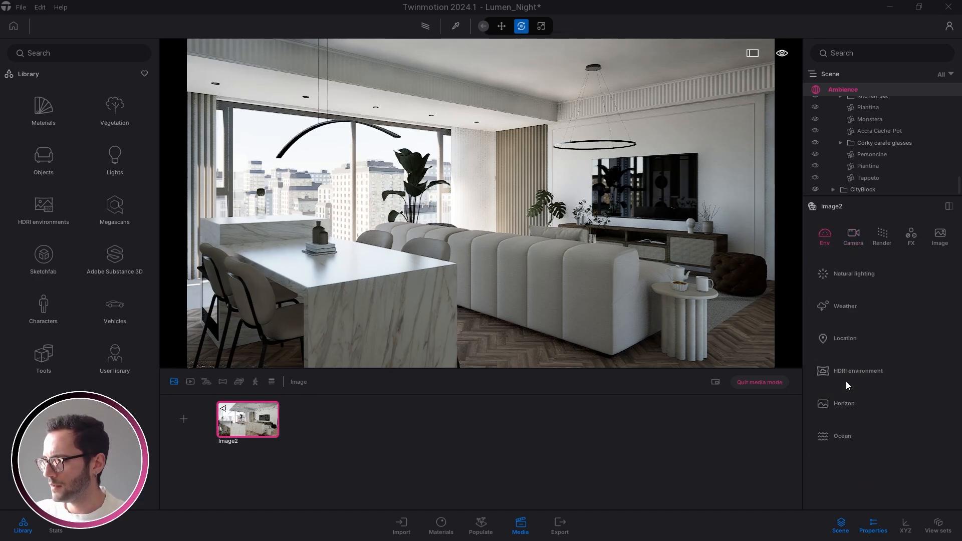
pyautogui.click(859, 373)
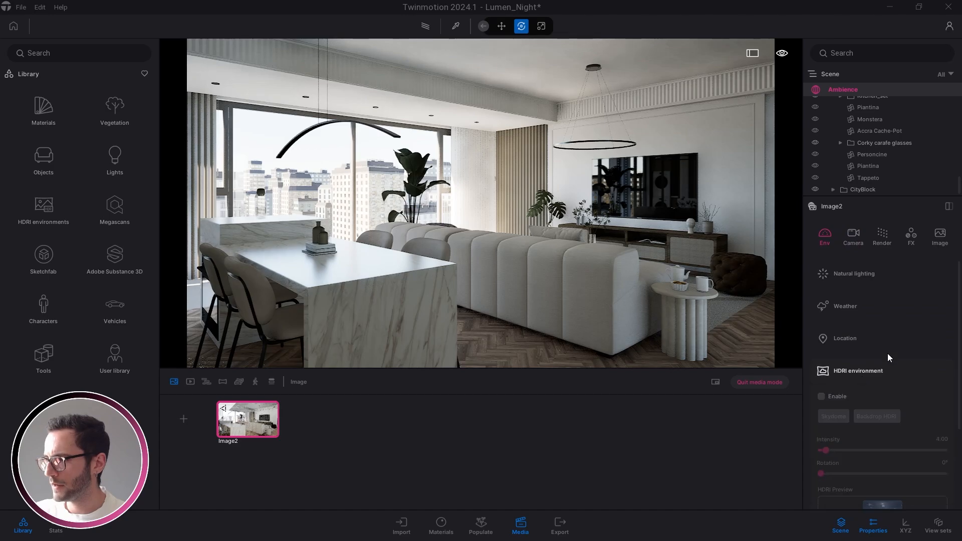
pyautogui.click(823, 397)
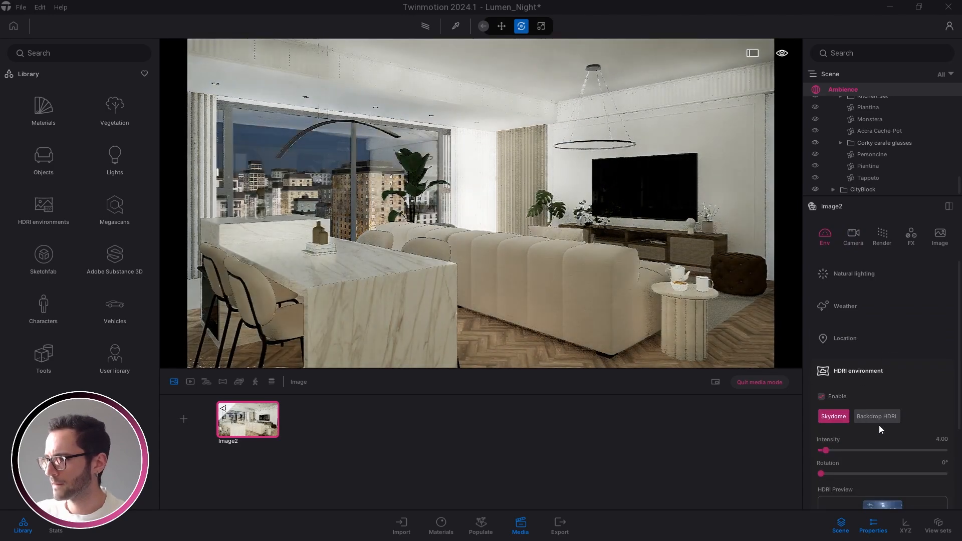
# Step: Assign the MoAf Cloudy 01 sky from the cloudy morning and afternoon skies as the image's HDRI
pyautogui.scroll(-2, 883, 426)
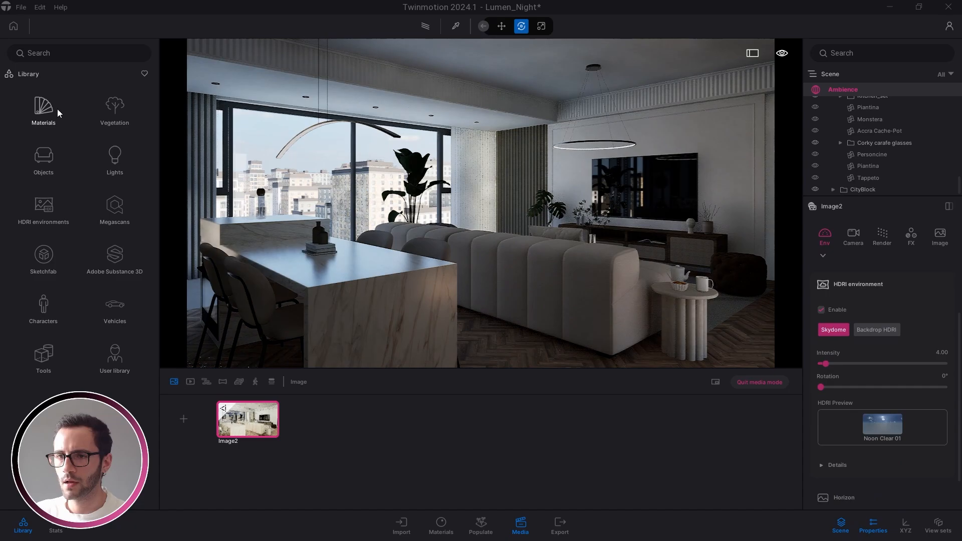
pyautogui.click(45, 208)
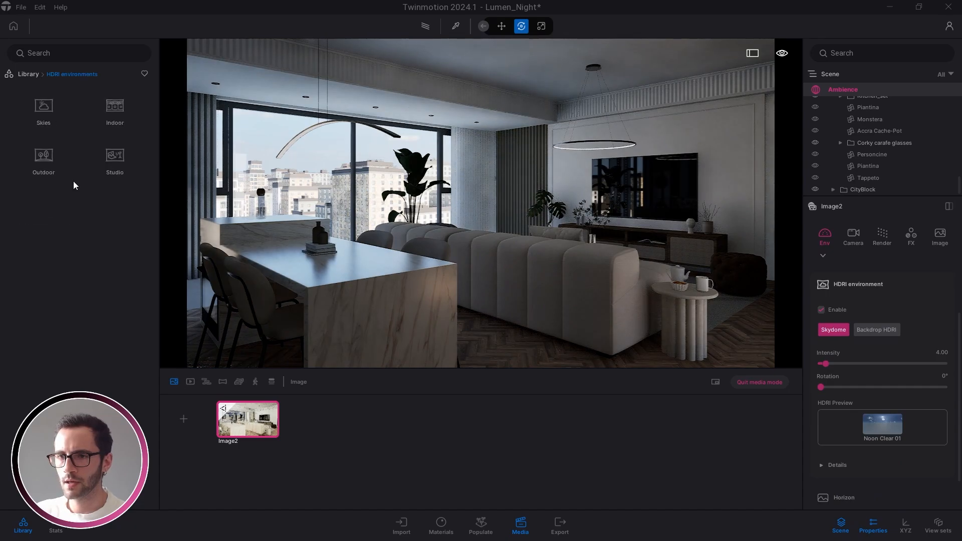
pyautogui.click(38, 110)
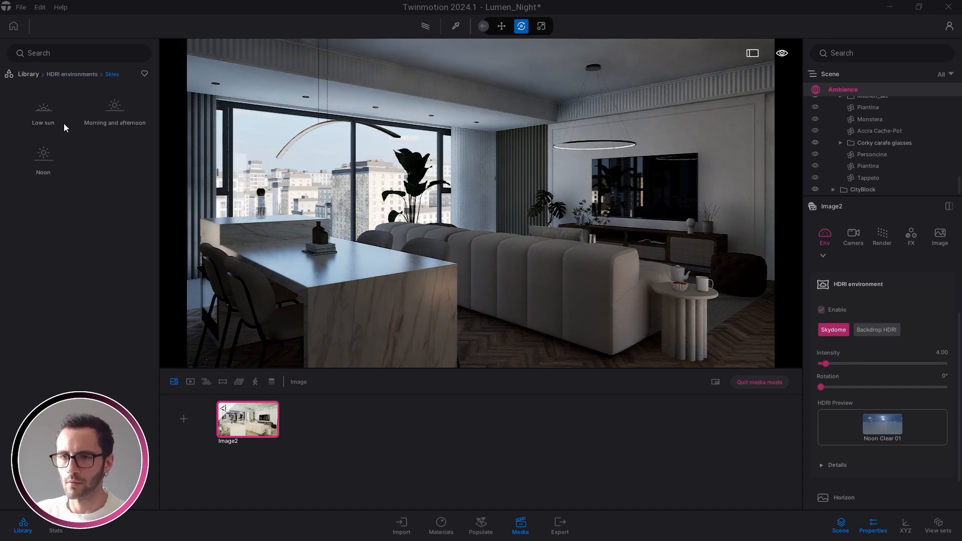
pyautogui.click(117, 110)
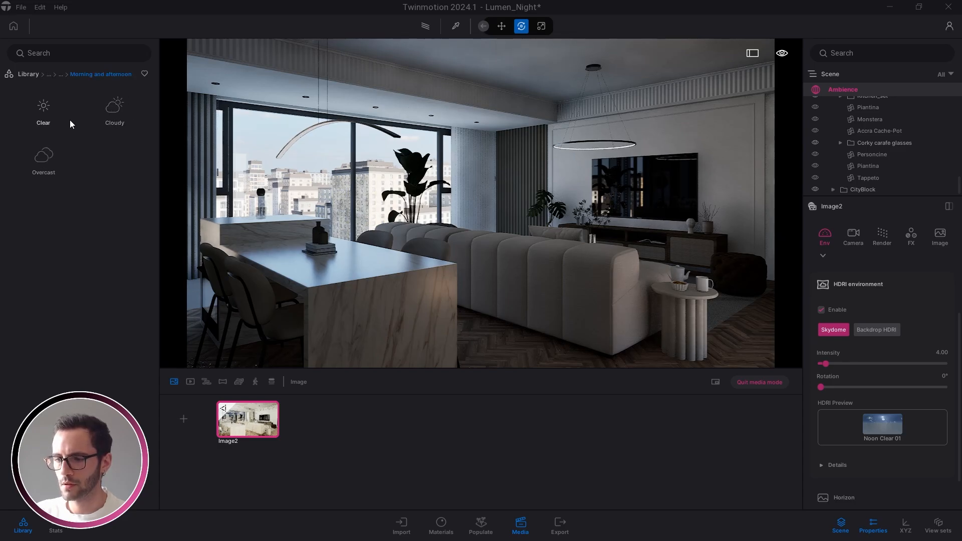
pyautogui.click(122, 110)
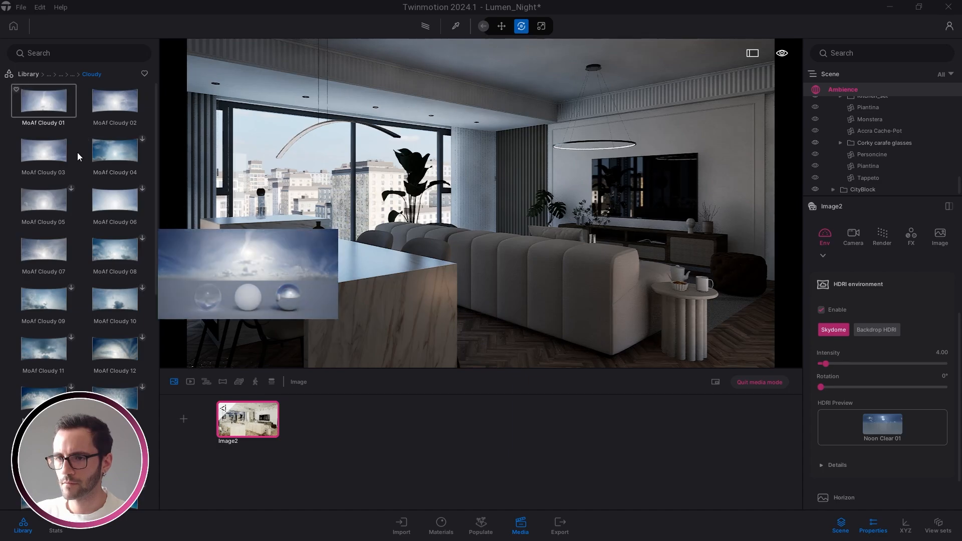
pyautogui.scroll(-8, 49, 272)
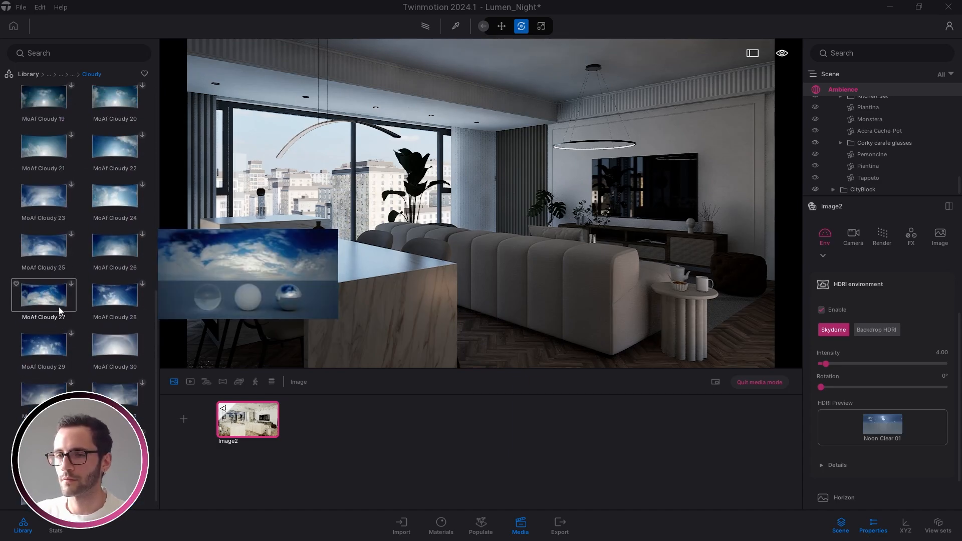
pyautogui.scroll(8, 59, 305)
pyautogui.moveTo(53, 106); pyautogui.dragTo(883, 435)
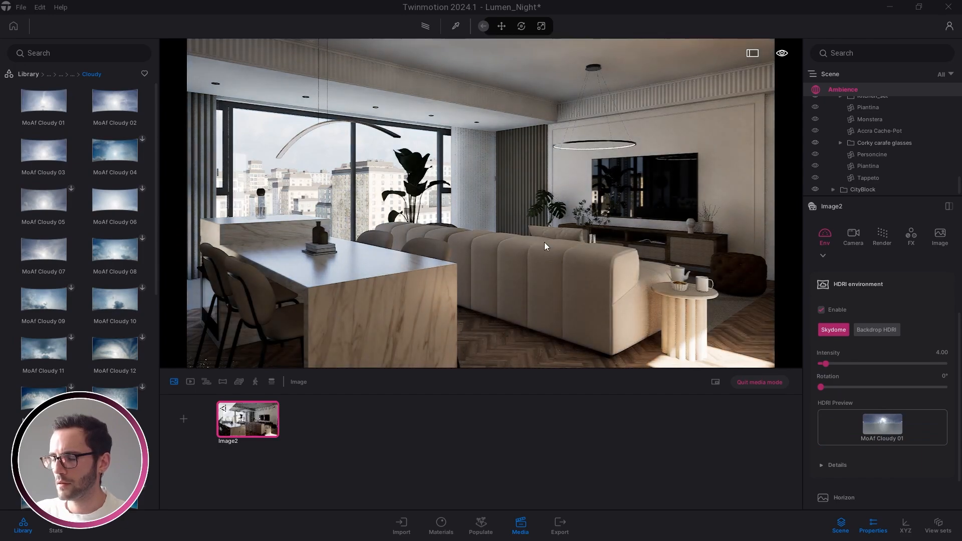
# Step: Inspect the sunlight on the floor, rotate the HDRI environment to 147°, and return to the saved image view
pyautogui.moveTo(663, 300); pyautogui.dragTo(432, 312, button='right')
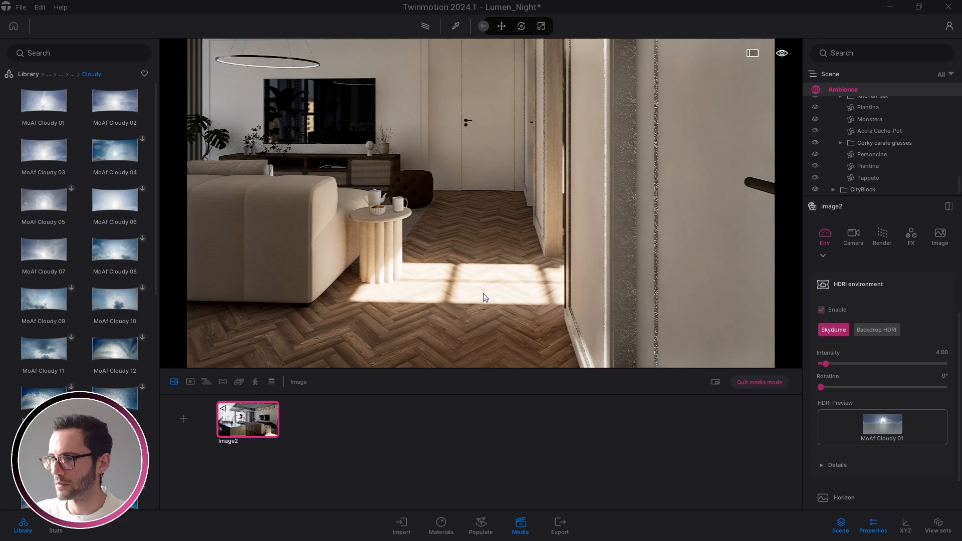
pyautogui.moveTo(484, 293); pyautogui.dragTo(361, 280, button='right')
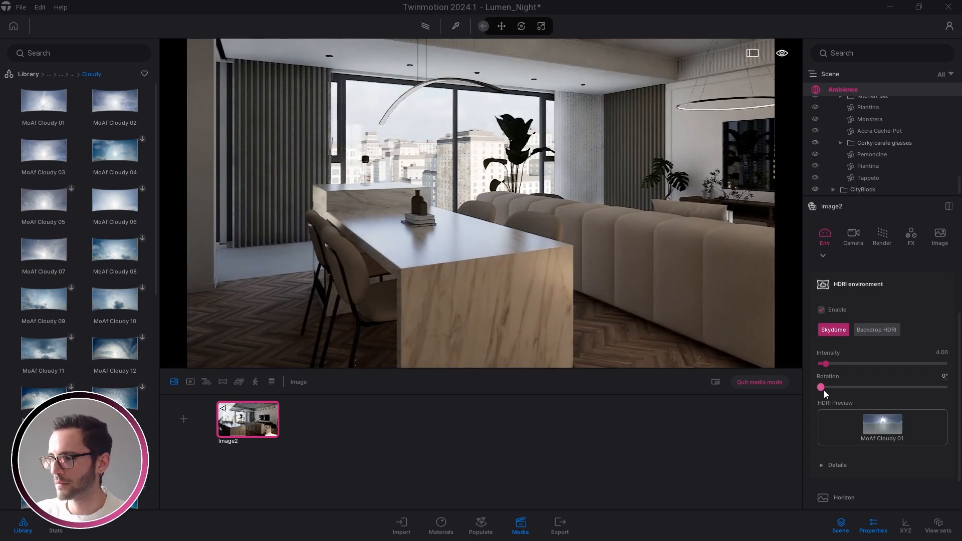
pyautogui.moveTo(822, 387); pyautogui.dragTo(871, 390)
pyautogui.moveTo(552, 226); pyautogui.dragTo(677, 230, button='right')
pyautogui.click(245, 424)
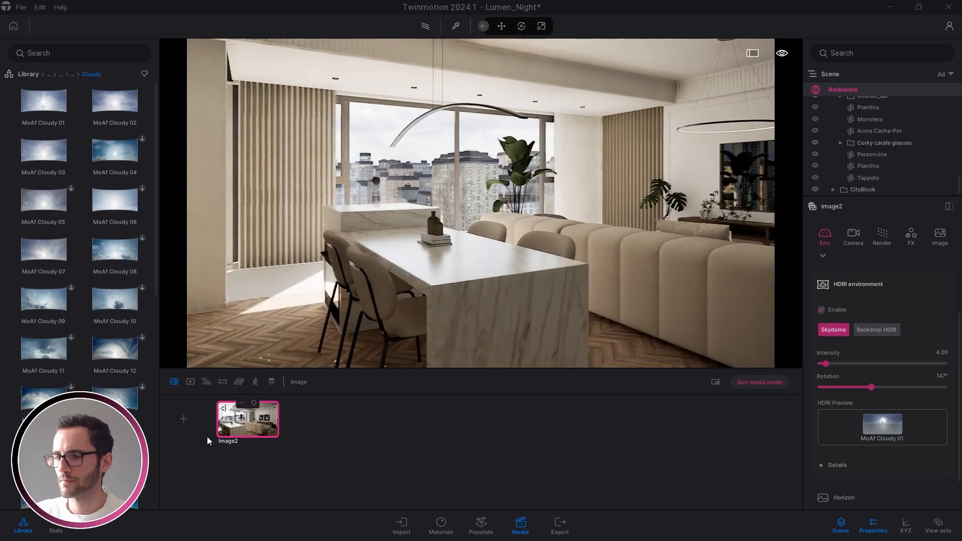
pyautogui.click(246, 420)
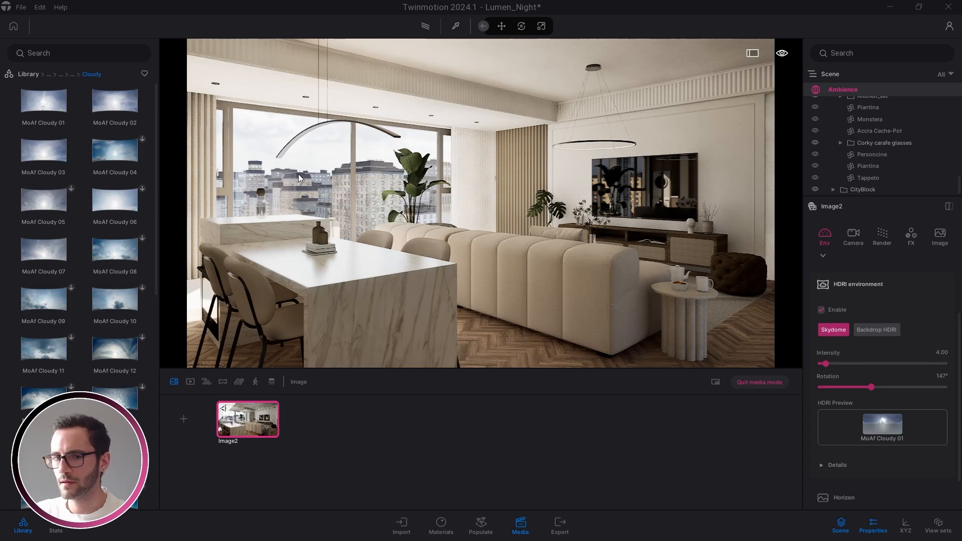
# Step: Set the HDRI environment's intensity to 1.00
pyautogui.click(941, 352)
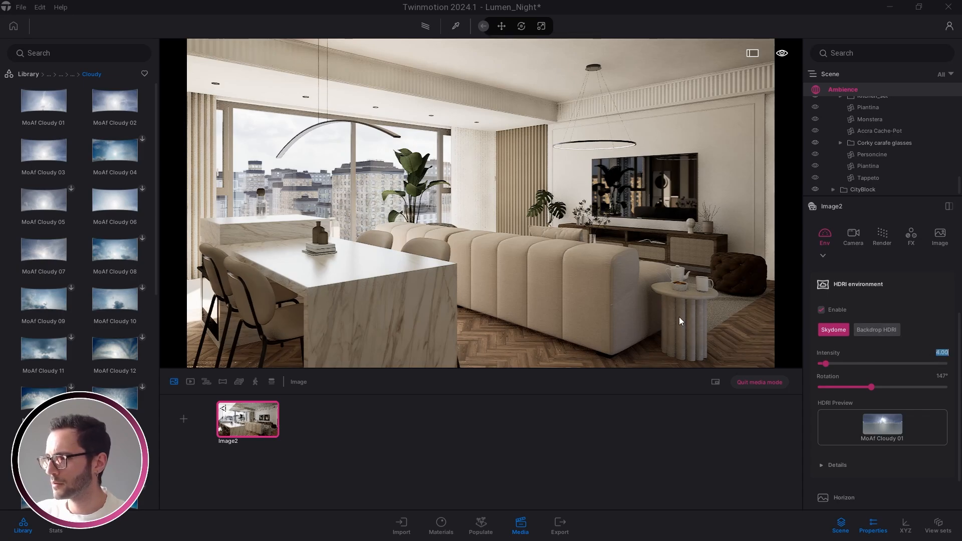
pyautogui.write('1')
pyautogui.press('Return')
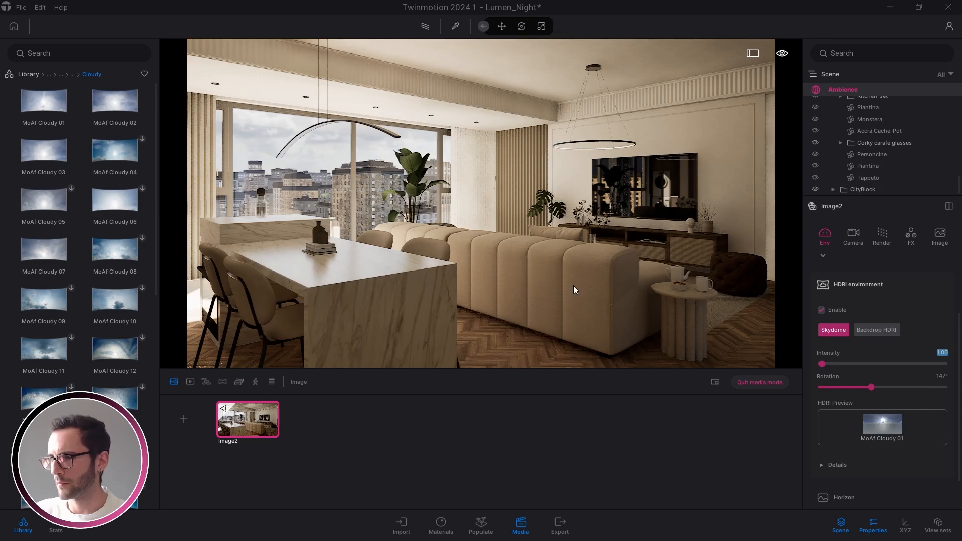
# Step: Try the HDRI environment at an intensity of 7.70 and restore it to 1.00
pyautogui.moveTo(819, 364); pyautogui.dragTo(830, 364)
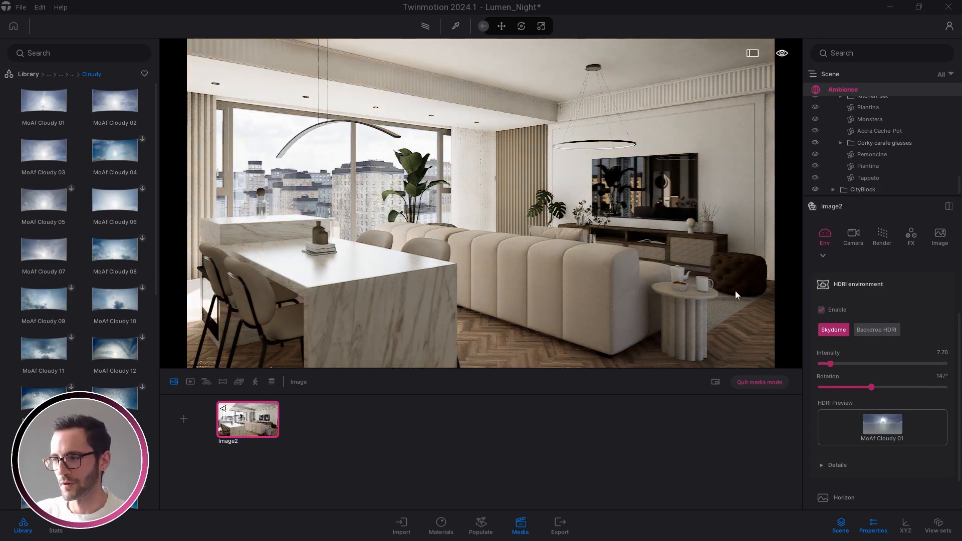
pyautogui.click(943, 353)
pyautogui.write('1')
pyautogui.press('Return')
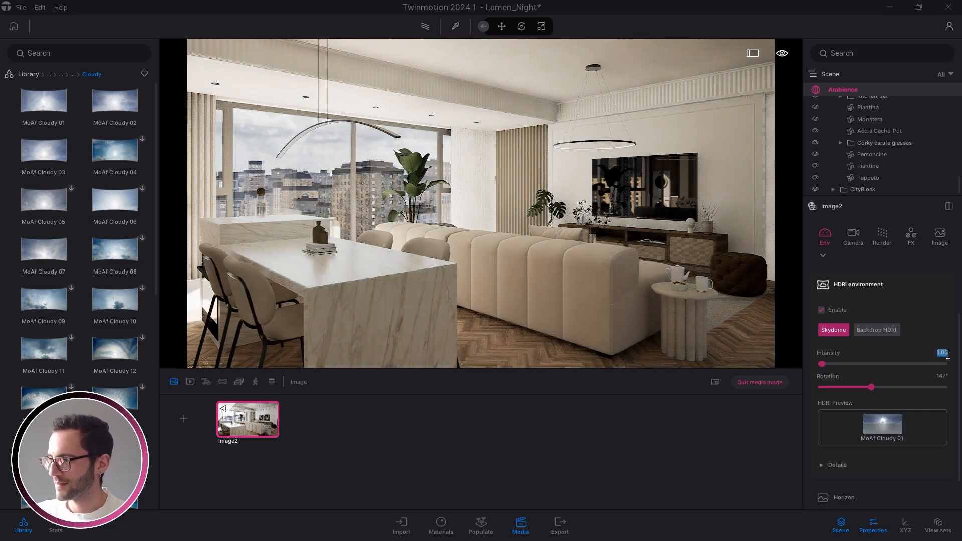
# Step: Set the image's height fog to 0% in the weather settings and collapse the HDRI and weather sections
pyautogui.click(878, 284)
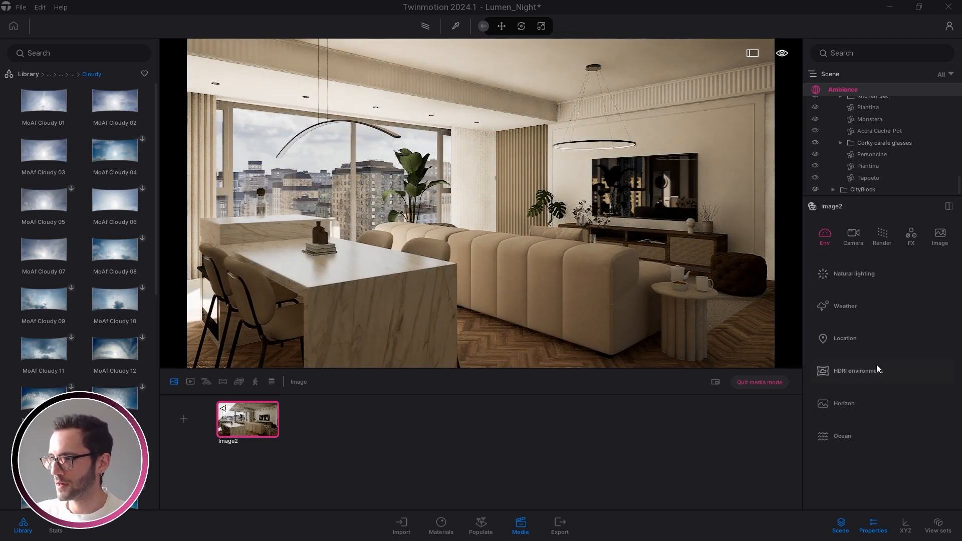
pyautogui.click(855, 309)
pyautogui.click(850, 363)
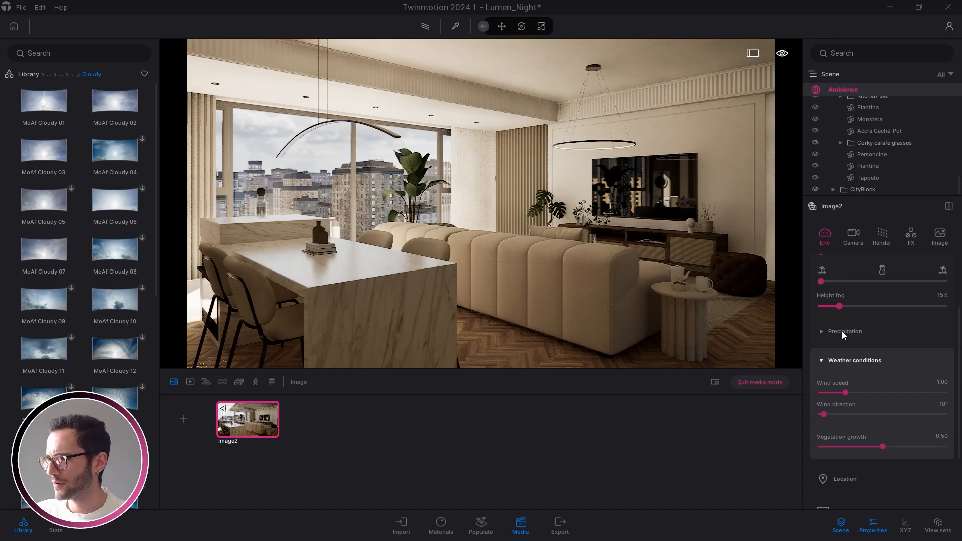
pyautogui.click(843, 359)
pyautogui.moveTo(838, 306); pyautogui.dragTo(821, 307)
pyautogui.scroll(2, 883, 326)
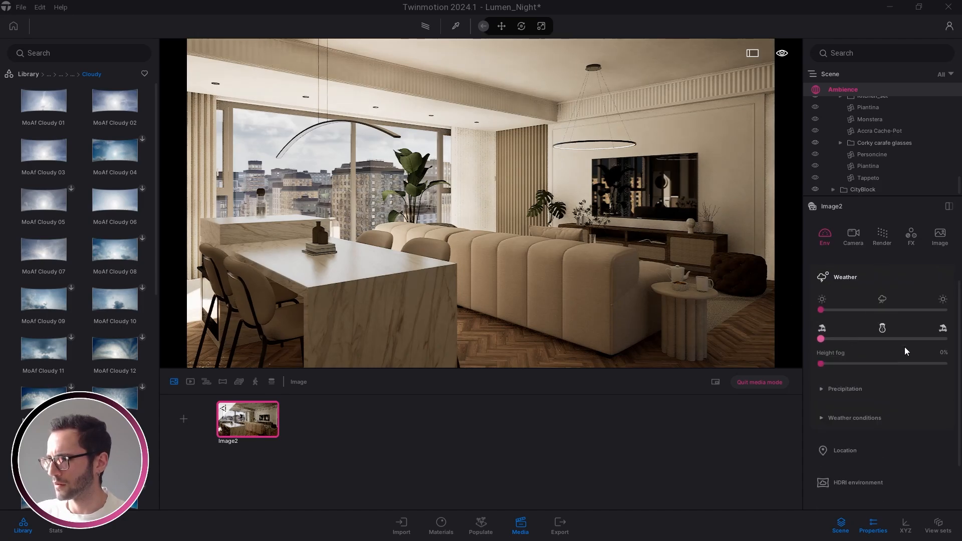
pyautogui.click(838, 278)
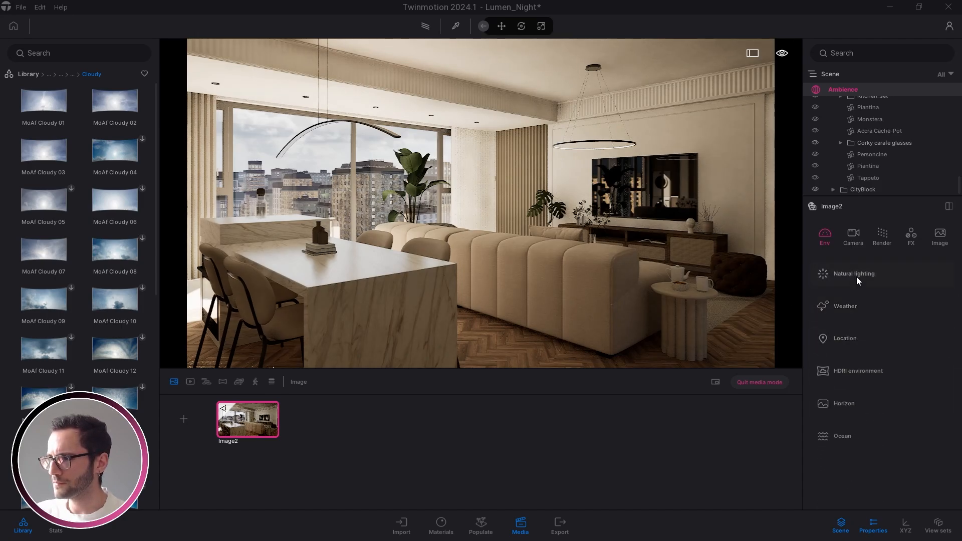
# Step: Try the image's natural lighting with a sun intensity of 48249 and of 0, checking the sunlit floor by the window
pyautogui.click(856, 277)
pyautogui.click(837, 328)
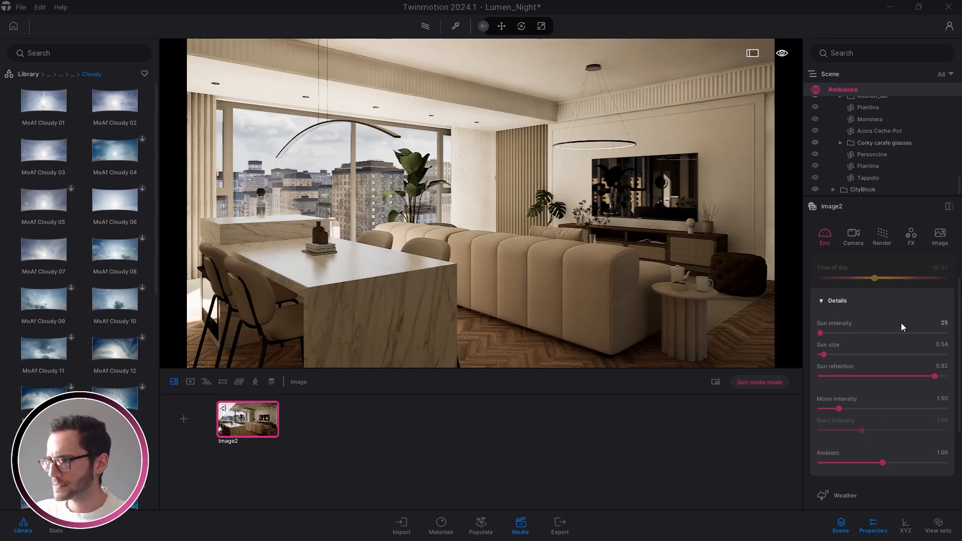
pyautogui.moveTo(519, 296); pyautogui.dragTo(374, 216, button='right')
pyautogui.press('w')
pyautogui.press('e')
pyautogui.press('s')
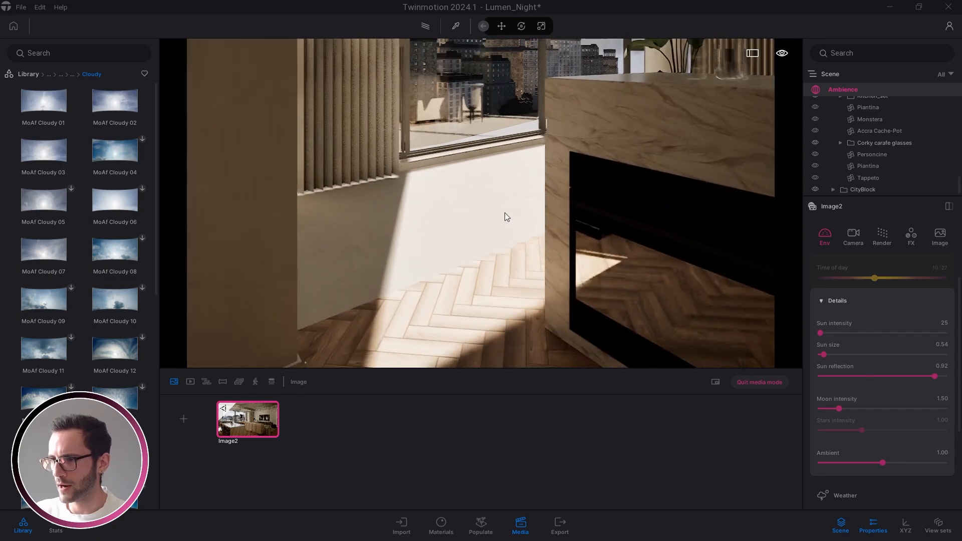
pyautogui.moveTo(820, 333); pyautogui.dragTo(860, 333)
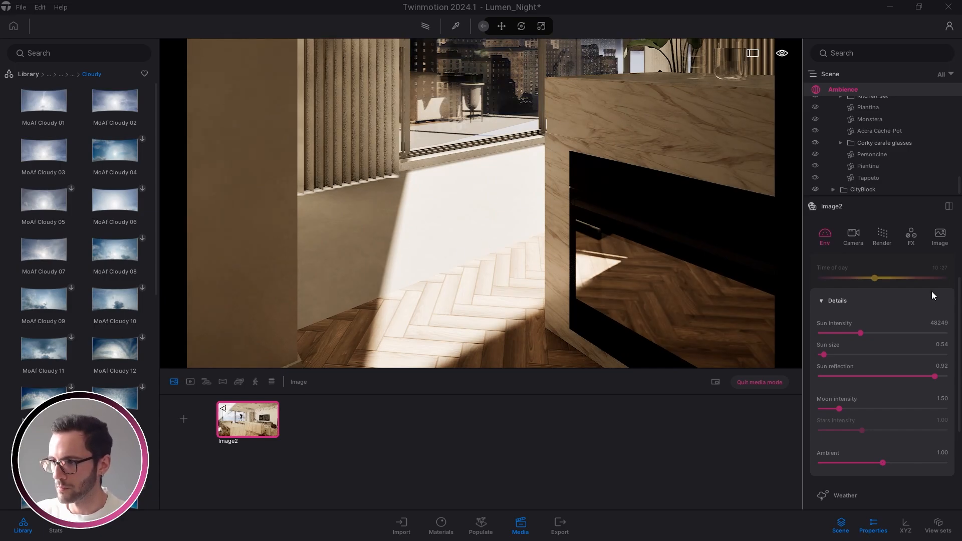
pyautogui.click(940, 323)
pyautogui.write('0')
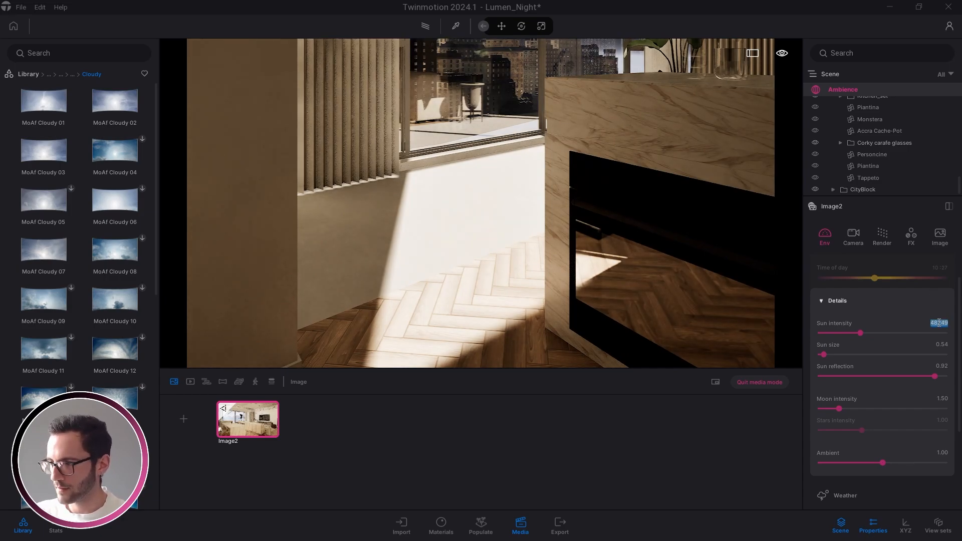
pyautogui.press('Return')
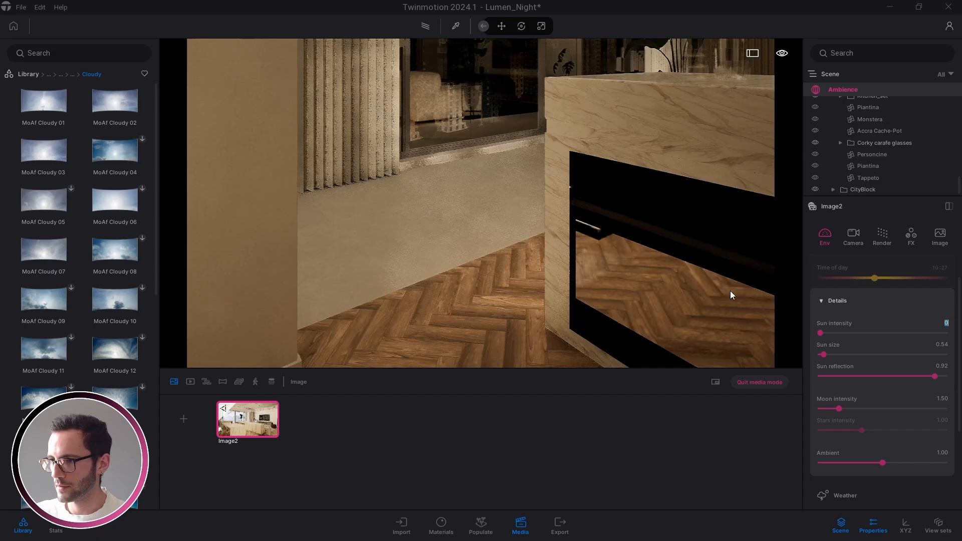
# Step: Set the sun intensity to 1 while viewing the floor by the window, and return to the saved image view
pyautogui.moveTo(481, 203); pyautogui.dragTo(555, 174, button='right')
pyautogui.press('w')
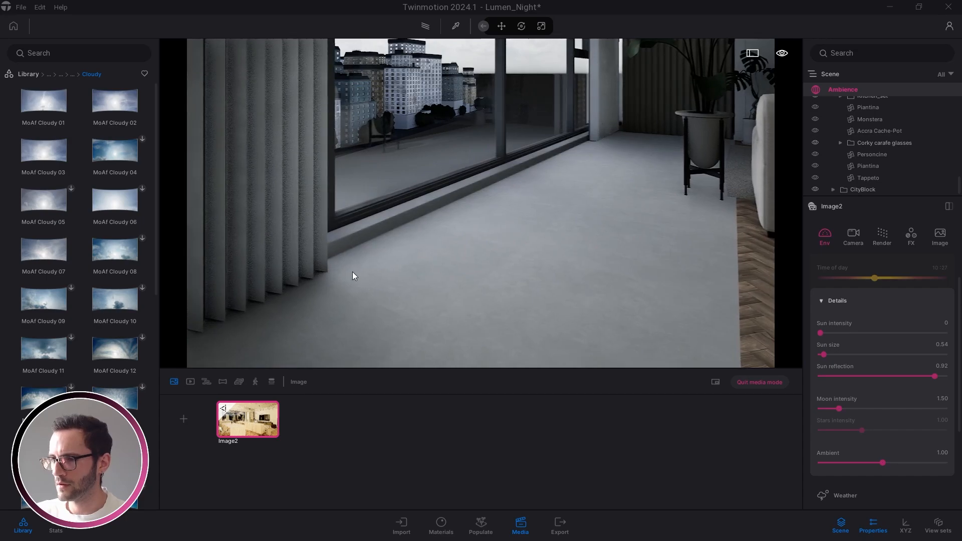
pyautogui.moveTo(508, 277); pyautogui.dragTo(400, 284, button='right')
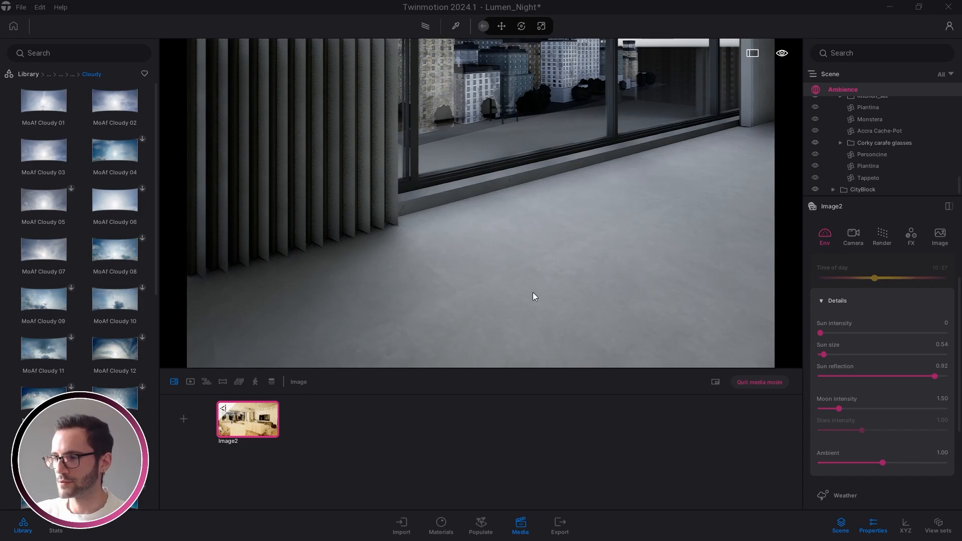
pyautogui.press('d')
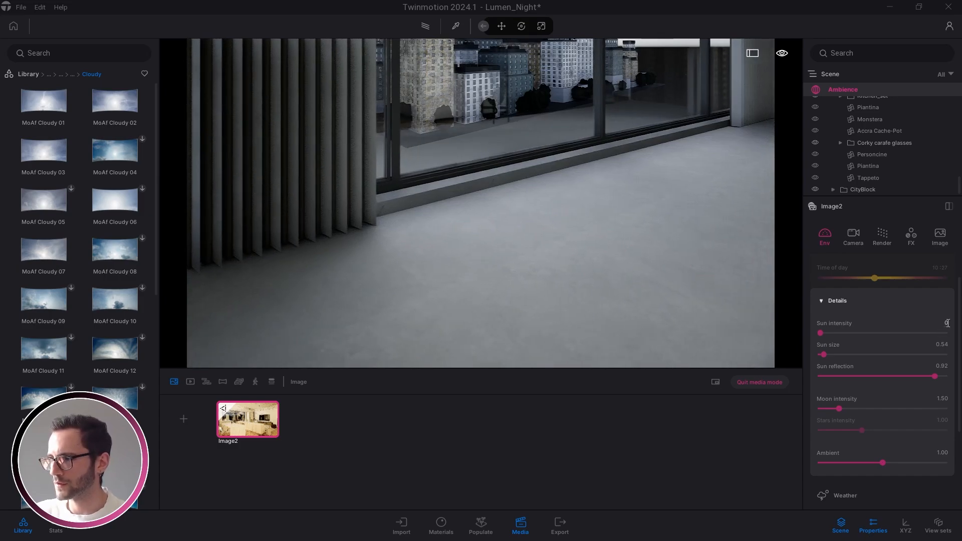
pyautogui.write('1')
pyautogui.press('Return')
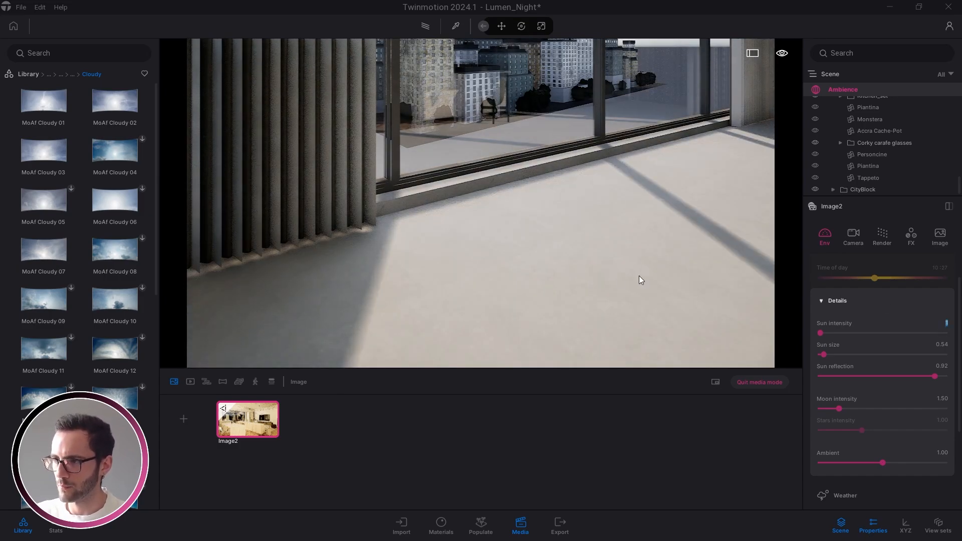
pyautogui.moveTo(640, 275); pyautogui.dragTo(702, 253, button='right')
pyautogui.press('s')
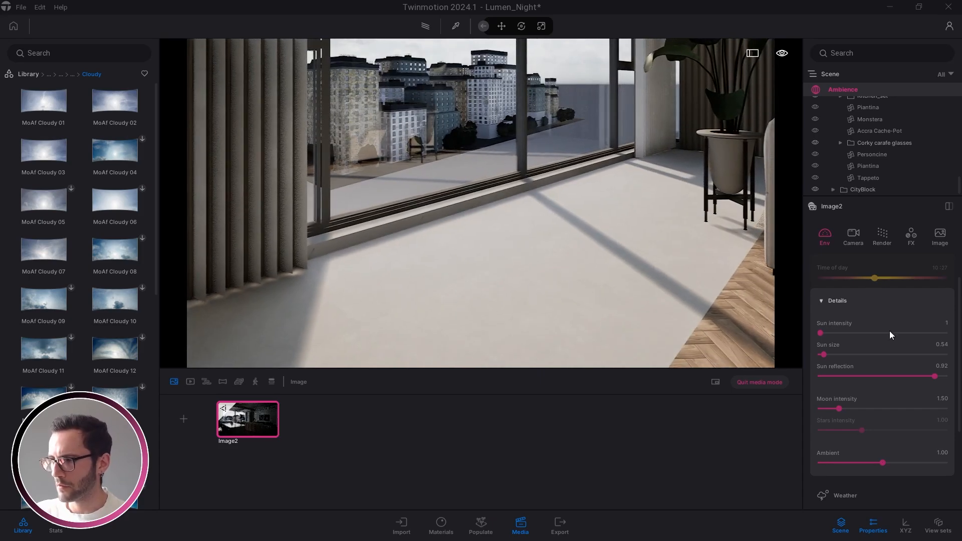
pyautogui.click(251, 423)
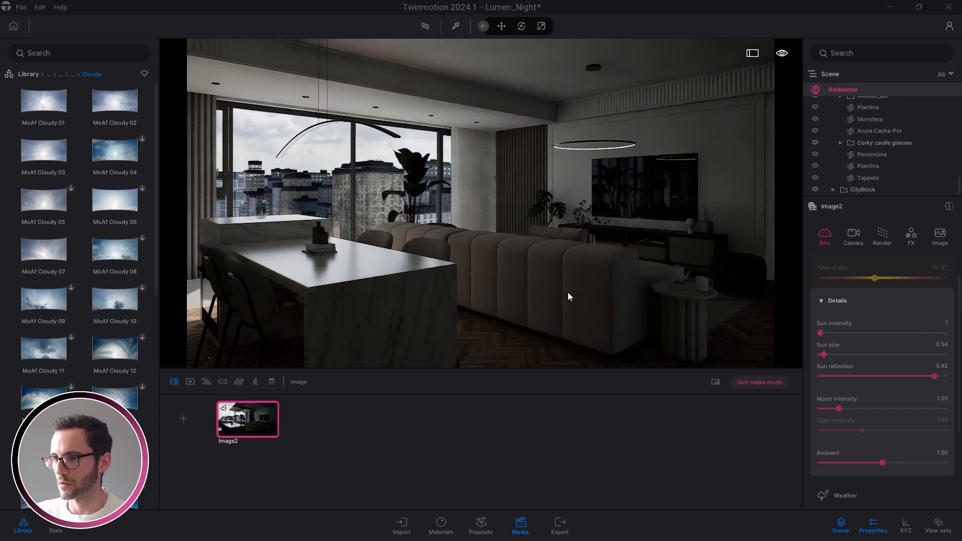
# Step: Set the natural lighting's sun intensity to 2 and ambient to 2.00, and collapse its details
pyautogui.click(947, 324)
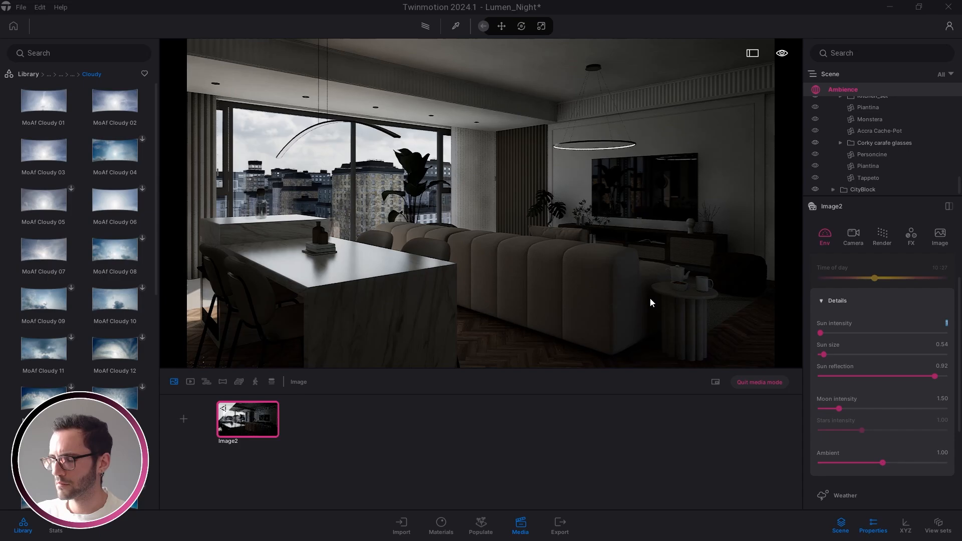
pyautogui.write('3')
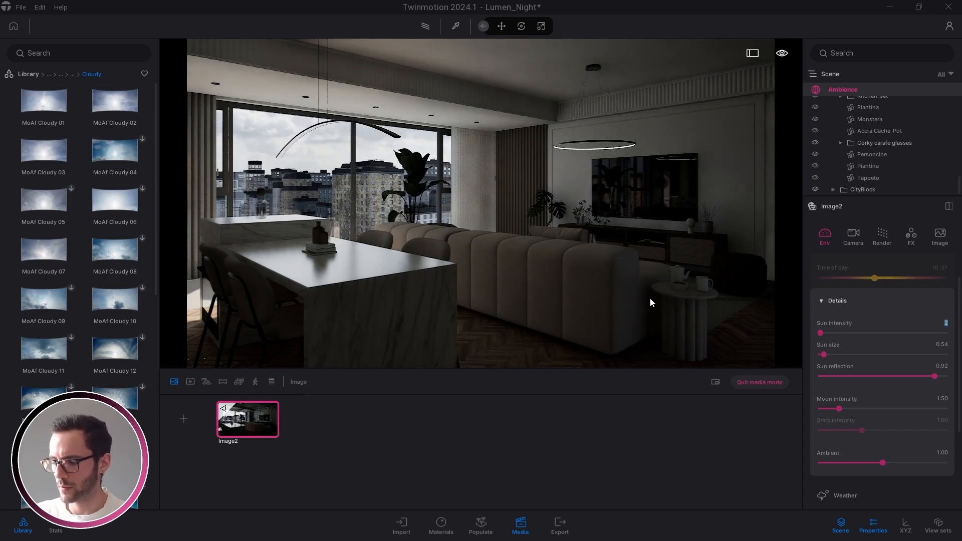
pyautogui.write('2')
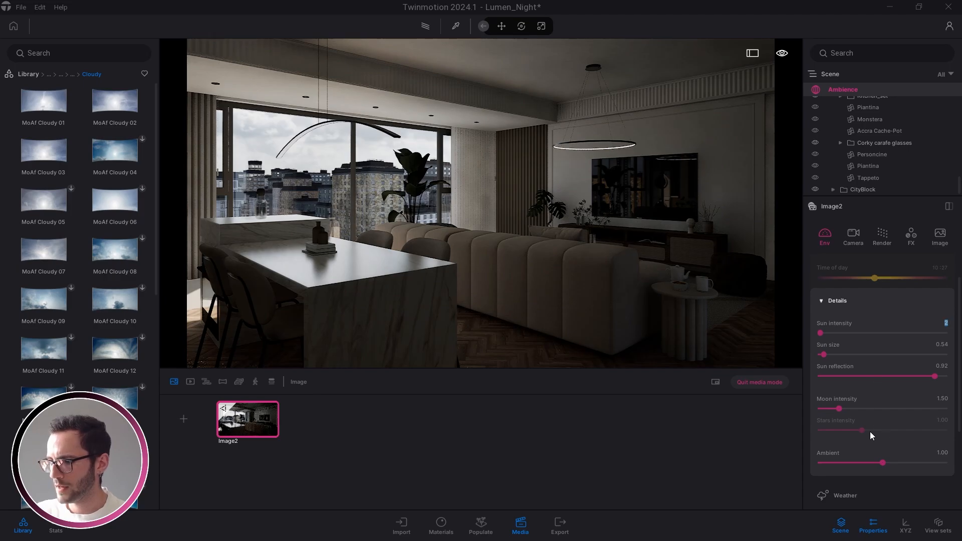
pyautogui.moveTo(884, 462); pyautogui.dragTo(958, 465)
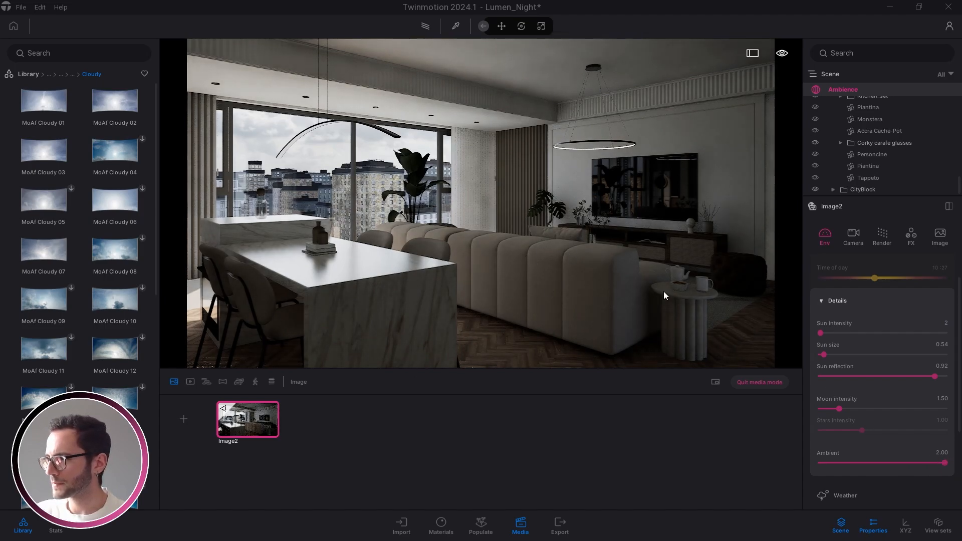
pyautogui.click(846, 301)
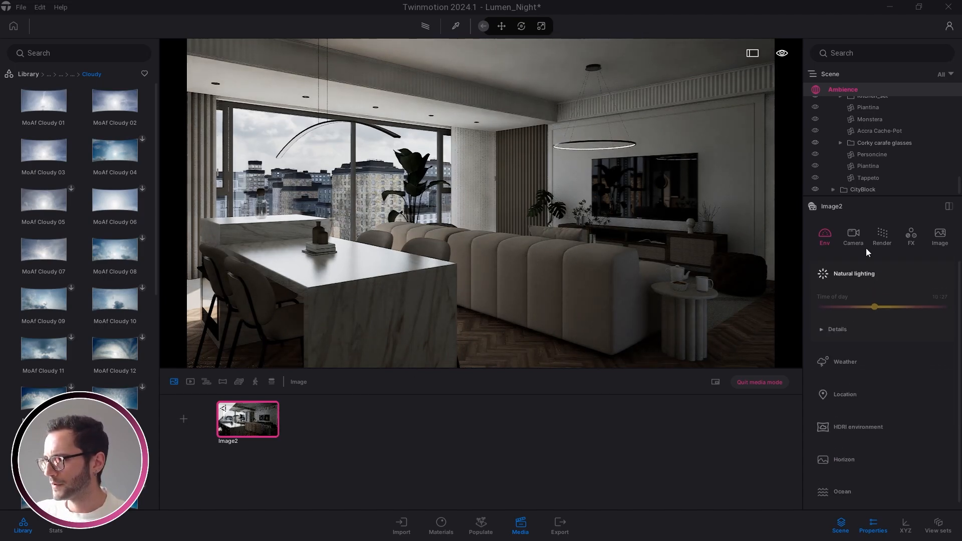
# Step: Pick the wallC material on the city buildings outside, reduce its grunge, and return to the saved image view
pyautogui.moveTo(405, 190); pyautogui.dragTo(466, 194, button='right')
pyautogui.press('w')
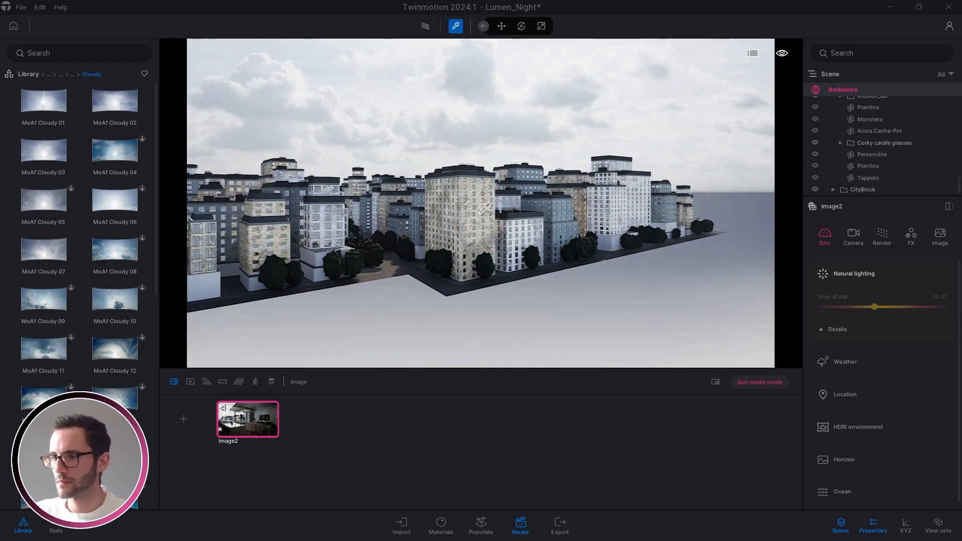
pyautogui.click(480, 213)
pyautogui.click(873, 320)
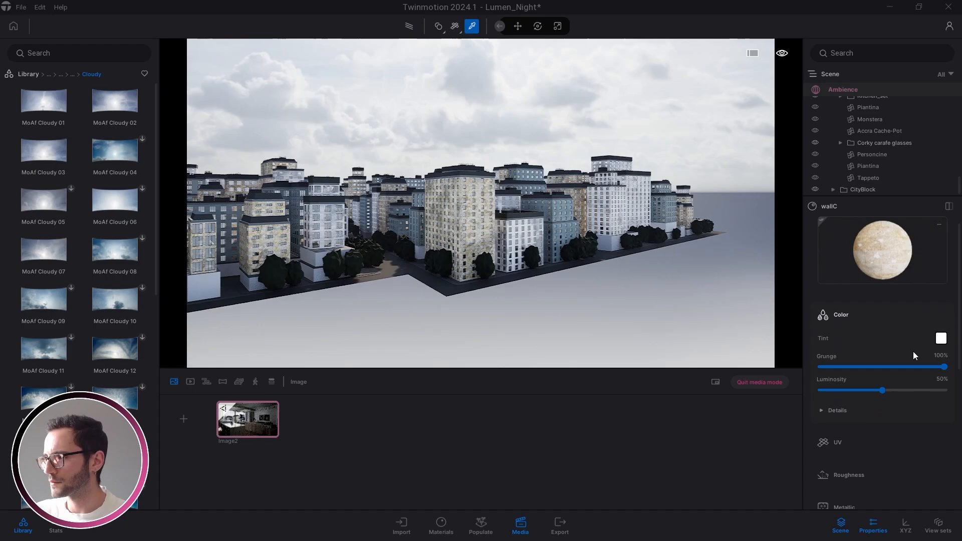
pyautogui.moveTo(911, 368); pyautogui.dragTo(872, 373)
pyautogui.click(256, 423)
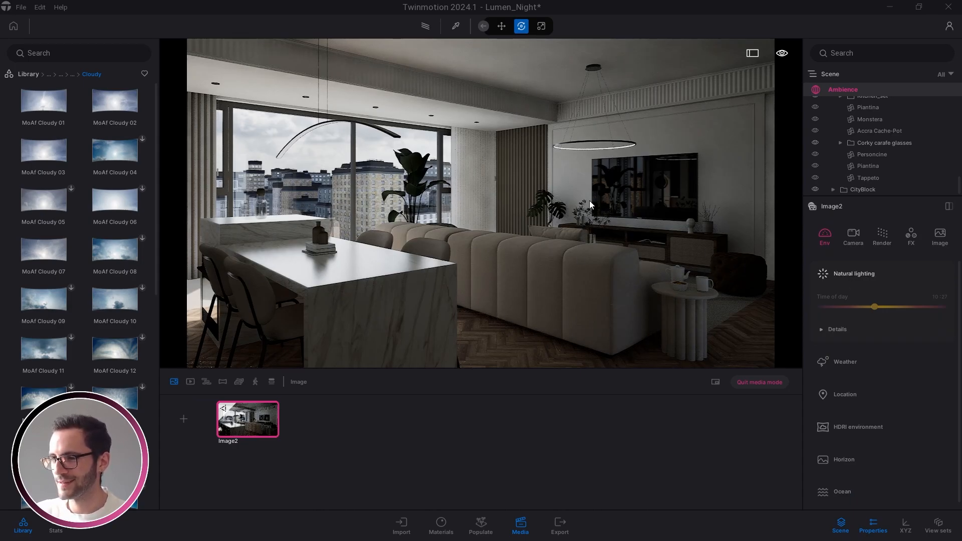
# Step: Set the image camera's local exposure to a shadow boost of 1.00 and a highlight reduction of 0.93
pyautogui.click(855, 235)
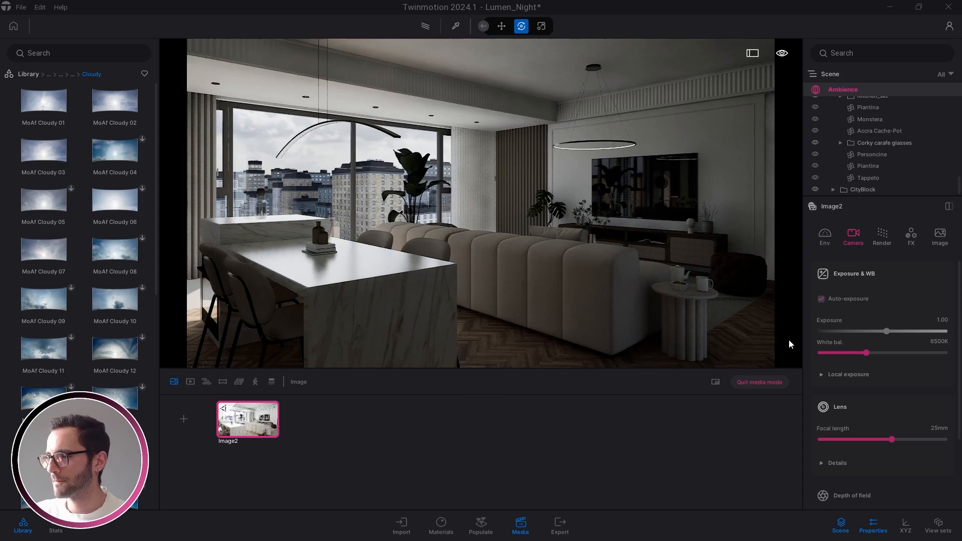
pyautogui.click(843, 376)
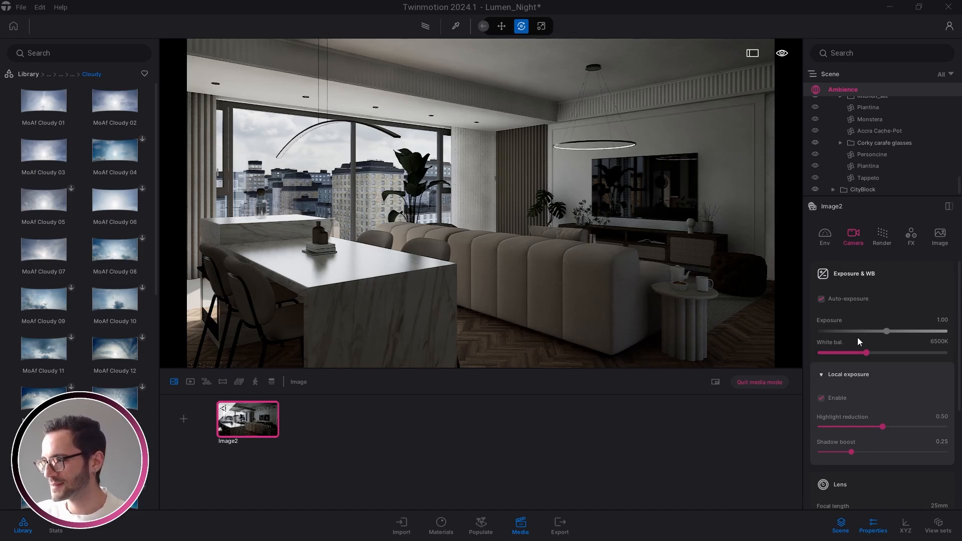
pyautogui.scroll(-1, 863, 397)
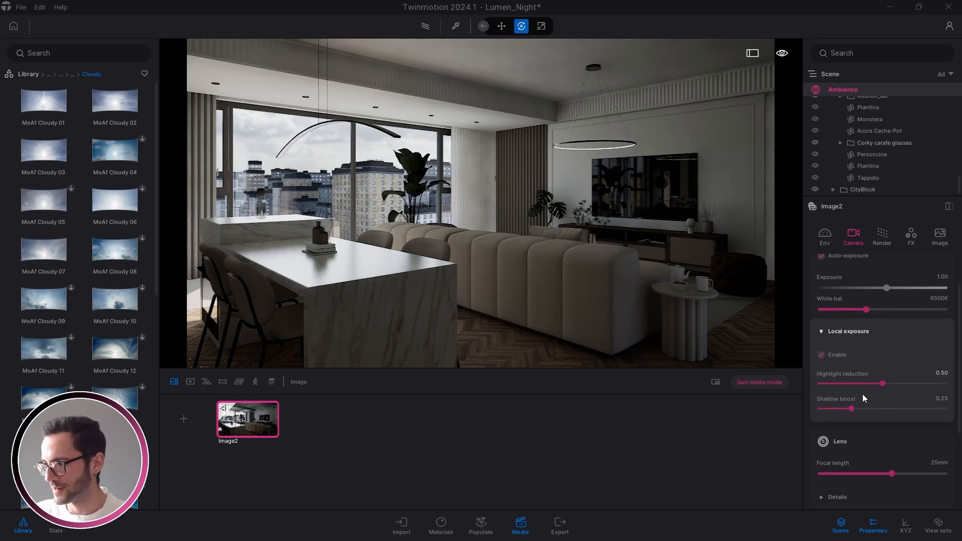
pyautogui.moveTo(850, 409); pyautogui.dragTo(950, 410)
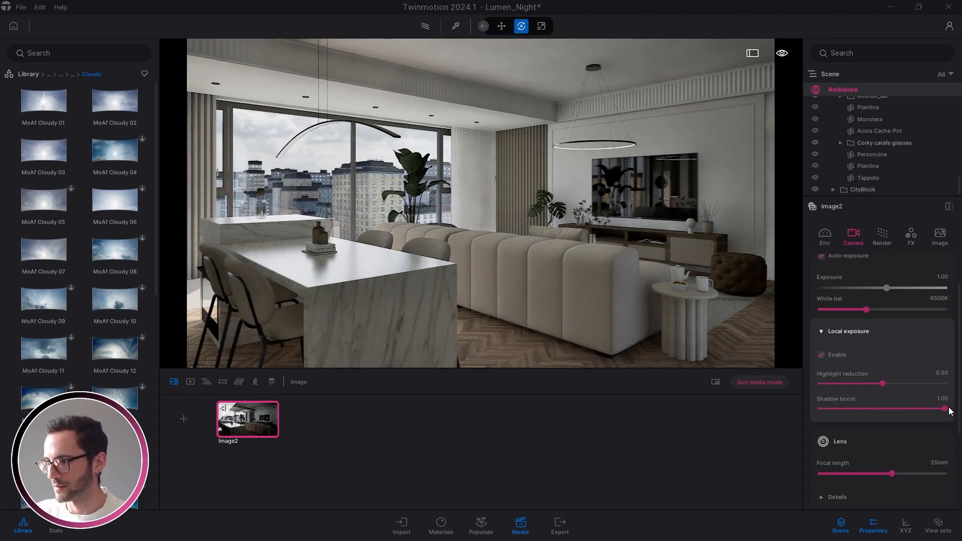
pyautogui.moveTo(882, 384); pyautogui.dragTo(941, 383)
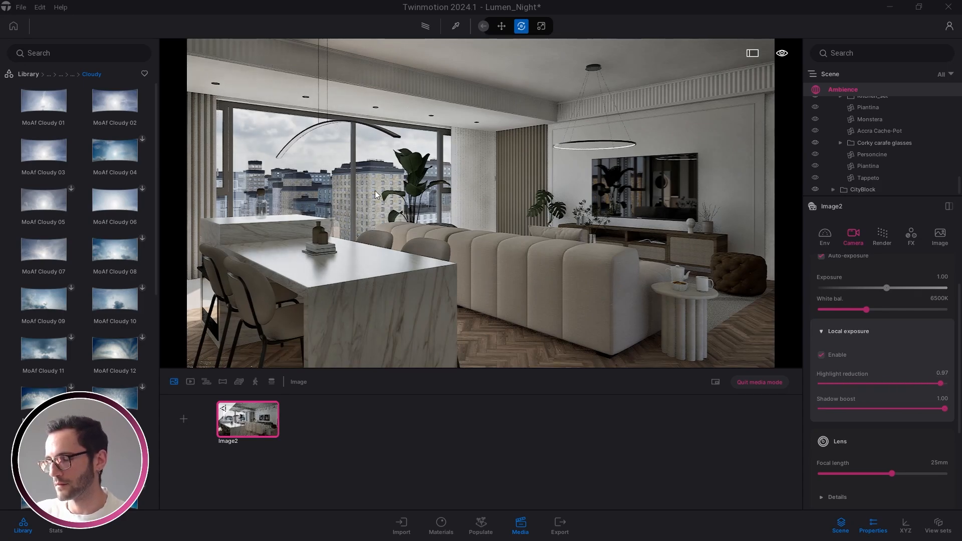
pyautogui.moveTo(934, 390)
pyautogui.mouseDown()
pyautogui.moveTo(826, 391)
pyautogui.moveTo(907, 393)
pyautogui.moveTo(841, 386)
pyautogui.moveTo(931, 384)
pyautogui.moveTo(845, 384)
pyautogui.moveTo(928, 385)
pyautogui.moveTo(873, 383)
pyautogui.moveTo(915, 384)
pyautogui.mouseUp()
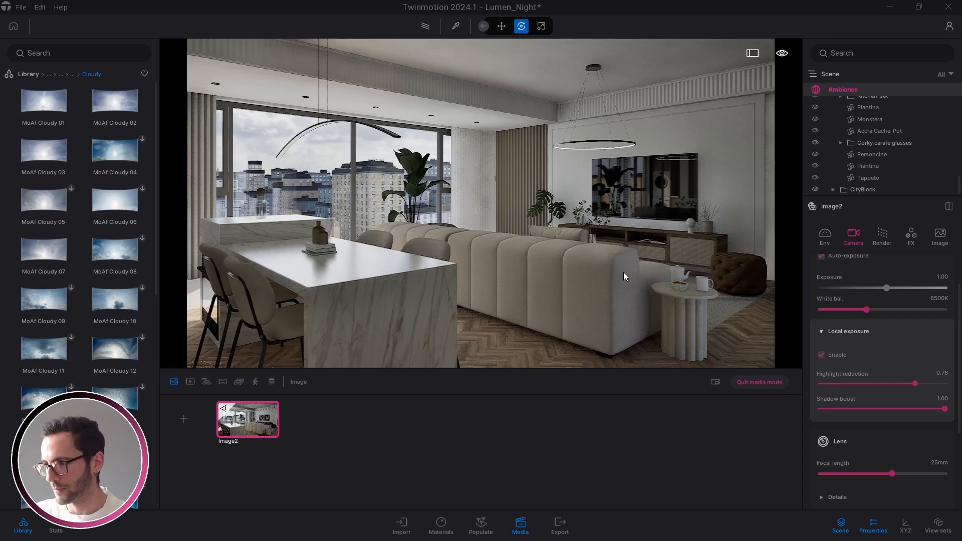
pyautogui.moveTo(915, 383); pyautogui.dragTo(937, 384)
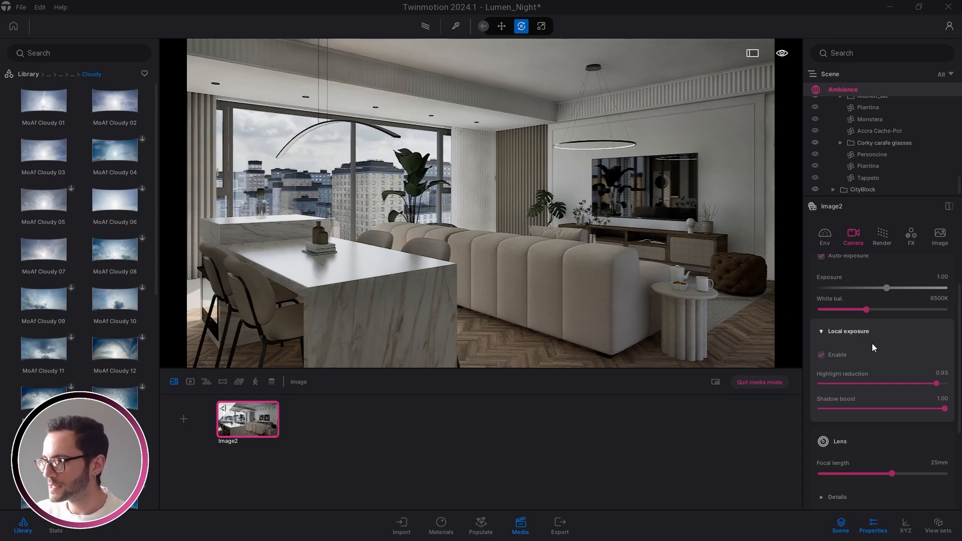
# Step: Try the image camera's exposure at 1.50 and set it to 1.75
pyautogui.scroll(2, 874, 351)
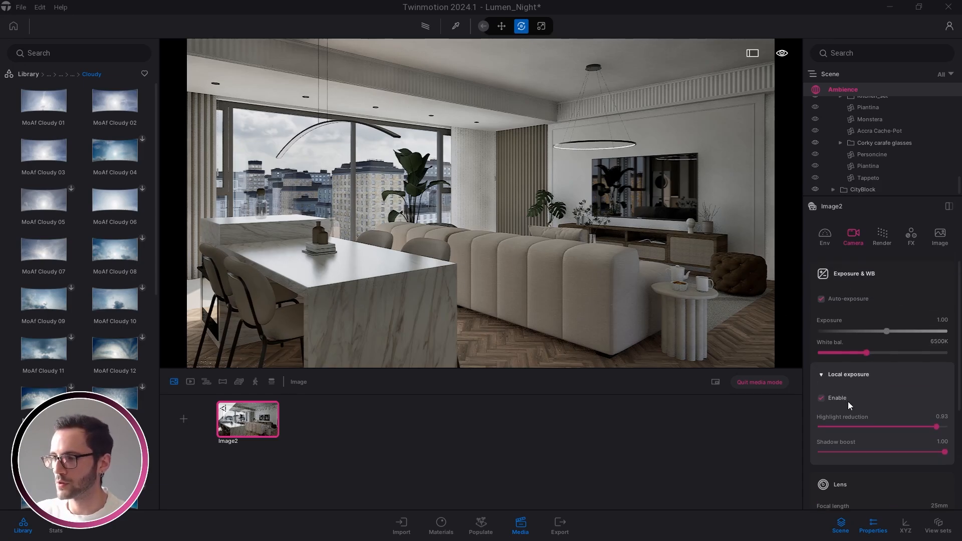
pyautogui.click(943, 320)
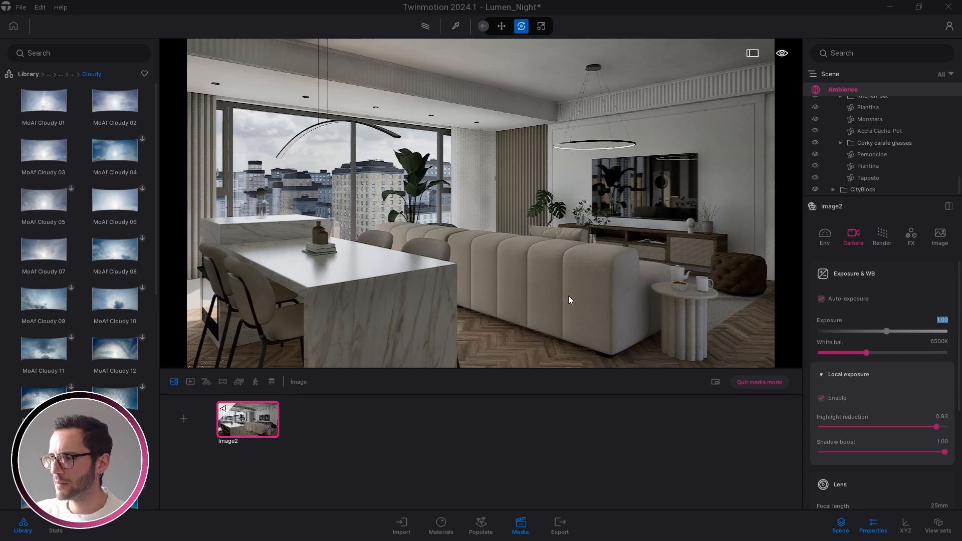
pyautogui.write('1.5')
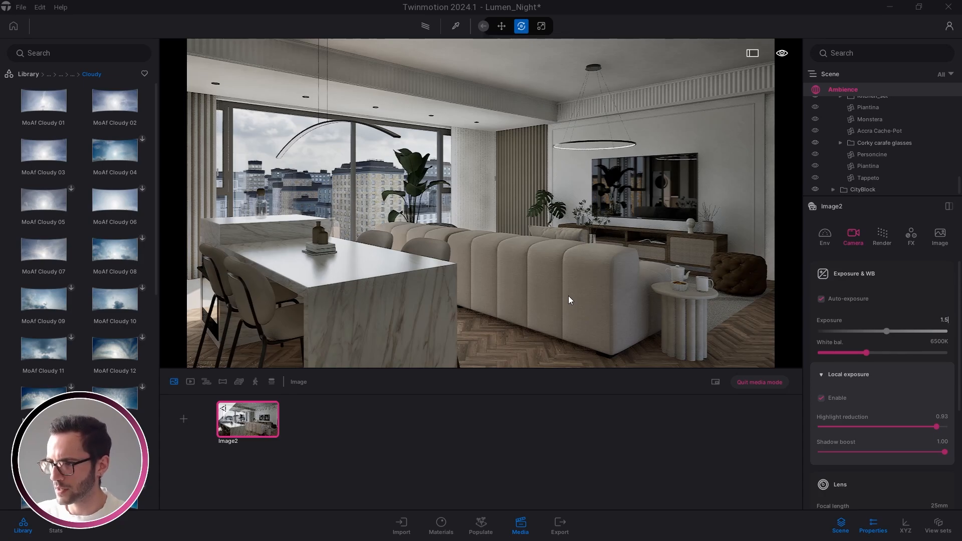
pyautogui.press('Return')
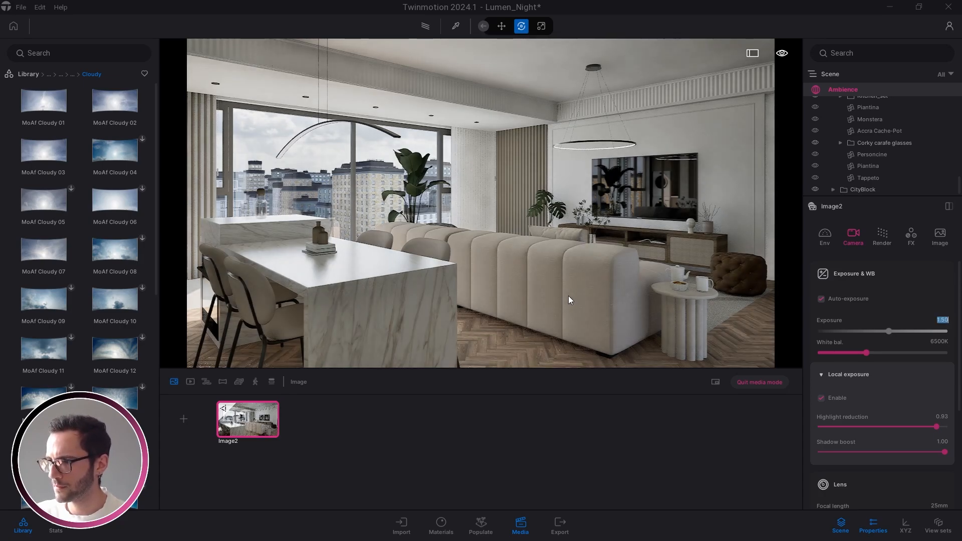
pyautogui.write('1.75')
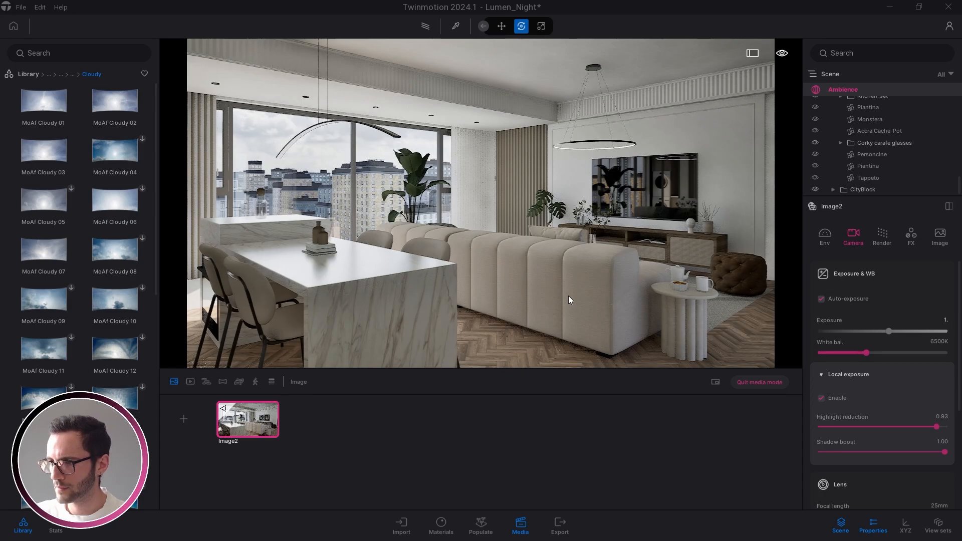
pyautogui.press('Return')
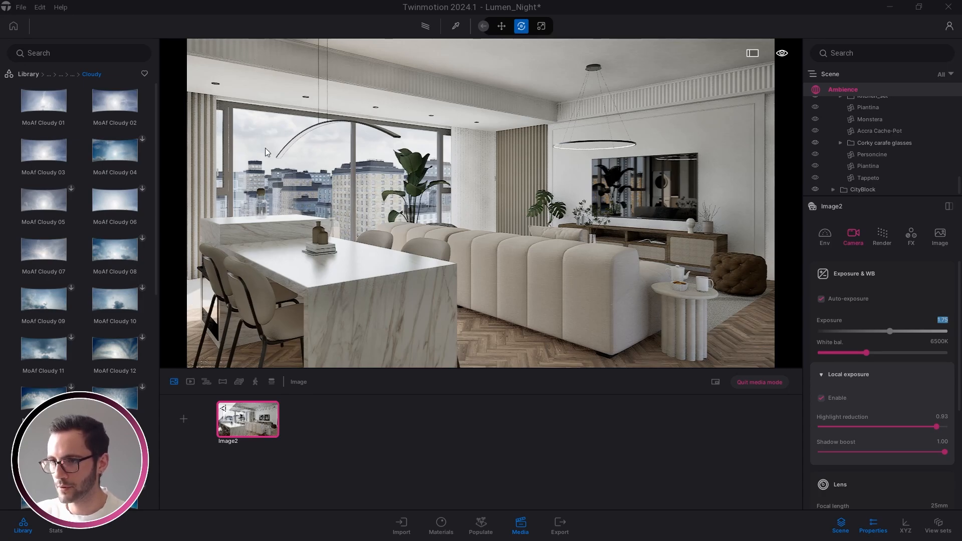
# Step: Set the image's HDRI environment intensity to 4.00
pyautogui.click(826, 236)
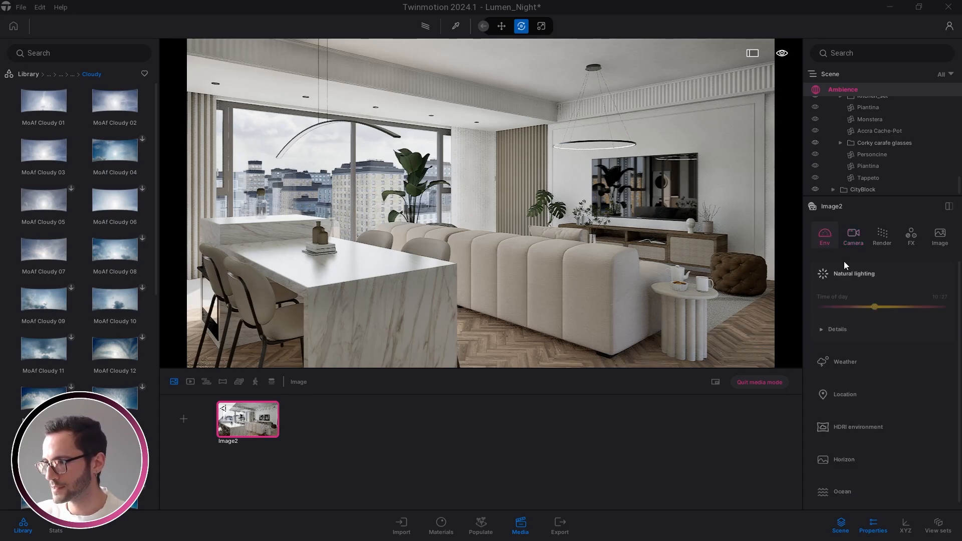
pyautogui.scroll(-2, 857, 351)
pyautogui.click(864, 416)
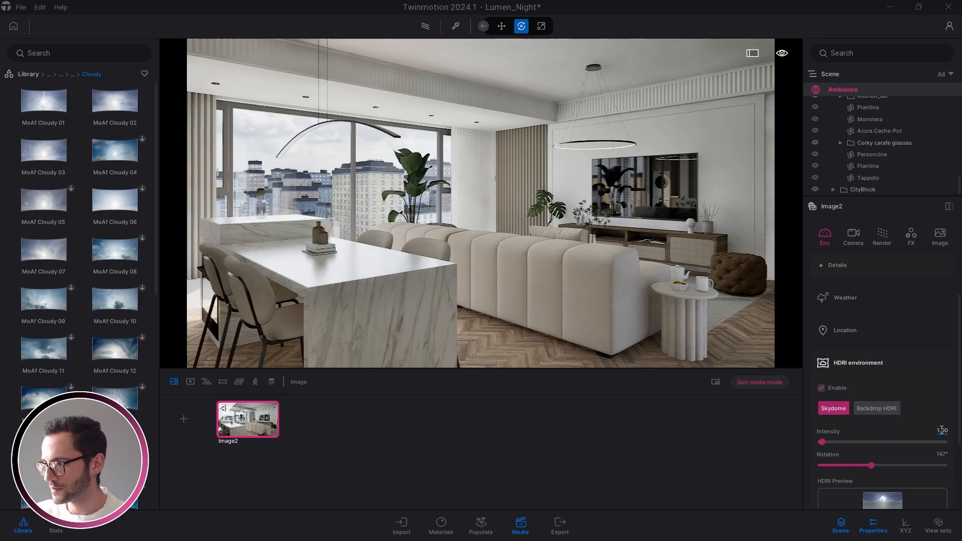
pyautogui.click(942, 431)
pyautogui.write('4')
pyautogui.press('Return')
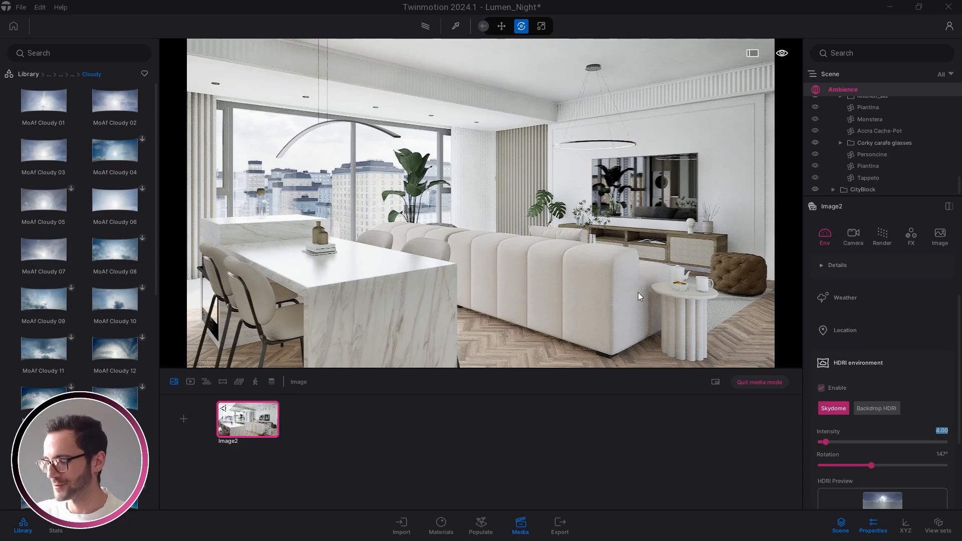
# Step: Set the image's HDRI environment intensity to 1.00 and its camera exposure to 1.50
pyautogui.write('1')
pyautogui.press('Return')
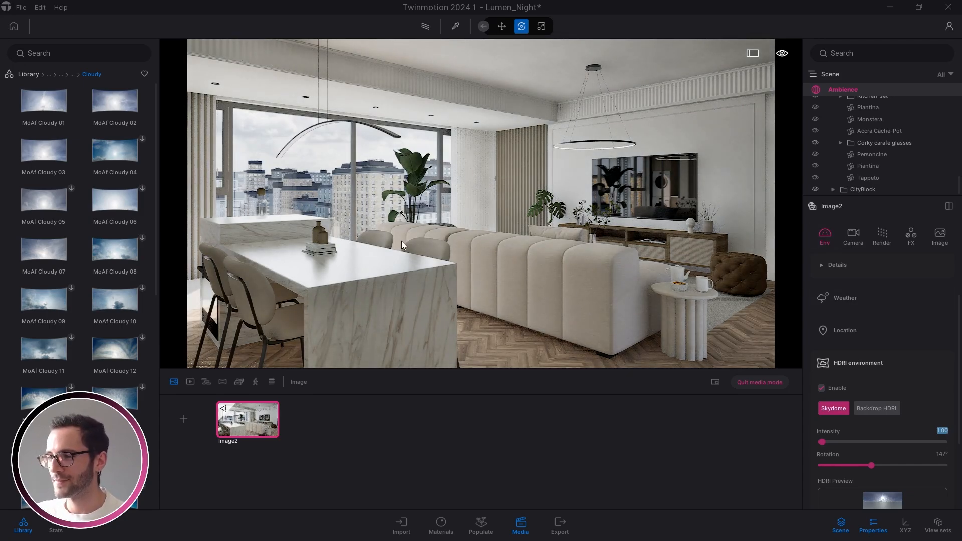
pyautogui.click(859, 238)
pyautogui.scroll(2, 918, 315)
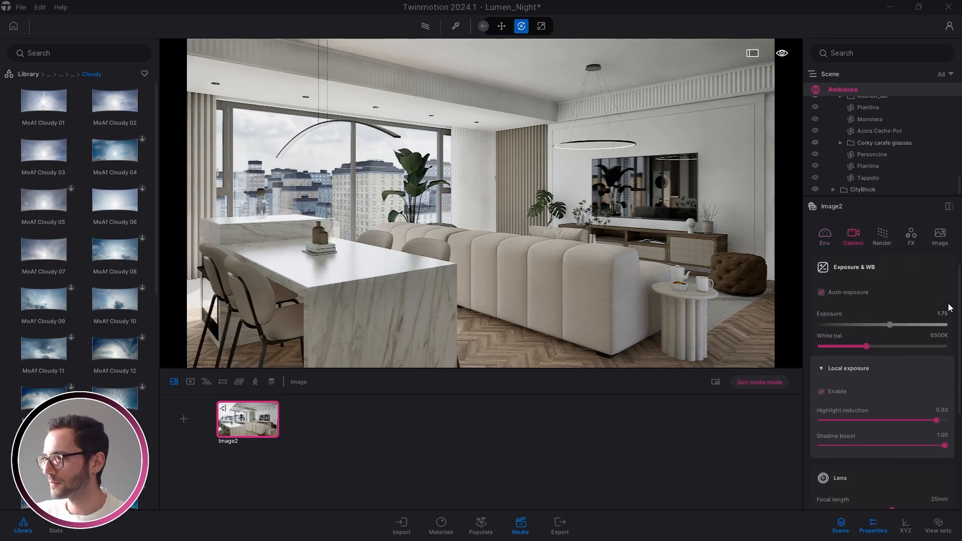
pyautogui.click(943, 314)
pyautogui.write('1.5')
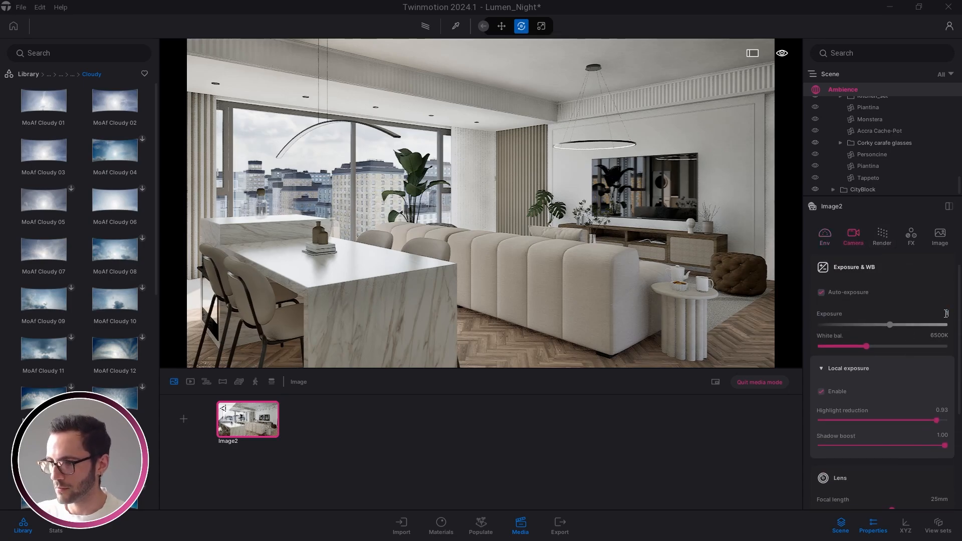
pyautogui.press('Return')
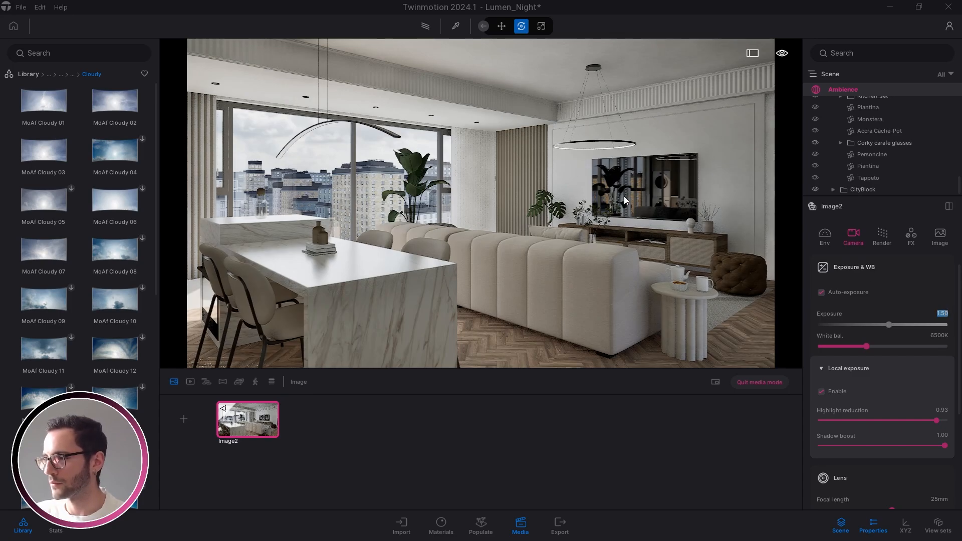
pyautogui.click(789, 308)
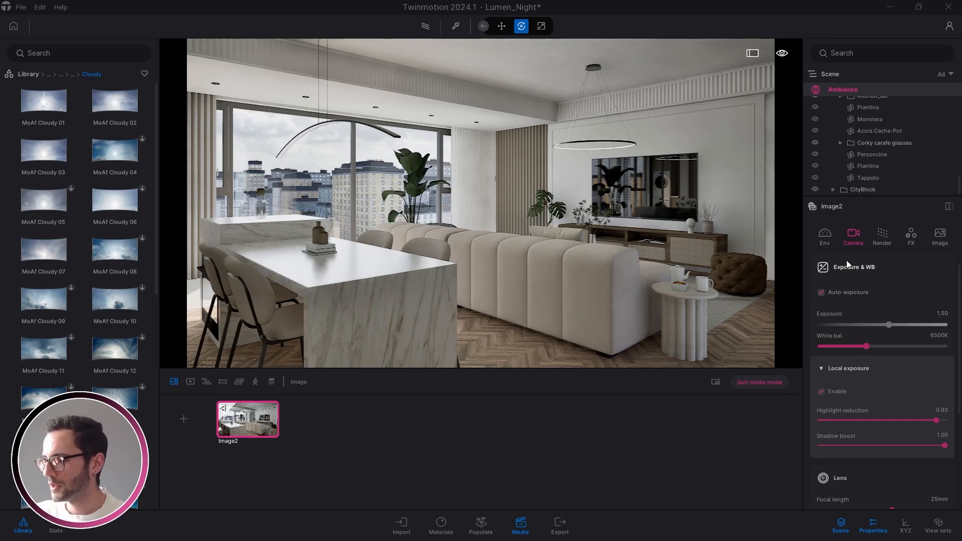
# Step: Adjust the image's color grading to a contrast of 44% and a saturation of 55%
pyautogui.click(909, 242)
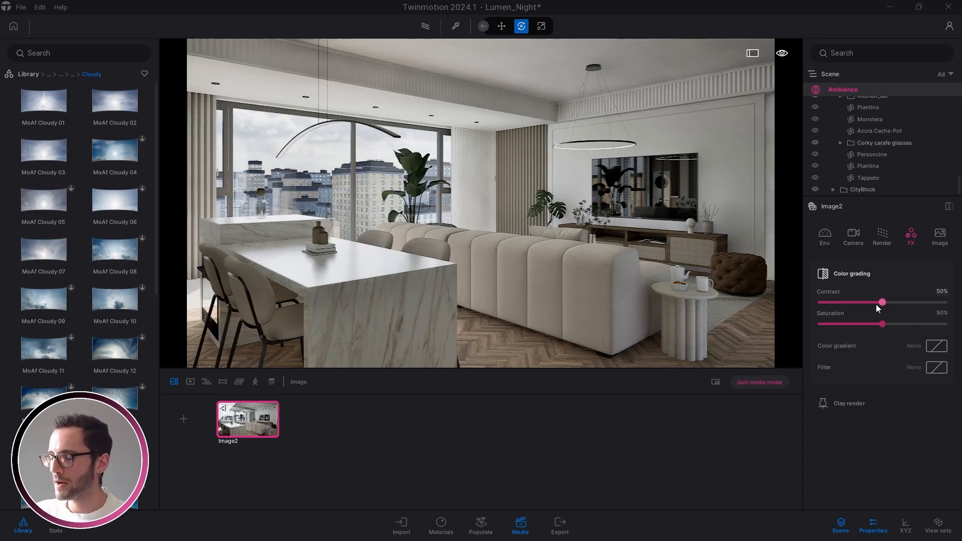
pyautogui.moveTo(878, 303)
pyautogui.mouseDown()
pyautogui.moveTo(933, 302)
pyautogui.moveTo(875, 302)
pyautogui.mouseUp()
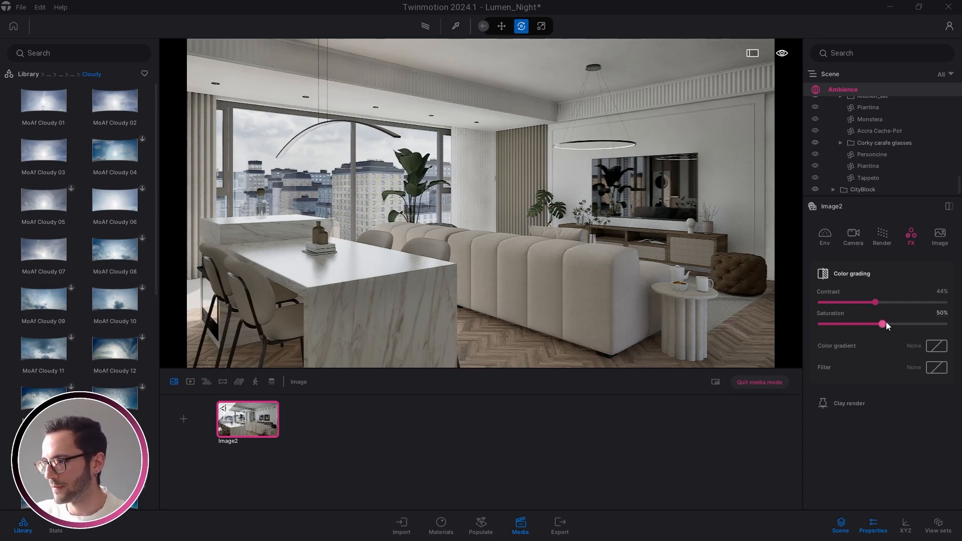
pyautogui.moveTo(883, 324); pyautogui.dragTo(889, 323)
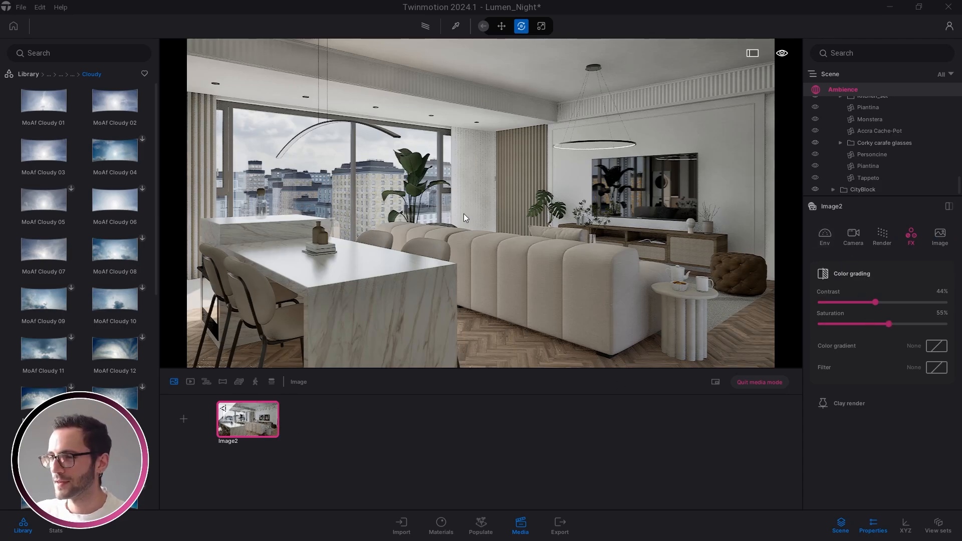
# Step: Examine the living room's lighting from a closer viewpoint around the sofa and kitchen island, ending at the saved image view
pyautogui.click(24, 524)
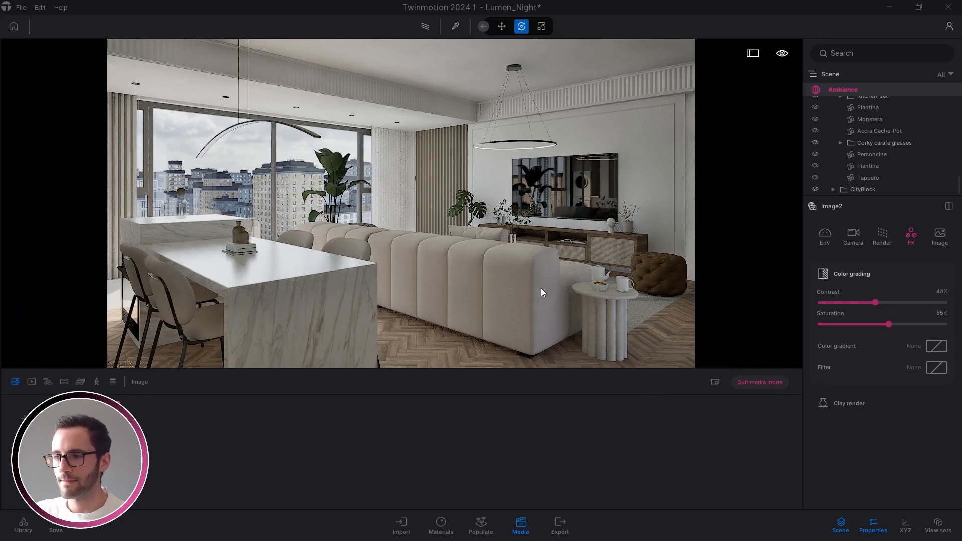
pyautogui.press('w')
pyautogui.moveTo(496, 173); pyautogui.dragTo(461, 168, button='right')
pyautogui.press('s')
pyautogui.press('a')
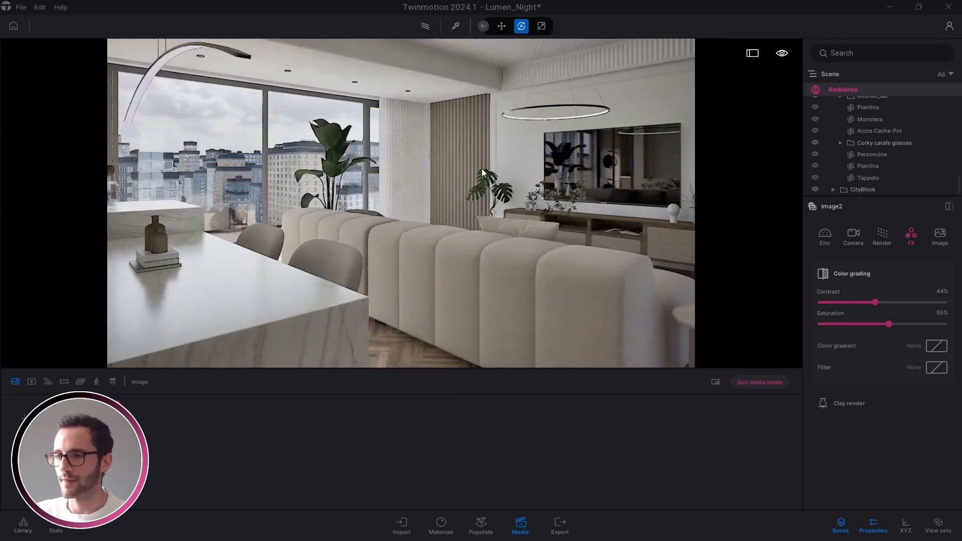
pyautogui.press('s')
pyautogui.press('a')
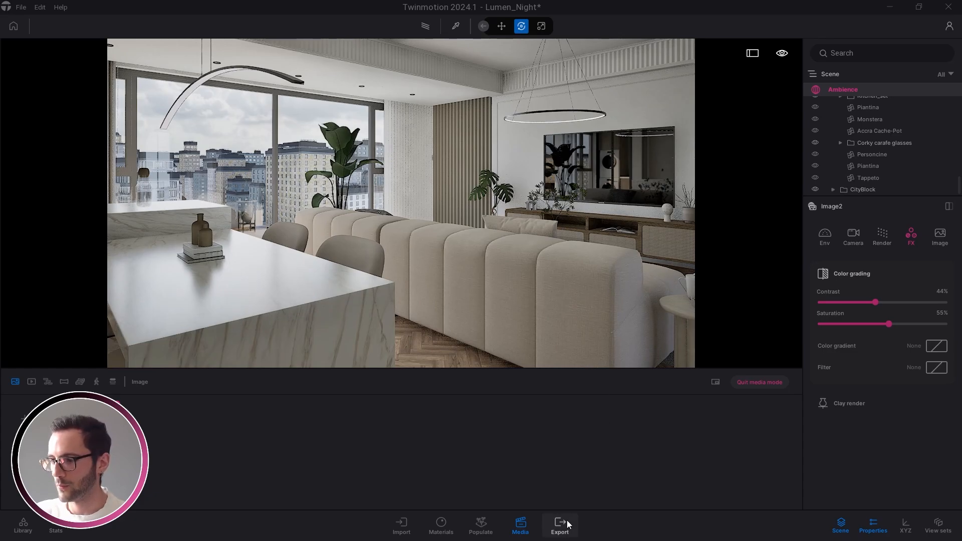
pyautogui.click(521, 526)
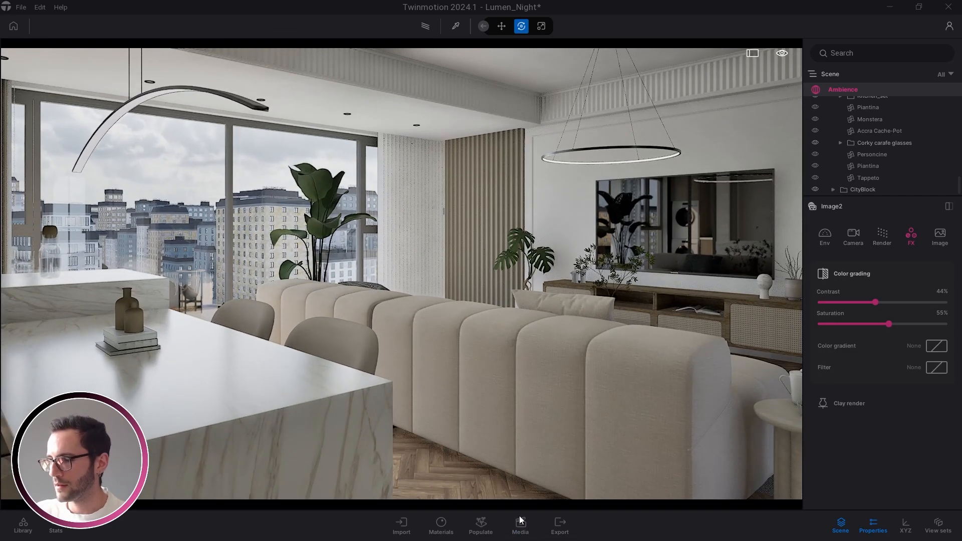
pyautogui.click(521, 526)
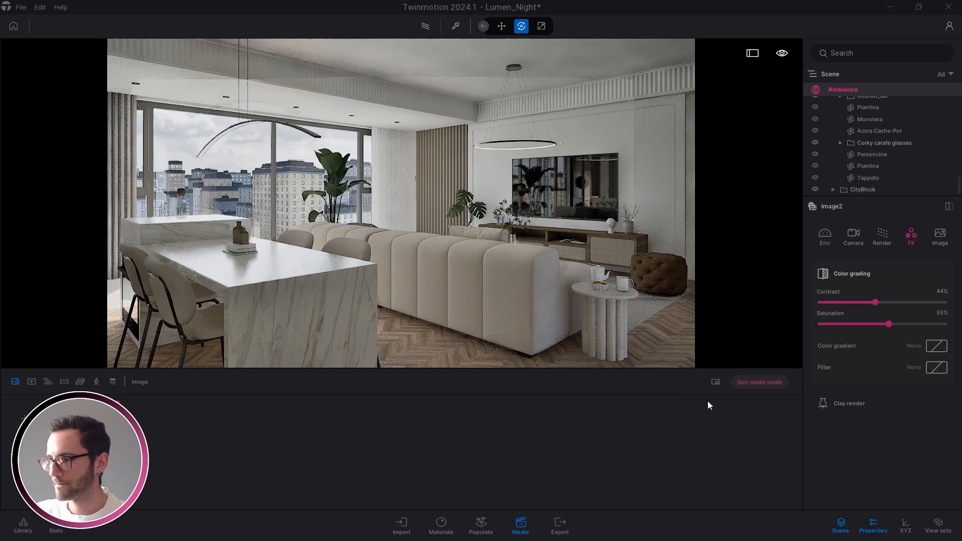
# Step: Leave the saved image view and export Image2 locally as a PNG into the Nuova cartella folder on the Desktop
pyautogui.click(750, 383)
pyautogui.click(570, 524)
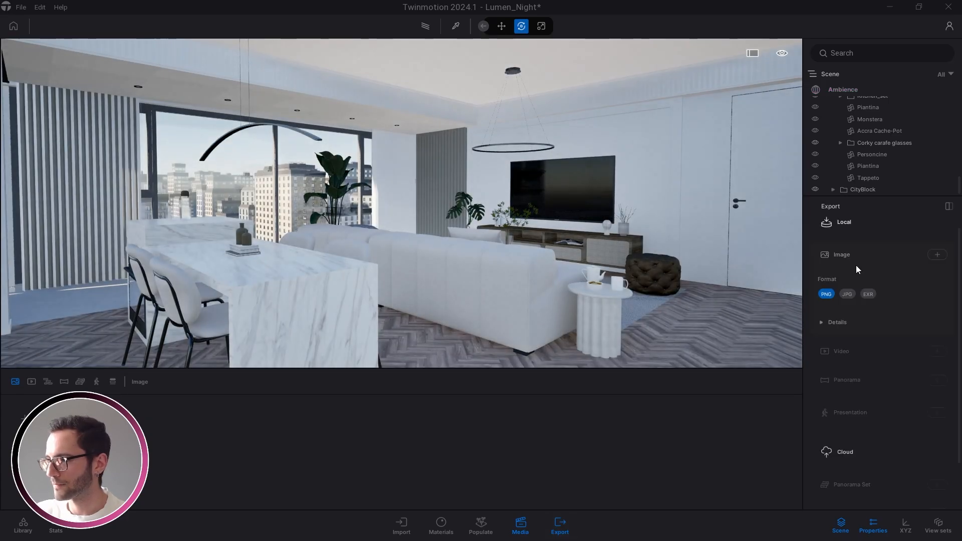
pyautogui.click(942, 263)
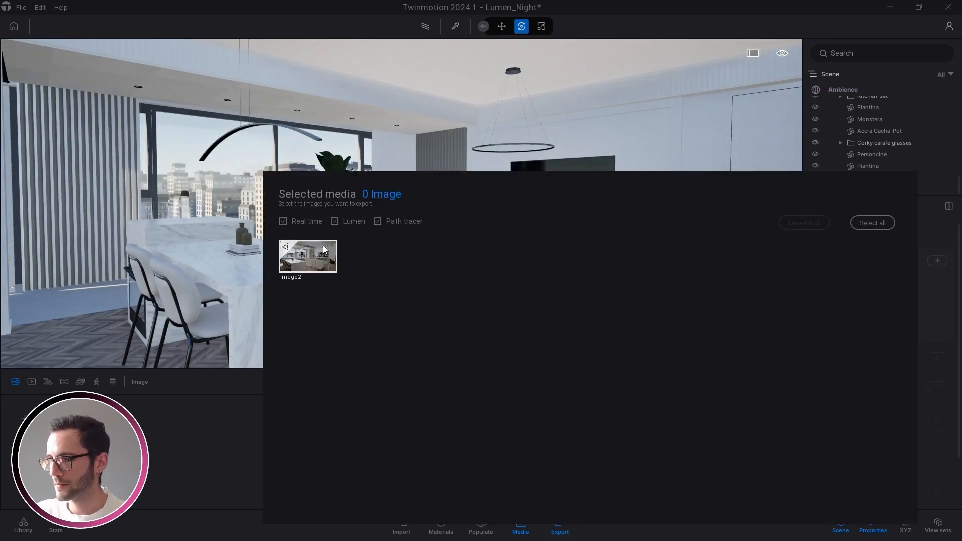
pyautogui.click(311, 267)
pyautogui.scroll(-3, 880, 383)
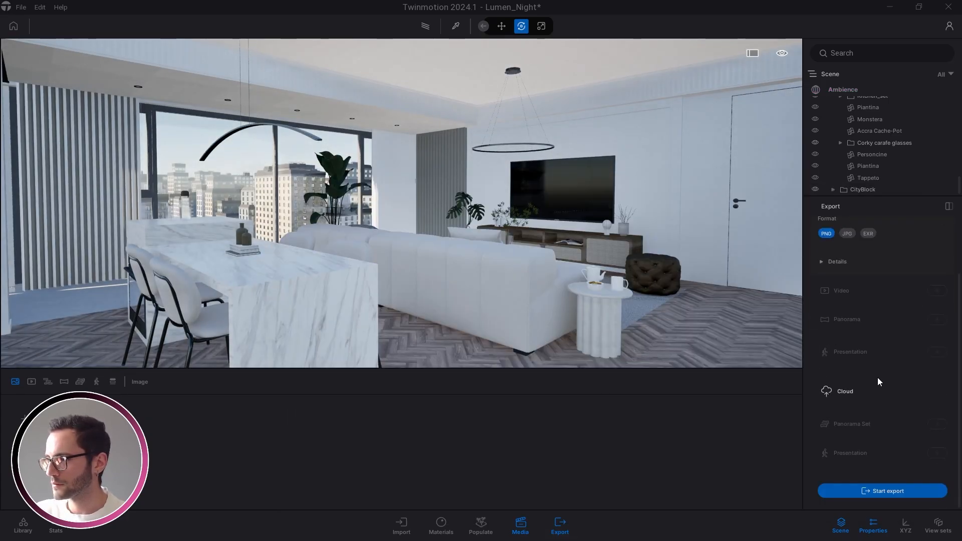
pyautogui.click(883, 490)
pyautogui.click(412, 363)
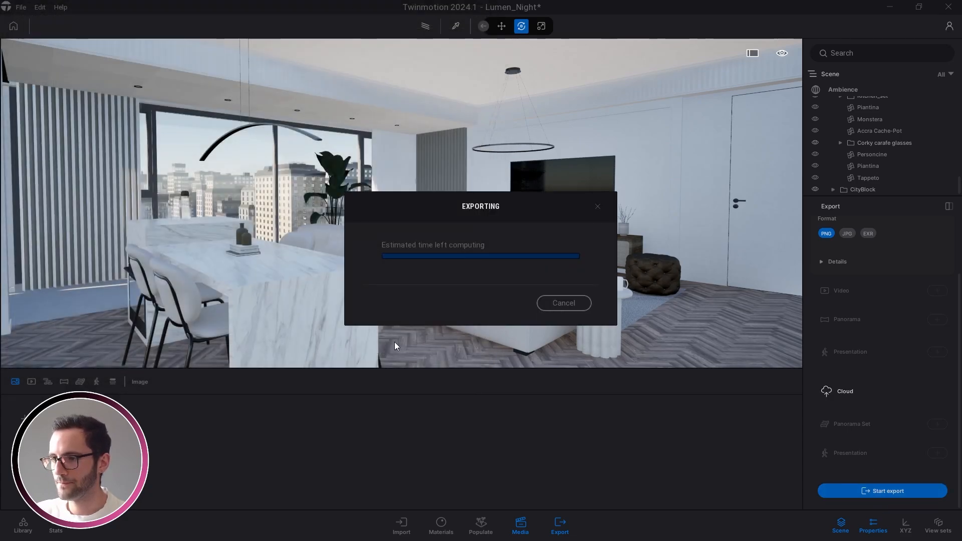
# Step: Switch to File Explorer and open the exported Image2.png from the Nuova cartella folder to review the render
pyautogui.click(22, 525)
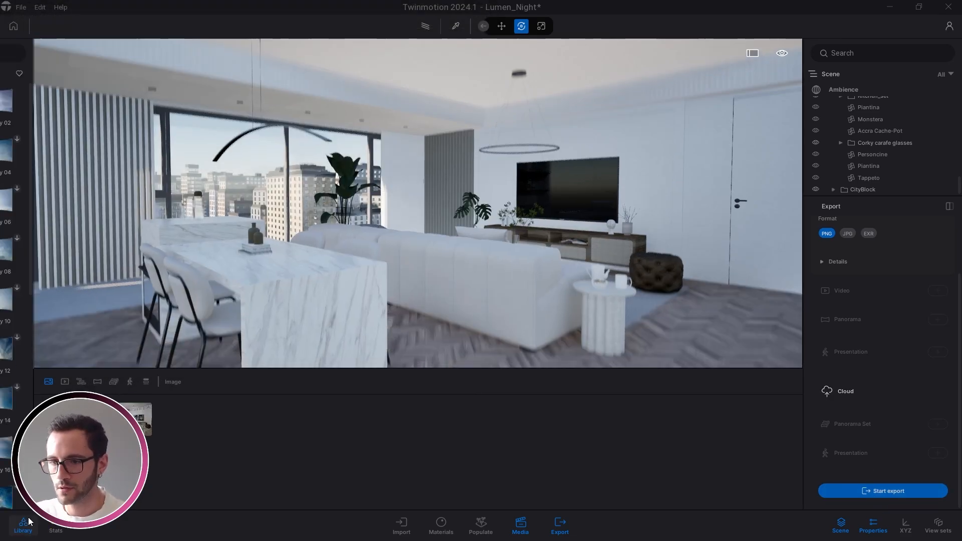
pyautogui.click(22, 75)
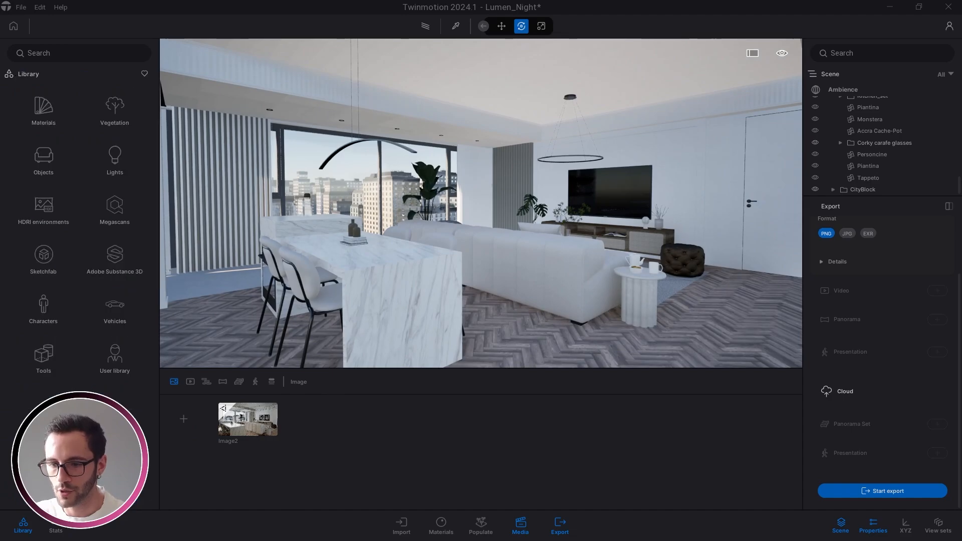
pyautogui.click(59, 527)
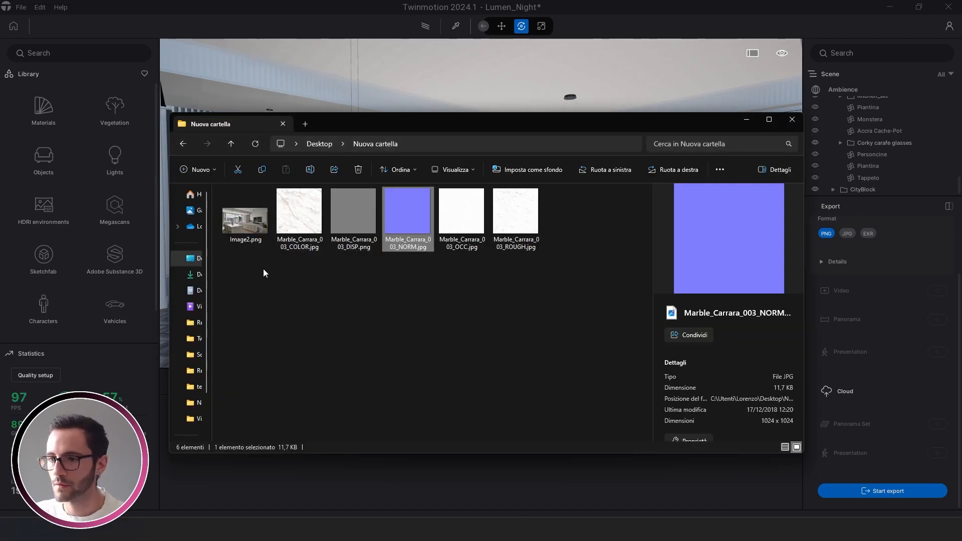
pyautogui.click(263, 269)
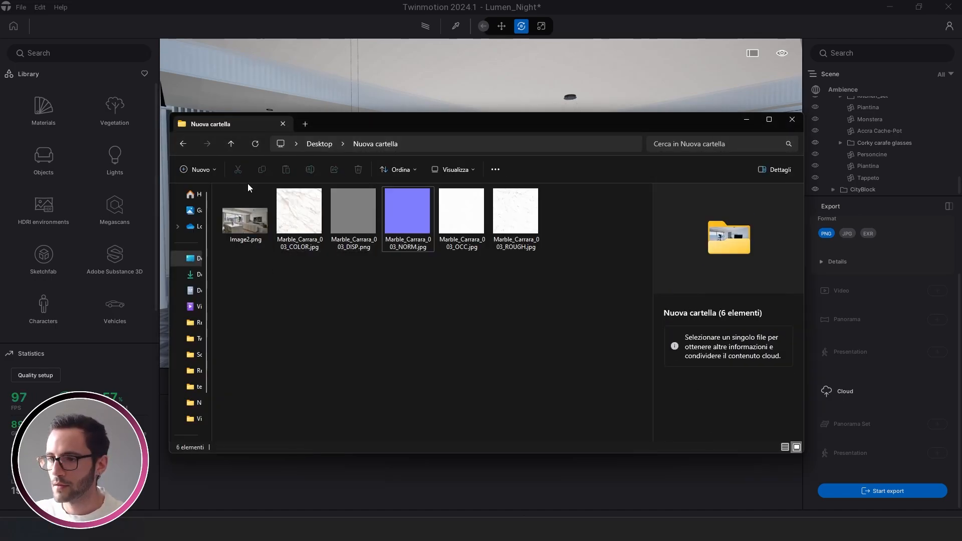
pyautogui.doubleClick(249, 223)
pyautogui.doubleClick(249, 224)
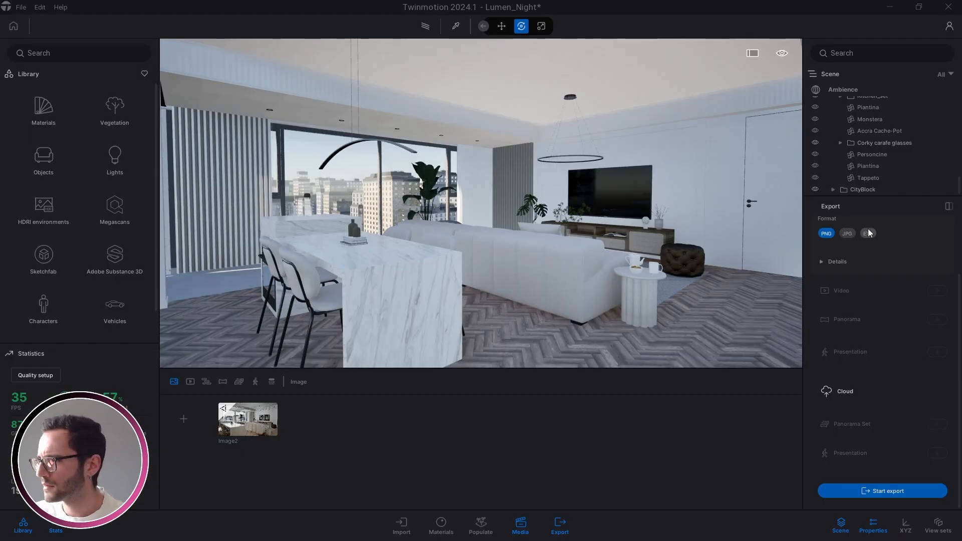
# Step: Return to the Image2 view, try its camera white balance at 7358K, and set it to 7029K
pyautogui.click(847, 90)
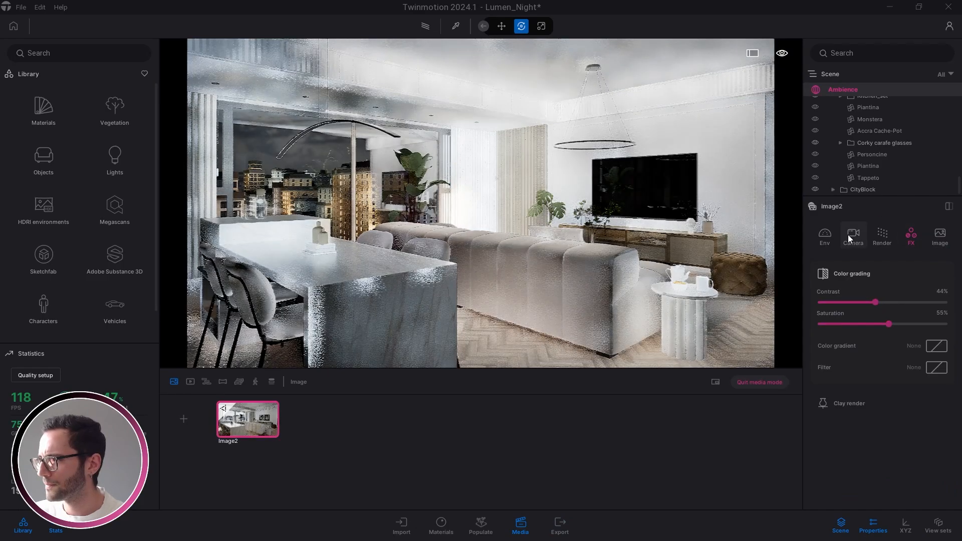
pyautogui.click(852, 235)
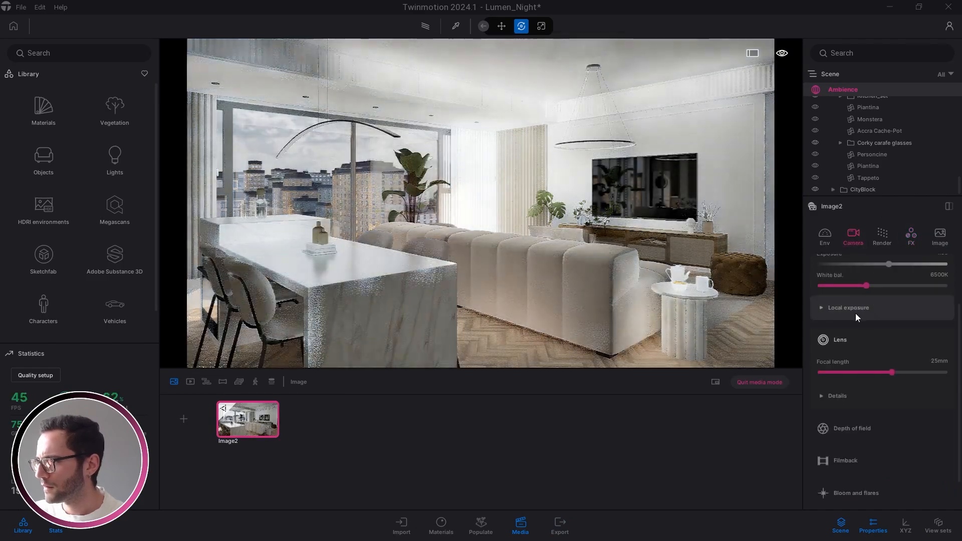
pyautogui.moveTo(868, 345); pyautogui.dragTo(875, 343)
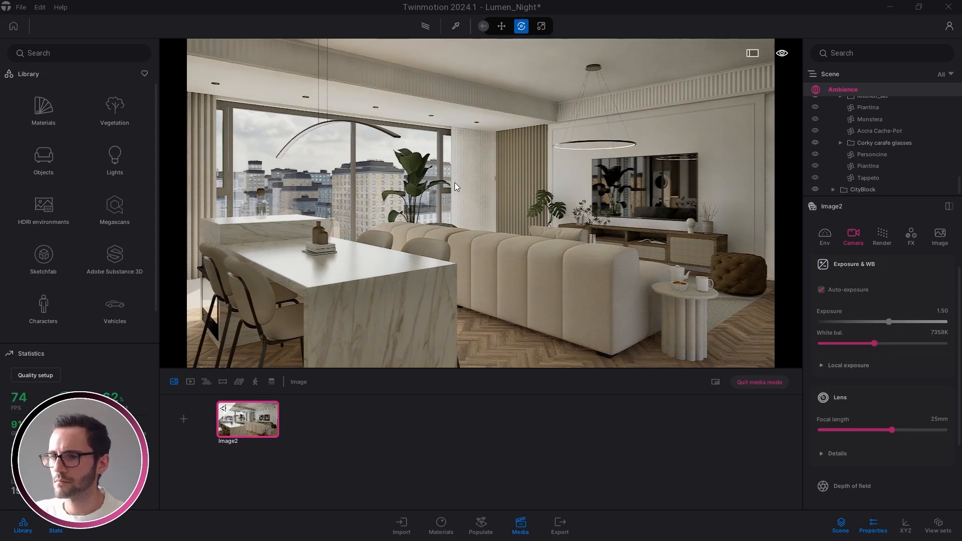
pyautogui.click(26, 526)
pyautogui.click(56, 524)
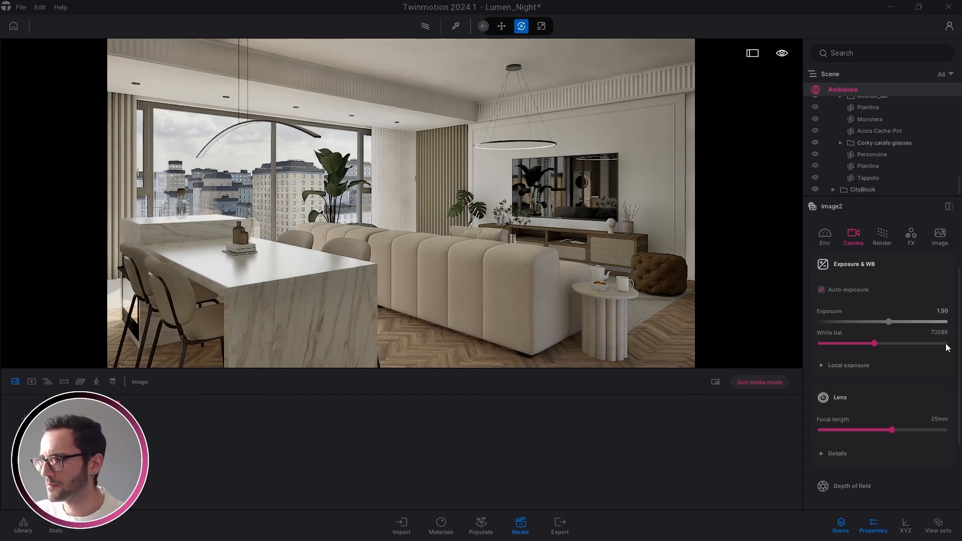
pyautogui.moveTo(874, 344); pyautogui.dragTo(872, 344)
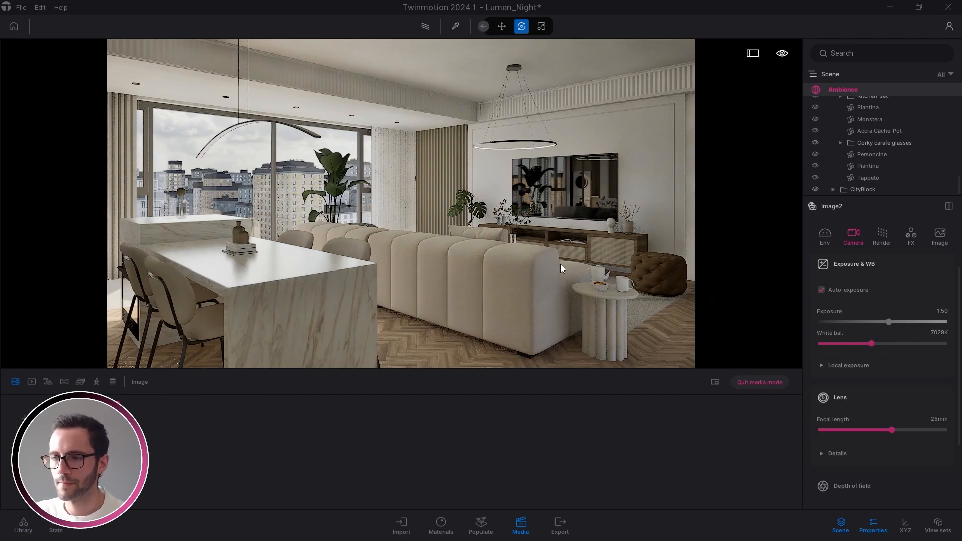
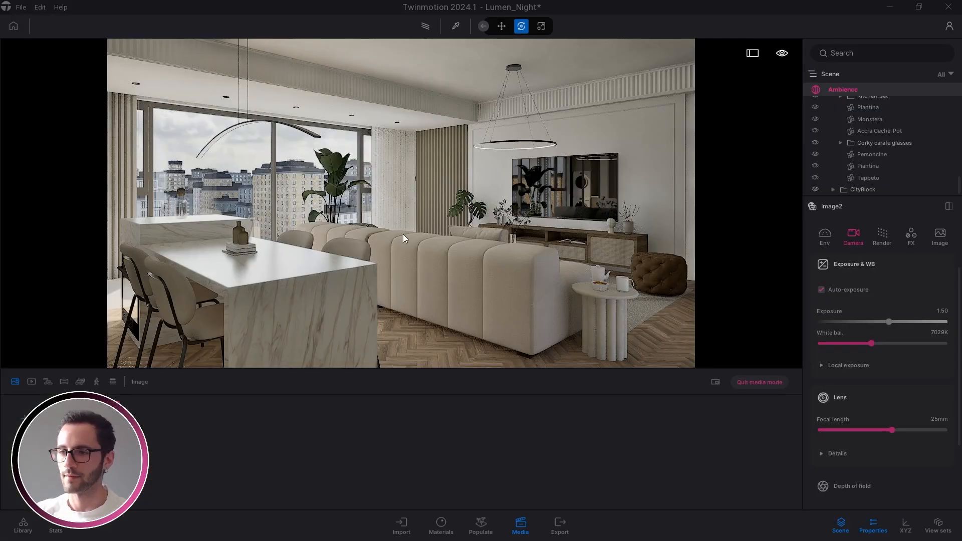
# Step: Leave the saved image view and show the library's light assets, hiding the object properties
pyautogui.click(759, 382)
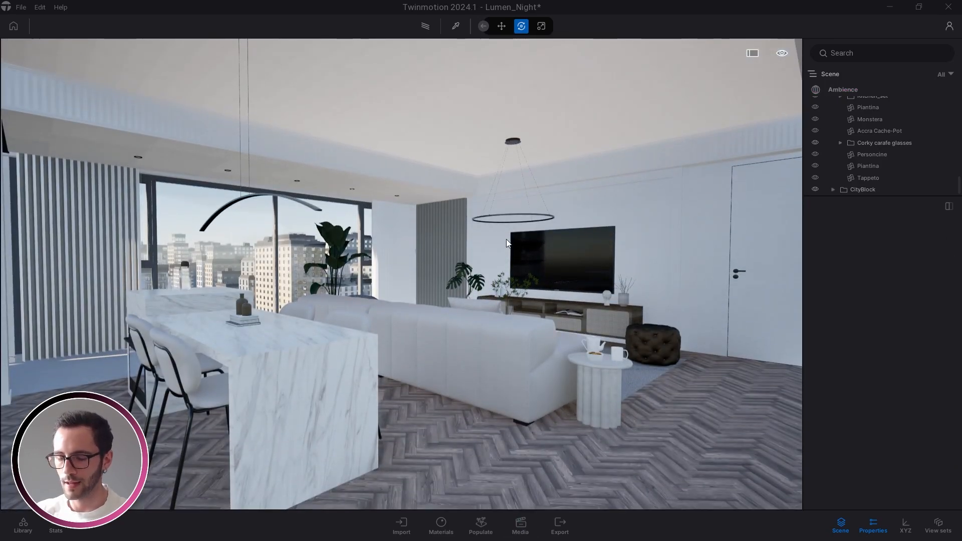
pyautogui.click(23, 524)
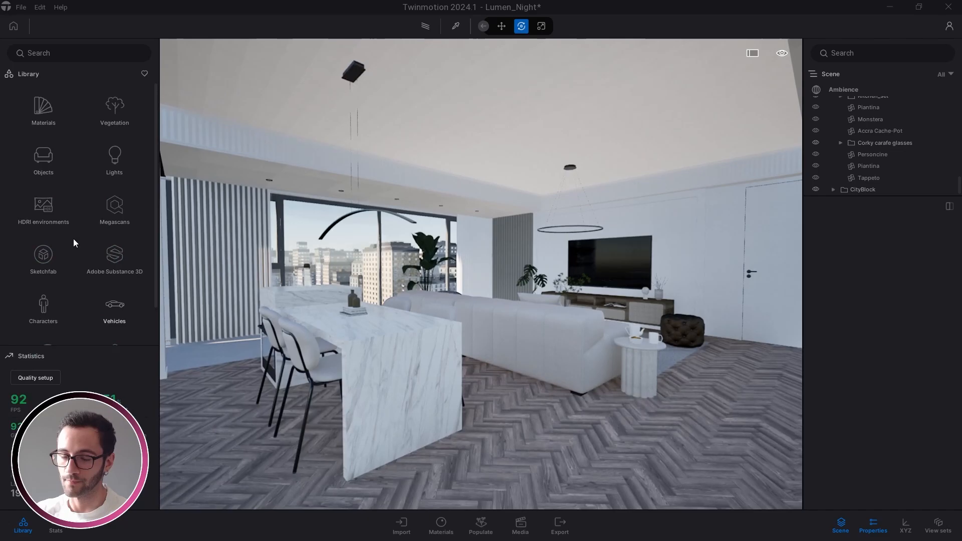
pyautogui.click(118, 162)
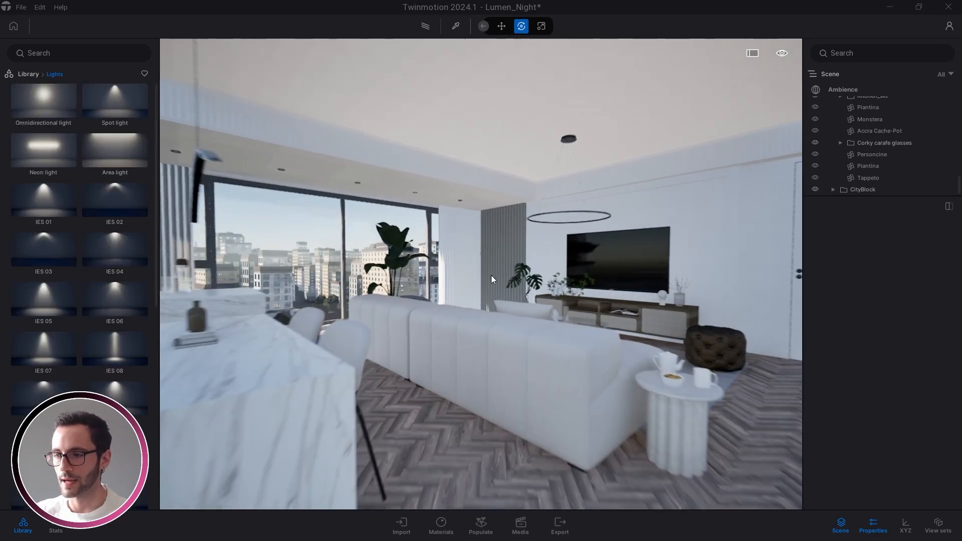
pyautogui.click(873, 526)
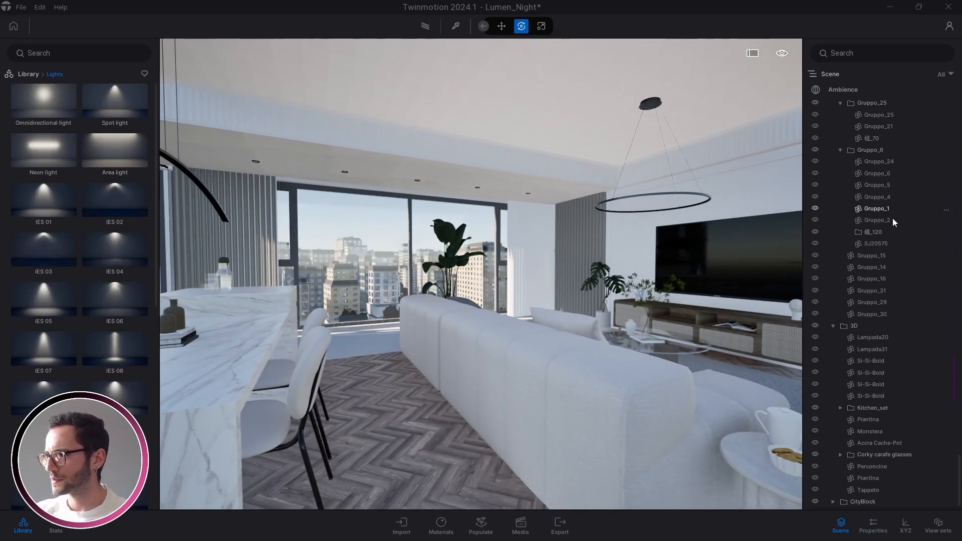
# Step: Collapse the imported model and 3D folders and create a container named Lioght under the scene graph
pyautogui.scroll(15, 872, 200)
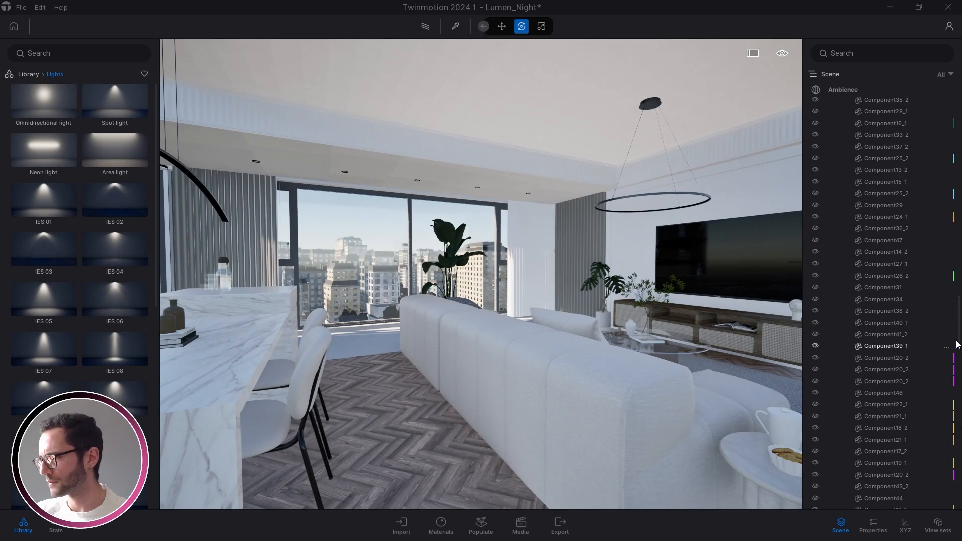
pyautogui.moveTo(960, 322); pyautogui.dragTo(943, 100)
pyautogui.click(832, 115)
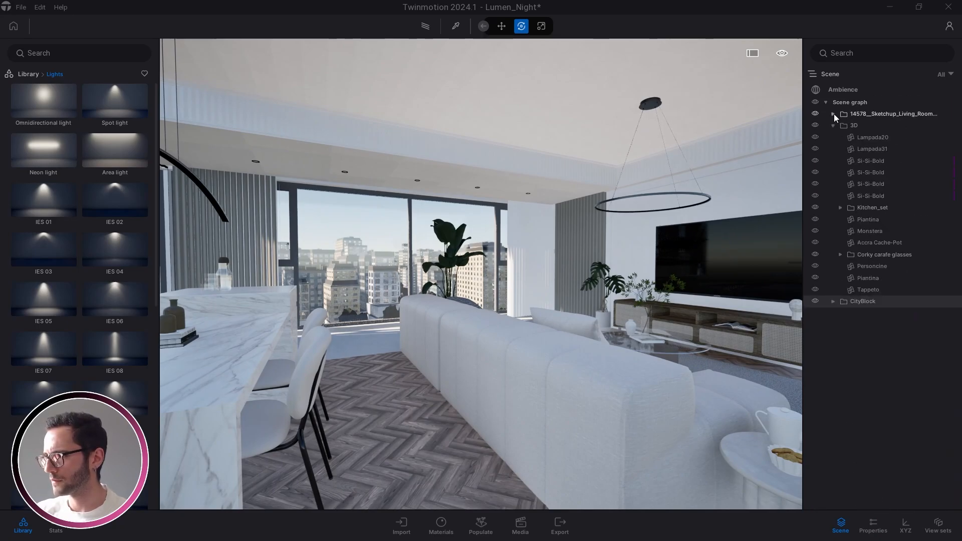
pyautogui.click(834, 126)
pyautogui.rightClick(848, 104)
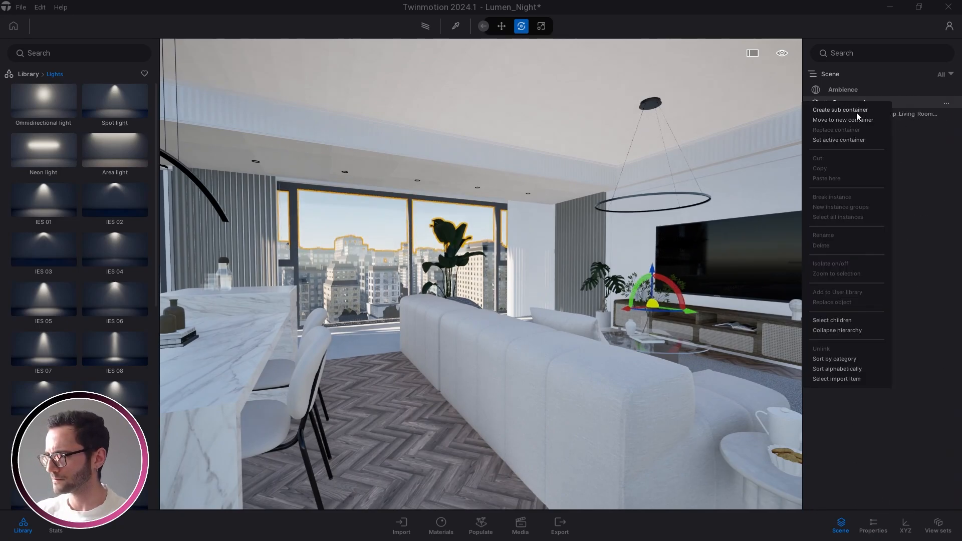
pyautogui.click(856, 112)
pyautogui.write('Lioght')
pyautogui.press('Return')
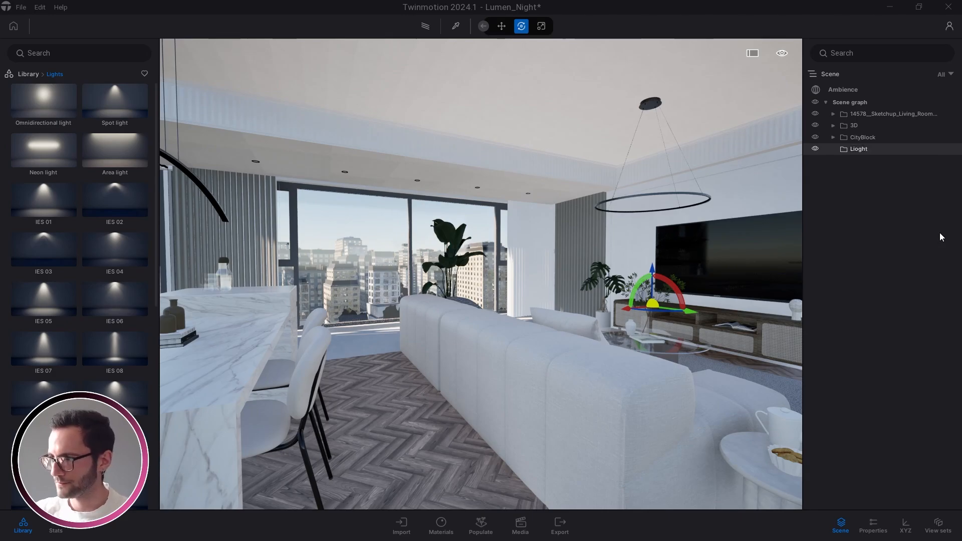
# Step: Create a sub-container named Windows inside the Lioght container
pyautogui.rightClick(840, 151)
pyautogui.click(859, 158)
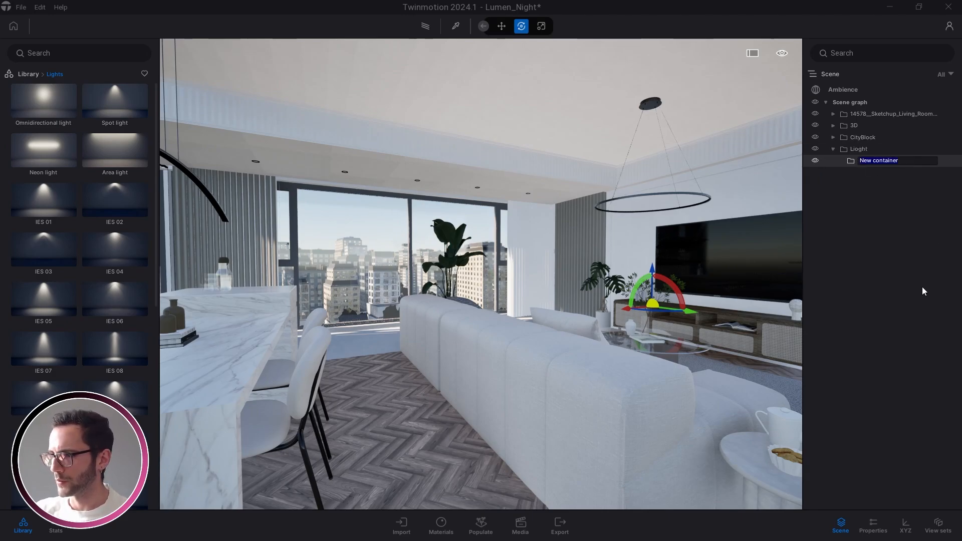
pyautogui.write('Window')
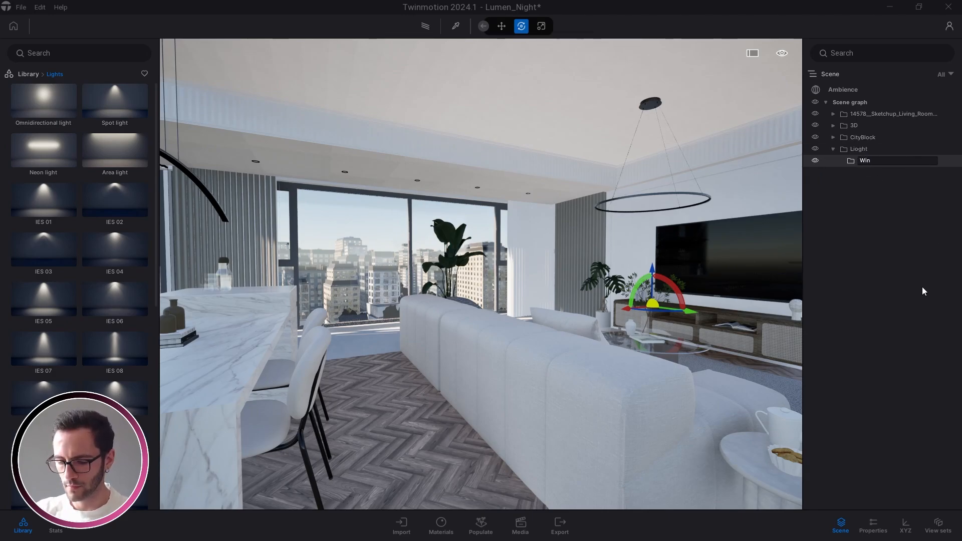
pyautogui.press('Return')
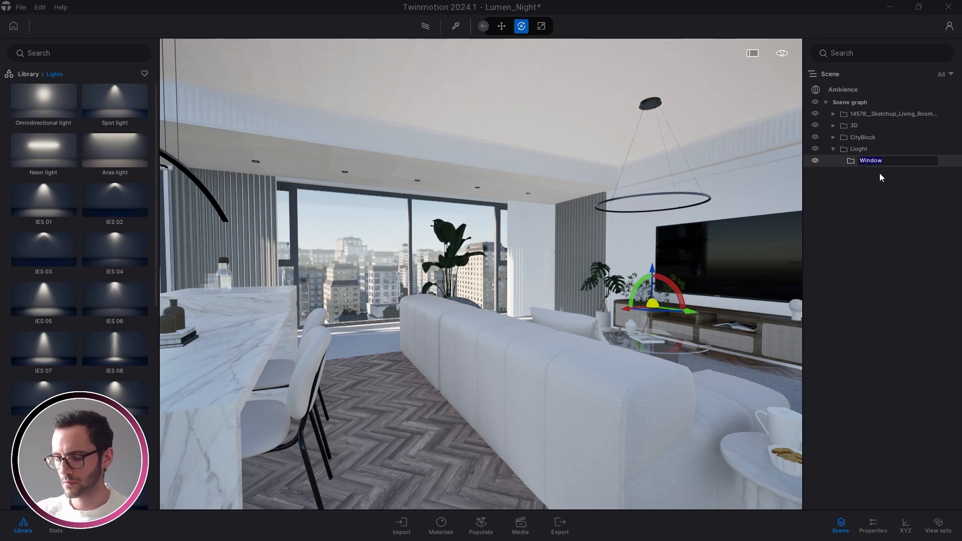
pyautogui.write('s')
pyautogui.press('Return')
# Step: Make the Windows container active and place a spot light at the recessed ceiling fixture beside the window curtain
pyautogui.click(886, 183)
pyautogui.moveTo(651, 183); pyautogui.dragTo(861, 173, button='right')
pyautogui.press('w')
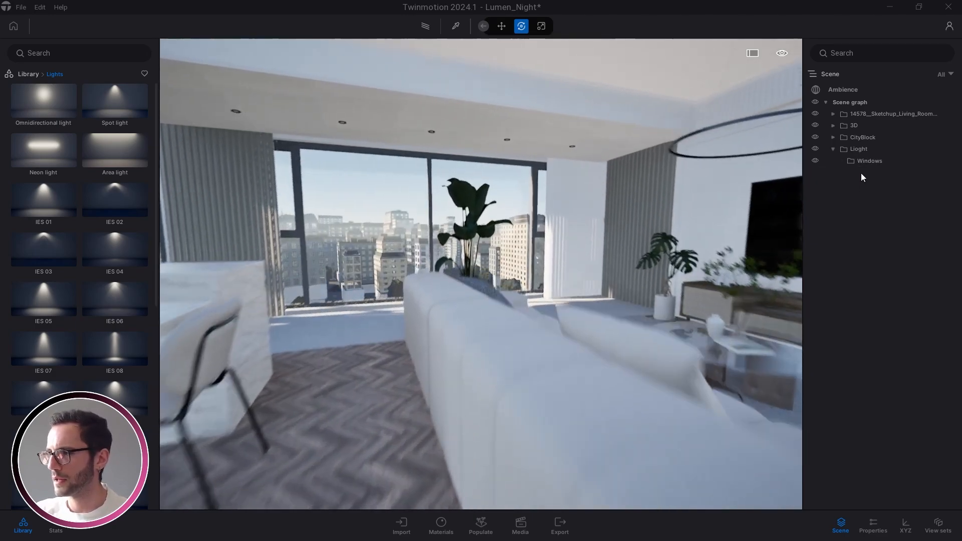
pyautogui.rightClick(860, 160)
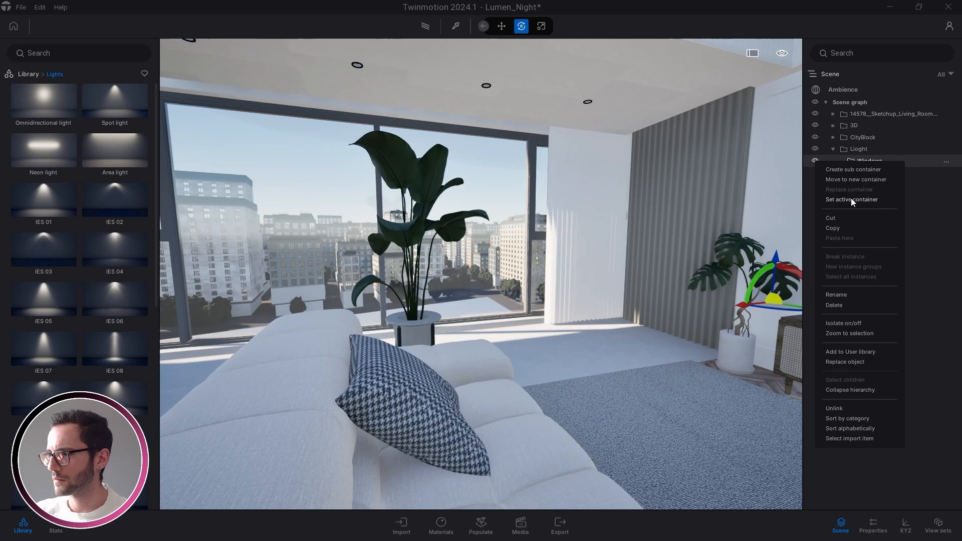
pyautogui.click(851, 199)
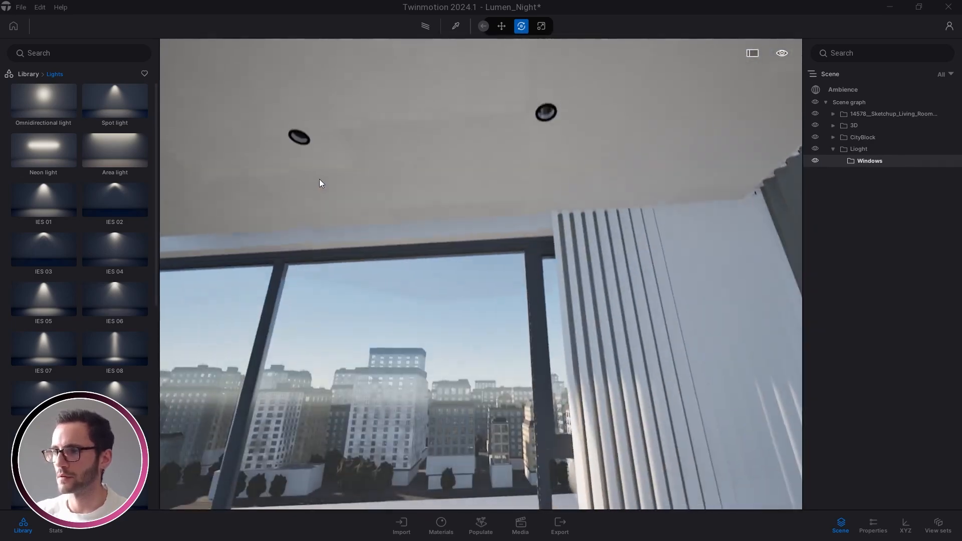
pyautogui.moveTo(126, 102); pyautogui.dragTo(543, 128)
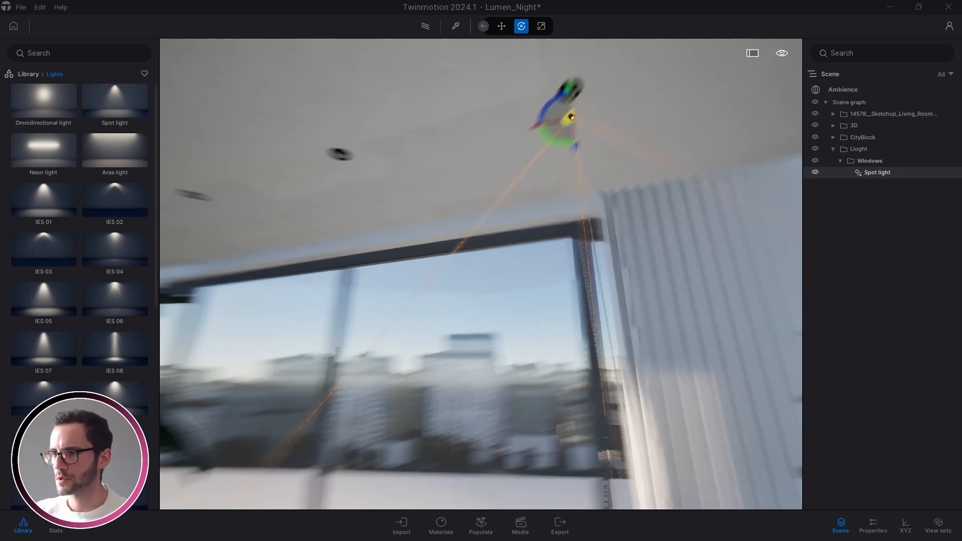
pyautogui.moveTo(542, 127); pyautogui.dragTo(351, 203, button='right')
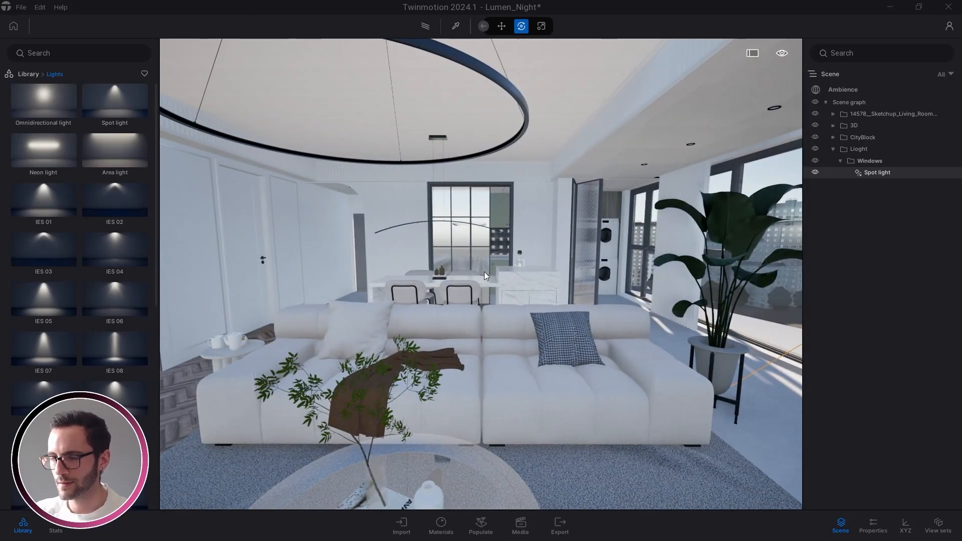
# Step: Examine the living room from the sofa towards the dining area and windows, ending at the placed spot light
pyautogui.moveTo(484, 271); pyautogui.dragTo(391, 258, button='right')
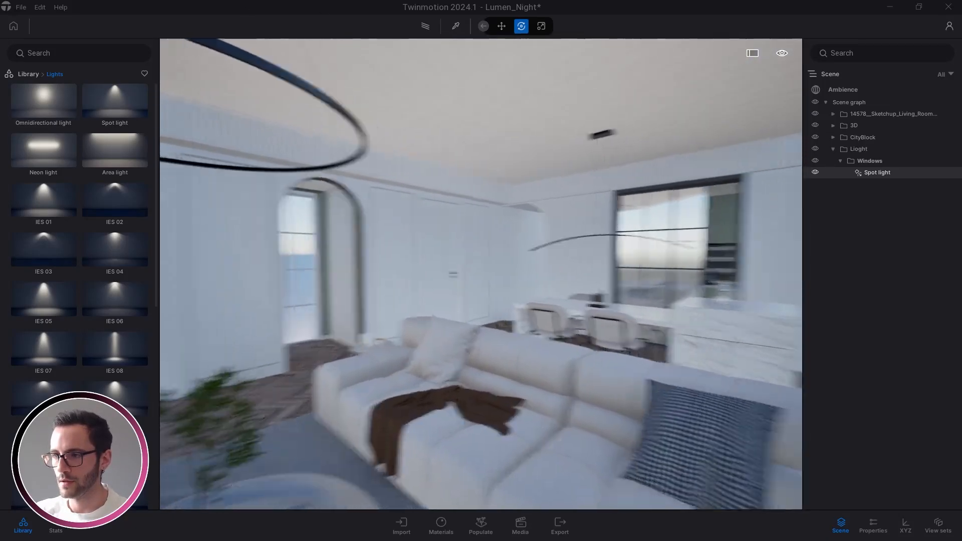
pyautogui.moveTo(301, 245); pyautogui.dragTo(381, 234, button='right')
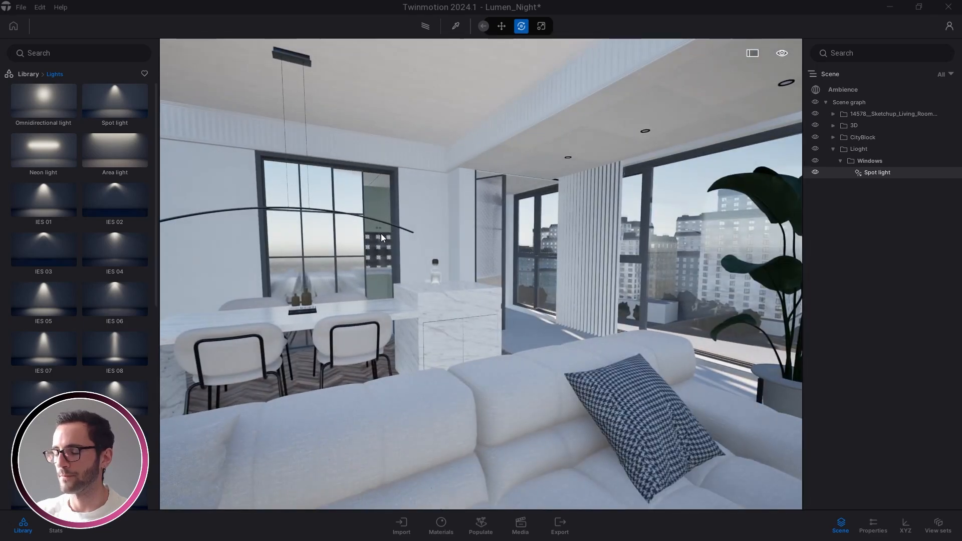
pyautogui.moveTo(471, 231); pyautogui.dragTo(366, 201, button='right')
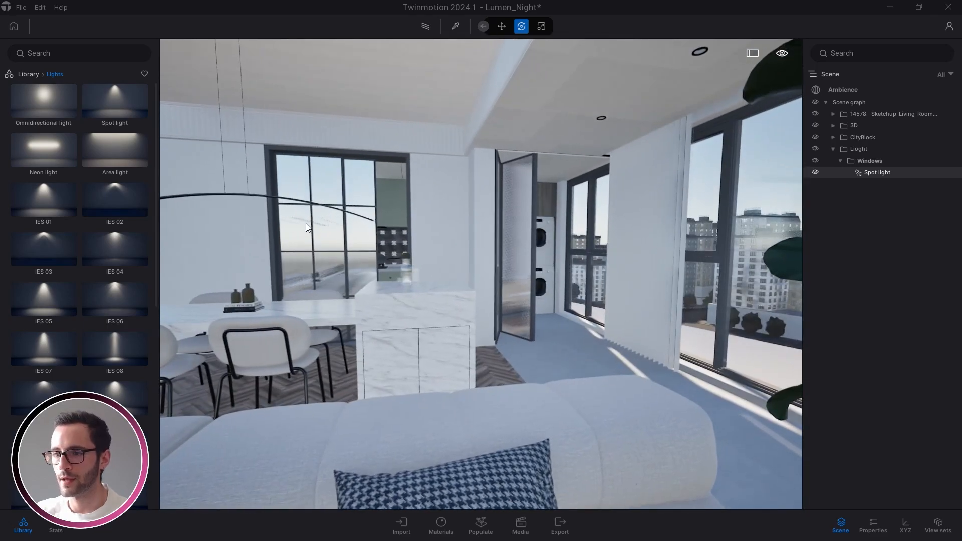
pyautogui.moveTo(387, 245); pyautogui.dragTo(476, 288, button='right')
pyautogui.press('w')
pyautogui.moveTo(481, 279); pyautogui.dragTo(486, 258)
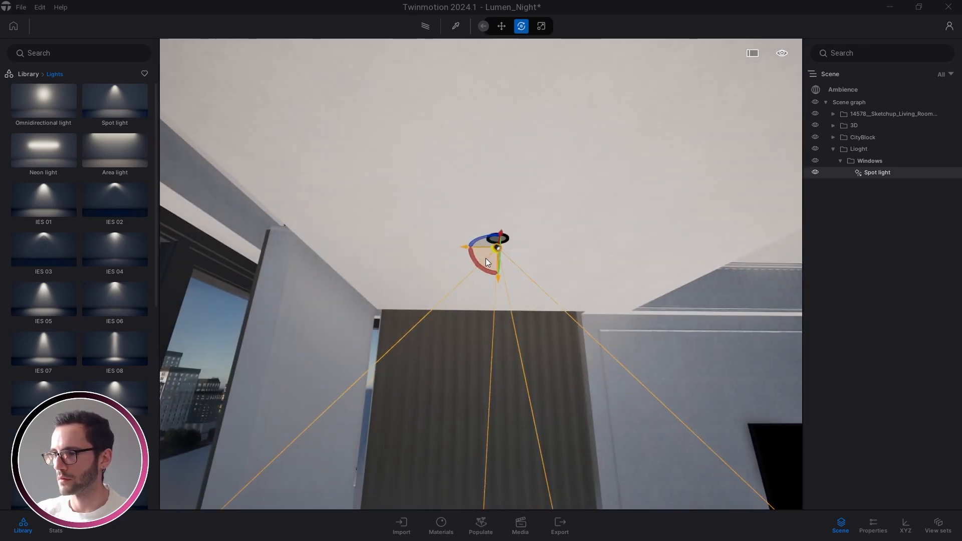
pyautogui.press('d')
pyautogui.moveTo(486, 257); pyautogui.dragTo(391, 283, button='right')
pyautogui.press('s')
pyautogui.press('a')
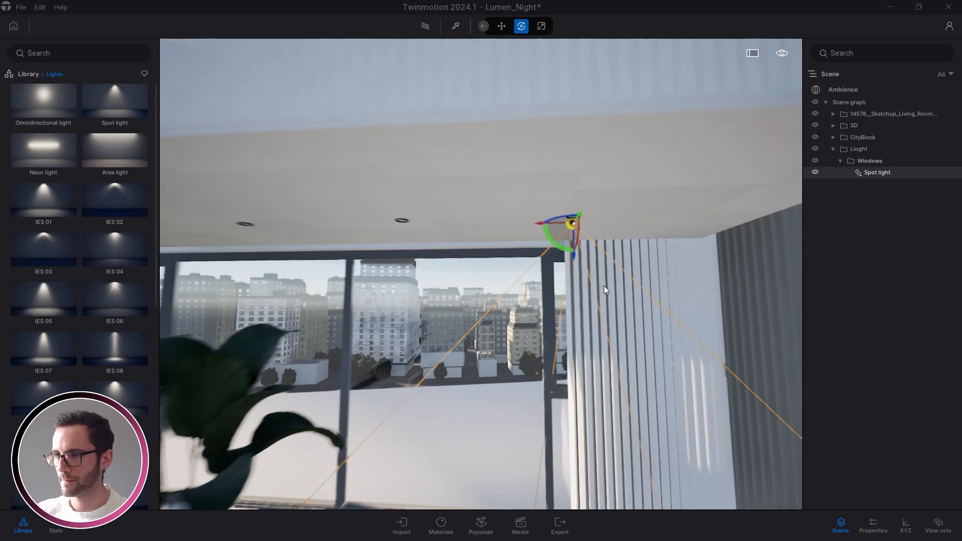
# Step: Duplicate the spot light as 4 instances spaced 1.0 m apart along the row of ceiling fixtures by the windows
pyautogui.keyDown('alt'); pyautogui.moveTo(545, 228); pyautogui.dragTo(389, 256); pyautogui.keyUp('alt')
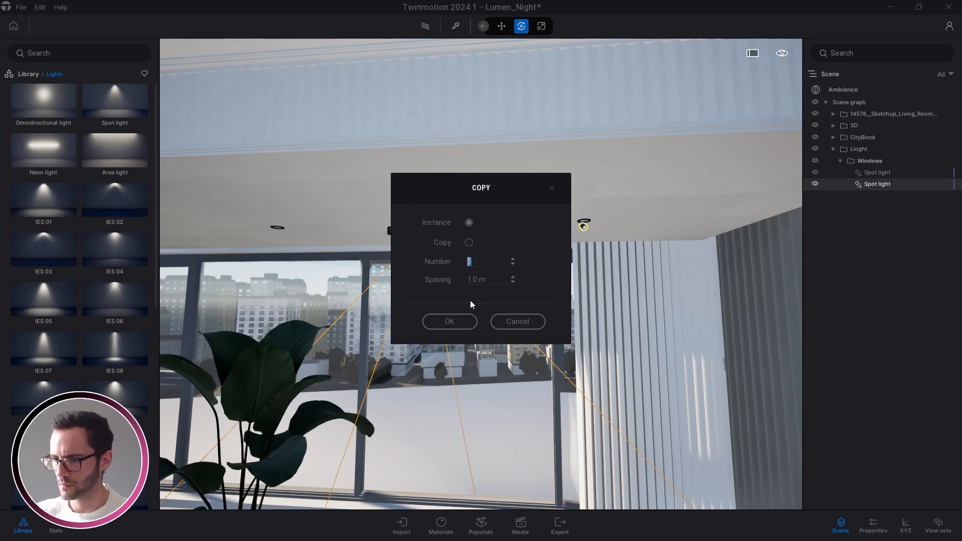
pyautogui.write('4')
pyautogui.click(460, 325)
pyautogui.moveTo(505, 307)
pyautogui.mouseDown(button='right')
pyautogui.moveTo(351, 303)
pyautogui.moveTo(501, 304)
pyautogui.mouseUp(button='right')
pyautogui.moveTo(602, 301); pyautogui.dragTo(532, 197, button='right')
pyautogui.press('Escape')
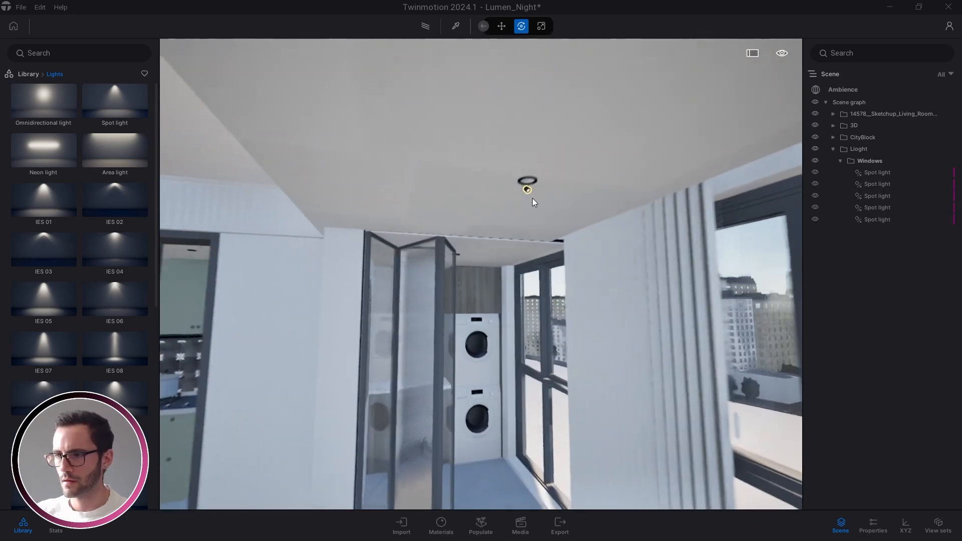
# Step: Copy the end spot light as one instance 3.3 m away and align it with the first ceiling fixture in the laundry area
pyautogui.click(531, 179)
pyautogui.keyDown('alt'); pyautogui.moveTo(528, 174); pyautogui.dragTo(474, 273); pyautogui.keyUp('alt')
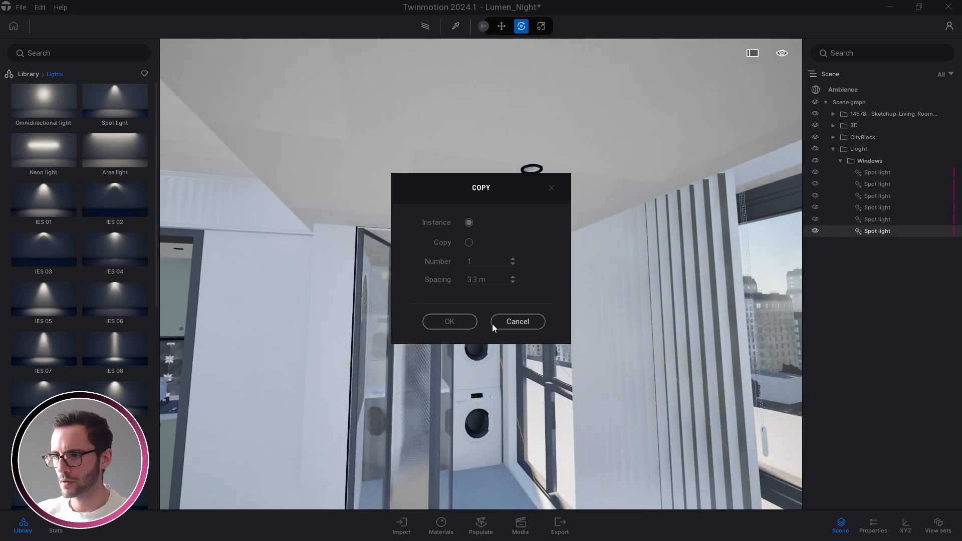
pyautogui.click(451, 322)
pyautogui.moveTo(495, 302); pyautogui.dragTo(440, 223, button='right')
pyautogui.press('v')
pyautogui.moveTo(510, 255); pyautogui.dragTo(451, 306, button='right')
pyautogui.moveTo(450, 307); pyautogui.dragTo(447, 272)
pyautogui.moveTo(447, 273); pyautogui.dragTo(491, 263, button='right')
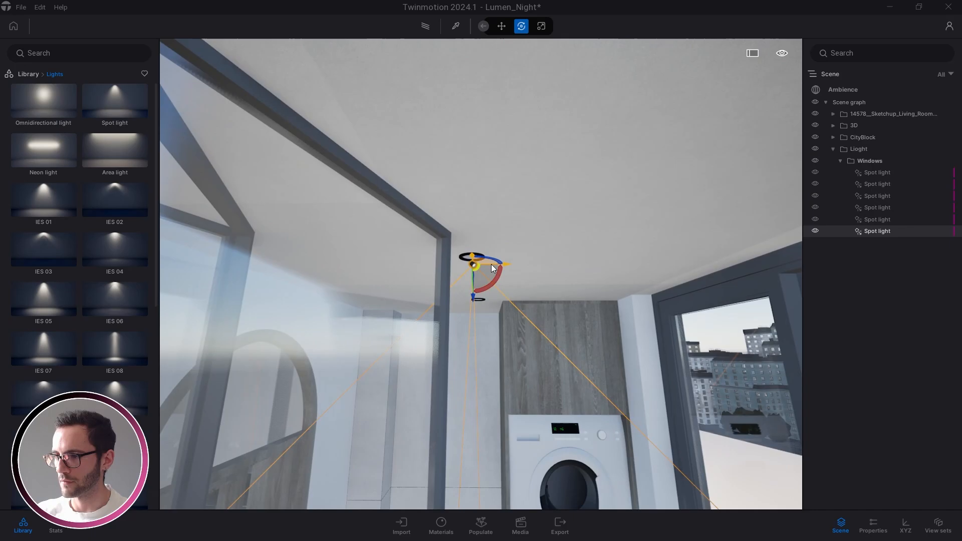
pyautogui.moveTo(505, 263); pyautogui.dragTo(503, 267)
# Step: Copy the laundry area's spot light as an instance onto the neighbouring ceiling fixture
pyautogui.moveTo(504, 266); pyautogui.dragTo(425, 283, button='right')
pyautogui.keyDown('alt'); pyautogui.moveTo(349, 249); pyautogui.dragTo(611, 257); pyautogui.keyUp('alt')
pyautogui.click(470, 322)
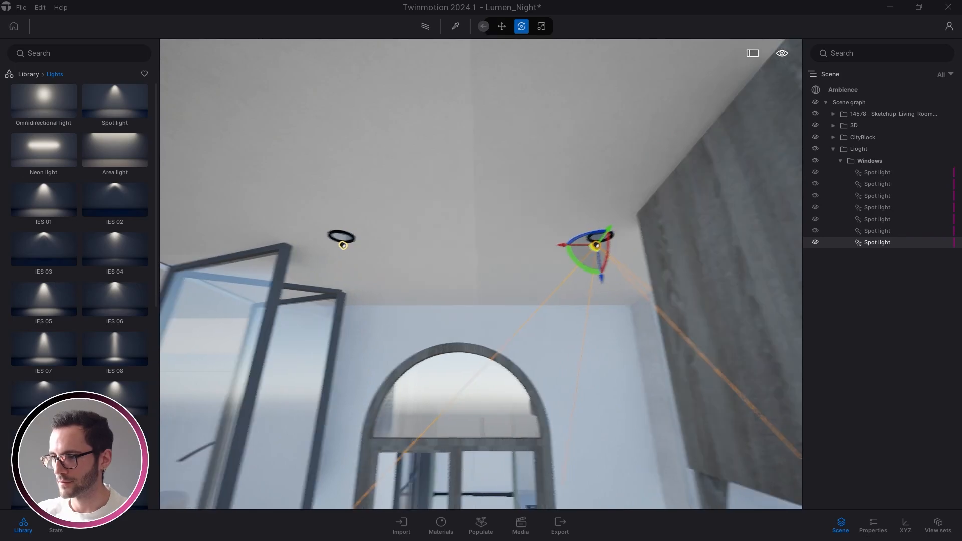
# Step: Enable shadows for the first spot light in the Windows container
pyautogui.moveTo(471, 306); pyautogui.dragTo(879, 169, button='right')
pyautogui.moveTo(666, 274); pyautogui.dragTo(671, 250, button='right')
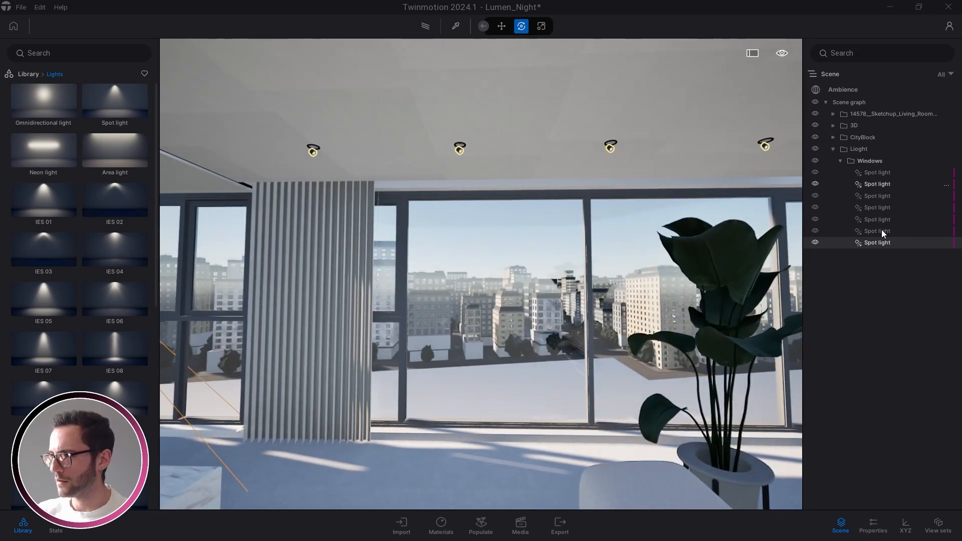
pyautogui.click(880, 173)
pyautogui.click(873, 526)
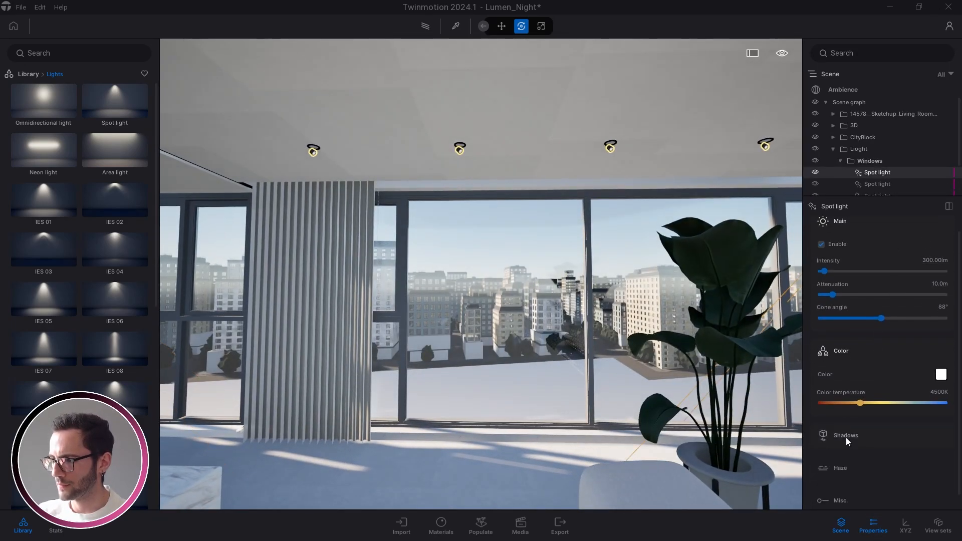
pyautogui.click(846, 436)
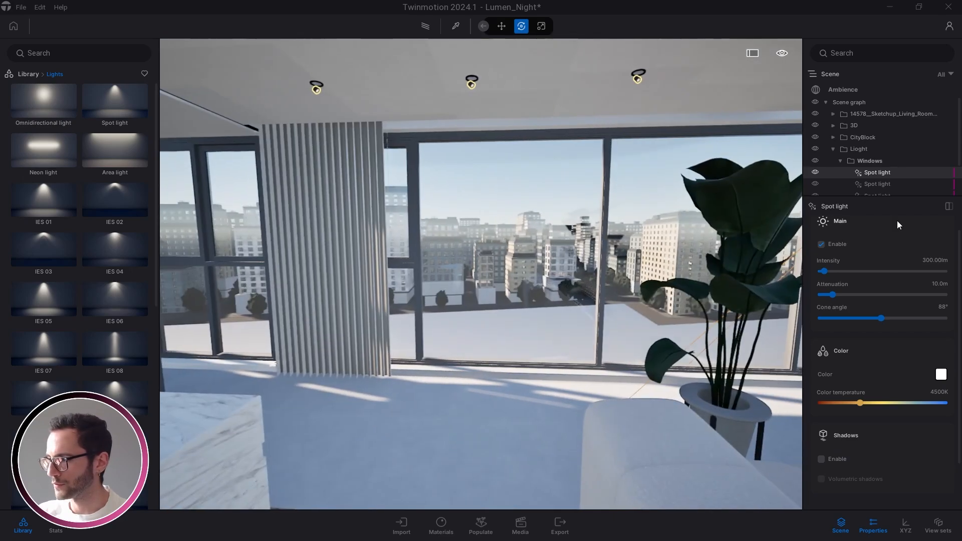
pyautogui.press('s')
pyautogui.moveTo(742, 436); pyautogui.dragTo(800, 438, button='right')
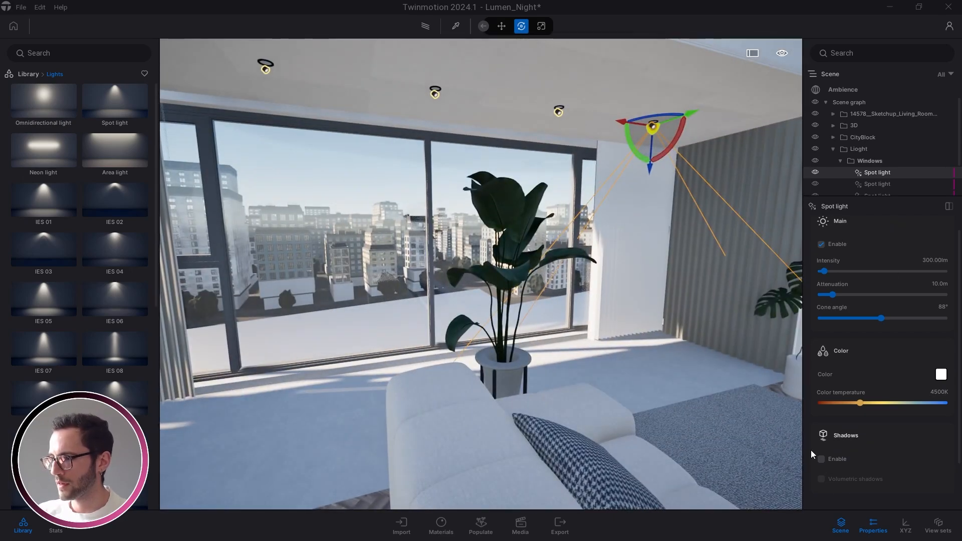
pyautogui.click(820, 460)
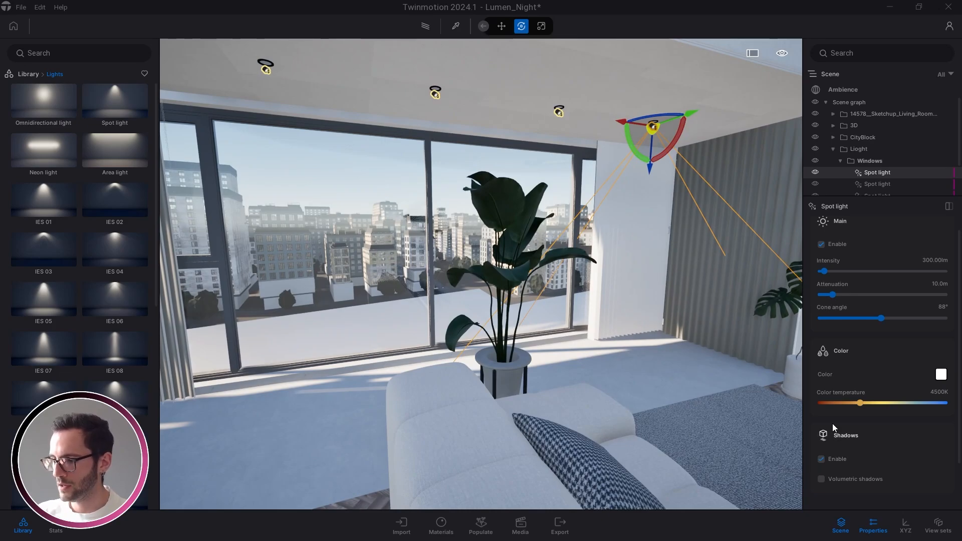
# Step: Set the selected spot light's cone angle to 145° and view it against the window wall
pyautogui.moveTo(680, 395); pyautogui.dragTo(712, 396, button='right')
pyautogui.moveTo(617, 394); pyautogui.dragTo(652, 386, button='right')
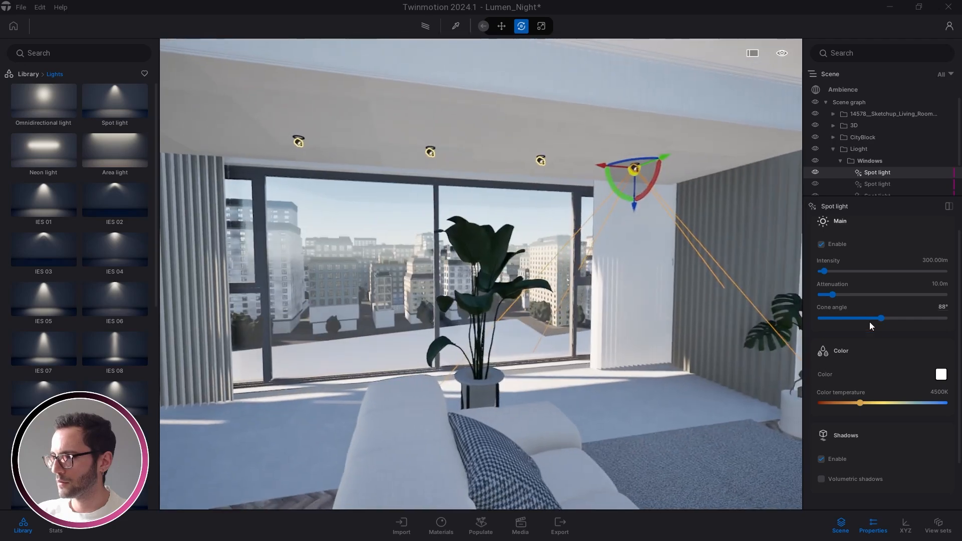
pyautogui.moveTo(883, 321); pyautogui.dragTo(921, 319)
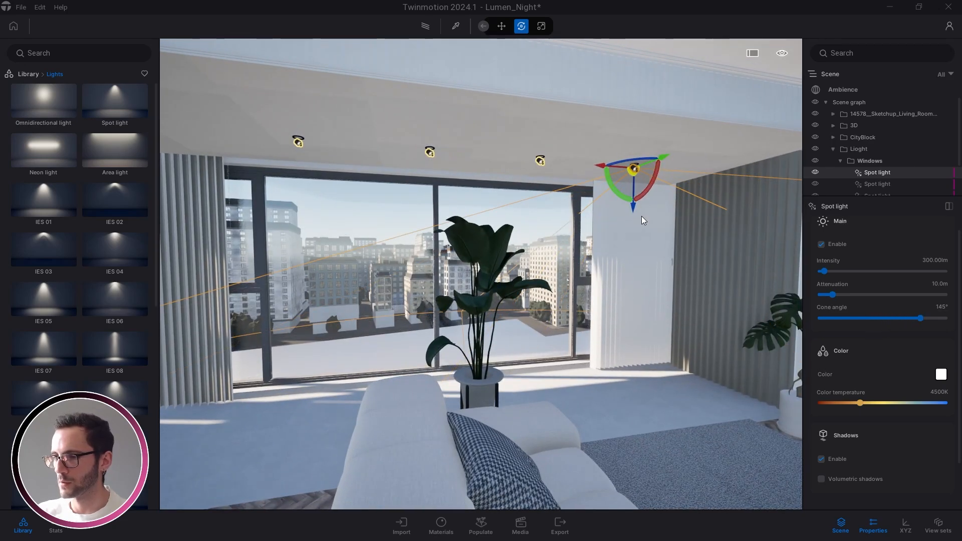
pyautogui.moveTo(644, 220); pyautogui.dragTo(602, 220, button='right')
pyautogui.press('d')
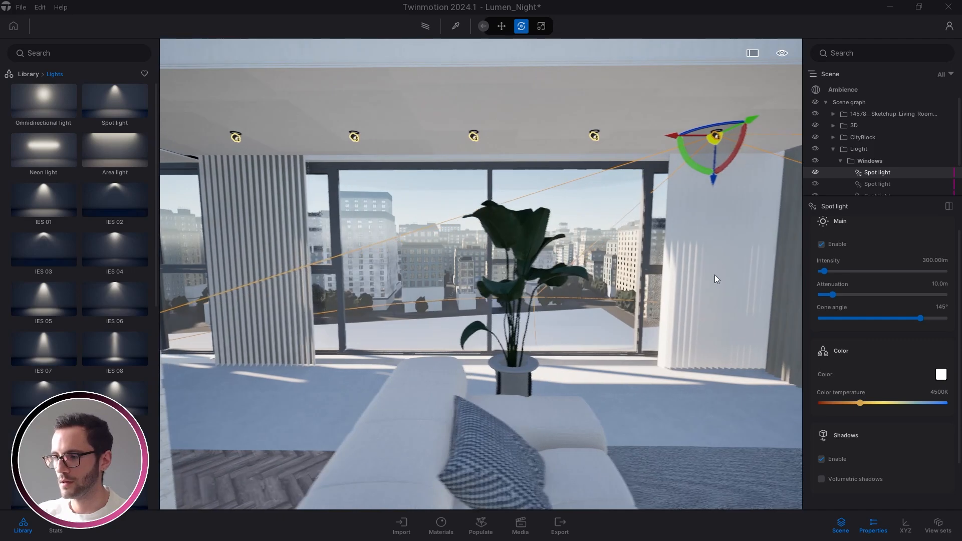
pyautogui.press('d')
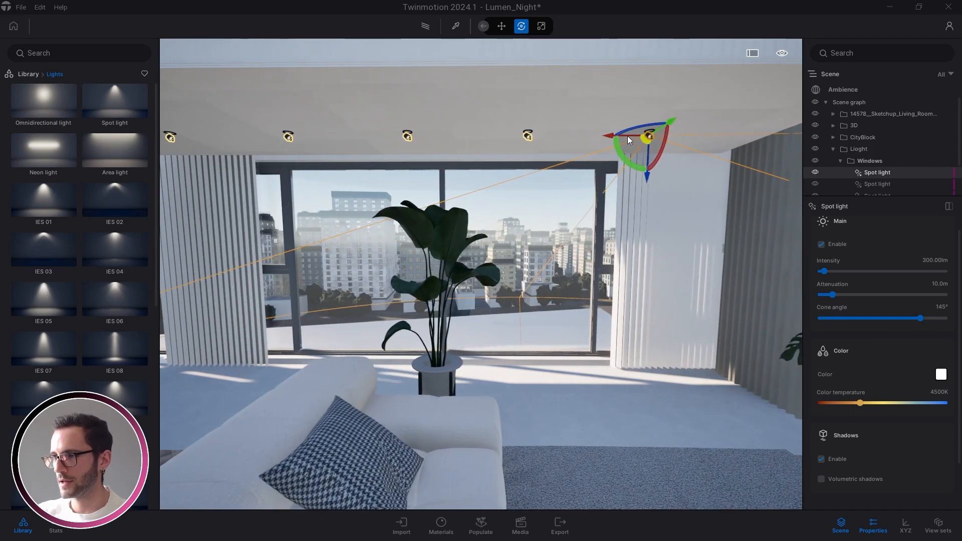
# Step: Widen the selected spot light's cone angle to 154° while viewing its effect against the window wall
pyautogui.moveTo(512, 269); pyautogui.dragTo(738, 303, button='right')
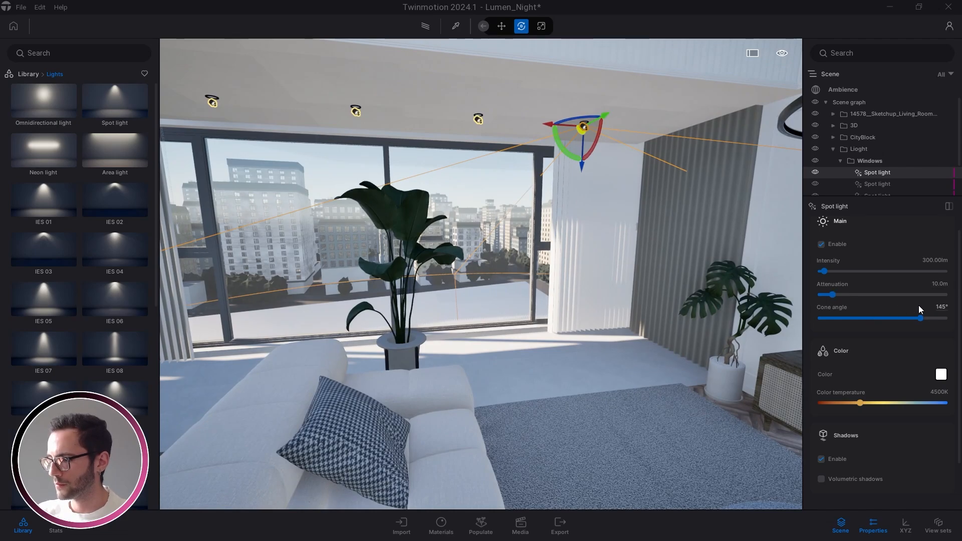
pyautogui.moveTo(674, 355)
pyautogui.mouseDown(button='right')
pyautogui.moveTo(702, 352)
pyautogui.moveTo(678, 351)
pyautogui.mouseUp(button='right')
pyautogui.press('a')
pyautogui.press('d')
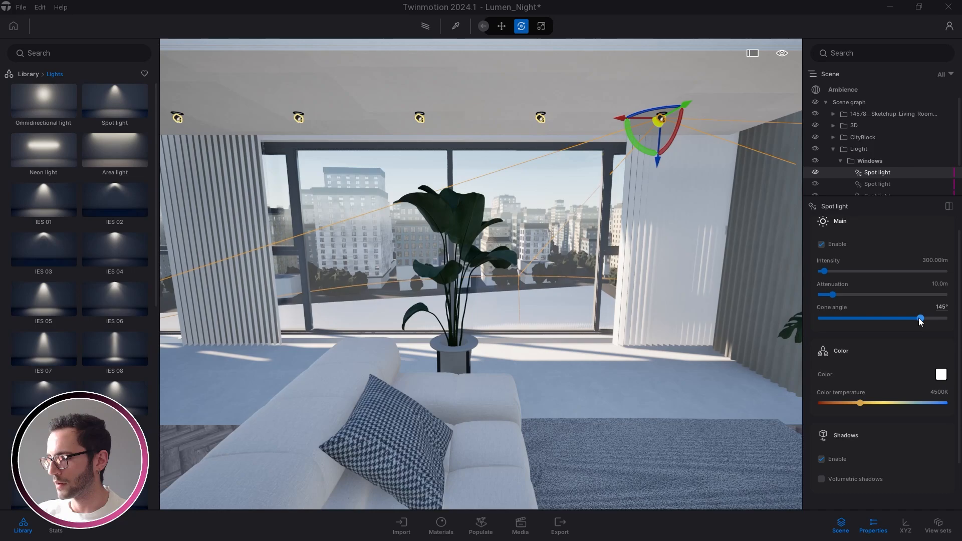
pyautogui.moveTo(921, 318); pyautogui.dragTo(926, 318)
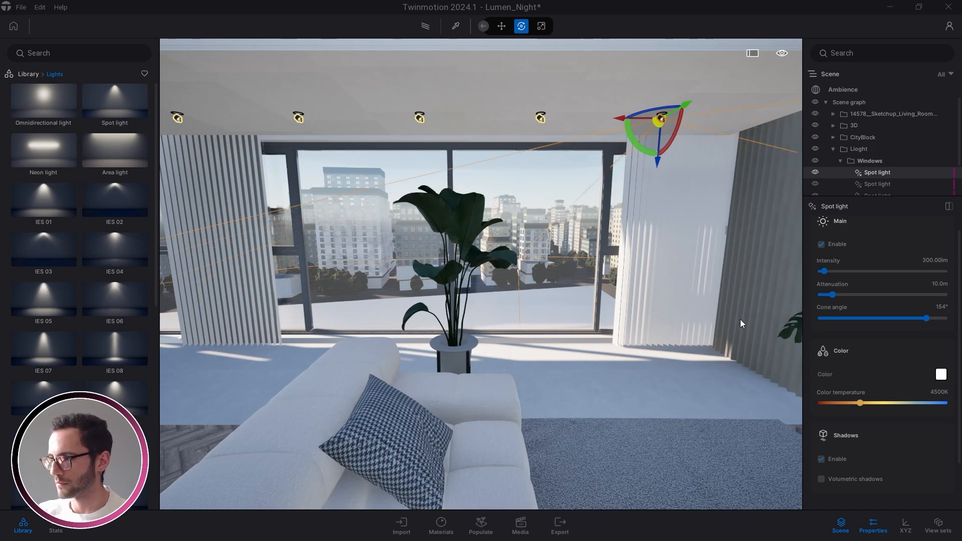
# Step: Set the selected spot light's colour temperature to 6500 K
pyautogui.click(936, 261)
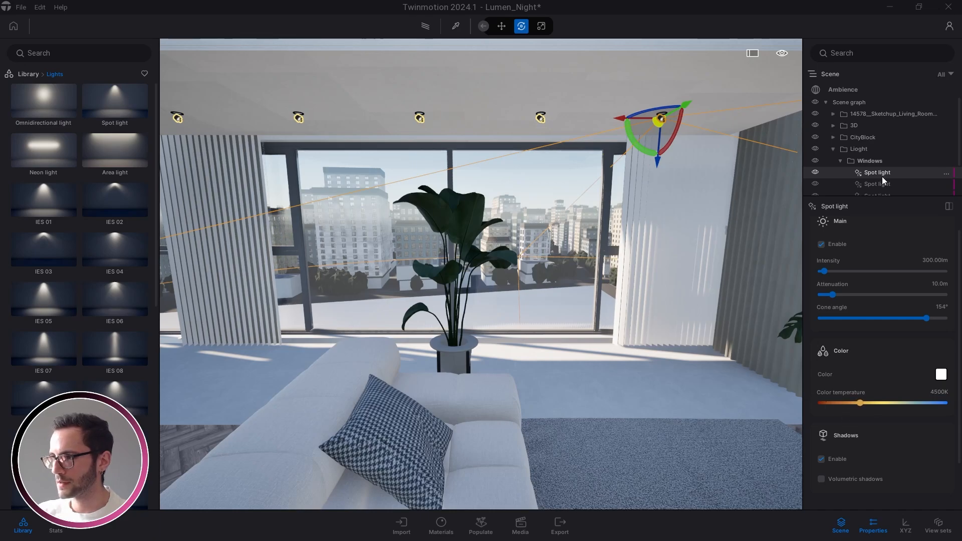
pyautogui.write('65')
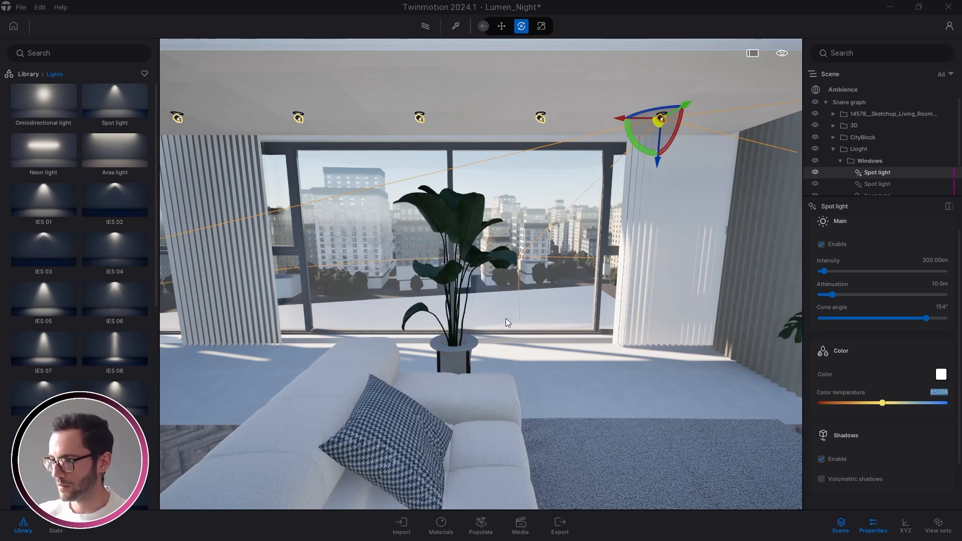
pyautogui.press('s')
pyautogui.moveTo(507, 318); pyautogui.dragTo(561, 321, button='right')
# Step: Show the saved Image2 view and set the first spot light's intensity to 2 lm
pyautogui.click(521, 527)
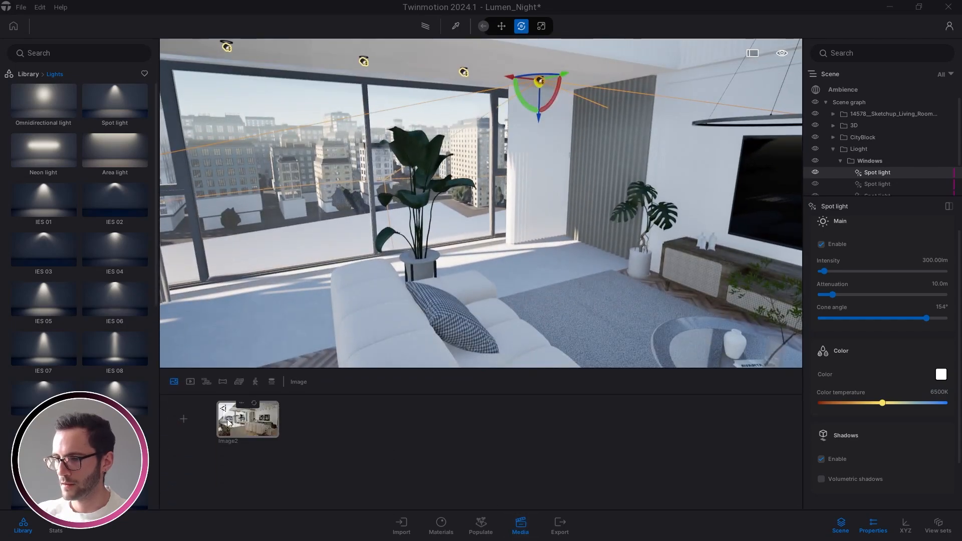
pyautogui.click(248, 428)
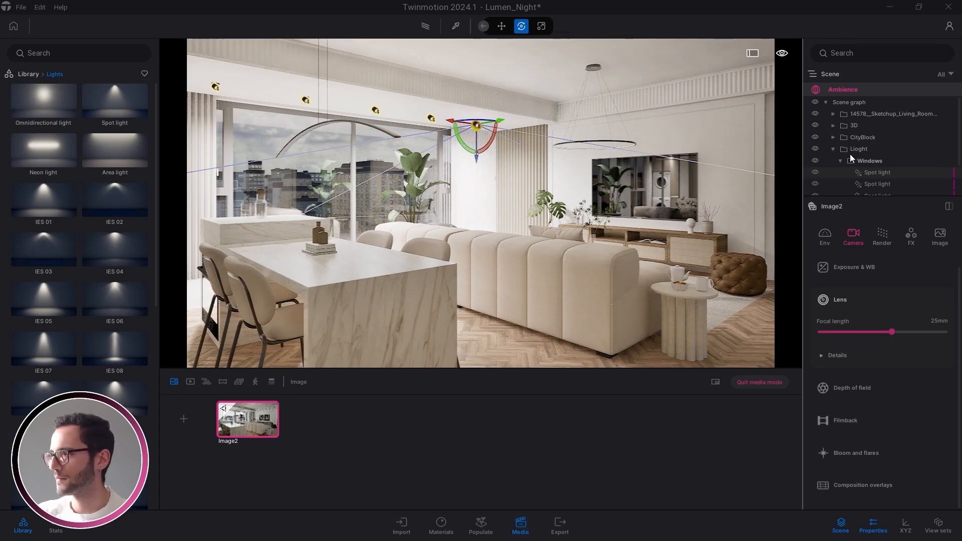
pyautogui.click(875, 173)
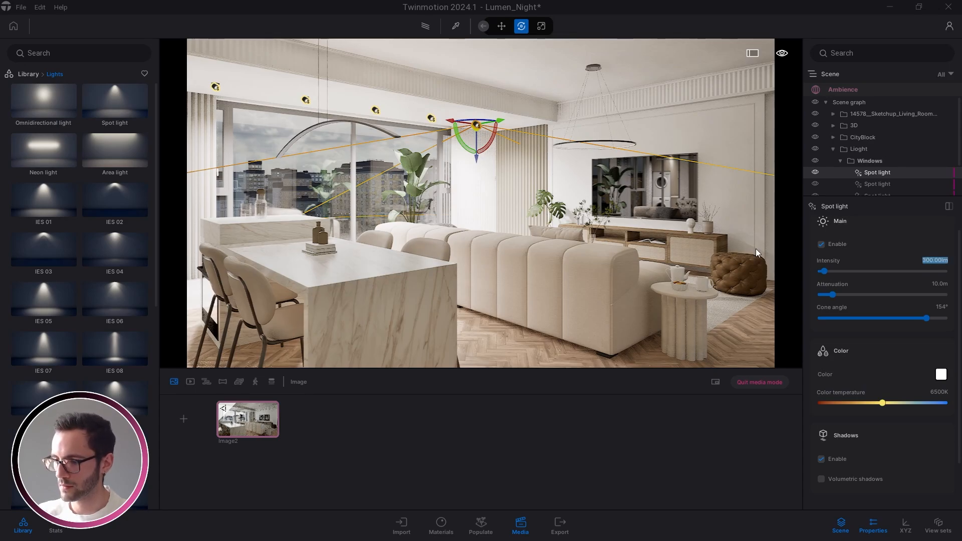
pyautogui.write('2')
pyautogui.press('Return')
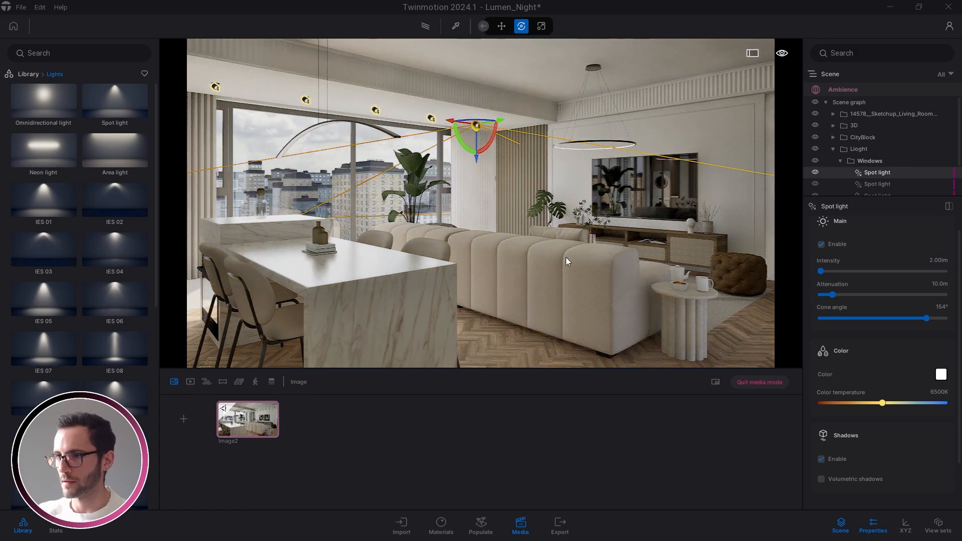
# Step: Toggle the Windows container's visibility repeatedly to compare the Image2 view with and without its spot lights
pyautogui.click(816, 161)
pyautogui.click(816, 161)
pyautogui.click(816, 161)
pyautogui.click(813, 161)
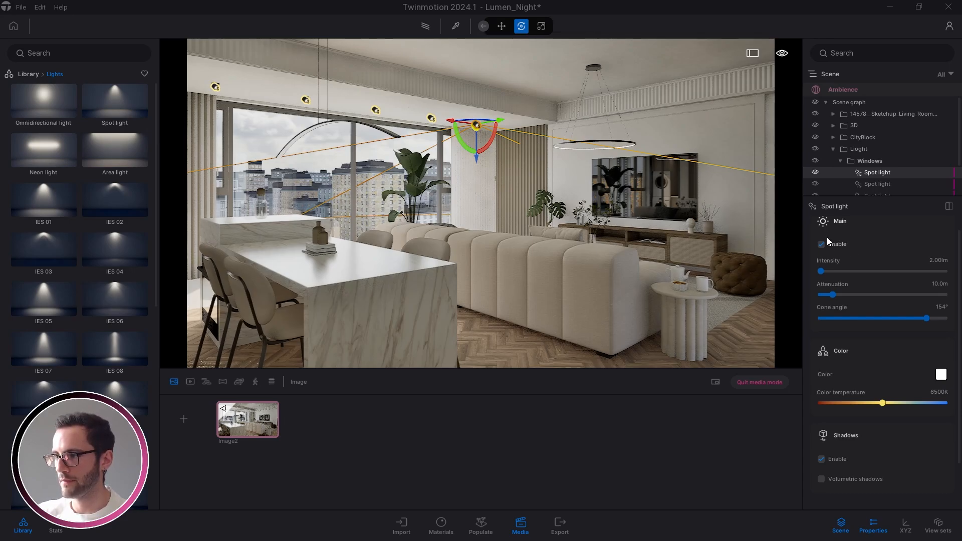
pyautogui.click(816, 161)
pyautogui.click(817, 161)
pyautogui.click(816, 161)
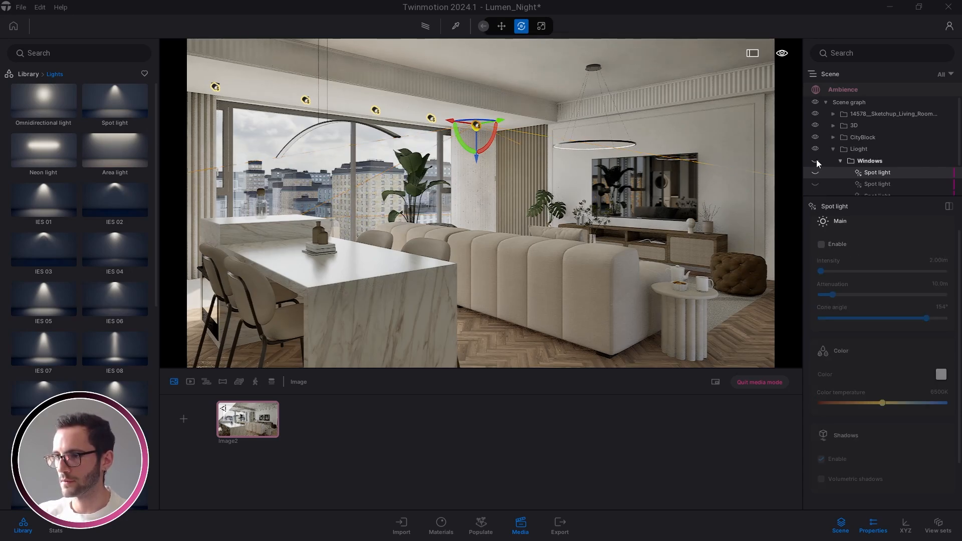
pyautogui.click(817, 161)
pyautogui.click(816, 161)
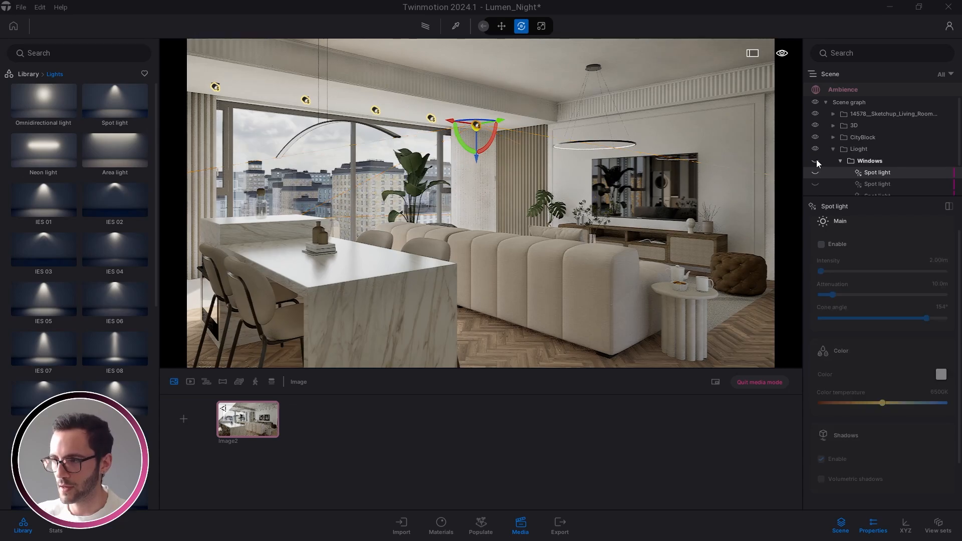
pyautogui.click(816, 162)
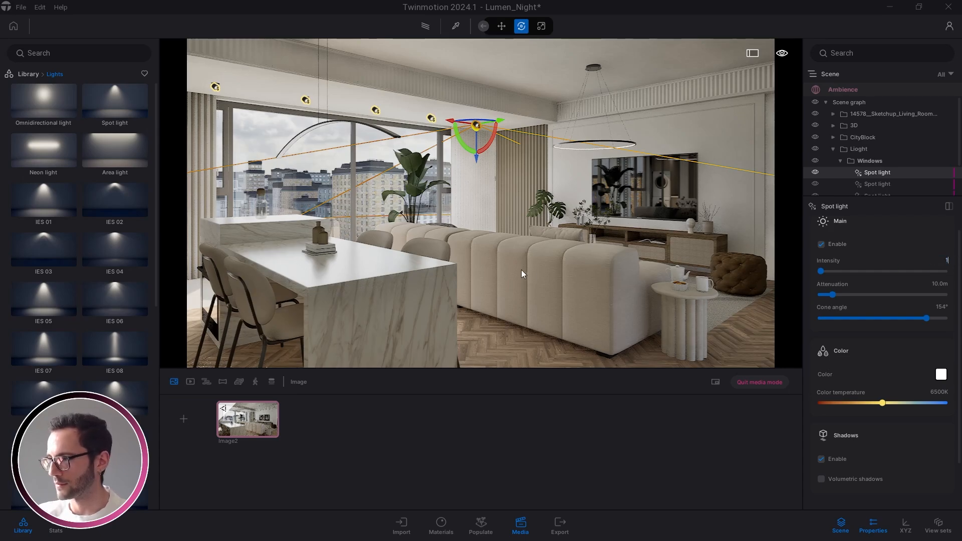
# Step: Try an intensity of 100 lm for the spot light and set it back to 2 lm
pyautogui.write('00')
pyautogui.press('Return')
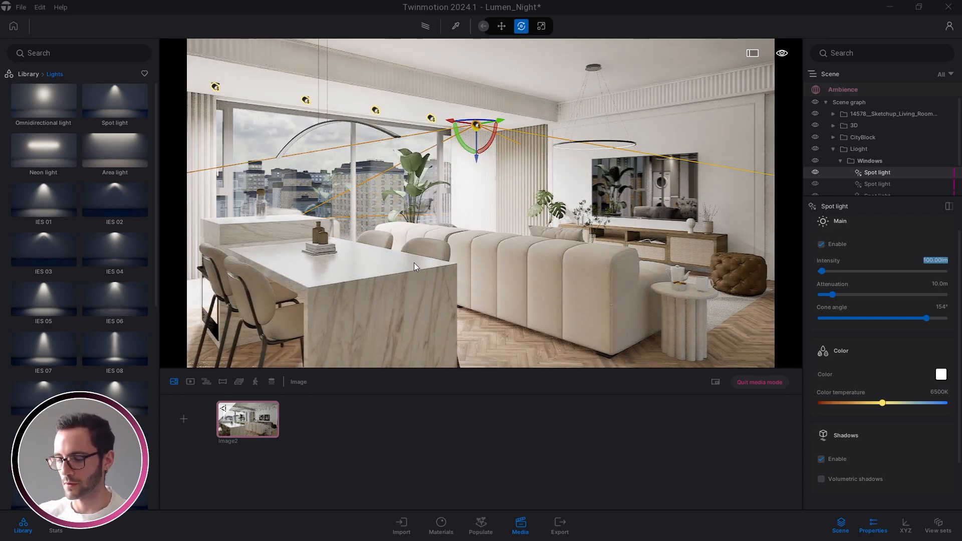
pyautogui.write('2')
pyautogui.press('Return')
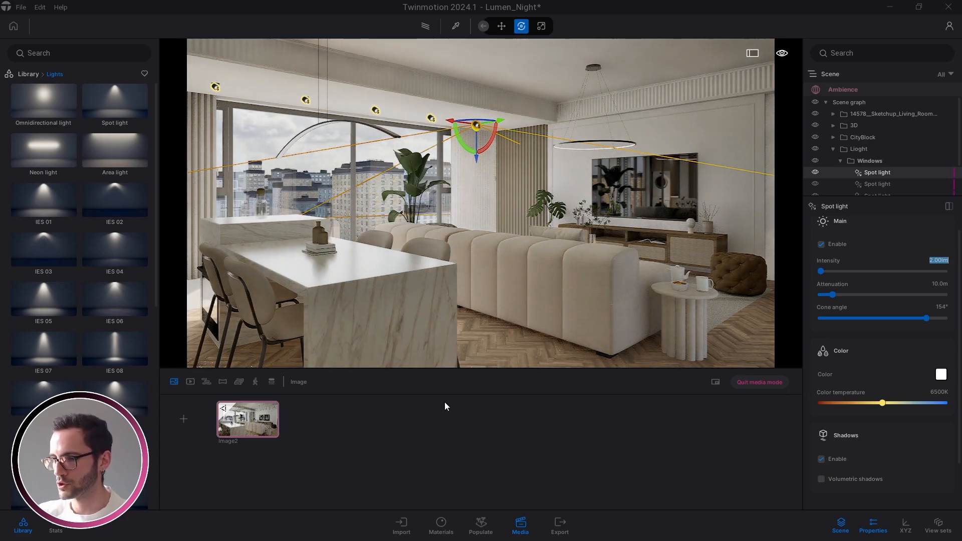
# Step: Leave the saved image view and place an IES 06 light beneath one end of the arched pendant over the dining table
pyautogui.click(762, 382)
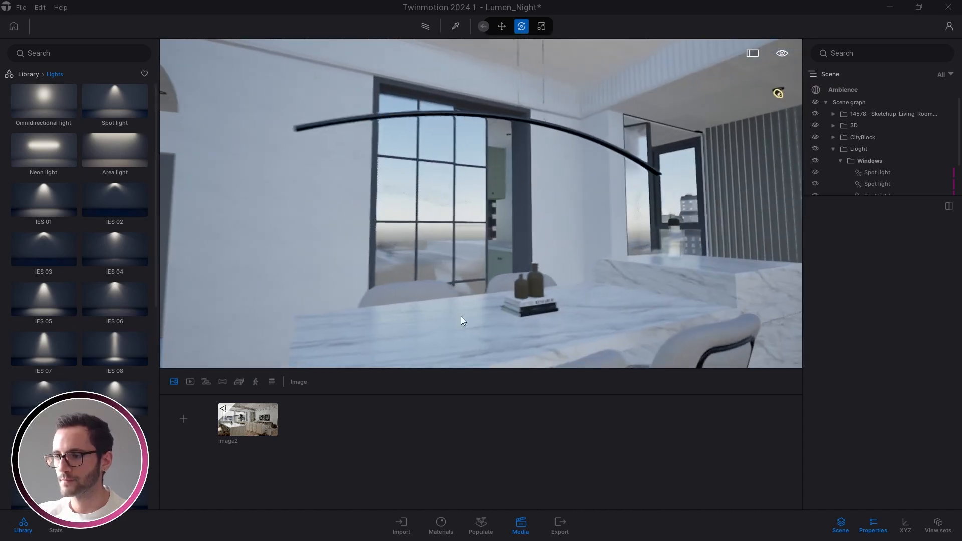
pyautogui.click(522, 524)
pyautogui.moveTo(477, 236); pyautogui.dragTo(164, 217, button='right')
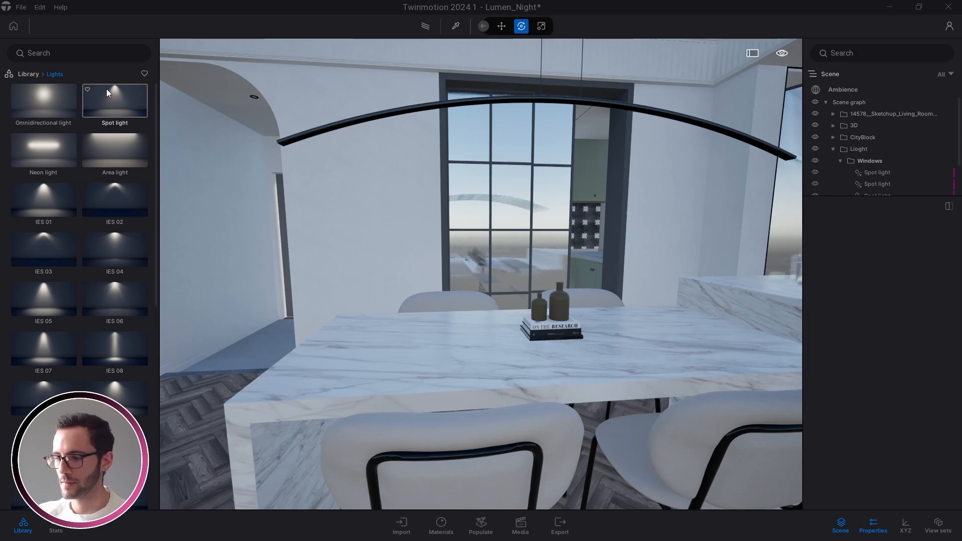
pyautogui.press('d')
pyautogui.press('e')
pyautogui.press('s')
pyautogui.press('a')
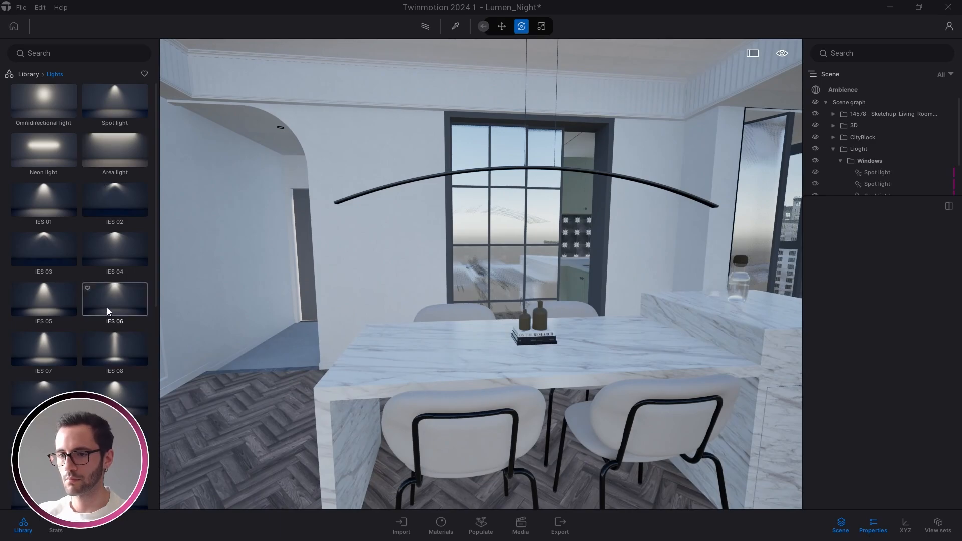
pyautogui.press('w')
pyautogui.moveTo(211, 301); pyautogui.dragTo(176, 241, button='right')
pyautogui.moveTo(117, 307); pyautogui.dragTo(416, 266)
pyautogui.moveTo(416, 267); pyautogui.dragTo(378, 278, button='right')
pyautogui.moveTo(480, 318); pyautogui.dragTo(460, 296)
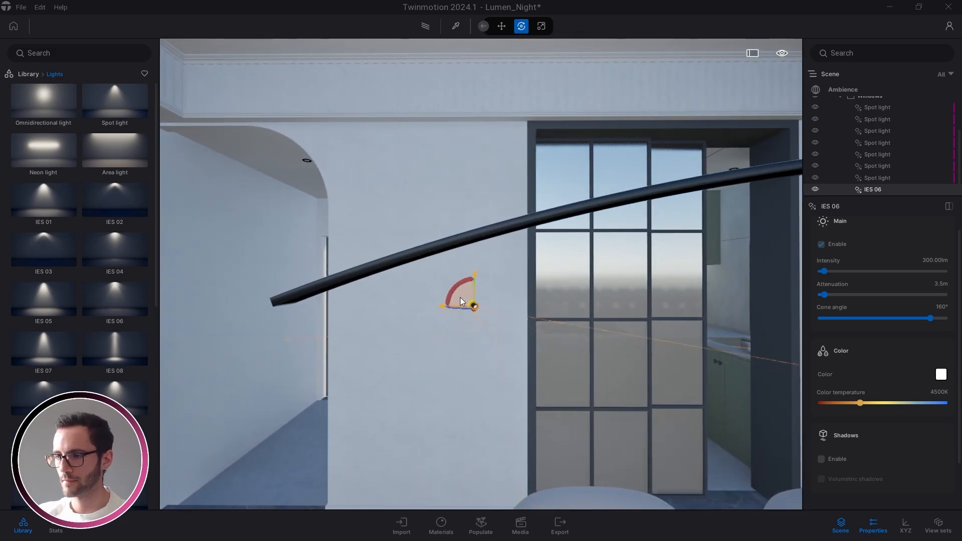
# Step: Copy the IES 06 light as single instances, one 1.35 m away at the pendant's other end and one at its middle
pyautogui.press('d')
pyautogui.press('s')
pyautogui.moveTo(475, 323); pyautogui.dragTo(489, 333, button='right')
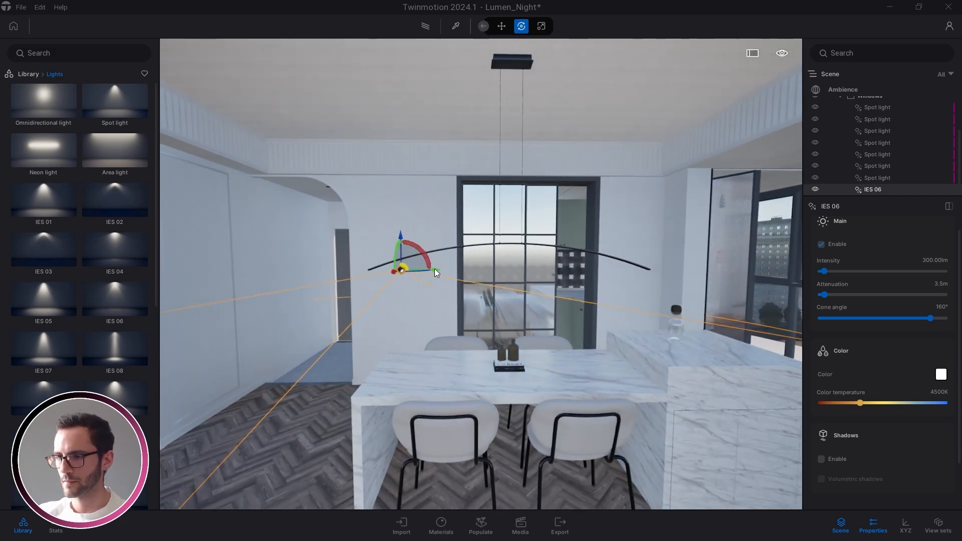
pyautogui.keyDown('alt'); pyautogui.moveTo(435, 269); pyautogui.dragTo(642, 303); pyautogui.keyUp('alt')
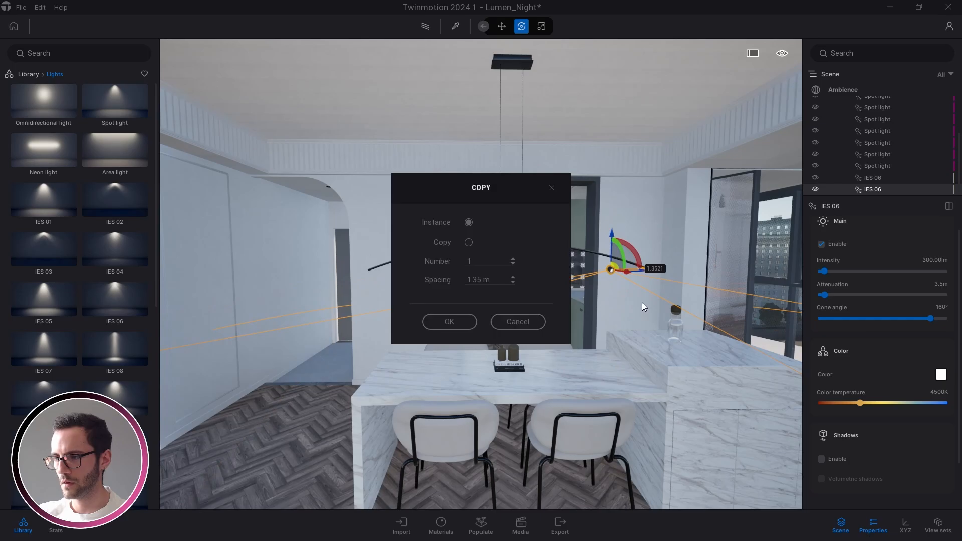
pyautogui.click(441, 323)
pyautogui.keyDown('alt'); pyautogui.moveTo(592, 257); pyautogui.dragTo(490, 239); pyautogui.keyUp('alt')
pyautogui.click(456, 321)
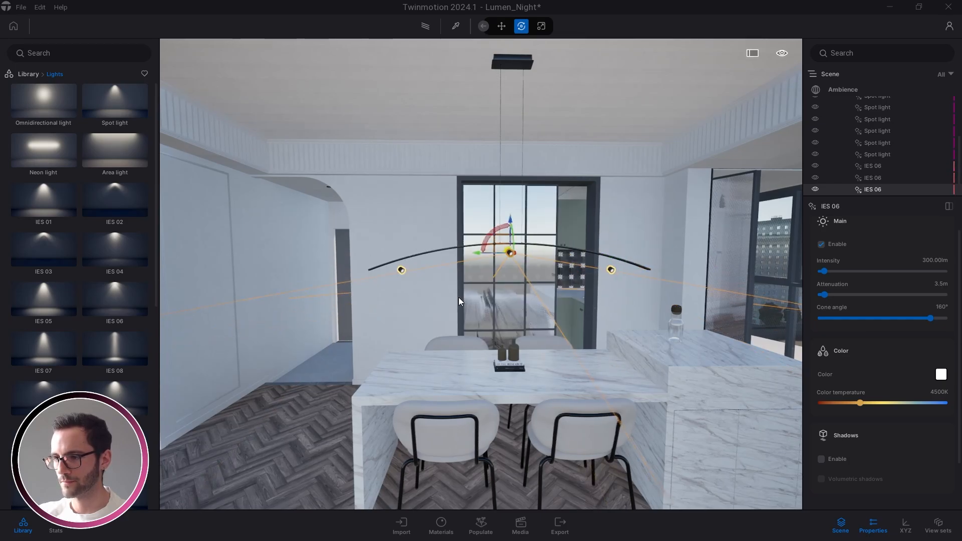
# Step: Enable shadows for the dining pendant's IES 06 lights and set their colour temperature to 6500 K
pyautogui.press('a')
pyautogui.moveTo(459, 296); pyautogui.dragTo(647, 299, button='right')
pyautogui.moveTo(577, 288); pyautogui.dragTo(551, 285, button='right')
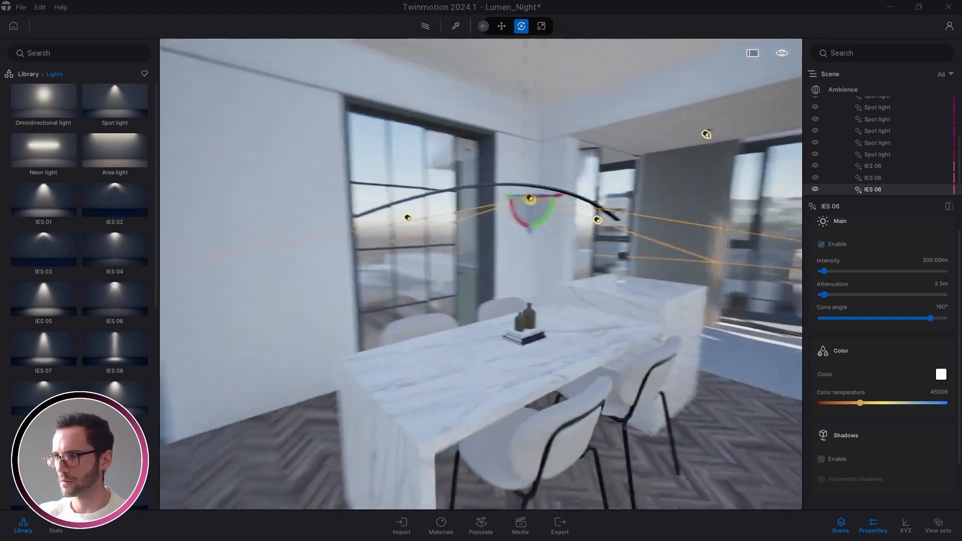
pyautogui.click(821, 459)
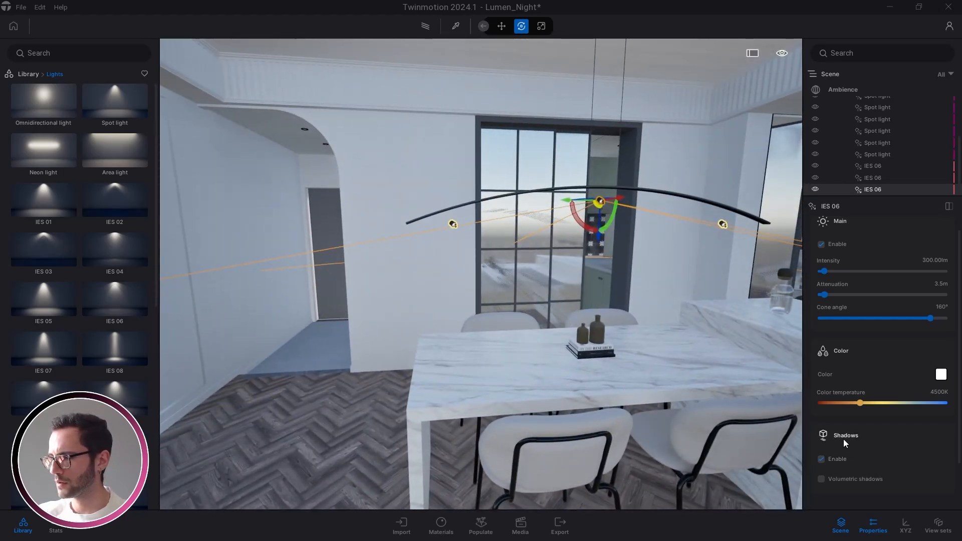
pyautogui.click(940, 392)
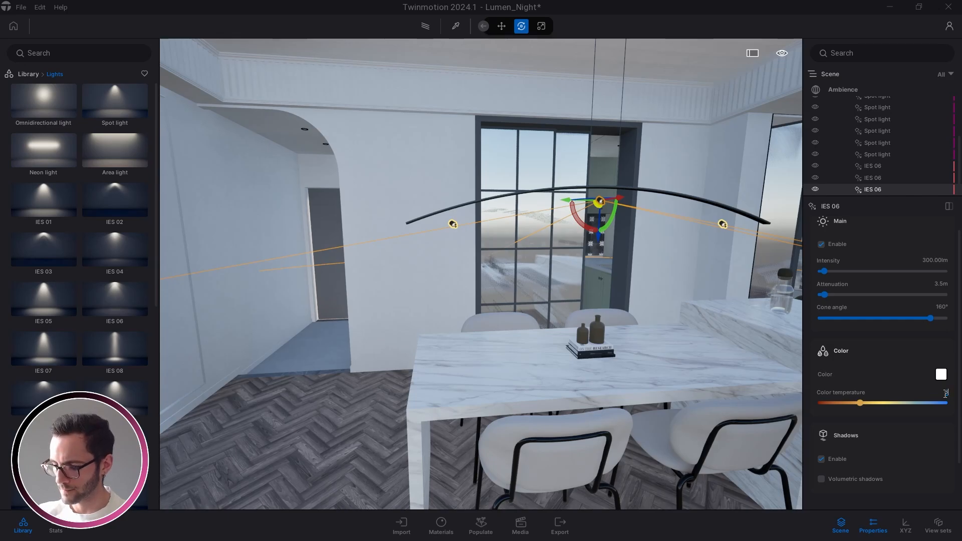
pyautogui.moveTo(458, 285); pyautogui.dragTo(678, 359, button='right')
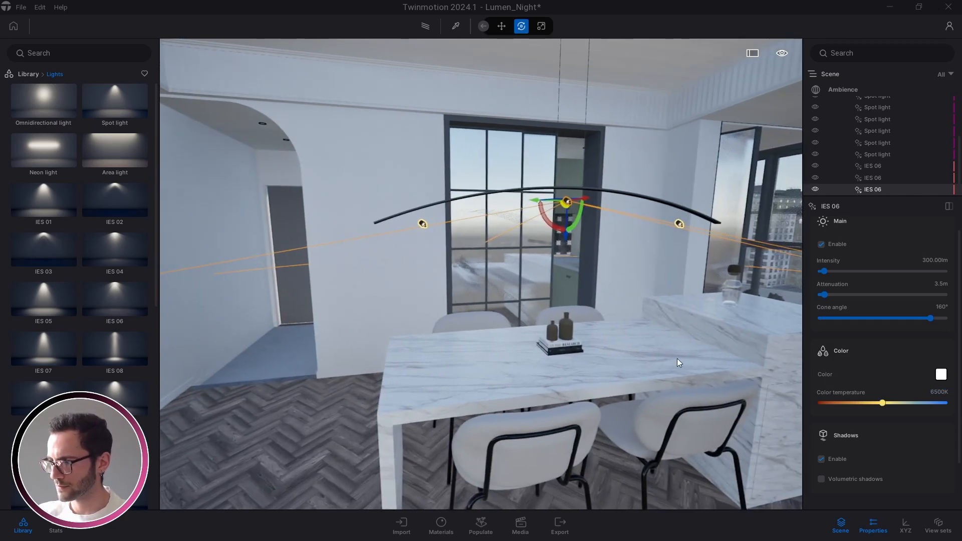
# Step: Set the IES 06 lights' intensity to 5 lm and show the result in the saved Image2 view
pyautogui.scroll(1, 916, 317)
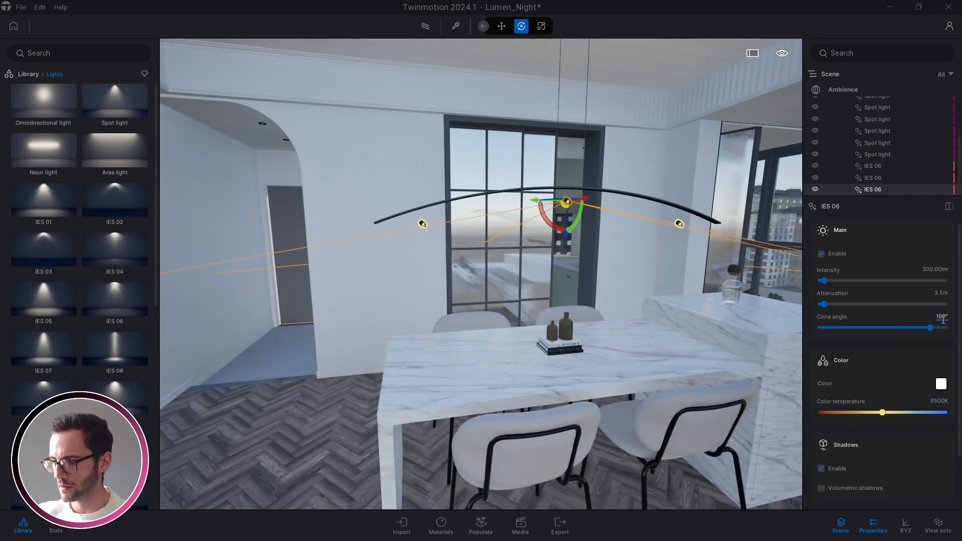
pyautogui.moveTo(559, 347); pyautogui.dragTo(564, 347, button='right')
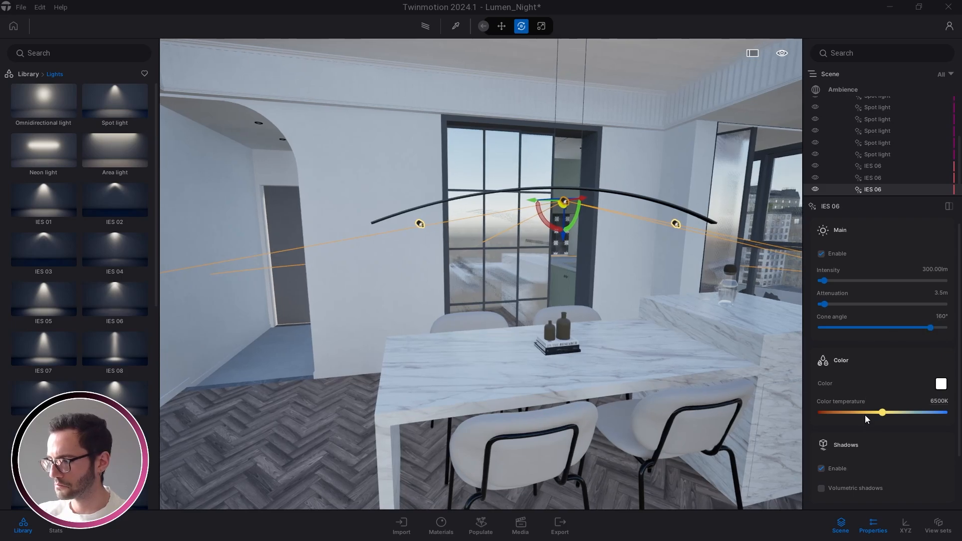
pyautogui.moveTo(732, 281); pyautogui.dragTo(778, 290, button='right')
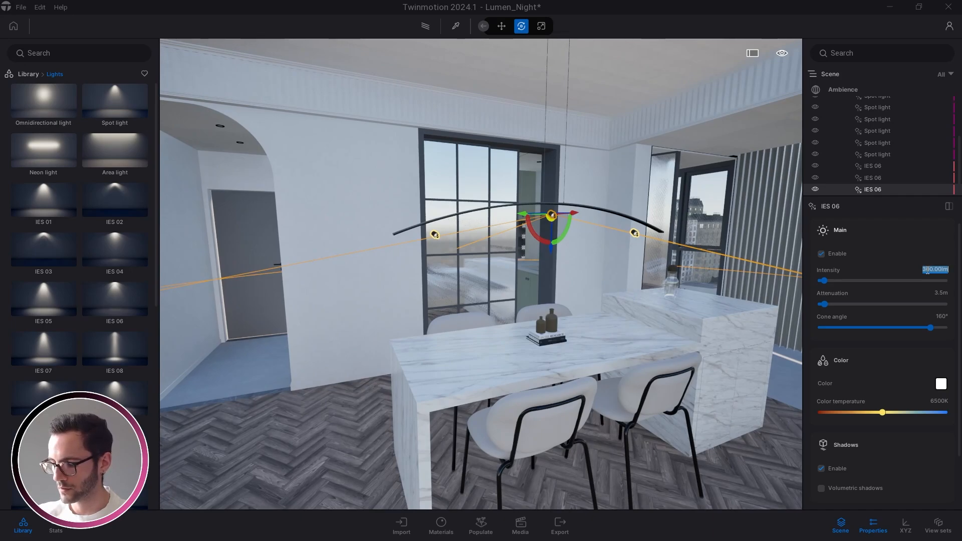
pyautogui.click(520, 526)
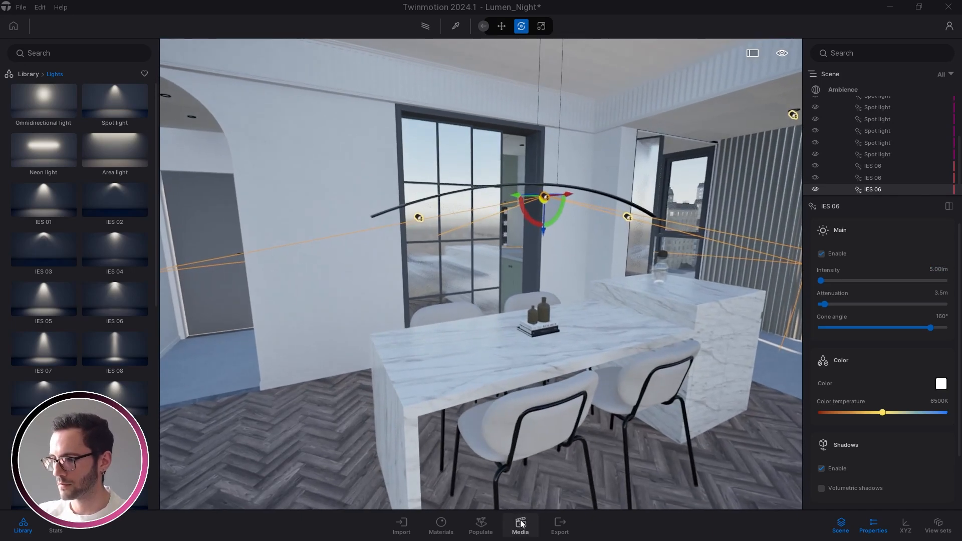
pyautogui.click(247, 424)
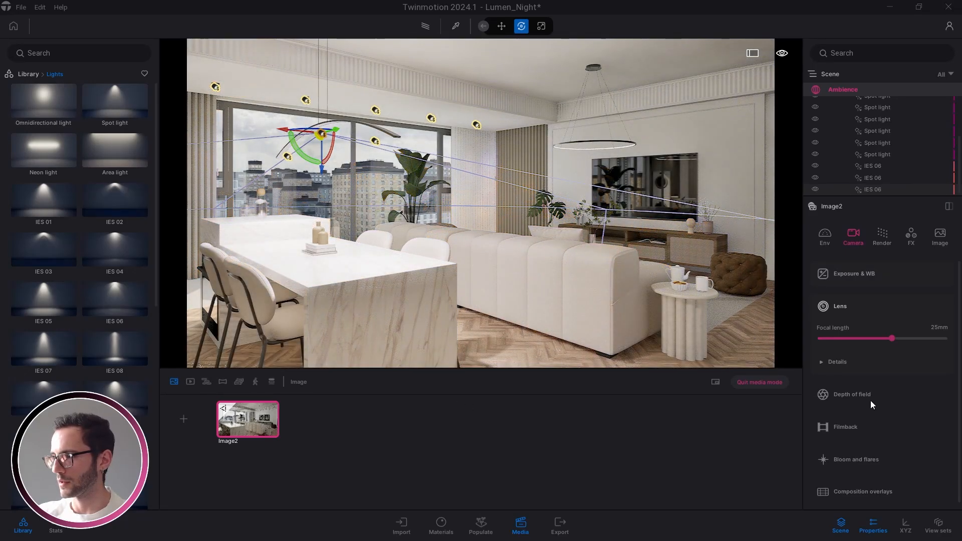
# Step: Create a sub container named Dining inside the Lioght container
pyautogui.click(873, 526)
pyautogui.rightClick(858, 148)
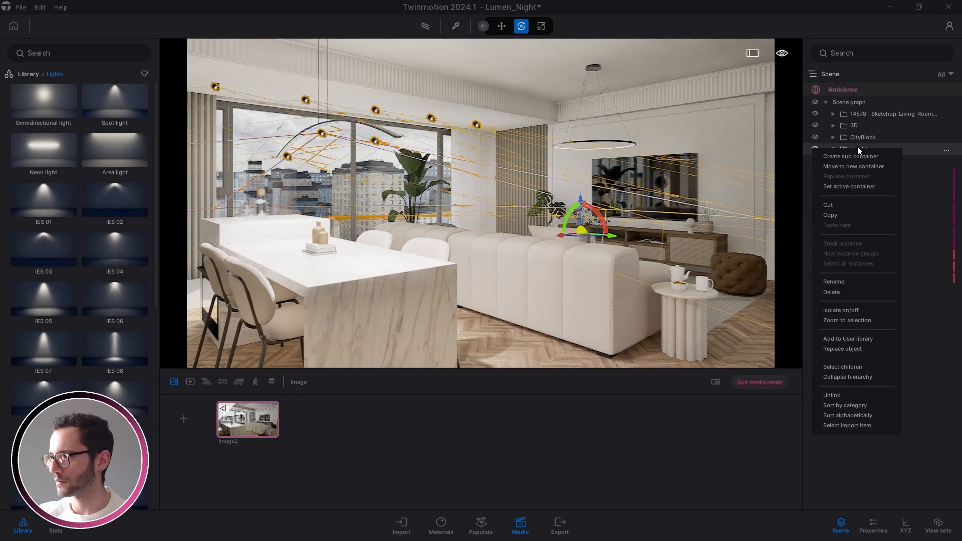
pyautogui.click(853, 159)
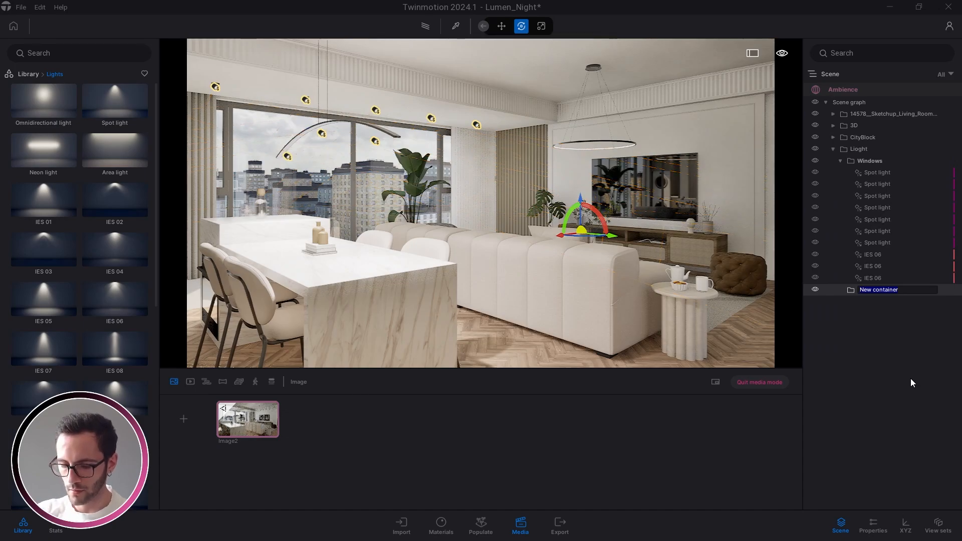
pyautogui.write('Dining')
pyautogui.press('Return')
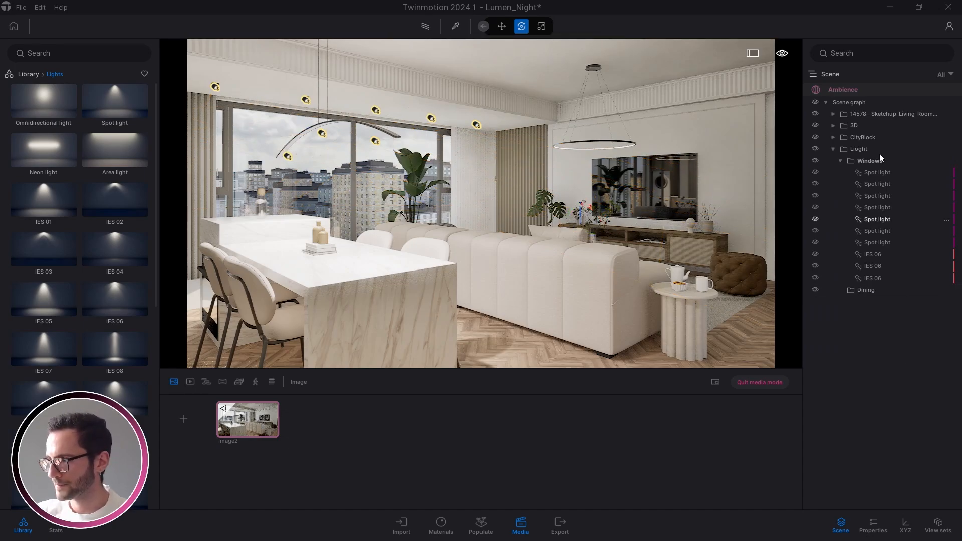
# Step: Move the three IES 06 lights from the Windows container into the Dining container
pyautogui.click(872, 254)
pyautogui.keyDown('shift'); pyautogui.click(873, 278); pyautogui.keyUp('shift')
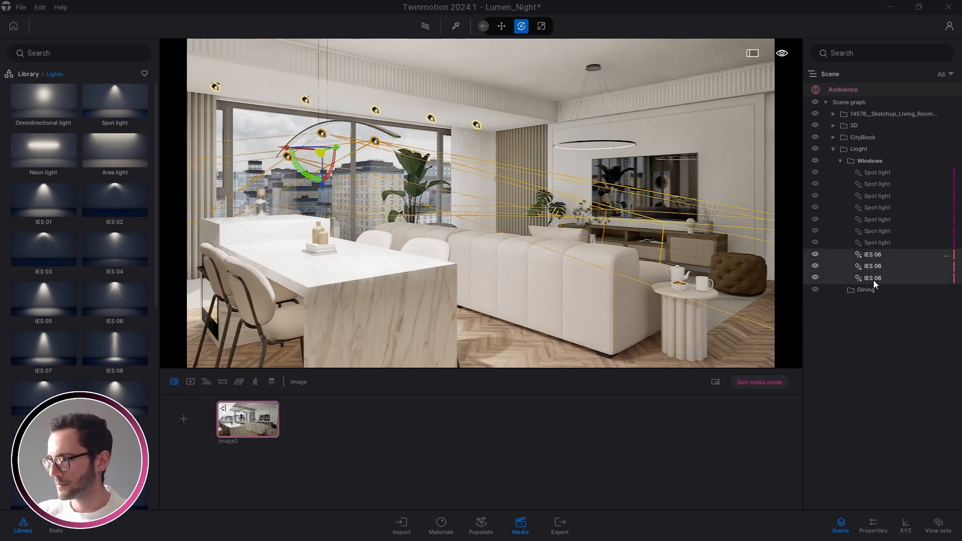
pyautogui.moveTo(874, 281); pyautogui.dragTo(872, 291)
pyautogui.click(862, 259)
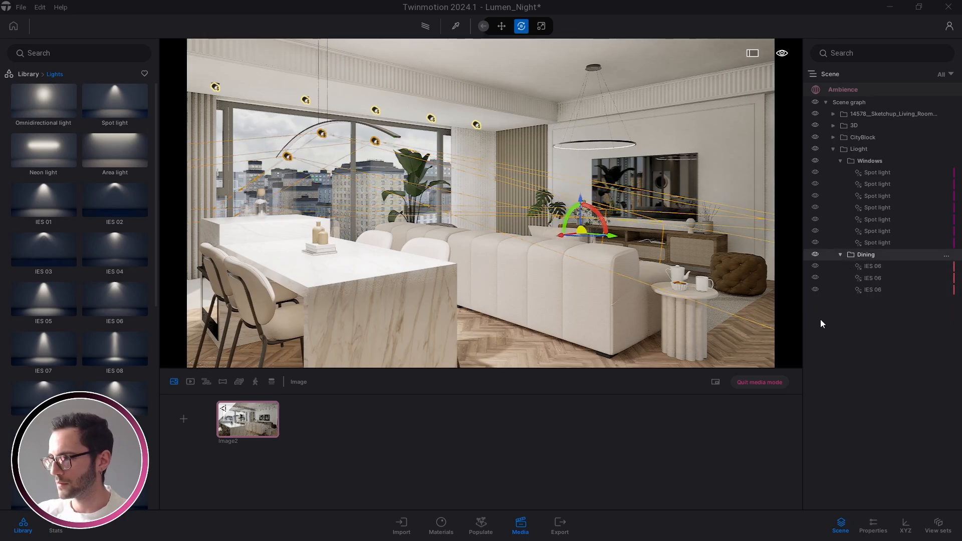
# Step: Hide the Dining container and show it again to compare the scene without and with its lights
pyautogui.click(873, 525)
pyautogui.scroll(-3, 840, 167)
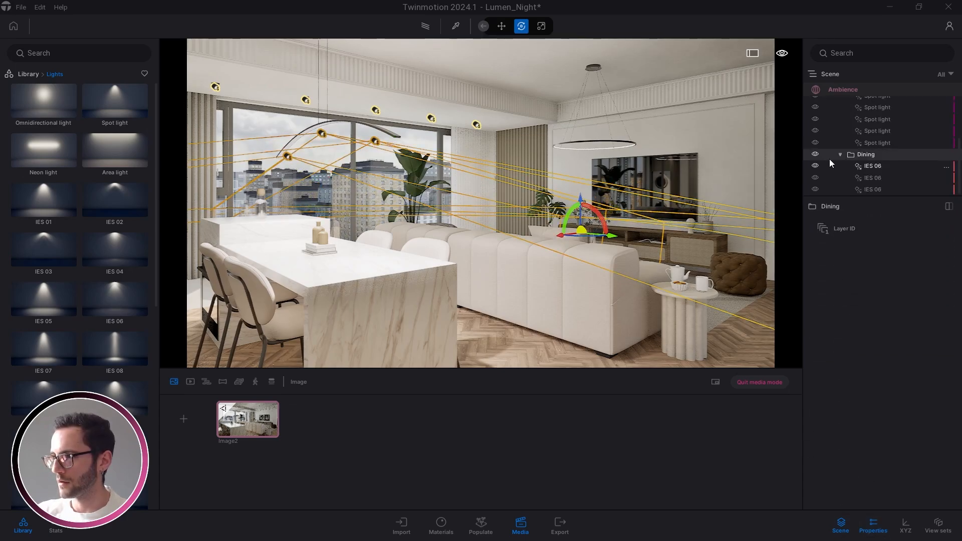
pyautogui.click(816, 154)
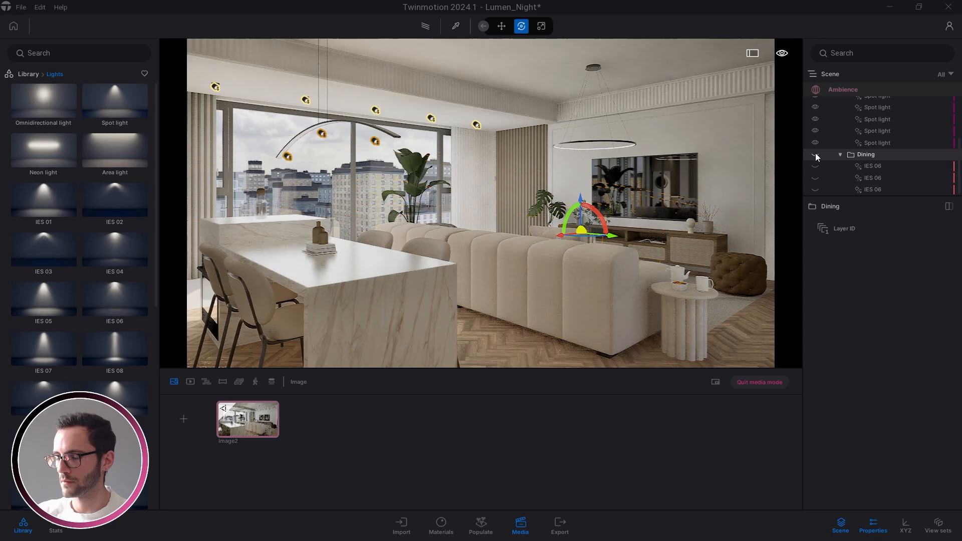
pyautogui.click(817, 154)
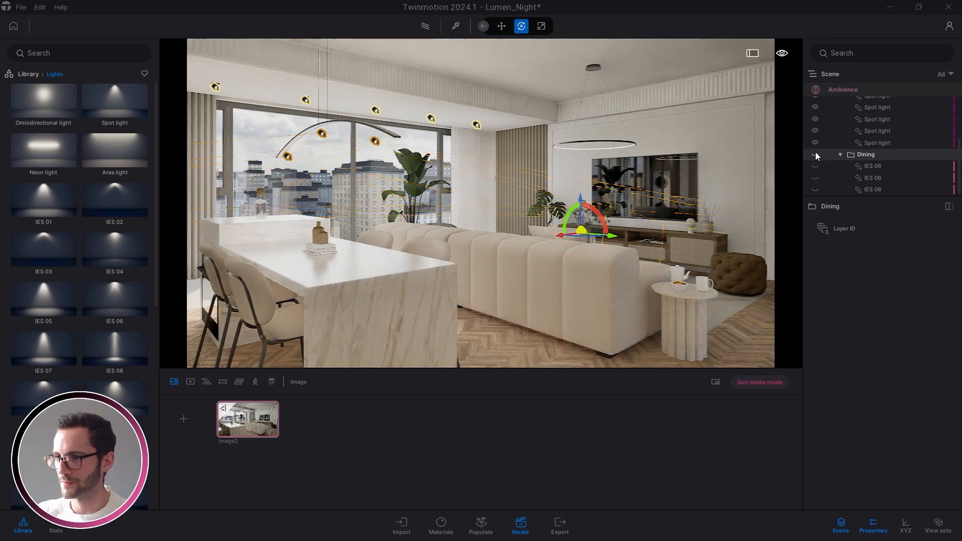
# Step: Try an intensity of 0.5 lm on the dining IES 06 lights and settle on 0.10 lm
pyautogui.click(882, 168)
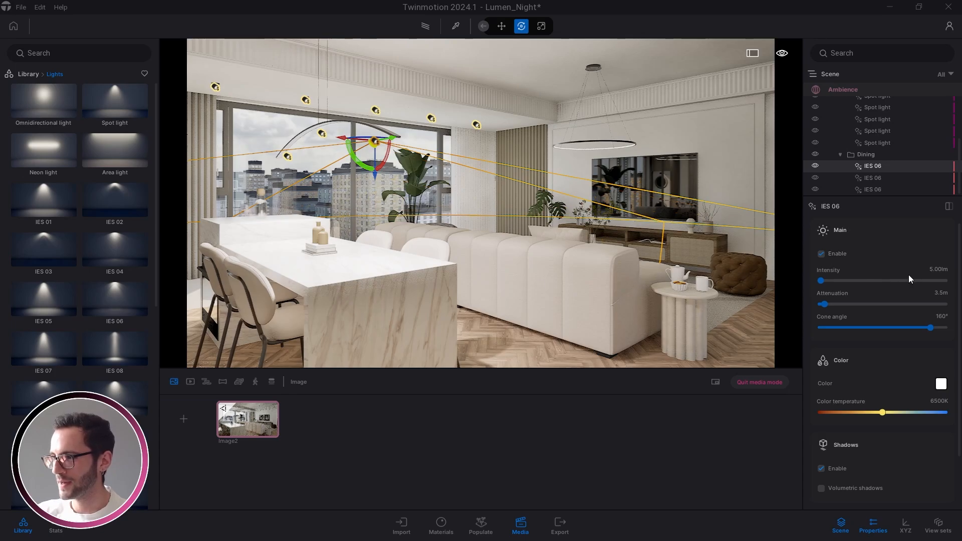
pyautogui.click(940, 268)
pyautogui.write('.5')
pyautogui.press('Return')
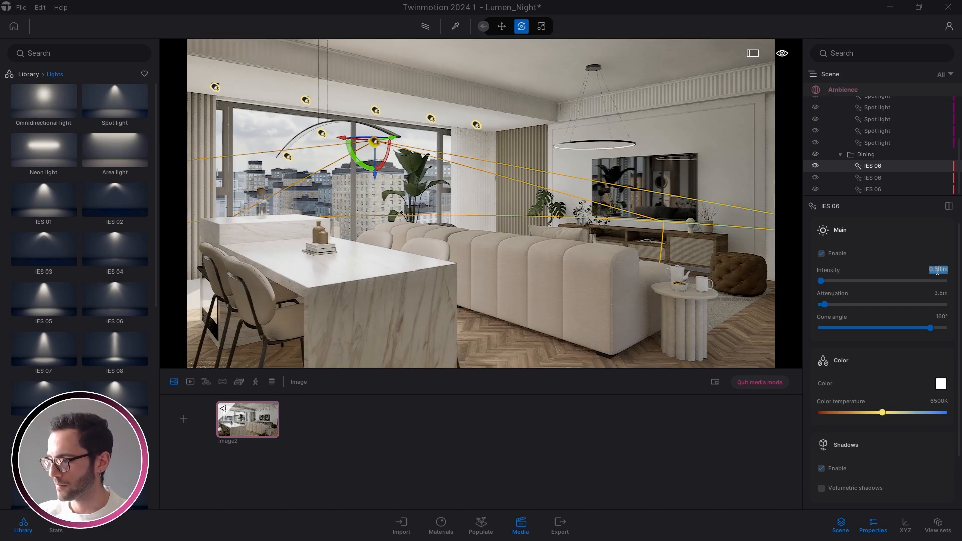
pyautogui.press('Return')
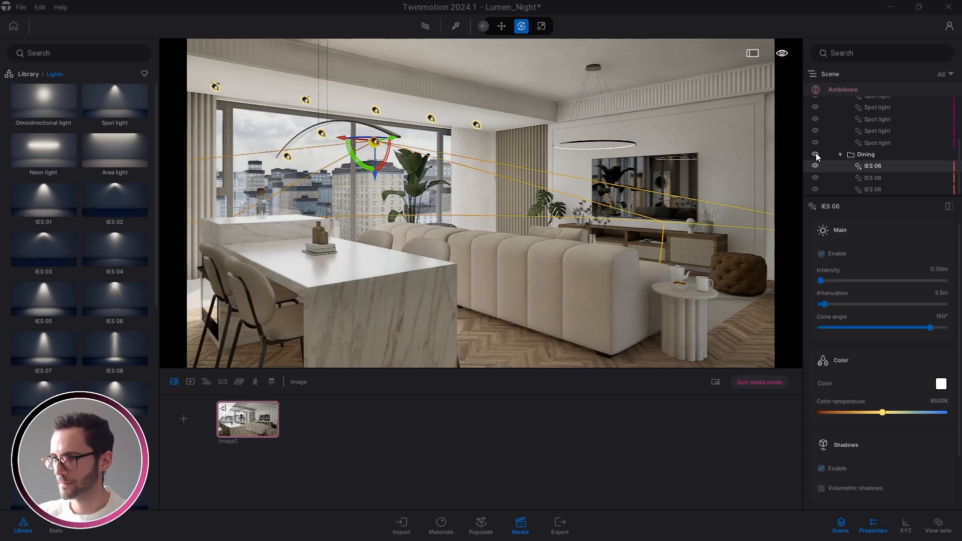
# Step: Collapse the Windows container and create a sub container named TV inside the Lioght container
pyautogui.click(867, 520)
pyautogui.moveTo(573, 137); pyautogui.dragTo(692, 185, button='right')
pyautogui.click(841, 161)
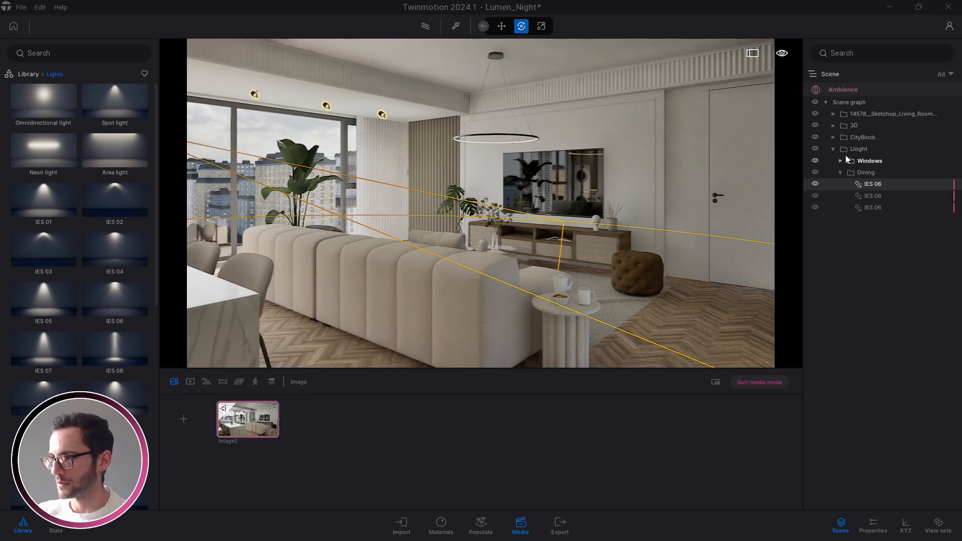
pyautogui.rightClick(847, 160)
pyautogui.click(847, 161)
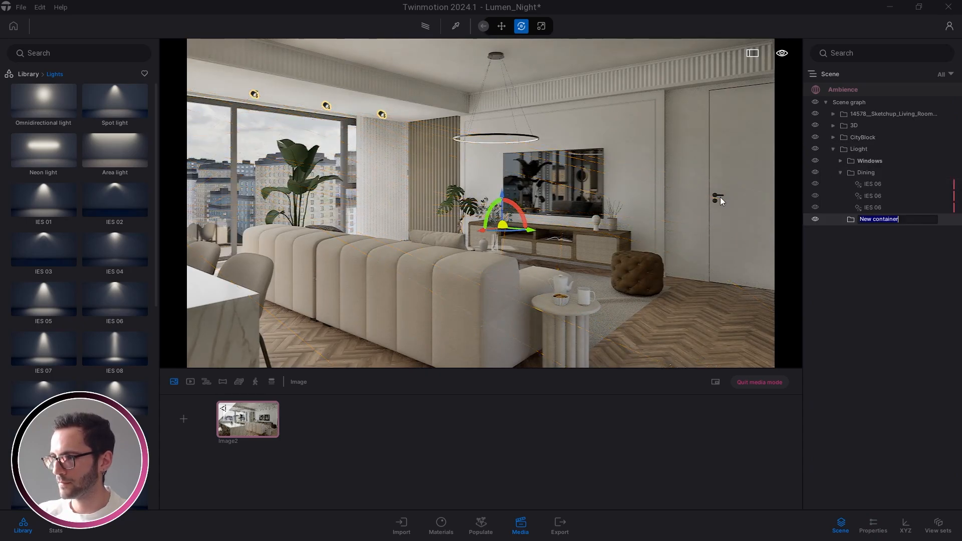
pyautogui.write('TV')
pyautogui.press('Return')
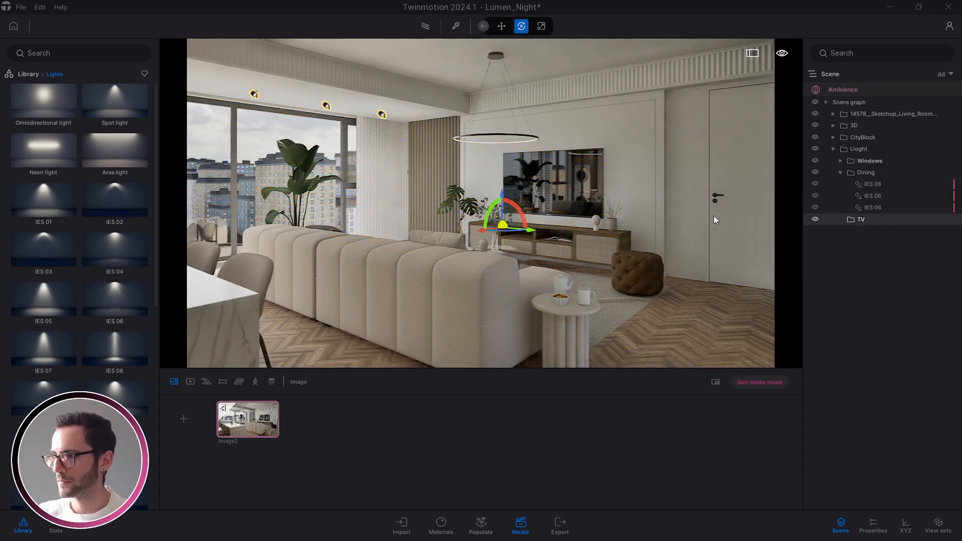
# Step: Set TV as the active container and close the media dock
pyautogui.rightClick(848, 219)
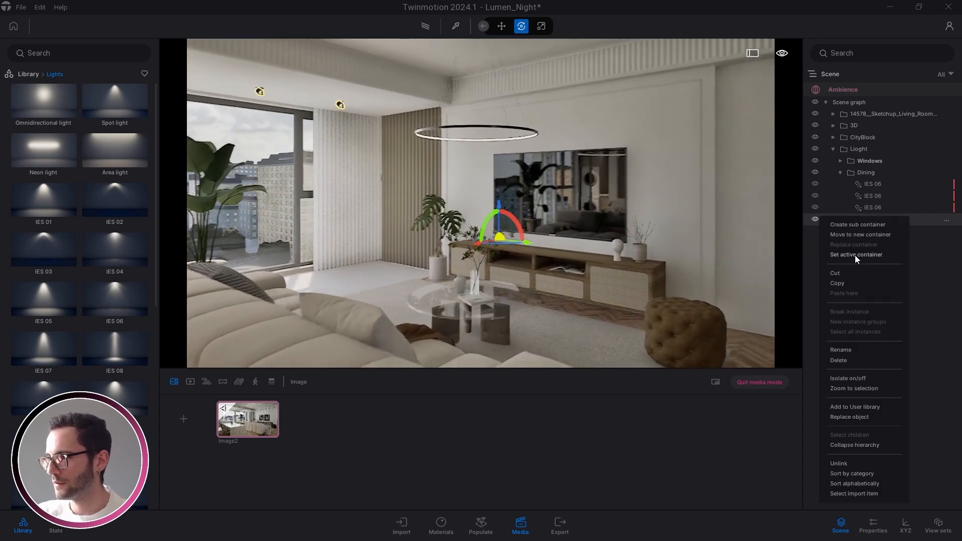
pyautogui.click(856, 255)
pyautogui.press('w')
pyautogui.click(521, 525)
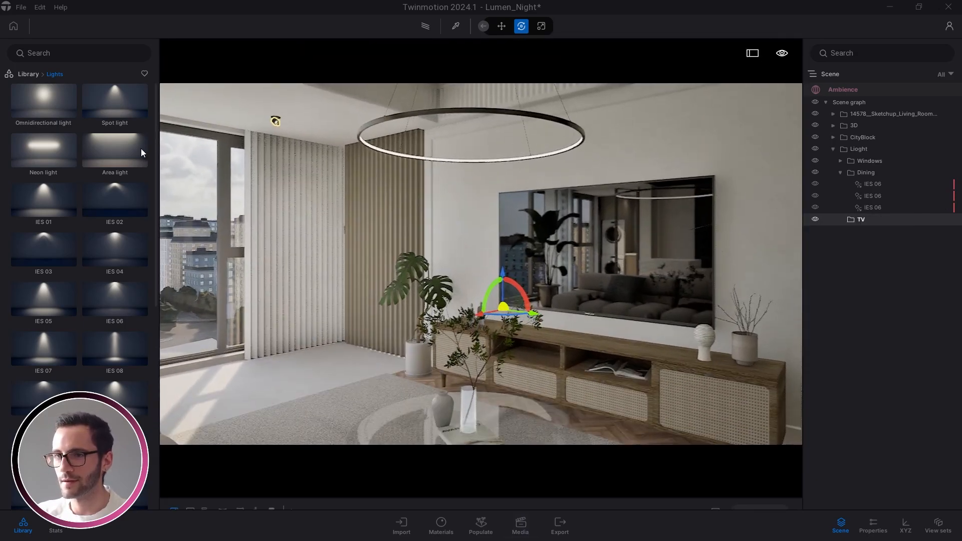
# Step: Try an Omnidirectional light from the light library at the centre of the ring pendant near the TV
pyautogui.press('w')
pyautogui.moveTo(364, 234); pyautogui.dragTo(405, 263, button='right')
pyautogui.press('s')
pyautogui.press('a')
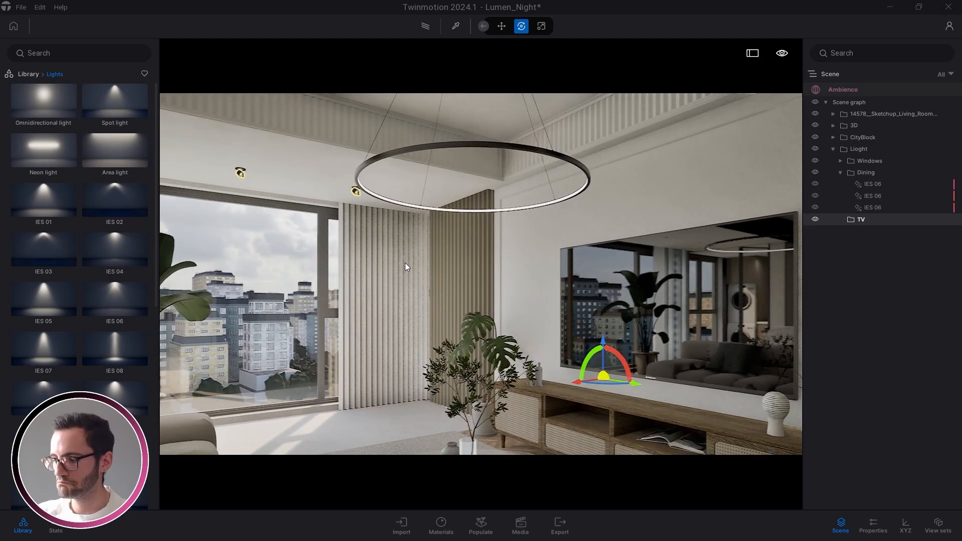
pyautogui.scroll(-5, 125, 326)
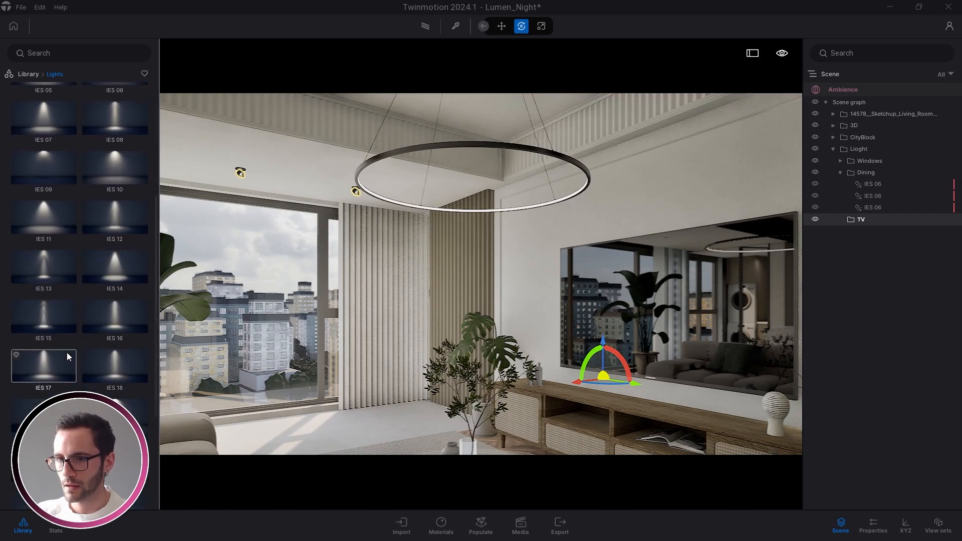
pyautogui.scroll(4, 65, 351)
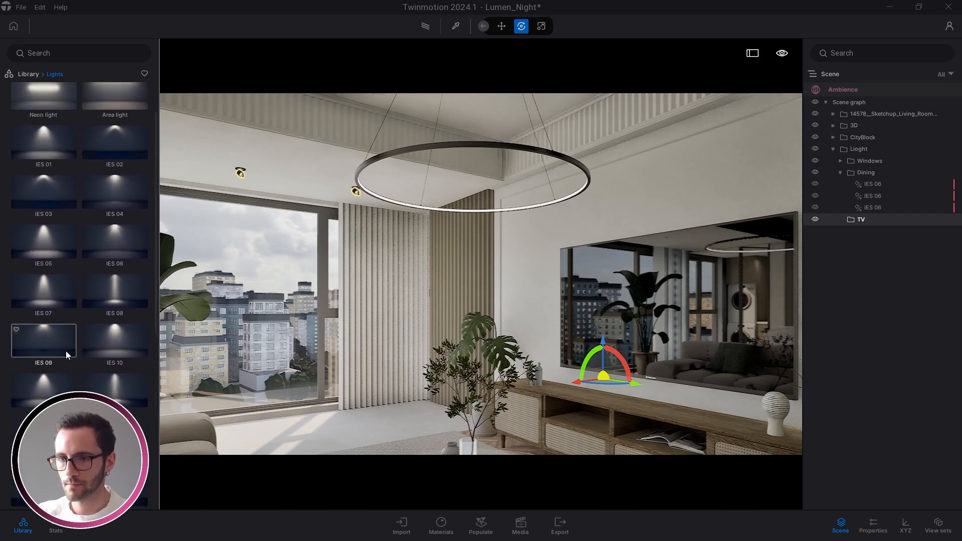
pyautogui.scroll(-1, 84, 354)
pyautogui.scroll(-3, 82, 351)
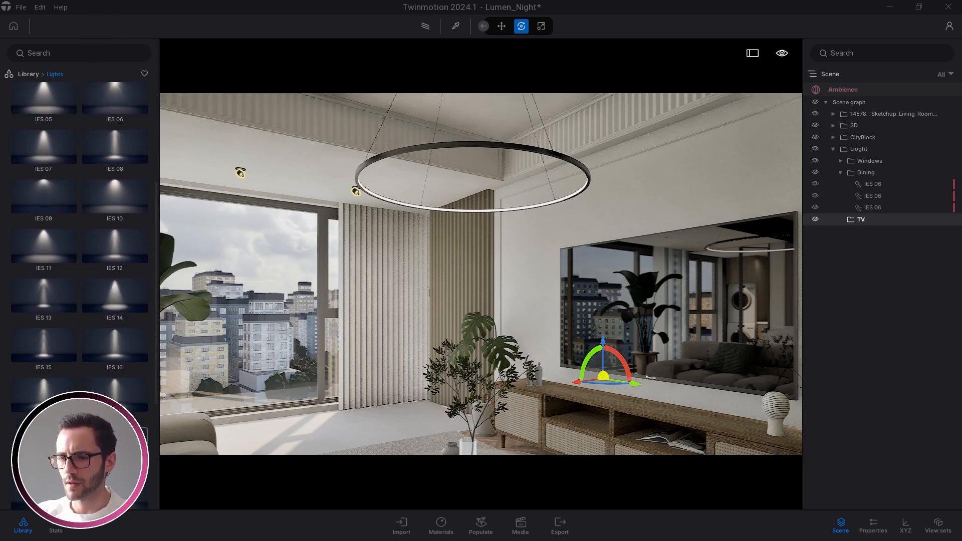
pyautogui.click(27, 75)
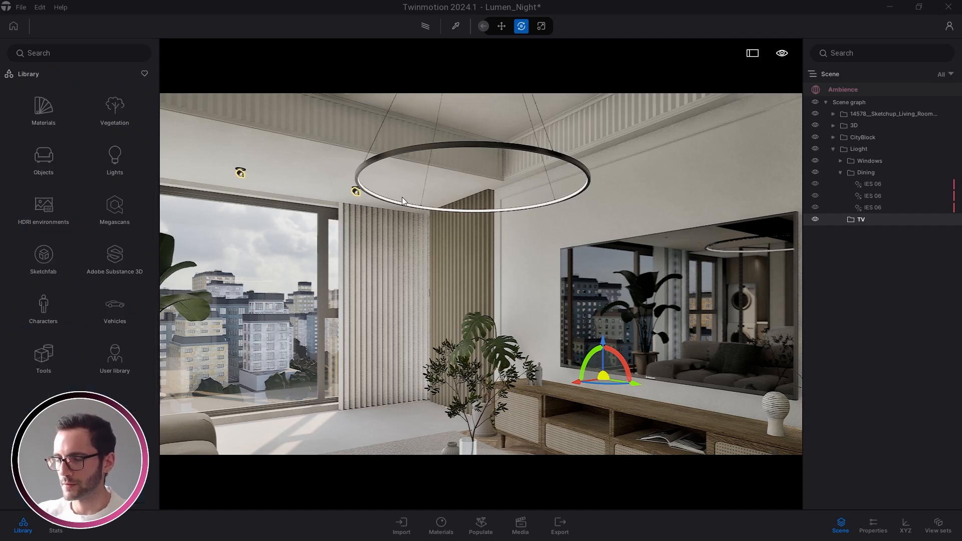
pyautogui.click(108, 166)
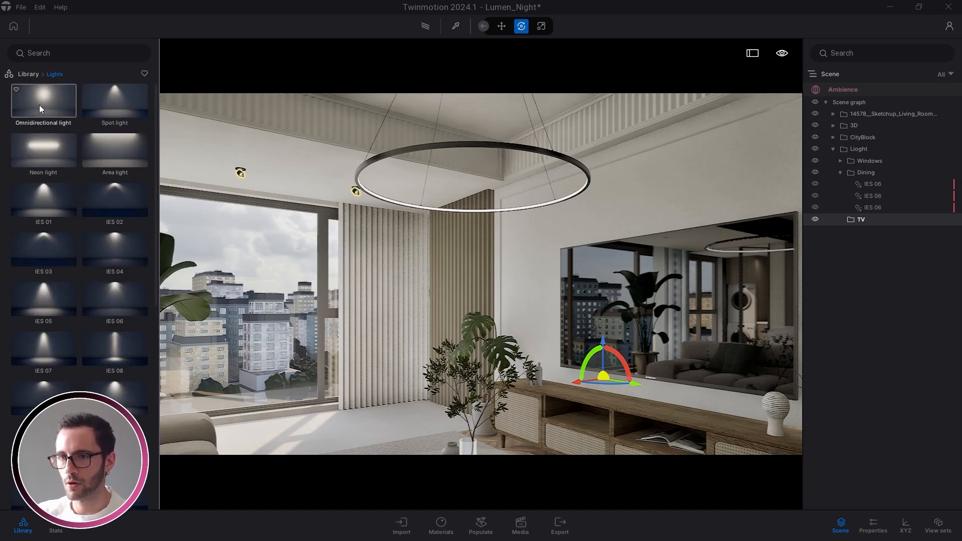
pyautogui.moveTo(49, 104); pyautogui.dragTo(456, 200)
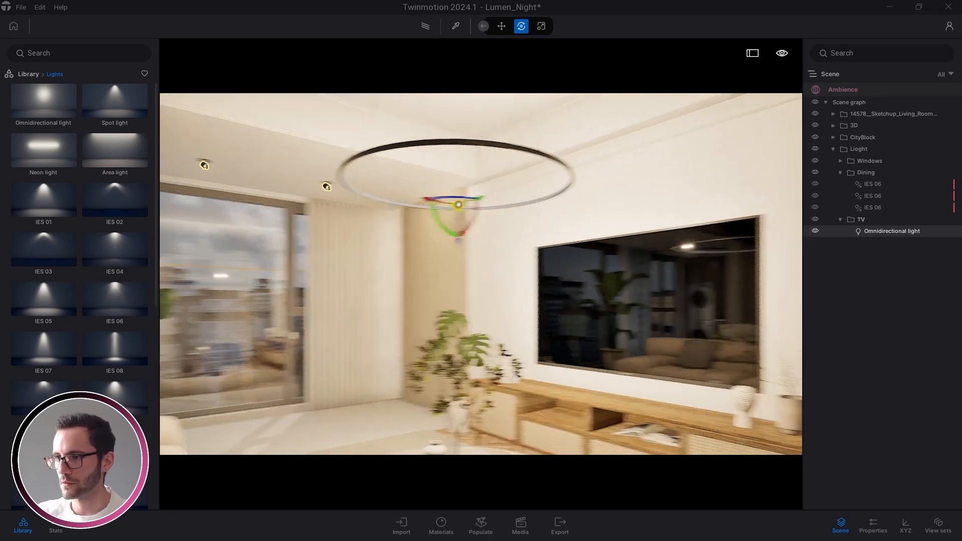
pyautogui.press('e')
pyautogui.moveTo(456, 201); pyautogui.dragTo(476, 223, button='right')
pyautogui.moveTo(401, 326); pyautogui.dragTo(398, 380)
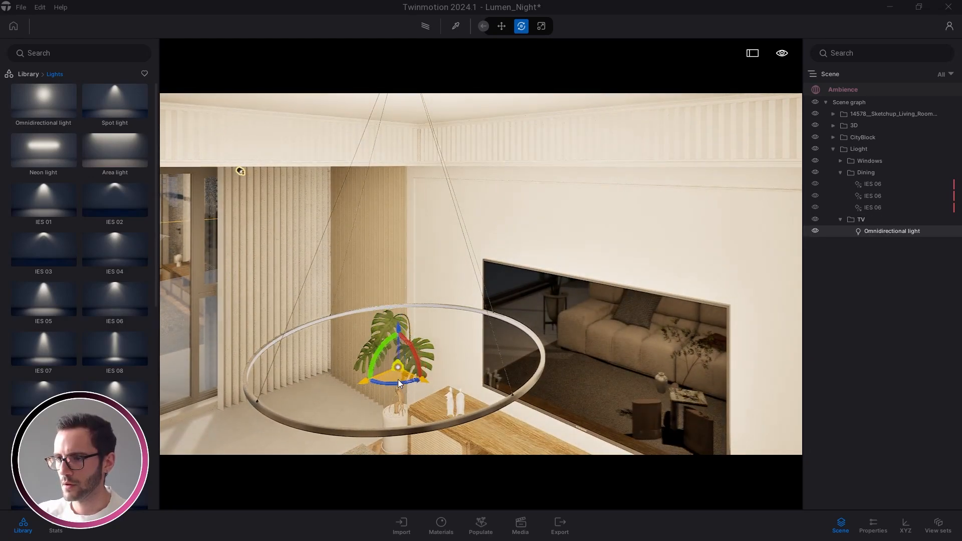
pyautogui.moveTo(398, 377)
pyautogui.mouseDown(button='right')
pyautogui.moveTo(422, 341)
pyautogui.moveTo(413, 331)
pyautogui.moveTo(427, 290)
pyautogui.moveTo(521, 333)
pyautogui.moveTo(519, 401)
pyautogui.mouseUp(button='right')
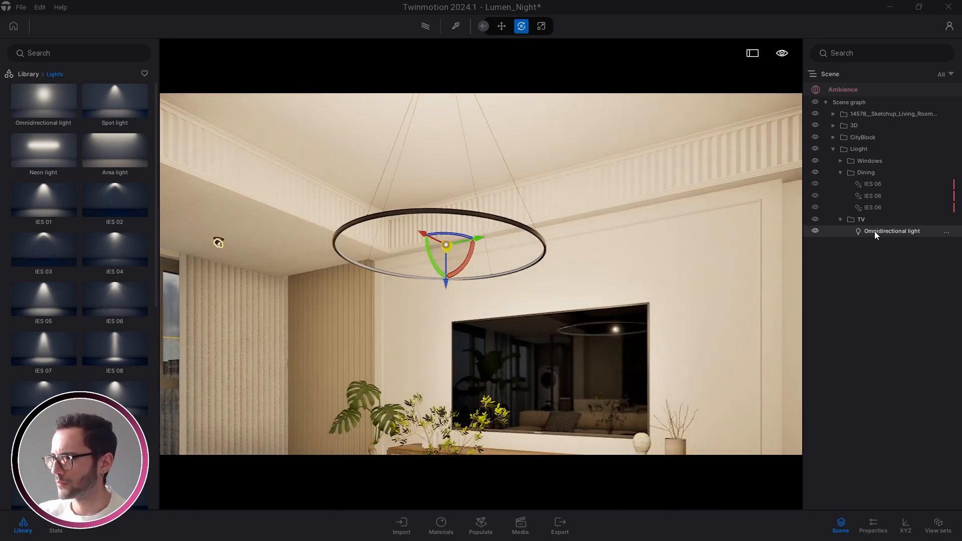
# Step: Enable shadows for the omnidirectional light in the ring pendant
pyautogui.click(875, 524)
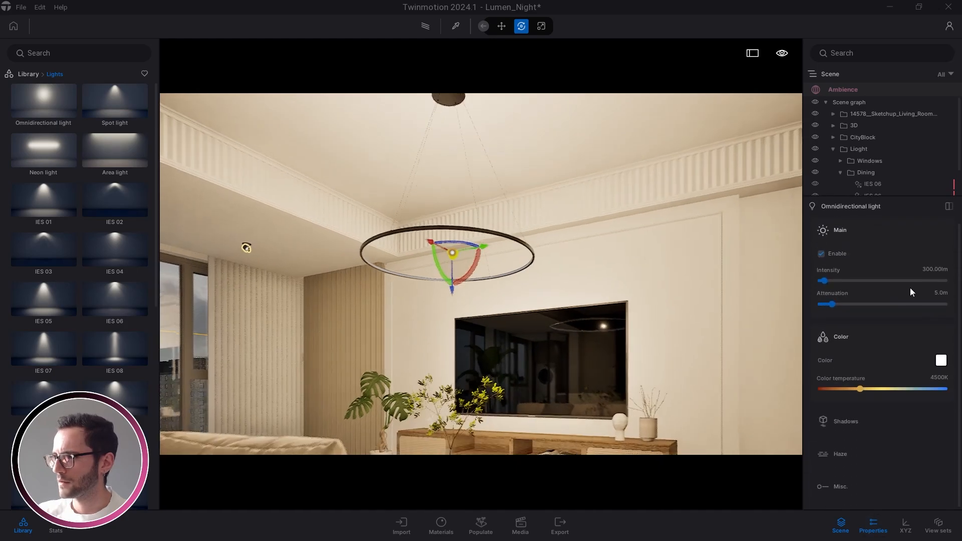
pyautogui.click(852, 422)
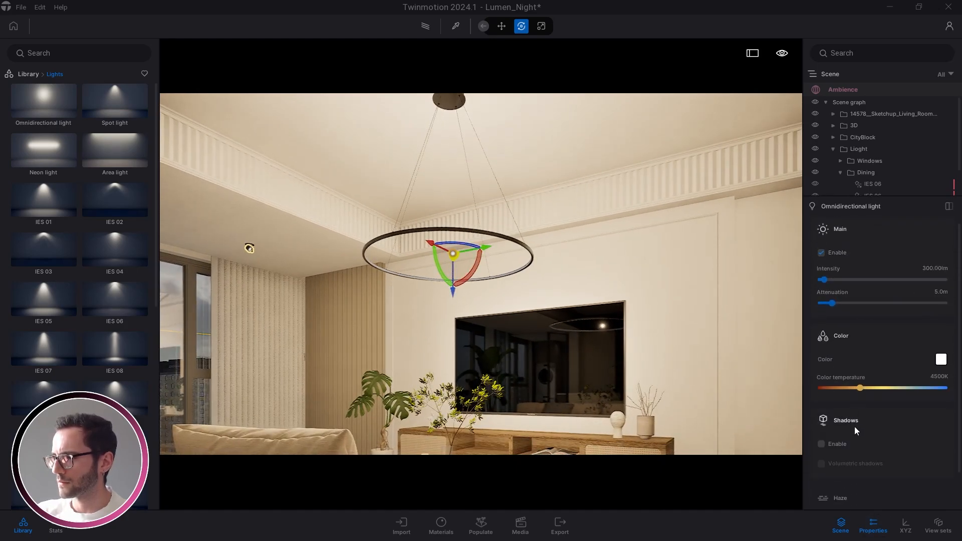
pyautogui.click(822, 445)
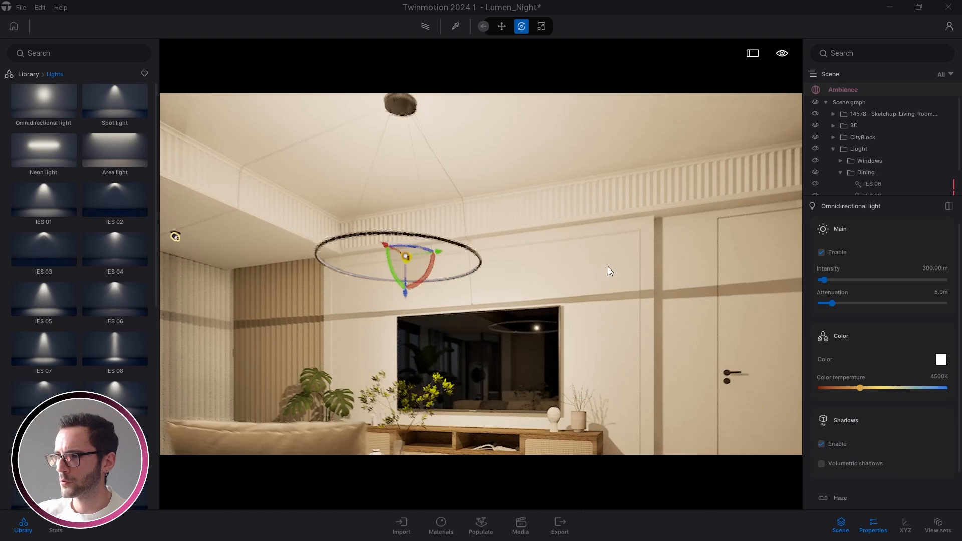
# Step: Examine the shadows of the ring pendant and its cables on the walls and ceiling, and delete the omnidirectional light
pyautogui.moveTo(609, 267); pyautogui.dragTo(627, 305, button='right')
pyautogui.press('s')
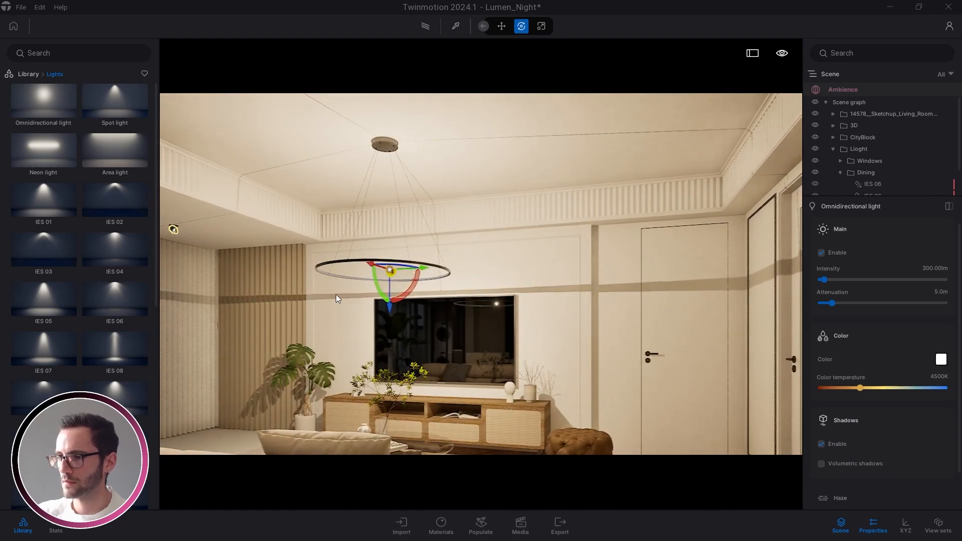
pyautogui.press('d')
pyautogui.moveTo(467, 154); pyautogui.dragTo(441, 226, button='right')
pyautogui.press('w')
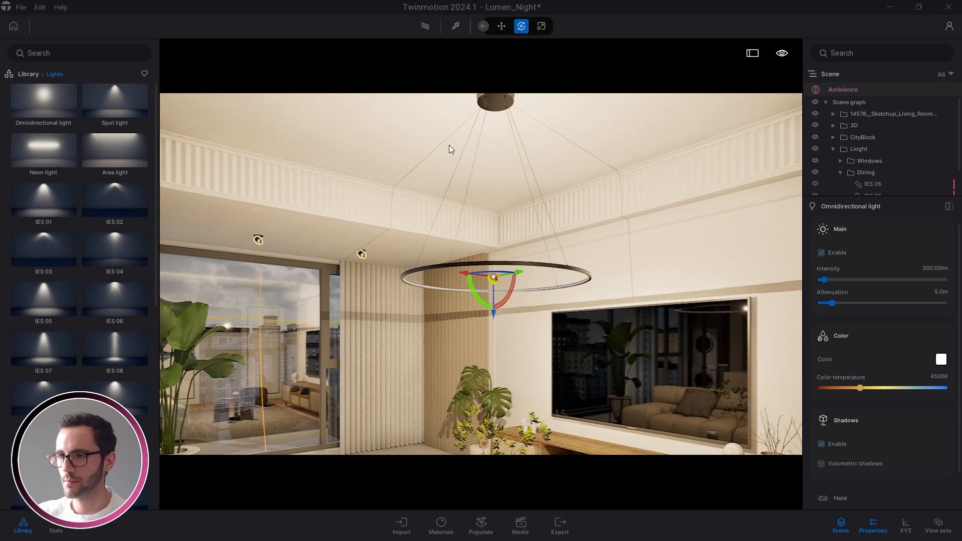
pyautogui.moveTo(449, 145); pyautogui.dragTo(454, 158)
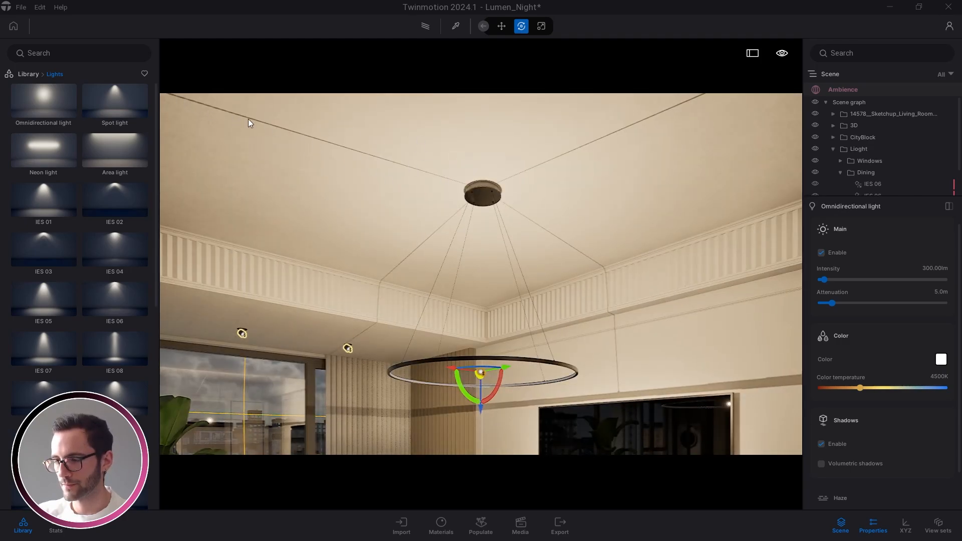
pyautogui.moveTo(579, 291); pyautogui.dragTo(581, 304, button='right')
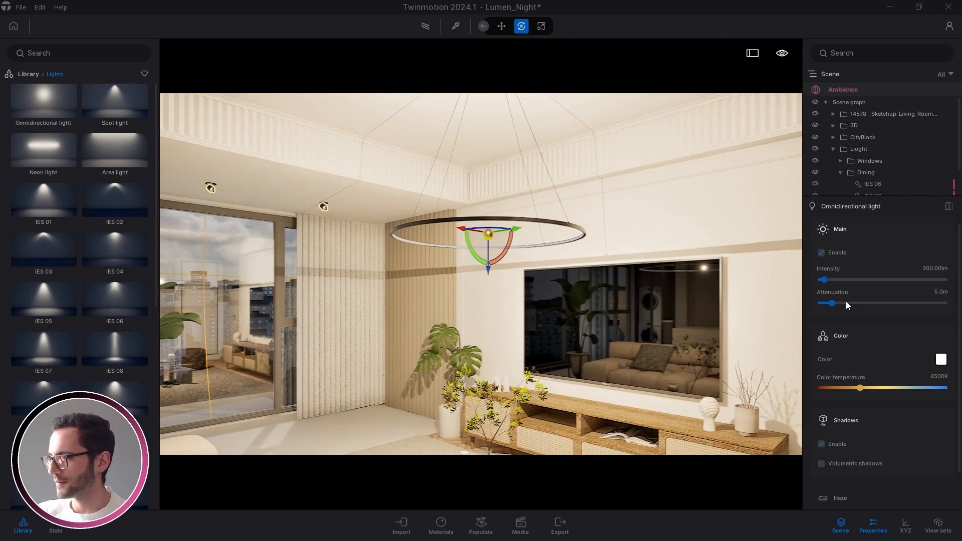
pyautogui.moveTo(638, 241); pyautogui.dragTo(631, 248, button='right')
pyautogui.press('Delete')
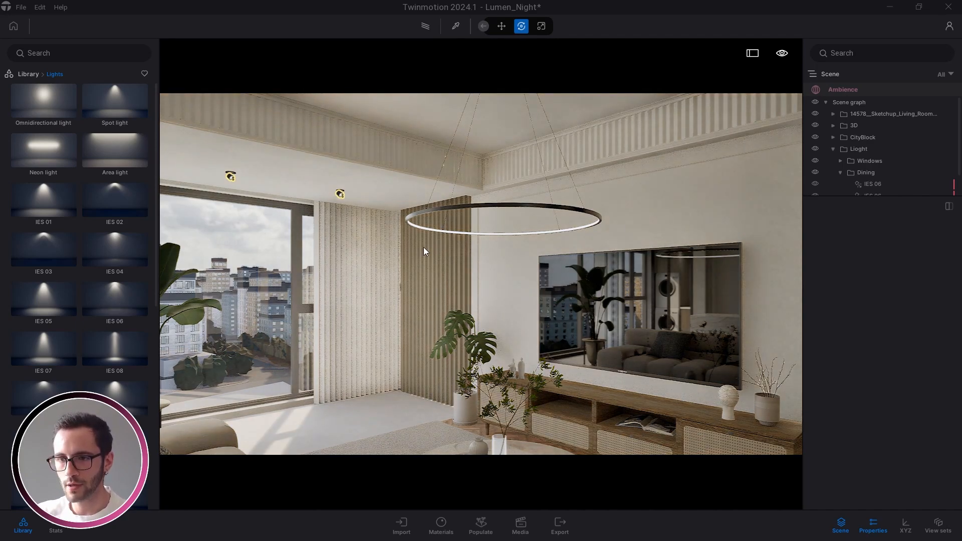
# Step: Place an IES 20 light from the library in the TV container and position it at the ring pendant's centre
pyautogui.scroll(-8, 98, 288)
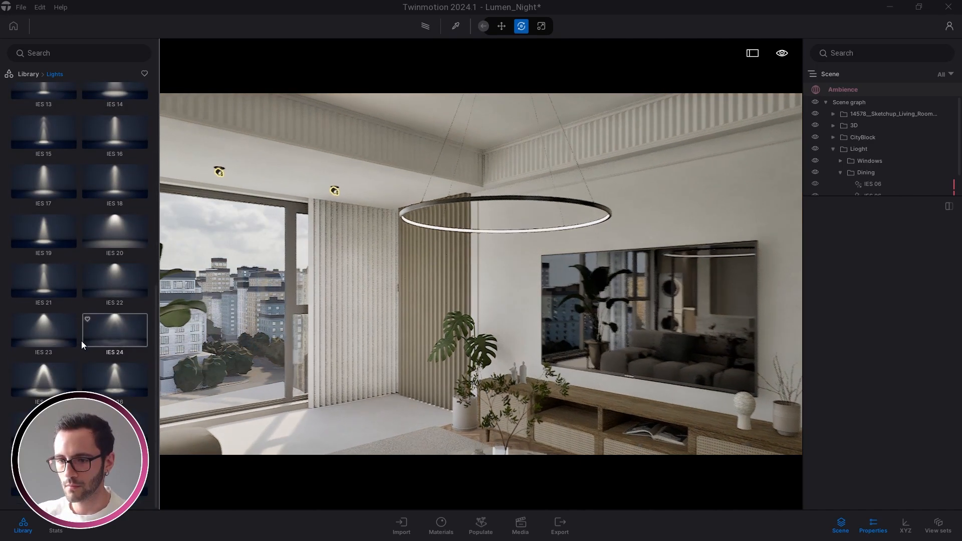
pyautogui.scroll(2, 35, 333)
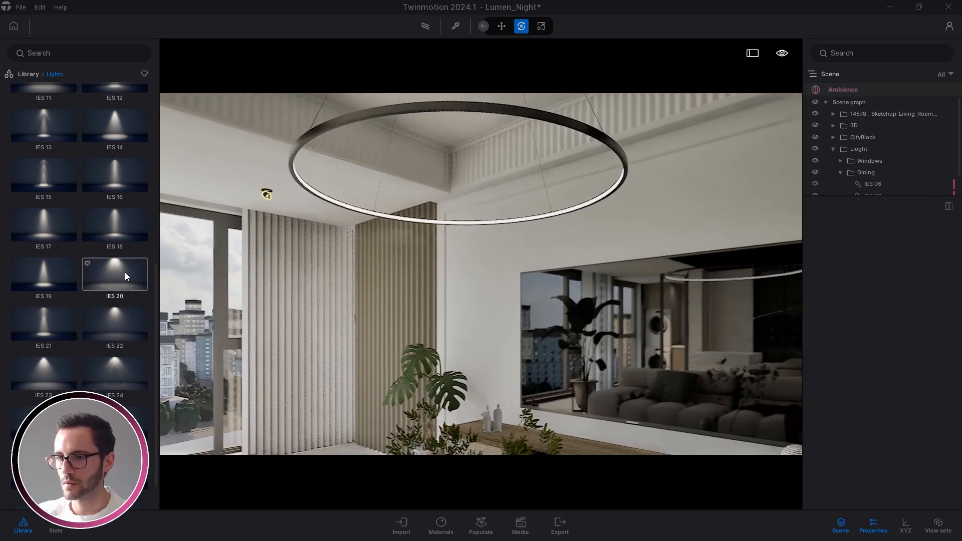
pyautogui.moveTo(120, 276); pyautogui.dragTo(460, 222)
pyautogui.press('e')
pyautogui.moveTo(459, 222); pyautogui.dragTo(506, 238, button='right')
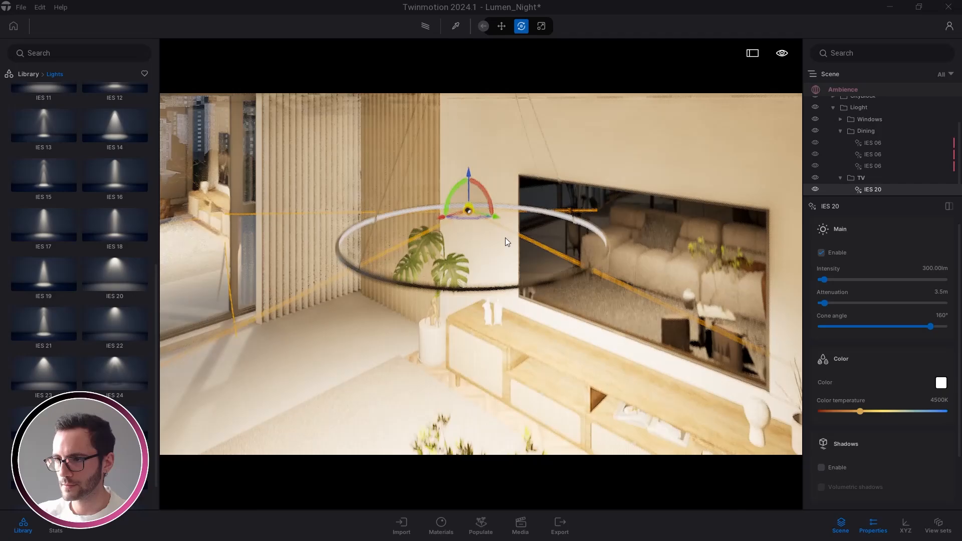
pyautogui.moveTo(468, 280); pyautogui.dragTo(470, 348)
pyautogui.moveTo(470, 348); pyautogui.dragTo(464, 251, button='right')
pyautogui.press('q')
pyautogui.moveTo(506, 311)
pyautogui.mouseDown(button='right')
pyautogui.moveTo(506, 270)
pyautogui.moveTo(506, 311)
pyautogui.mouseUp(button='right')
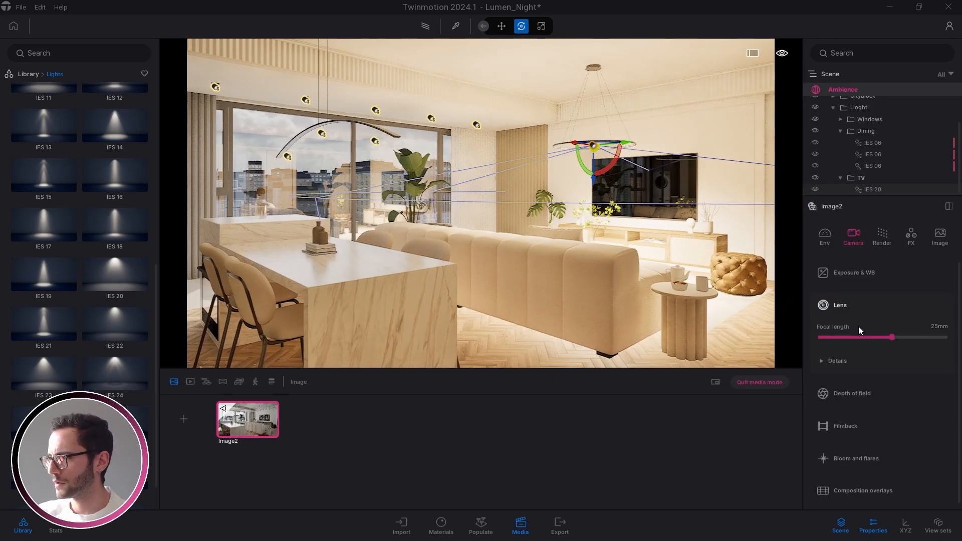
# Step: Enable Parallelism in the detailed lens settings of Image2
pyautogui.click(851, 371)
pyautogui.scroll(-1, 851, 372)
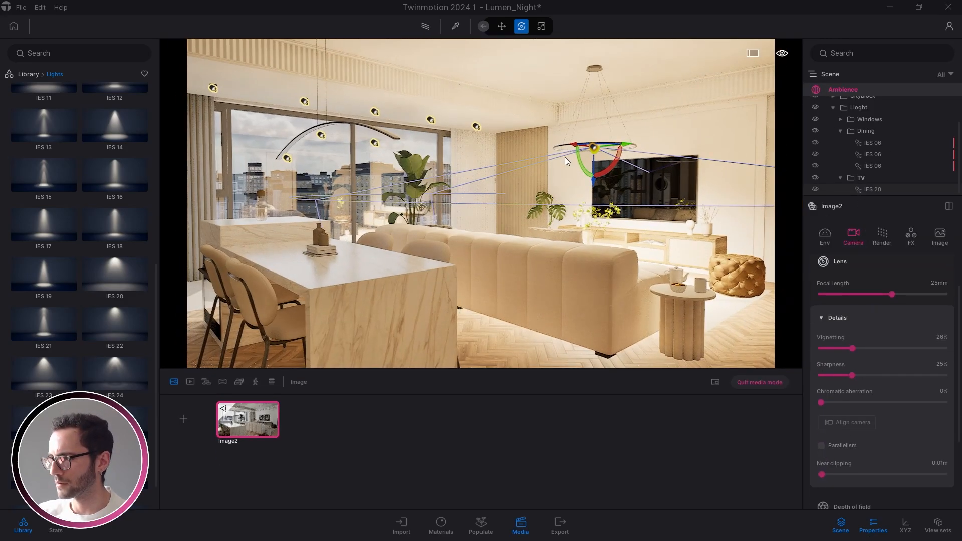
pyautogui.click(823, 446)
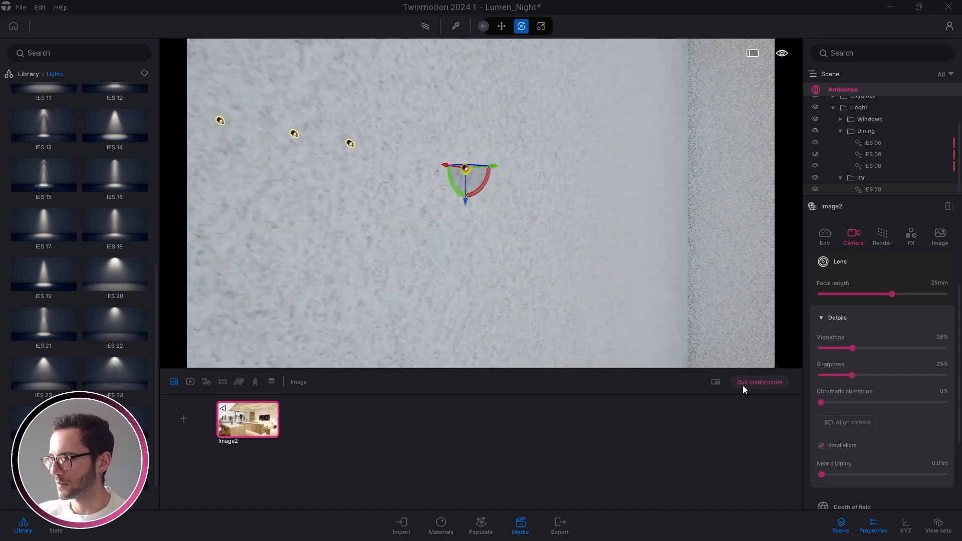
# Step: Quit media mode and duplicate the ring pendant's IES 20 light just above the original as one copy, spaced 0.05 m
pyautogui.click(743, 384)
pyautogui.press('w')
pyautogui.moveTo(481, 204); pyautogui.dragTo(473, 101, button='right')
pyautogui.press('s')
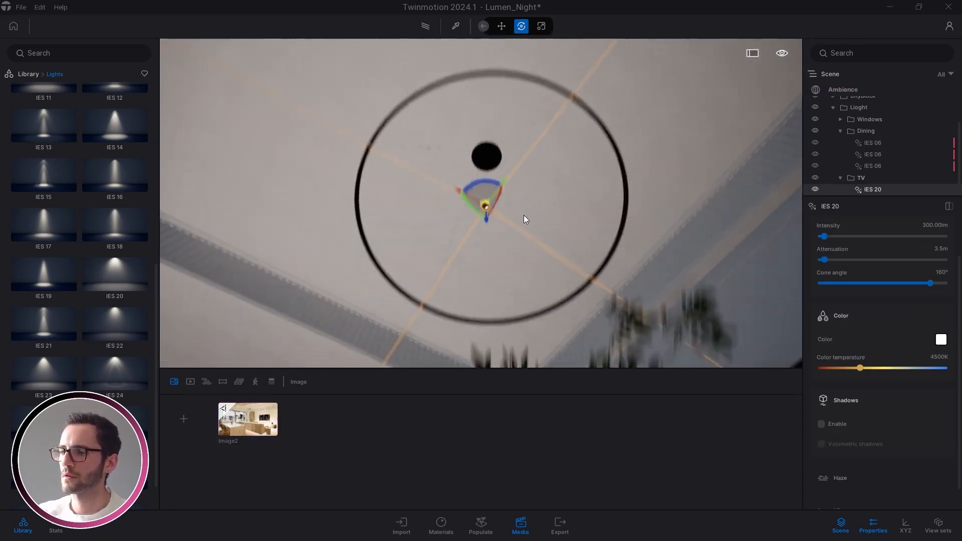
pyautogui.moveTo(525, 217)
pyautogui.mouseDown(button='right')
pyautogui.moveTo(522, 246)
pyautogui.moveTo(521, 220)
pyautogui.mouseUp(button='right')
pyautogui.moveTo(490, 160); pyautogui.dragTo(442, 272, button='right')
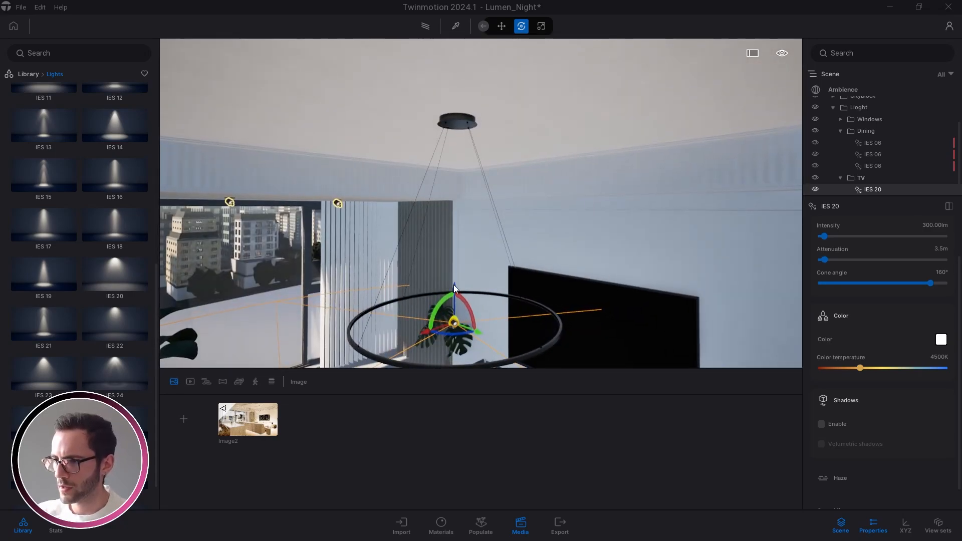
pyautogui.keyDown('alt'); pyautogui.moveTo(455, 286); pyautogui.dragTo(455, 275); pyautogui.keyUp('alt')
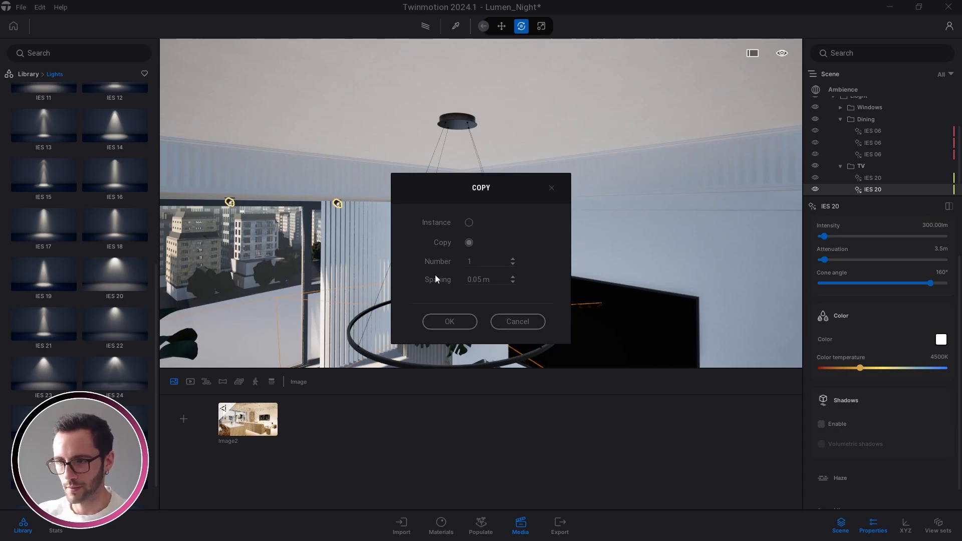
pyautogui.click(450, 321)
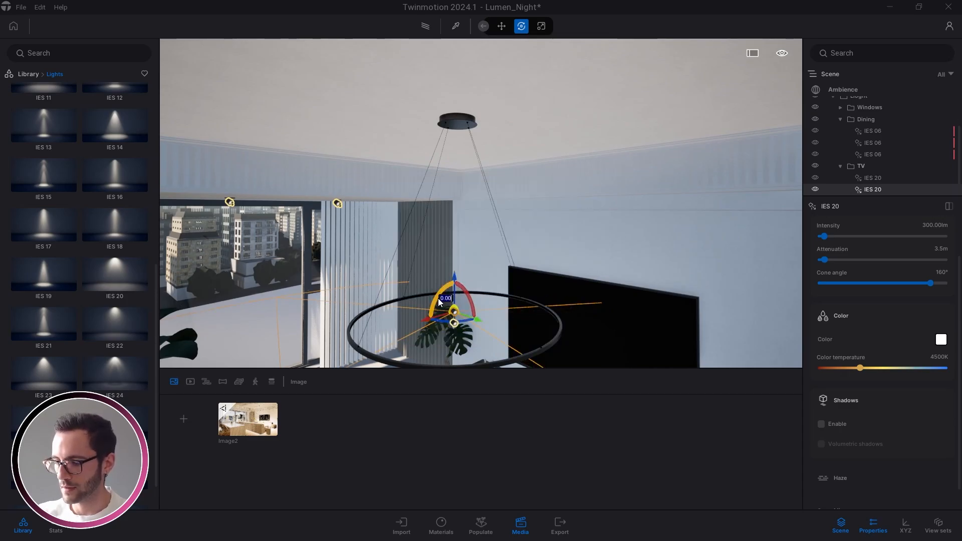
# Step: Rotate the copied IES 20 light by 180° so it shines at the ceiling
pyautogui.write('180')
pyautogui.press('Return')
pyautogui.moveTo(477, 310); pyautogui.dragTo(419, 225, button='right')
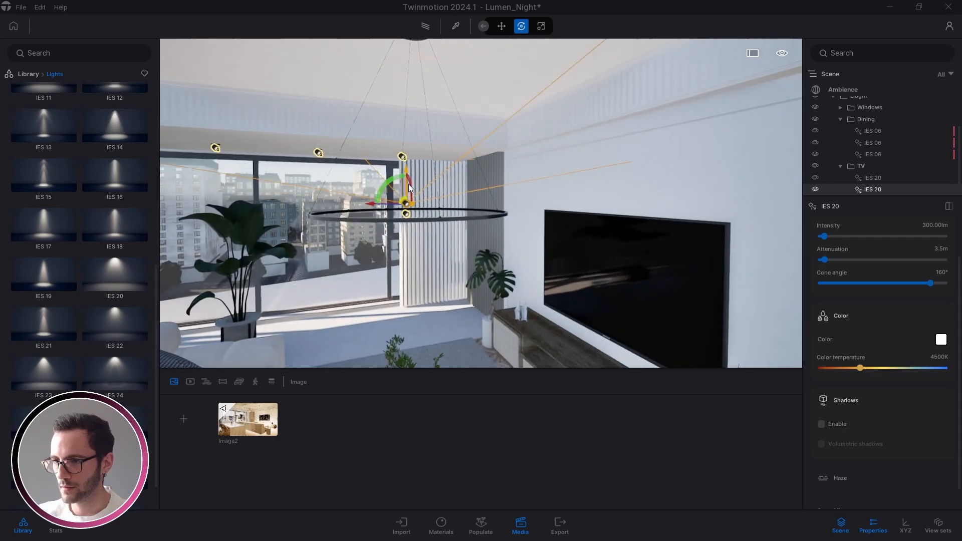
pyautogui.moveTo(409, 188); pyautogui.dragTo(531, 238, button='right')
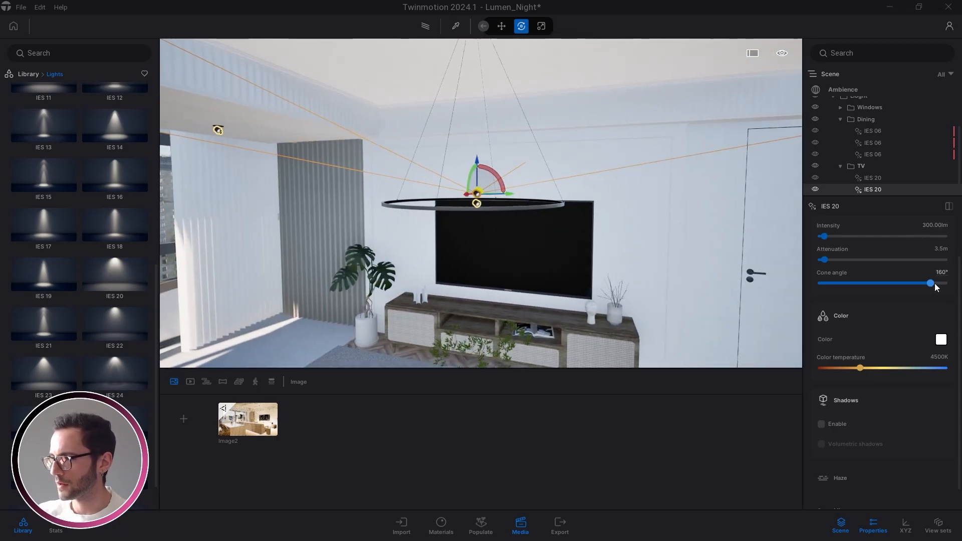
# Step: Set the cone angle of both IES 20 lights to 180° and move the downward one slightly below the ring
pyautogui.moveTo(932, 283); pyautogui.dragTo(957, 287)
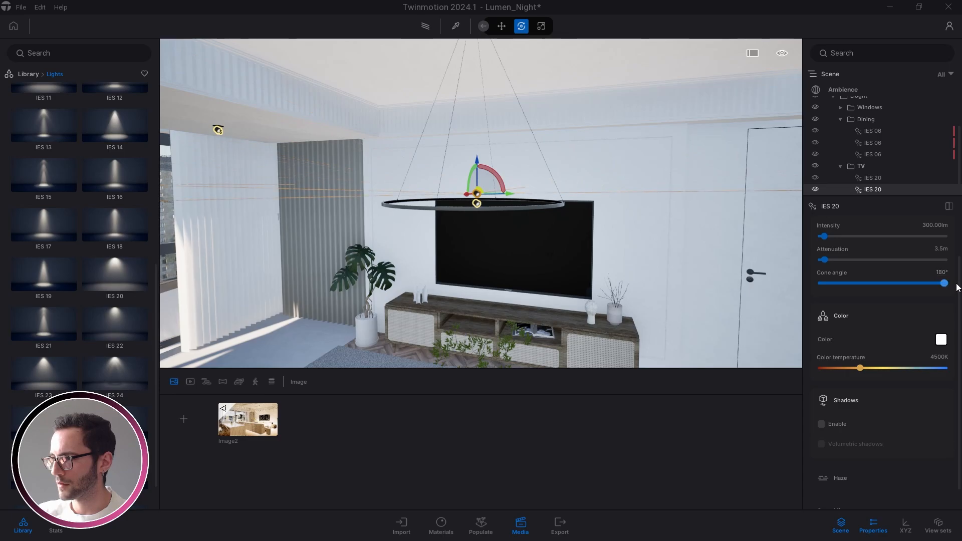
pyautogui.click(874, 178)
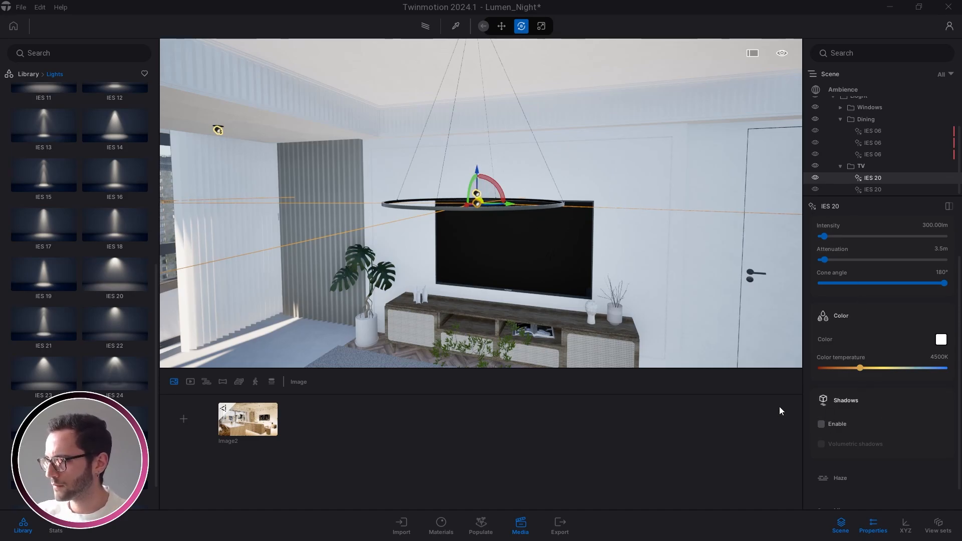
pyautogui.moveTo(619, 250); pyautogui.dragTo(601, 245, button='right')
pyautogui.moveTo(502, 214); pyautogui.dragTo(523, 183, button='middle')
pyautogui.scroll(-2, 524, 164)
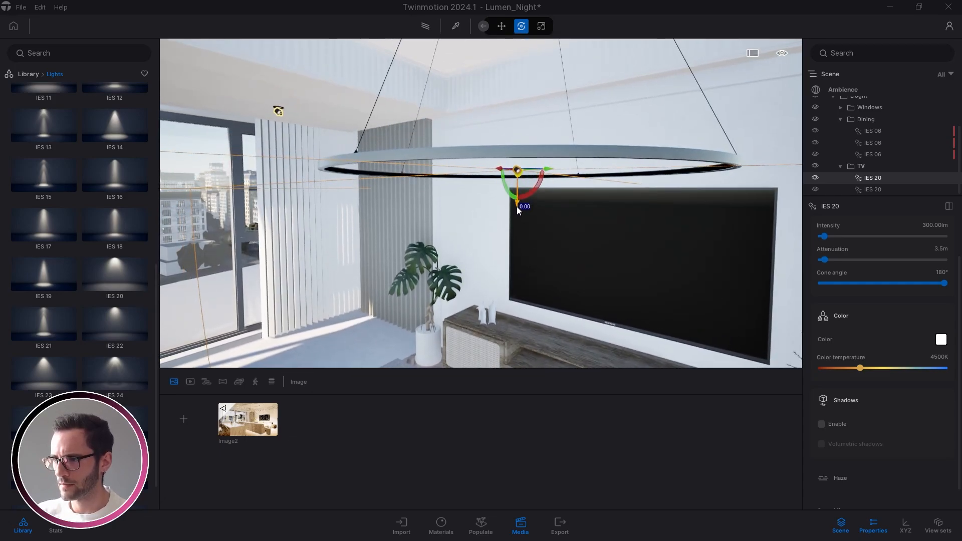
pyautogui.moveTo(517, 207); pyautogui.dragTo(520, 211)
pyautogui.scroll(-2, 502, 210)
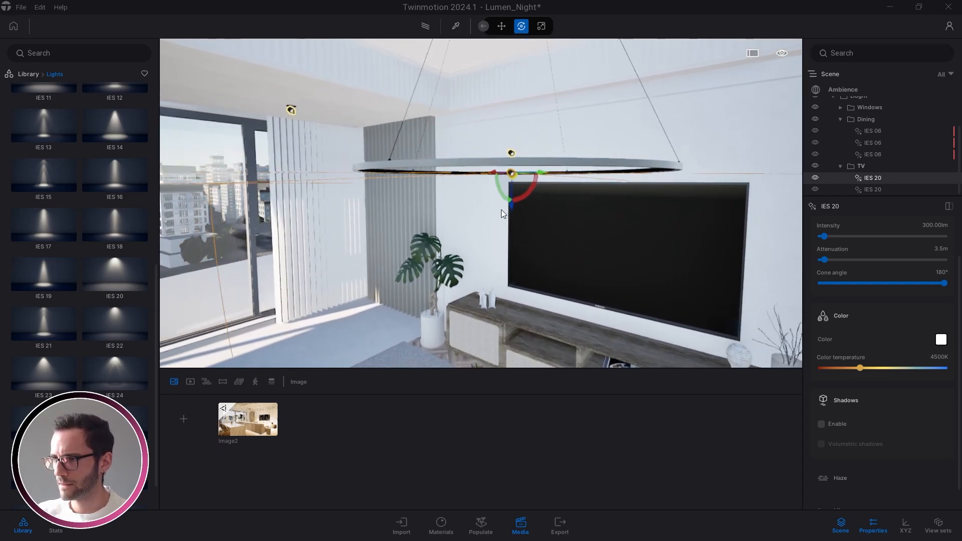
# Step: Enable shadows for the downward-facing IES 20 light in the ring pendant
pyautogui.doubleClick(882, 178)
pyautogui.scroll(-4, 449, 205)
pyautogui.keyDown('shift'); pyautogui.moveTo(466, 198); pyautogui.dragTo(448, 211, button='middle'); pyautogui.keyUp('shift')
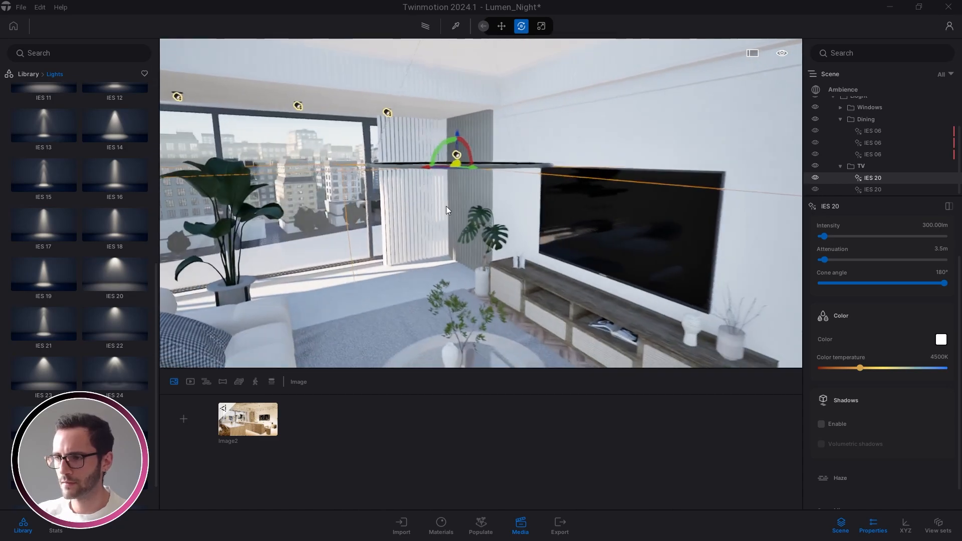
pyautogui.scroll(-3, 446, 206)
pyautogui.moveTo(446, 206); pyautogui.dragTo(255, 198, button='right')
pyautogui.moveTo(521, 198); pyautogui.dragTo(399, 161, button='right')
pyautogui.scroll(2, 399, 161)
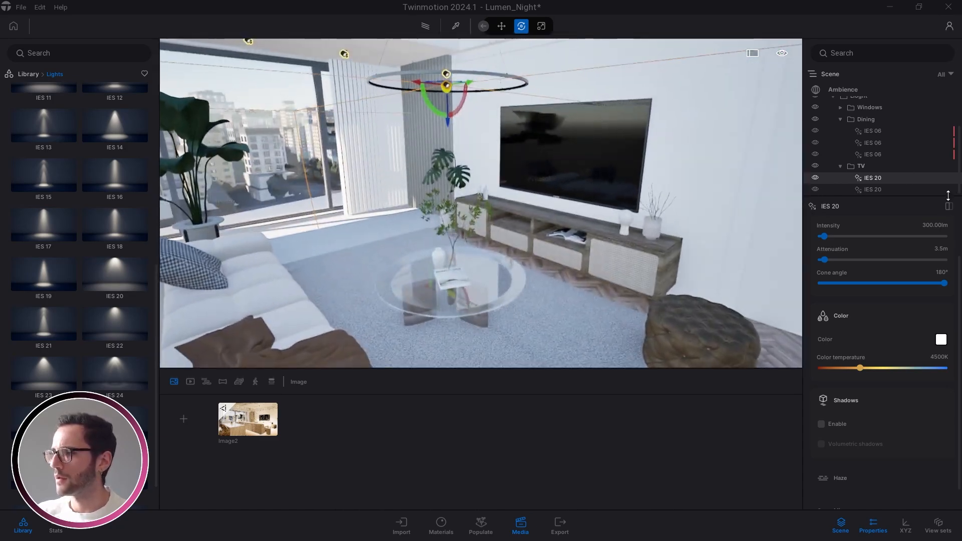
pyautogui.click(822, 425)
pyautogui.moveTo(609, 293); pyautogui.dragTo(429, 266, button='right')
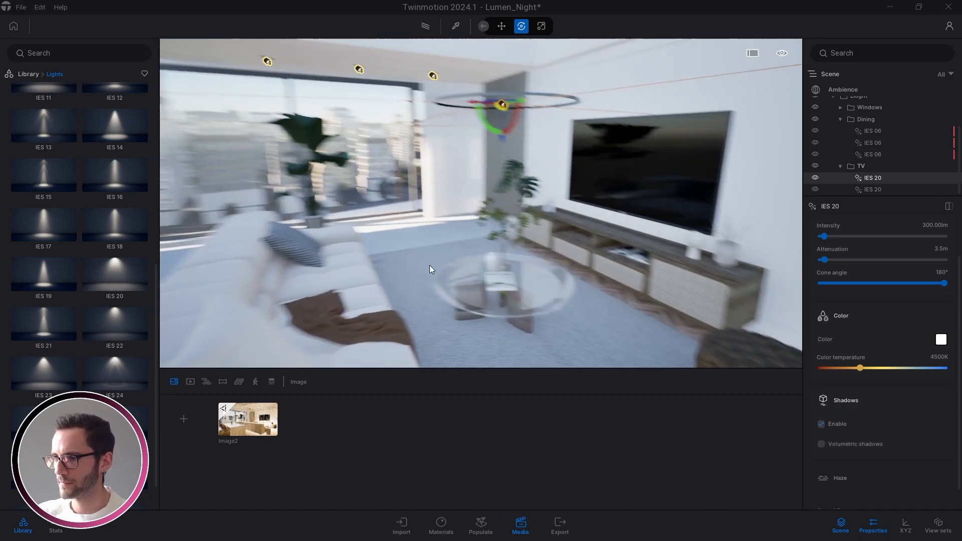
pyautogui.press('e')
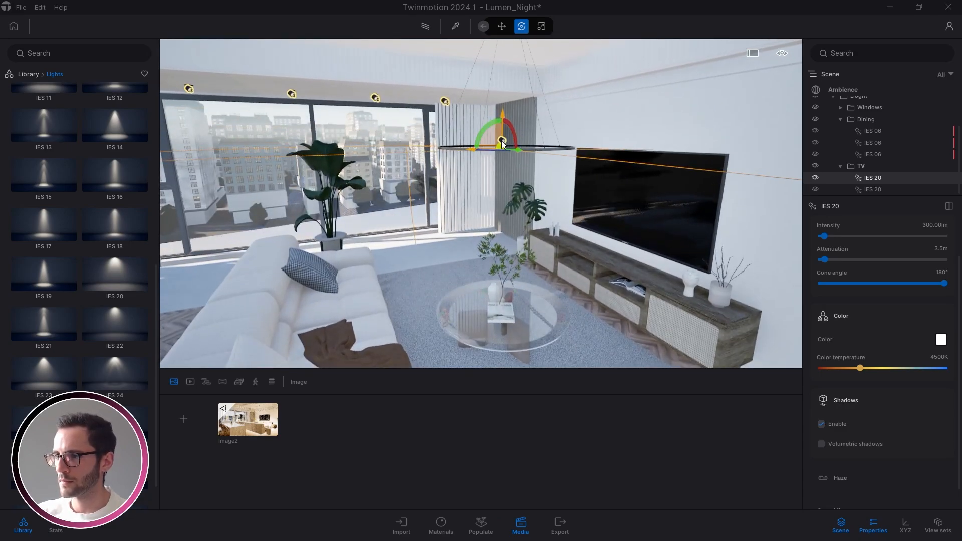
# Step: Select the upward-facing IES 20 light and examine its position in the ring pendant from several angles
pyautogui.click(581, 131)
pyautogui.scroll(3, 508, 125)
pyautogui.click(509, 124)
pyautogui.moveTo(590, 103); pyautogui.dragTo(493, 75, button='right')
pyautogui.press('s')
pyautogui.moveTo(718, 134); pyautogui.dragTo(747, 304, button='right')
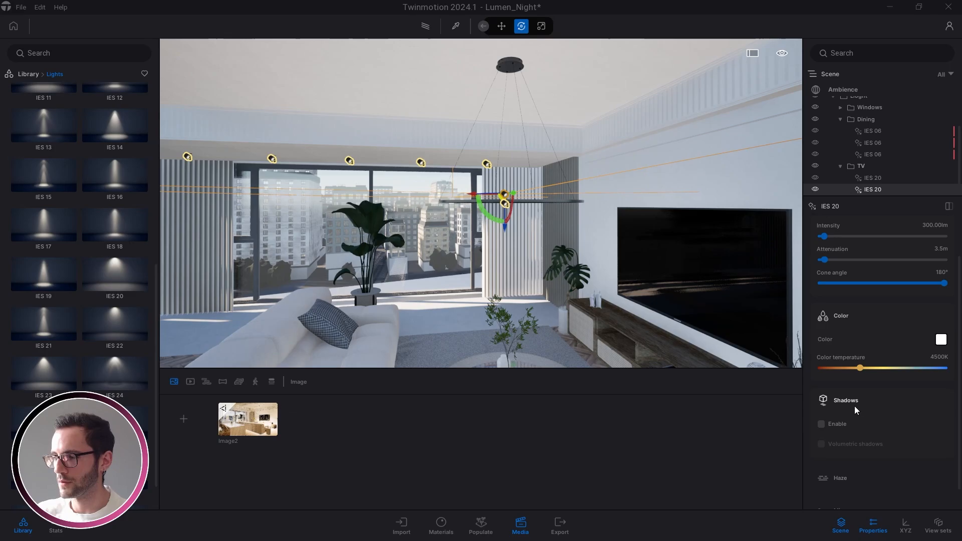
pyautogui.press('a')
pyautogui.press('w')
pyautogui.moveTo(521, 239); pyautogui.dragTo(553, 175, button='right')
pyautogui.scroll(-2, 521, 163)
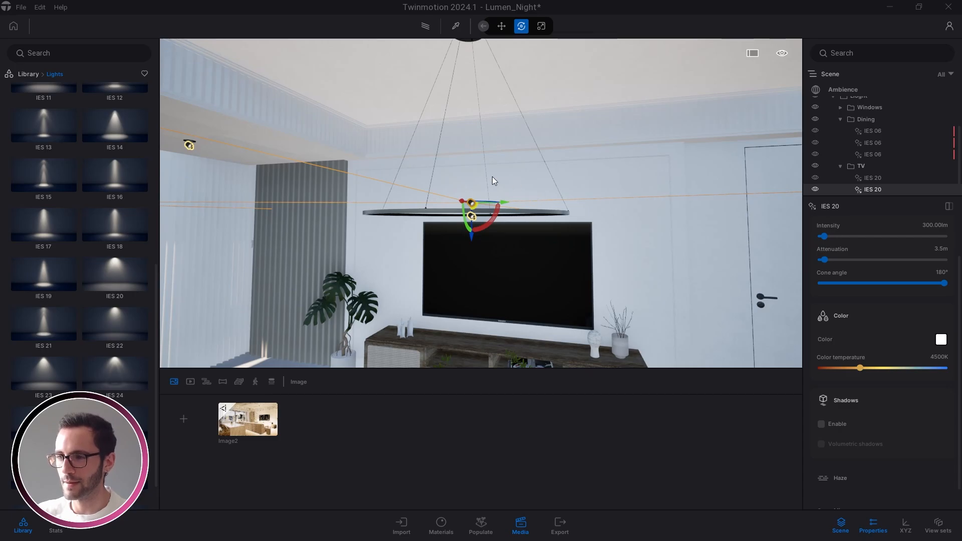
pyautogui.press('d')
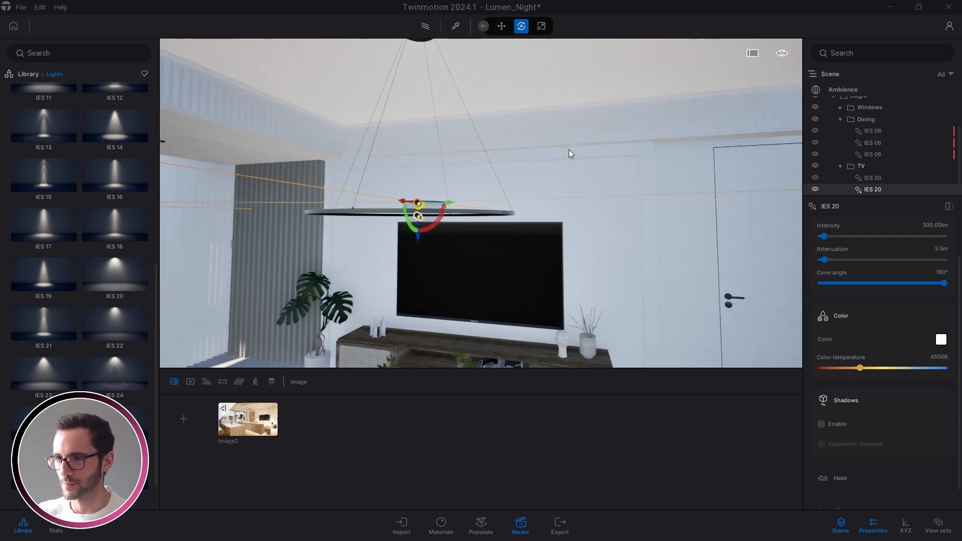
pyautogui.moveTo(550, 193); pyautogui.dragTo(586, 191, button='right')
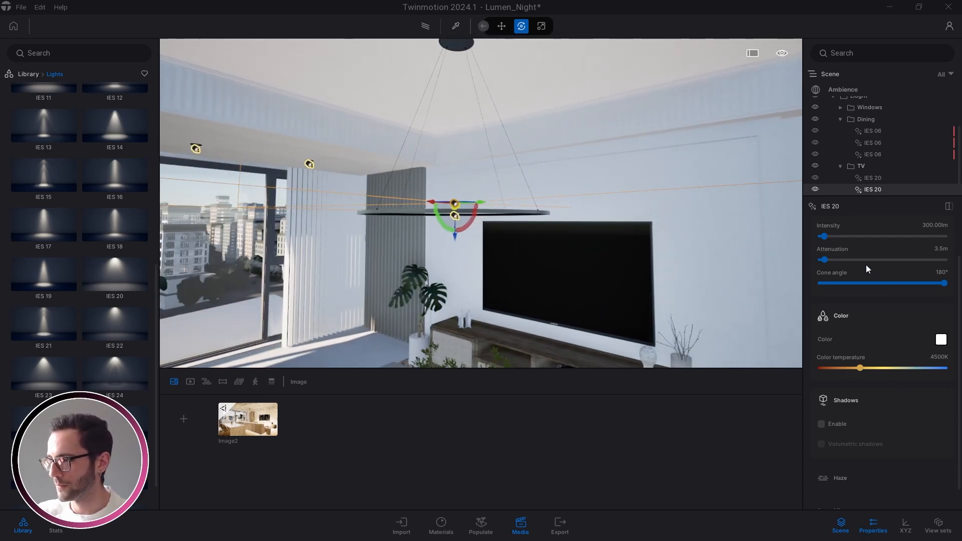
# Step: Set the color temperature of both IES 20 lights in the TV container to 6500K
pyautogui.click(937, 356)
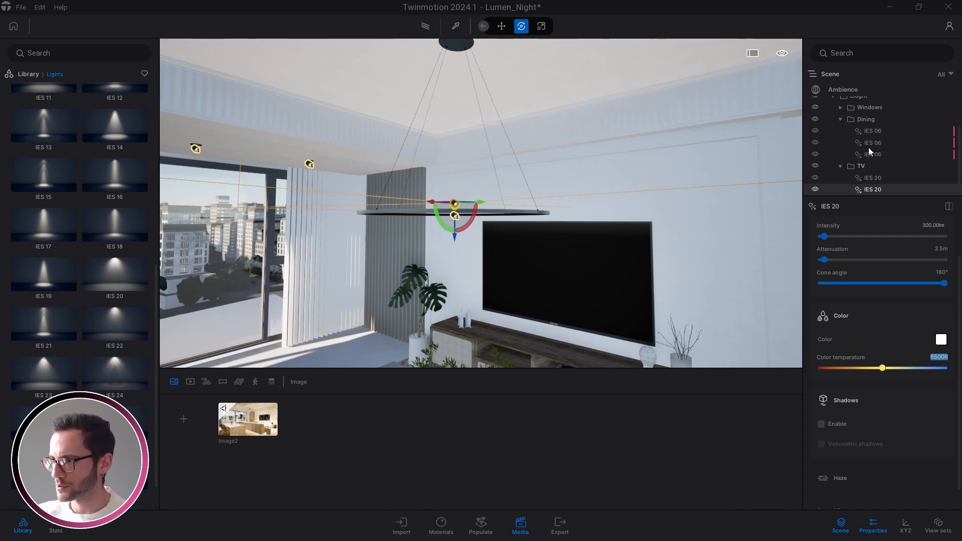
pyautogui.click(870, 178)
pyautogui.click(939, 357)
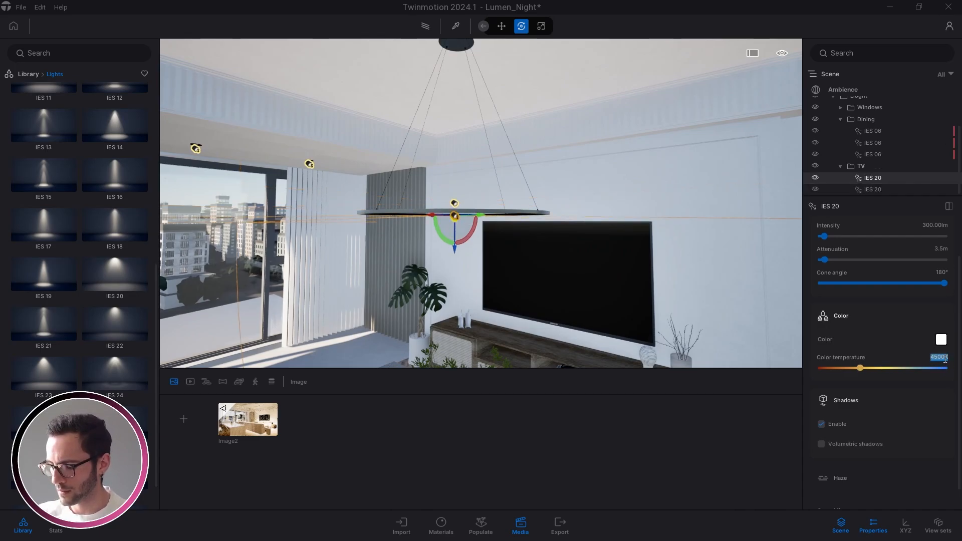
pyautogui.write('6500')
pyautogui.press('Return')
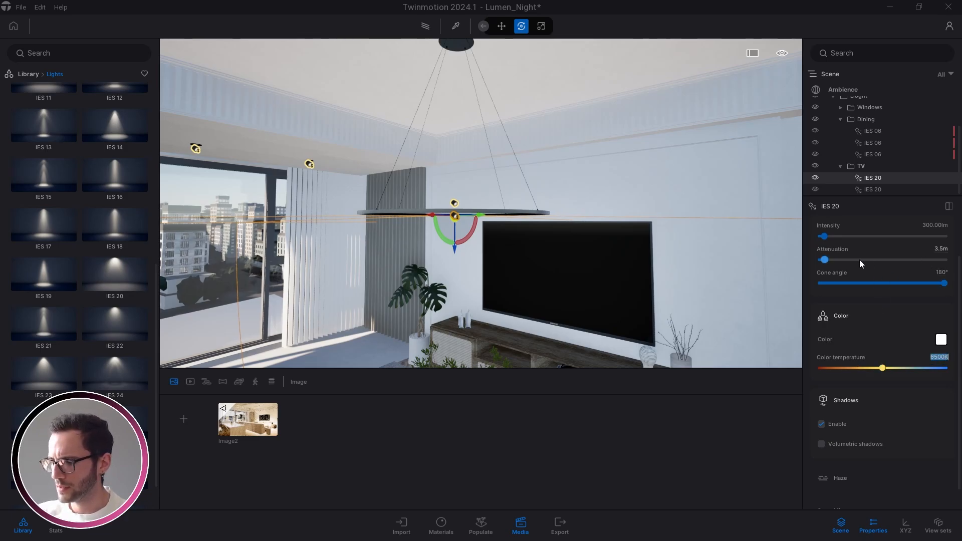
# Step: Set the attenuation of the upward-facing IES 20 light to 5 m
pyautogui.moveTo(644, 255); pyautogui.dragTo(401, 240, button='right')
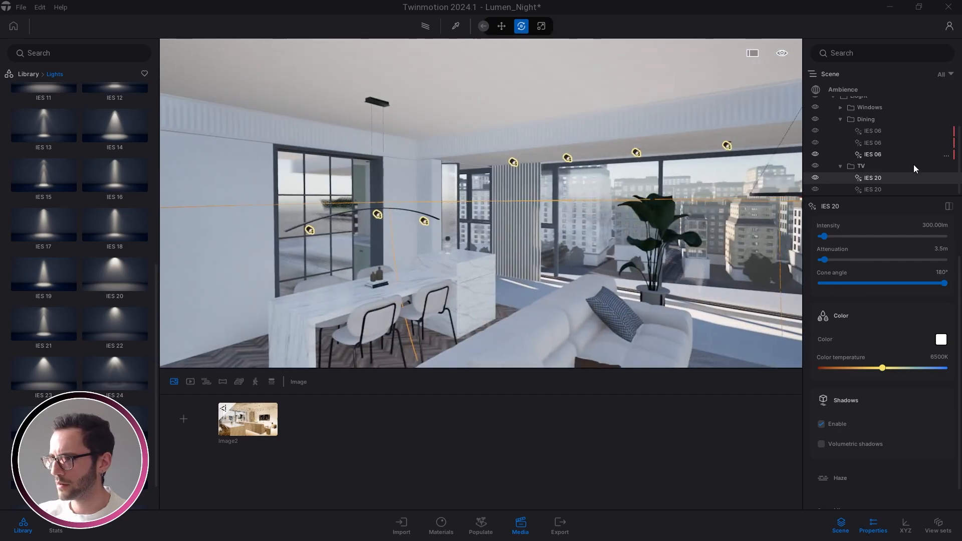
pyautogui.click(868, 189)
pyautogui.moveTo(601, 226)
pyautogui.mouseDown(button='right')
pyautogui.moveTo(637, 231)
pyautogui.moveTo(591, 233)
pyautogui.moveTo(571, 251)
pyautogui.moveTo(602, 234)
pyautogui.moveTo(584, 230)
pyautogui.mouseUp(button='right')
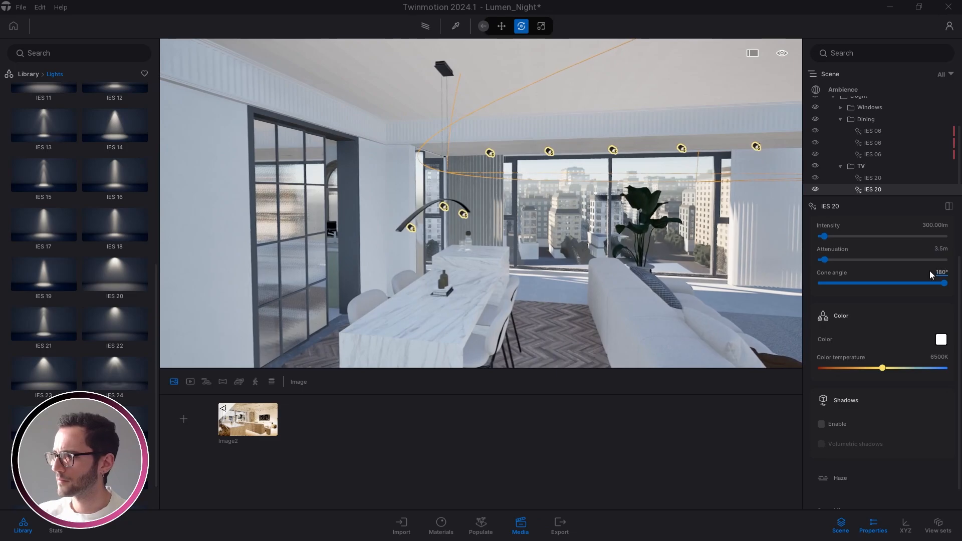
pyautogui.write('5')
pyautogui.press('Return')
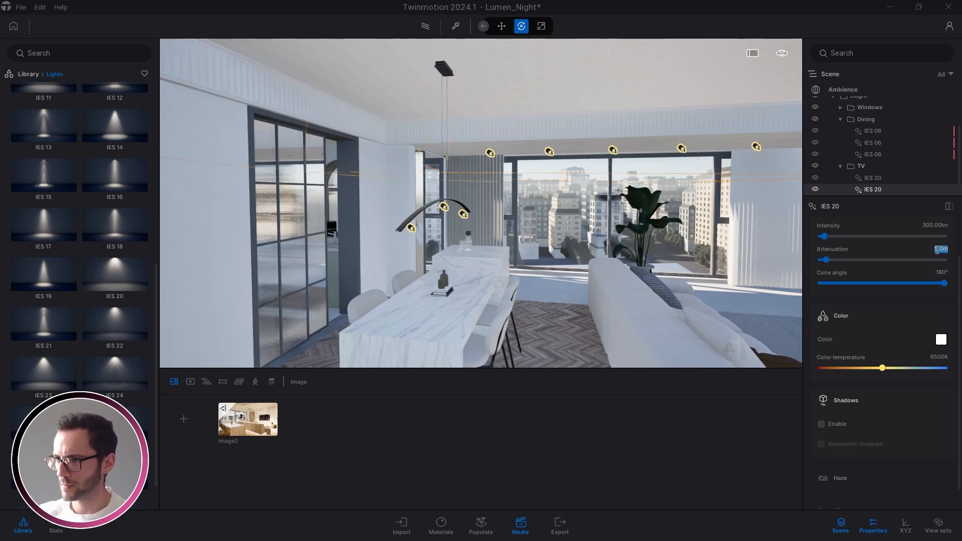
# Step: Return to the Image2 view and compare the settings of the two IES 20 lights in the TV container
pyautogui.moveTo(646, 226); pyautogui.dragTo(609, 209, button='right')
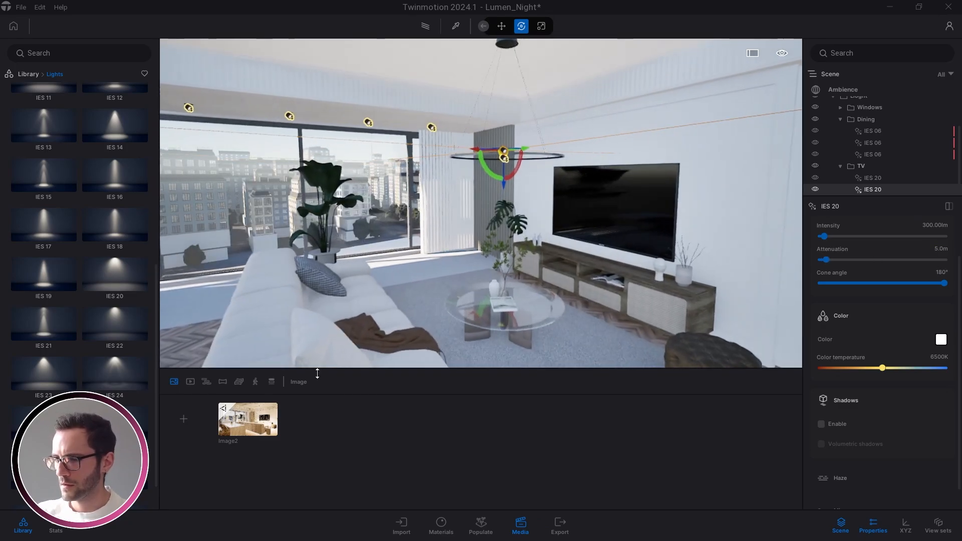
pyautogui.click(264, 430)
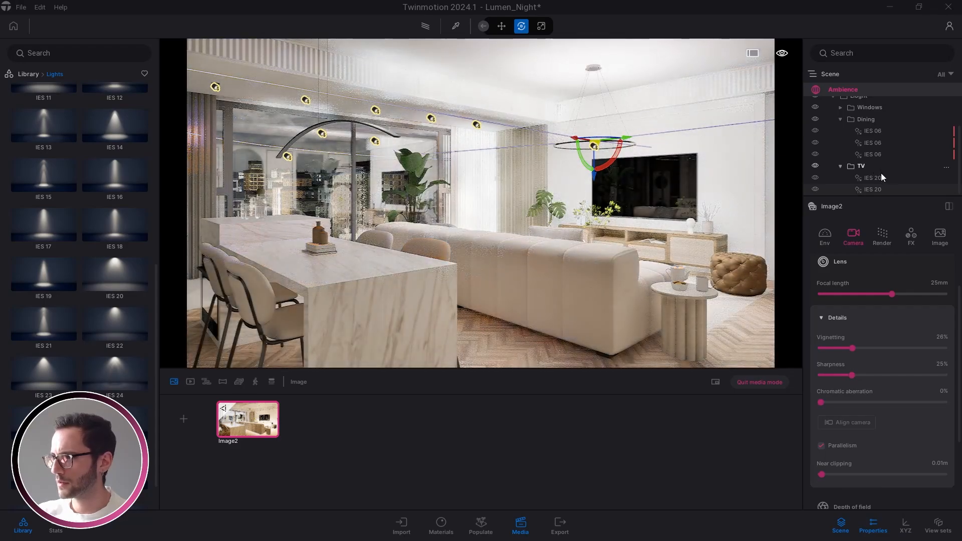
pyautogui.click(875, 178)
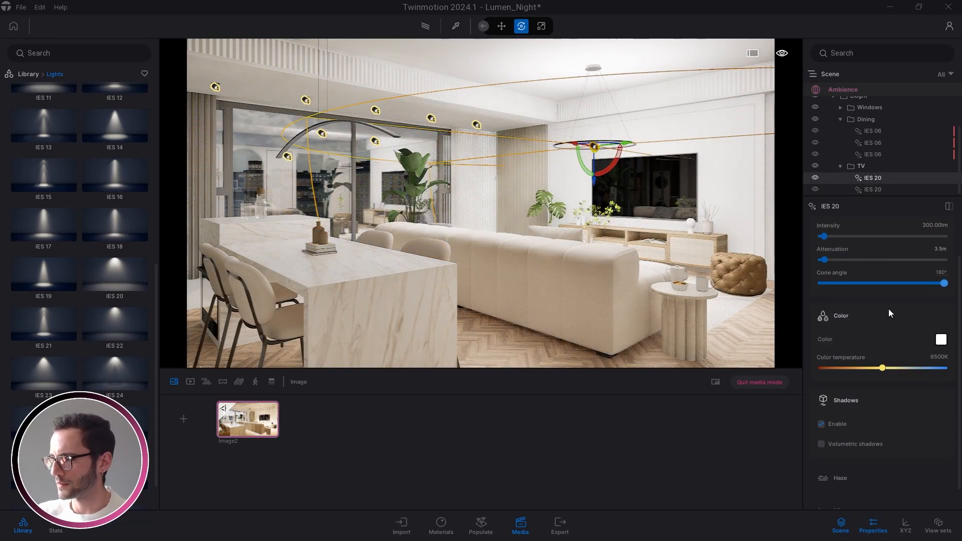
pyautogui.scroll(2, 889, 309)
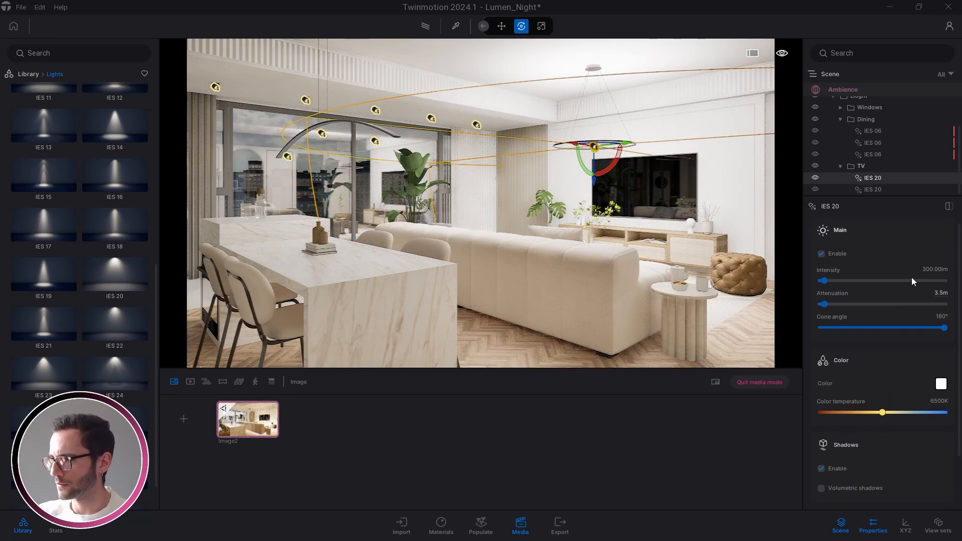
pyautogui.click(874, 191)
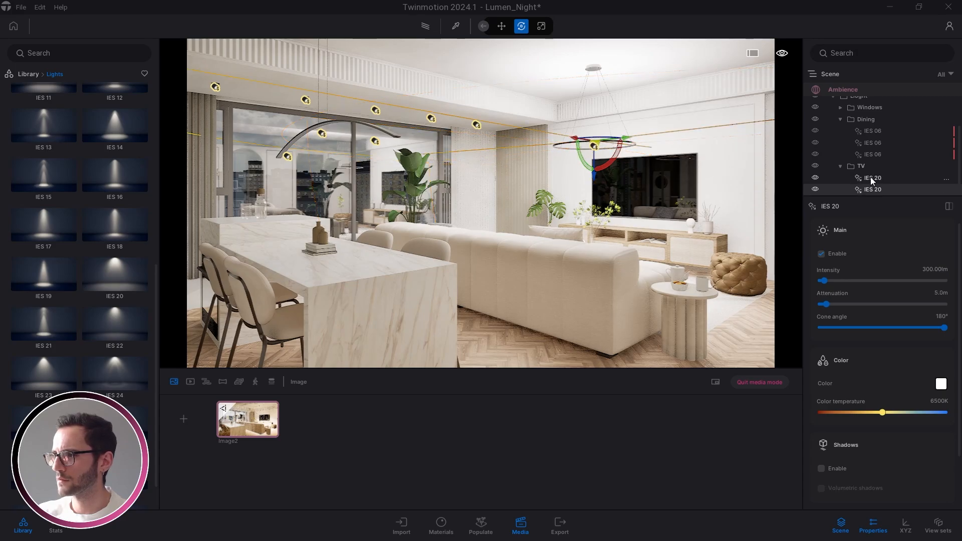
# Step: Rename the downward-facing light in the TV container as IES 20Bottom
pyautogui.doubleClick(871, 178)
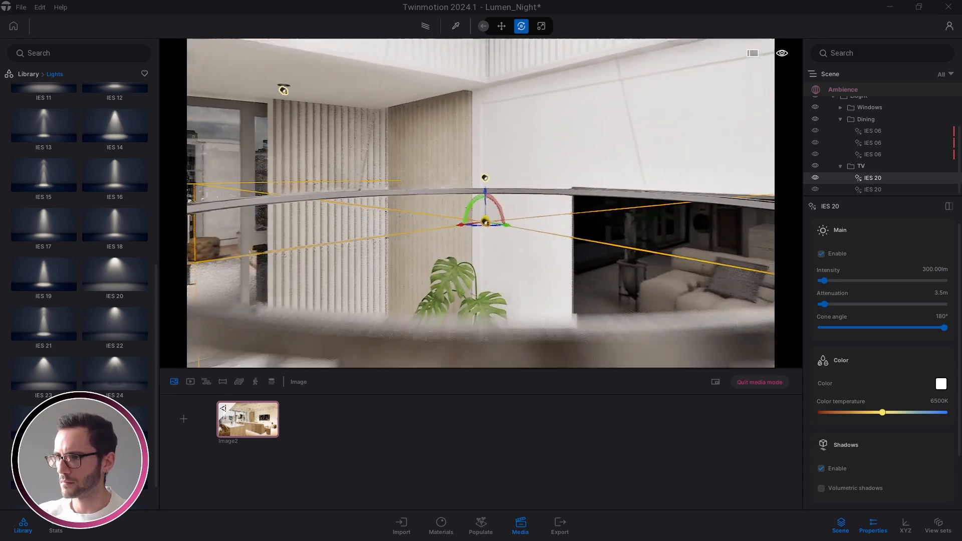
pyautogui.doubleClick(881, 178)
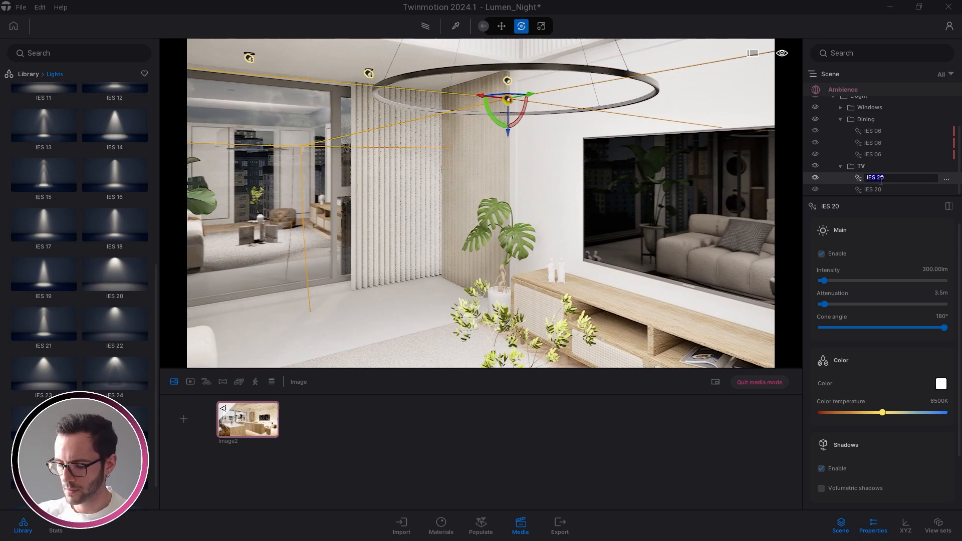
pyautogui.press('Right')
pyautogui.write('Bottom')
pyautogui.press('Return')
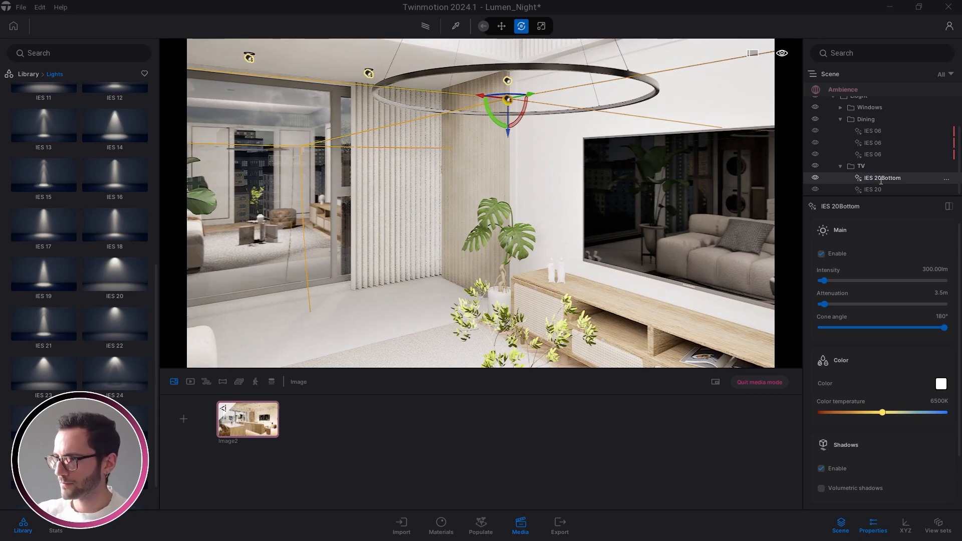
# Step: Rename the upward-facing IES 20 light in the TV container as "IES 20 Top"
pyautogui.click(872, 191)
pyautogui.press('F2')
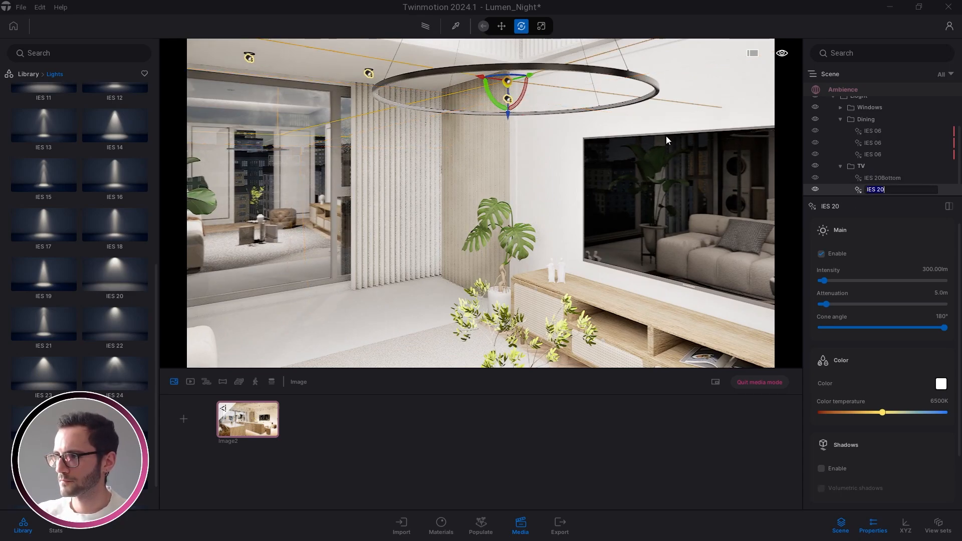
pyautogui.press('End')
pyautogui.write('To')
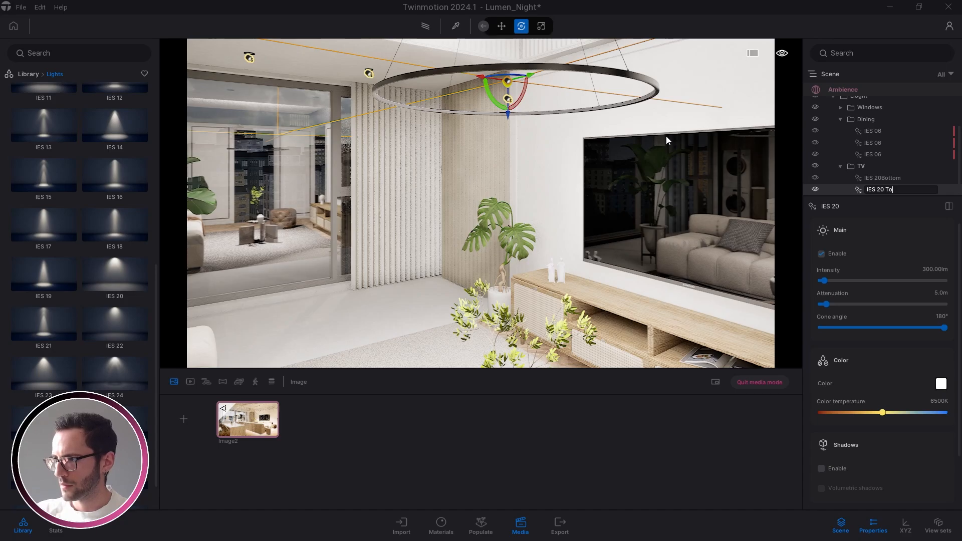
pyautogui.press('Return')
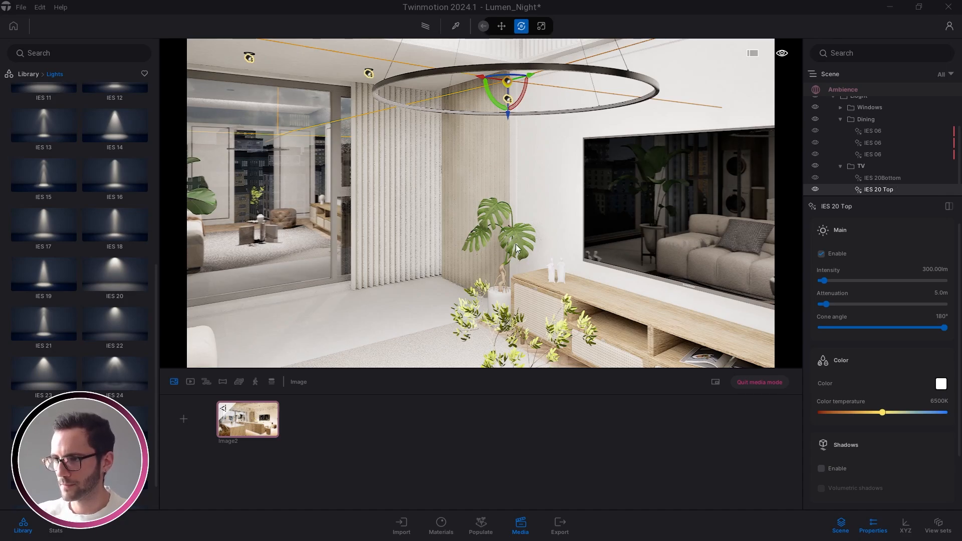
# Step: Return to the Image2 view and set the intensity of the IES 20Bottom light to 3 lm
pyautogui.press('Escape')
pyautogui.click(242, 414)
pyautogui.click(883, 181)
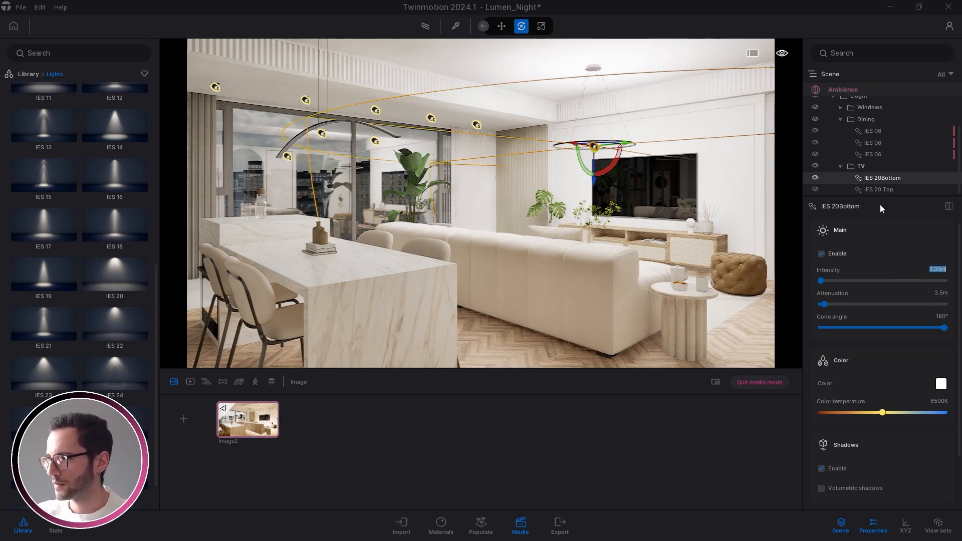
# Step: Set the intensity of the IES 20 Top light to 1 lm
pyautogui.click(878, 190)
pyautogui.click(932, 270)
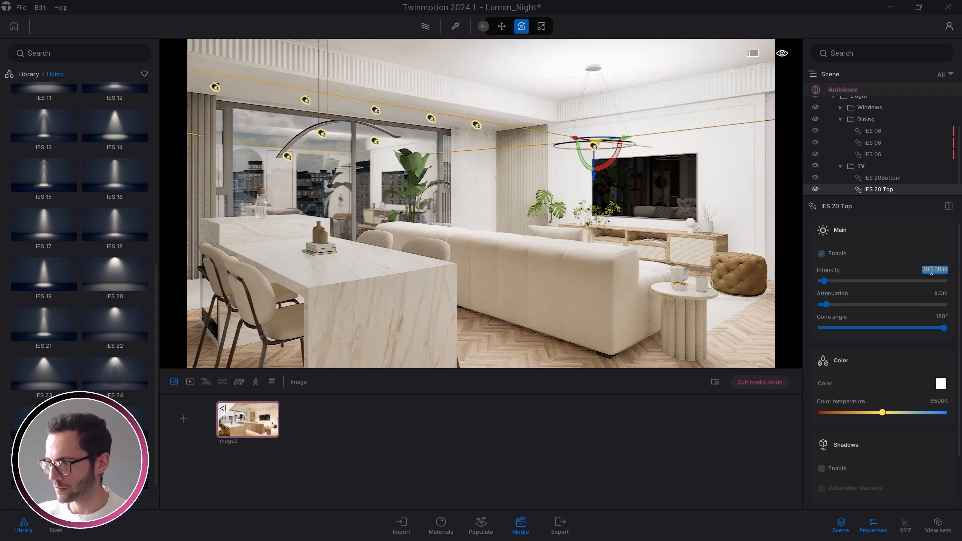
pyautogui.write('1')
pyautogui.press('Return')
# Step: Set the intensity of the IES 20Bottom light to 0.5 lm
pyautogui.click(888, 179)
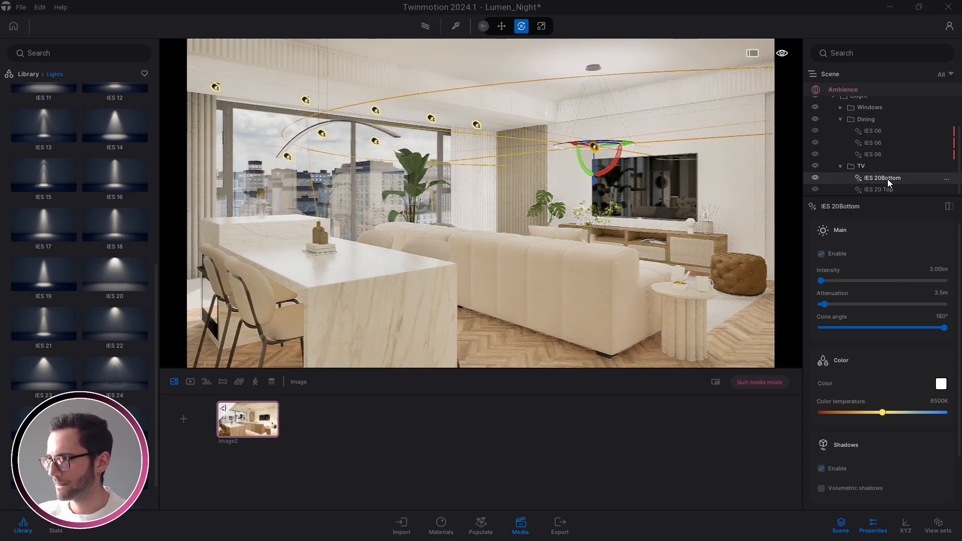
pyautogui.click(937, 270)
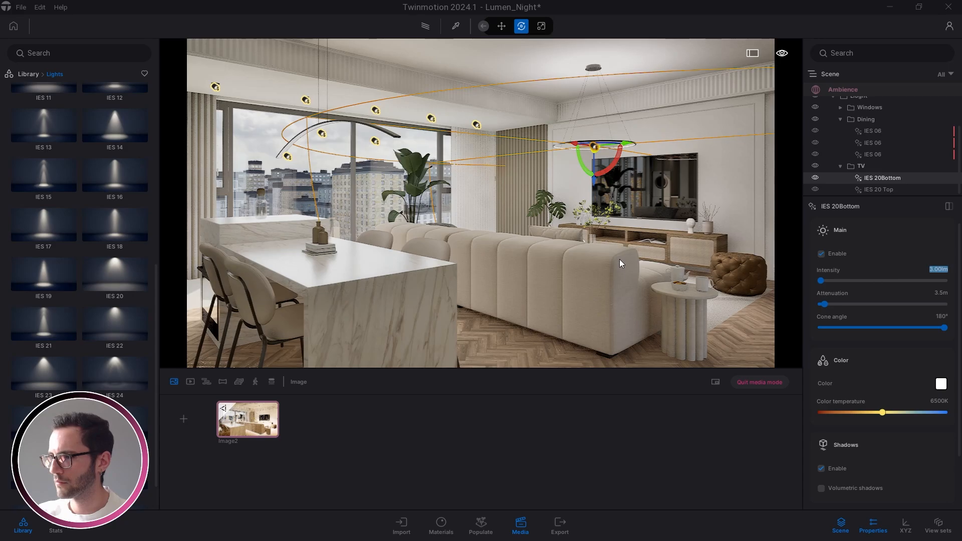
pyautogui.write('1')
pyautogui.press('Return')
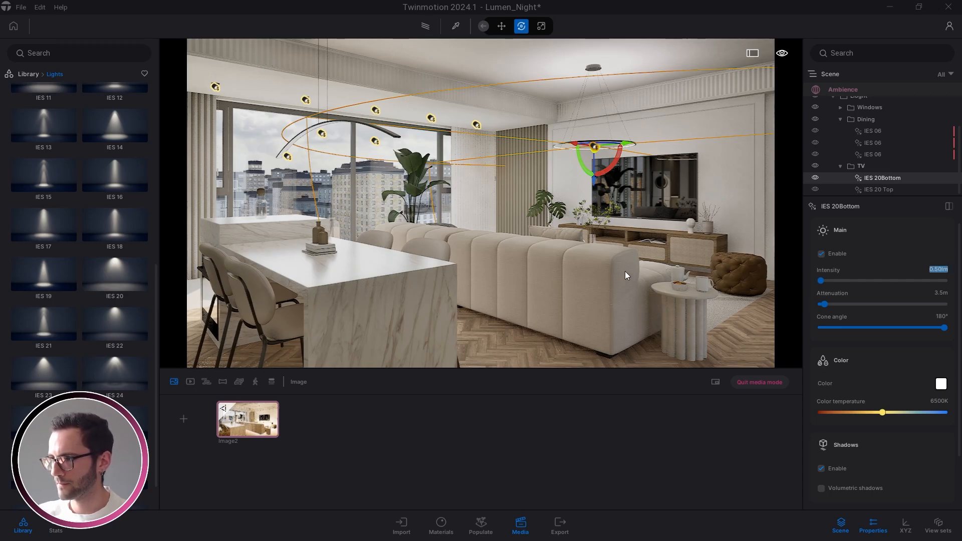
# Step: Toggle the visibility of the IES 20Bottom light repeatedly to examine its effect on the TV area, leaving it visible
pyautogui.click(817, 179)
pyautogui.click(817, 178)
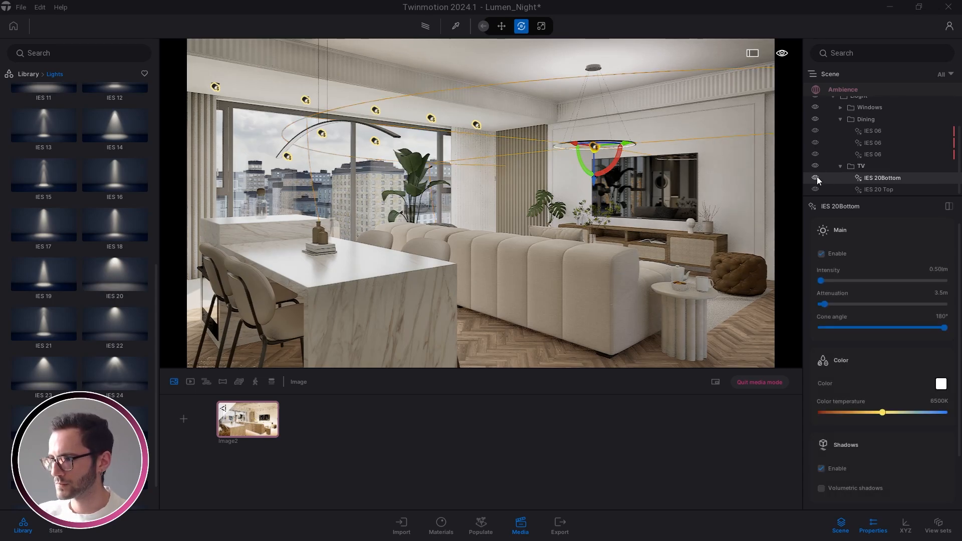
pyautogui.click(817, 177)
pyautogui.click(817, 177)
pyautogui.click(816, 178)
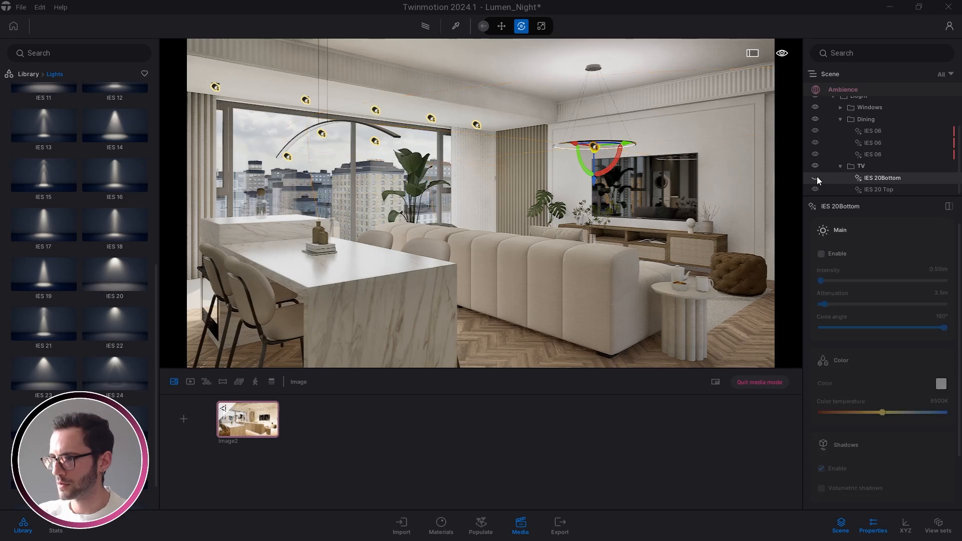
pyautogui.click(816, 178)
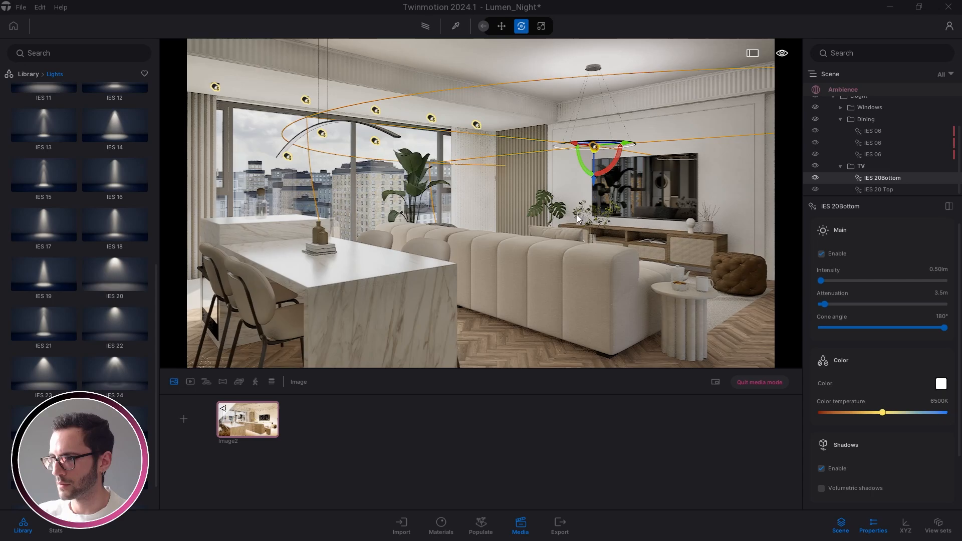
pyautogui.click(816, 178)
pyautogui.click(816, 178)
pyautogui.click(816, 179)
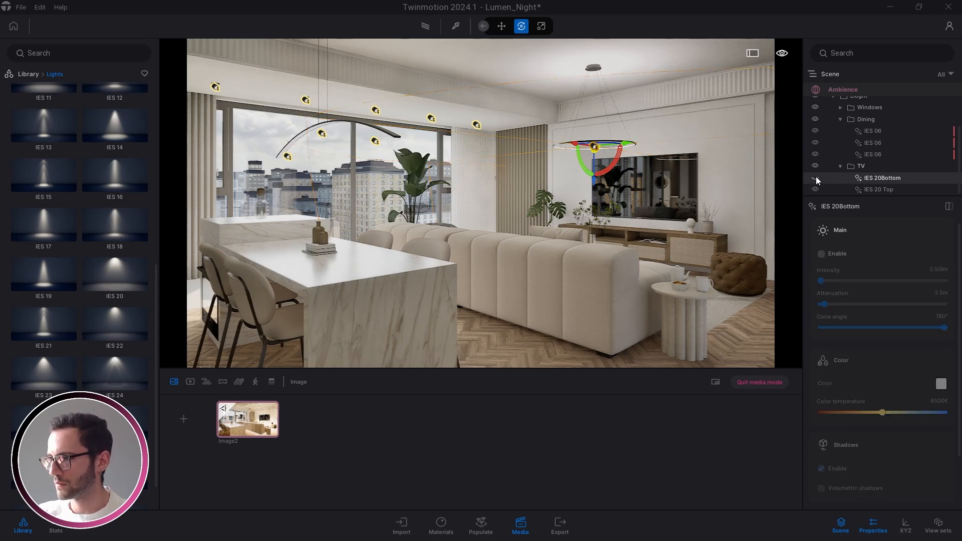
pyautogui.click(816, 178)
pyautogui.click(815, 178)
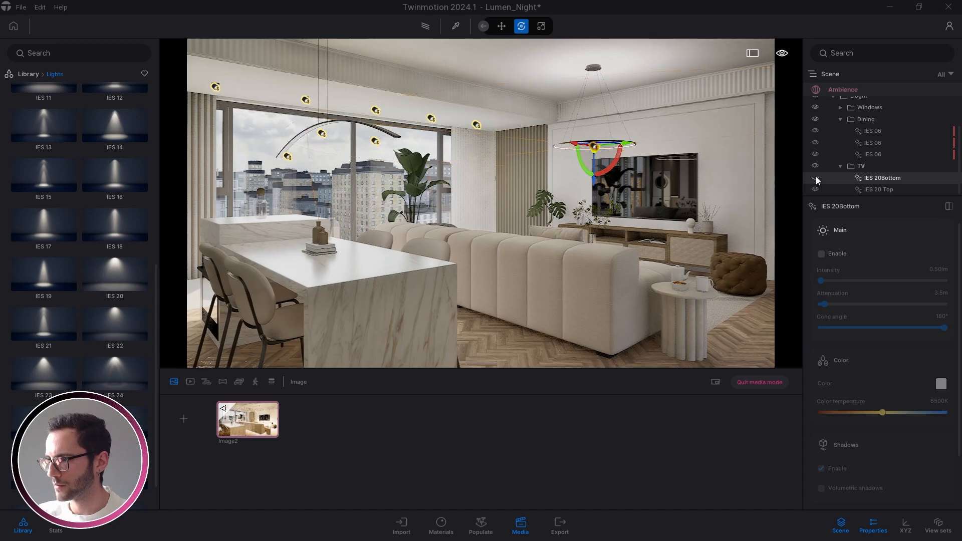
pyautogui.click(816, 178)
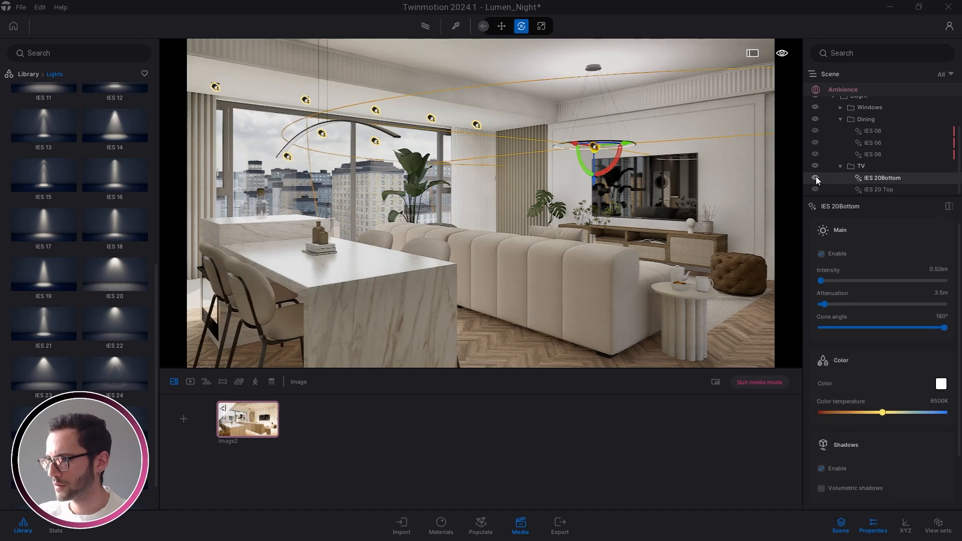
# Step: Set the attenuation of the IES 20Bottom light to 5 m
pyautogui.click(879, 190)
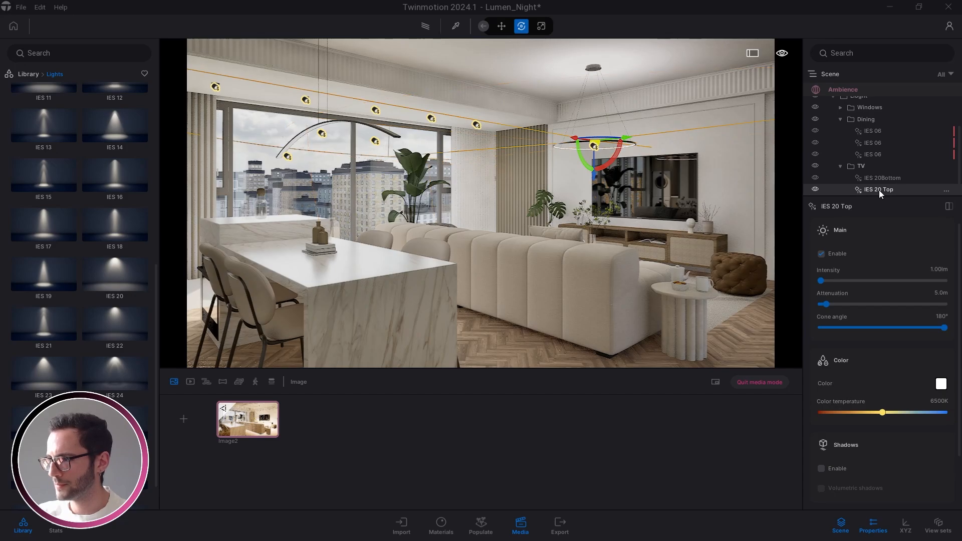
pyautogui.click(878, 178)
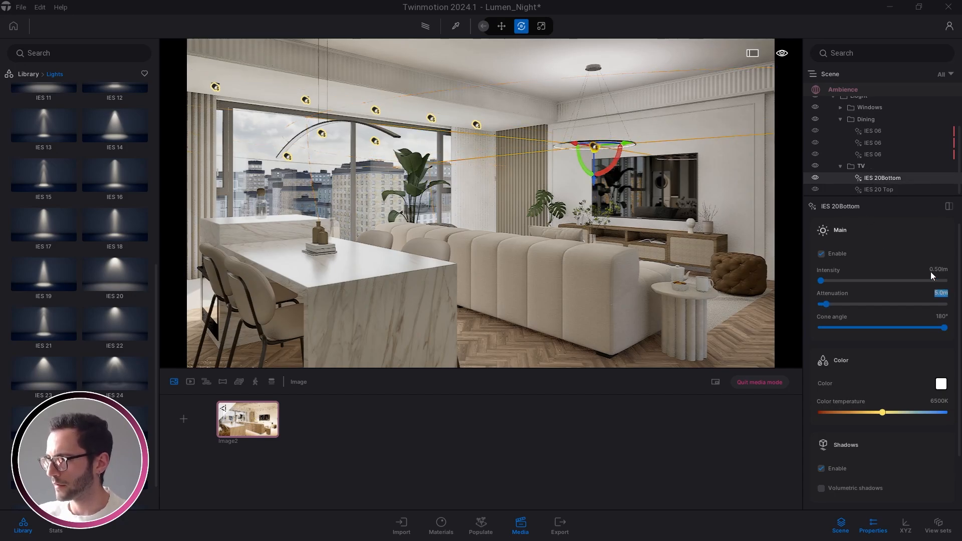
# Step: Check the effect of the IES 20 Top light by hiding and showing it, and set its intensity to 0.5 lm
pyautogui.click(880, 190)
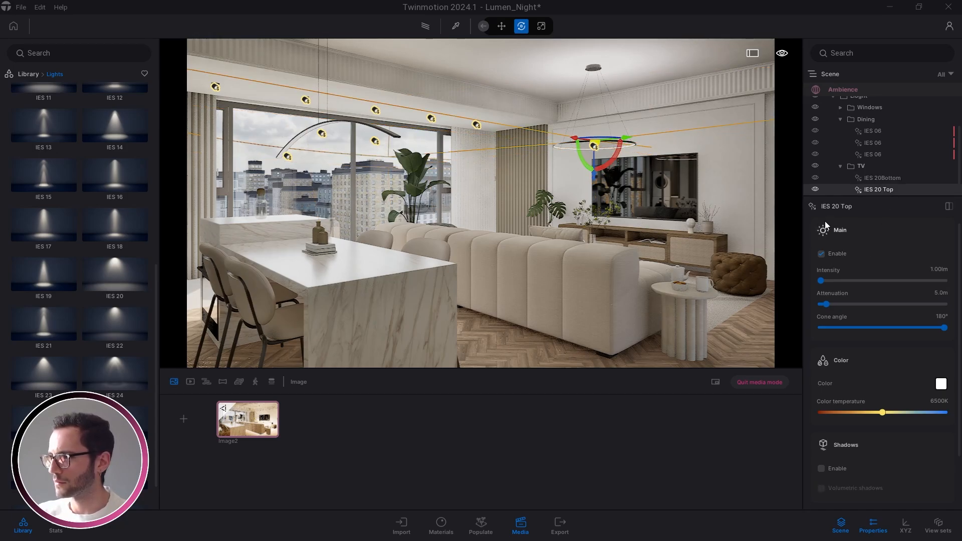
pyautogui.click(815, 190)
pyautogui.click(815, 190)
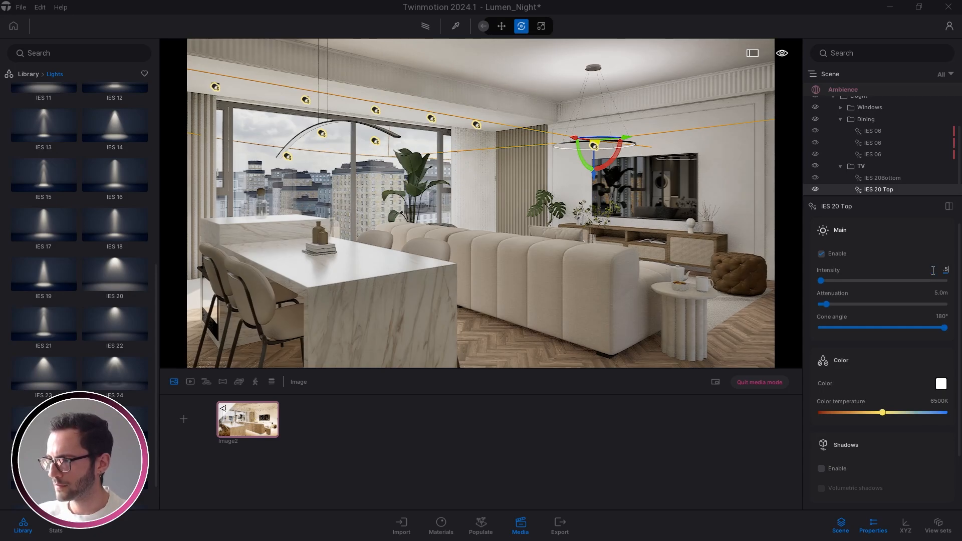
pyautogui.press('Return')
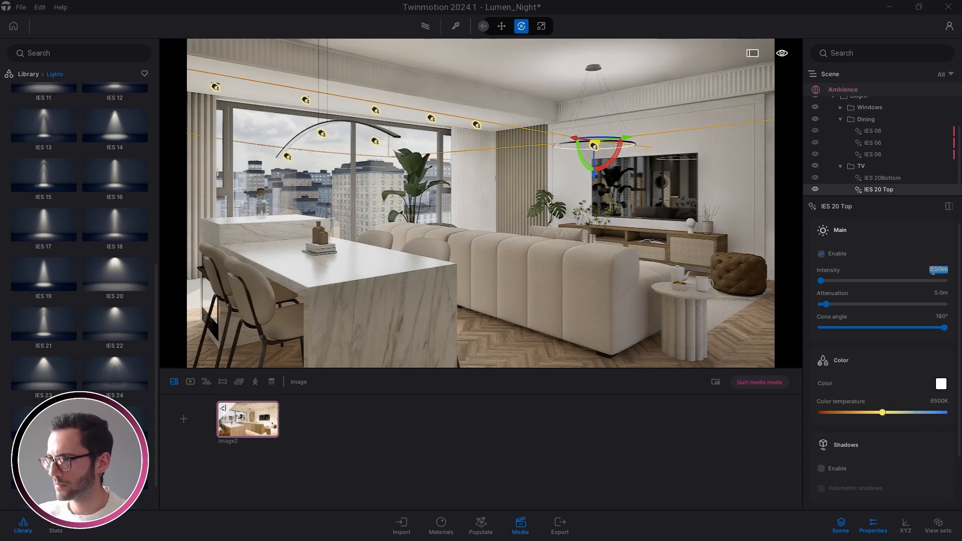
# Step: Compare the scene with the IES 20 Top light hidden and shown, and set its intensity to 0.25 lm
pyautogui.click(815, 189)
pyautogui.click(816, 189)
pyautogui.click(816, 189)
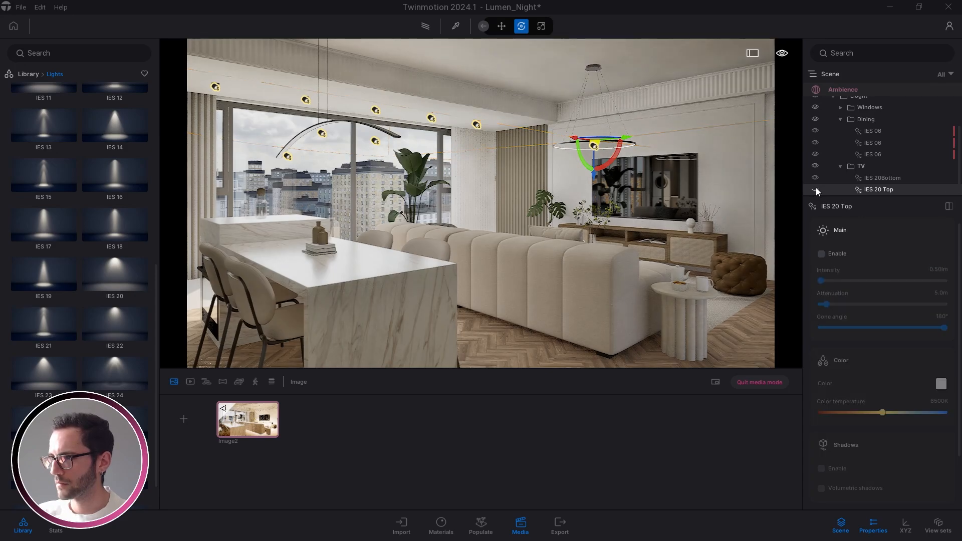
pyautogui.click(816, 189)
pyautogui.click(939, 269)
pyautogui.write('.25')
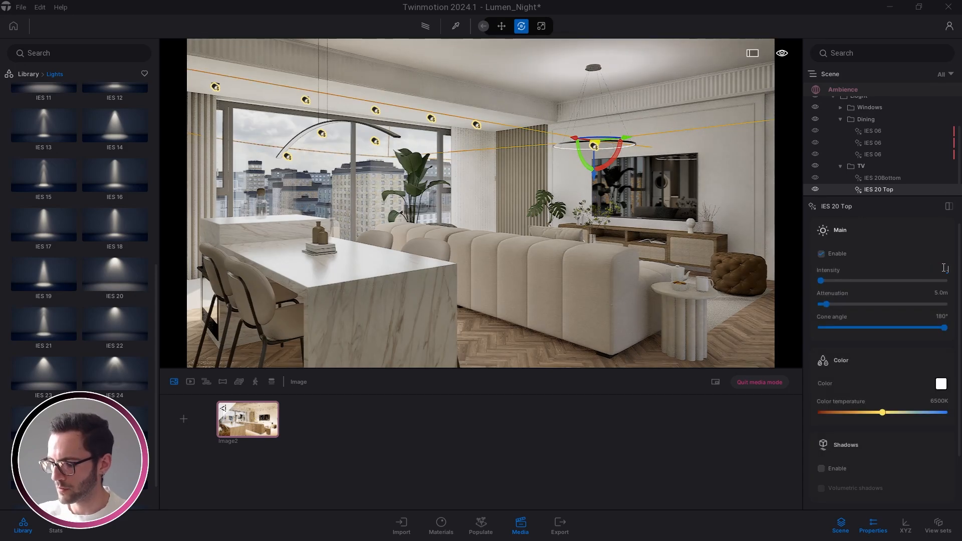
pyautogui.press('Return')
# Step: Toggle the visibility of the whole TV container to examine the combined effect of both pendant lights, leaving it visible
pyautogui.click(857, 181)
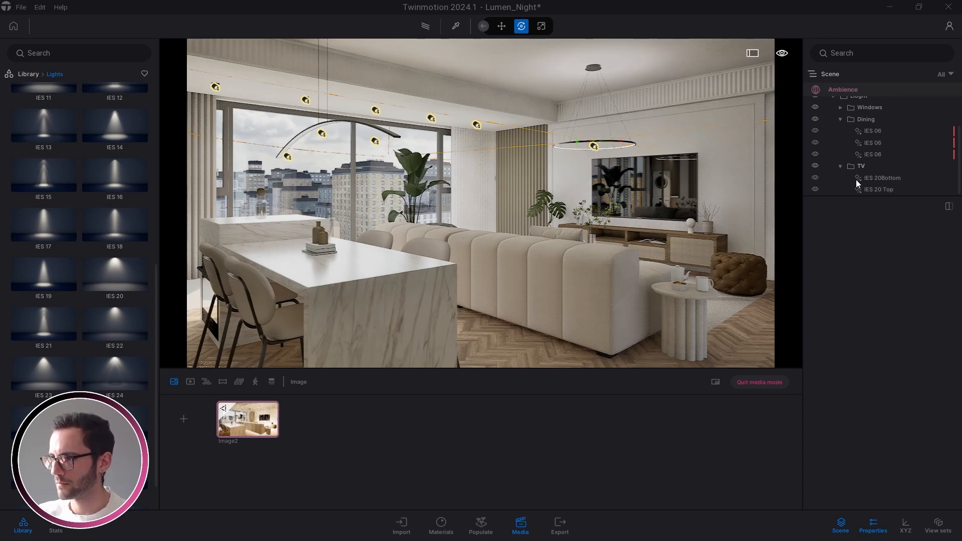
pyautogui.click(816, 165)
pyautogui.click(815, 166)
pyautogui.click(815, 166)
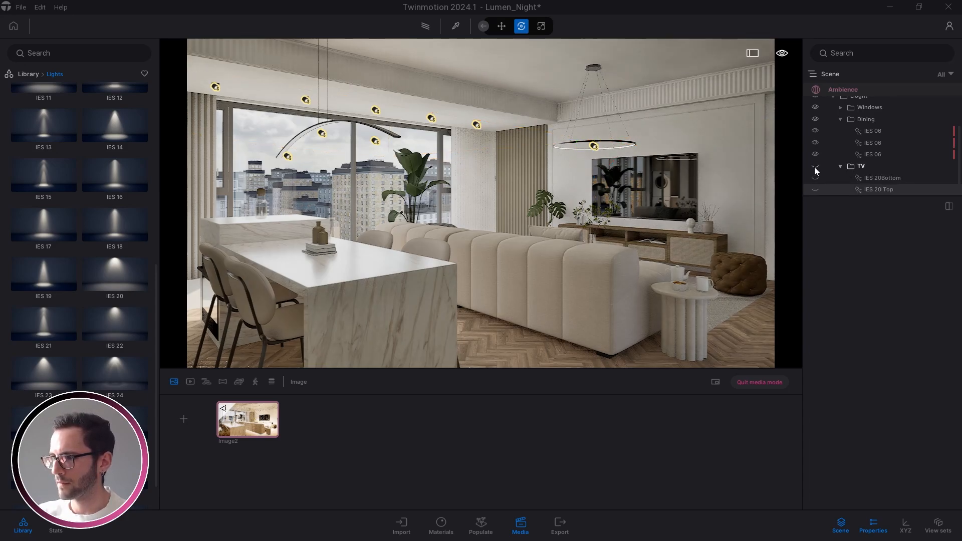
pyautogui.click(816, 166)
pyautogui.click(816, 166)
pyautogui.click(815, 166)
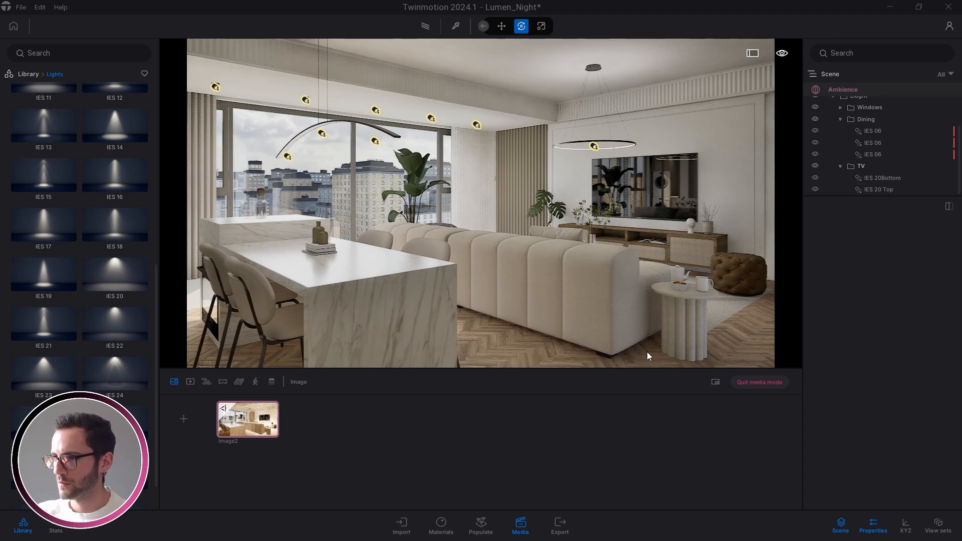
# Step: Quit media mode to continue working in the free scene view
pyautogui.moveTo(605, 222); pyautogui.dragTo(538, 231, button='right')
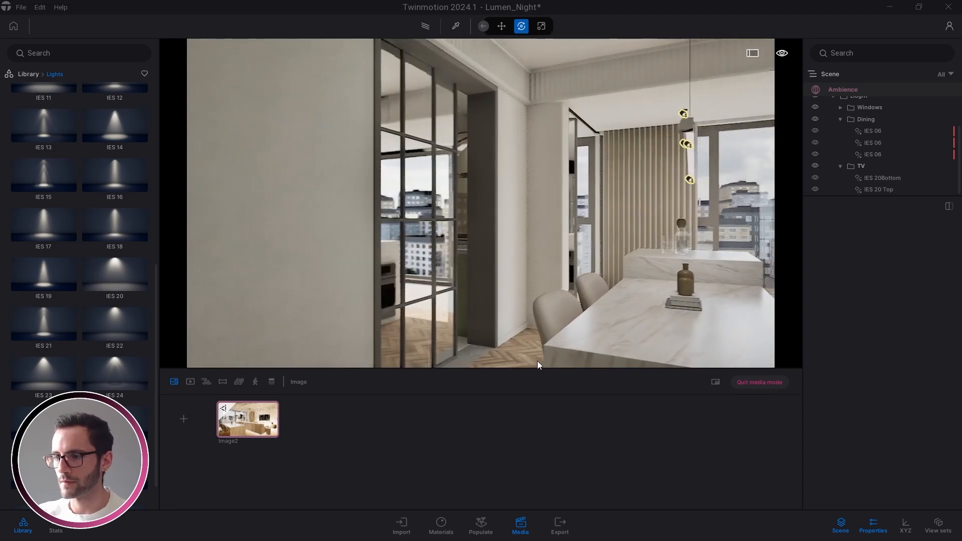
pyautogui.click(761, 384)
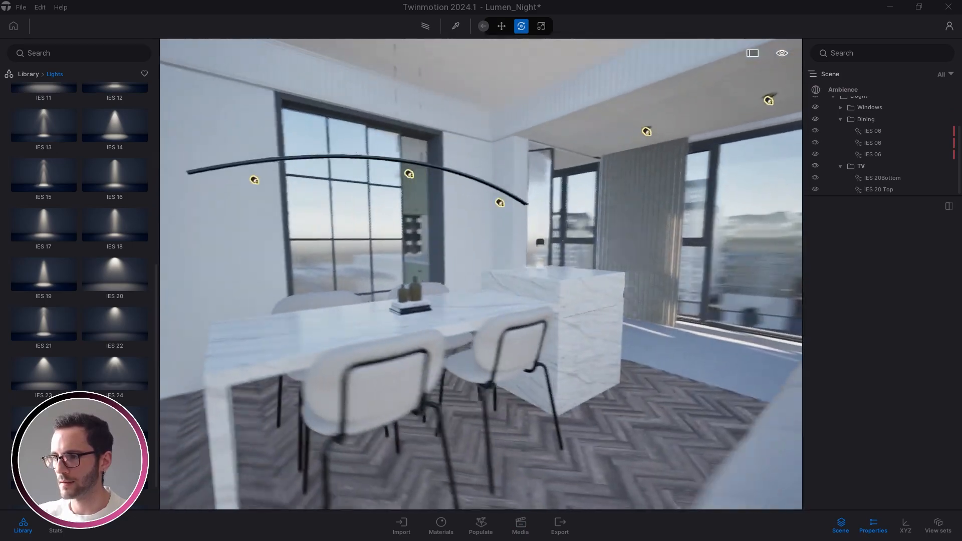
# Step: Create a sub container inside the main lights container and set it as the active container
pyautogui.moveTo(481, 275); pyautogui.dragTo(441, 246, button='right')
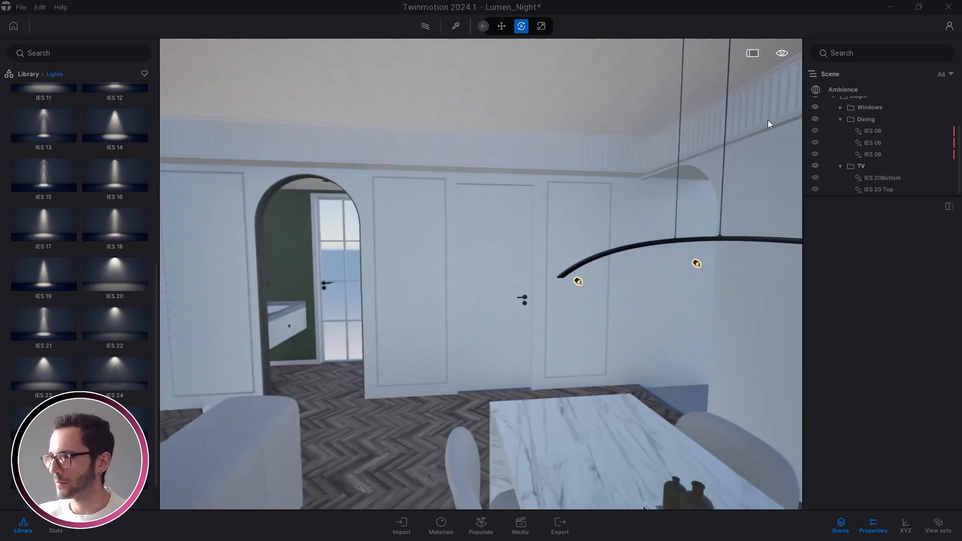
pyautogui.scroll(2, 871, 167)
pyautogui.rightClick(858, 125)
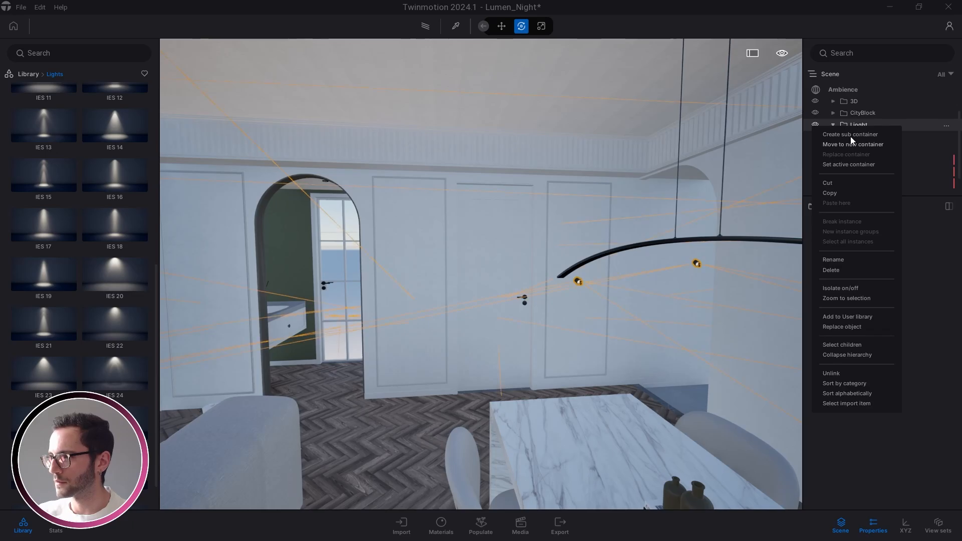
pyautogui.click(852, 135)
pyautogui.click(884, 181)
pyautogui.rightClick(882, 189)
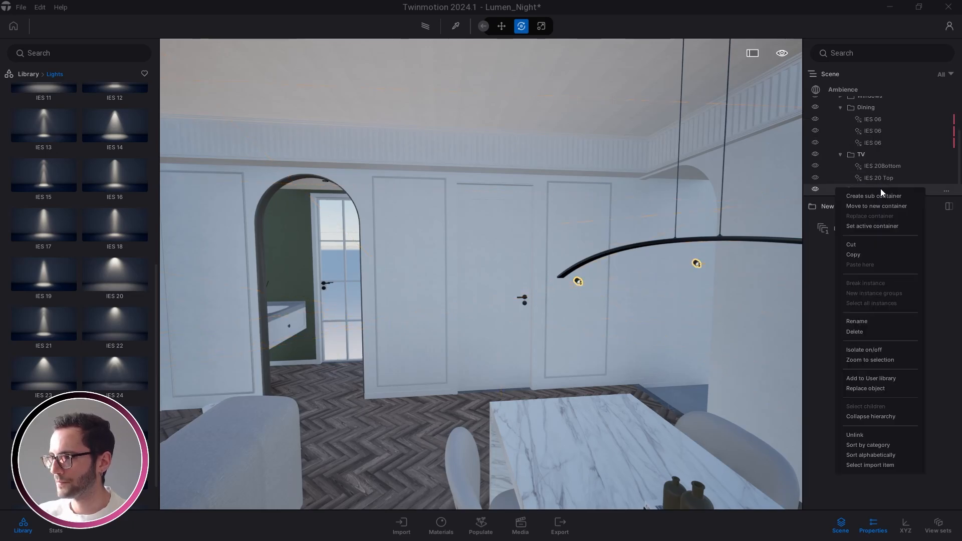
pyautogui.click(863, 226)
# Step: Add a Spot light on the kitchen ceiling and align it with the recessed downlight near the fridge
pyautogui.moveTo(615, 254); pyautogui.dragTo(276, 214, button='right')
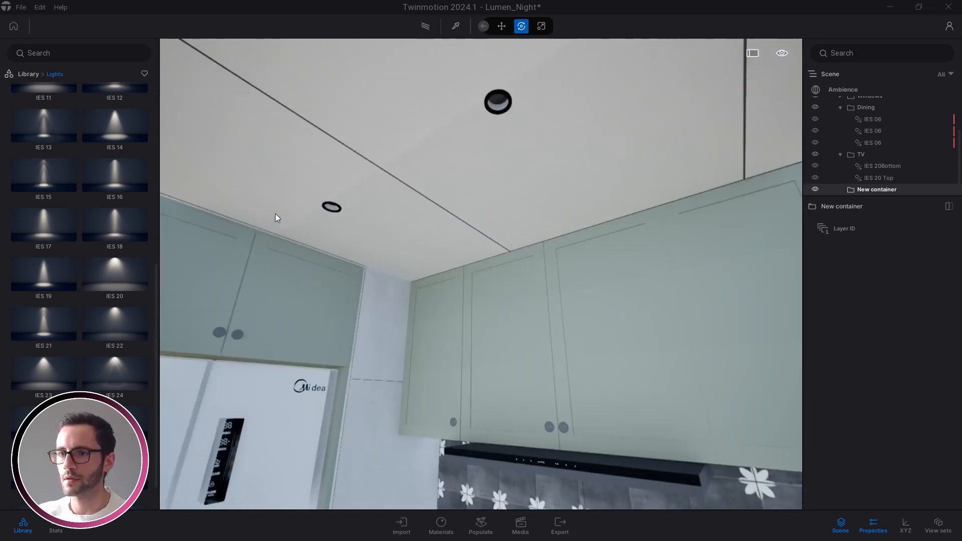
pyautogui.scroll(6, 86, 285)
pyautogui.moveTo(107, 134); pyautogui.dragTo(340, 212)
pyautogui.moveTo(419, 203); pyautogui.dragTo(419, 83, button='right')
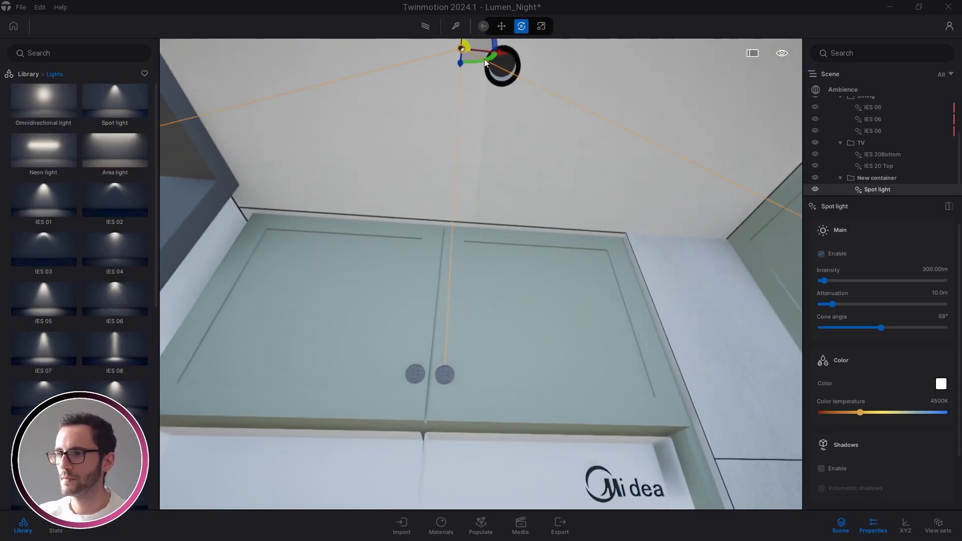
pyautogui.moveTo(484, 59); pyautogui.dragTo(508, 62)
# Step: Copy the spot light as an instance to the neighbouring recessed downlight on the kitchen ceiling
pyautogui.moveTo(514, 121); pyautogui.dragTo(435, 121, button='right')
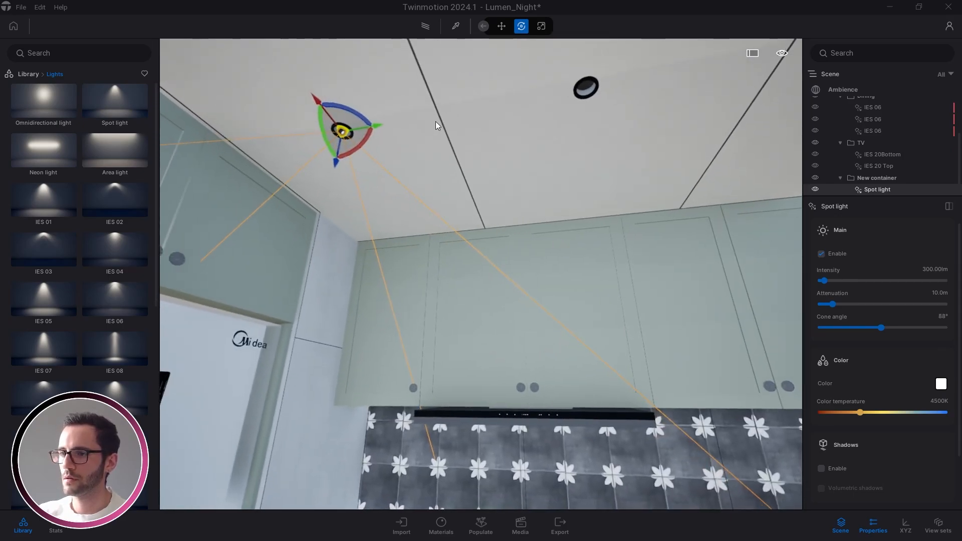
pyautogui.keyDown('alt'); pyautogui.moveTo(383, 126); pyautogui.dragTo(645, 97); pyautogui.keyUp('alt')
pyautogui.click(454, 322)
# Step: Copy the kitchen spot light as one instance with 2.7 m spacing toward the archway beside the dining area
pyautogui.moveTo(454, 322); pyautogui.dragTo(474, 321, button='right')
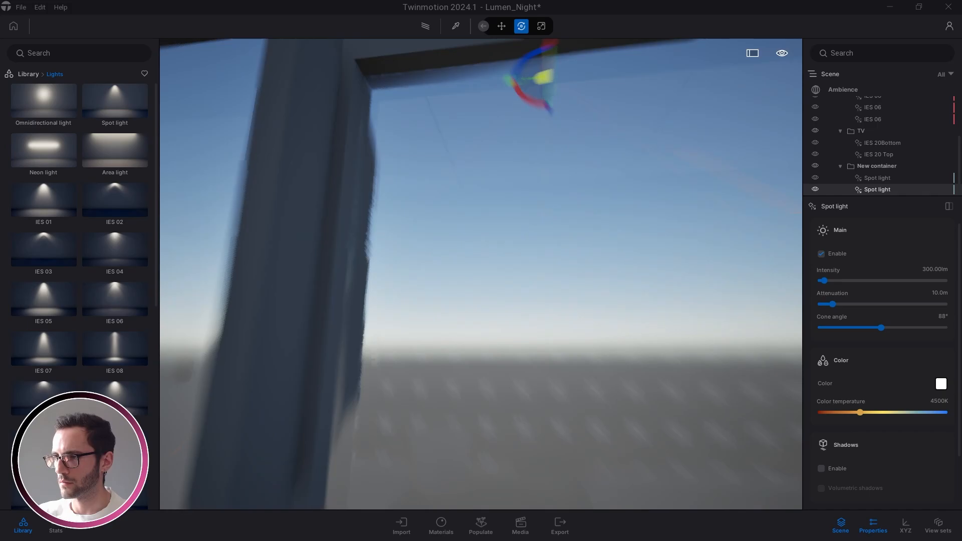
pyautogui.press('s')
pyautogui.moveTo(452, 281); pyautogui.dragTo(417, 293, button='right')
pyautogui.press('q')
pyautogui.keyDown('alt'); pyautogui.moveTo(616, 145); pyautogui.dragTo(389, 146); pyautogui.keyUp('alt')
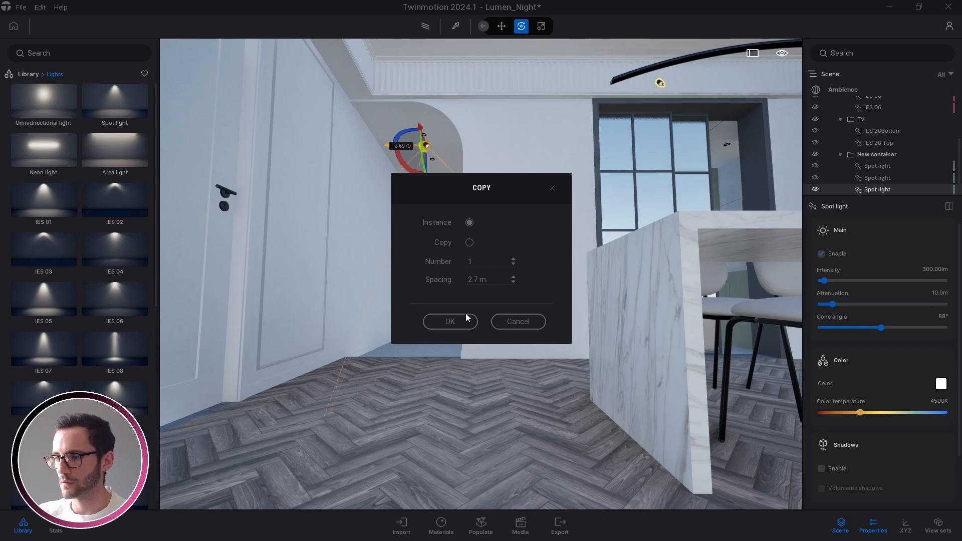
pyautogui.click(466, 317)
pyautogui.moveTo(466, 317); pyautogui.dragTo(461, 225, button='right')
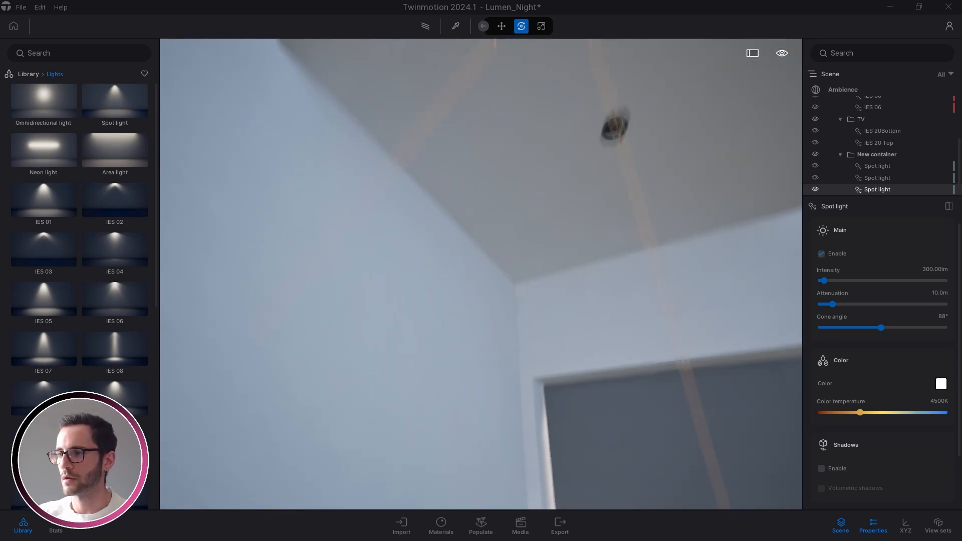
# Step: Copy the spot light as two more instances aligned with the remaining recessed downlights, ending in the green-walled bathroom behind the archway
pyautogui.moveTo(600, 241); pyautogui.dragTo(600, 224, button='right')
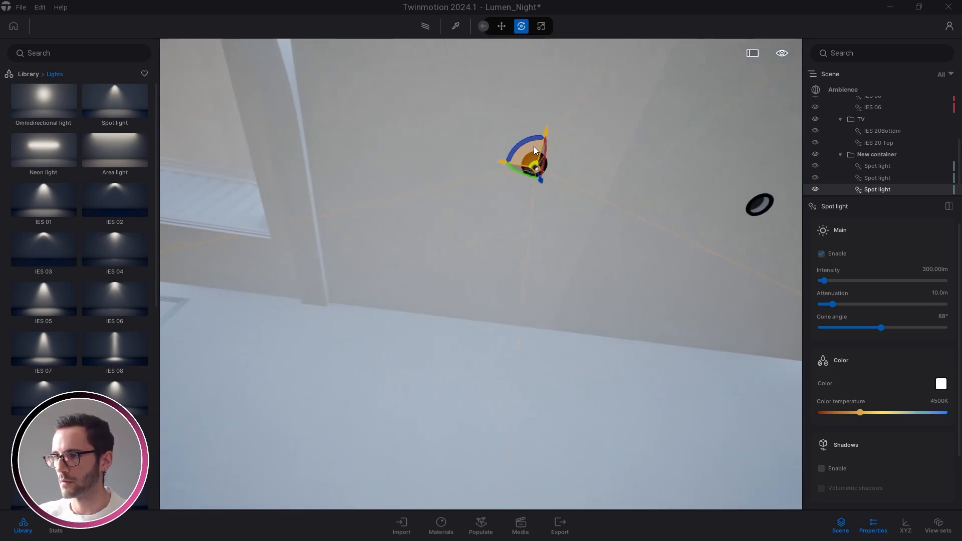
pyautogui.keyDown('alt'); pyautogui.moveTo(362, 195); pyautogui.dragTo(554, 226); pyautogui.keyUp('alt')
pyautogui.click(442, 323)
pyautogui.moveTo(442, 323); pyautogui.dragTo(296, 361, button='right')
pyautogui.keyDown('shift'); pyautogui.moveTo(764, 113); pyautogui.dragTo(302, 232); pyautogui.keyUp('shift')
pyautogui.click(450, 322)
pyautogui.moveTo(451, 323); pyautogui.dragTo(396, 271, button='right')
pyautogui.press('w')
pyautogui.press('v')
pyautogui.press('w')
pyautogui.moveTo(528, 167); pyautogui.dragTo(503, 190, button='right')
pyautogui.press('v')
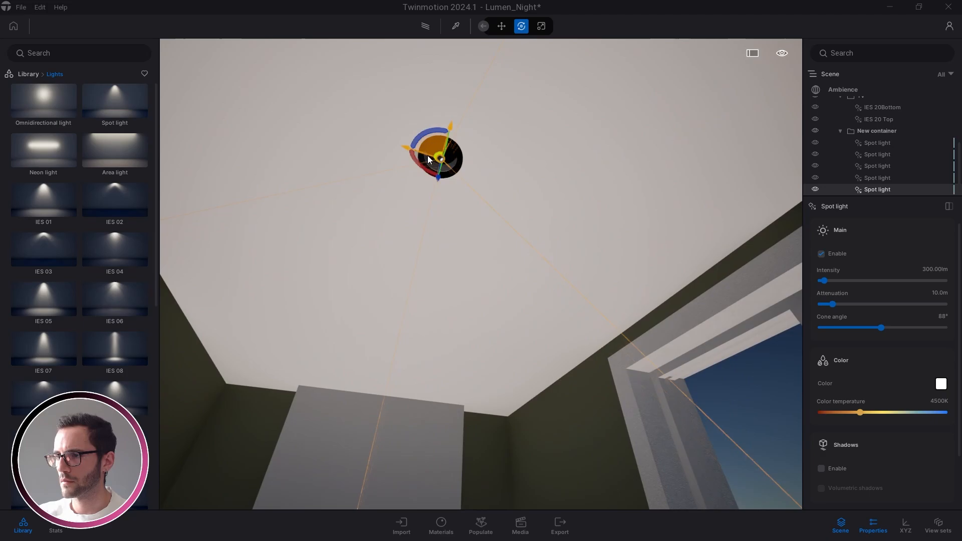
pyautogui.press('s')
pyautogui.moveTo(428, 156); pyautogui.dragTo(878, 198, button='right')
# Step: Enable shadows on the instanced spot lights and set their color temperature to 6500K
pyautogui.click(822, 469)
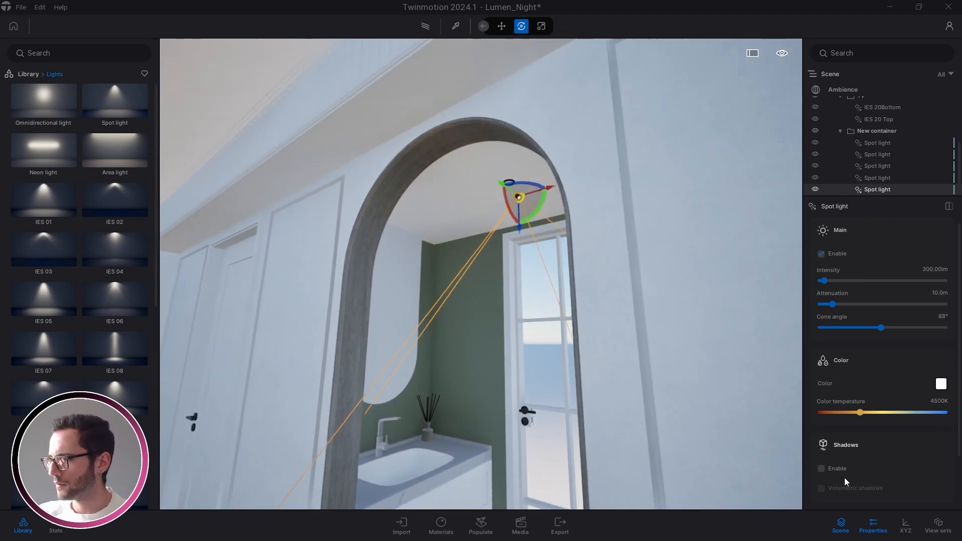
pyautogui.click(936, 401)
pyautogui.write('650')
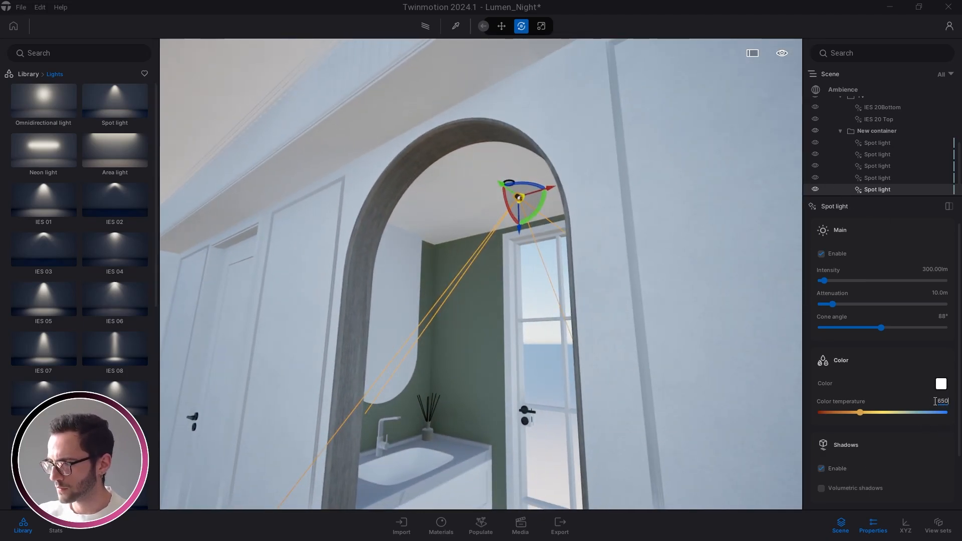
pyautogui.write('0')
pyautogui.press('Return')
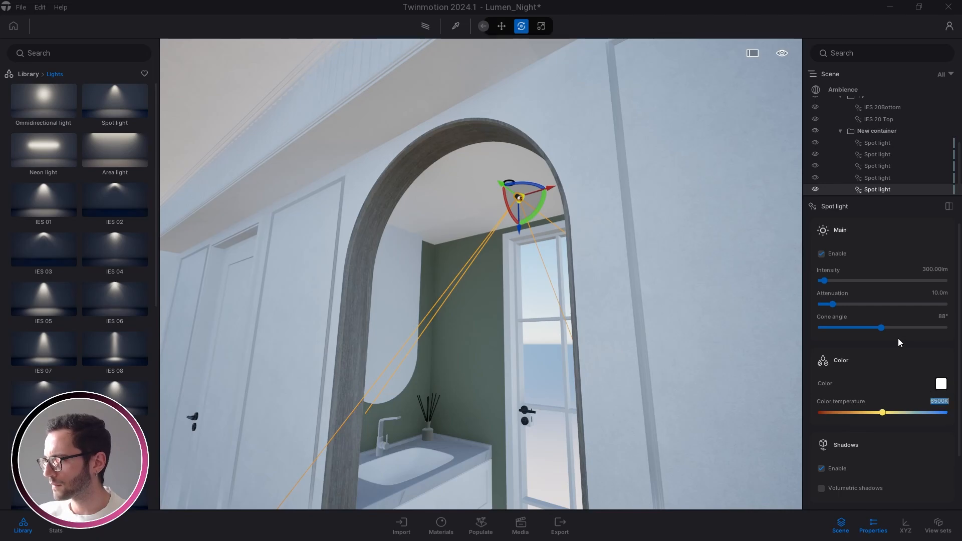
# Step: Widen the instanced spot lights' cone angle to 130° and set their intensity to 2 lm
pyautogui.moveTo(733, 279); pyautogui.dragTo(759, 293, button='right')
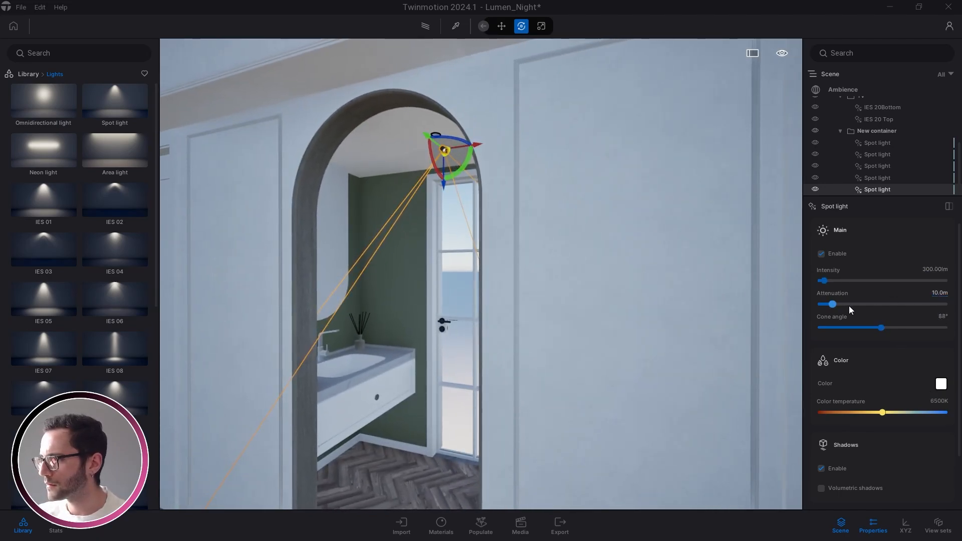
pyautogui.moveTo(881, 328); pyautogui.dragTo(910, 327)
pyautogui.click(928, 269)
pyautogui.write('2')
pyautogui.press('Return')
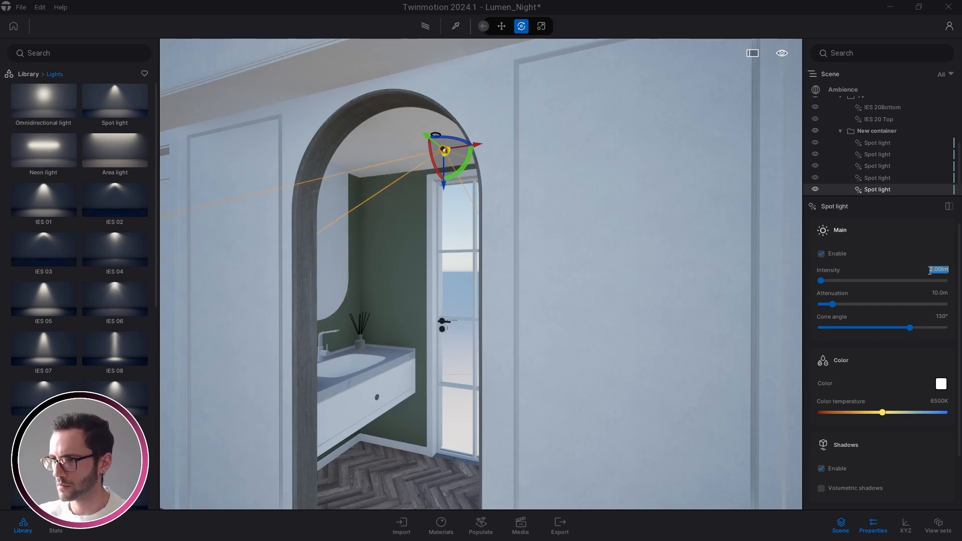
pyautogui.press('Escape')
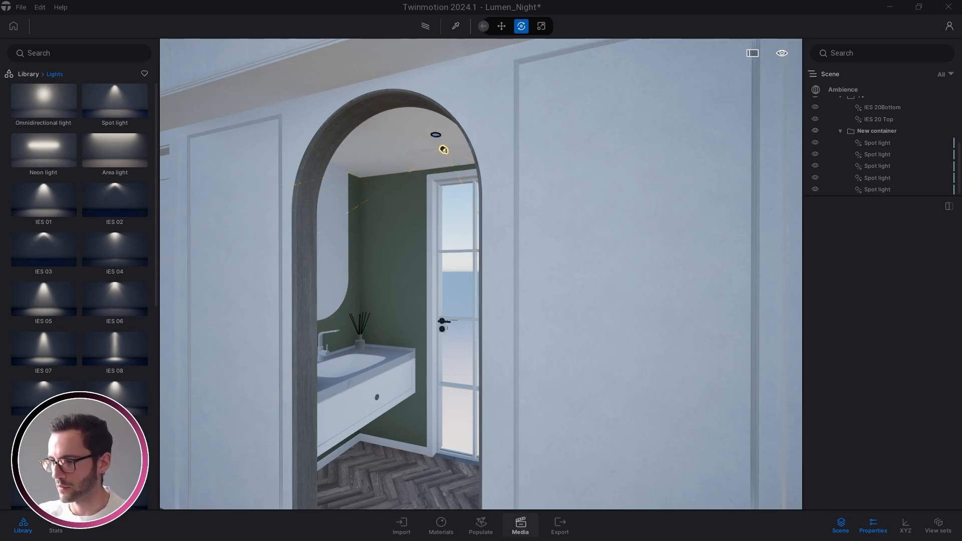
# Step: Refresh the Image2 media view and compare it with the new spot light container hidden and shown
pyautogui.click(520, 525)
pyautogui.click(249, 429)
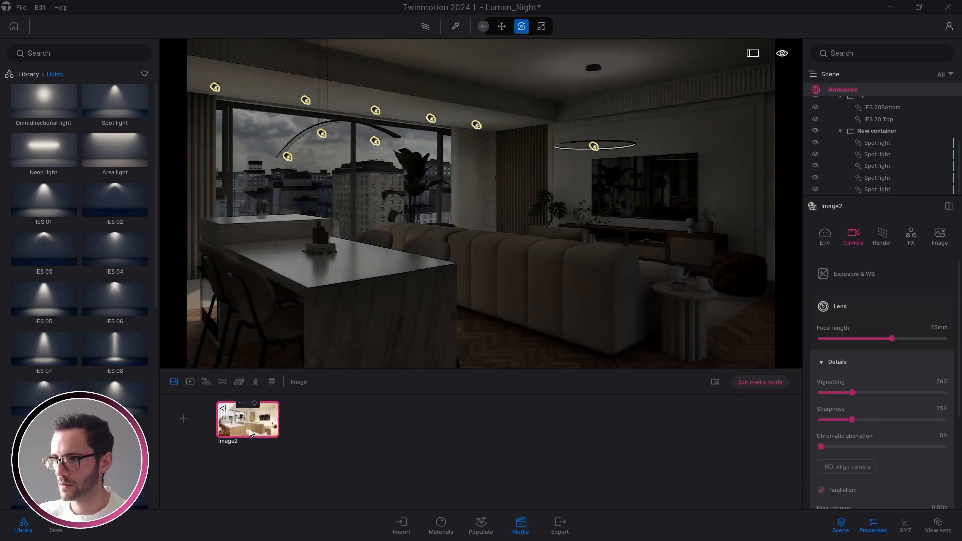
pyautogui.click(256, 404)
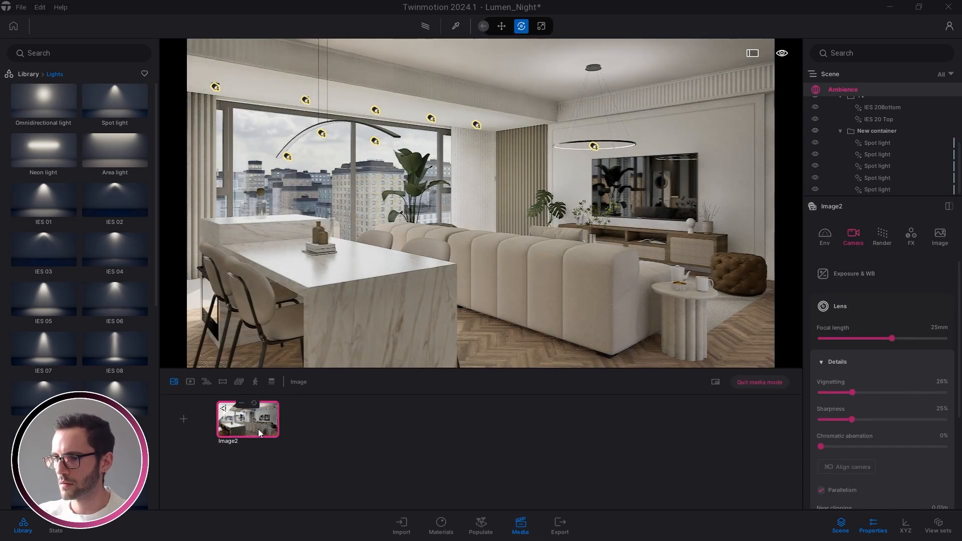
pyautogui.click(816, 131)
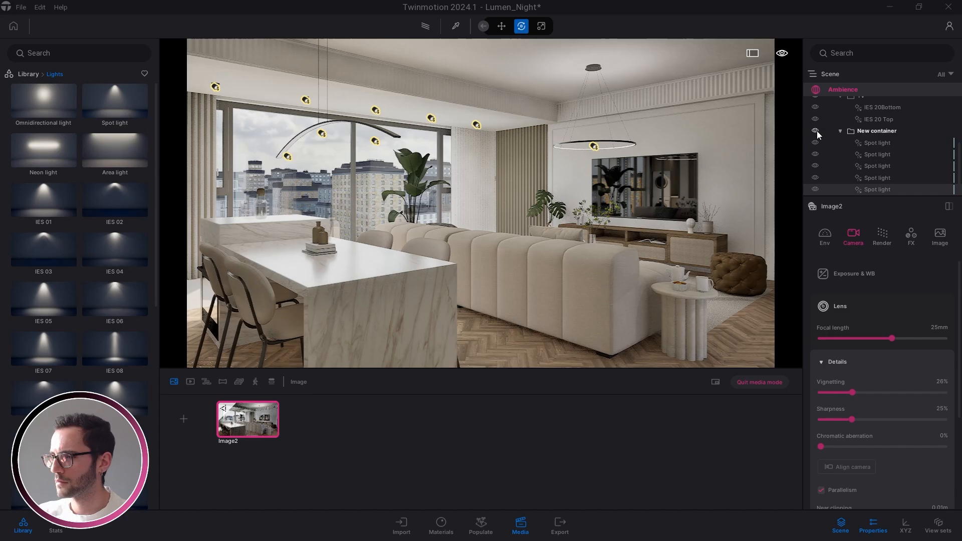
pyautogui.click(816, 132)
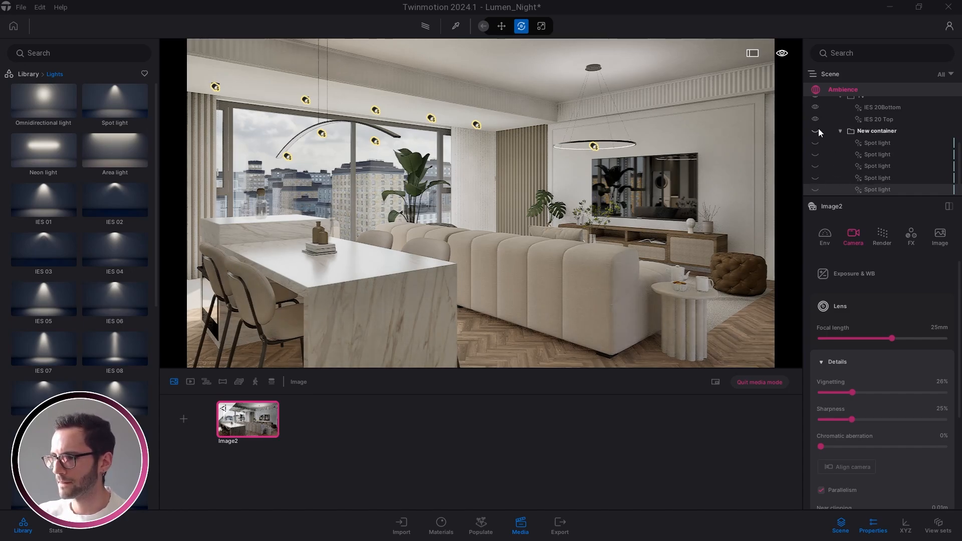
# Step: Set the intensity of the instanced spot lights in the new container to 1 lm
pyautogui.click(869, 157)
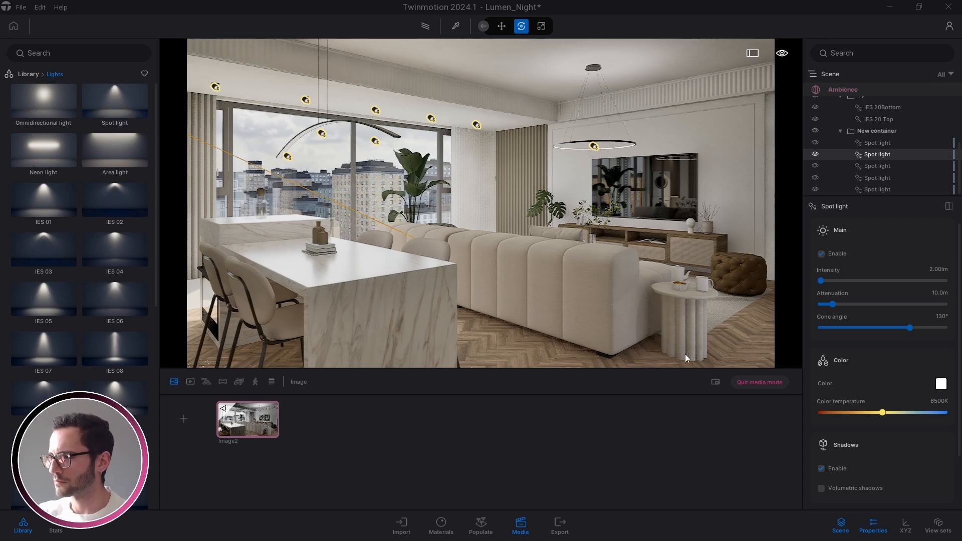
pyautogui.click(939, 271)
pyautogui.write('1')
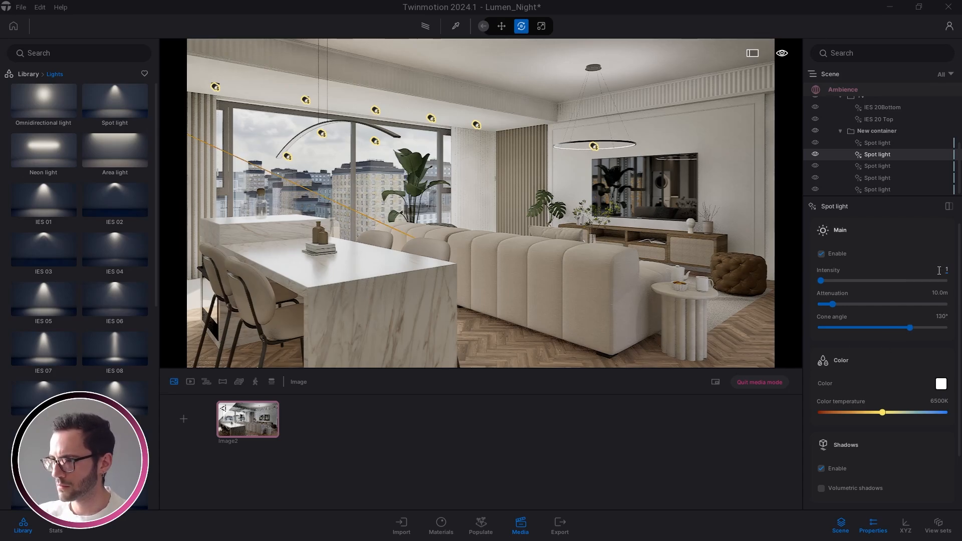
pyautogui.press('Return')
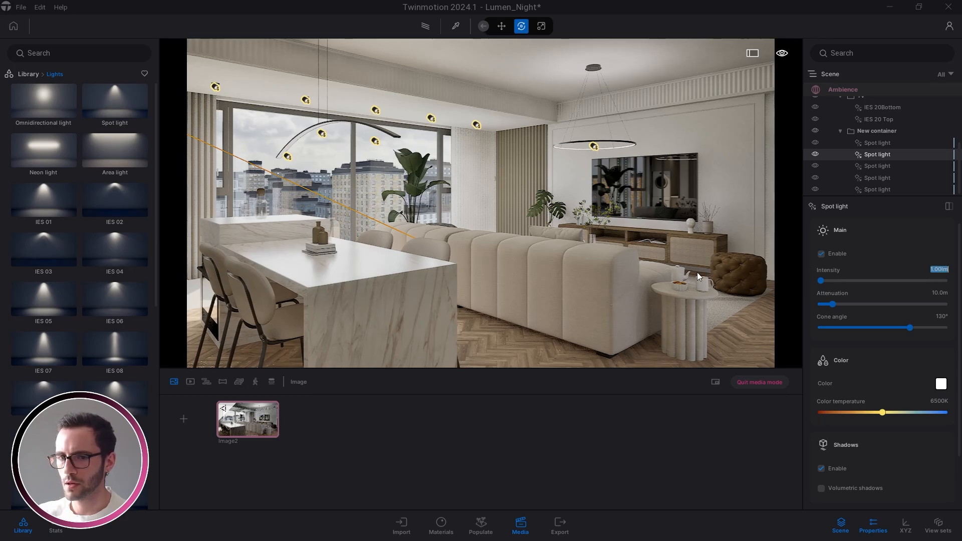
pyautogui.press('Escape')
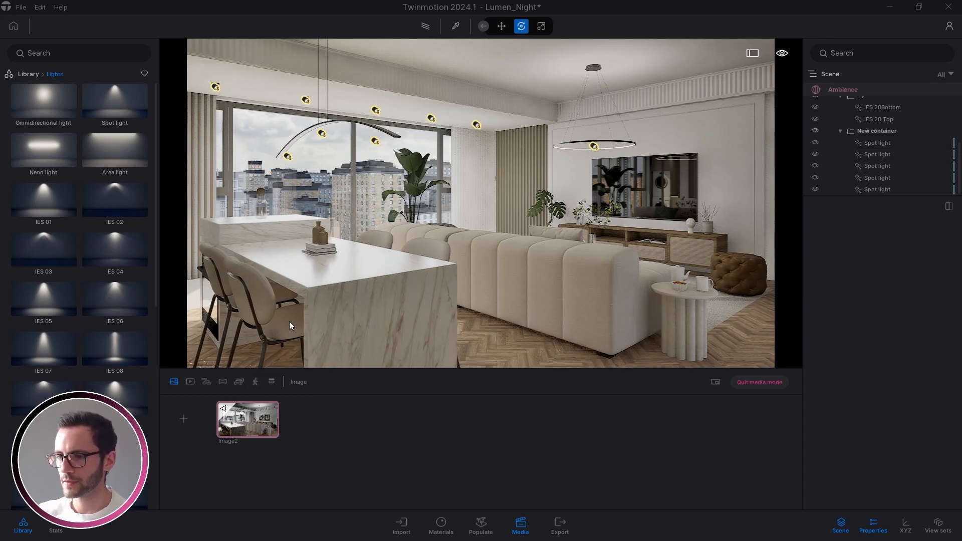
# Step: Select Image2, hide its properties, and collapse the Dining, TV and new spot light containers inside the Lioght container
pyautogui.click(265, 422)
pyautogui.click(873, 525)
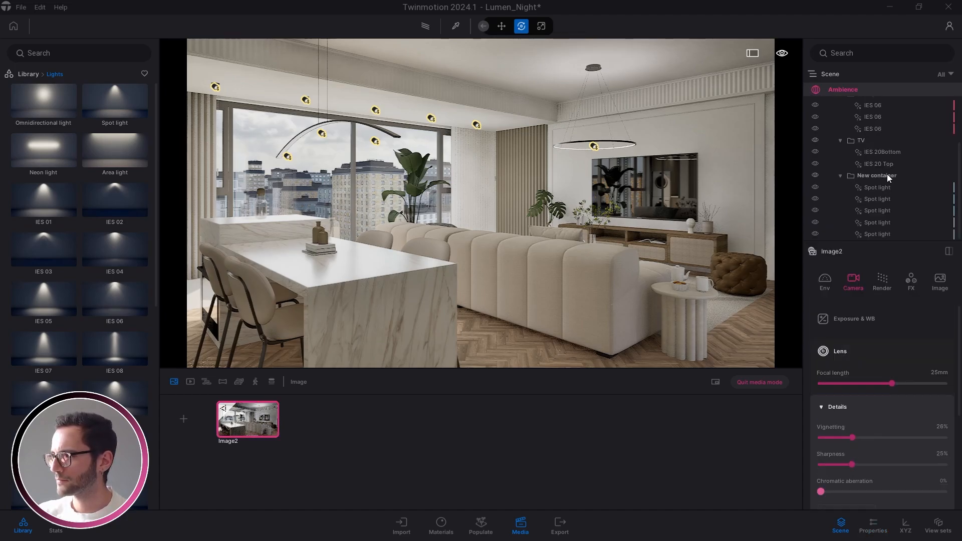
pyautogui.click(841, 173)
pyautogui.click(841, 184)
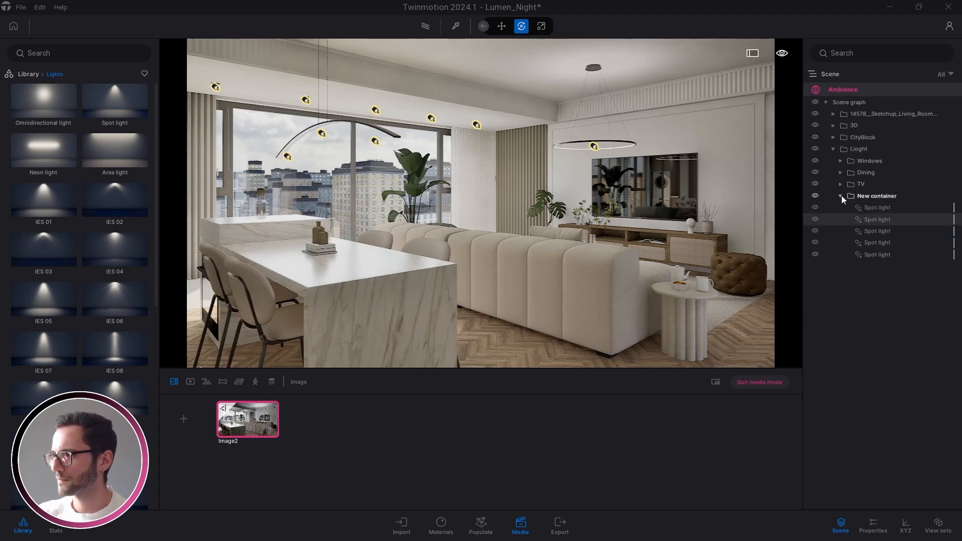
pyautogui.click(841, 196)
pyautogui.click(833, 149)
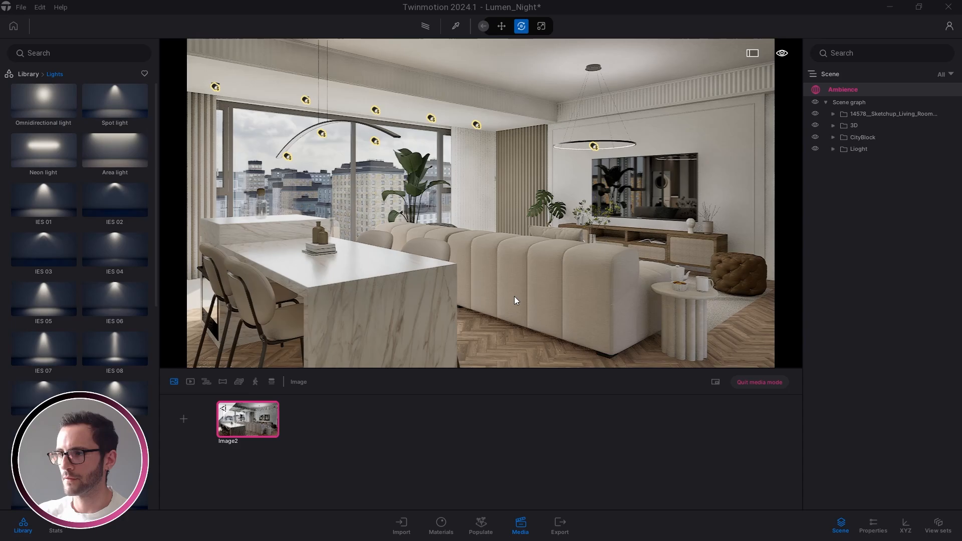
pyautogui.click(834, 149)
# Step: Compare the living room view with the TV and Dining light containers hidden and shown
pyautogui.click(813, 184)
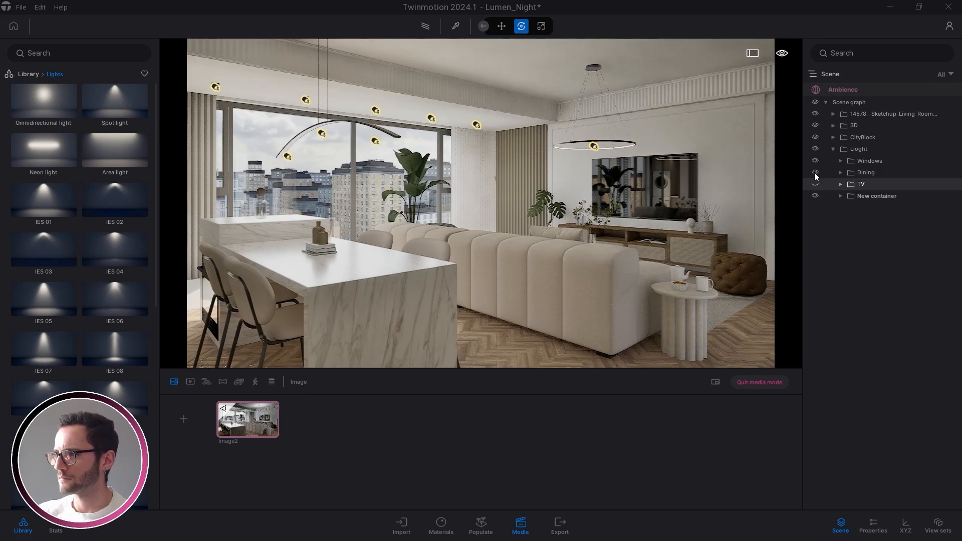
pyautogui.click(814, 172)
pyautogui.click(814, 173)
pyautogui.click(815, 184)
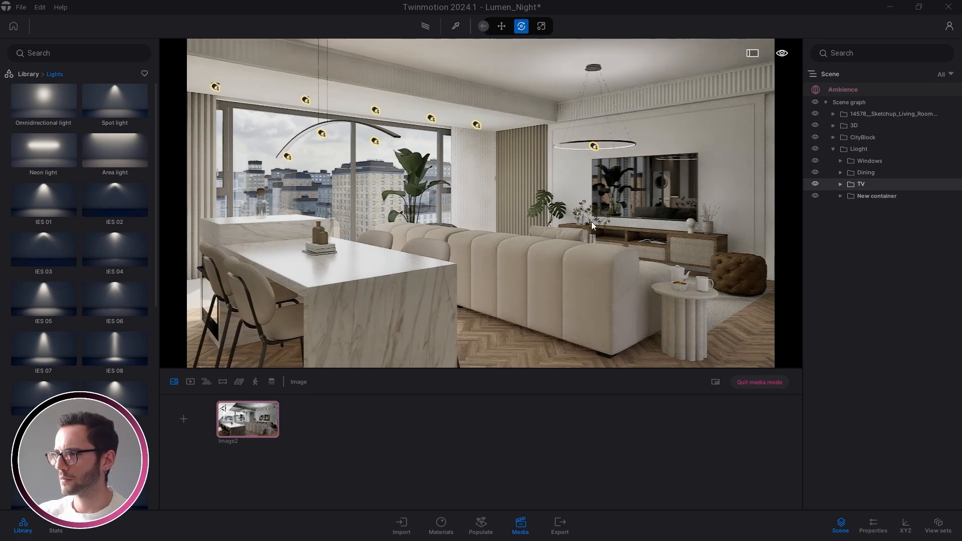
# Step: Export Image2 as a PNG to the Nuova cartella folder on the Desktop and show the scene statistics
pyautogui.click(564, 527)
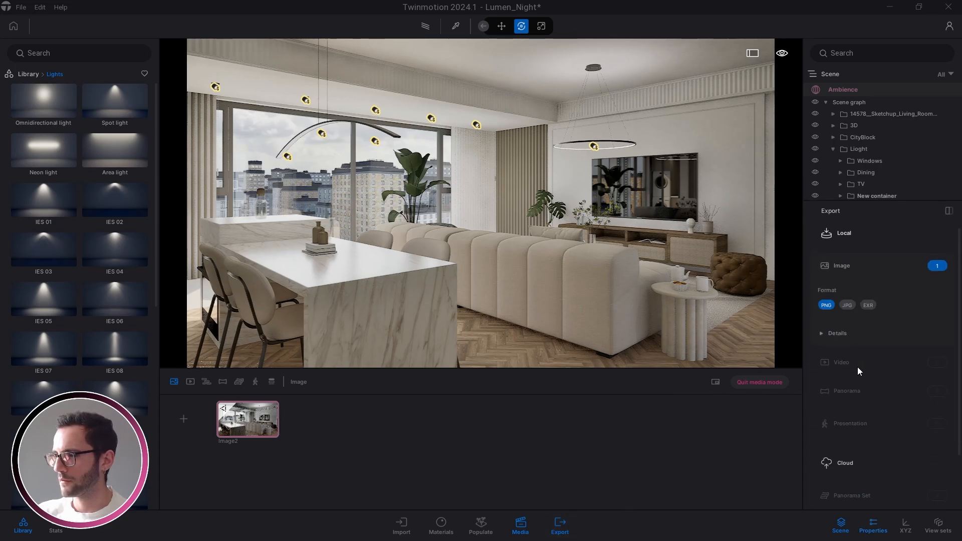
pyautogui.click(867, 491)
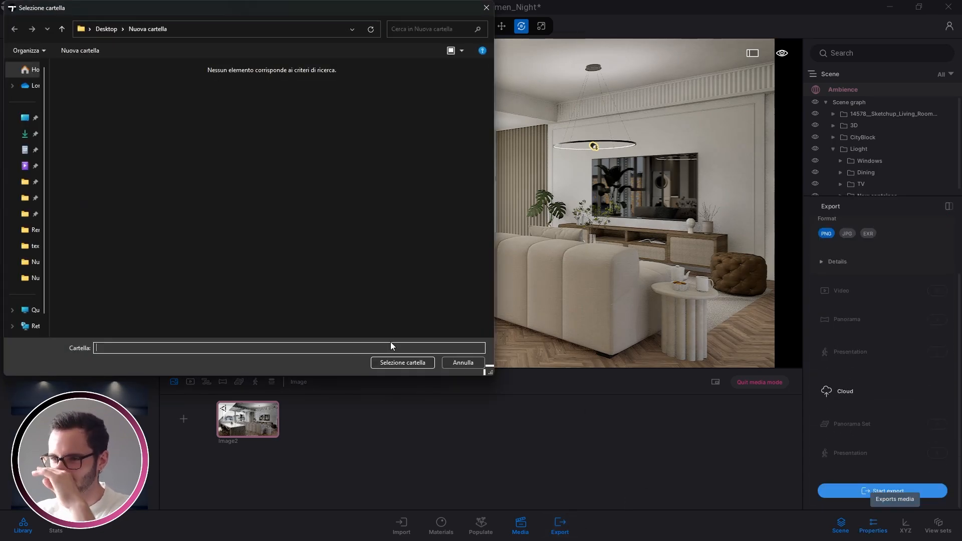
pyautogui.click(394, 362)
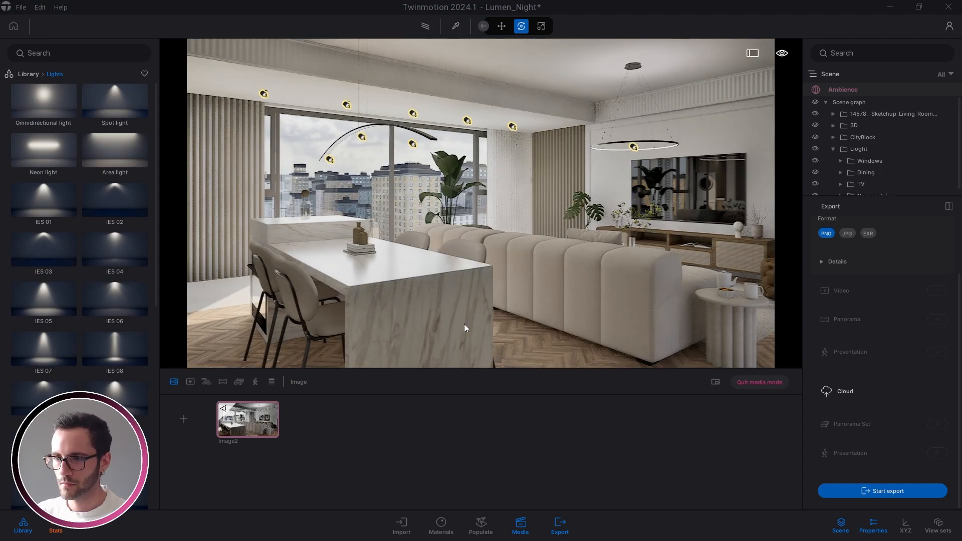
pyautogui.moveTo(464, 323); pyautogui.dragTo(516, 321, button='right')
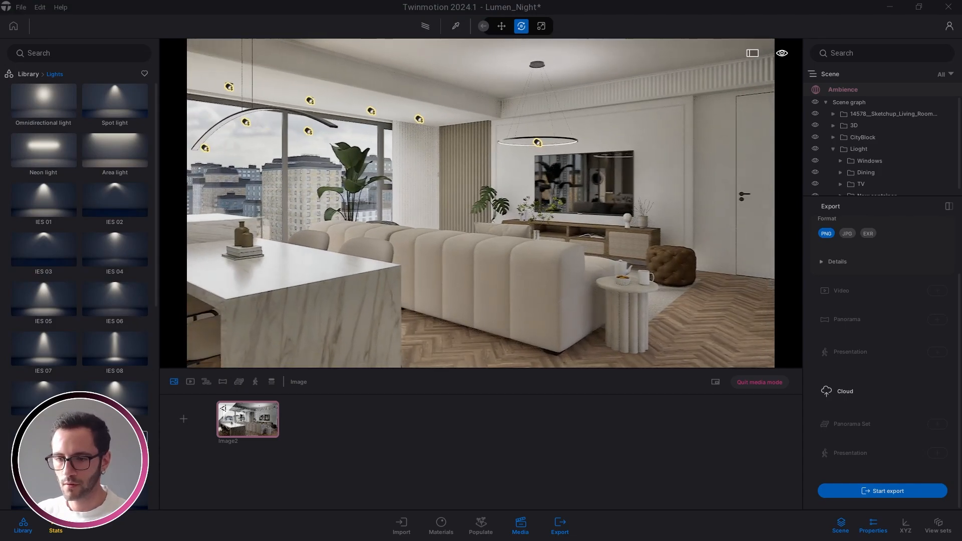
pyautogui.click(57, 533)
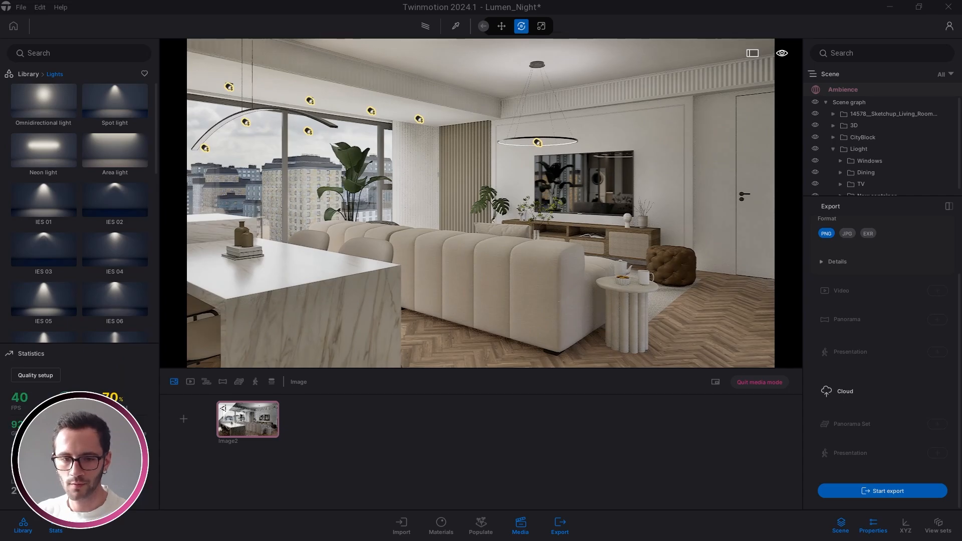
# Step: Switch to the export folder in File Explorer, open Image2.png and compare its lighting with Image2_000.png
pyautogui.hotkey('alt', 'Tab')
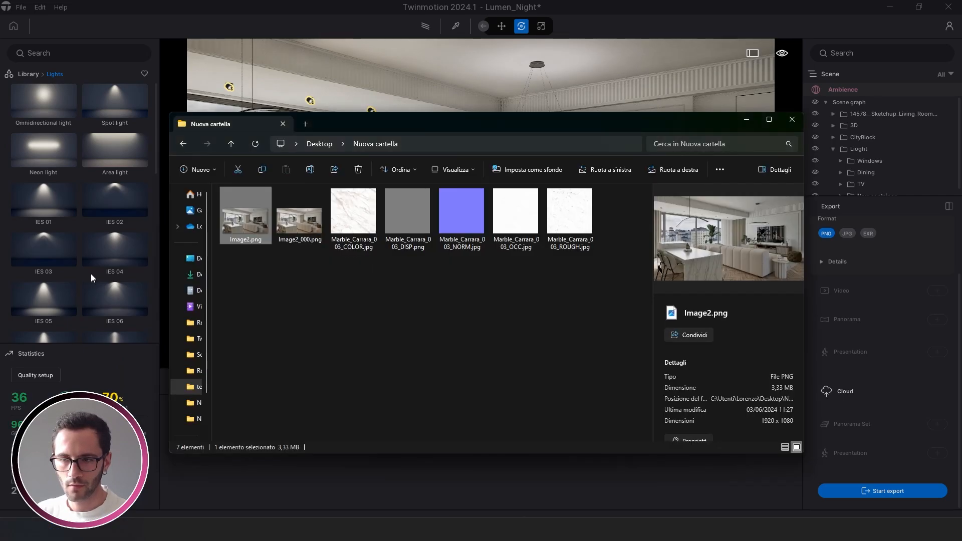
pyautogui.doubleClick(250, 227)
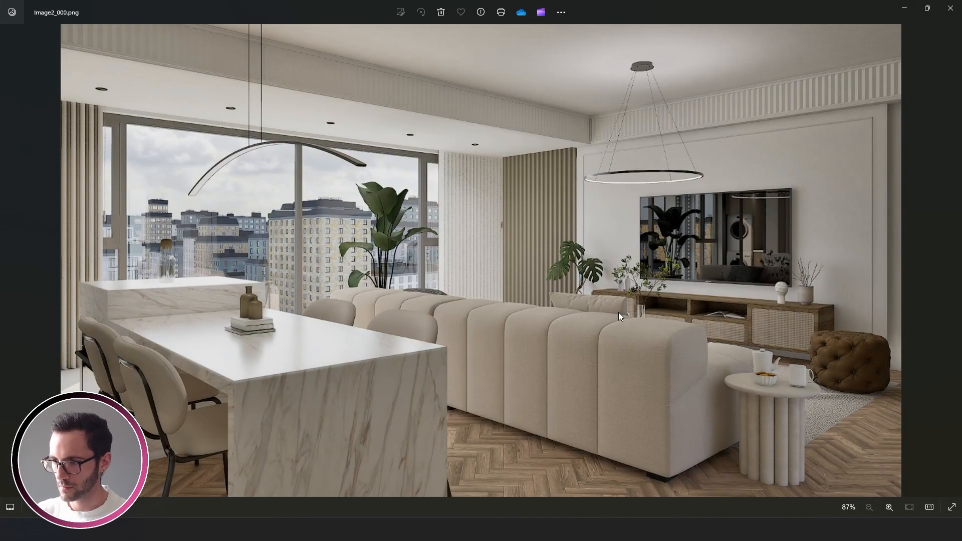
pyautogui.press('Right')
pyautogui.press('Left')
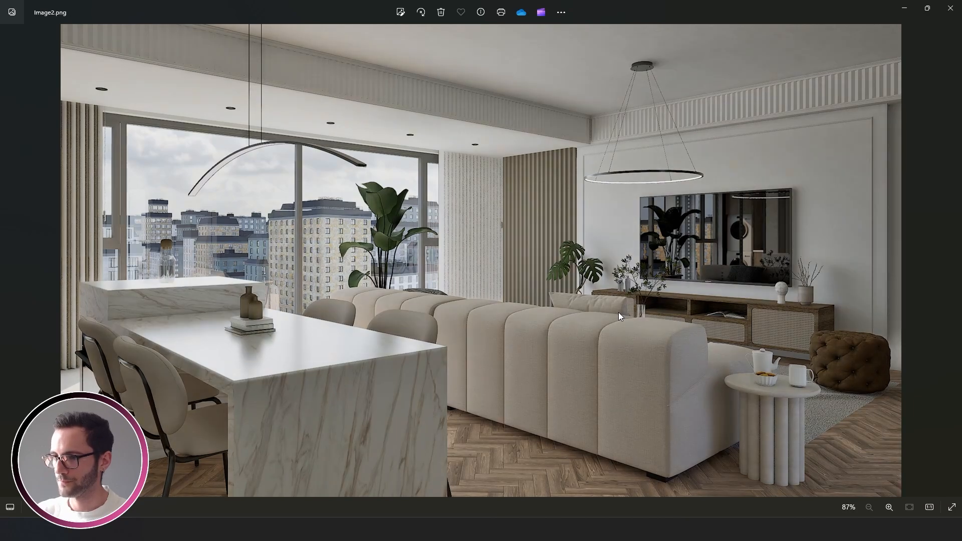
pyautogui.press('Right')
pyautogui.press('Left')
pyautogui.press('Right')
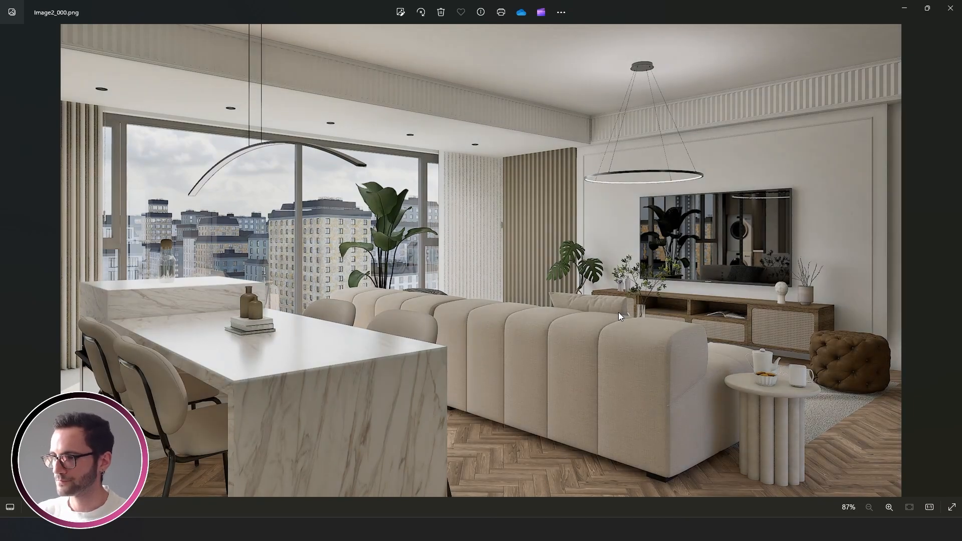
pyautogui.press('Left')
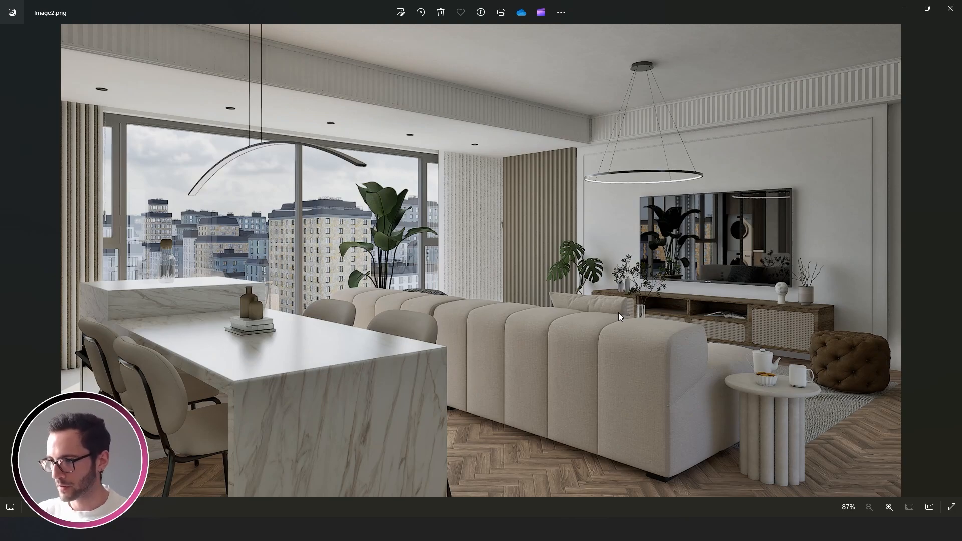
pyautogui.press('Right')
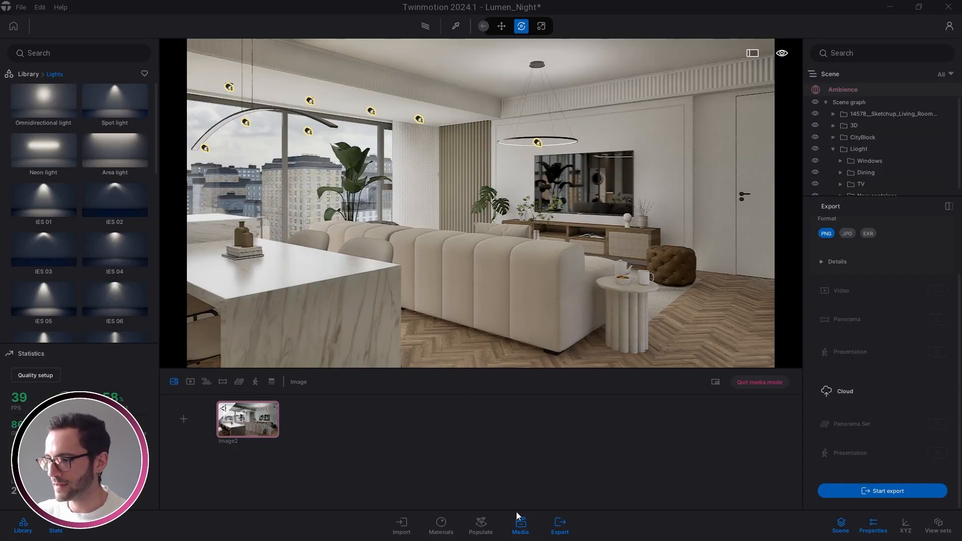
# Step: Back in Twinmotion, return the library to its main categories, close the export settings and reopen the Image2 media view
pyautogui.click(524, 531)
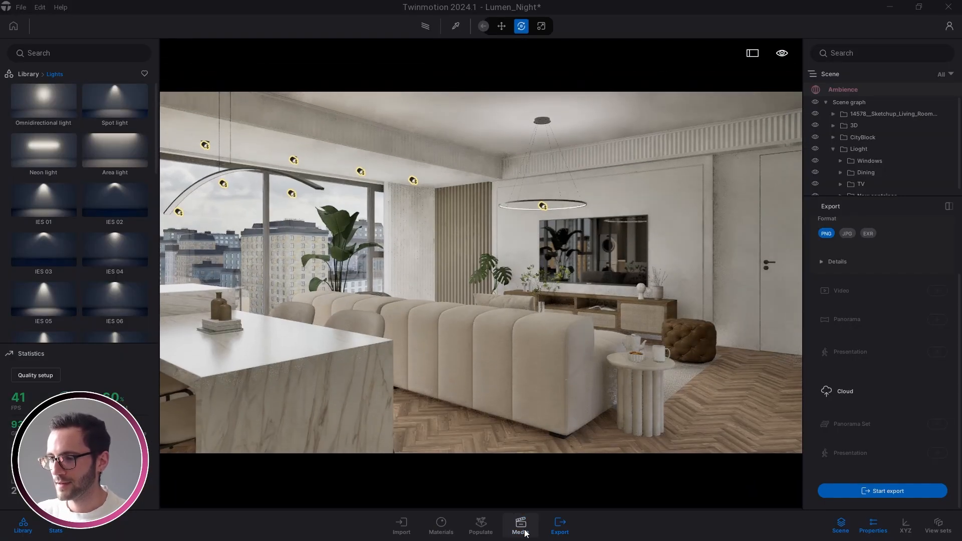
pyautogui.click(28, 74)
pyautogui.click(562, 524)
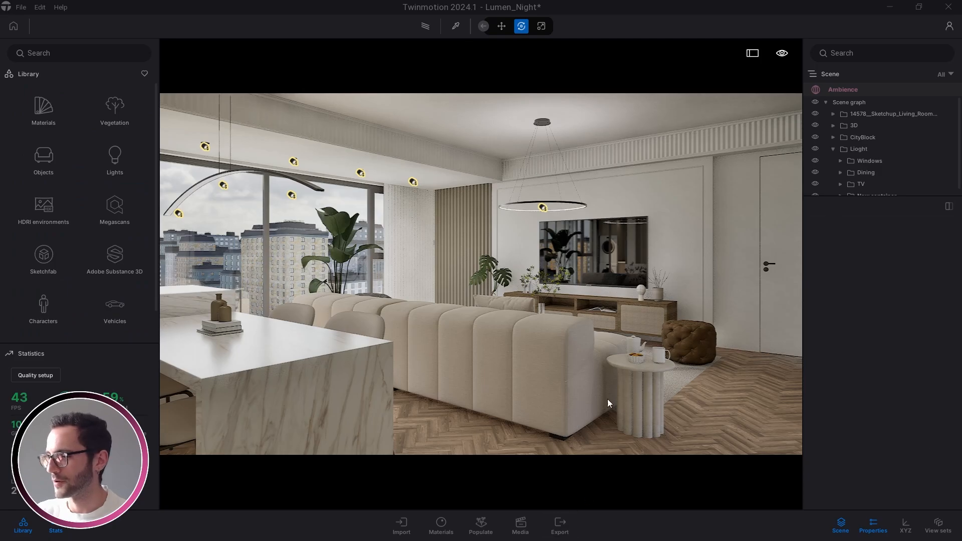
pyautogui.click(521, 525)
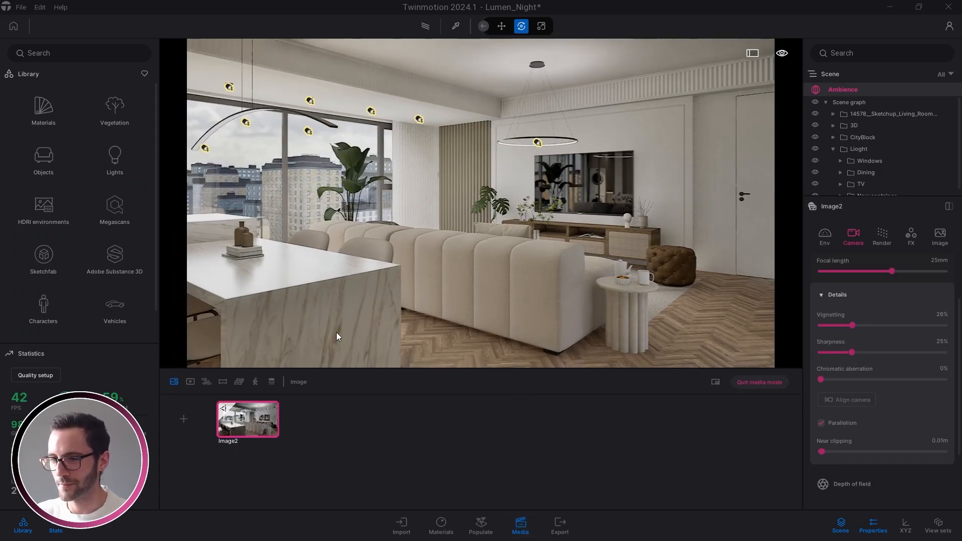
# Step: Duplicate the Image2 view, rename the copy Image3, and close the media list and scene statistics
pyautogui.click(244, 403)
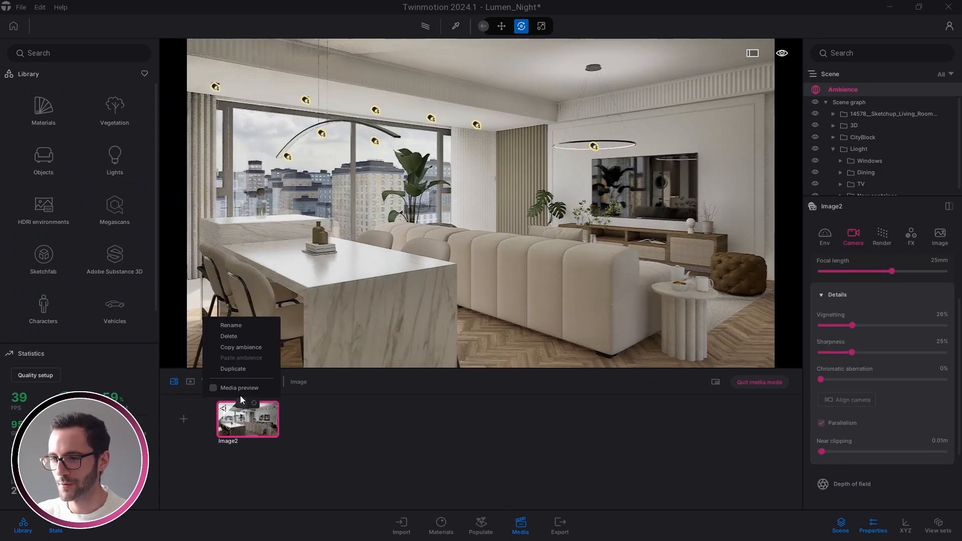
pyautogui.click(232, 368)
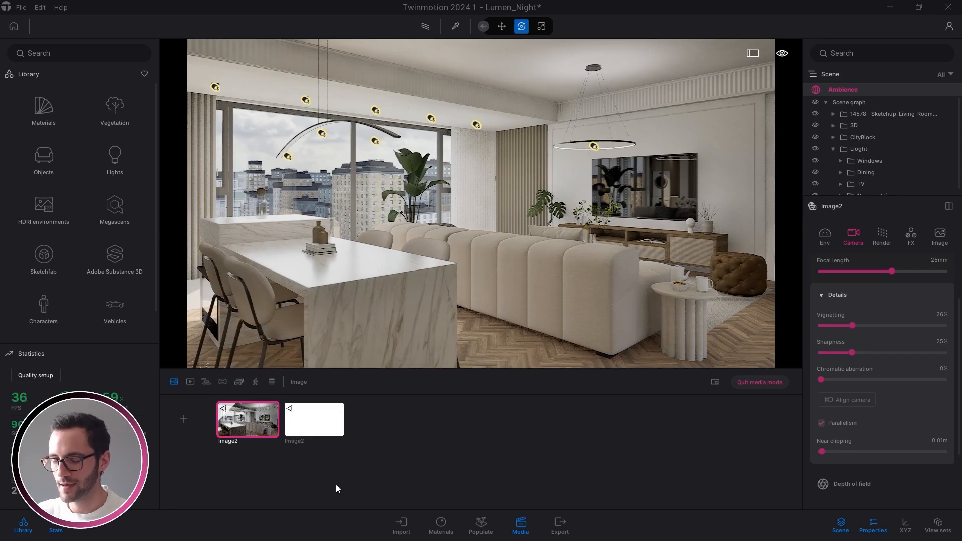
pyautogui.click(315, 425)
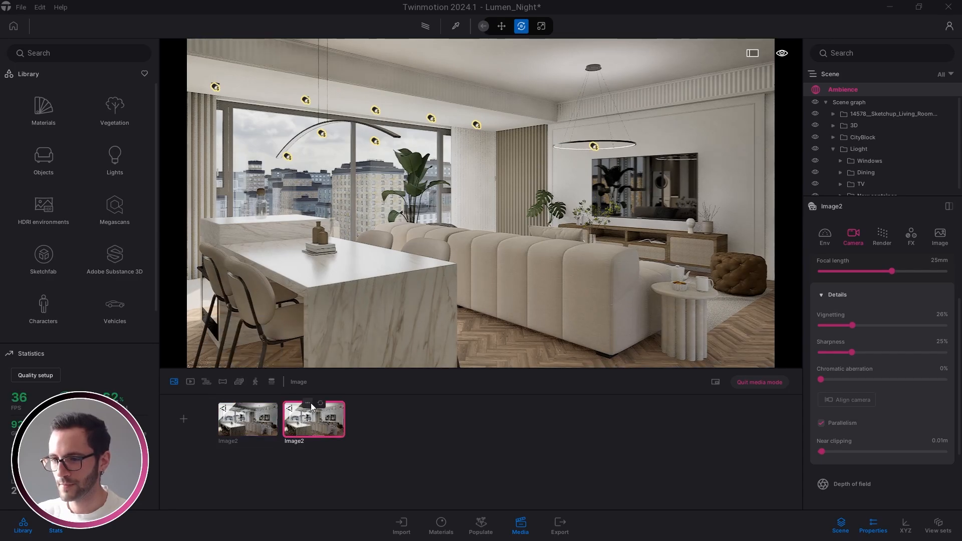
pyautogui.click(309, 403)
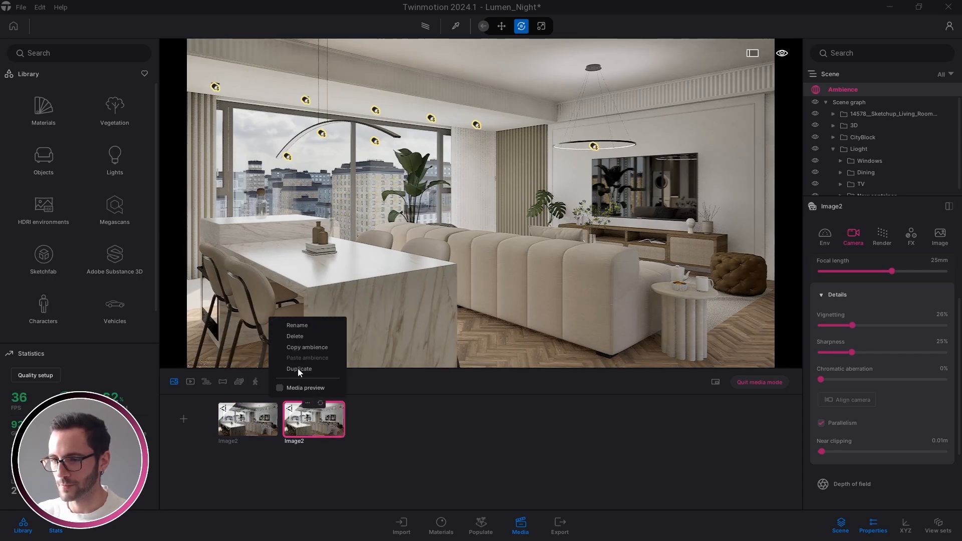
pyautogui.click(298, 326)
pyautogui.write('Image3')
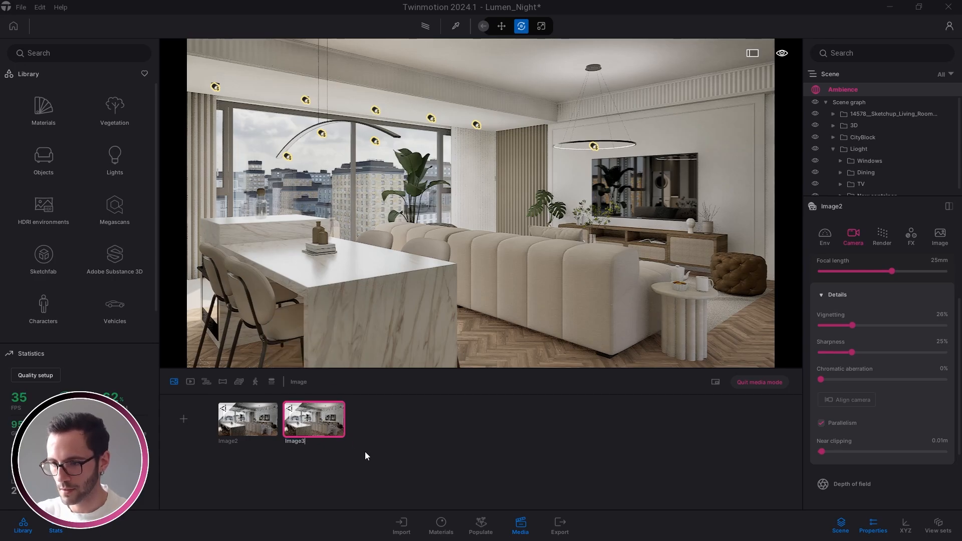
pyautogui.press('Return')
pyautogui.click(520, 527)
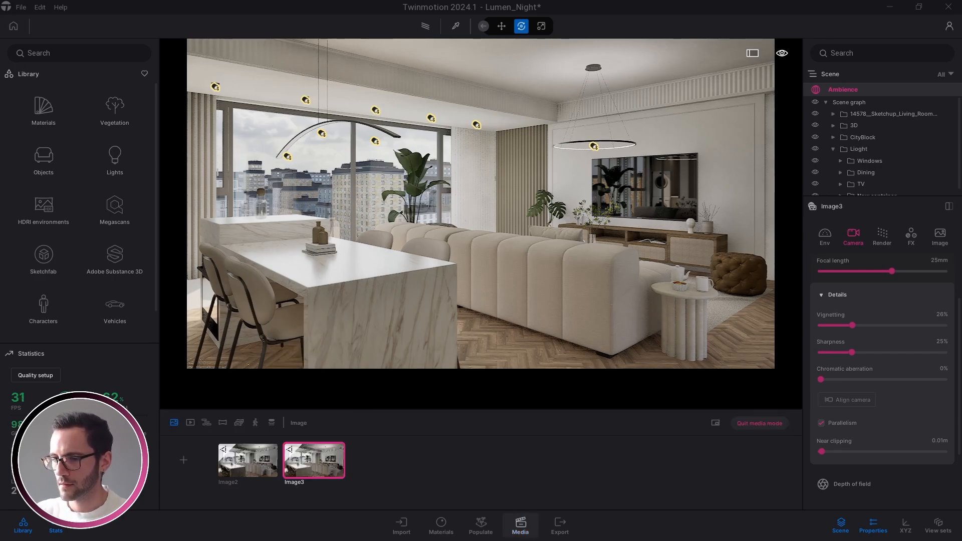
pyautogui.click(56, 530)
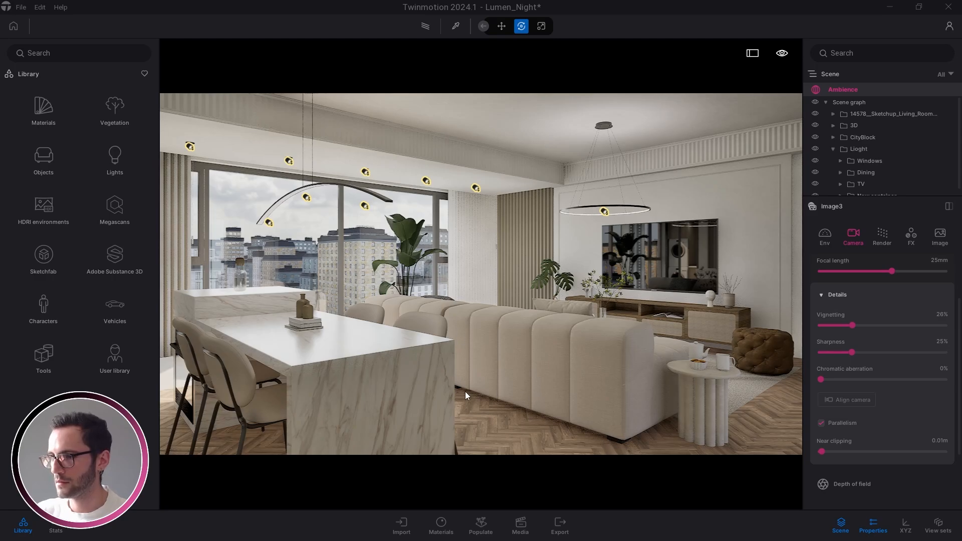
# Step: Disable the HDRI environment for Image3 and set the natural lighting time of day to 01:04
pyautogui.click(827, 239)
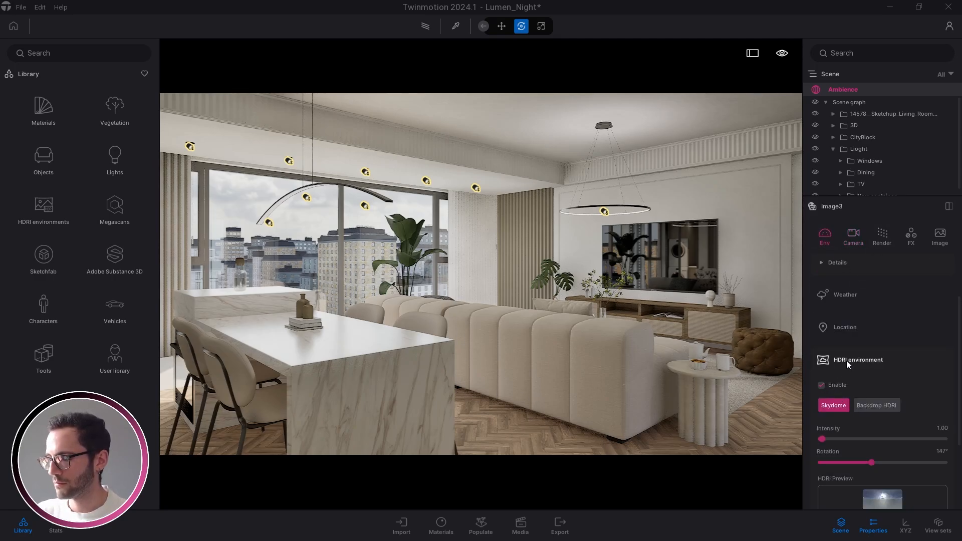
pyautogui.click(821, 385)
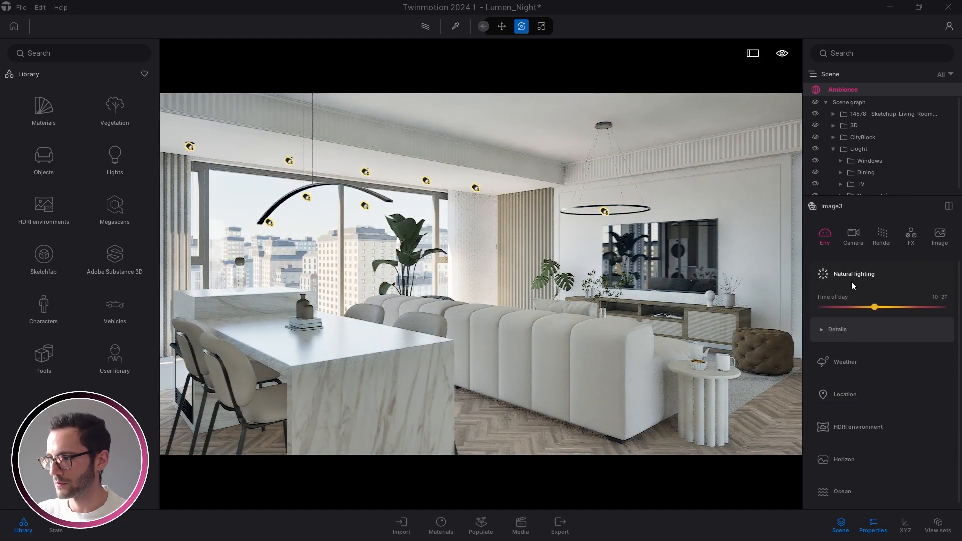
pyautogui.click(842, 323)
pyautogui.moveTo(875, 307); pyautogui.dragTo(827, 312)
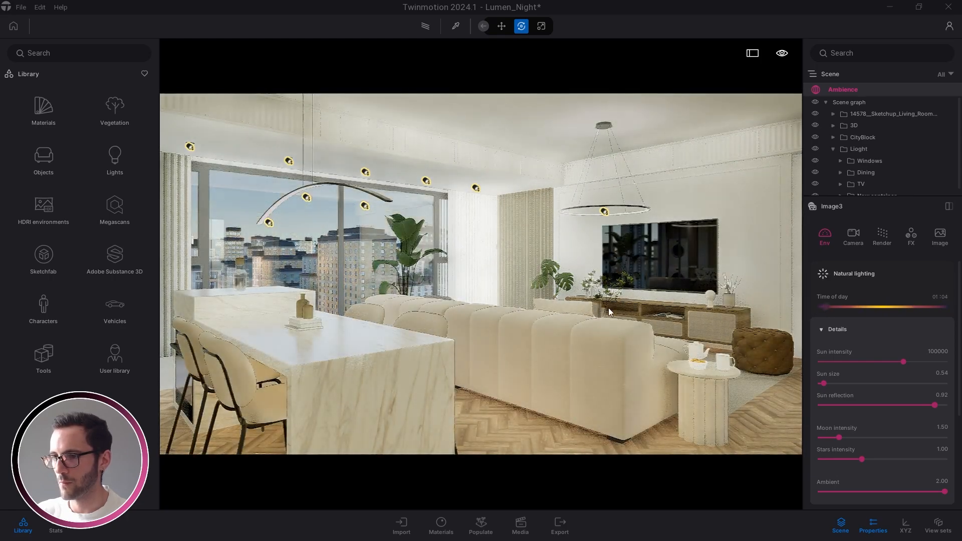
# Step: Set Image3's sun intensity to 0 and its sun size to 0.00
pyautogui.press('s')
pyautogui.moveTo(603, 309); pyautogui.dragTo(638, 339, button='right')
pyautogui.press('w')
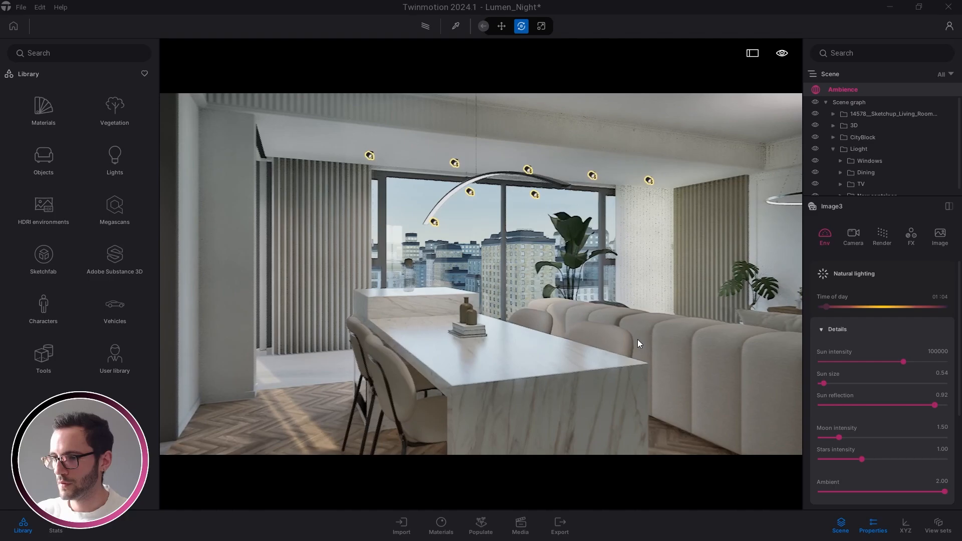
pyautogui.press('s')
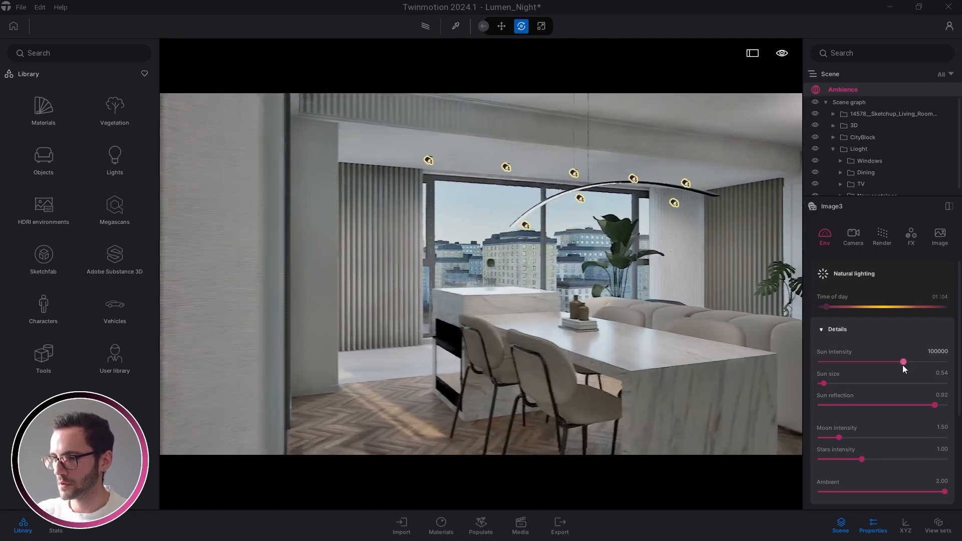
pyautogui.moveTo(903, 364); pyautogui.dragTo(769, 368)
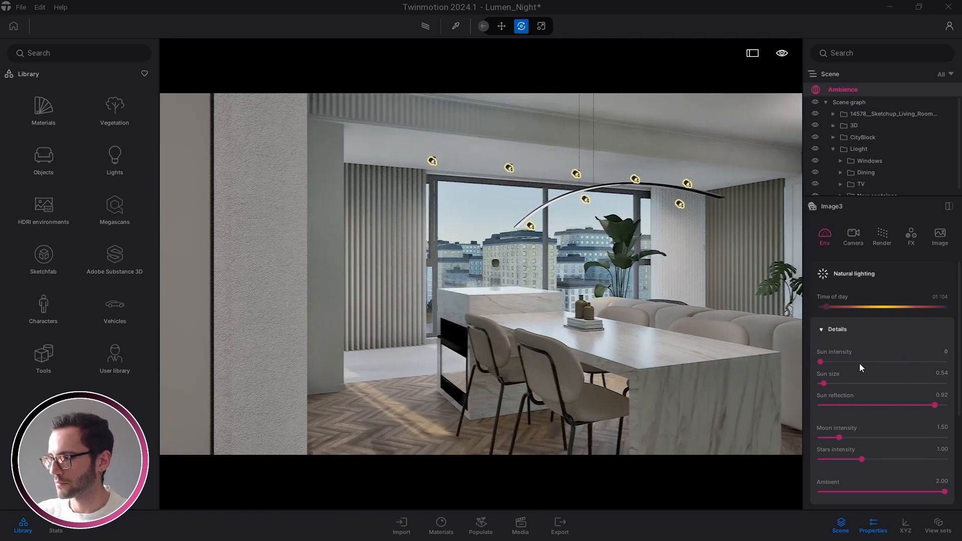
pyautogui.moveTo(828, 385); pyautogui.dragTo(746, 387)
# Step: Raise the stars intensity to 3.00 while viewing the sky over the city, and try entering 5
pyautogui.press('d')
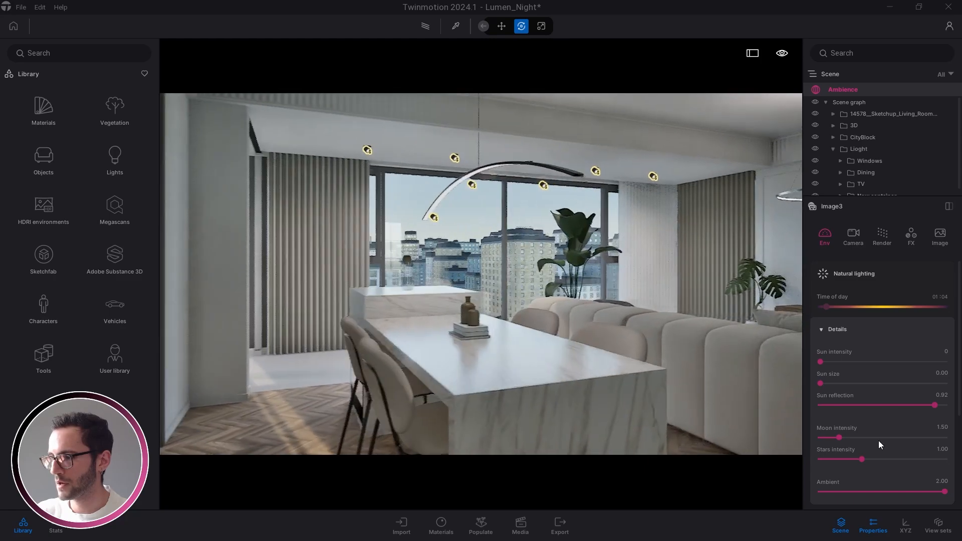
pyautogui.press('w')
pyautogui.press('w')
pyautogui.moveTo(600, 335); pyautogui.dragTo(628, 346, button='right')
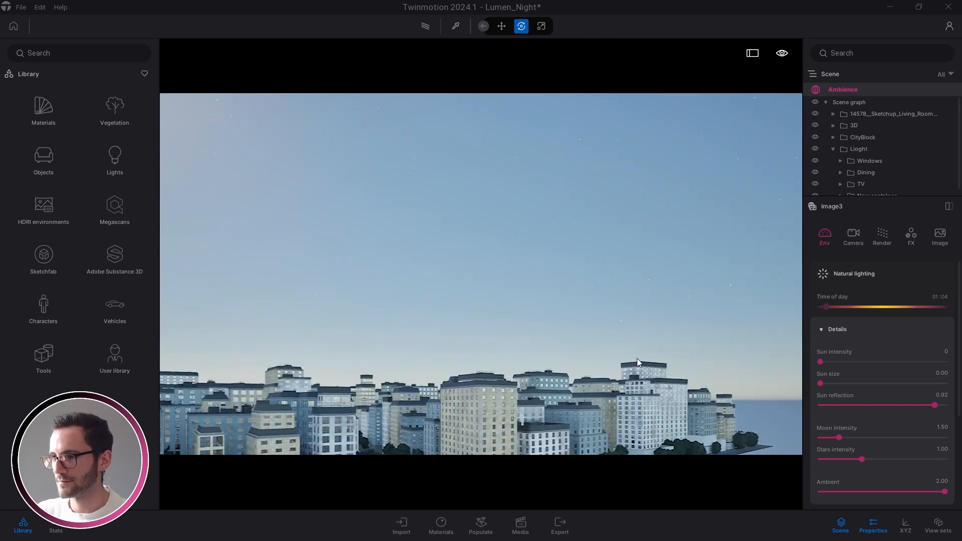
pyautogui.moveTo(861, 460); pyautogui.dragTo(946, 460)
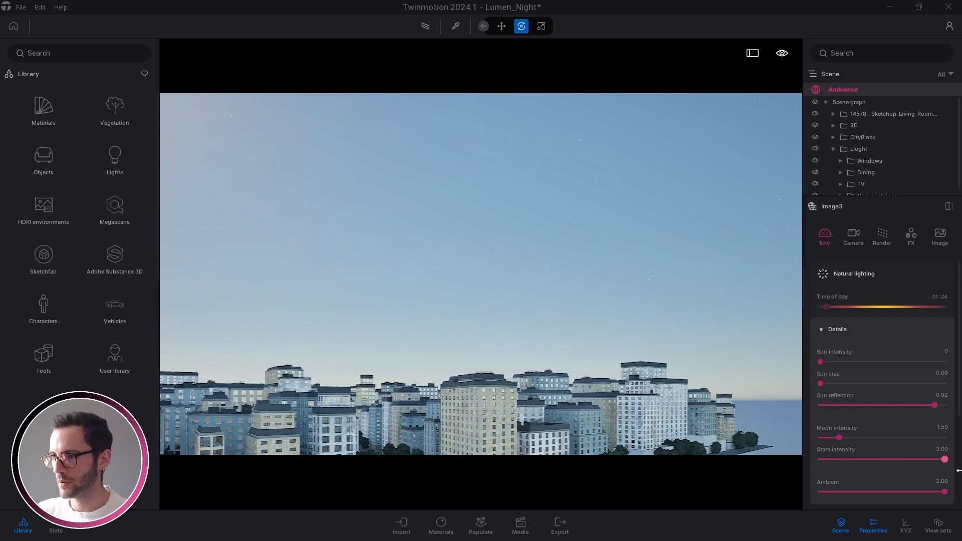
pyautogui.click(942, 450)
pyautogui.write('5')
pyautogui.press('Return')
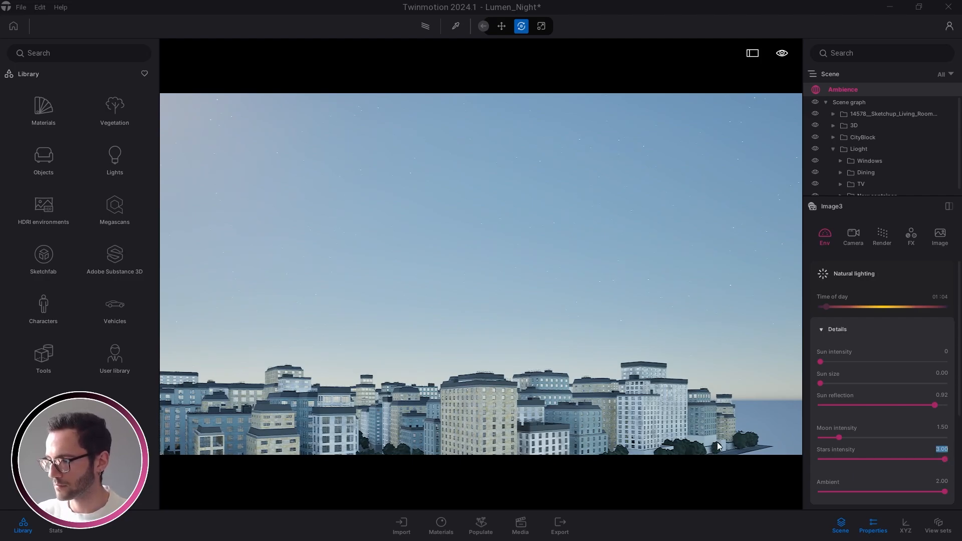
# Step: Lower the moon intensity to about 0.08 and further to 0.01 while viewing the moonlit city
pyautogui.moveTo(652, 364); pyautogui.dragTo(654, 393, button='right')
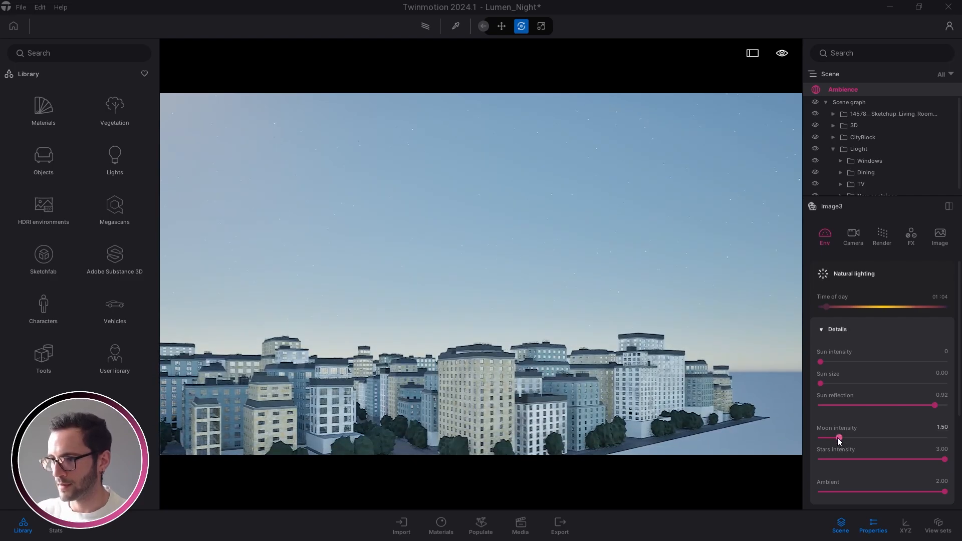
pyautogui.moveTo(652, 351); pyautogui.dragTo(591, 376, button='right')
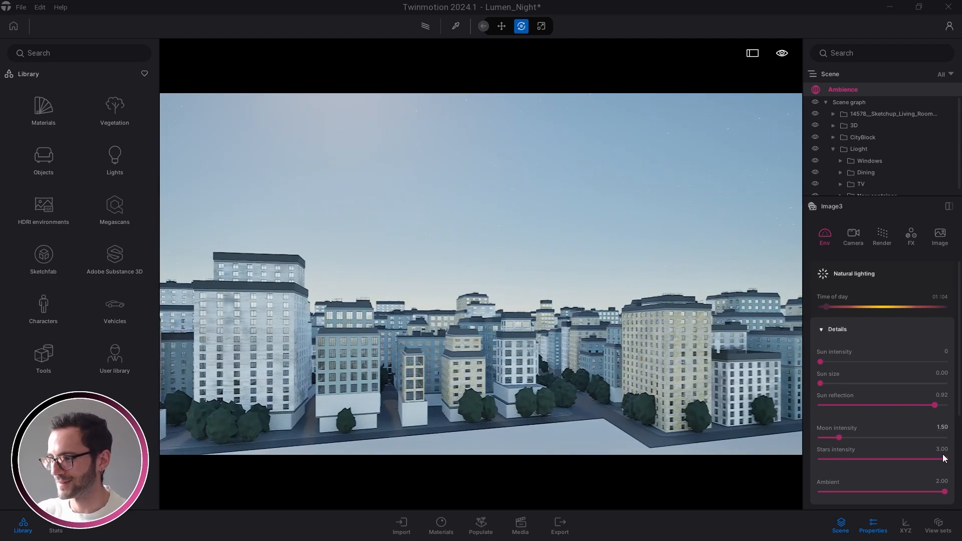
pyautogui.moveTo(434, 172); pyautogui.dragTo(427, 137, button='right')
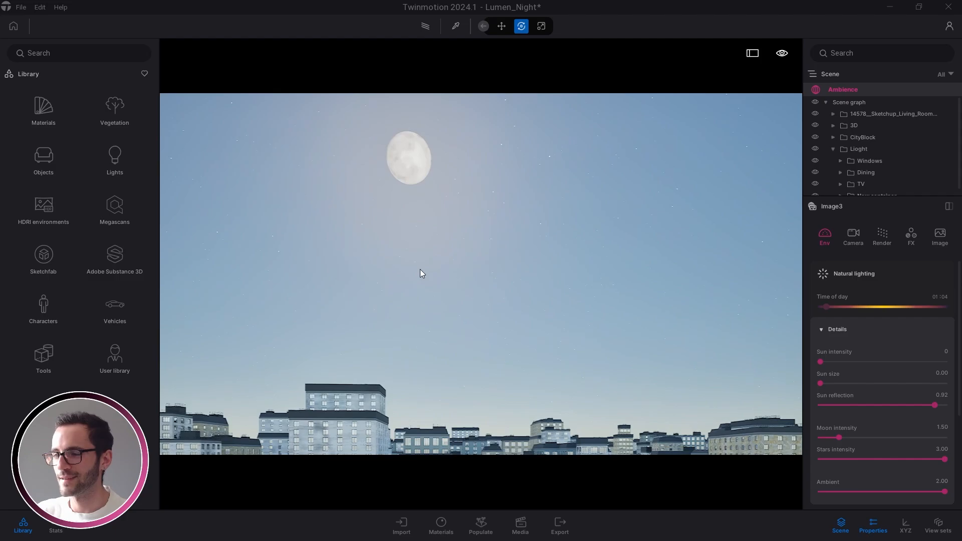
pyautogui.moveTo(420, 270); pyautogui.dragTo(534, 293, button='right')
pyautogui.moveTo(838, 439); pyautogui.dragTo(822, 439)
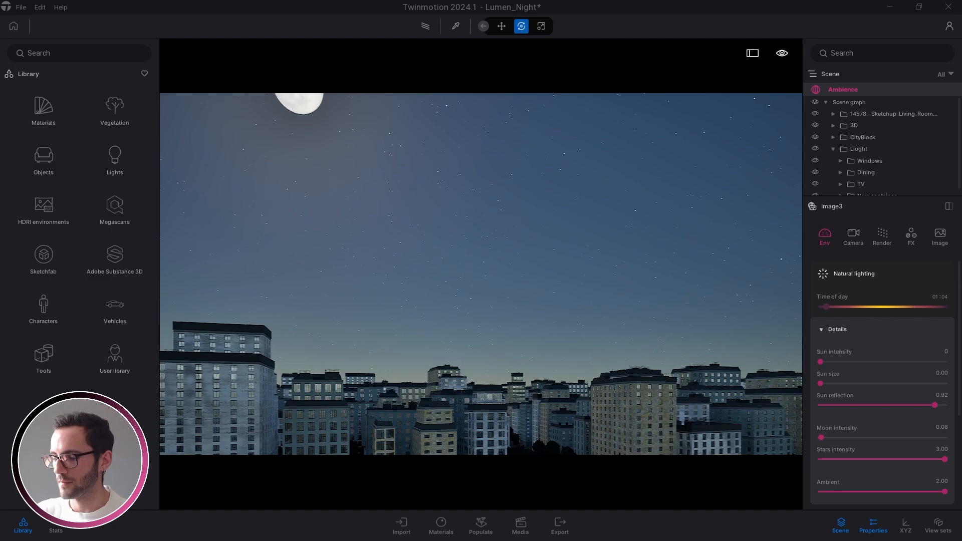
pyautogui.moveTo(591, 301); pyautogui.dragTo(581, 321, button='right')
pyautogui.click(939, 428)
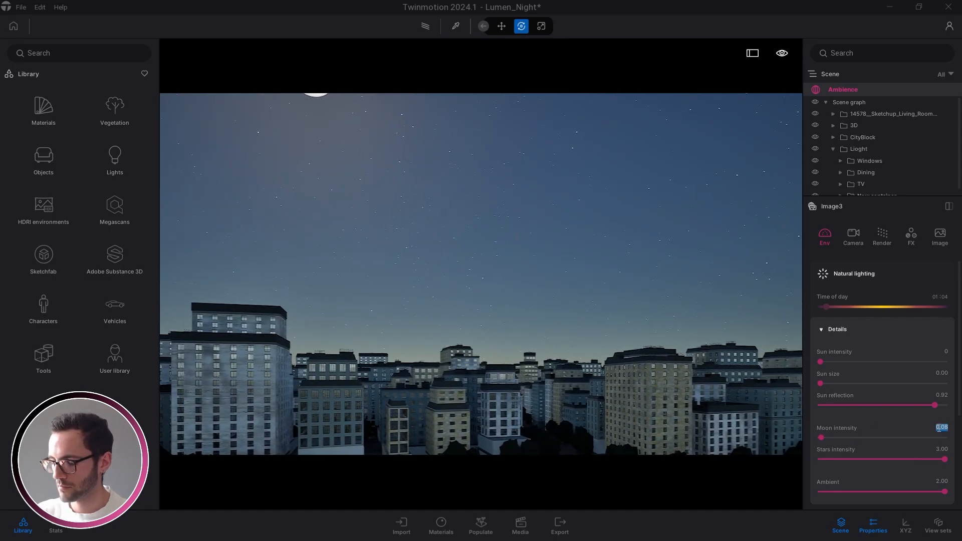
pyautogui.press('BackSpace')
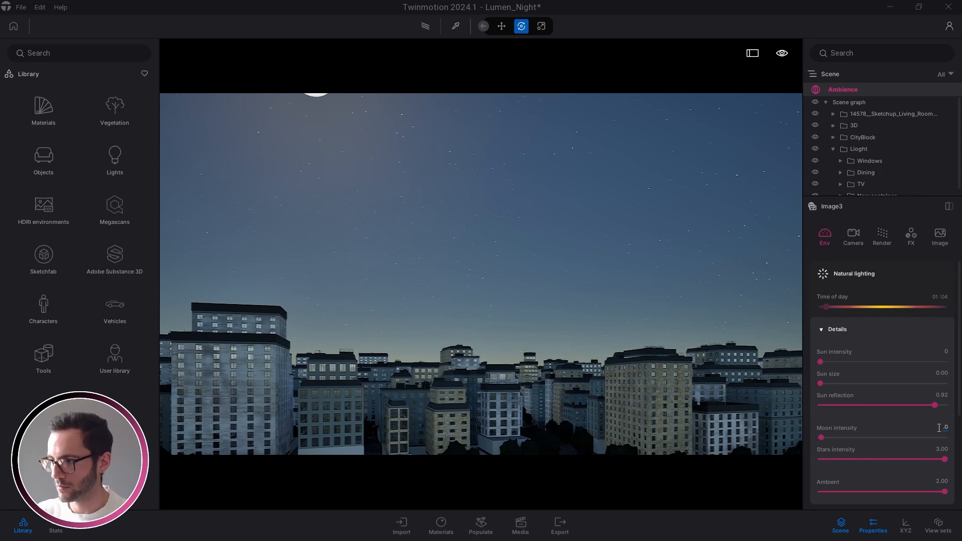
pyautogui.press('Return')
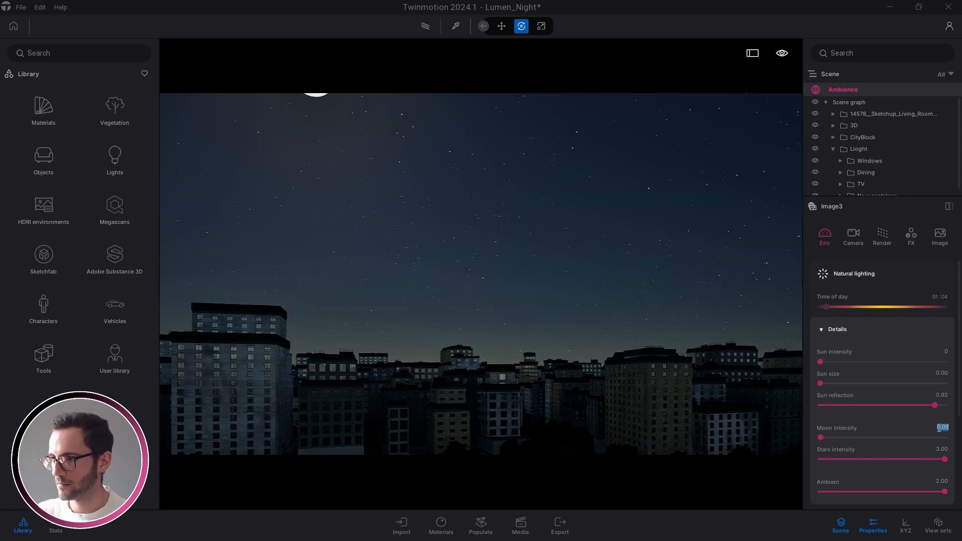
# Step: Recall the saved Image3 view, set the moon intensity to 0.005 and check the night sky and city outside the window
pyautogui.click(521, 527)
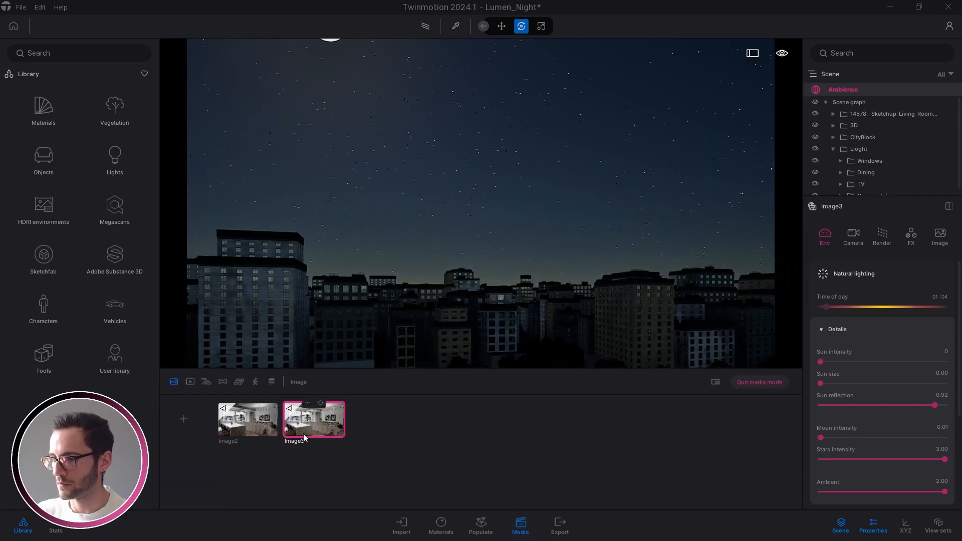
pyautogui.click(303, 435)
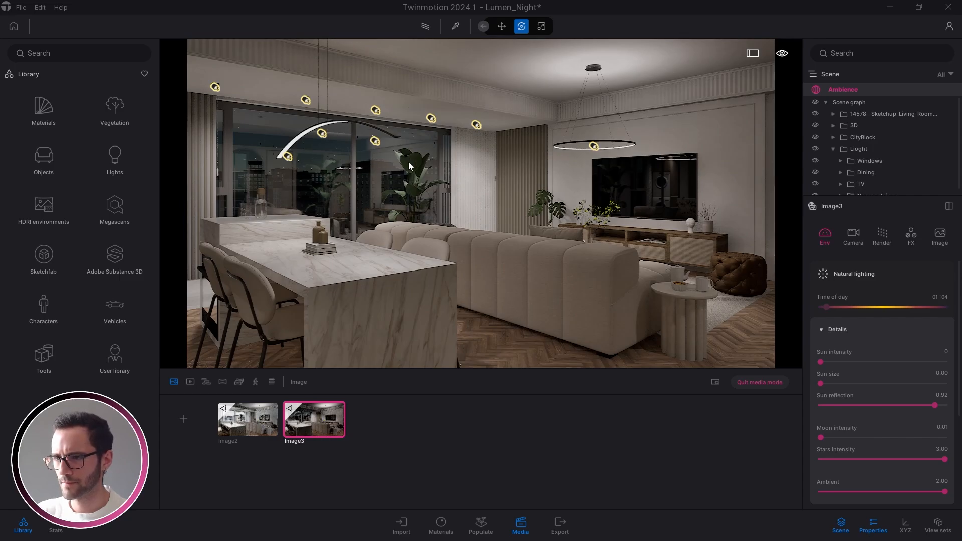
pyautogui.click(942, 428)
pyautogui.write('0.0')
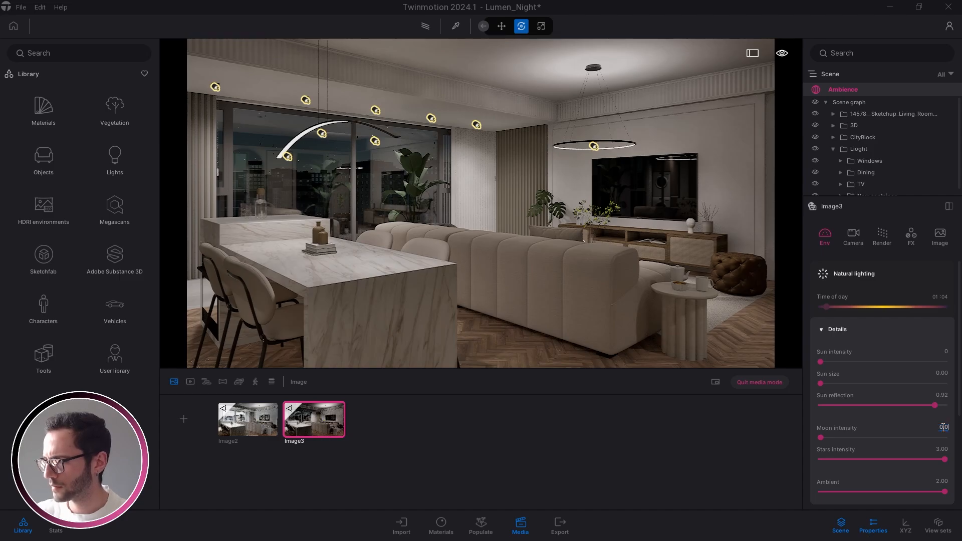
pyautogui.write('05')
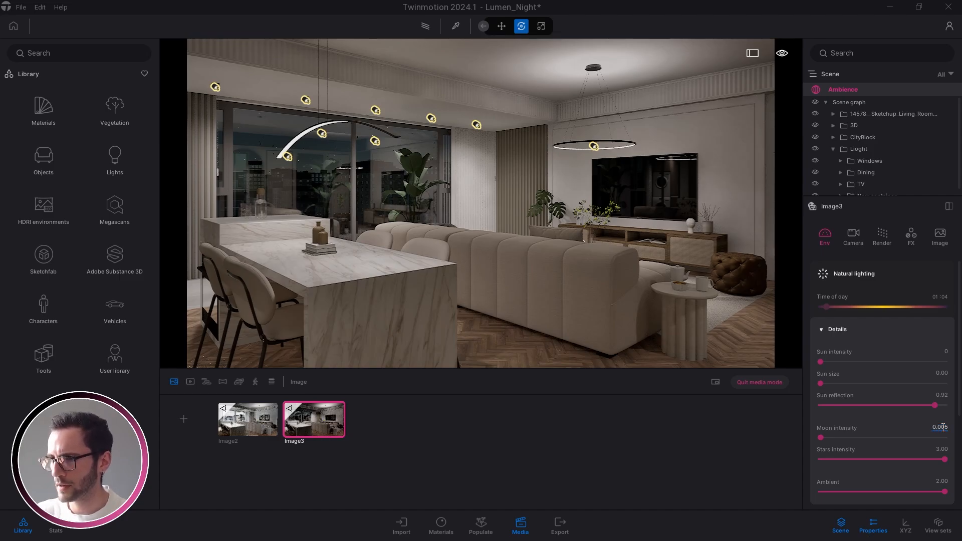
pyautogui.press('Return')
pyautogui.click(943, 427)
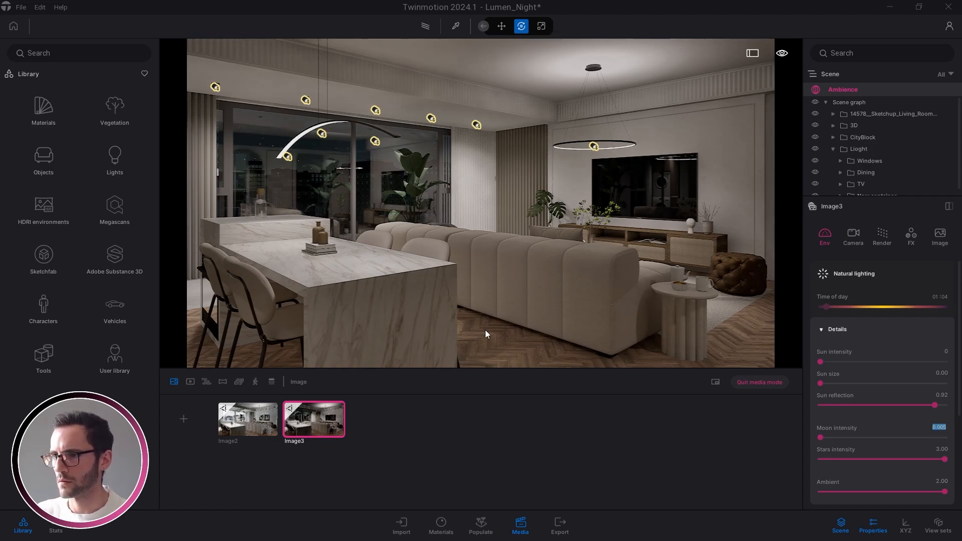
pyautogui.press('w')
pyautogui.moveTo(485, 330); pyautogui.dragTo(442, 326, button='right')
pyautogui.moveTo(481, 203); pyautogui.dragTo(642, 193, button='right')
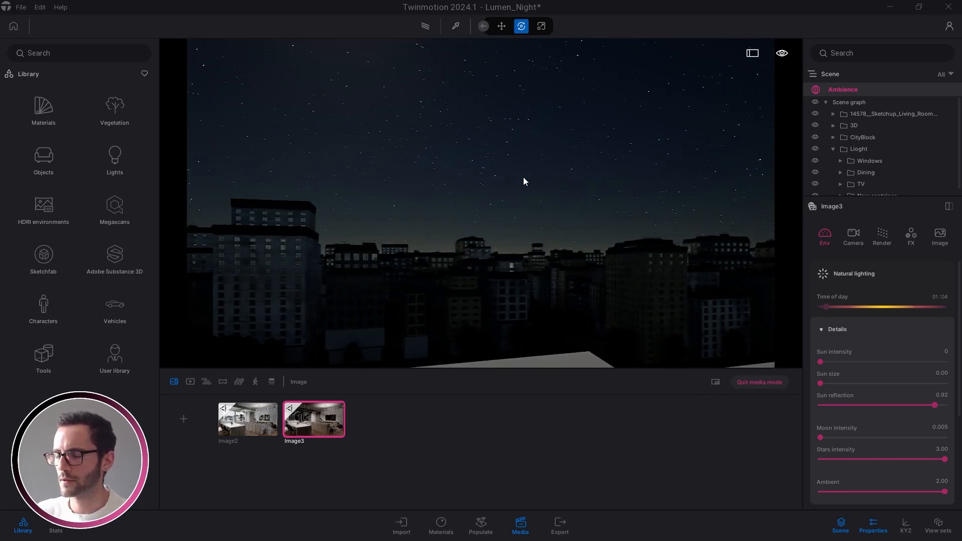
pyautogui.click(328, 432)
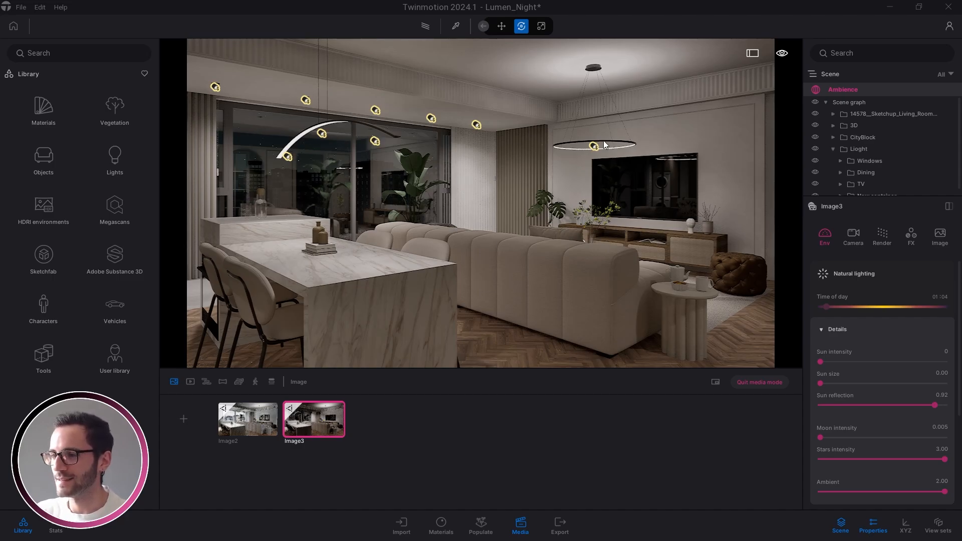
# Step: Lower Image3's local exposure highlight reduction to 0.91
pyautogui.click(881, 236)
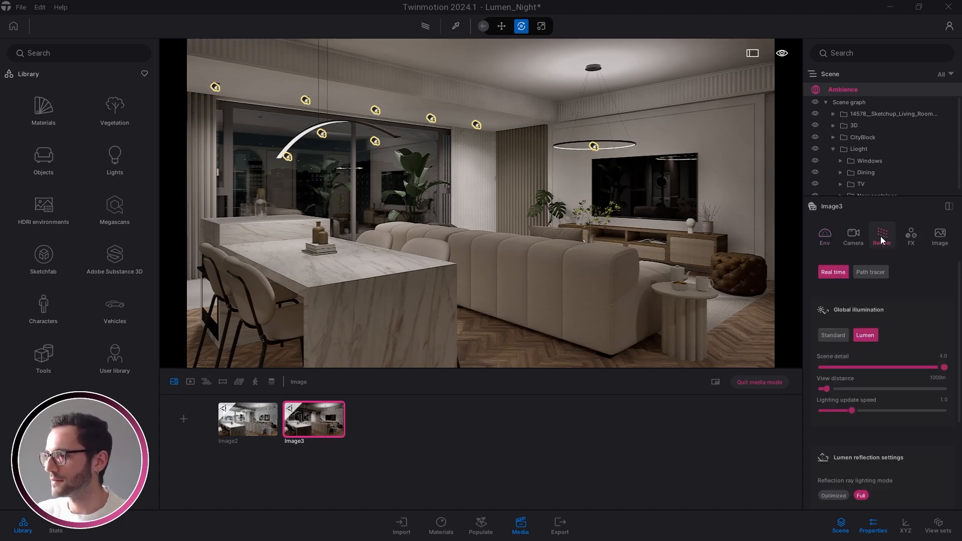
pyautogui.click(855, 233)
pyautogui.click(872, 375)
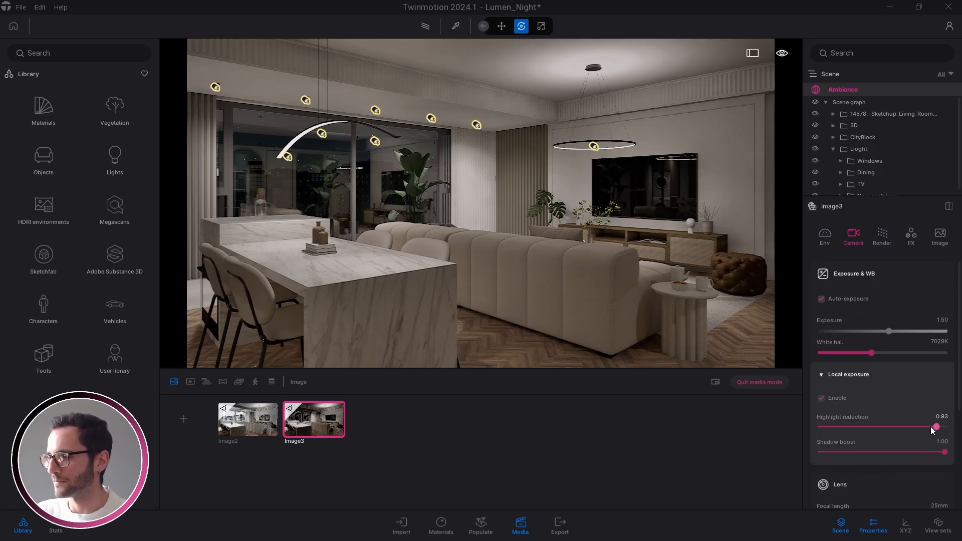
pyautogui.moveTo(937, 427)
pyautogui.mouseDown()
pyautogui.moveTo(874, 428)
pyautogui.moveTo(934, 429)
pyautogui.mouseUp()
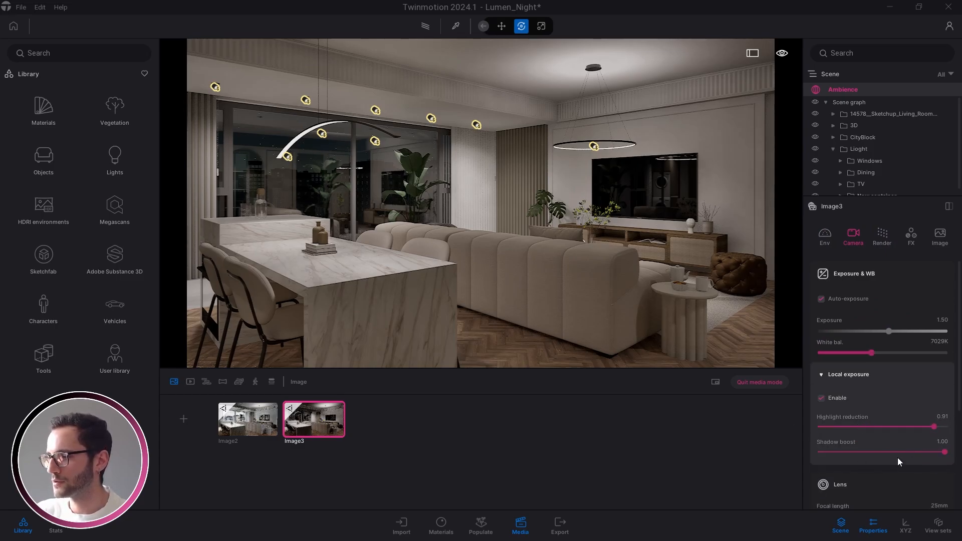
pyautogui.click(864, 373)
# Step: Set Image3's camera exposure to 1.75
pyautogui.click(944, 321)
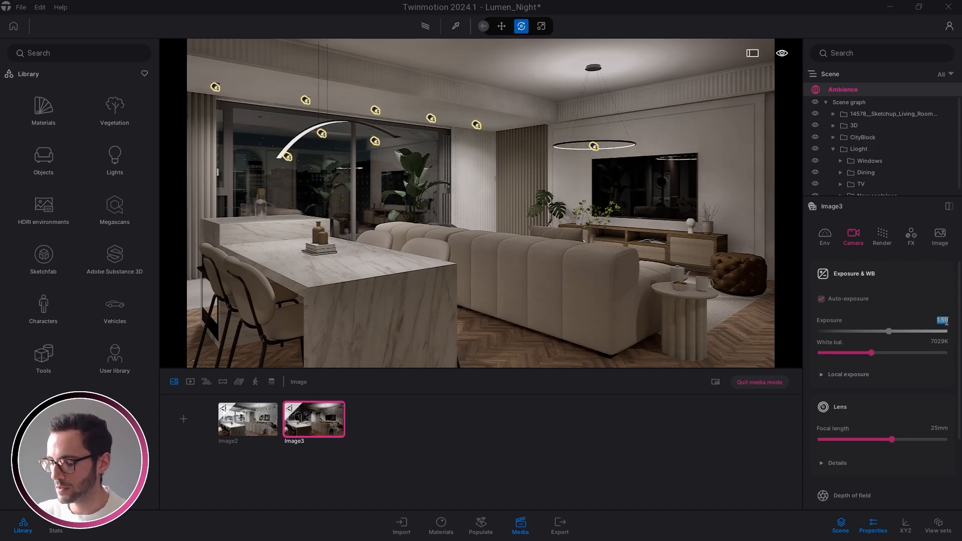
pyautogui.write('1.75')
pyautogui.press('Return')
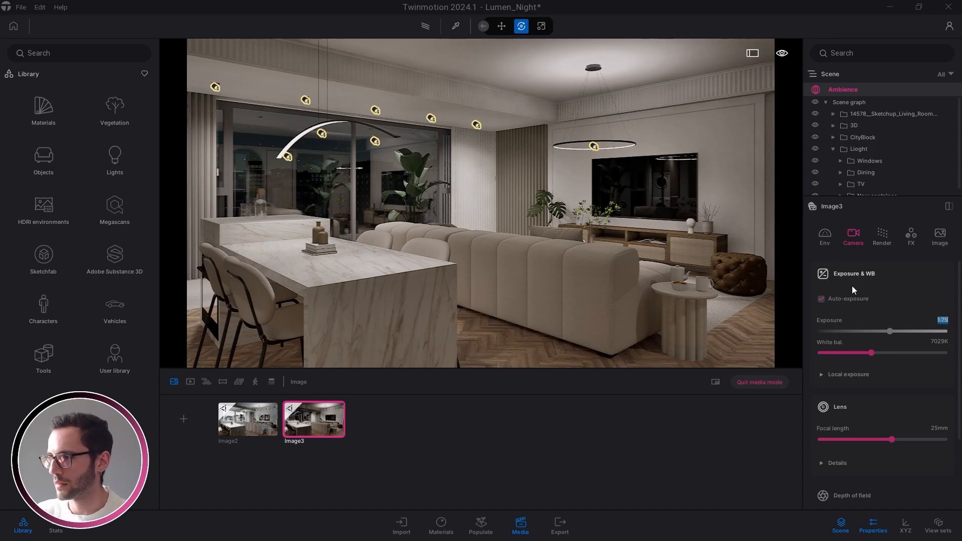
# Step: Review Image3's natural lighting and render settings, and raise its camera exposure to 2.00
pyautogui.click(823, 239)
pyautogui.click(825, 235)
pyautogui.scroll(-1, 893, 428)
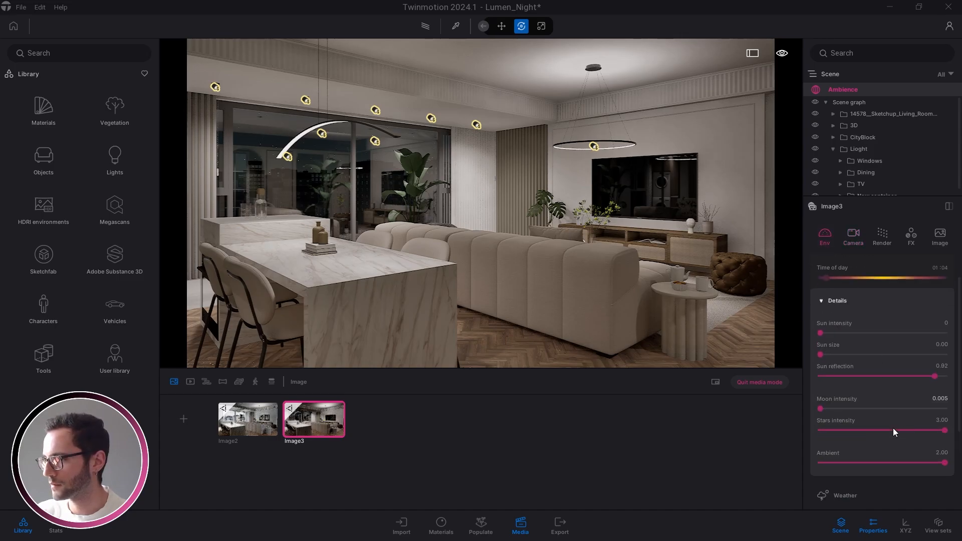
pyautogui.scroll(2, 877, 361)
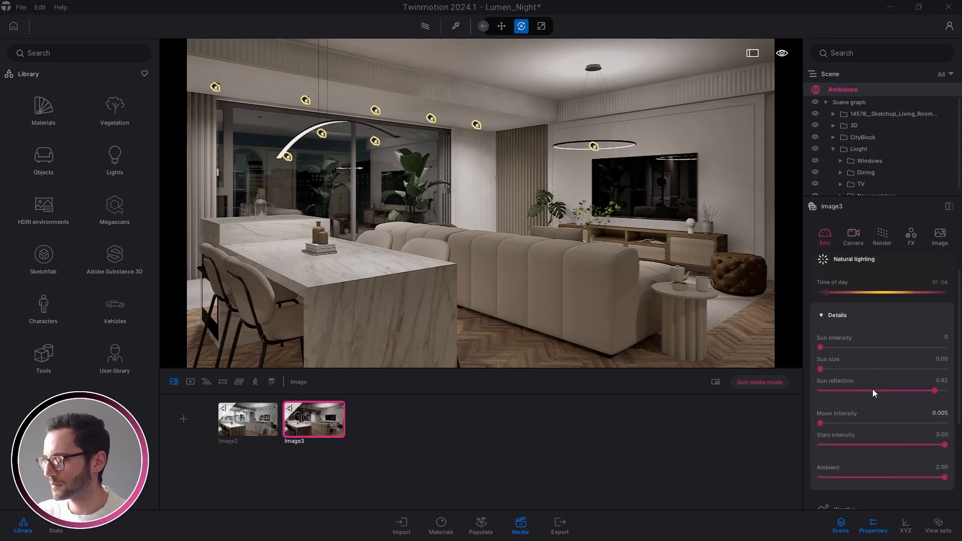
pyautogui.click(853, 236)
pyautogui.click(883, 236)
pyautogui.click(853, 235)
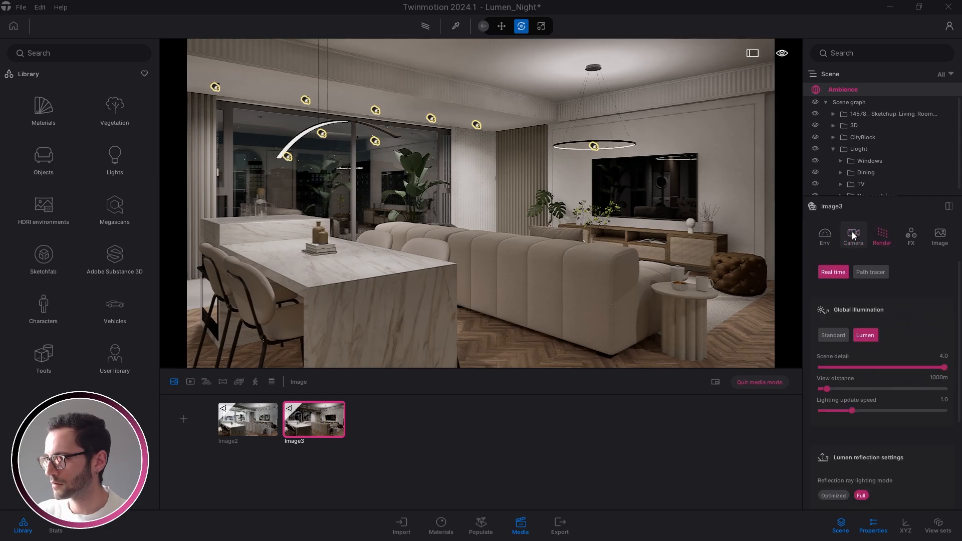
pyautogui.click(942, 323)
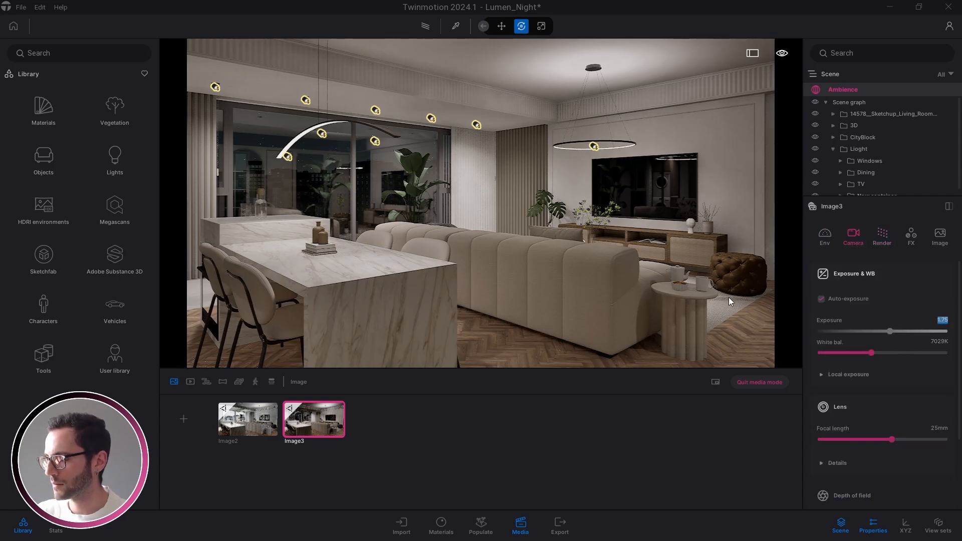
pyautogui.write('2')
pyautogui.press('Return')
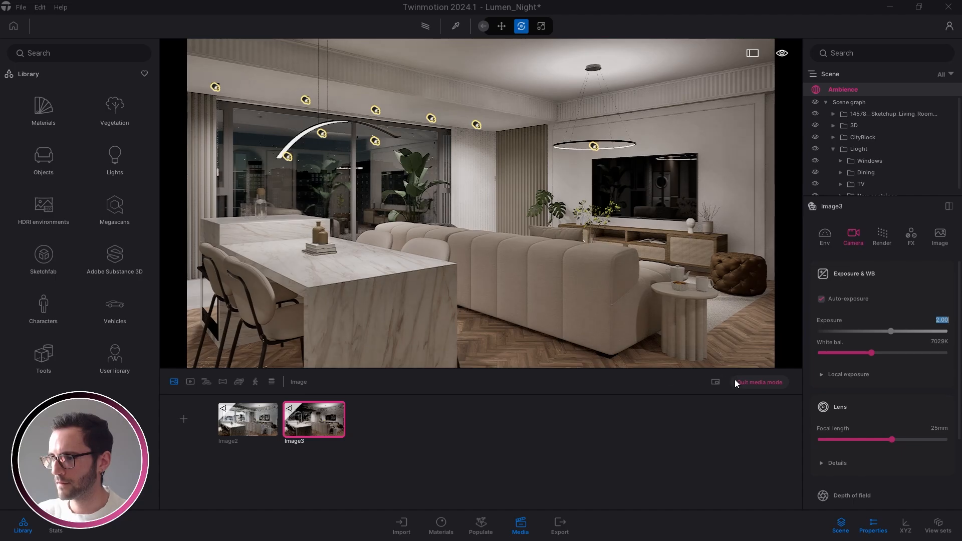
# Step: Leave media mode and export only Image3 as a PNG image into the desktop folder Nuova cartella
pyautogui.click(747, 383)
pyautogui.click(566, 523)
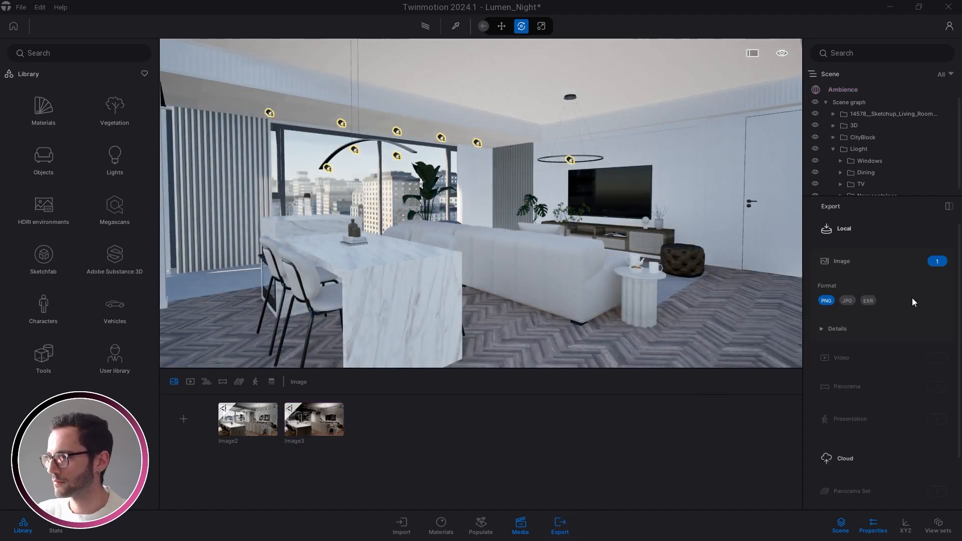
pyautogui.click(936, 263)
pyautogui.click(373, 258)
pyautogui.click(302, 259)
pyautogui.click(243, 263)
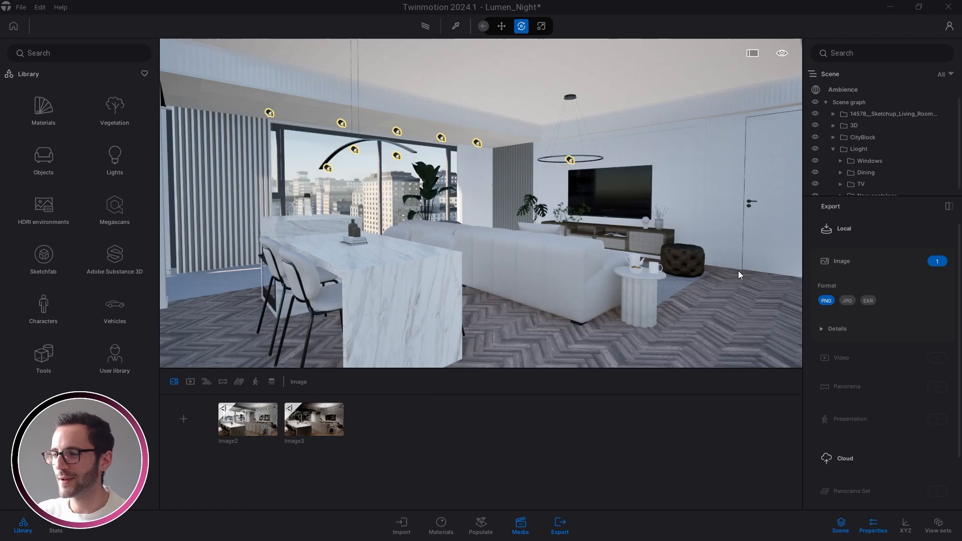
pyautogui.scroll(-3, 904, 425)
pyautogui.click(888, 491)
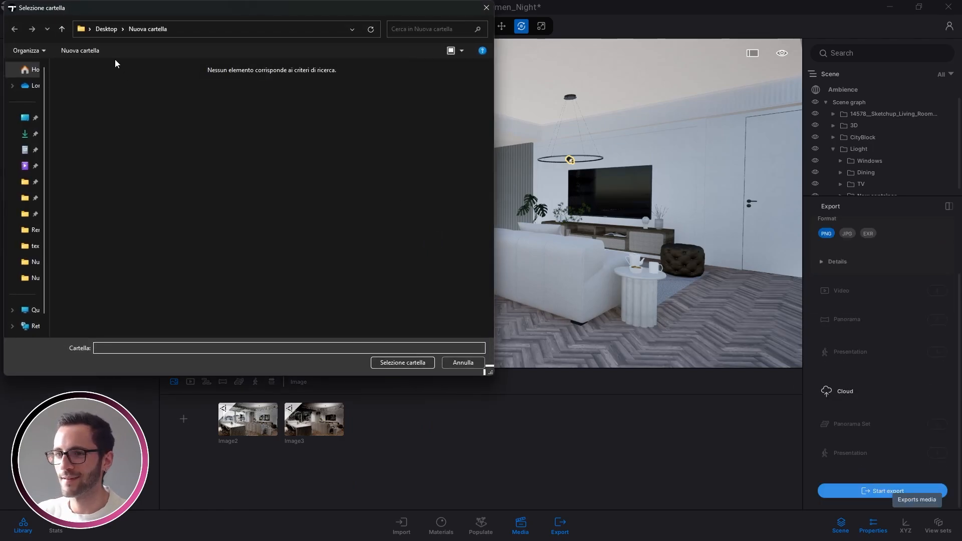
pyautogui.click(402, 363)
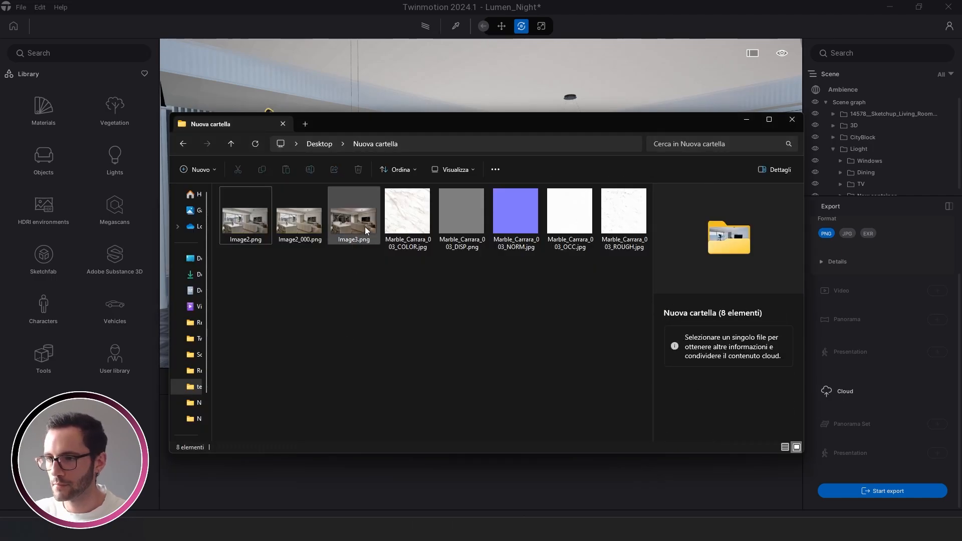
# Step: View the exported Image3.png full size and compare the night render with the day render Image2_000.png, switching between them several times
pyautogui.click(365, 227)
pyautogui.doubleClick(365, 226)
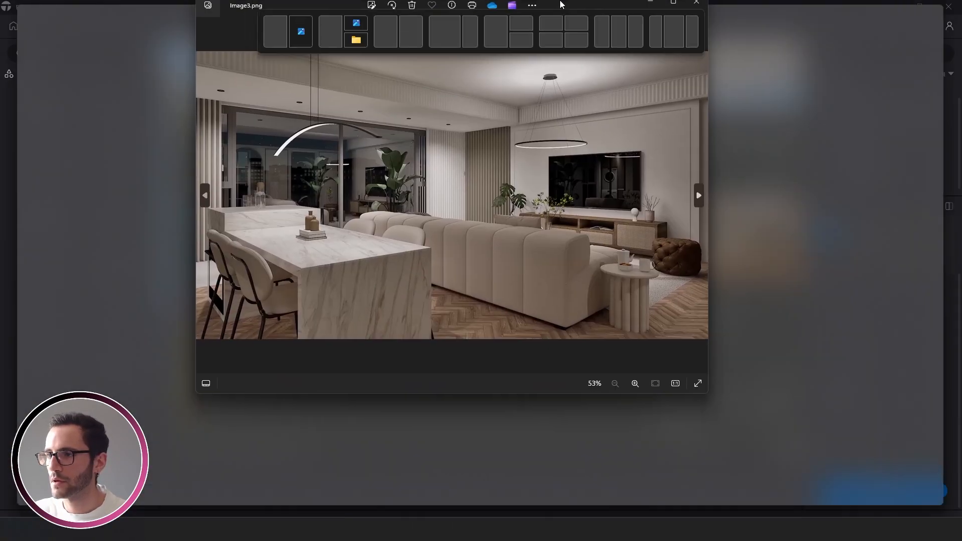
pyautogui.moveTo(562, 5); pyautogui.dragTo(562, 1)
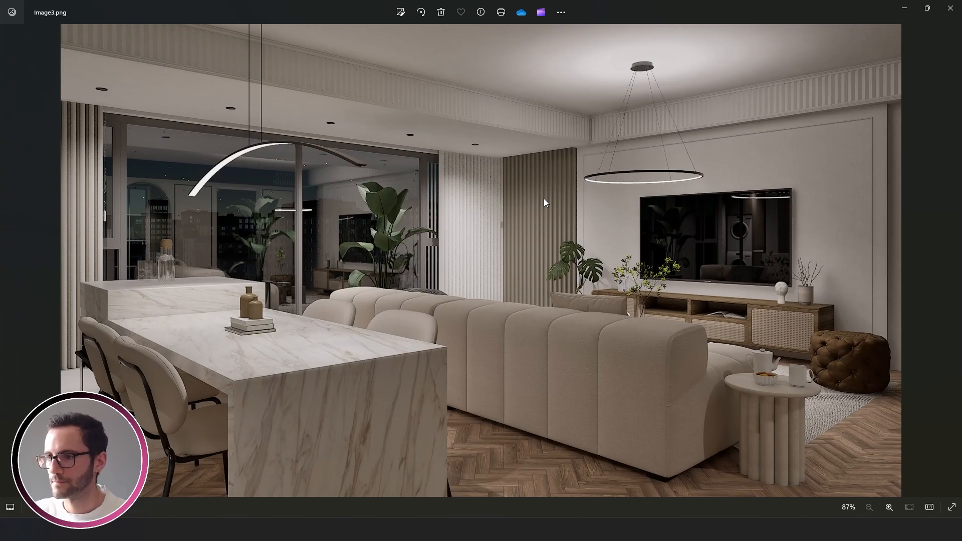
pyautogui.press('Left')
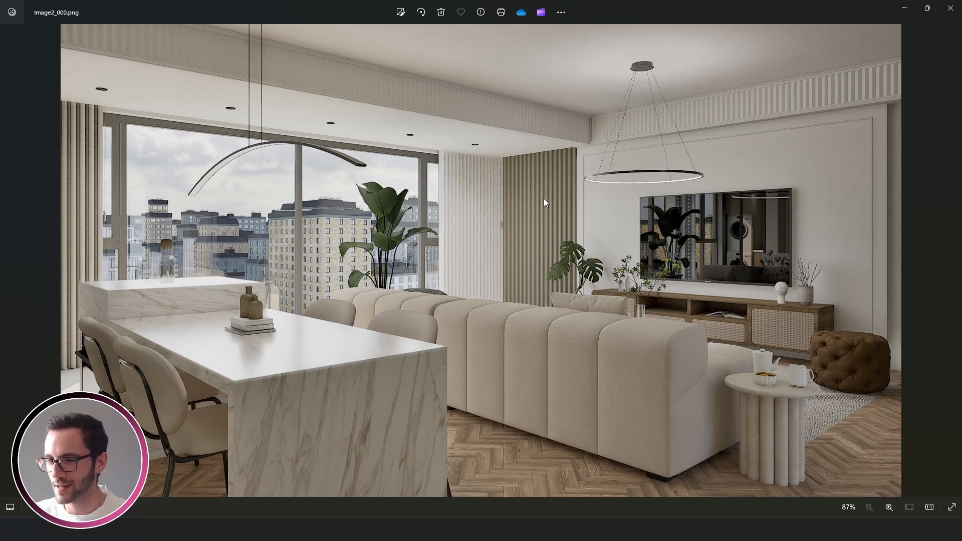
pyautogui.press('Right')
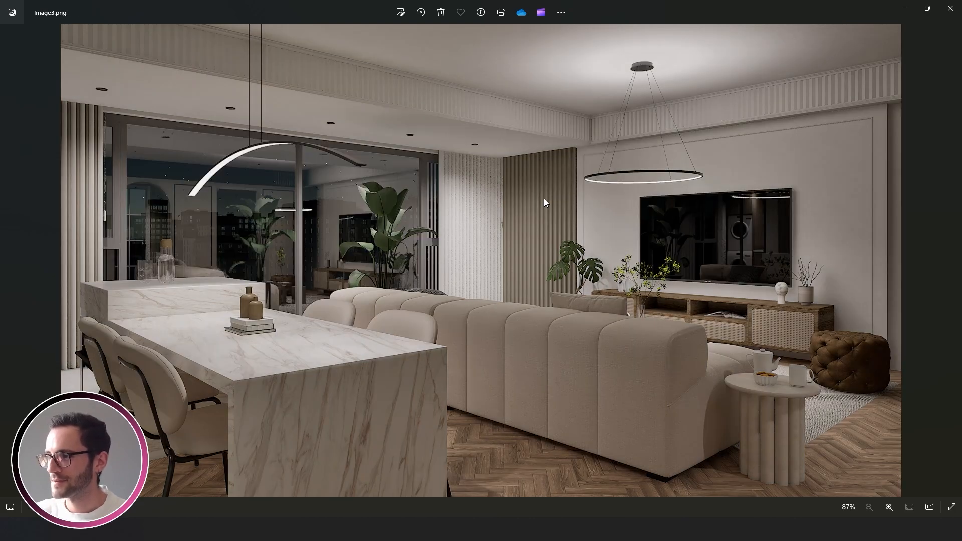
pyautogui.press('Left')
pyautogui.press('Right')
pyautogui.press('Left')
pyautogui.press('Right')
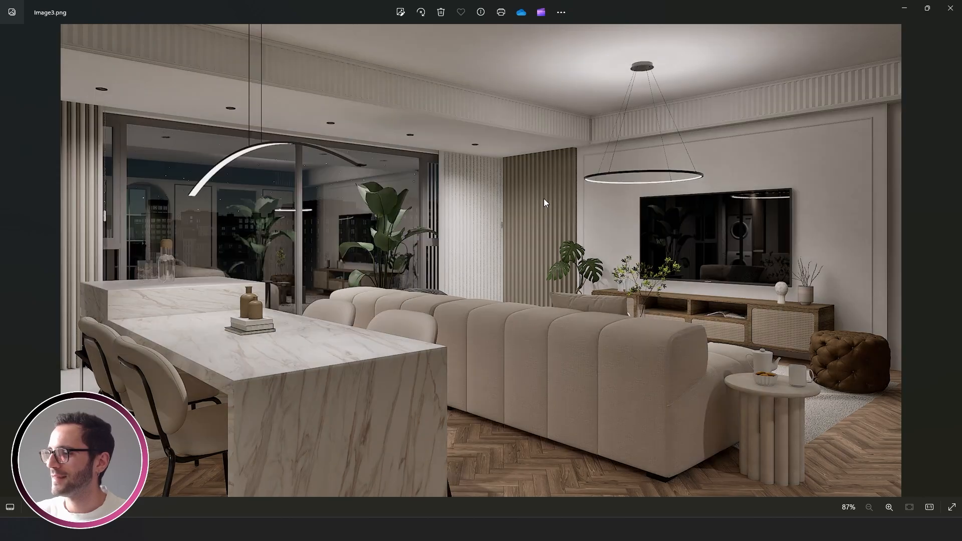
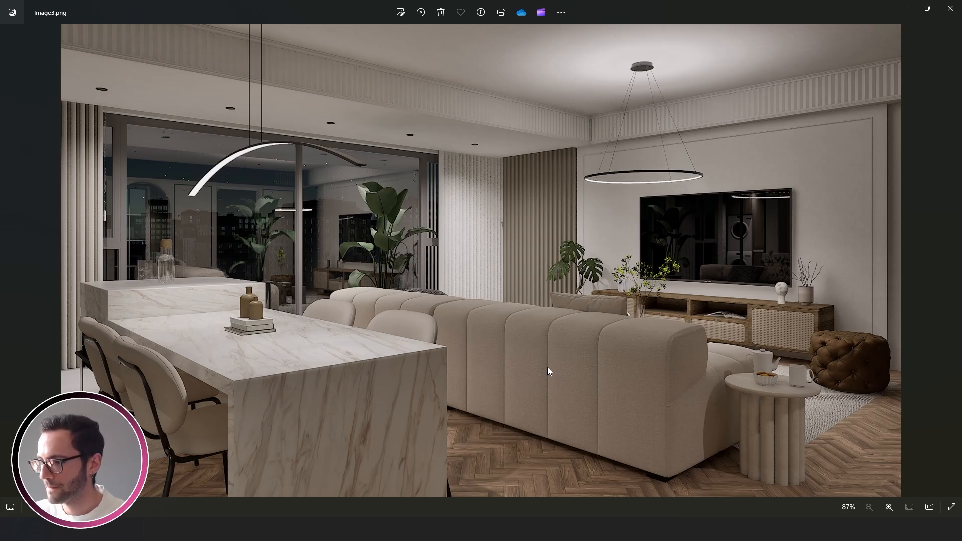
# Step: Return to Twinmotion, leave export and media mode, and show an enlarged view sets list
pyautogui.hotkey('alt', 'Tab')
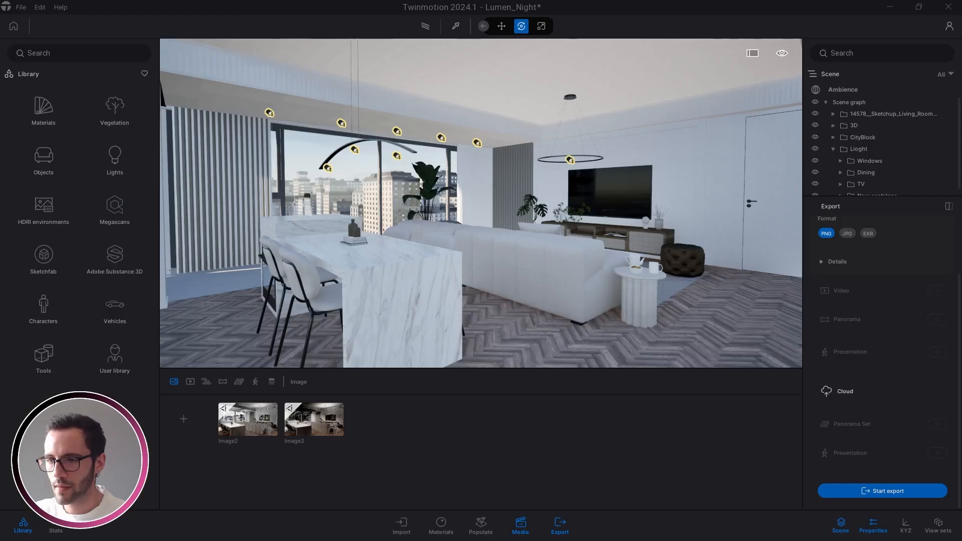
pyautogui.click(561, 526)
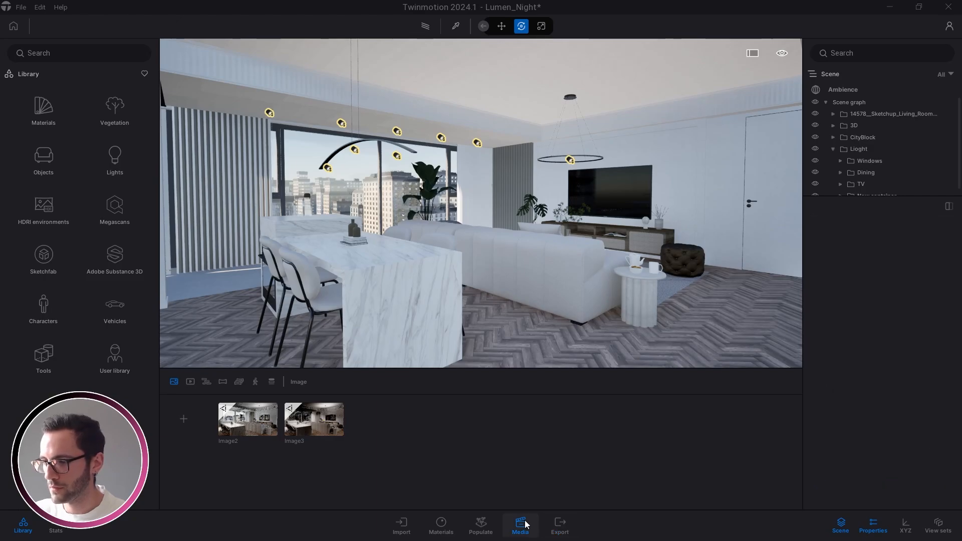
pyautogui.click(521, 526)
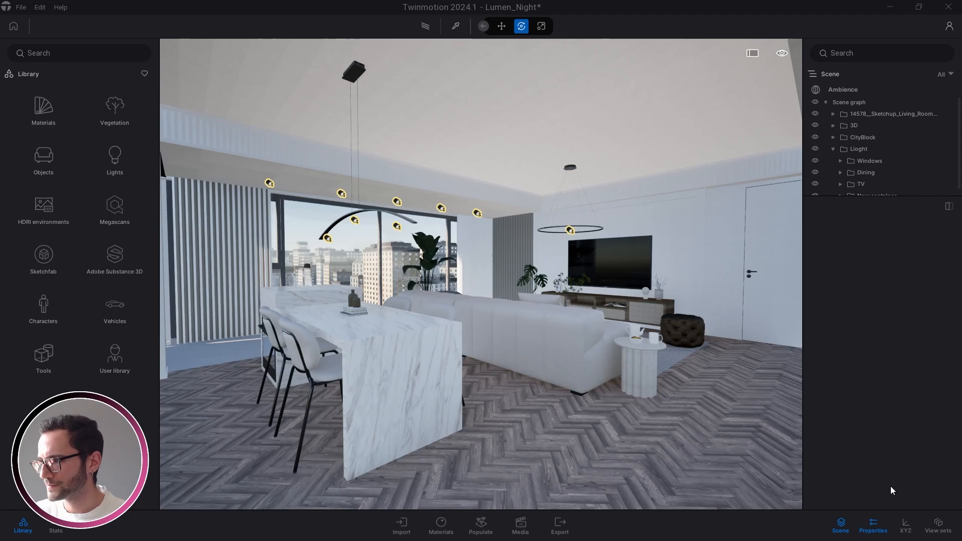
pyautogui.click(872, 525)
pyautogui.click(933, 524)
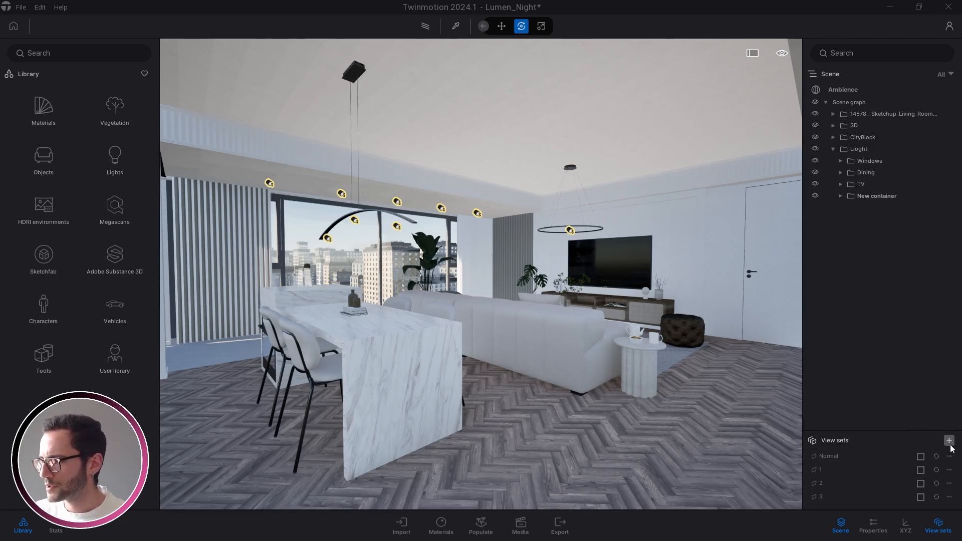
pyautogui.moveTo(923, 430); pyautogui.dragTo(923, 374)
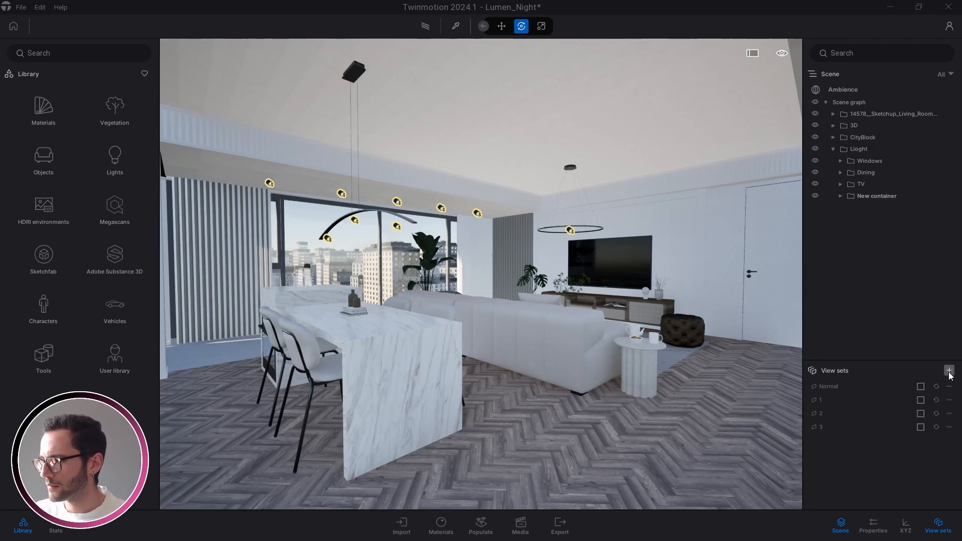
# Step: Add a new view set and name it Day
pyautogui.click(950, 374)
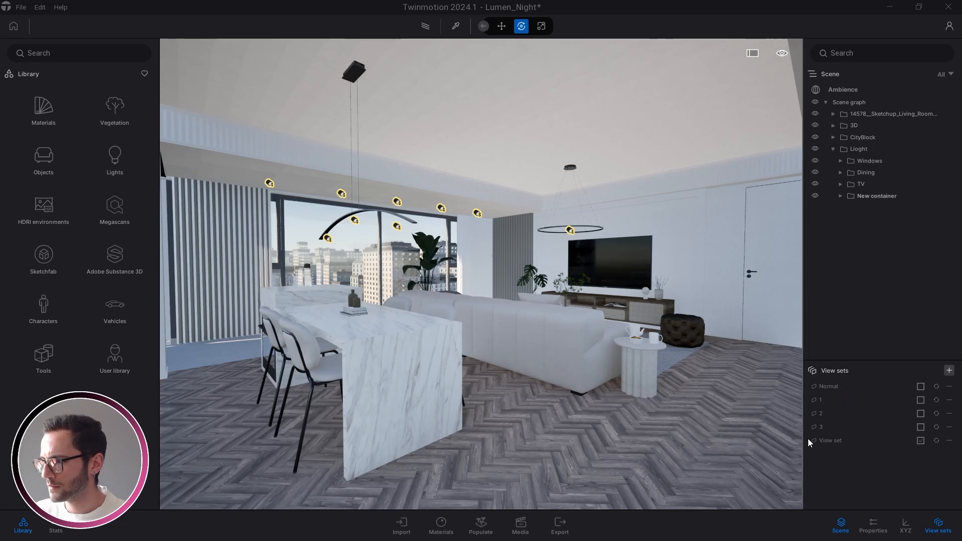
pyautogui.rightClick(833, 441)
pyautogui.click(828, 451)
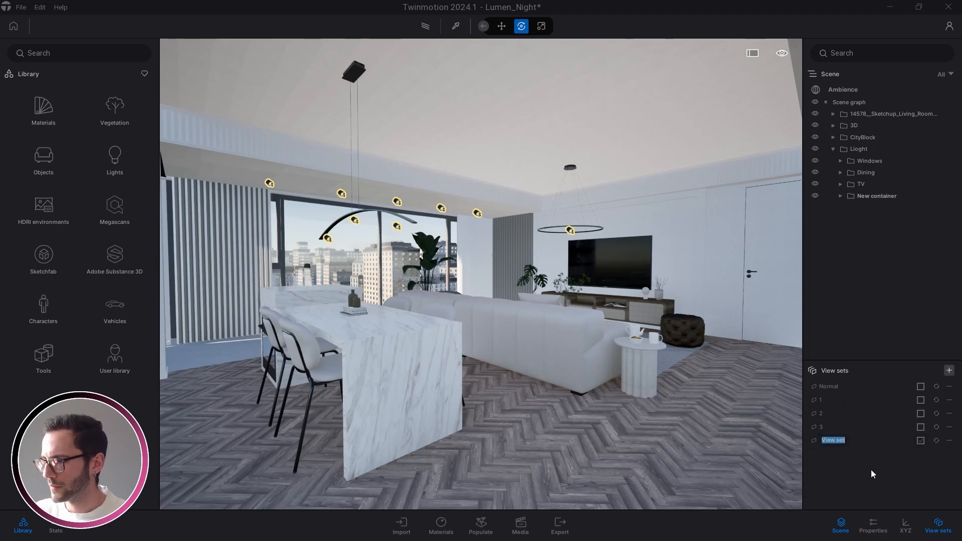
pyautogui.write('Day')
pyautogui.press('Return')
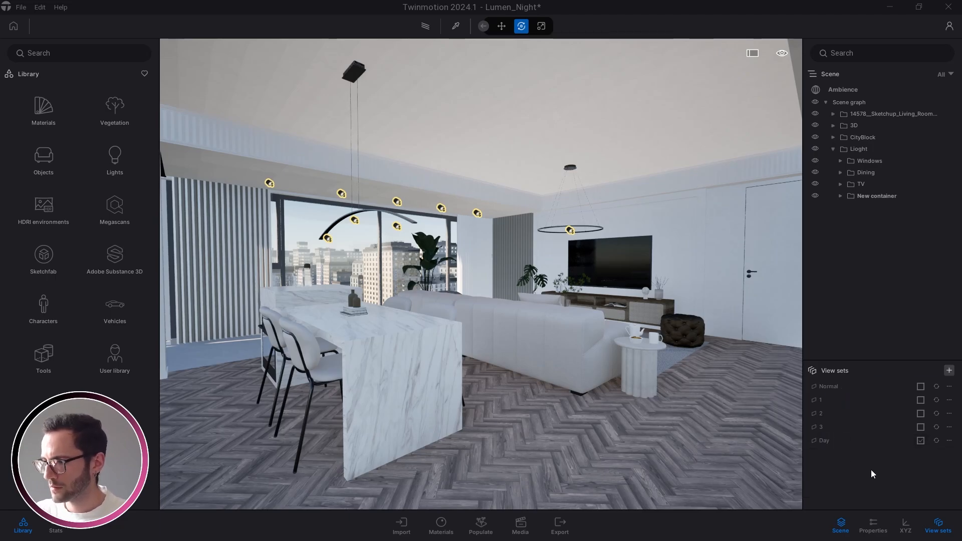
# Step: Add another view set and name it Night
pyautogui.click(950, 370)
pyautogui.rightClick(834, 451)
pyautogui.click(826, 460)
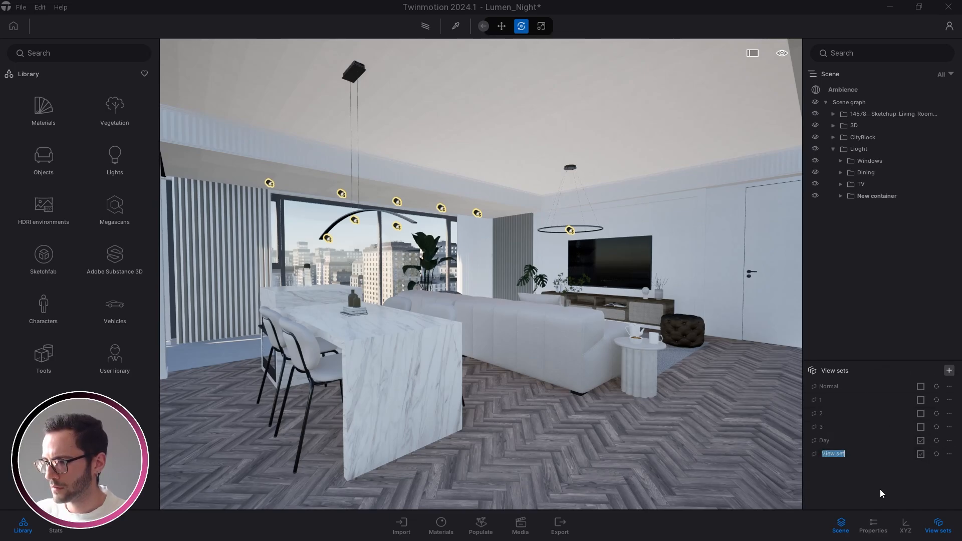
pyautogui.write('Night')
pyautogui.press('Return')
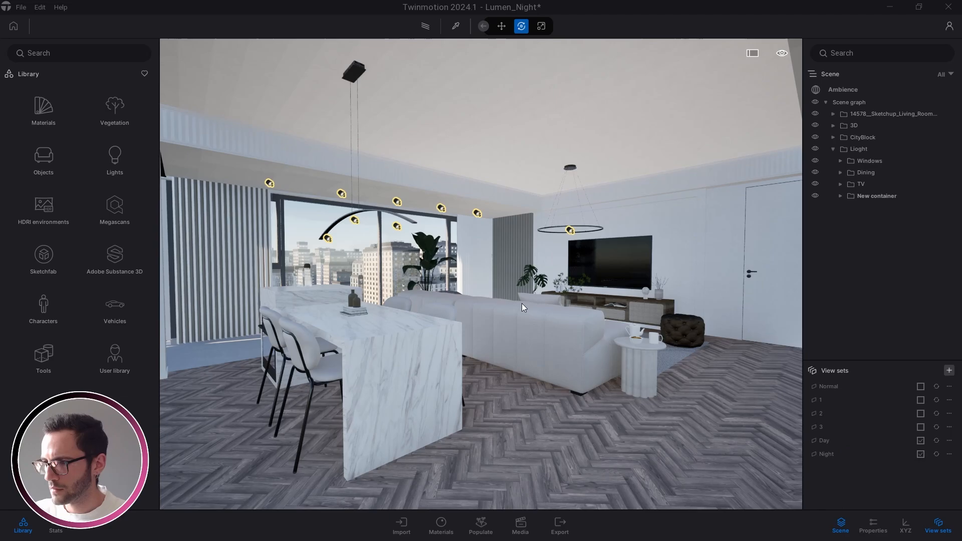
# Step: Clear the Night view set's checkbox in the view sets list
pyautogui.scroll(5, 531, 310)
pyautogui.moveTo(532, 311); pyautogui.dragTo(290, 277, button='right')
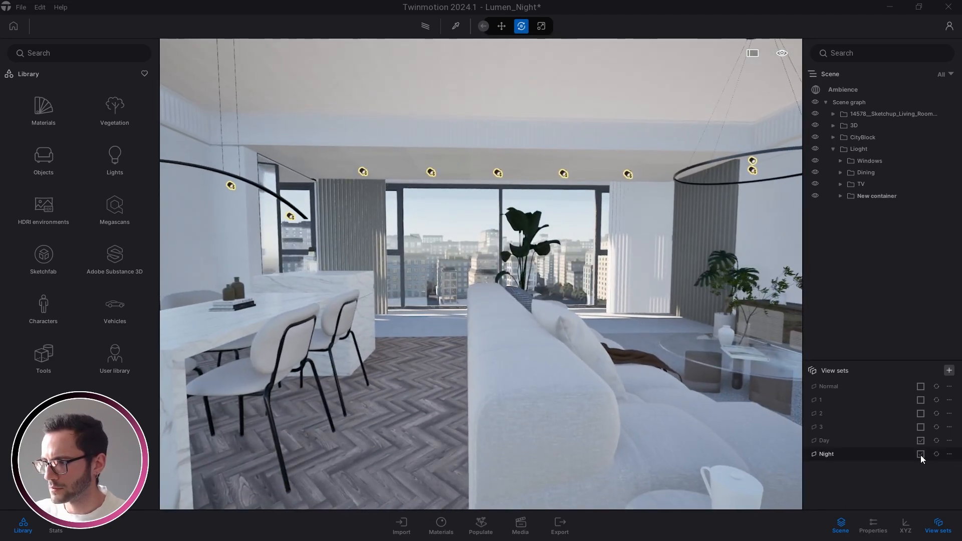
pyautogui.click(922, 455)
pyautogui.press('w')
pyautogui.moveTo(510, 324); pyautogui.dragTo(534, 219, button='right')
pyautogui.moveTo(535, 221); pyautogui.dragTo(481, 237)
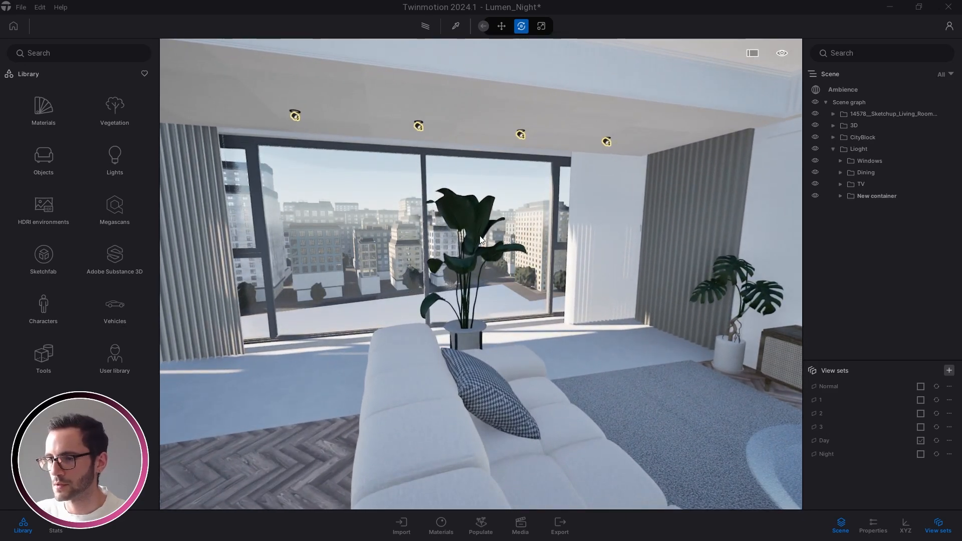
pyautogui.press('a')
pyautogui.press('w')
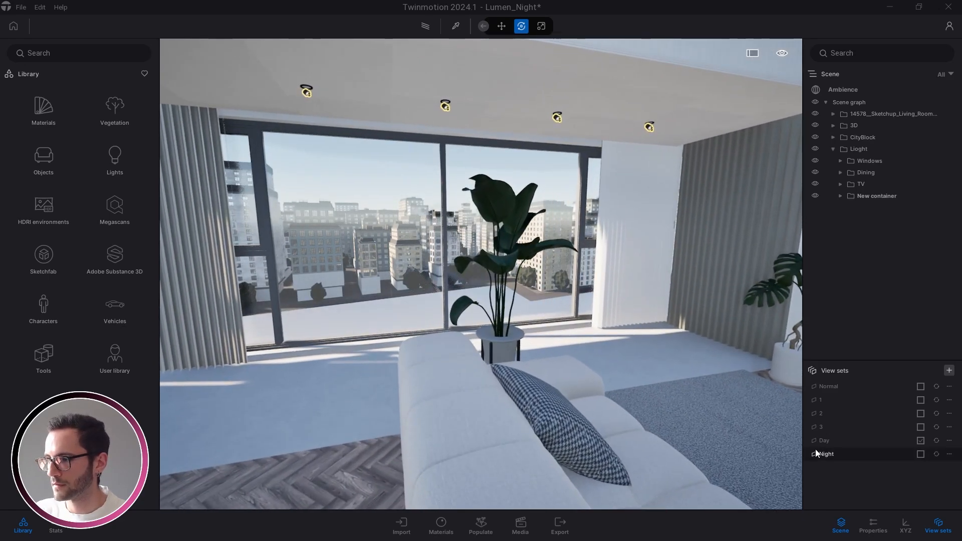
pyautogui.press('w')
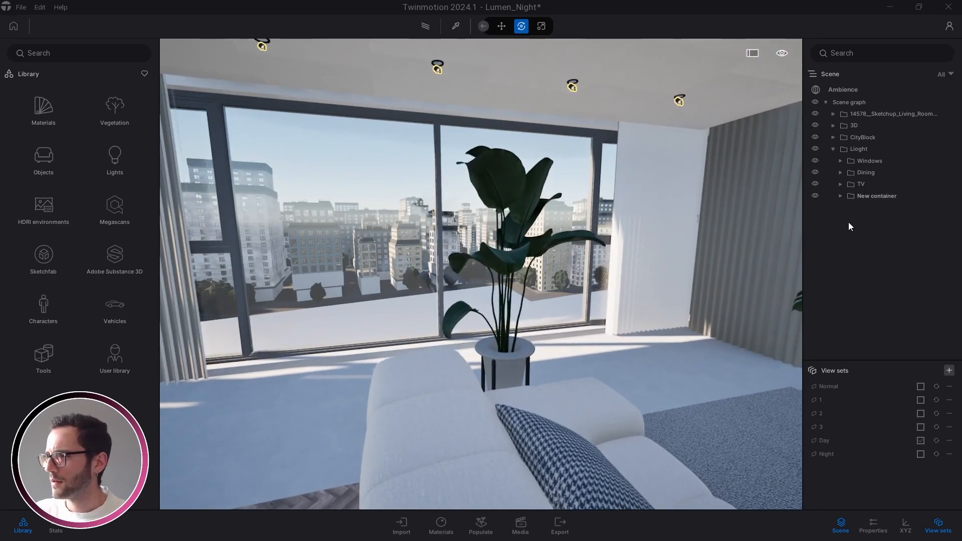
# Step: Create a container named Area inside the Lioght container of the scene graph
pyautogui.click(938, 525)
pyautogui.click(853, 149)
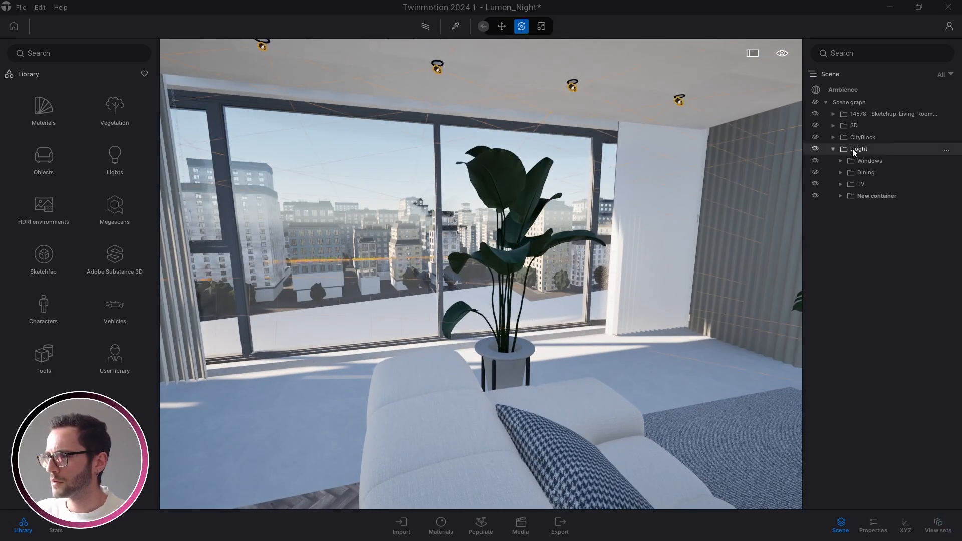
pyautogui.rightClick(852, 149)
pyautogui.click(867, 207)
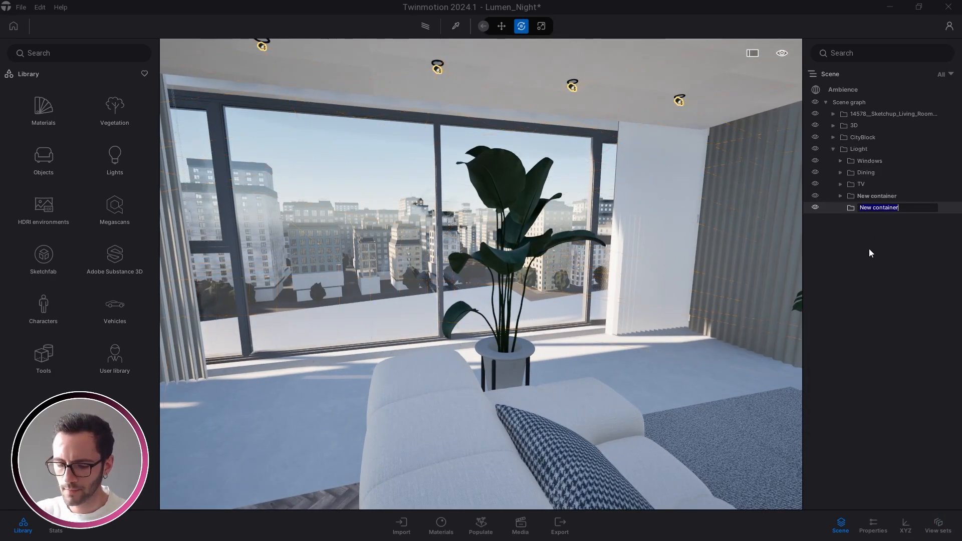
pyautogui.write('Area')
pyautogui.press('Return')
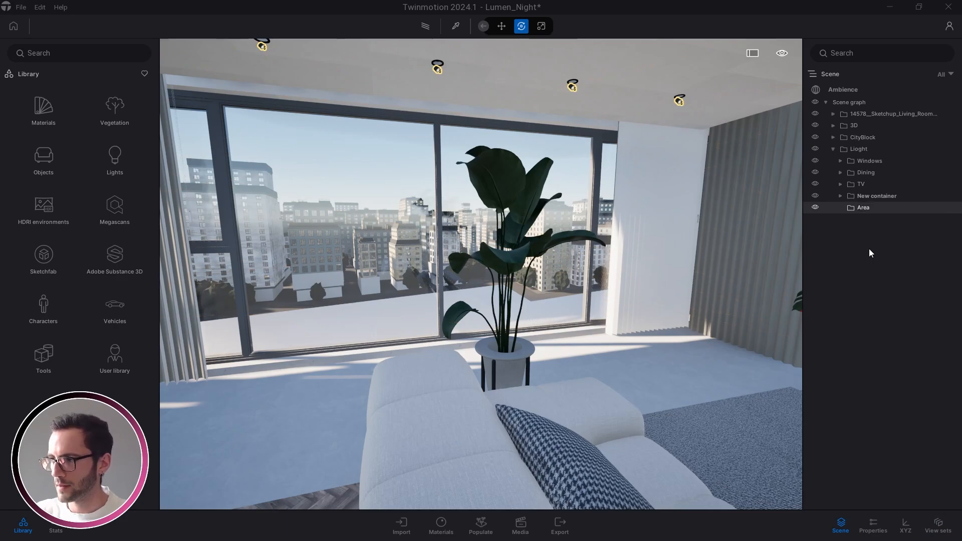
# Step: Place an Area light from the lights library at the living room's large window, working from outside the building
pyautogui.press('Escape')
pyautogui.press('w')
pyautogui.moveTo(531, 264); pyautogui.dragTo(702, 251, button='right')
pyautogui.press('s')
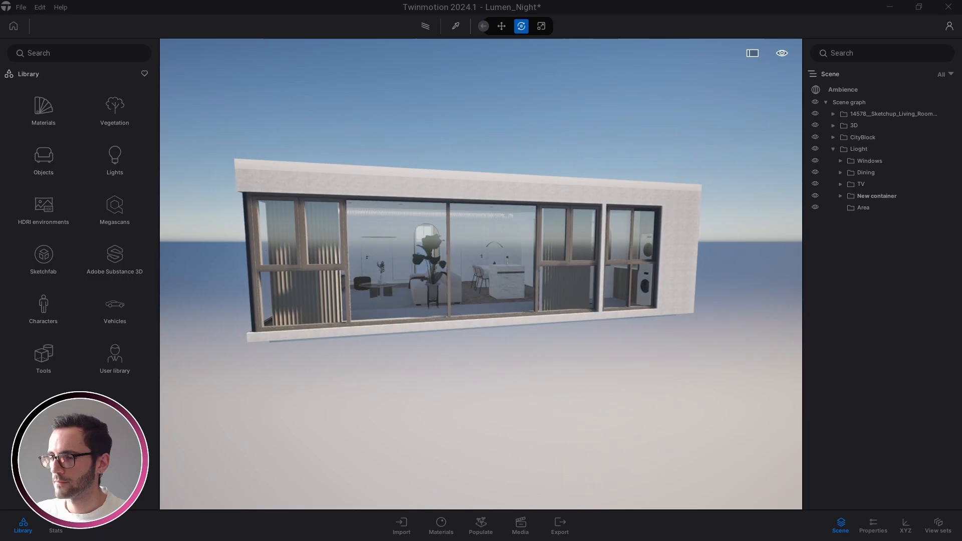
pyautogui.press('w')
pyautogui.moveTo(531, 253); pyautogui.dragTo(502, 263, button='right')
pyautogui.click(104, 158)
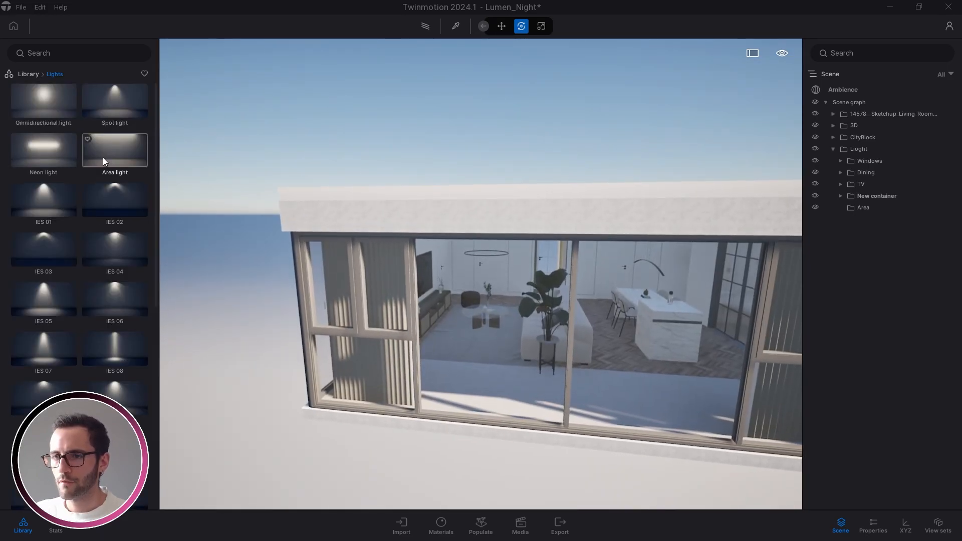
pyautogui.press('q')
pyautogui.press('w')
pyautogui.press('w')
pyautogui.press('d')
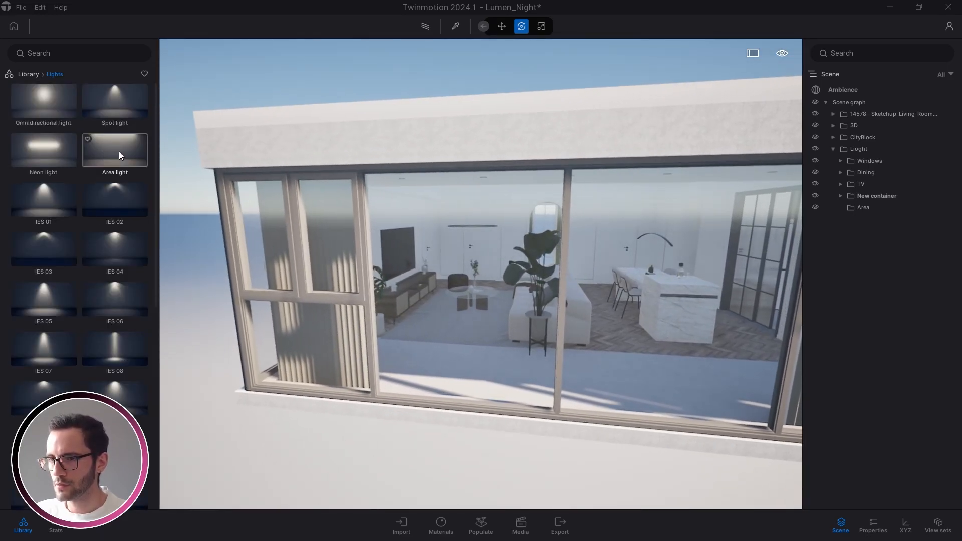
pyautogui.moveTo(119, 151); pyautogui.dragTo(518, 359)
pyautogui.moveTo(463, 311); pyautogui.dragTo(465, 311)
# Step: Show the area light's properties, hide the library, and set the light's length to 2 m
pyautogui.press('d')
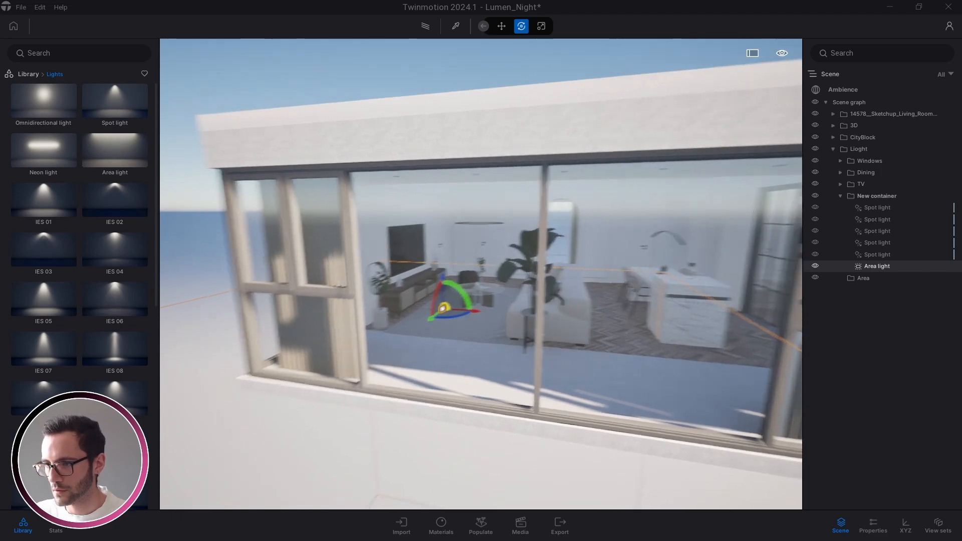
pyautogui.moveTo(552, 296); pyautogui.dragTo(528, 288, button='right')
pyautogui.moveTo(525, 277); pyautogui.dragTo(447, 300)
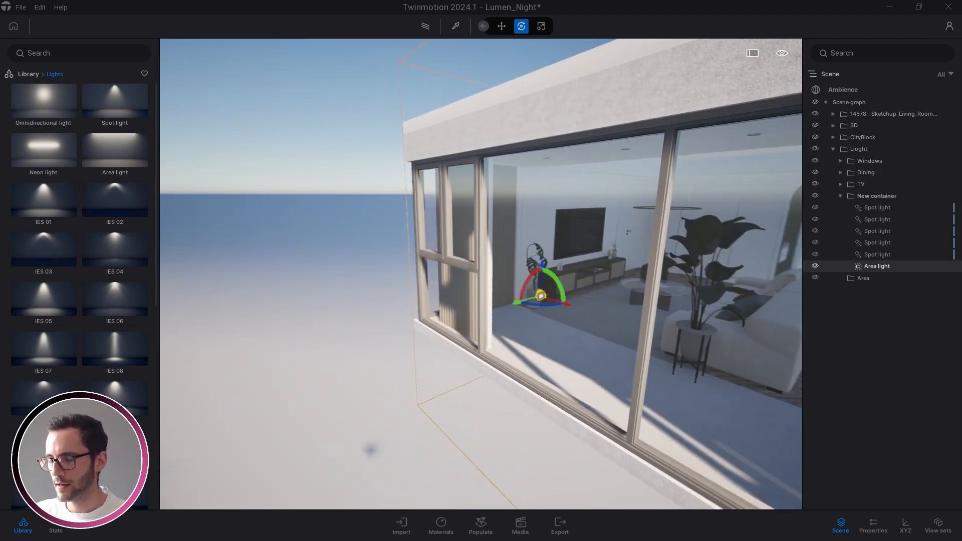
pyautogui.moveTo(449, 299); pyautogui.dragTo(573, 283, button='right')
pyautogui.click(874, 521)
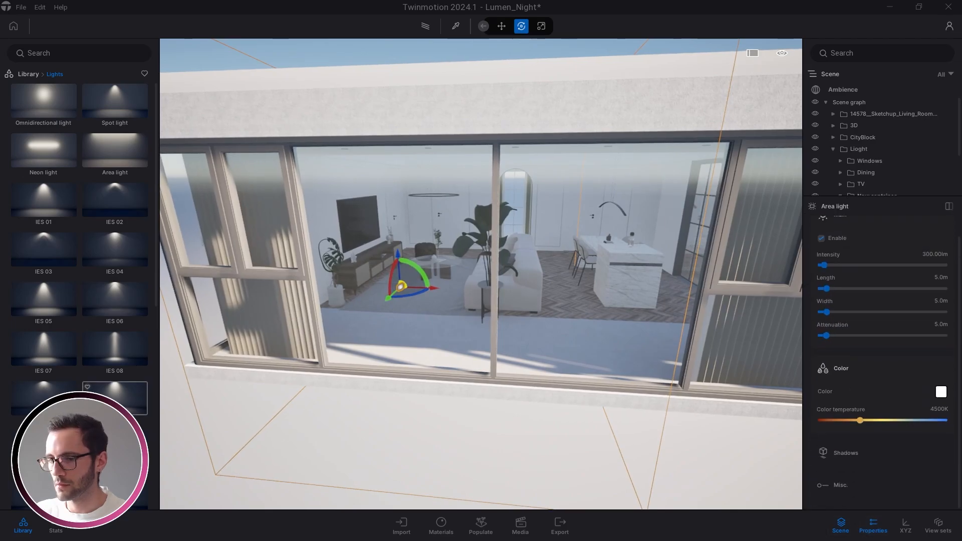
pyautogui.click(26, 524)
pyautogui.moveTo(479, 310); pyautogui.dragTo(576, 258, button='right')
pyautogui.press('a')
pyautogui.press('s')
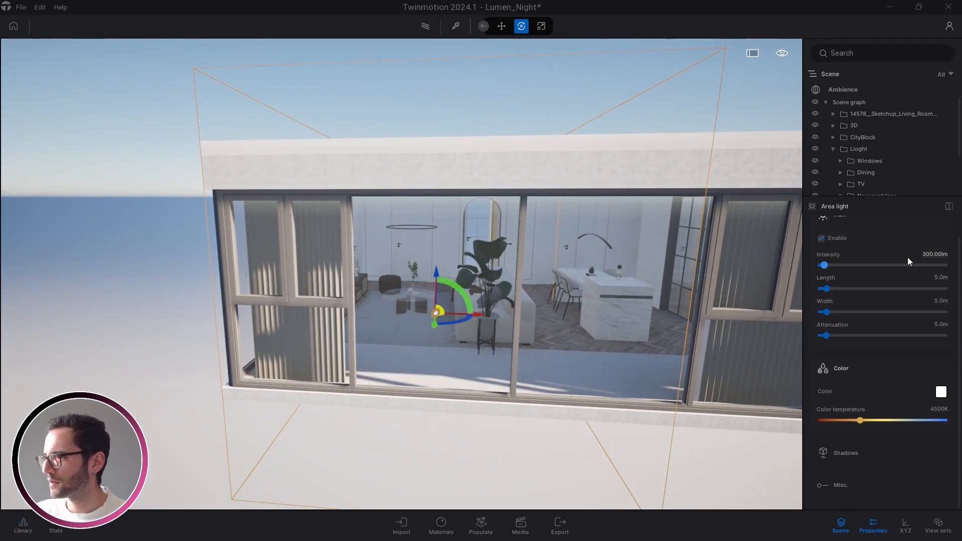
pyautogui.click(940, 278)
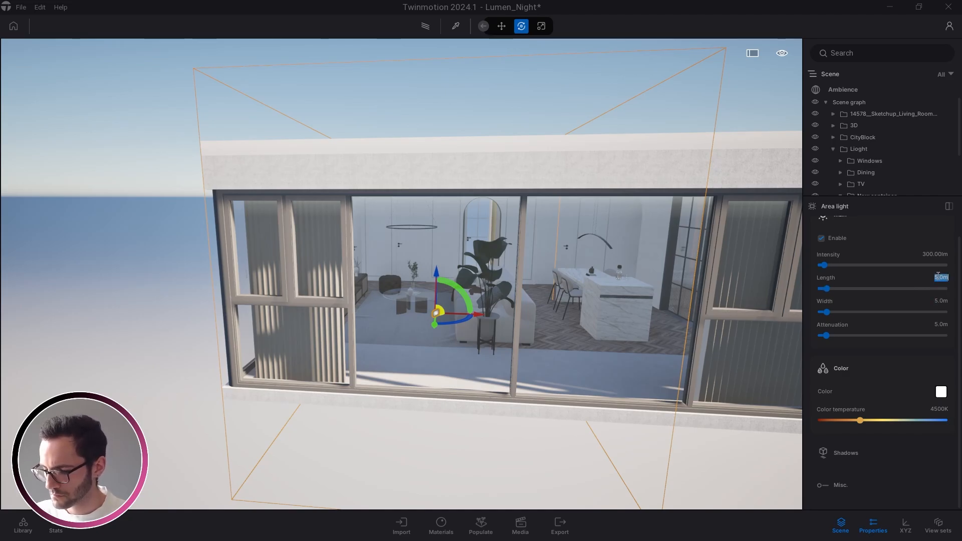
pyautogui.write('2')
pyautogui.press('Return')
# Step: Set the area light's width to 1.5 m
pyautogui.moveTo(600, 309); pyautogui.dragTo(568, 315)
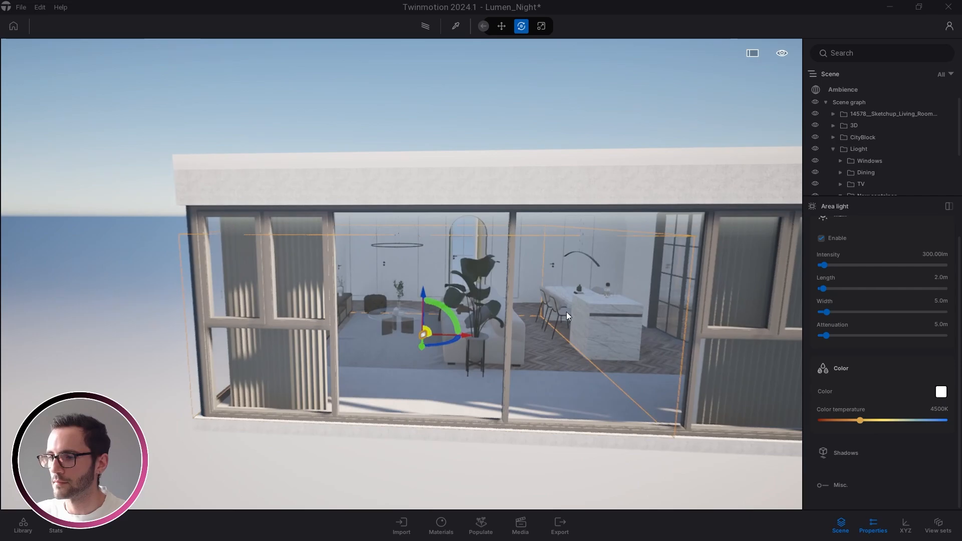
pyautogui.click(941, 301)
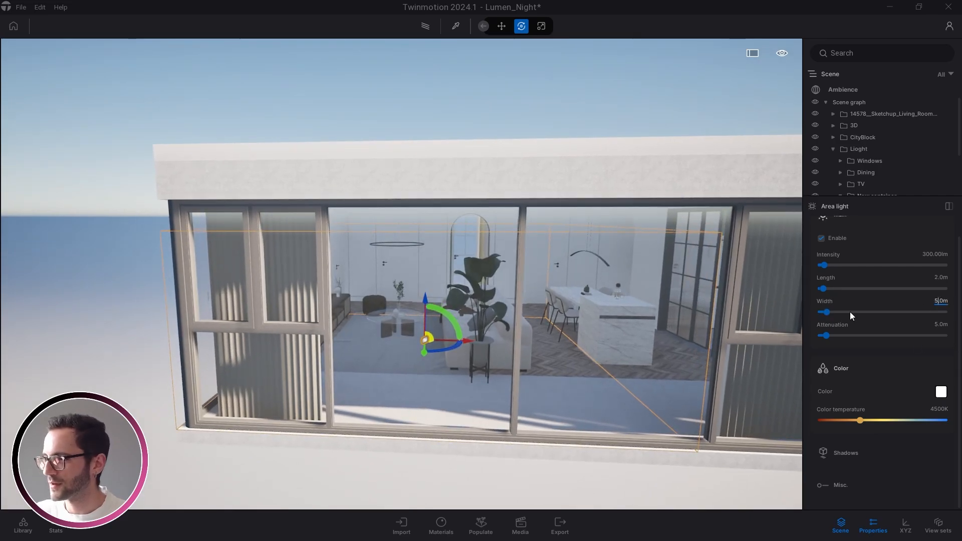
pyautogui.write('1.5')
pyautogui.press('Return')
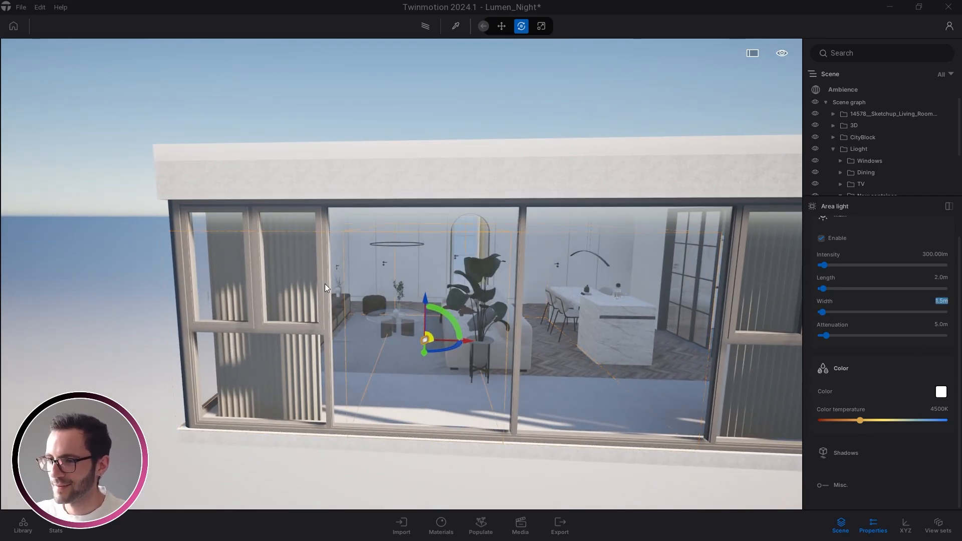
# Step: Move the area light slightly upward to fit its emitting area to one pane of the large window
pyautogui.moveTo(509, 368); pyautogui.dragTo(503, 349, button='right')
pyautogui.moveTo(481, 271); pyautogui.dragTo(453, 241, button='right')
pyautogui.moveTo(425, 242)
pyautogui.mouseDown()
pyautogui.moveTo(425, 231)
pyautogui.moveTo(437, 238)
pyautogui.mouseUp()
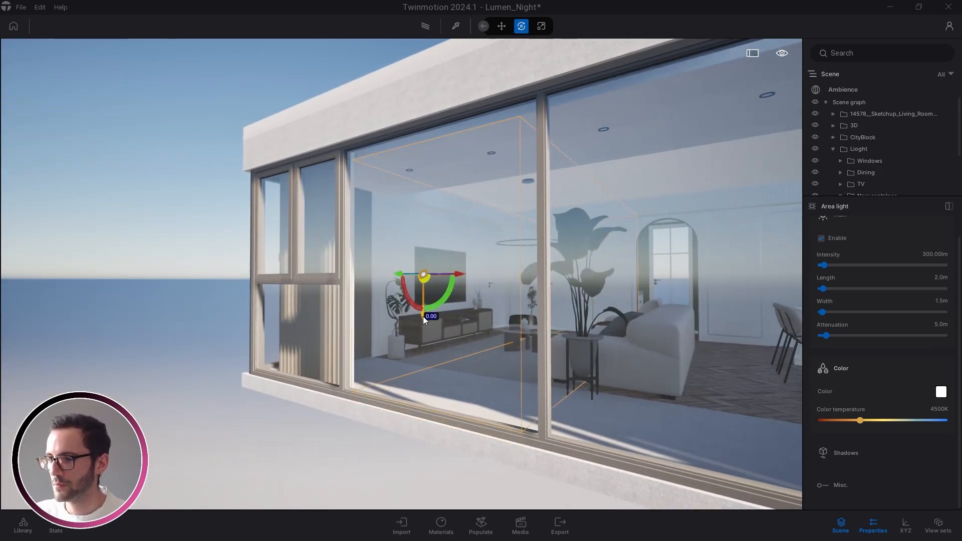
pyautogui.moveTo(423, 317); pyautogui.dragTo(423, 310)
pyautogui.press('s')
pyautogui.press('e')
pyautogui.moveTo(471, 275); pyautogui.dragTo(474, 286, button='right')
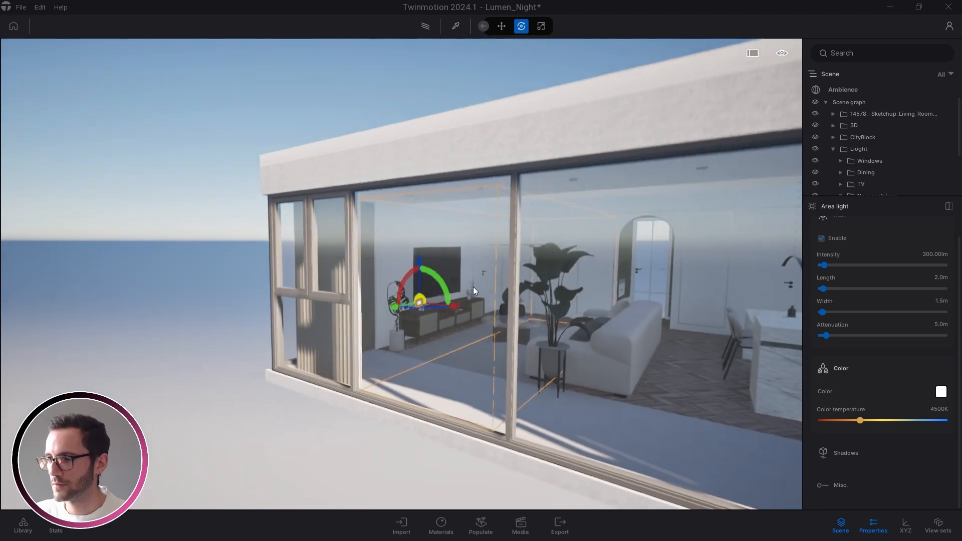
pyautogui.press('w')
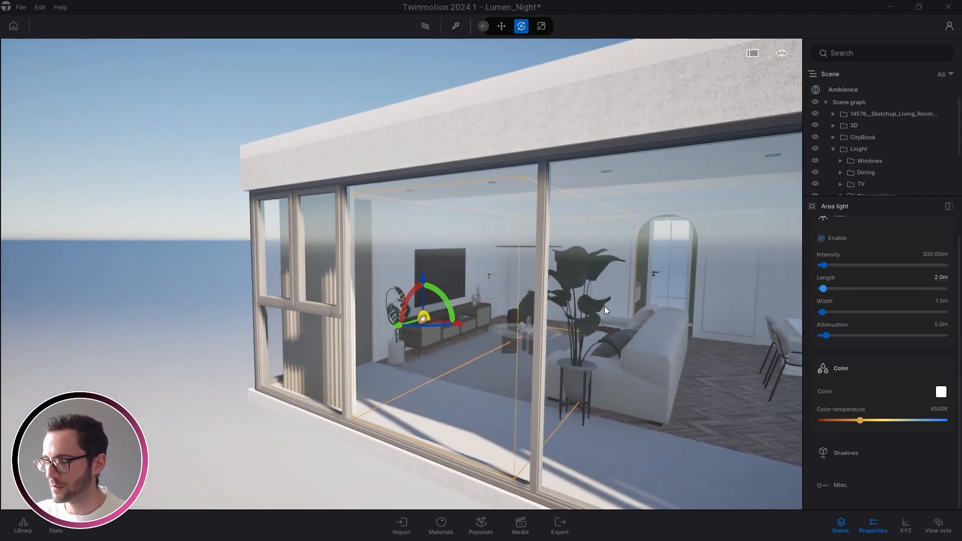
pyautogui.moveTo(663, 293); pyautogui.dragTo(588, 327, button='right')
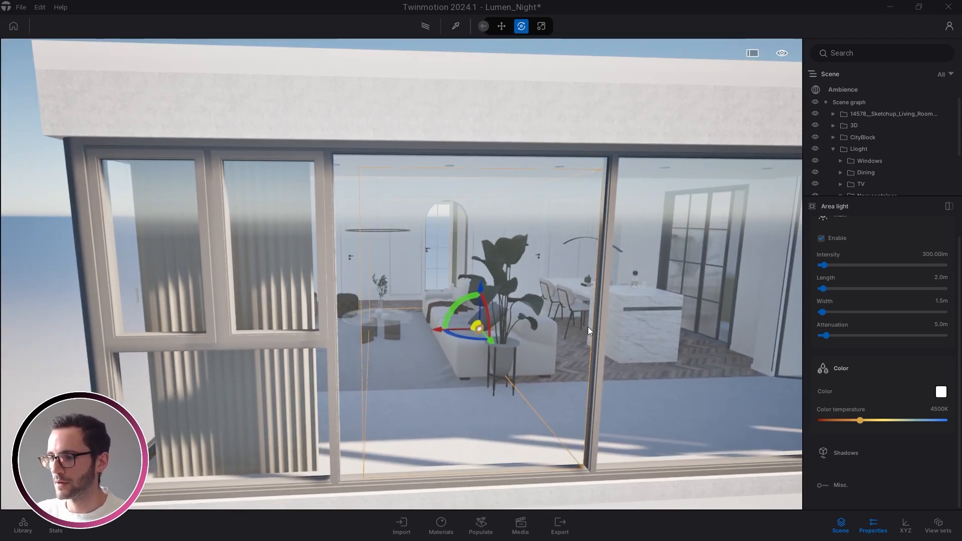
# Step: Set the area light's color temperature to 6500 K
pyautogui.scroll(1, 877, 292)
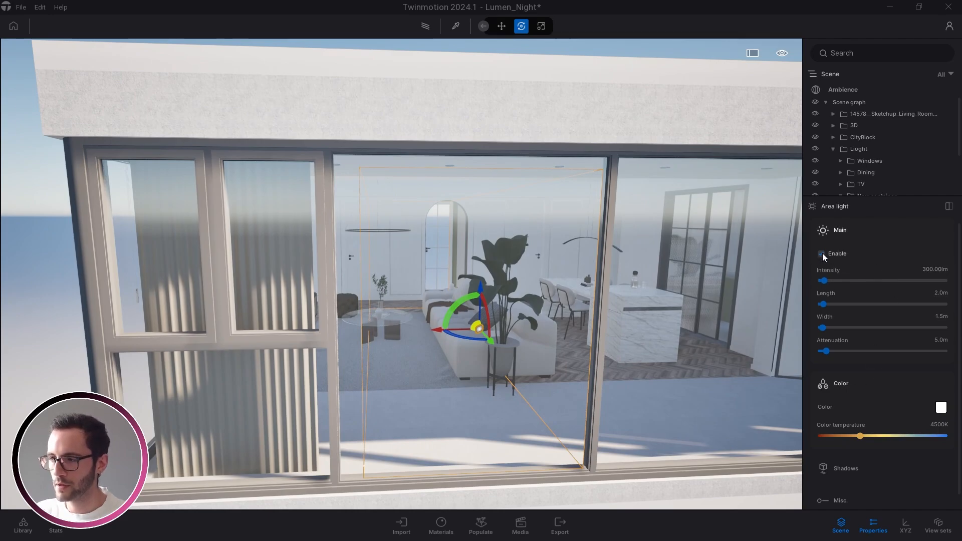
pyautogui.press('d')
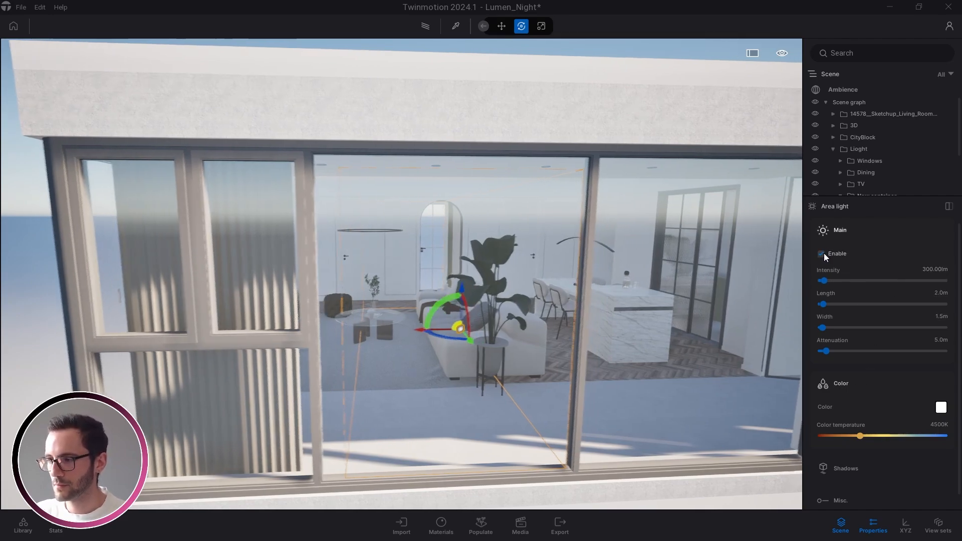
pyautogui.click(945, 425)
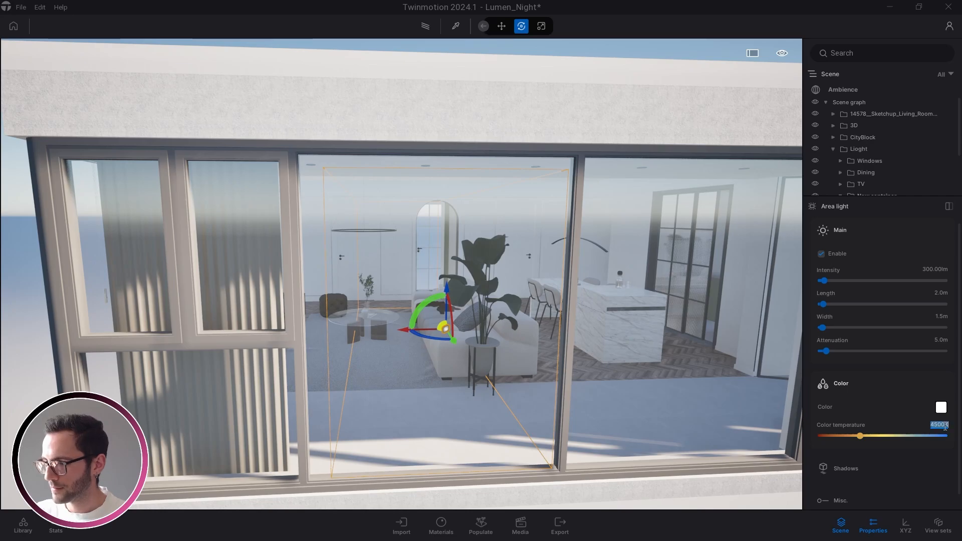
pyautogui.write('6500')
pyautogui.press('Return')
pyautogui.scroll(-3, 865, 443)
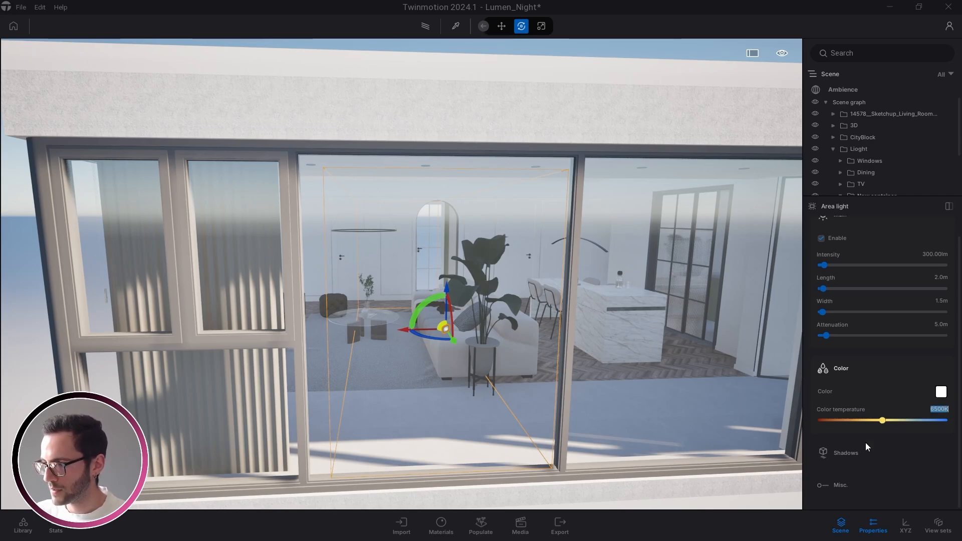
# Step: Set the area light's attenuation to 7 m
pyautogui.press('d')
pyautogui.moveTo(558, 290); pyautogui.dragTo(524, 293, button='right')
pyautogui.press('d')
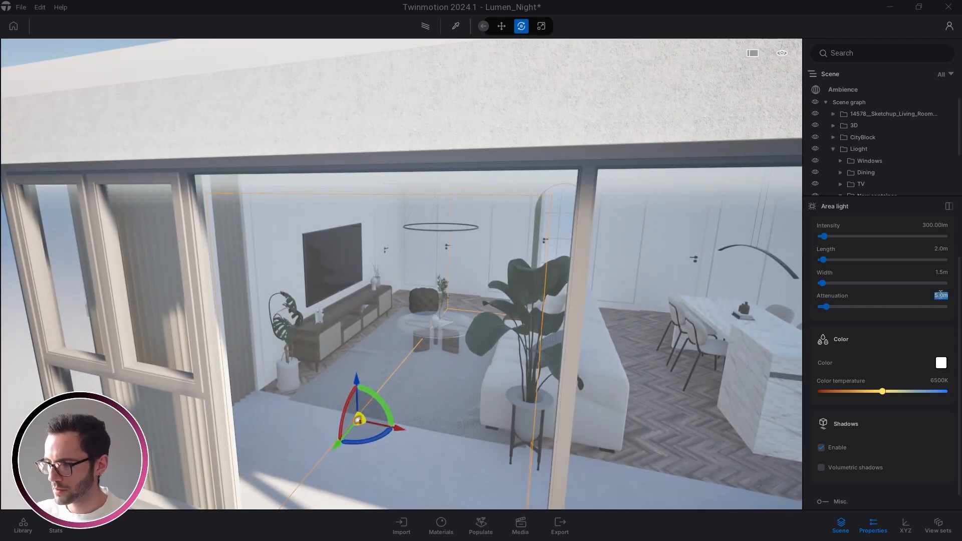
pyautogui.write('7')
pyautogui.press('Return')
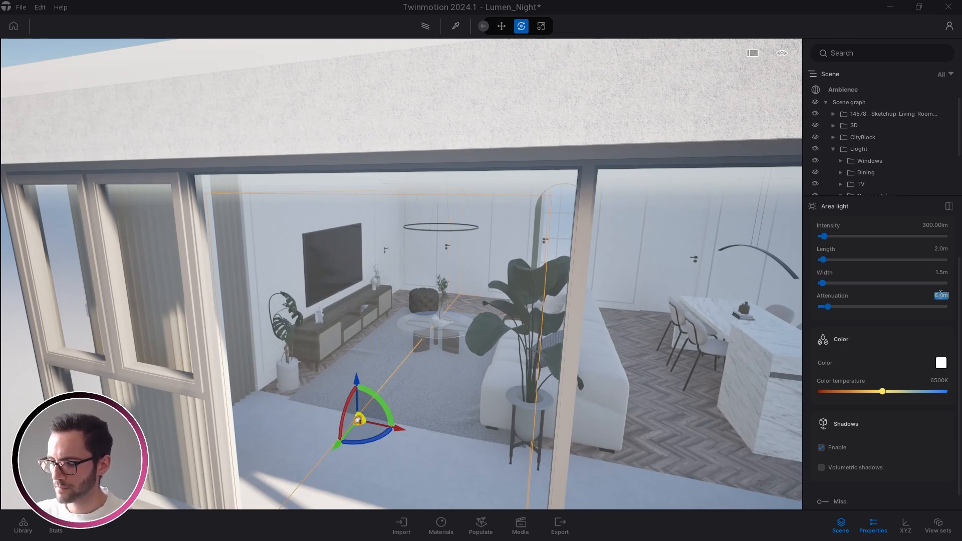
# Step: Nudge the area light slightly sideways to align it with its pane of the large window
pyautogui.press('s')
pyautogui.moveTo(604, 271); pyautogui.dragTo(447, 320, button='right')
pyautogui.press('a')
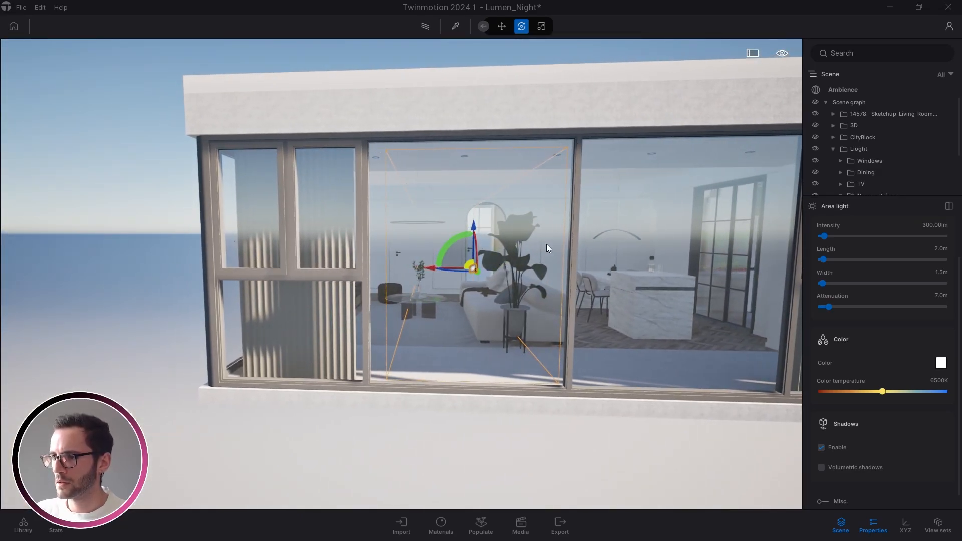
pyautogui.moveTo(432, 268); pyautogui.dragTo(430, 267)
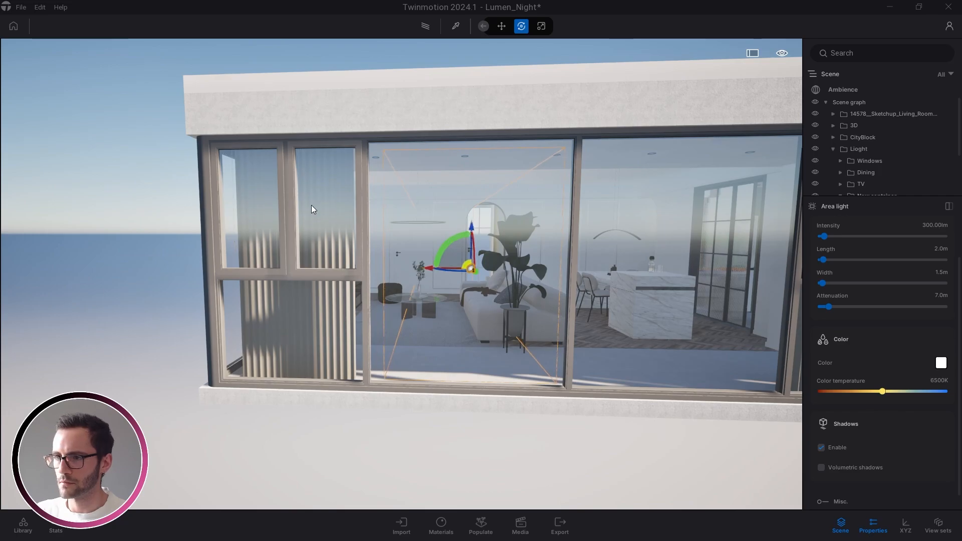
# Step: Duplicate the area light into the adjacent pane of the large window as one Copy with 1.81 m spacing
pyautogui.press('w')
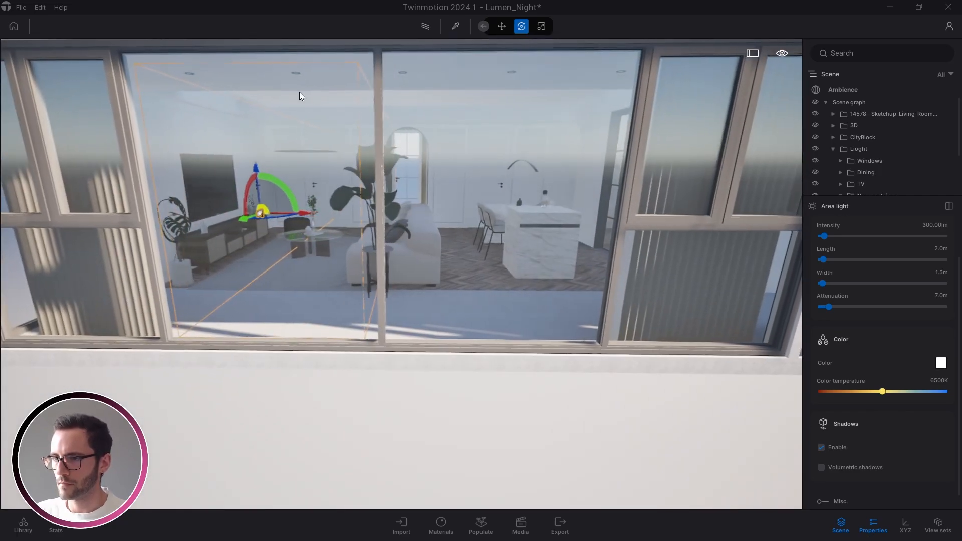
pyautogui.press('s')
pyautogui.press('d')
pyautogui.moveTo(321, 112); pyautogui.dragTo(192, 225, button='right')
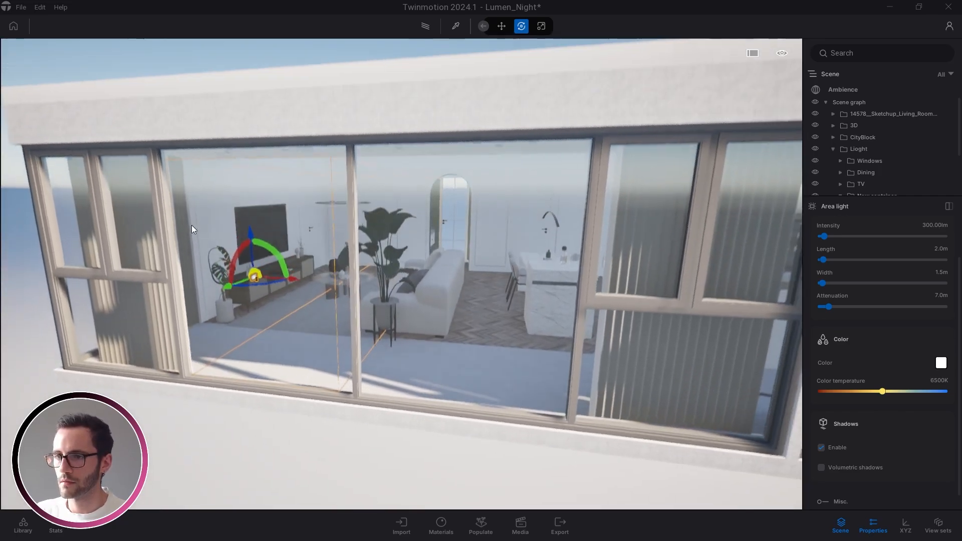
pyautogui.press('e')
pyautogui.press('e')
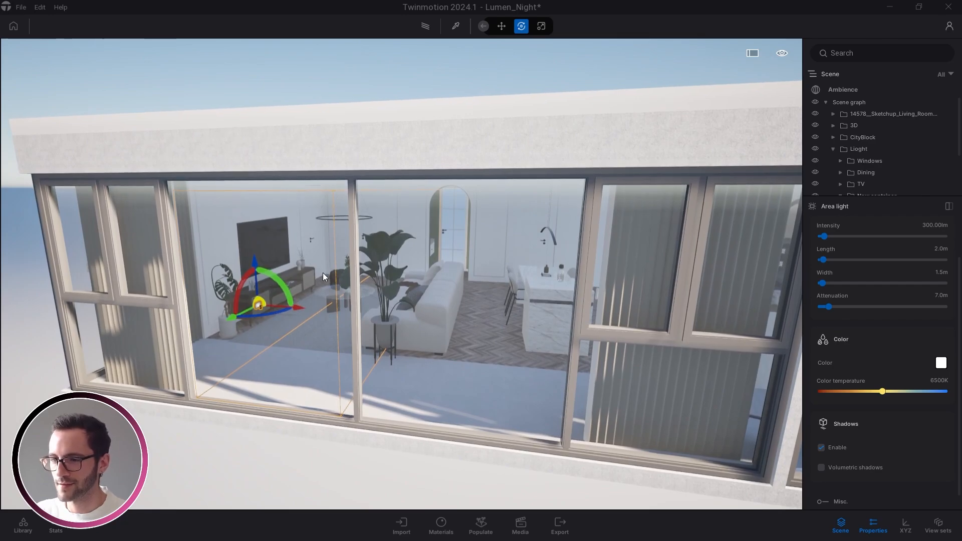
pyautogui.keyDown('alt'); pyautogui.moveTo(293, 311); pyautogui.dragTo(509, 344); pyautogui.keyUp('alt')
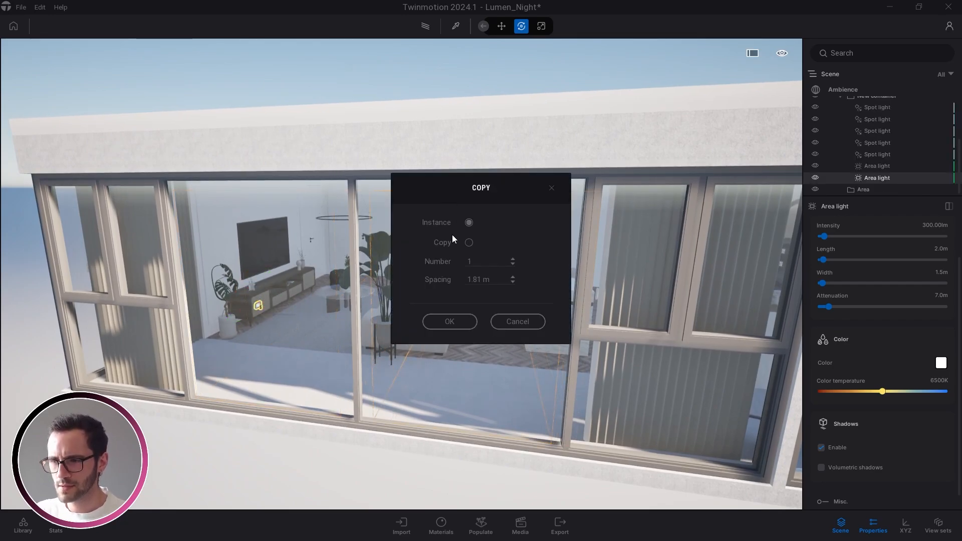
pyautogui.click(469, 242)
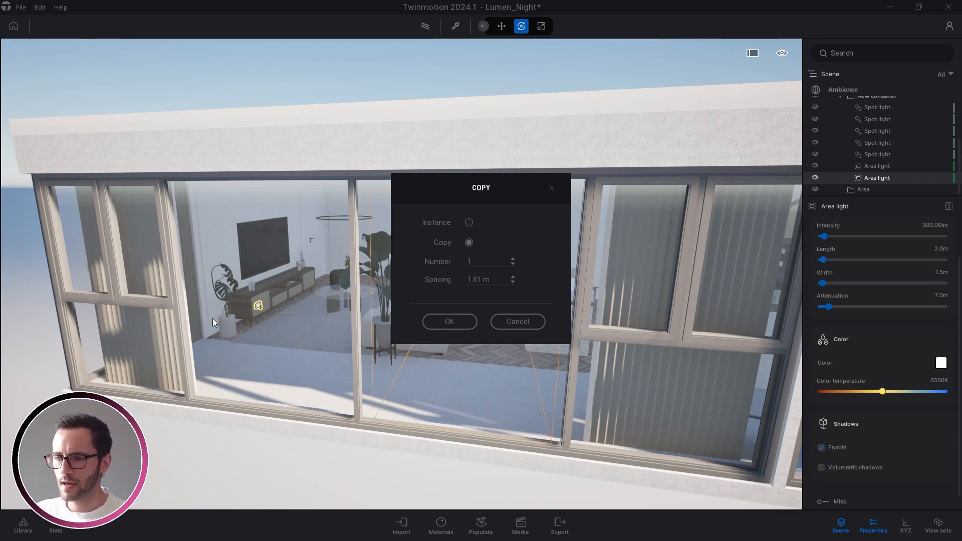
pyautogui.click(458, 323)
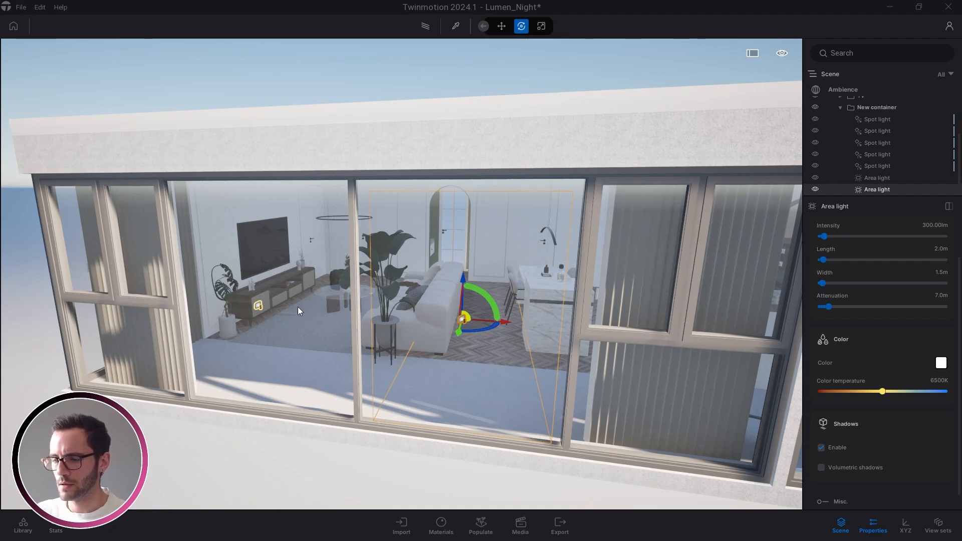
# Step: Duplicate the second area light over to the smaller window as one Instance with 3.07 m spacing
pyautogui.moveTo(298, 306); pyautogui.dragTo(394, 347, button='right')
pyautogui.press('d')
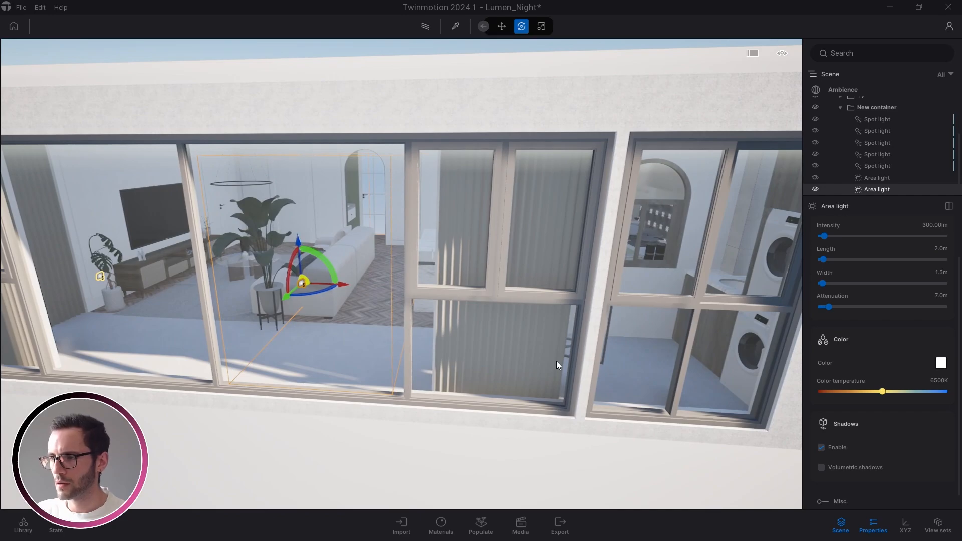
pyautogui.press('d')
pyautogui.moveTo(556, 361); pyautogui.dragTo(517, 354, button='right')
pyautogui.keyDown('alt'); pyautogui.moveTo(273, 303); pyautogui.dragTo(671, 353); pyautogui.keyUp('alt')
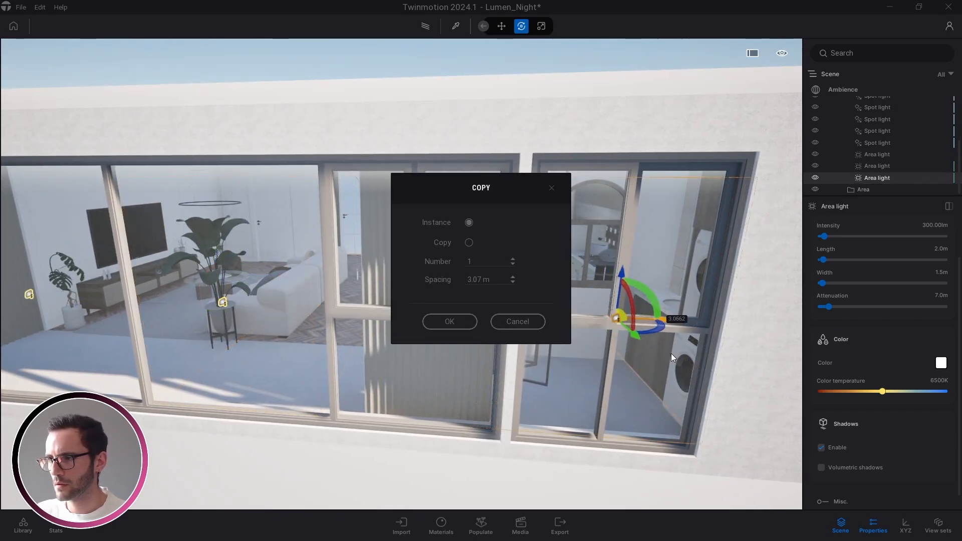
pyautogui.click(433, 321)
# Step: Set the smaller window's area light to a length of 0.8 m and a width of 0.65 m
pyautogui.press('d')
pyautogui.moveTo(433, 322)
pyautogui.mouseDown(button='right')
pyautogui.moveTo(466, 300)
pyautogui.moveTo(446, 313)
pyautogui.mouseUp(button='right')
pyautogui.press('w')
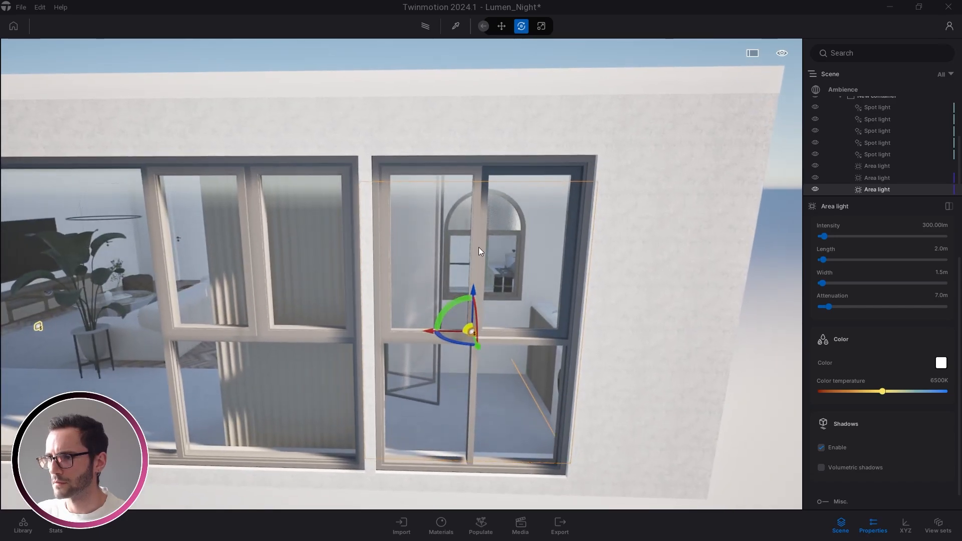
pyautogui.press('d')
pyautogui.press('w')
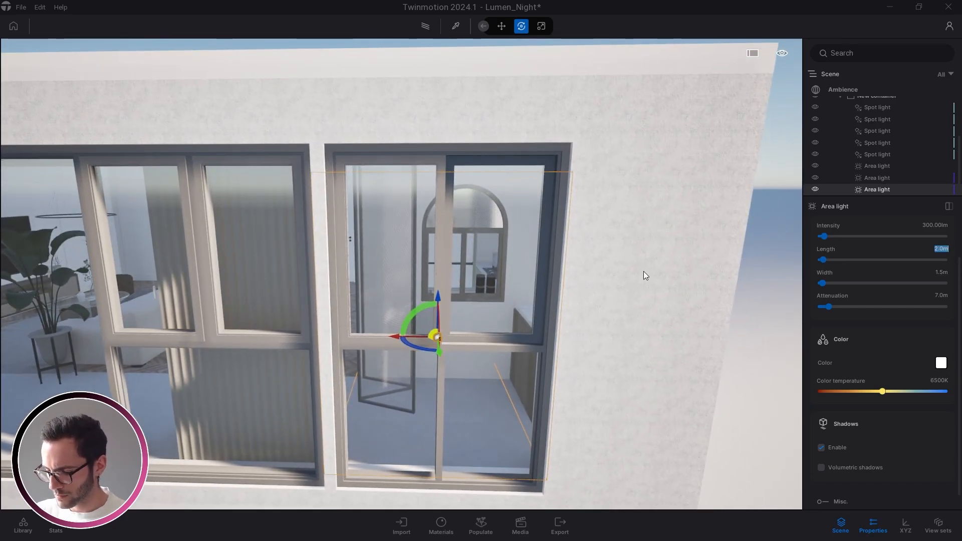
pyautogui.write('0.8')
pyautogui.press('Return')
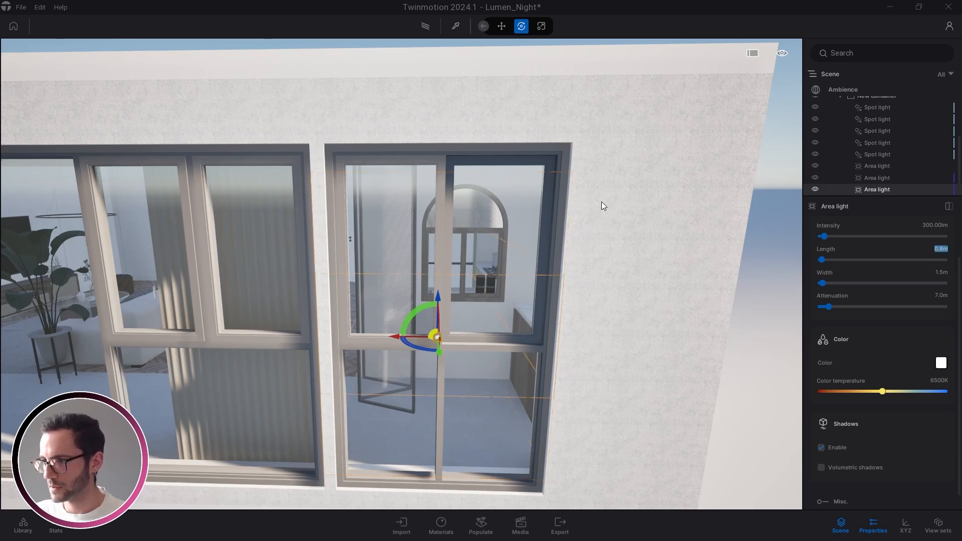
pyautogui.click(940, 272)
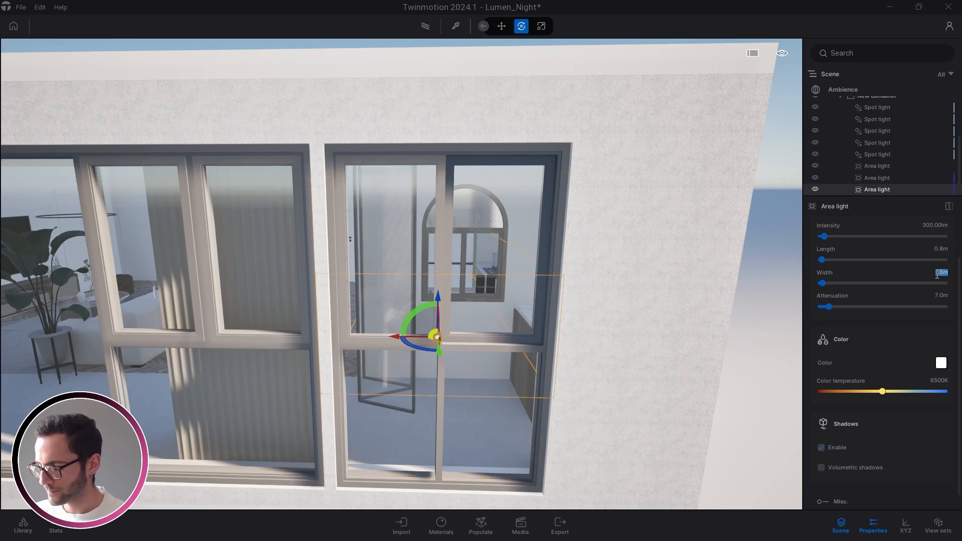
pyautogui.write('0.65')
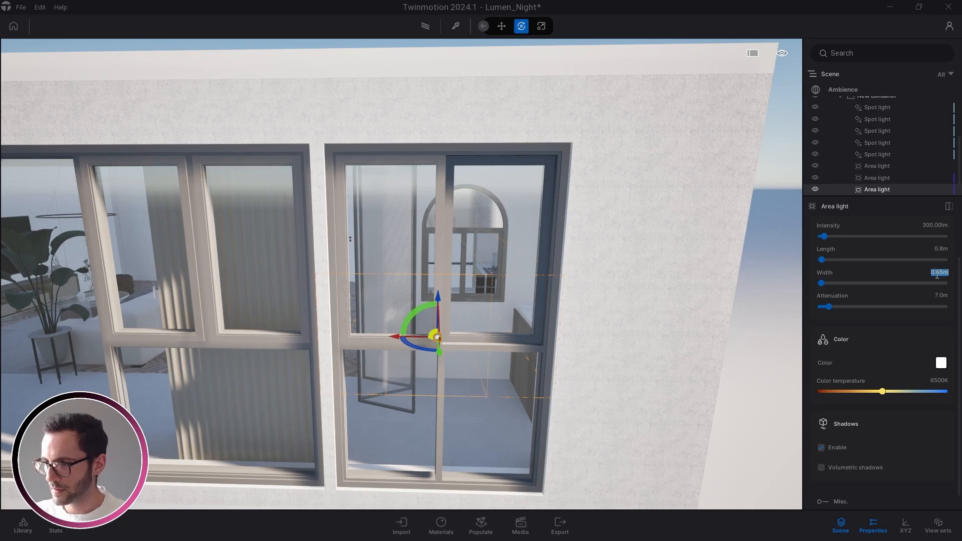
pyautogui.press('Return')
# Step: Move the area light into the smaller window's upper pane nearest the building corner and set its width to 0.5 m
pyautogui.moveTo(423, 323); pyautogui.dragTo(495, 233)
pyautogui.moveTo(495, 233); pyautogui.dragTo(471, 221, button='right')
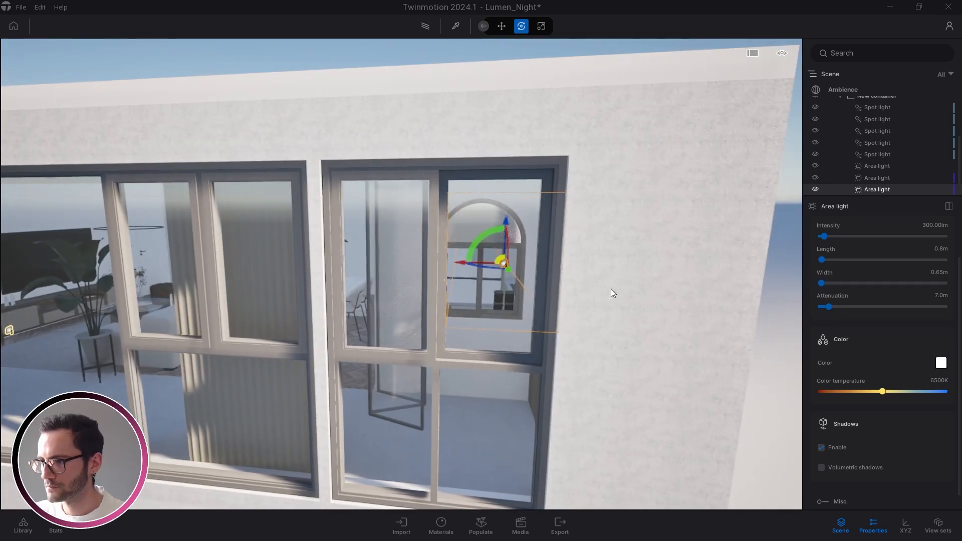
pyautogui.click(938, 273)
pyautogui.write('0.5')
pyautogui.press('Return')
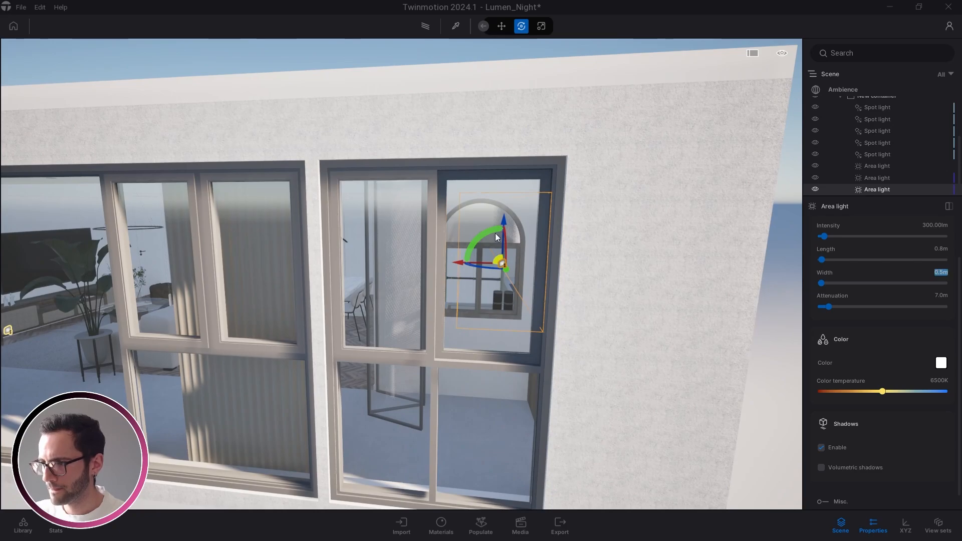
pyautogui.moveTo(490, 253); pyautogui.dragTo(482, 260)
pyautogui.press('w')
pyautogui.moveTo(485, 262); pyautogui.dragTo(518, 301, button='right')
pyautogui.moveTo(482, 229); pyautogui.dragTo(487, 231, button='right')
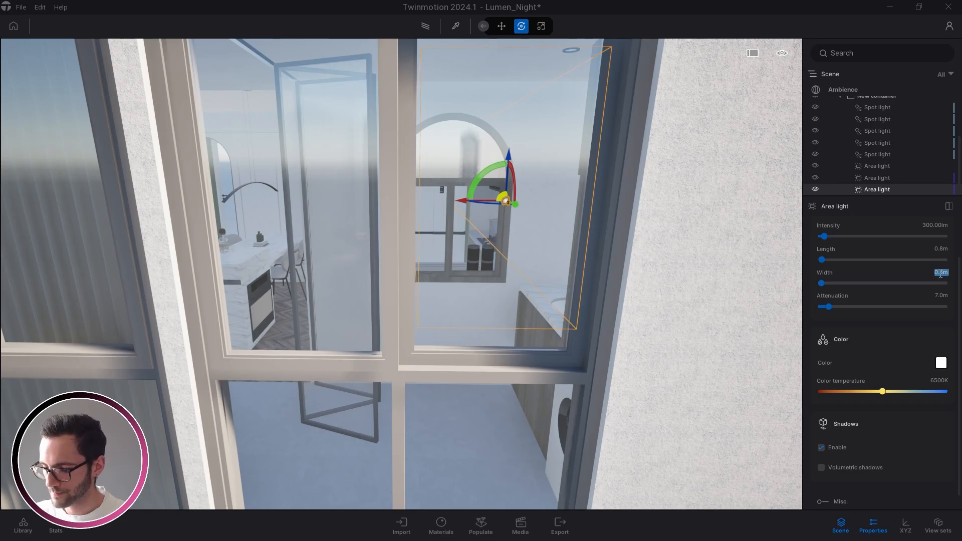
# Step: Try a 2 m width on the smaller window's area light and check its outline from inside the room
pyautogui.press('w')
pyautogui.moveTo(705, 254); pyautogui.dragTo(532, 263, button='right')
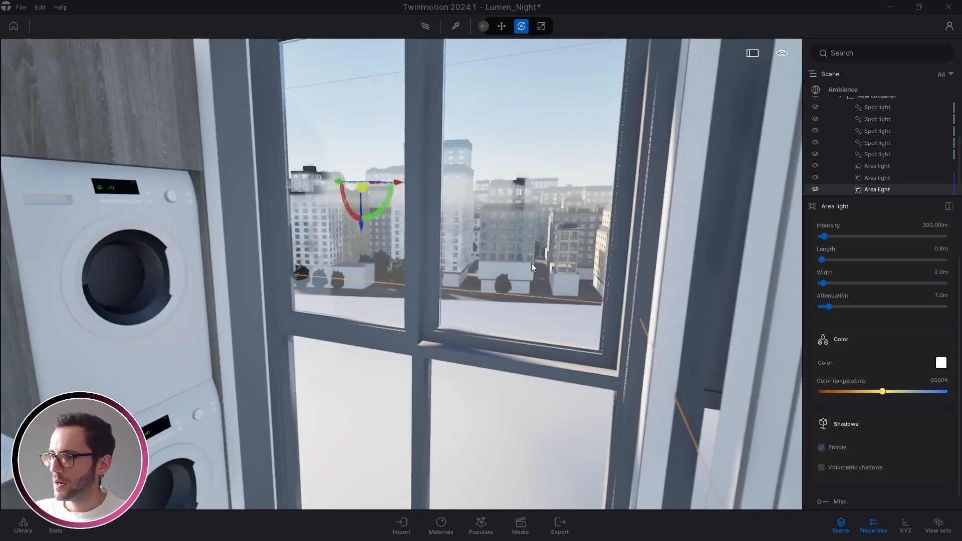
pyautogui.scroll(-3, 536, 253)
pyautogui.scroll(3, 536, 254)
pyautogui.press('s')
pyautogui.moveTo(585, 309); pyautogui.dragTo(614, 290, button='right')
pyautogui.press('w')
pyautogui.press('s')
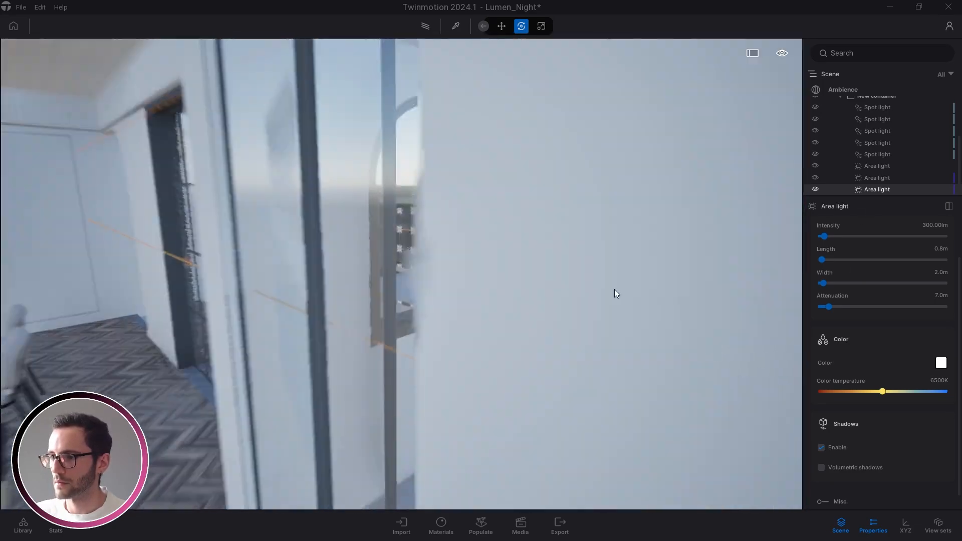
# Step: Try an intensity of 10000 lm on the area light and examine its effect on the walls and ceiling indoors
pyautogui.press('w')
pyautogui.moveTo(828, 238); pyautogui.dragTo(945, 238)
pyautogui.press('w')
pyautogui.press('w')
pyautogui.moveTo(486, 201); pyautogui.dragTo(432, 151, button='right')
pyautogui.moveTo(374, 107); pyautogui.dragTo(371, 126, button='right')
pyautogui.press('d')
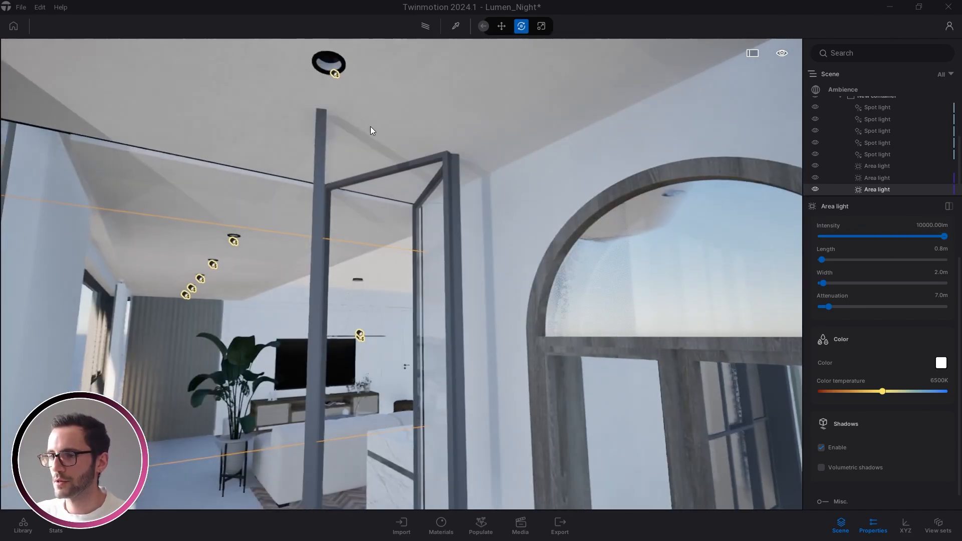
pyautogui.moveTo(568, 304); pyautogui.dragTo(448, 231, button='right')
pyautogui.press('d')
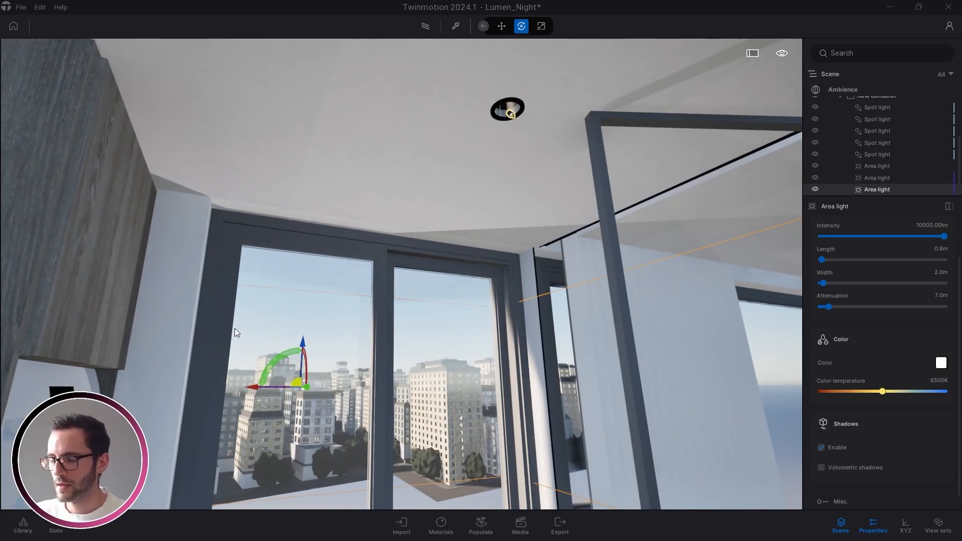
pyautogui.moveTo(315, 304); pyautogui.dragTo(311, 221, button='right')
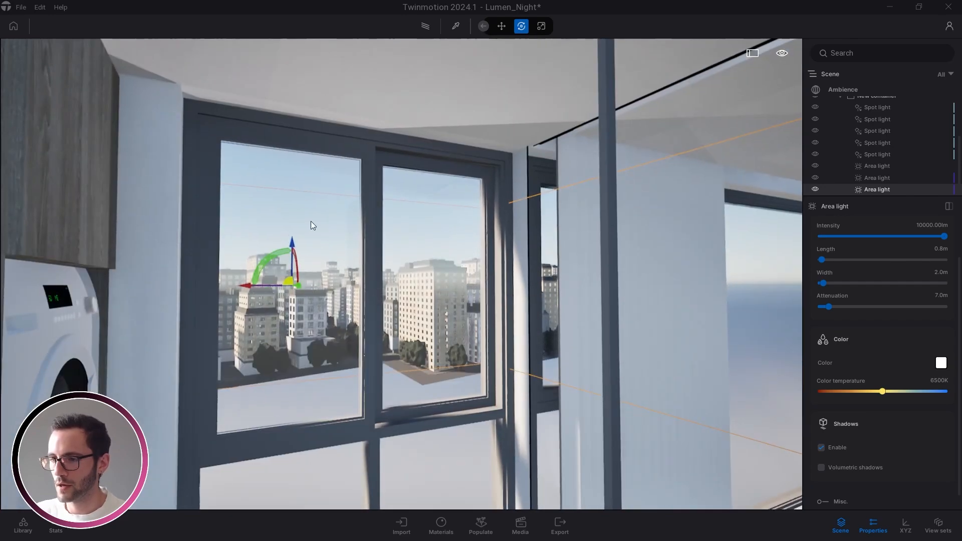
pyautogui.moveTo(481, 200); pyautogui.dragTo(352, 483, button='right')
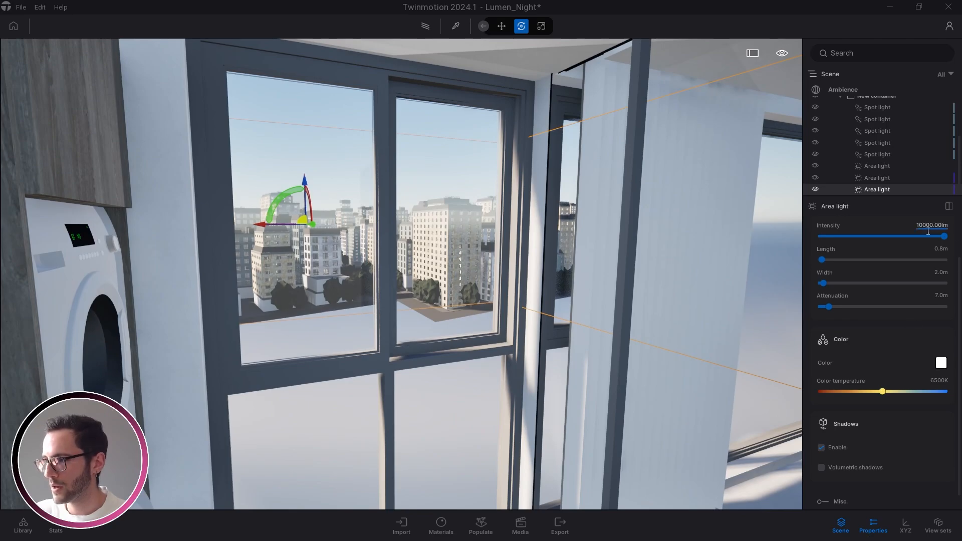
# Step: Lower the area light's intensity to about 527 lm and set its width to 0.4 m
pyautogui.click(828, 236)
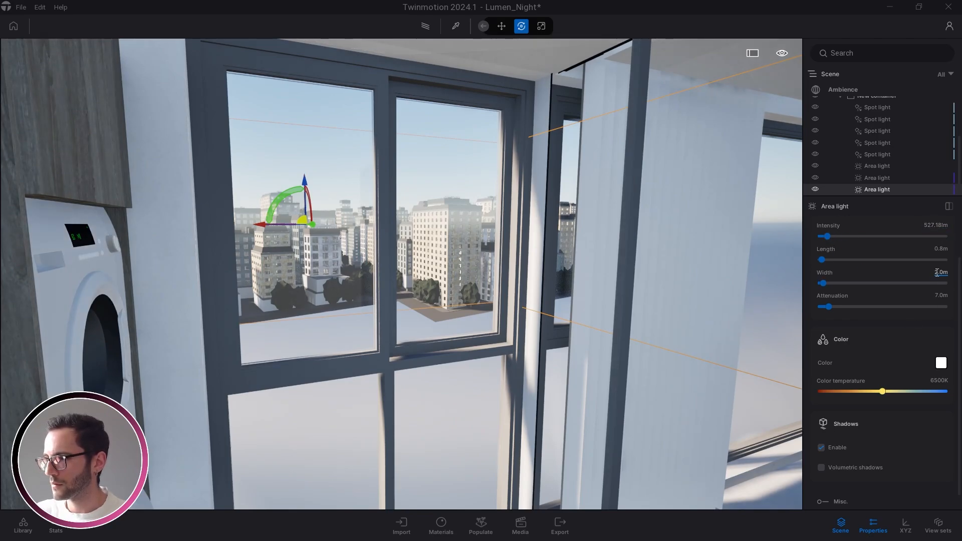
pyautogui.press('Return')
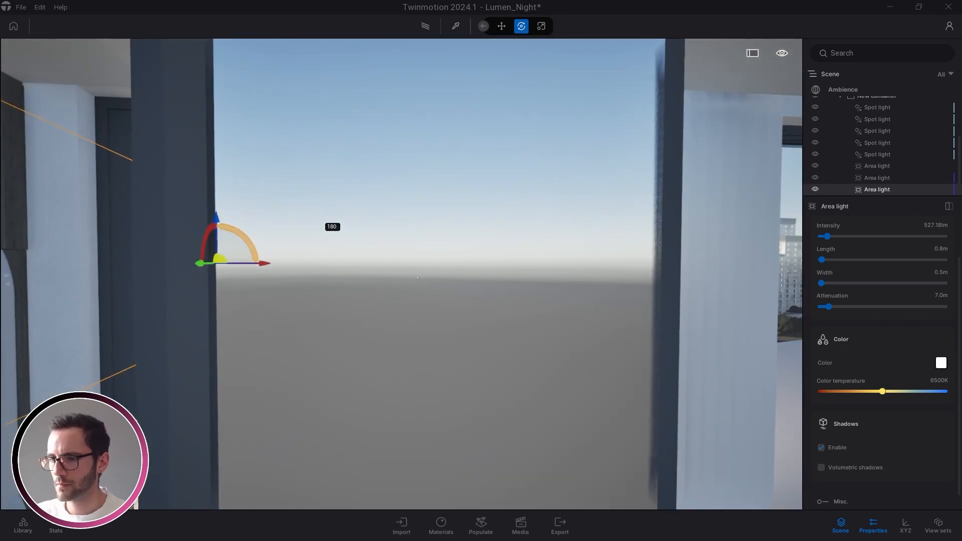
pyautogui.moveTo(418, 278); pyautogui.dragTo(444, 279, button='right')
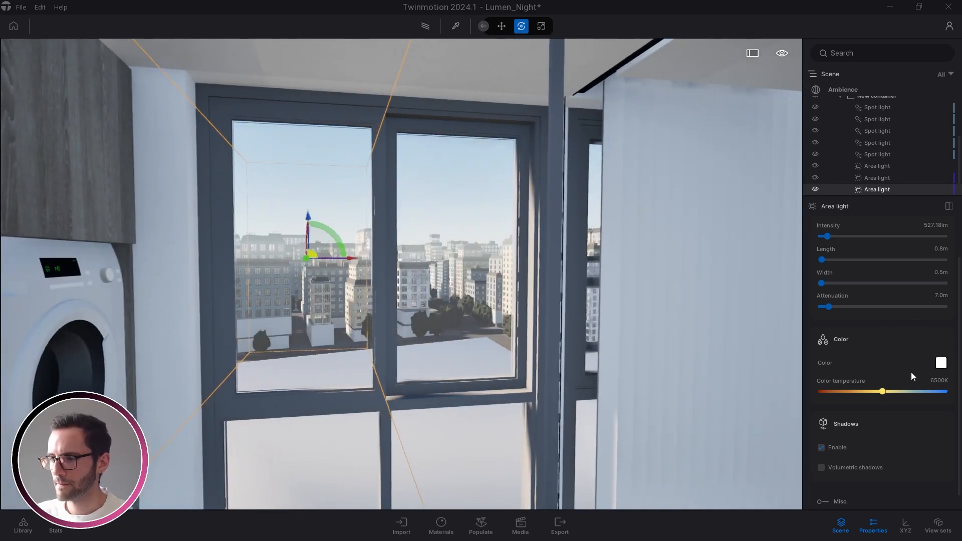
pyautogui.click(942, 274)
pyautogui.write('.4')
pyautogui.press('Return')
# Step: Duplicate the smaller window's area light as one instance 0.64 m away, in the adjoining upper pane
pyautogui.press('w')
pyautogui.moveTo(439, 308); pyautogui.dragTo(634, 305, button='right')
pyautogui.moveTo(430, 279); pyautogui.dragTo(426, 275, button='right')
pyautogui.press('s')
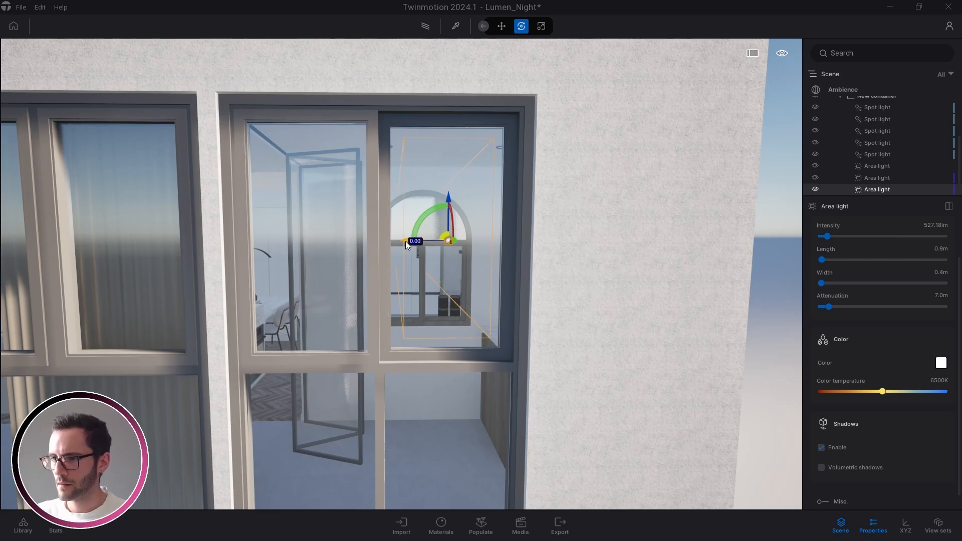
pyautogui.keyDown('alt'); pyautogui.moveTo(406, 241); pyautogui.dragTo(264, 235); pyautogui.keyUp('alt')
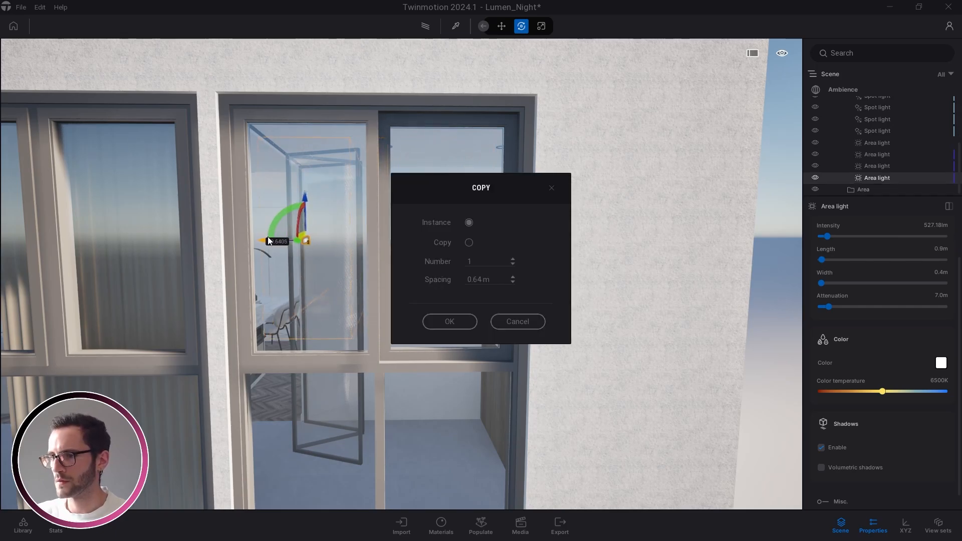
pyautogui.click(458, 321)
# Step: Break the instance link of the large window's area light that shares the smaller window light's settings
pyautogui.doubleClick(886, 167)
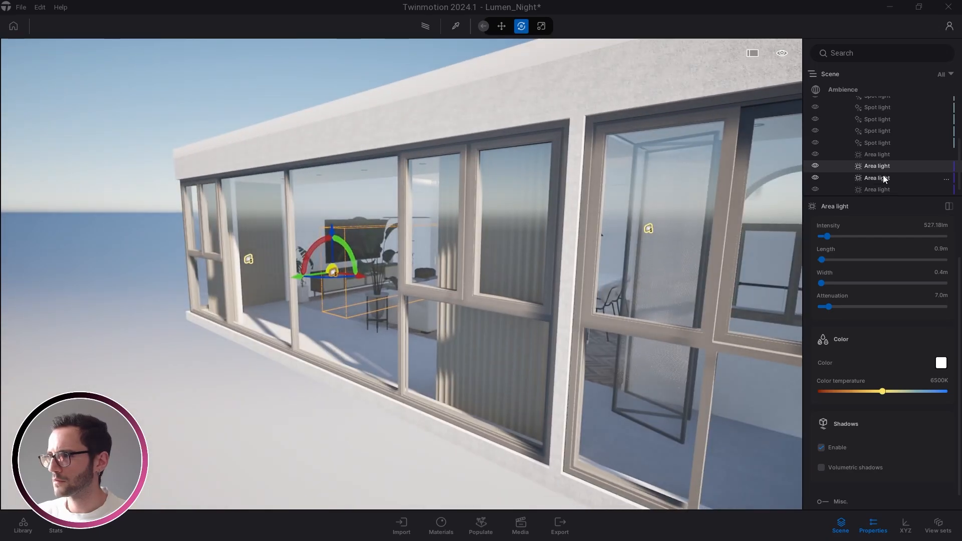
pyautogui.rightClick(870, 166)
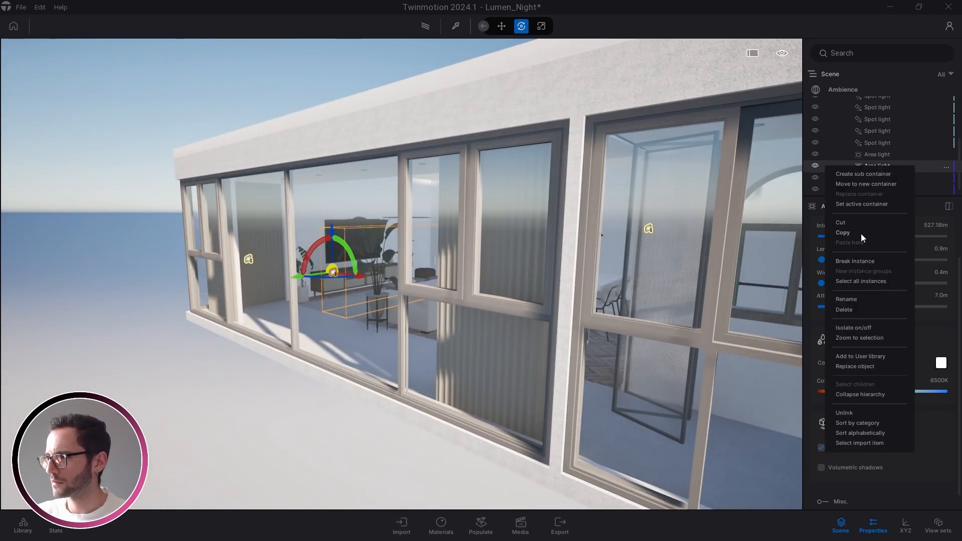
pyautogui.click(861, 263)
# Step: Match the unlinked large-window area light to its neighbour by setting its length to 2 m and width to 1.5 m
pyautogui.press('a')
pyautogui.moveTo(486, 314); pyautogui.dragTo(546, 326, button='right')
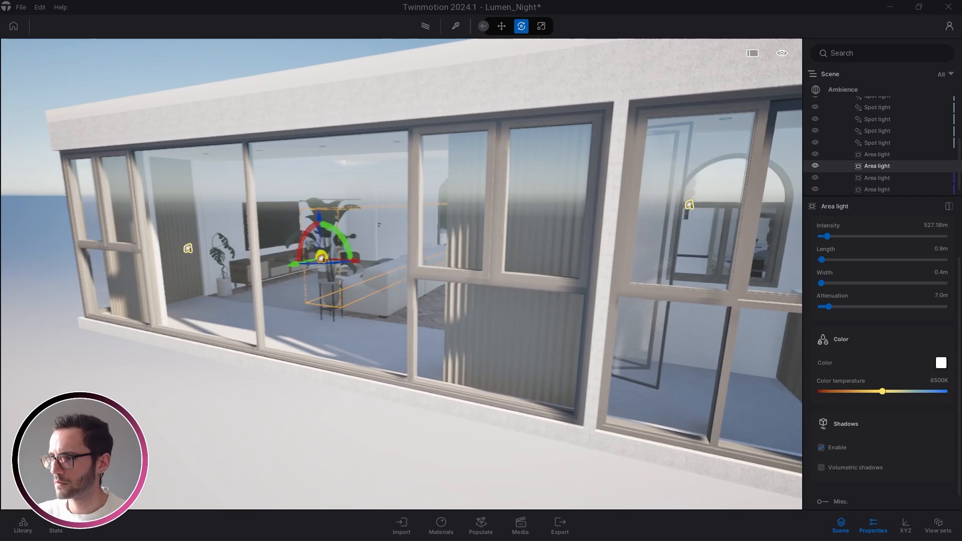
pyautogui.click(286, 246)
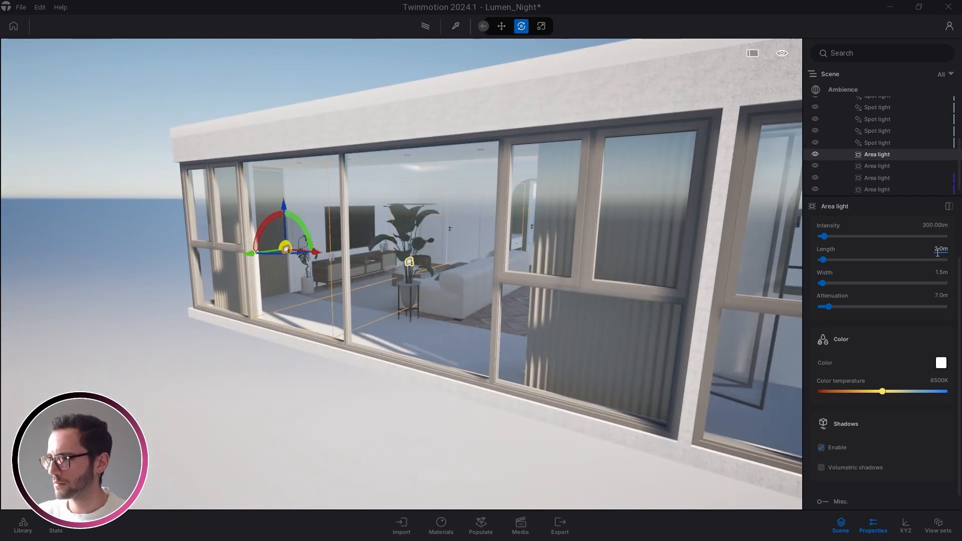
pyautogui.click(409, 263)
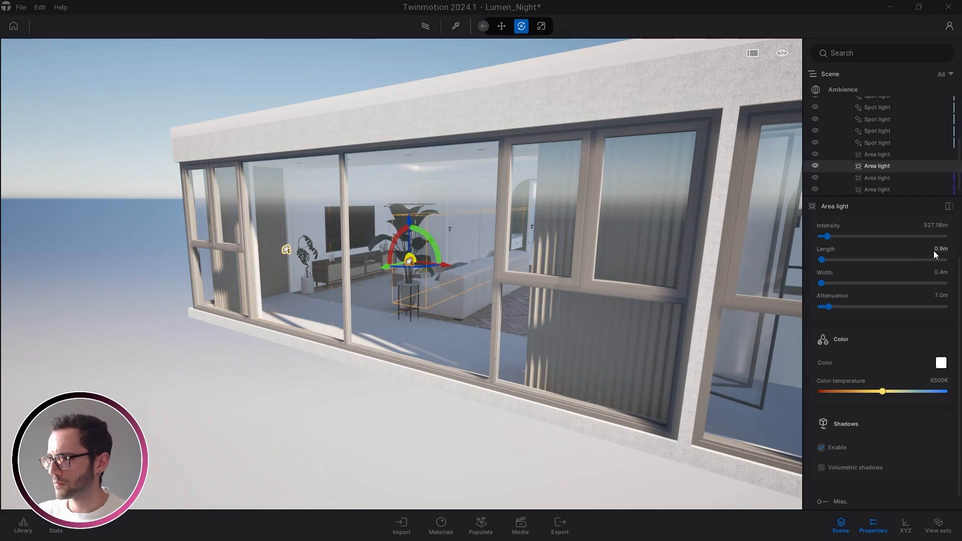
pyautogui.click(936, 272)
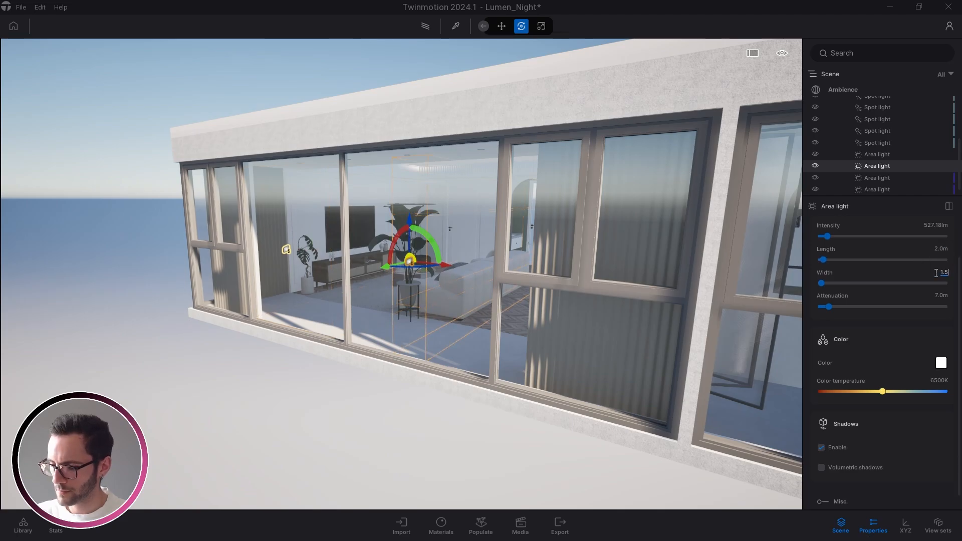
# Step: Duplicate both upper area lights of the smaller window as one independent copy each, 0.99 m down into the lower panes
pyautogui.press('d')
pyautogui.moveTo(742, 229); pyautogui.dragTo(626, 227, button='right')
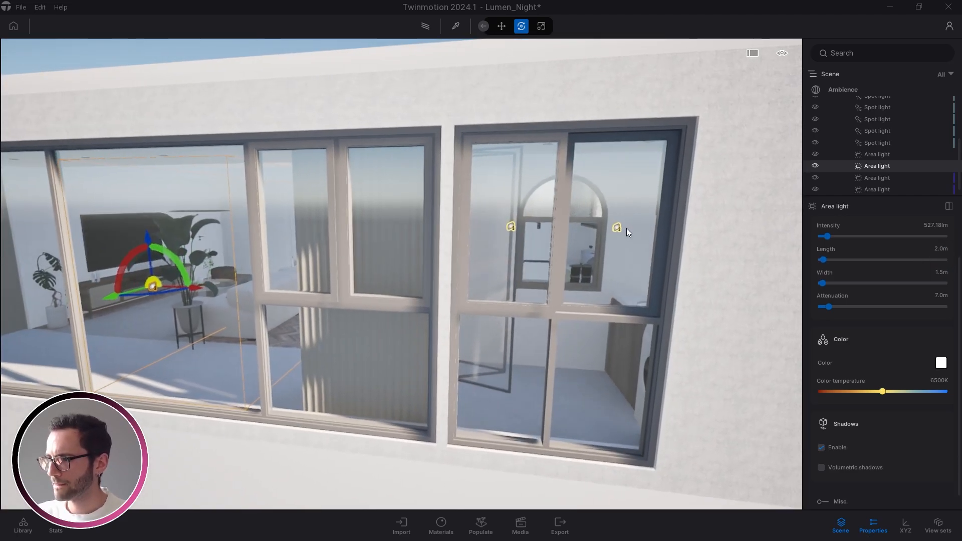
pyautogui.click(510, 226)
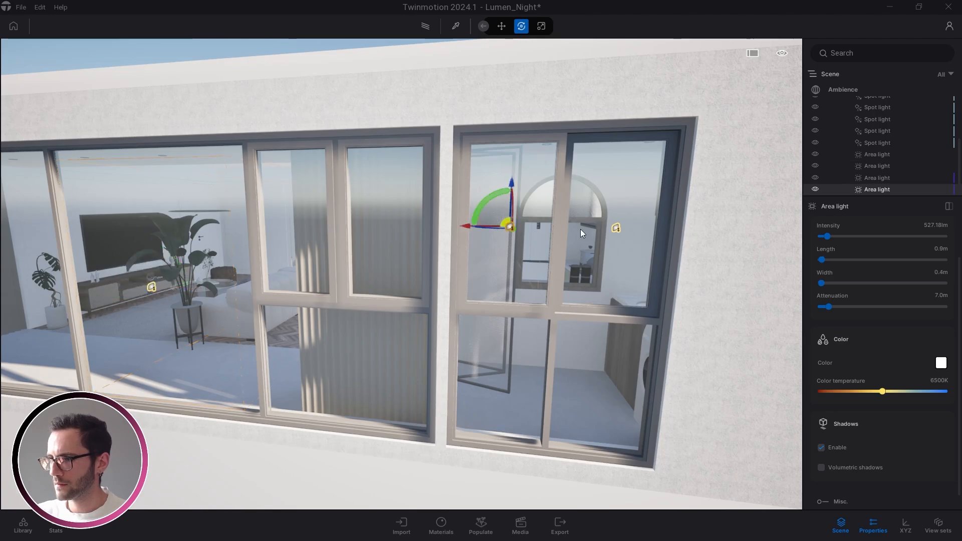
pyautogui.keyDown('ctrl'); pyautogui.click(615, 229); pyautogui.keyUp('ctrl')
pyautogui.keyDown('alt'); pyautogui.moveTo(565, 185); pyautogui.dragTo(572, 336); pyautogui.keyUp('alt')
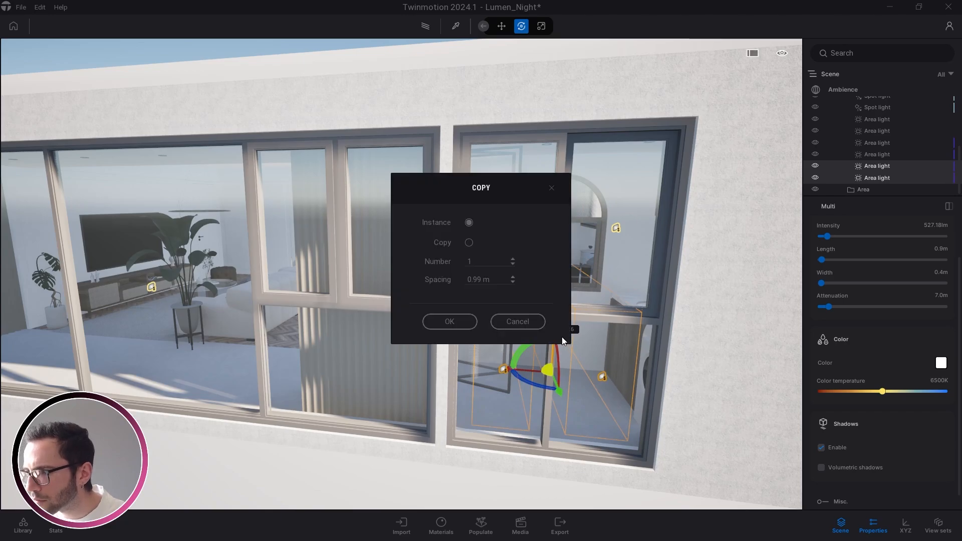
pyautogui.click(471, 243)
pyautogui.click(465, 322)
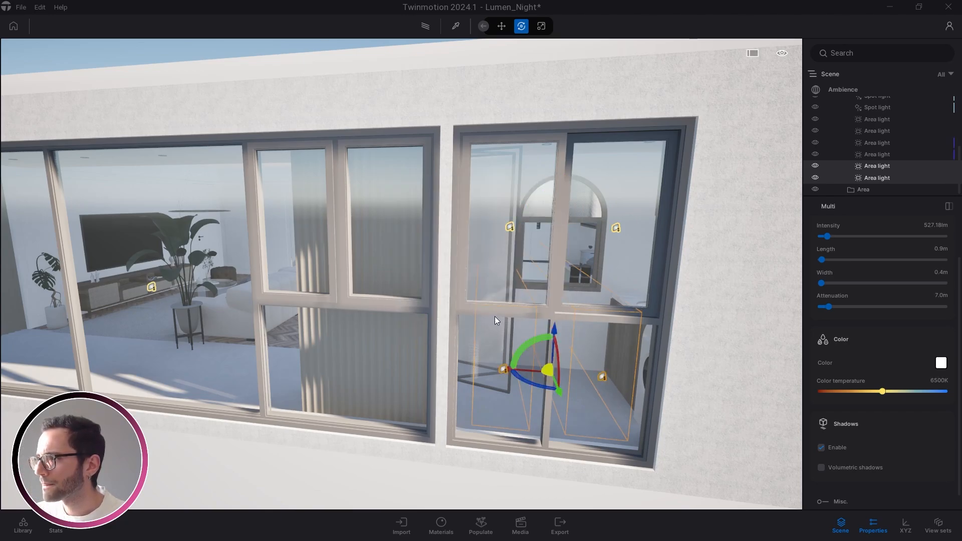
# Step: Delete the copied area light in the smaller window's lower pane nearest the building corner
pyautogui.moveTo(495, 317); pyautogui.dragTo(517, 354, button='right')
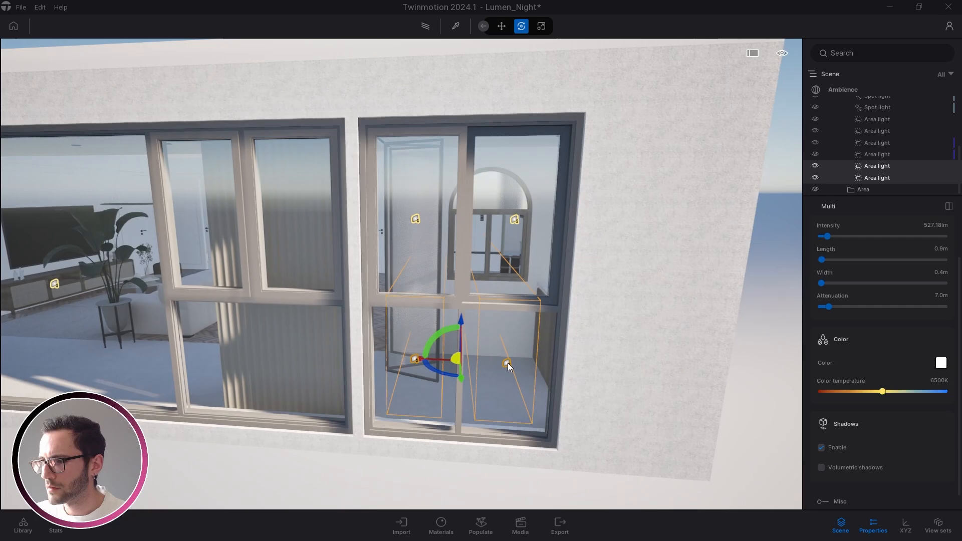
pyautogui.click(507, 363)
pyautogui.press('Delete')
# Step: Move the remaining lower-pane area light slightly down and set its length to 0.7 m
pyautogui.press('w')
pyautogui.press('q')
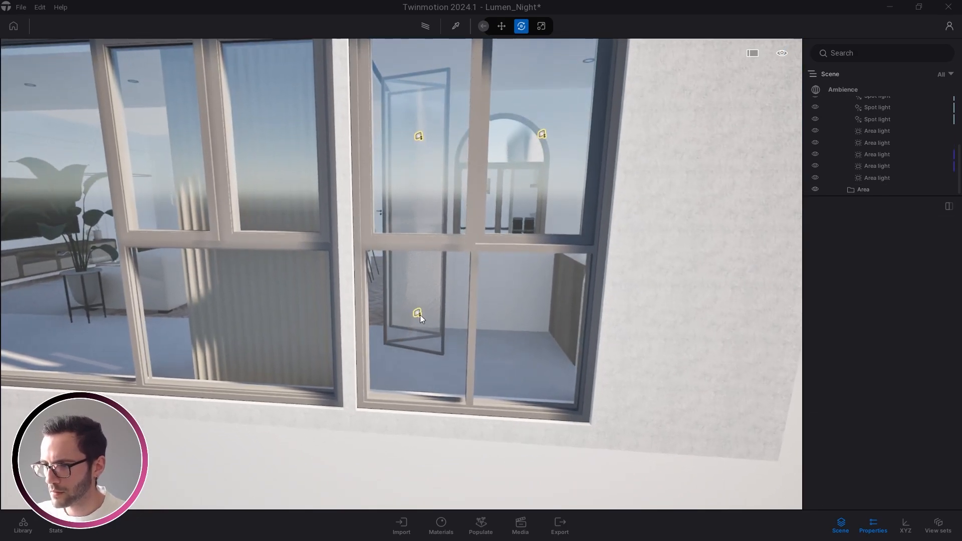
pyautogui.press('w')
pyautogui.press('q')
pyautogui.moveTo(420, 315); pyautogui.dragTo(423, 259, button='right')
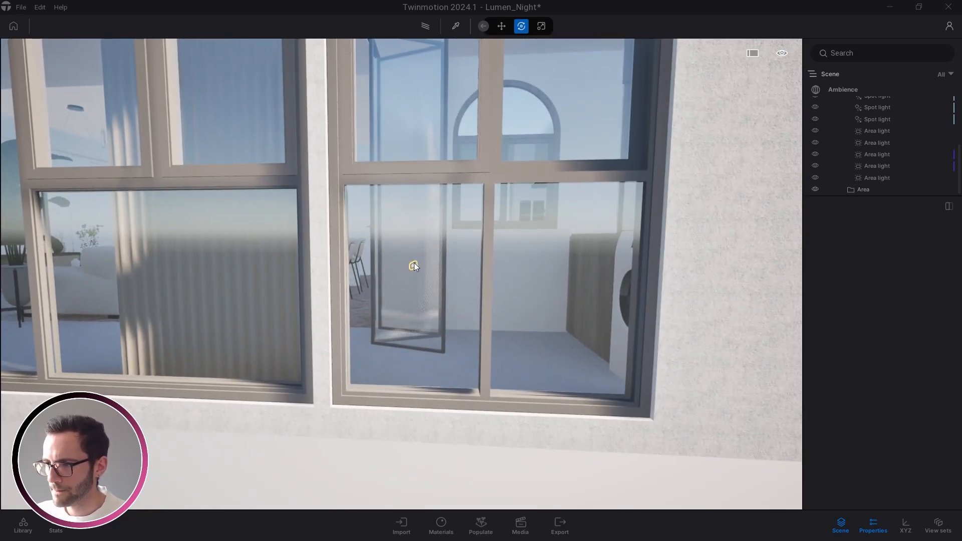
pyautogui.click(414, 264)
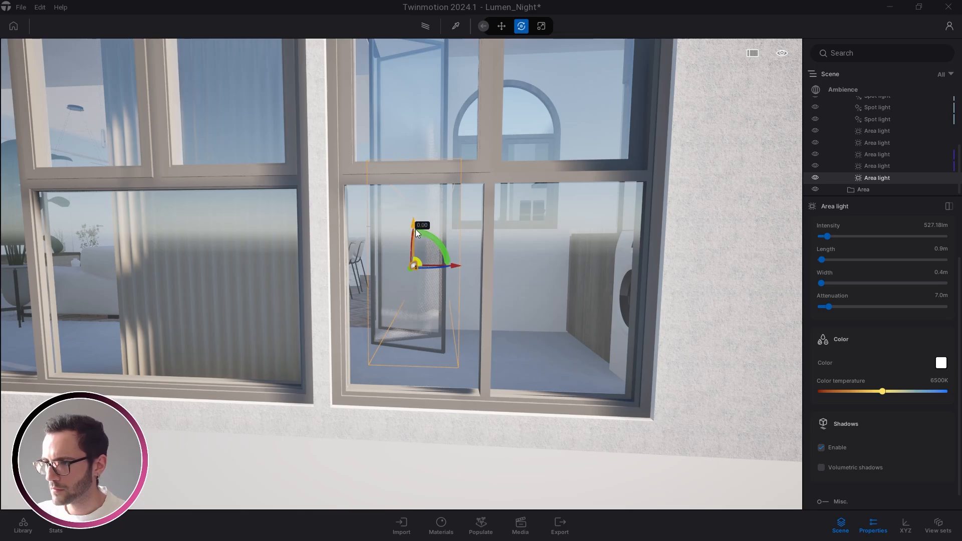
pyautogui.moveTo(416, 229); pyautogui.dragTo(416, 240)
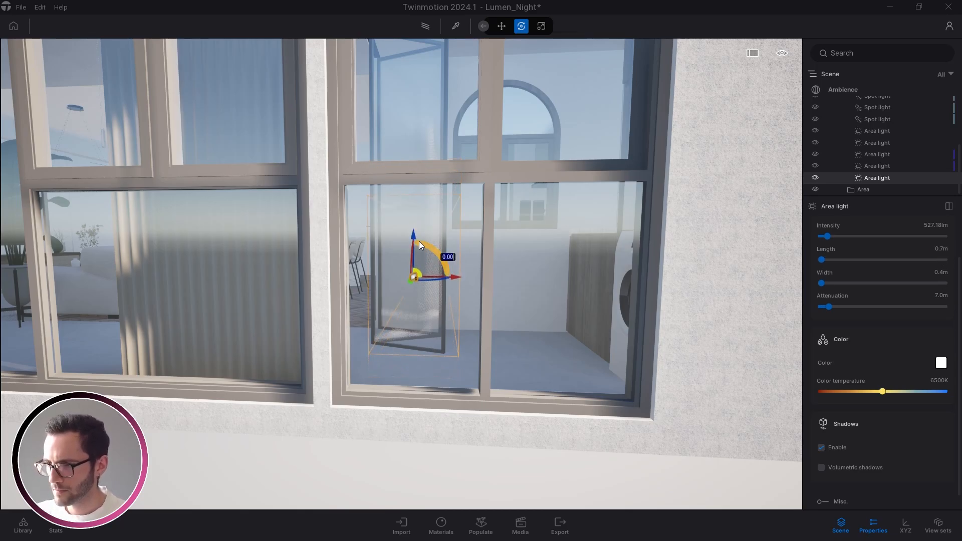
# Step: Centre the shortened area light vertically in its lower pane and duplicate it as an instance into the adjoining lower pane
pyautogui.moveTo(415, 233); pyautogui.dragTo(420, 243)
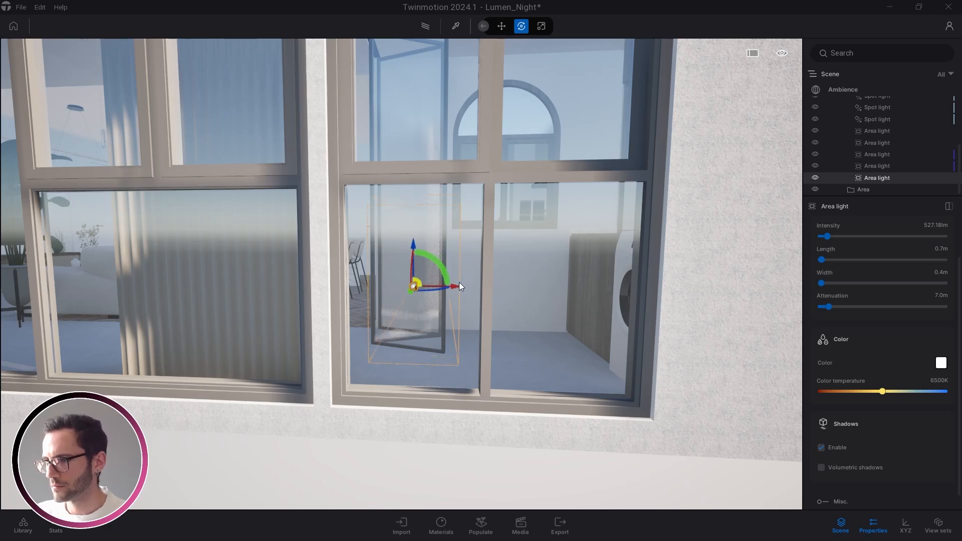
pyautogui.keyDown('alt'); pyautogui.moveTo(457, 285); pyautogui.dragTo(615, 293); pyautogui.keyUp('alt')
pyautogui.click(461, 322)
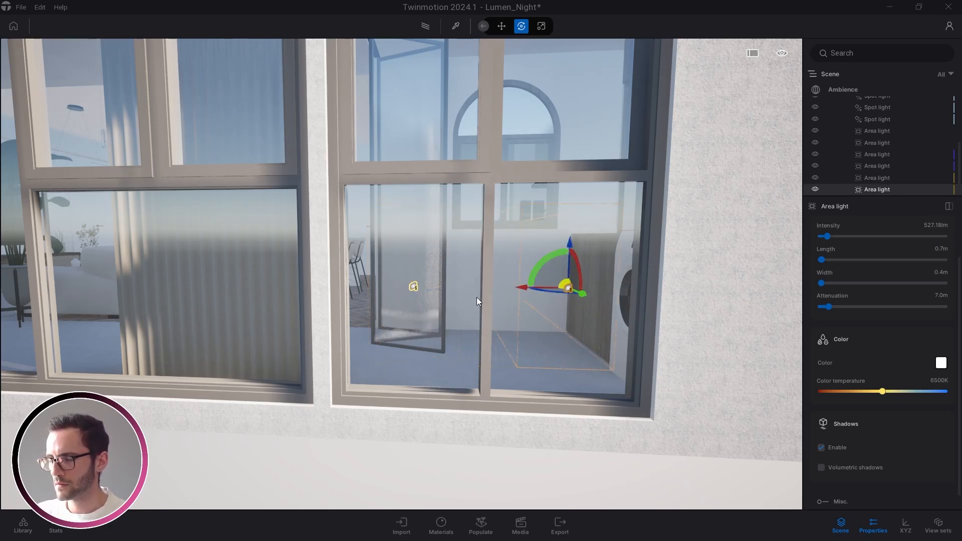
# Step: Hide the light properties to expose the full scene list, and check the spot lights in the New container
pyautogui.click(875, 525)
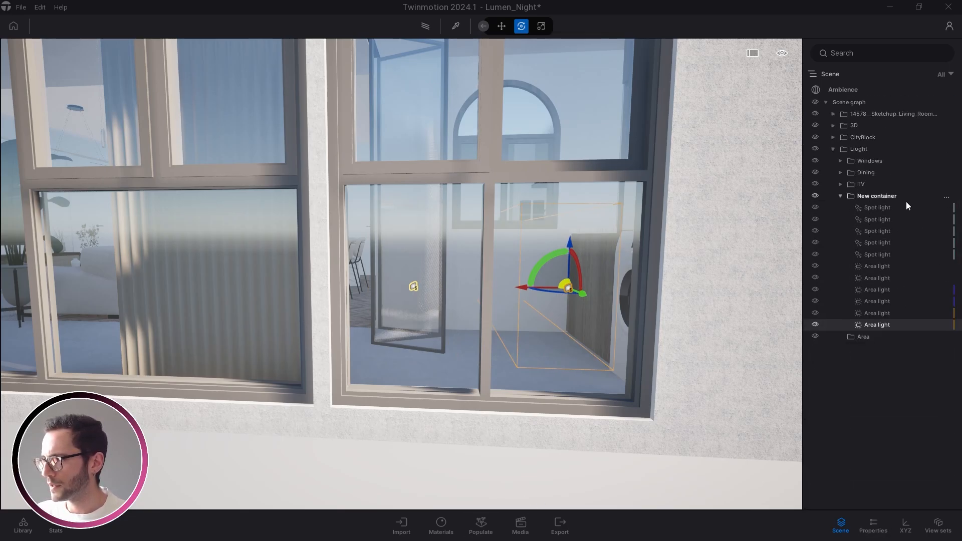
pyautogui.click(877, 208)
pyautogui.keyDown('shift'); pyautogui.click(876, 254); pyautogui.keyUp('shift')
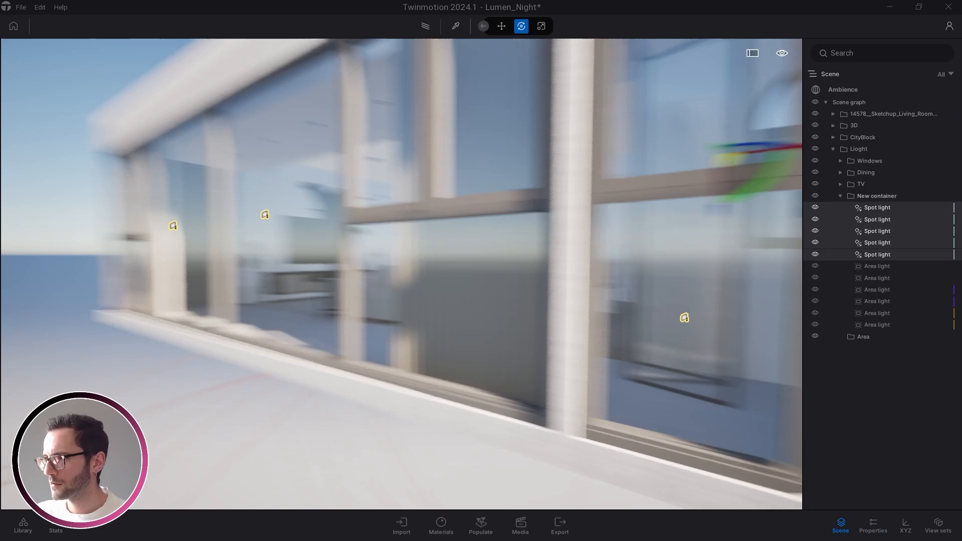
pyautogui.click(914, 392)
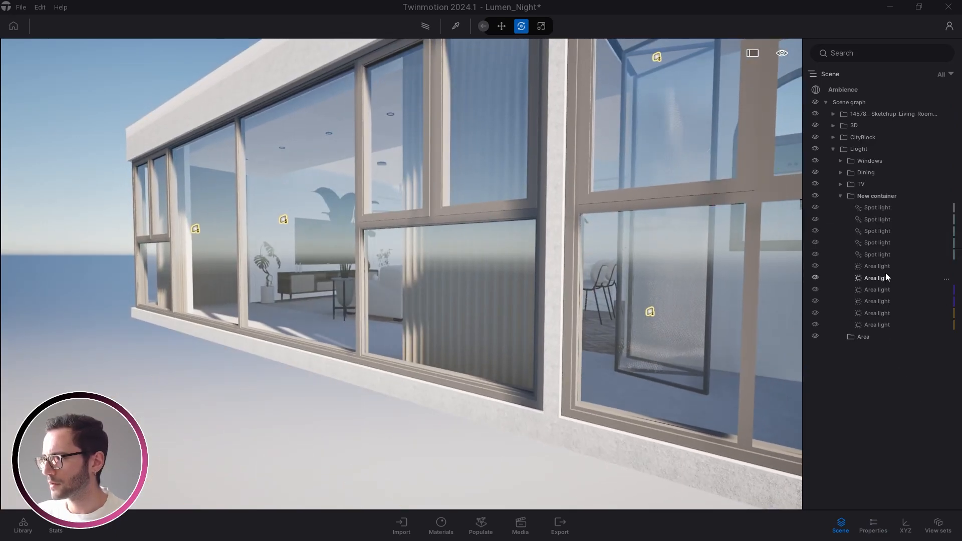
# Step: Move all six area lights from the New container into the Area container
pyautogui.click(885, 266)
pyautogui.keyDown('shift'); pyautogui.click(886, 326); pyautogui.keyUp('shift')
pyautogui.moveTo(889, 278); pyautogui.dragTo(863, 338)
# Step: Move the two large-window area lights into a new container inside Area, keeping its default name
pyautogui.click(875, 278)
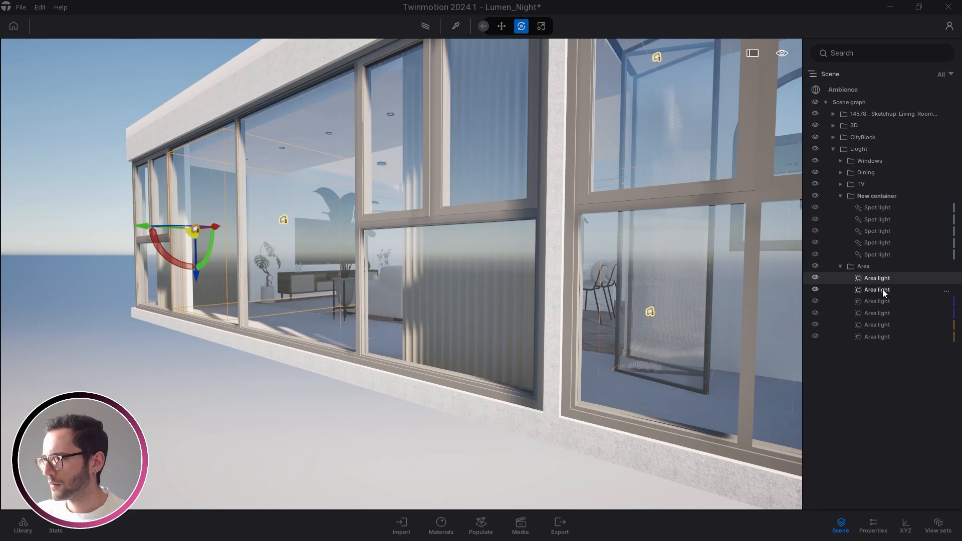
pyautogui.keyDown('ctrl'); pyautogui.click(880, 290); pyautogui.keyUp('ctrl')
pyautogui.rightClick(880, 290)
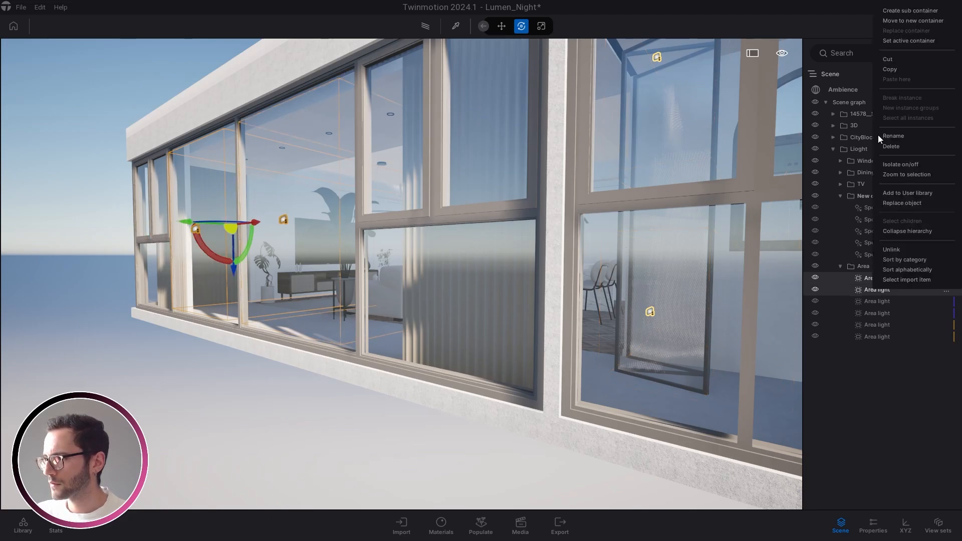
pyautogui.click(904, 20)
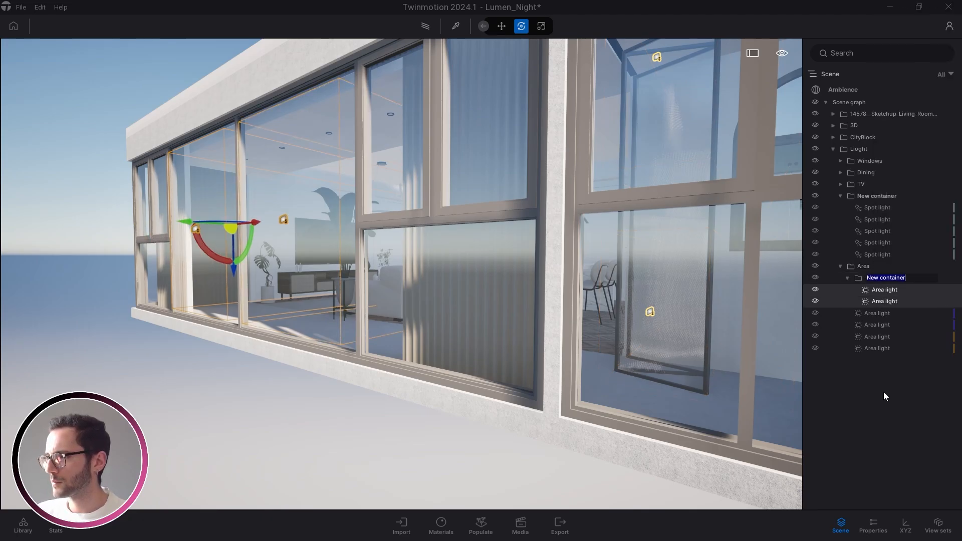
pyautogui.click(883, 392)
# Step: Open the saved living room image and set the first large-window area light's intensity to 1 lm
pyautogui.click(510, 519)
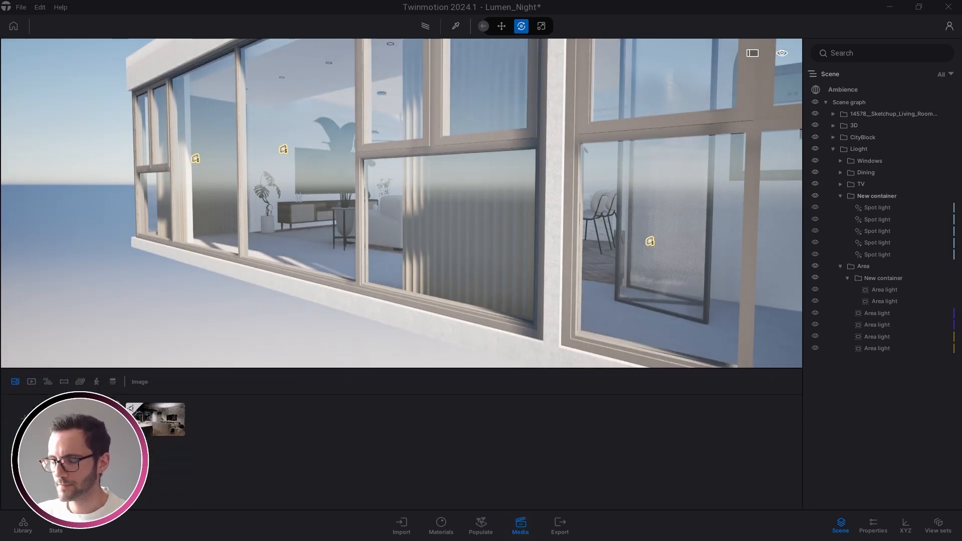
pyautogui.click(100, 419)
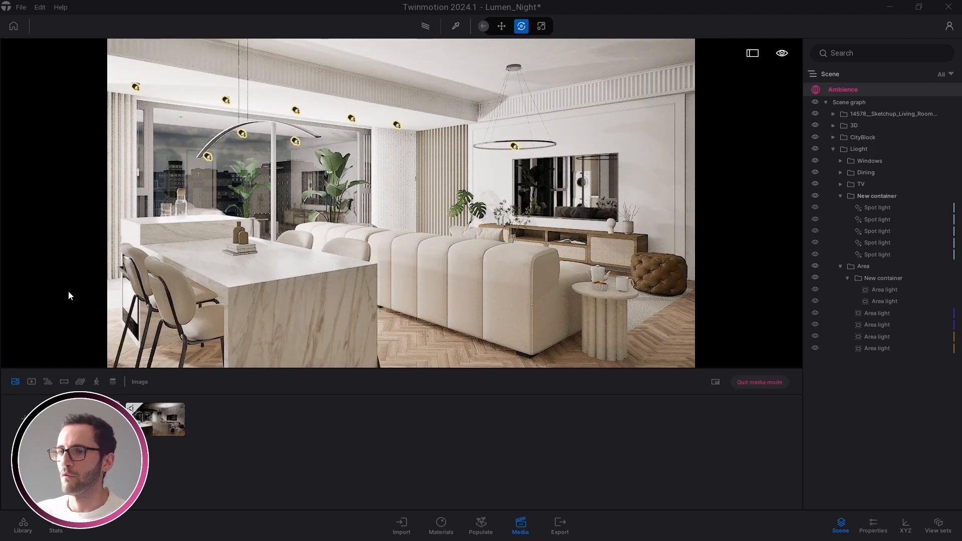
pyautogui.click(878, 291)
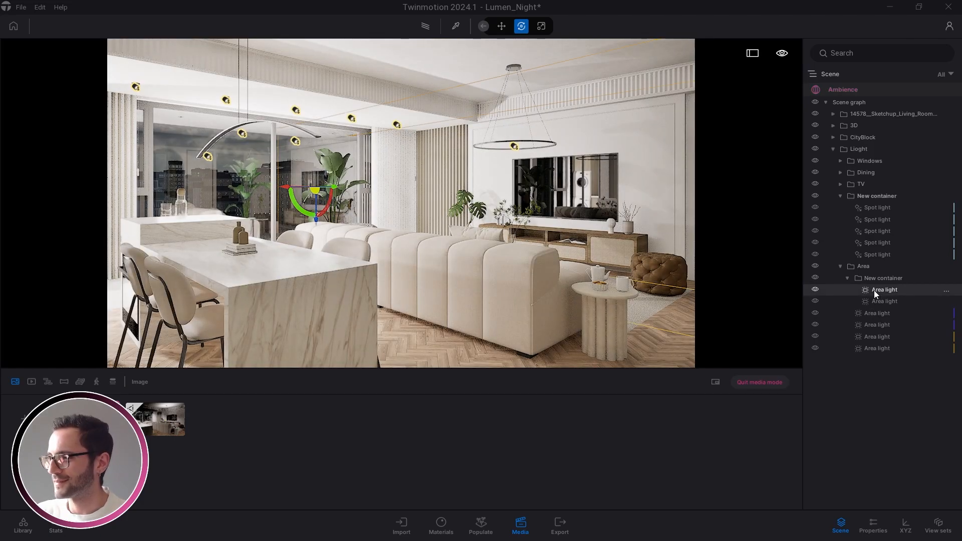
pyautogui.click(875, 524)
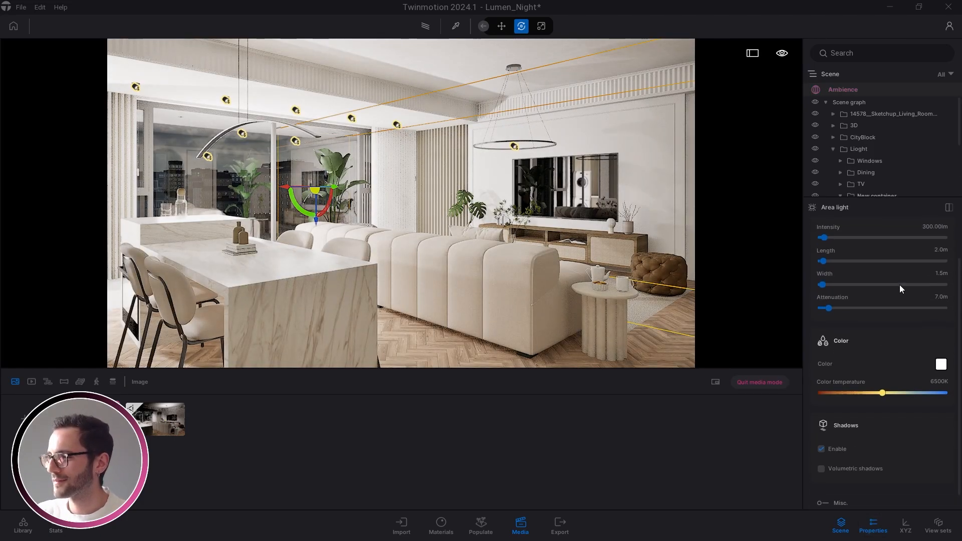
pyautogui.click(942, 209)
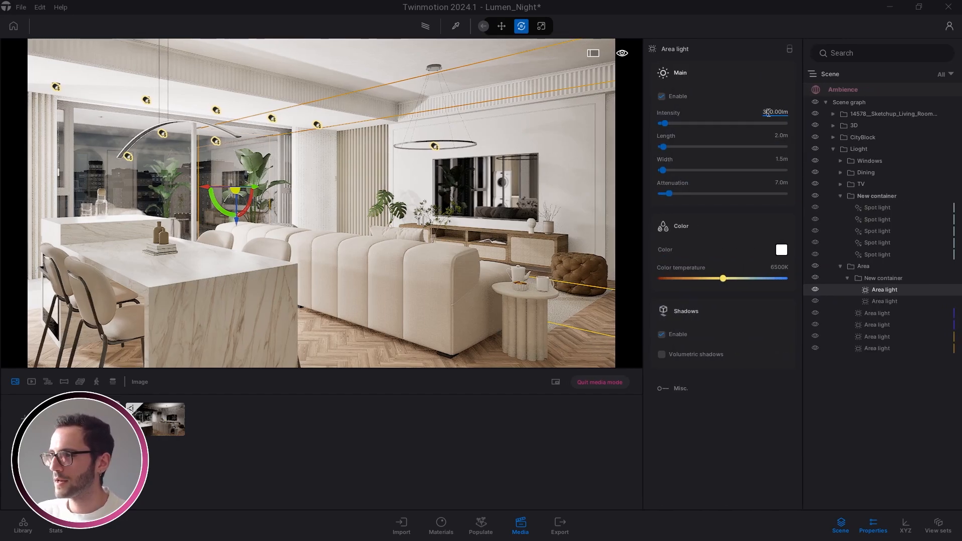
pyautogui.click(768, 113)
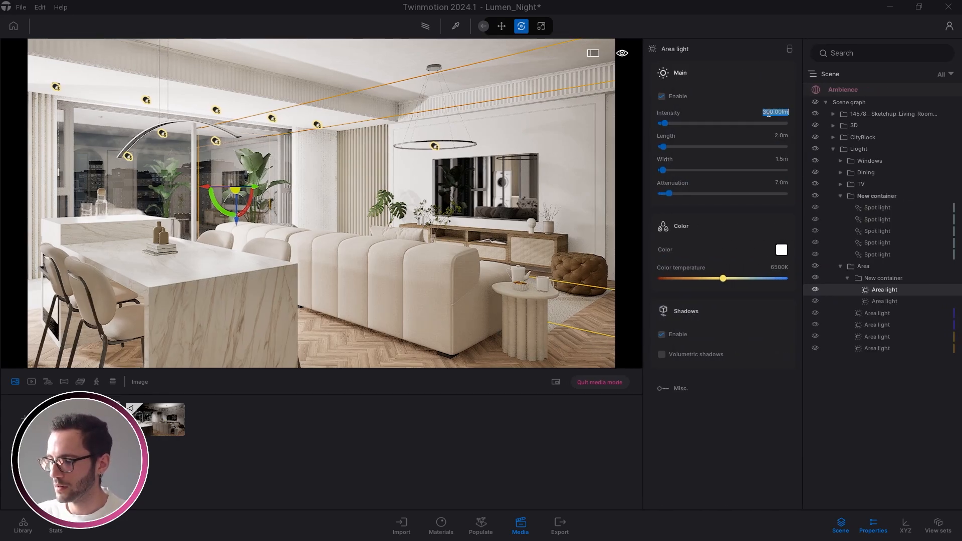
pyautogui.write('1')
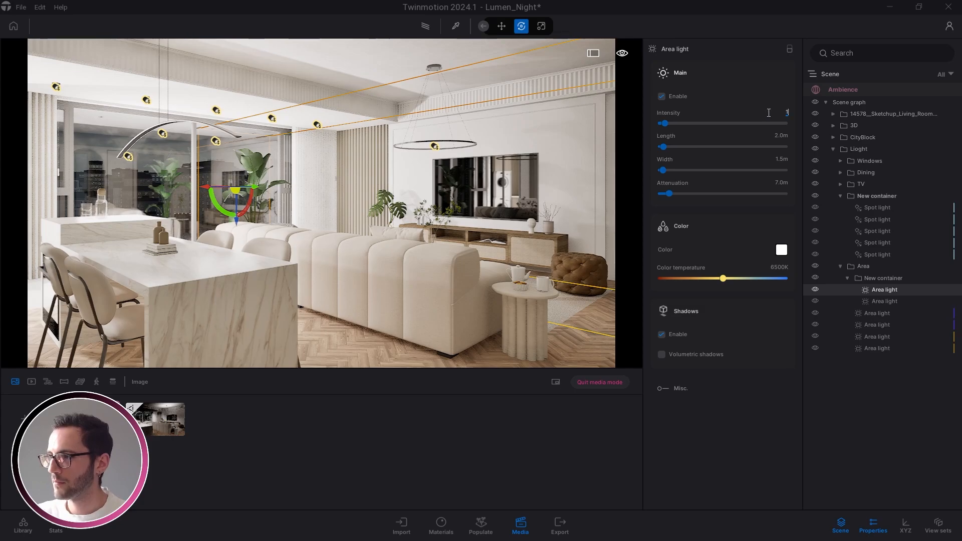
pyautogui.press('Return')
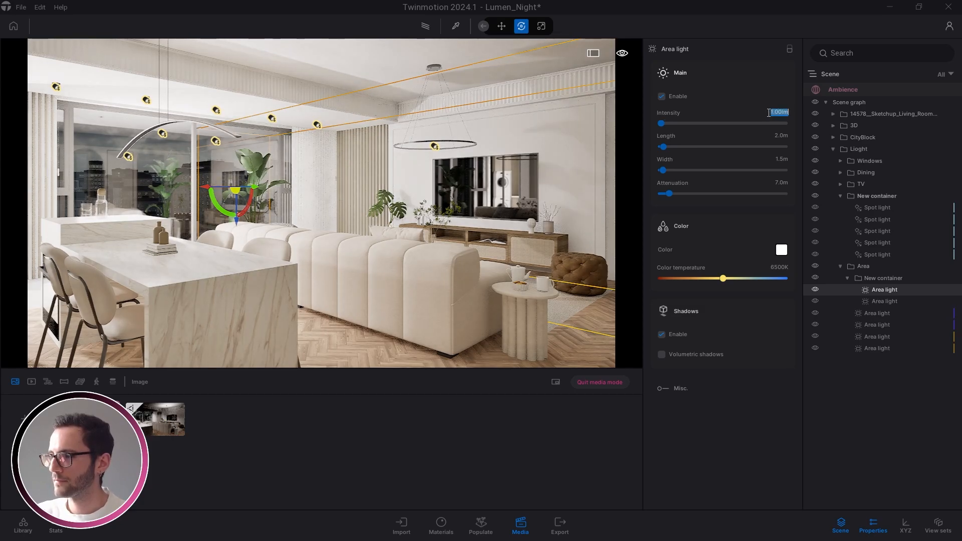
# Step: Set the intensity of the second large-window area light and the four smaller area lights to 1 lm
pyautogui.click(895, 302)
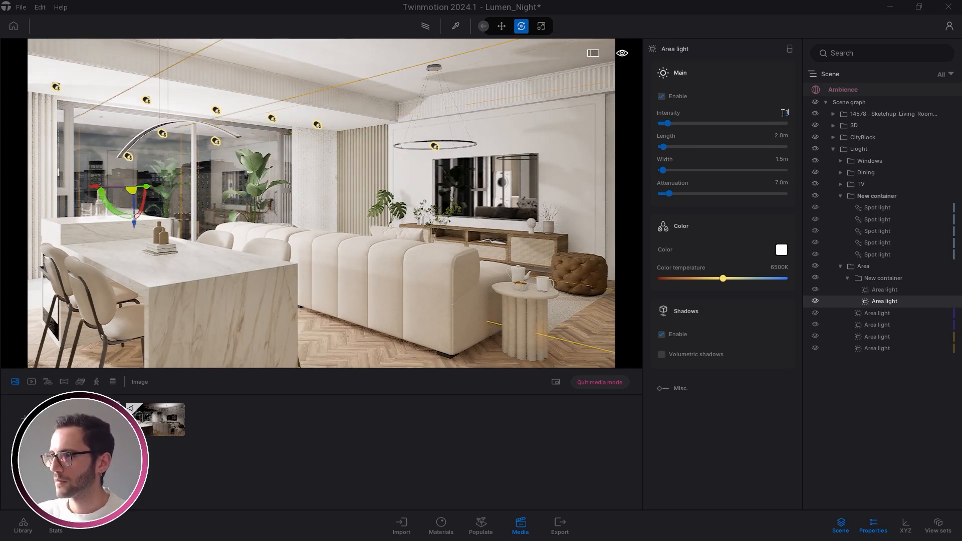
pyautogui.click(880, 313)
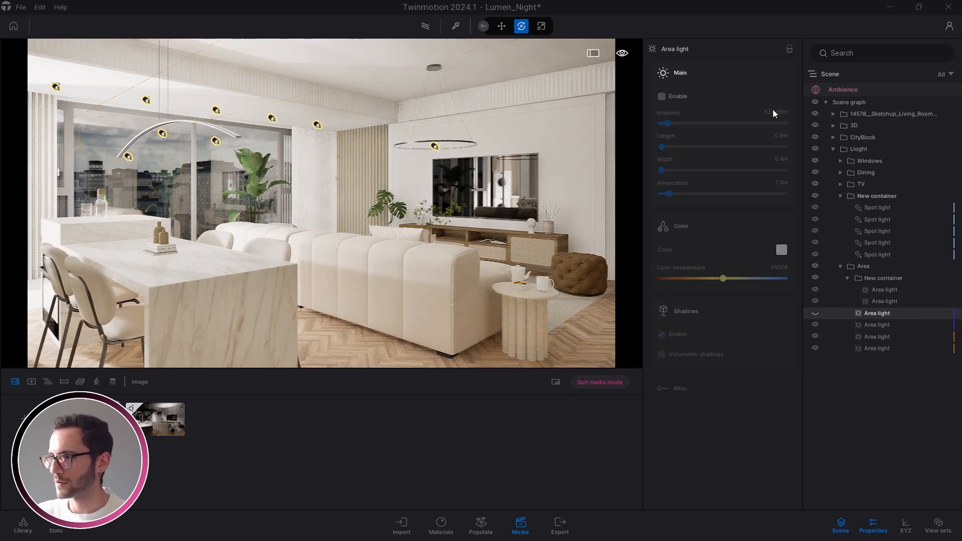
pyautogui.click(740, 100)
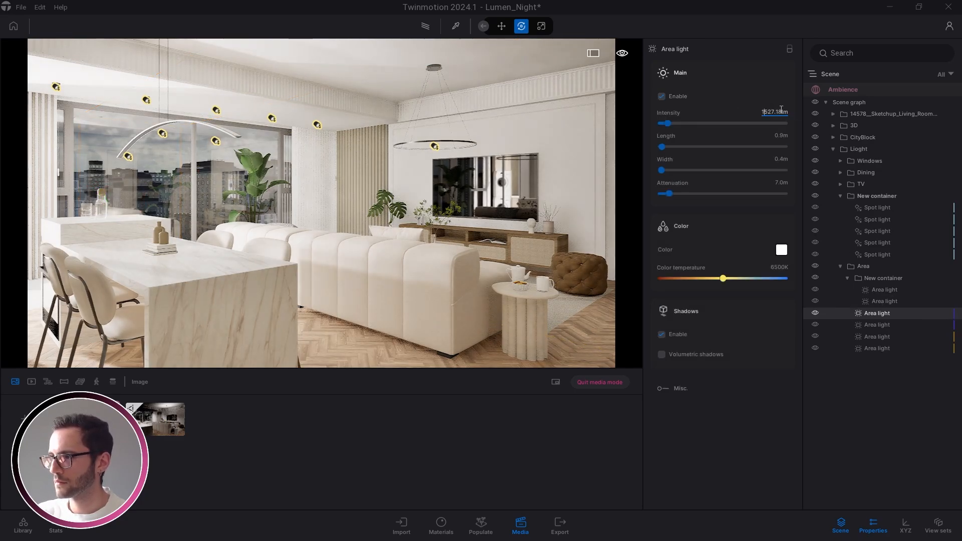
pyautogui.write('1')
pyautogui.click(871, 335)
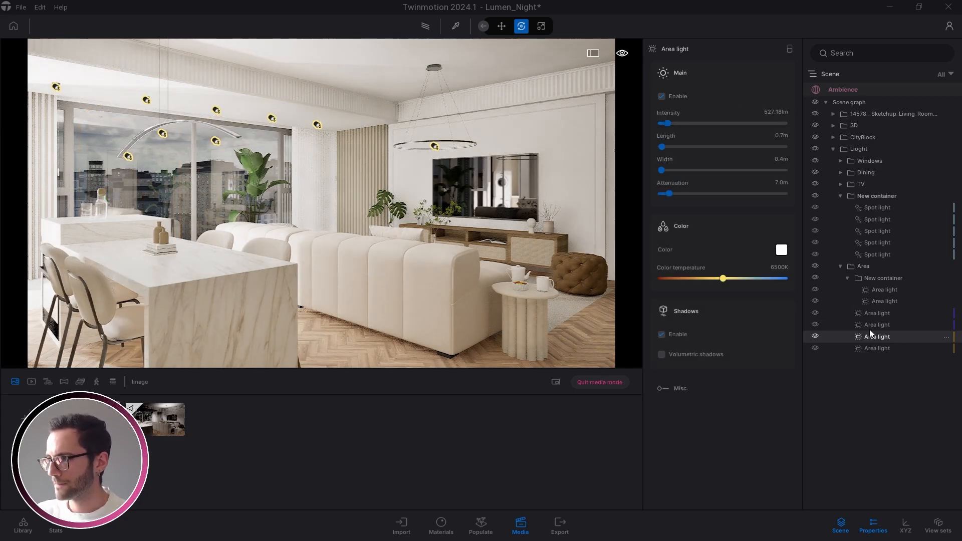
pyautogui.click(778, 111)
pyautogui.write('1')
pyautogui.press('Return')
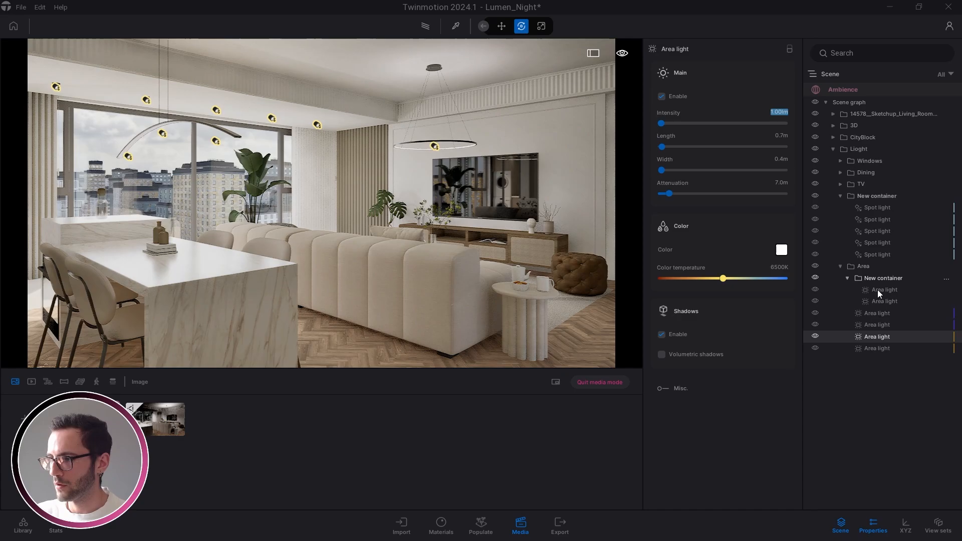
# Step: Compare the daytime living room with the whole Area container hidden and shown
pyautogui.click(815, 266)
pyautogui.click(816, 267)
pyautogui.click(815, 266)
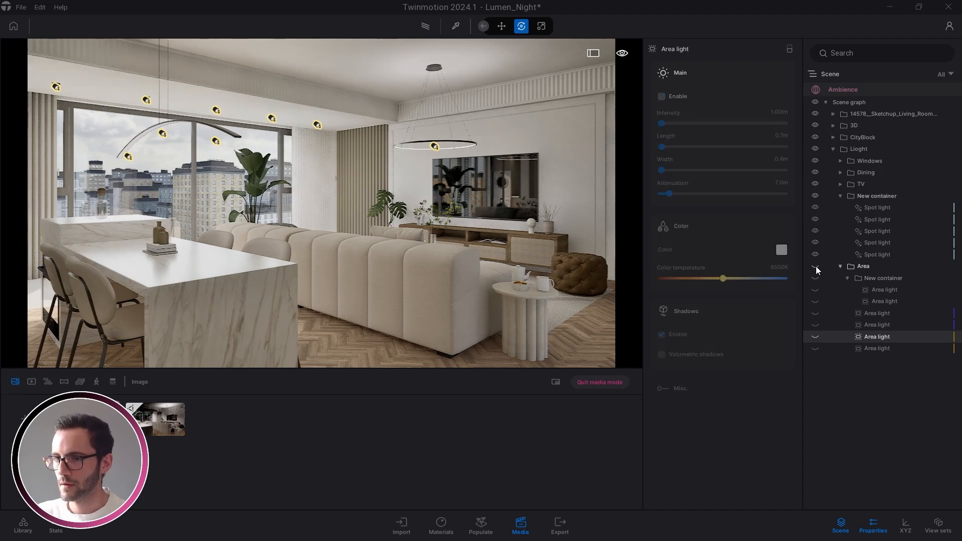
pyautogui.click(815, 266)
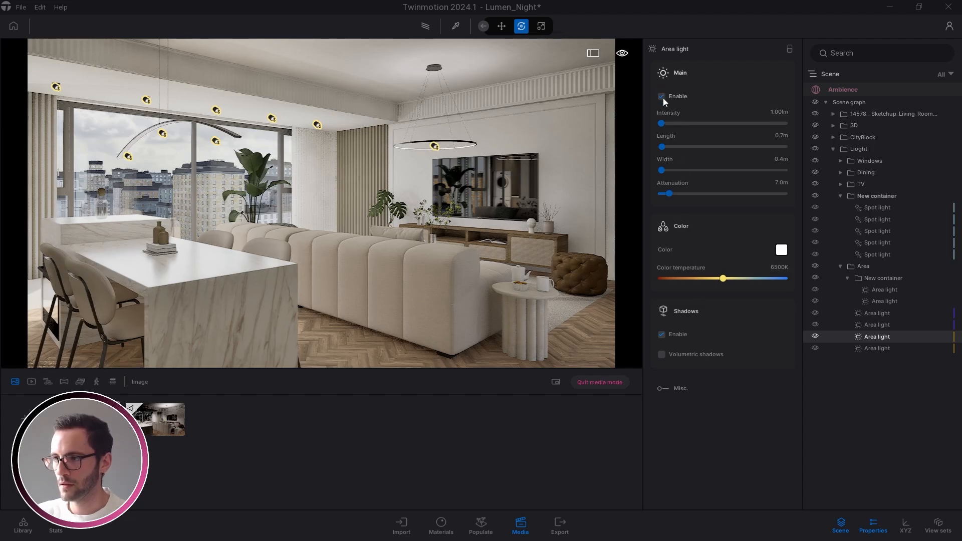
pyautogui.click(815, 266)
pyautogui.click(815, 266)
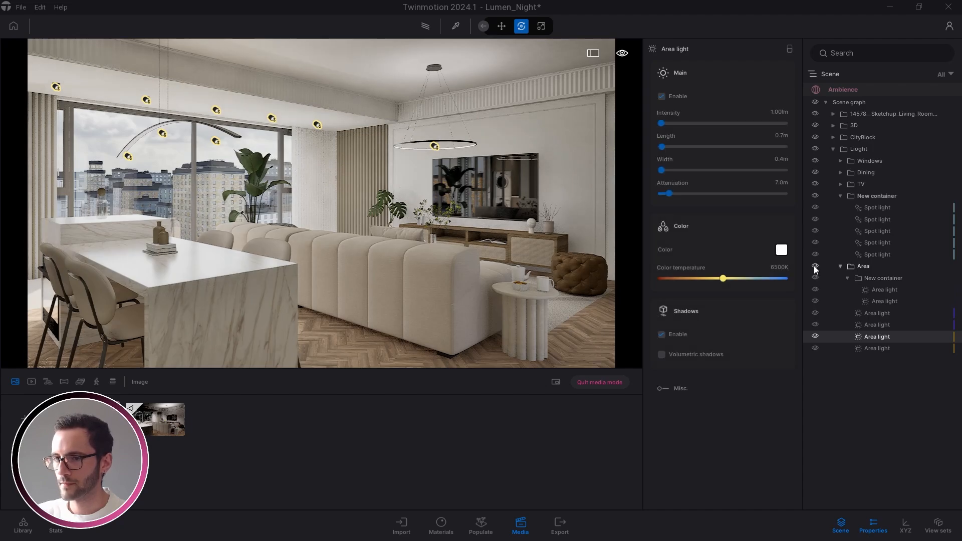
pyautogui.click(816, 267)
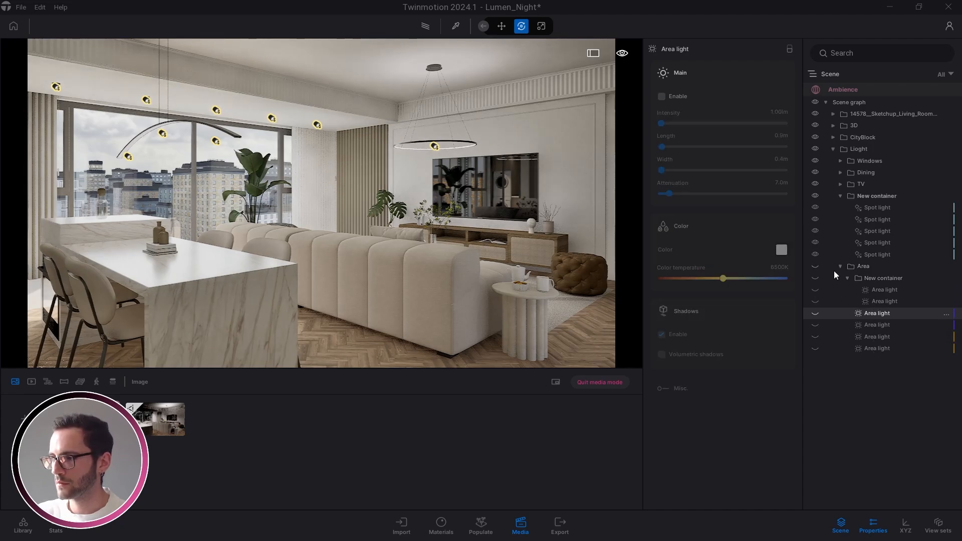
pyautogui.click(816, 267)
# Step: Compare the room with only the four smaller area lights hidden and shown, and clear the selection
pyautogui.keyDown('shift'); pyautogui.click(877, 348); pyautogui.keyUp('shift')
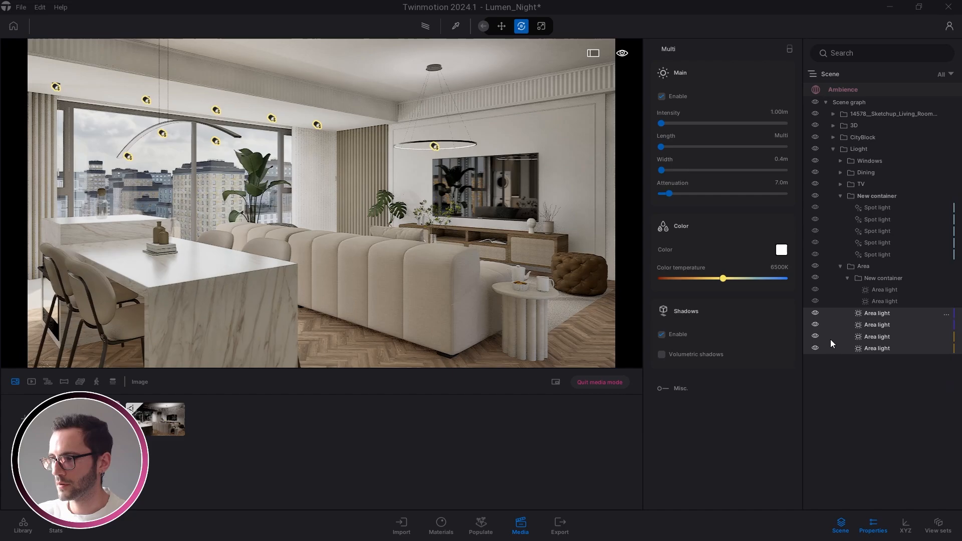
pyautogui.click(816, 313)
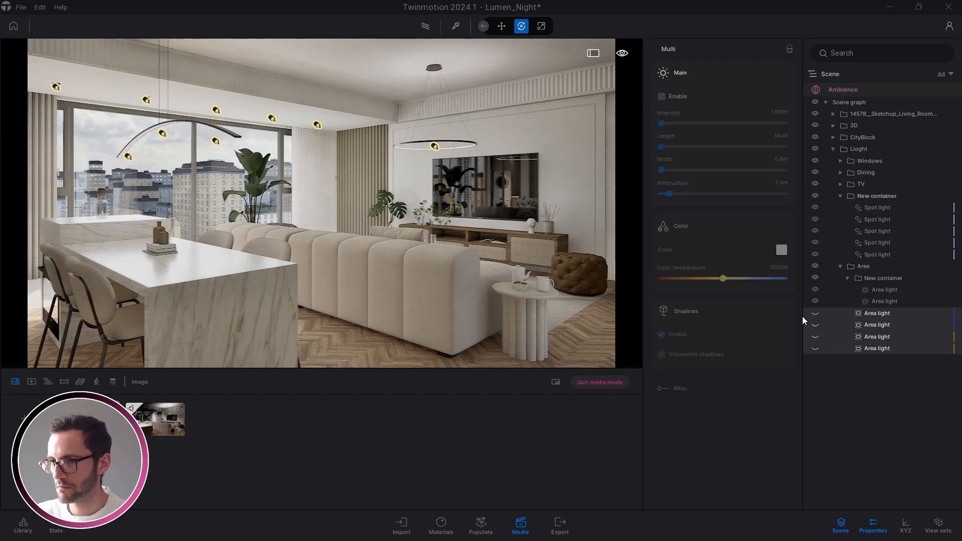
pyautogui.click(816, 313)
pyautogui.click(859, 394)
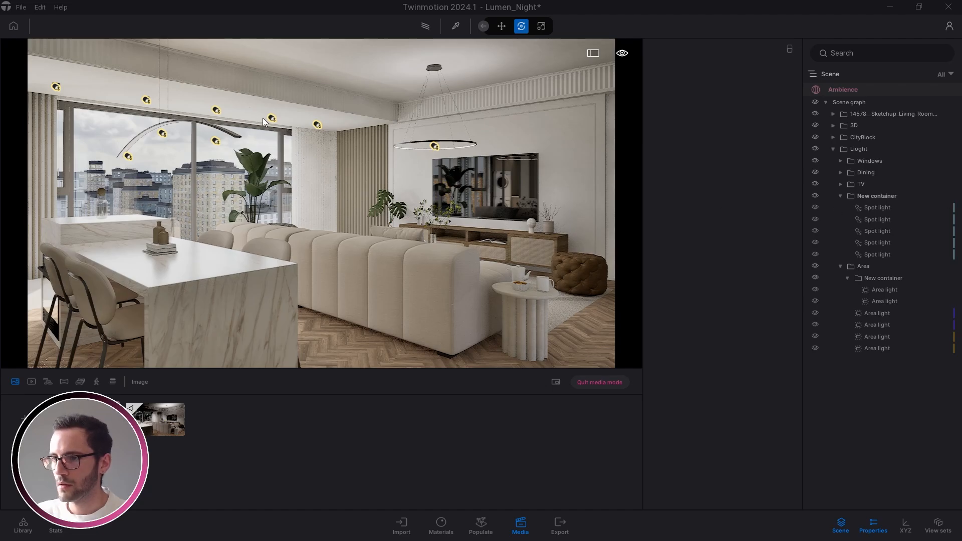
# Step: Set the intensity of both large-window area lights in Area's nested container to 1.5 lm
pyautogui.click(875, 220)
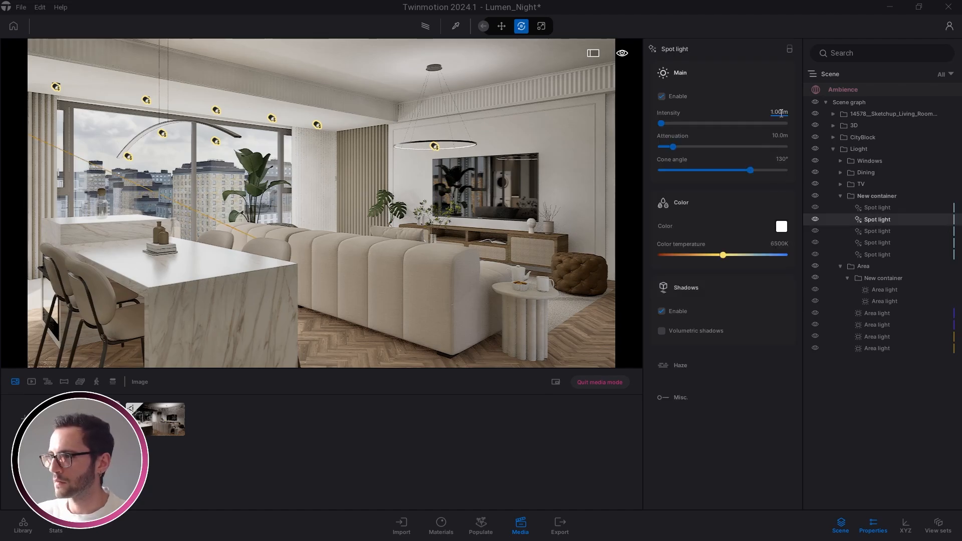
pyautogui.click(884, 290)
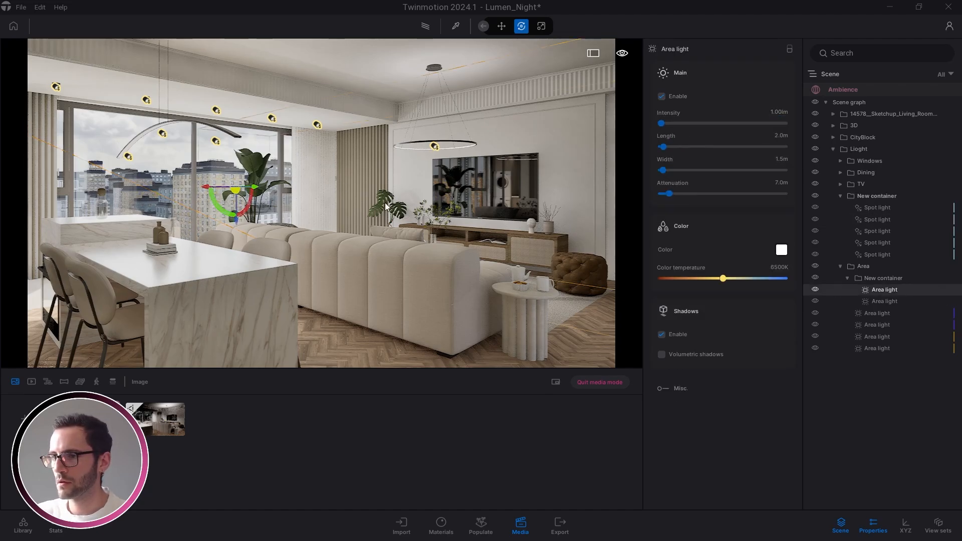
pyautogui.click(779, 113)
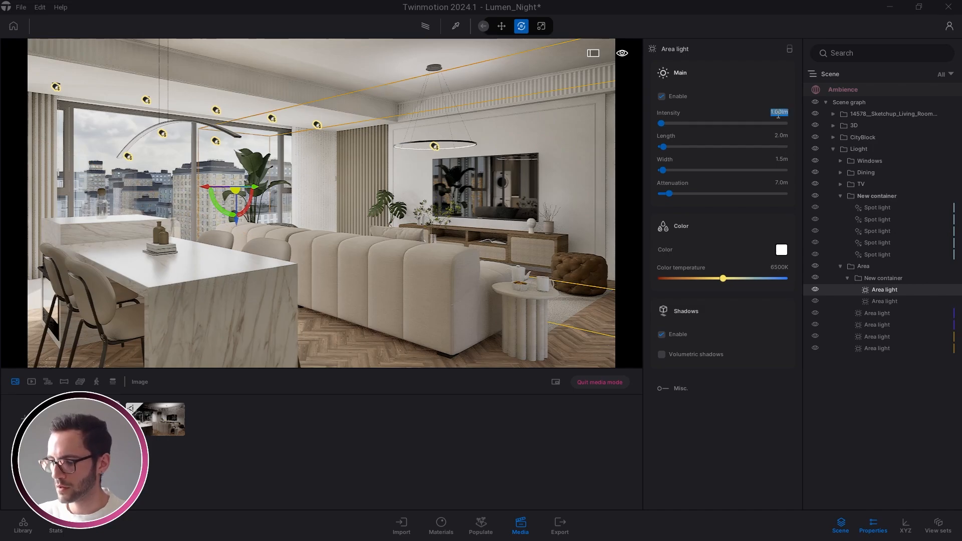
pyautogui.write('1.5')
pyautogui.press('Return')
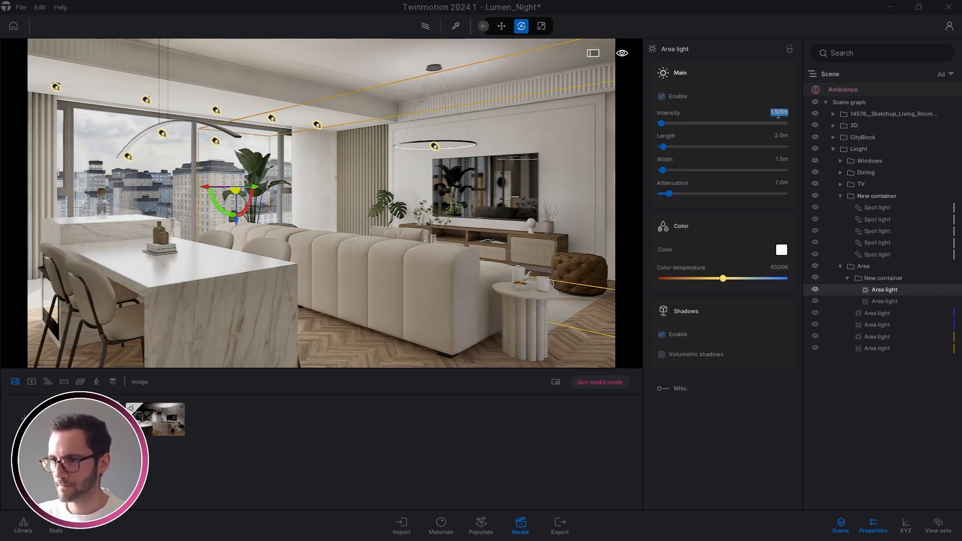
pyautogui.click(885, 302)
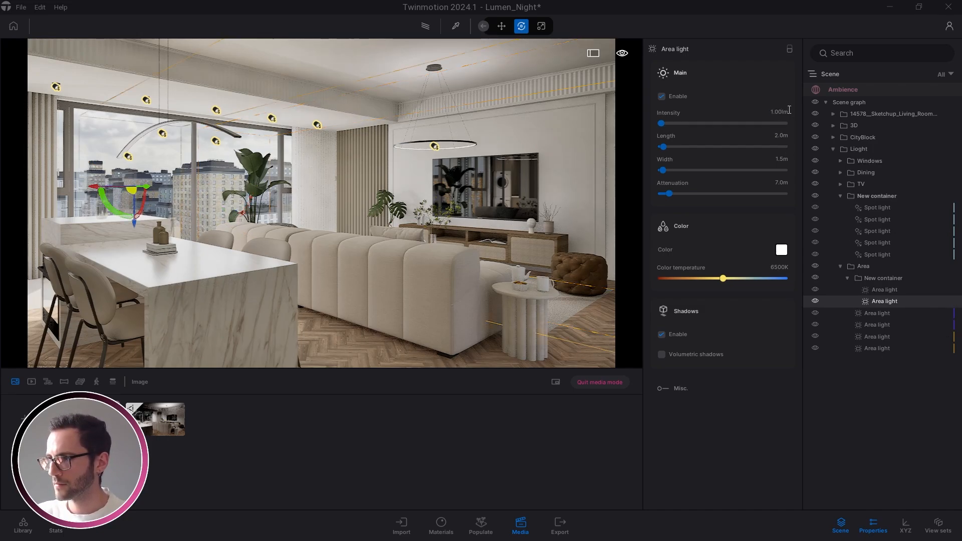
pyautogui.click(789, 110)
pyautogui.write('1.5')
pyautogui.press('Return')
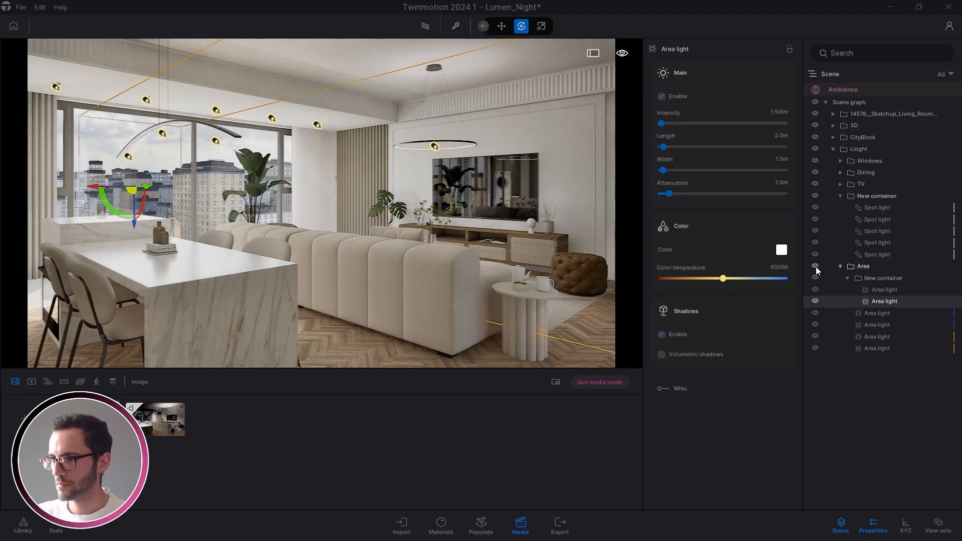
pyautogui.press('Escape')
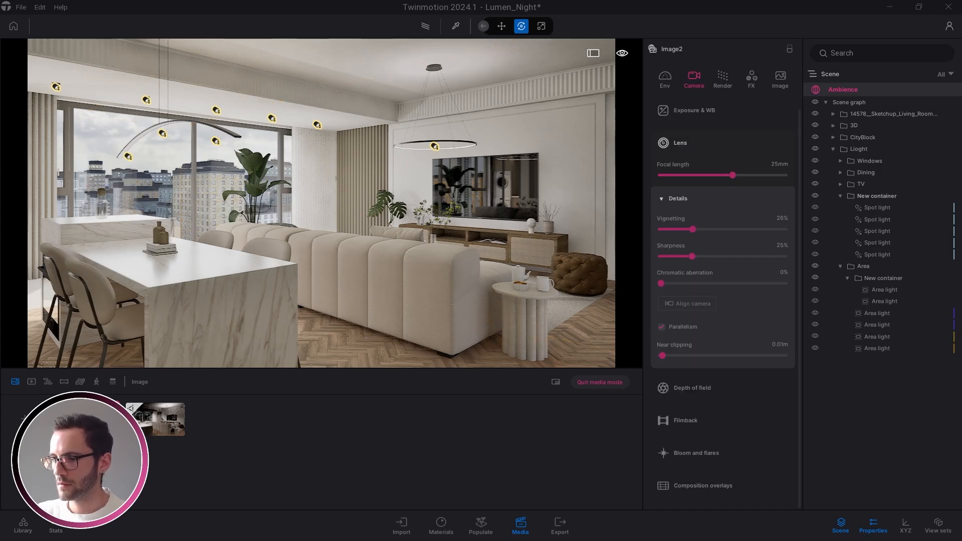
# Step: Open Image3, apply the Day view set to it, and update the saved image
pyautogui.click(152, 423)
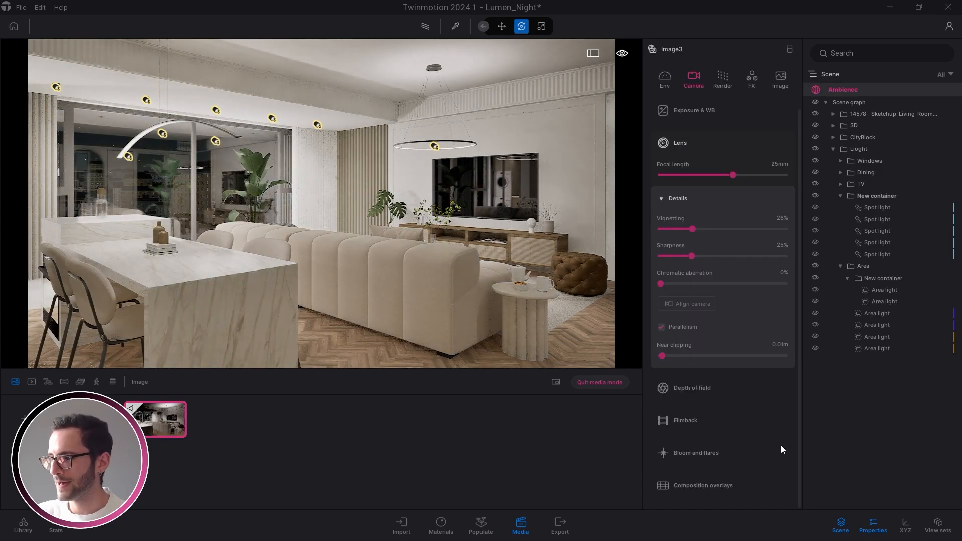
pyautogui.click(938, 525)
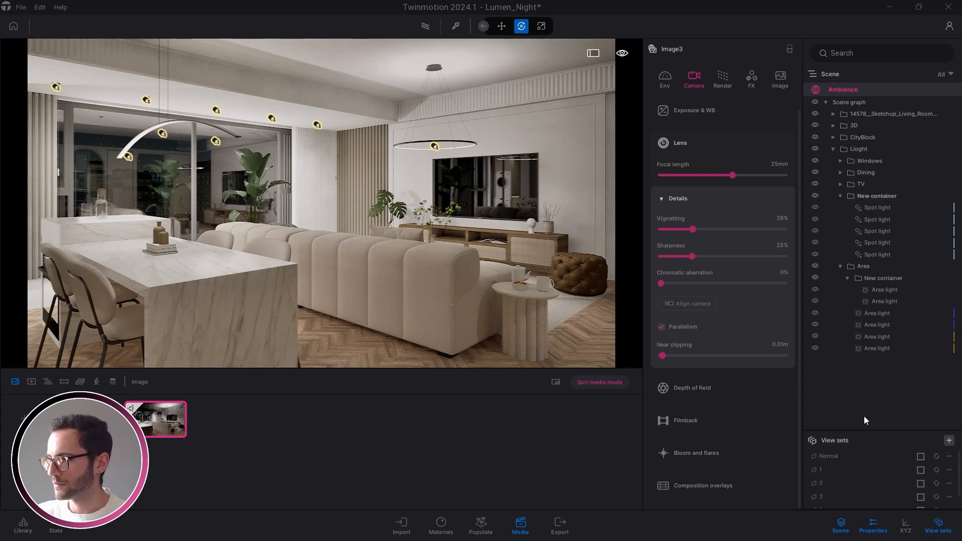
pyautogui.scroll(-2, 853, 465)
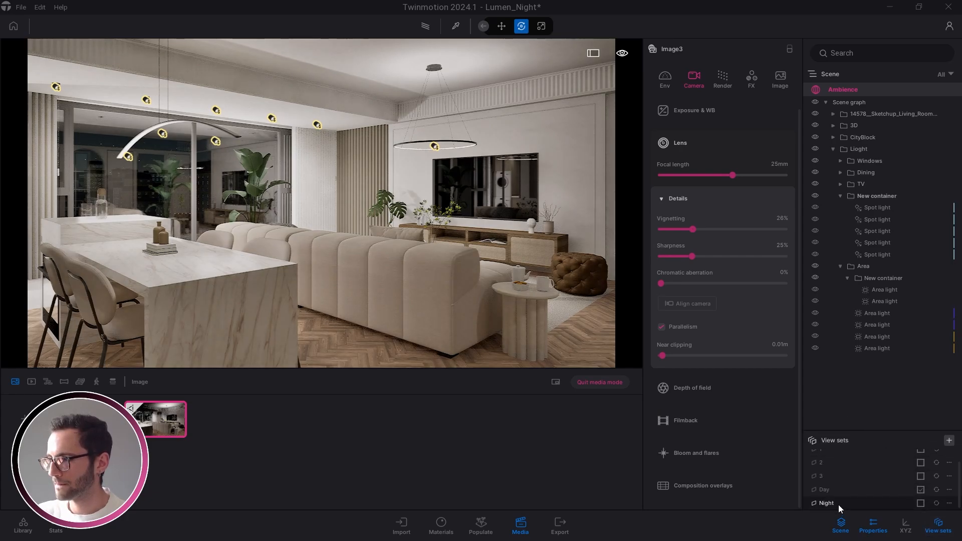
pyautogui.click(838, 490)
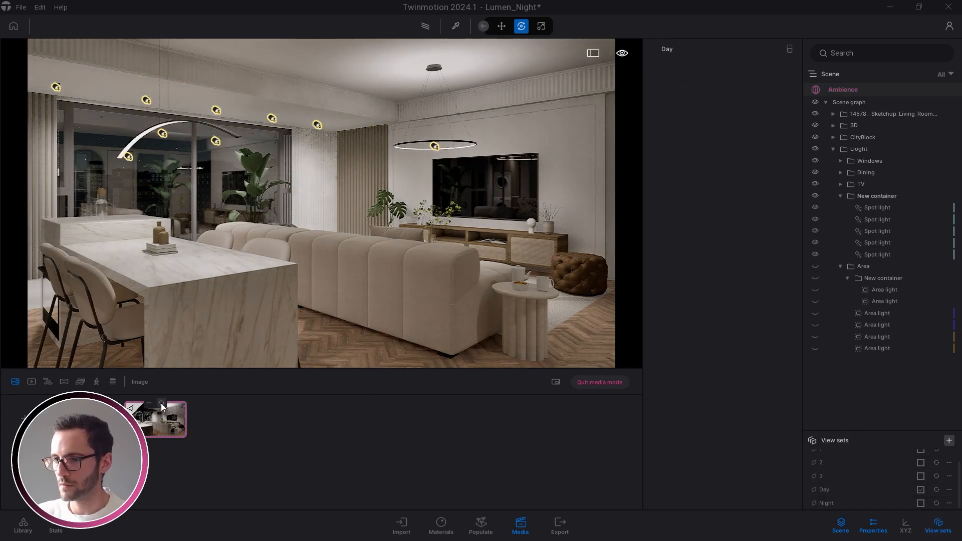
pyautogui.click(161, 403)
# Step: Choose the output size in Image3's format settings, return to Image2, and hide the view sets list
pyautogui.click(140, 421)
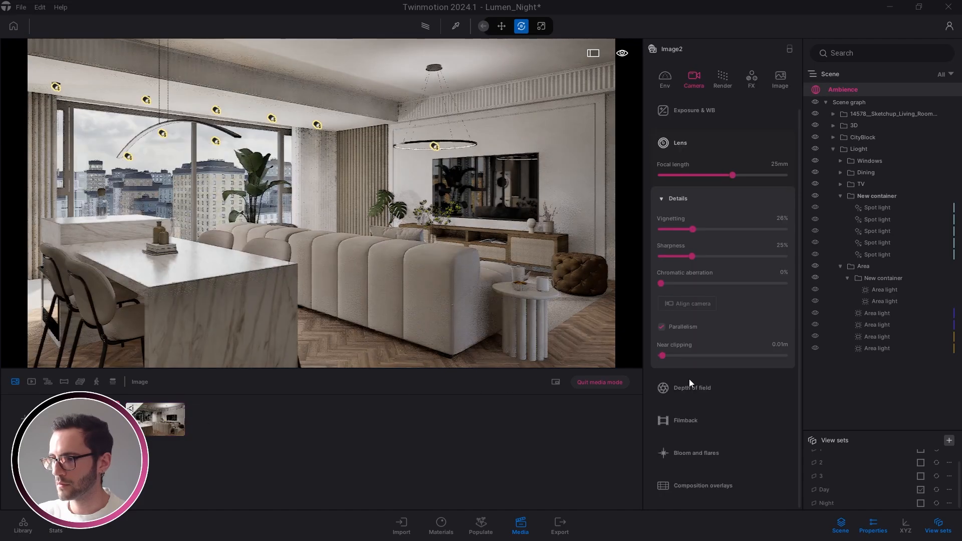
pyautogui.click(774, 80)
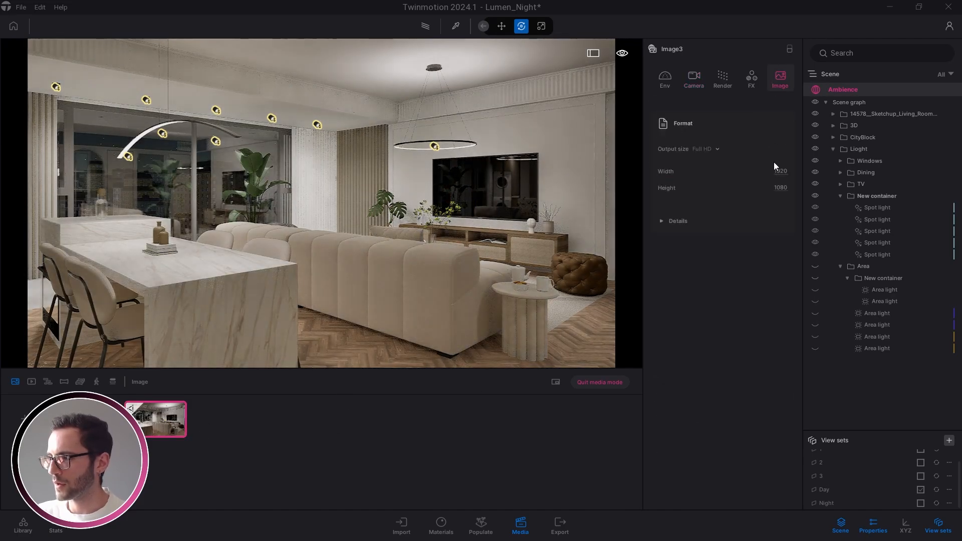
pyautogui.click(705, 149)
pyautogui.click(693, 181)
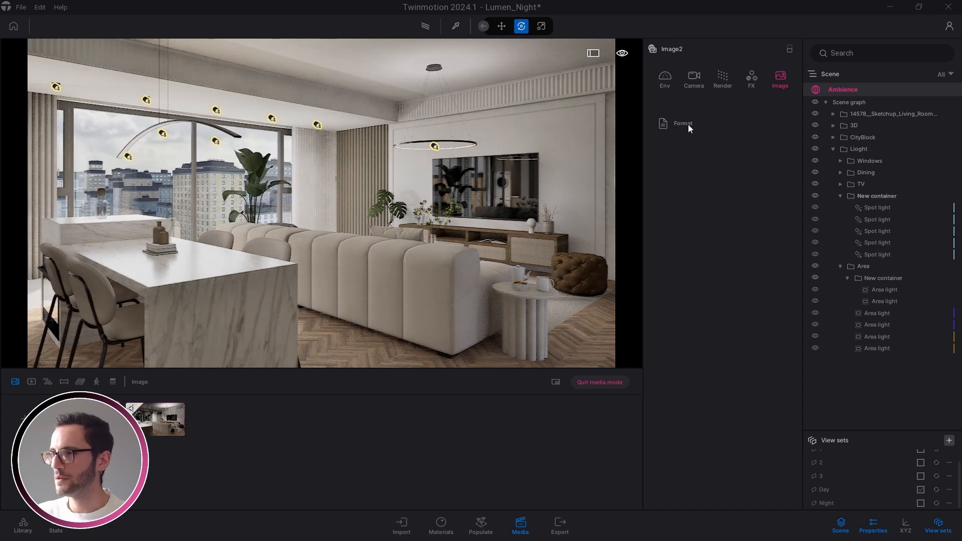
pyautogui.click(935, 525)
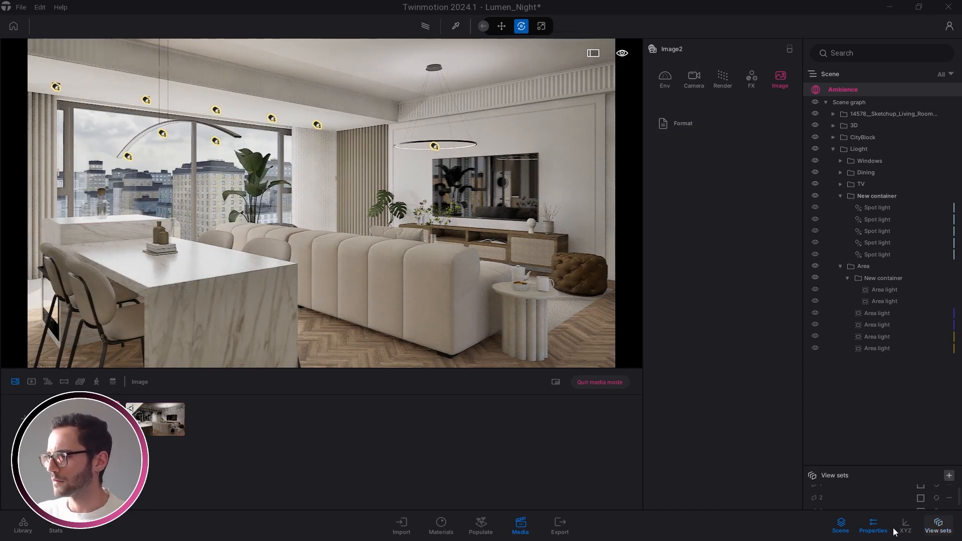
# Step: Leave media mode and export only Image2 as PNG to the Nuova cartella folder on the Desktop
pyautogui.click(549, 525)
pyautogui.click(598, 382)
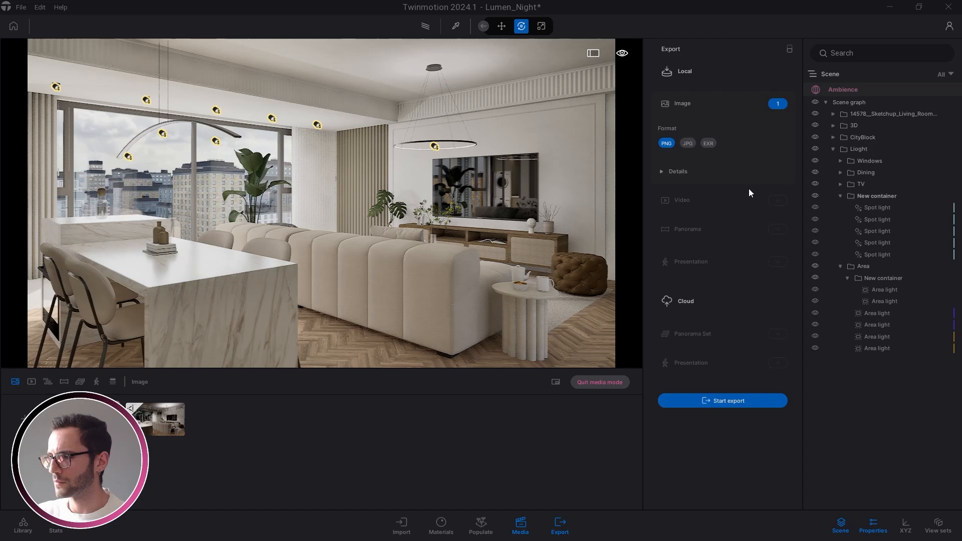
pyautogui.click(577, 530)
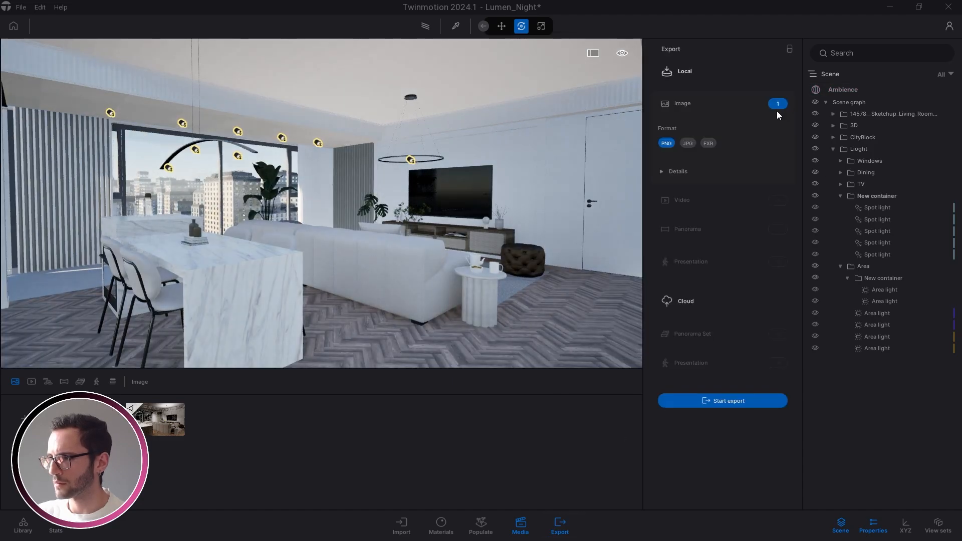
pyautogui.click(779, 105)
pyautogui.click(162, 192)
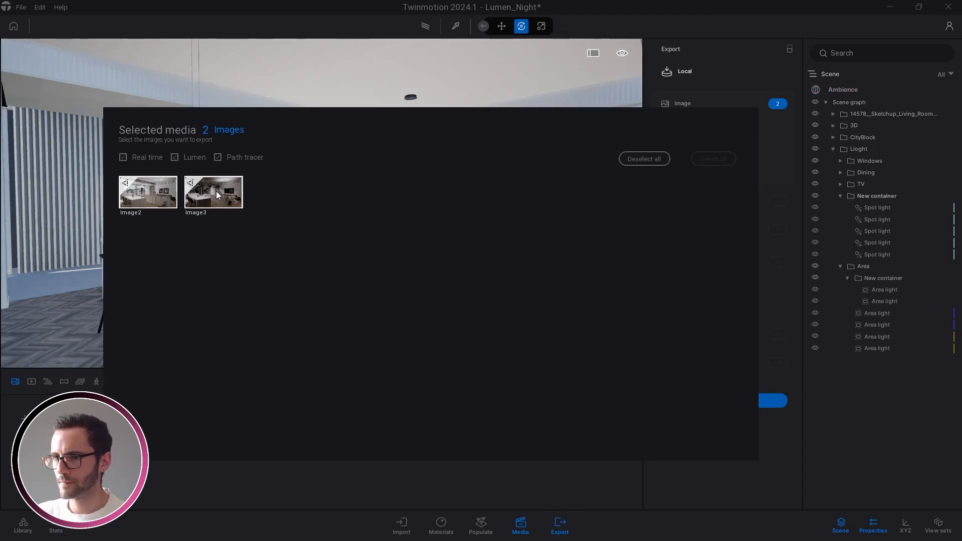
pyautogui.click(216, 191)
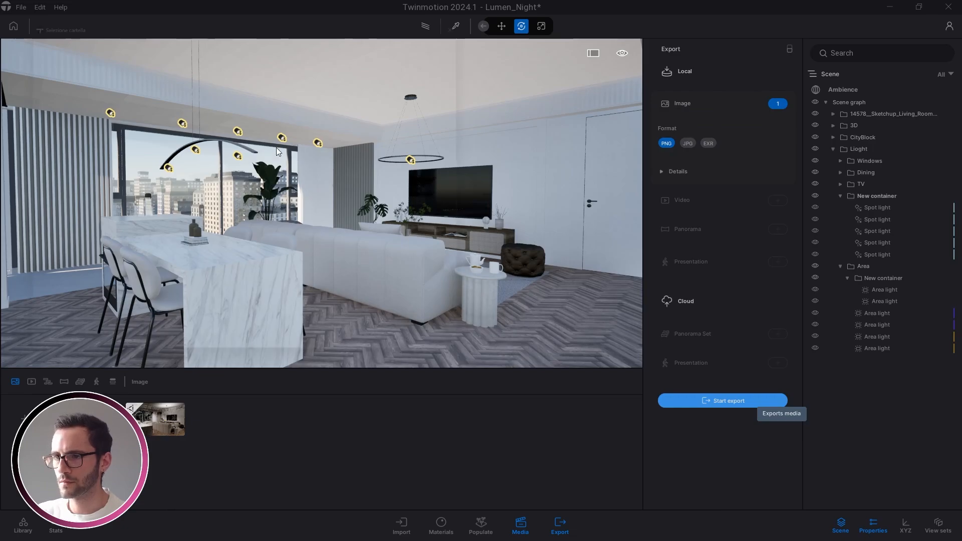
pyautogui.click(753, 406)
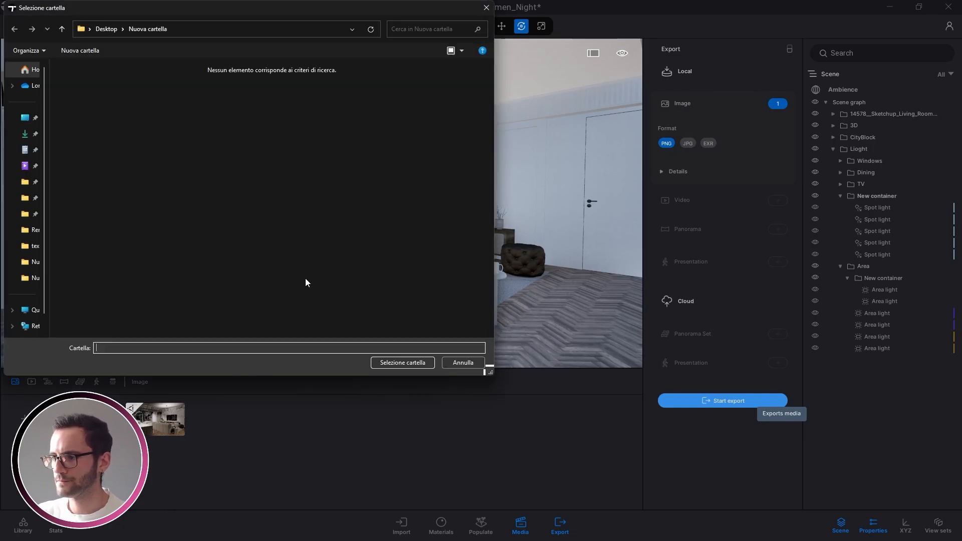
pyautogui.click(418, 364)
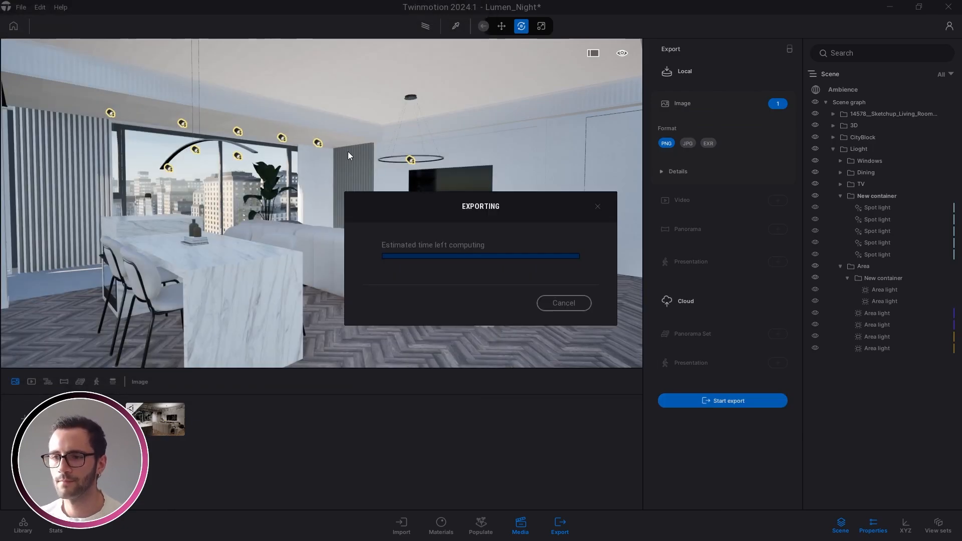
# Step: Check the last image's render time in the statistics, and switch to File Explorer showing the Nuova cartella folder
pyautogui.click(57, 526)
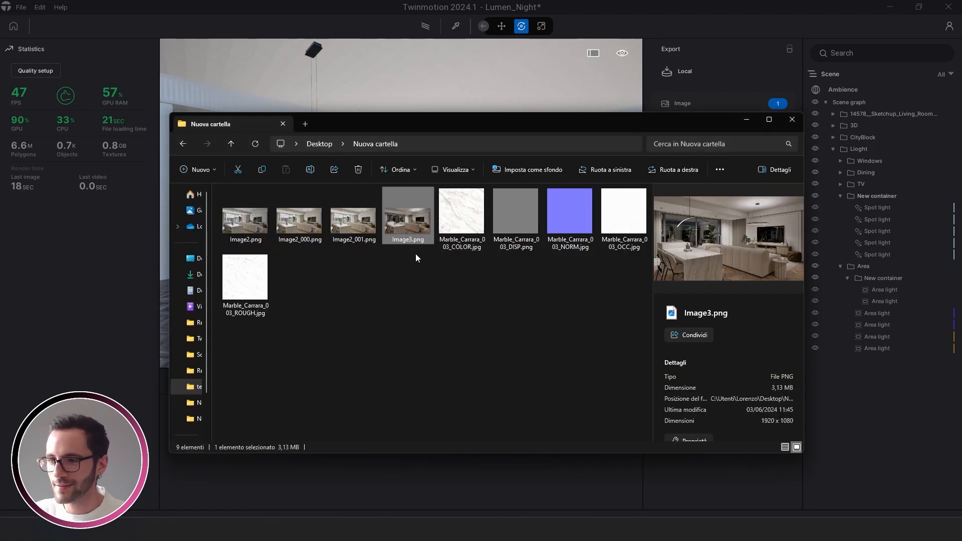
pyautogui.click(406, 308)
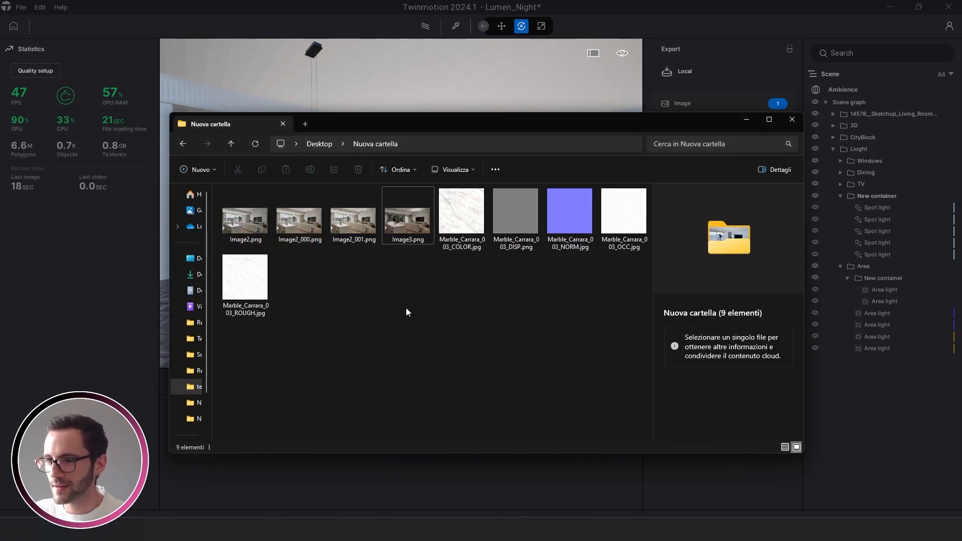
# Step: Open Image2_000.png from the Nuova cartella folder in an enlarged viewer and compare it repeatedly with Image2_001.png
pyautogui.click(302, 230)
pyautogui.press('Return')
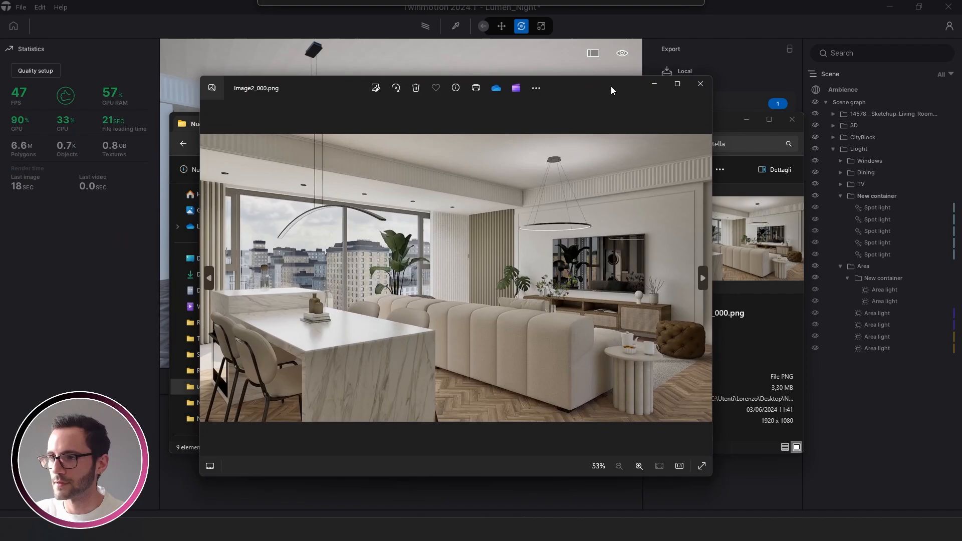
pyautogui.doubleClick(611, 87)
pyautogui.press('Right')
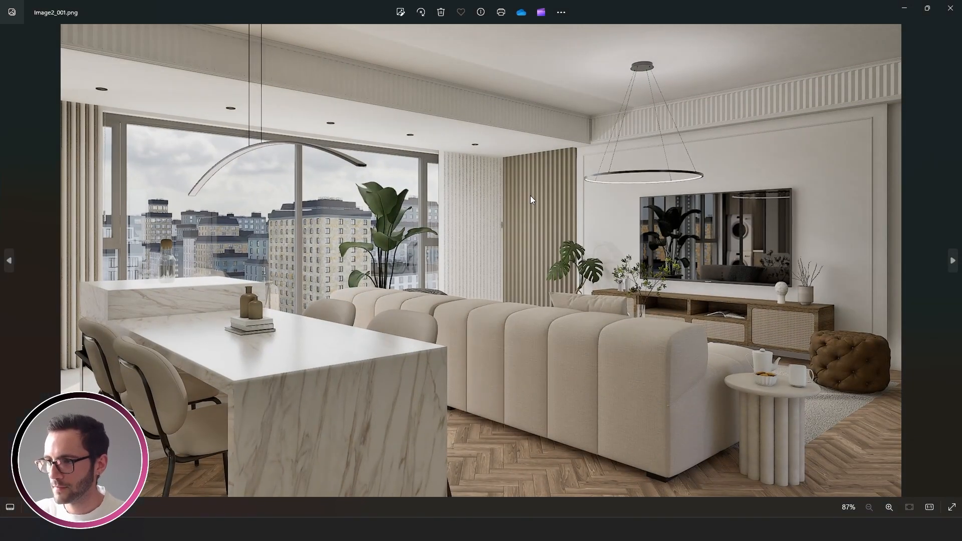
pyautogui.press('Left')
pyautogui.press('Right')
pyautogui.press('Left')
pyautogui.press('Right')
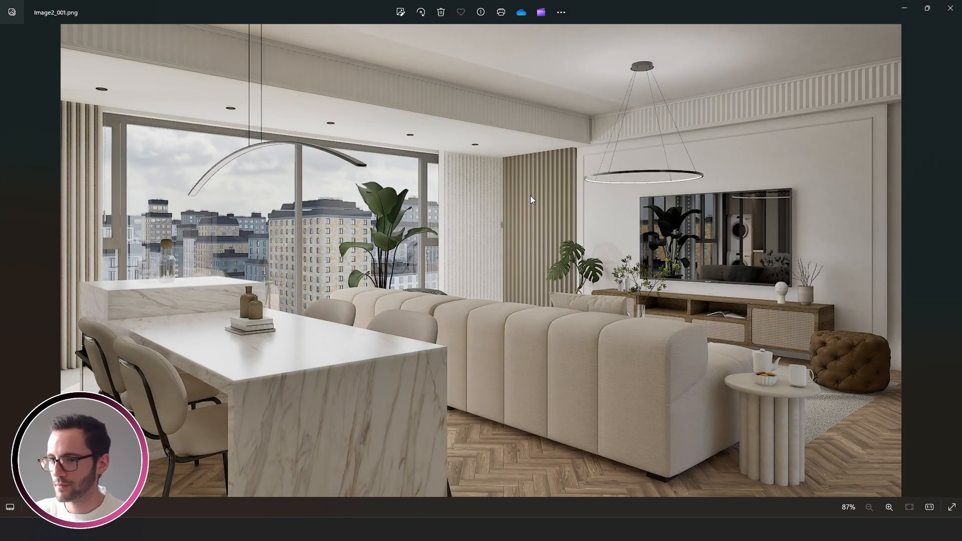
pyautogui.press('Left')
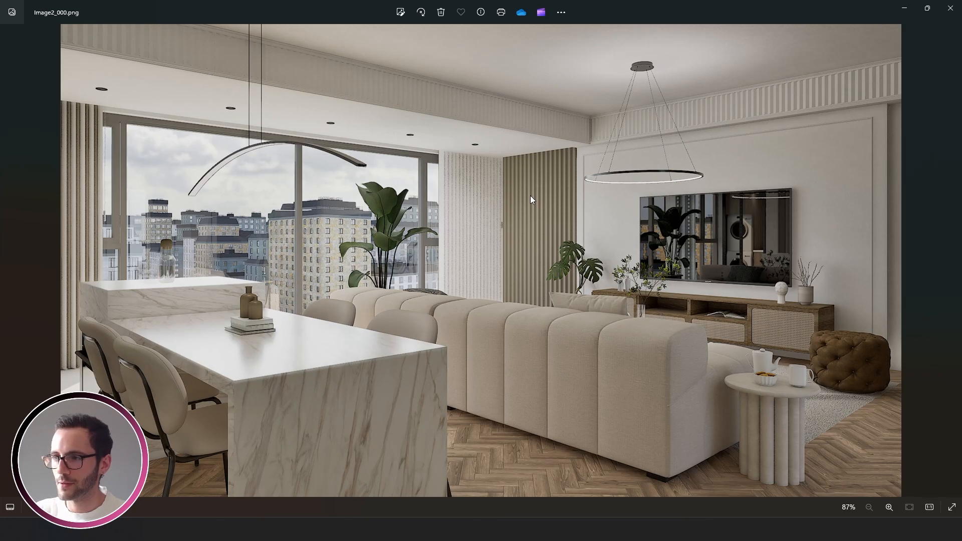
pyautogui.press('Right')
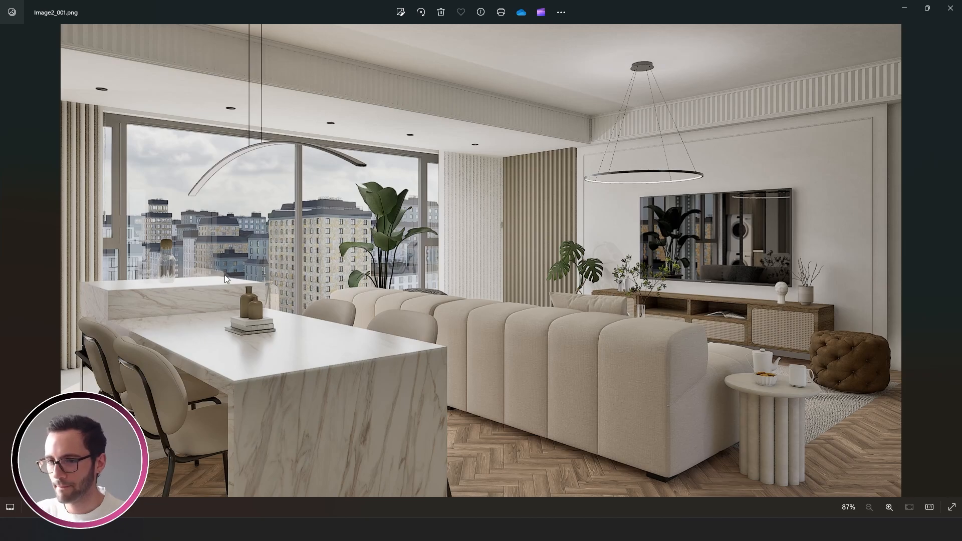
pyautogui.press('Left')
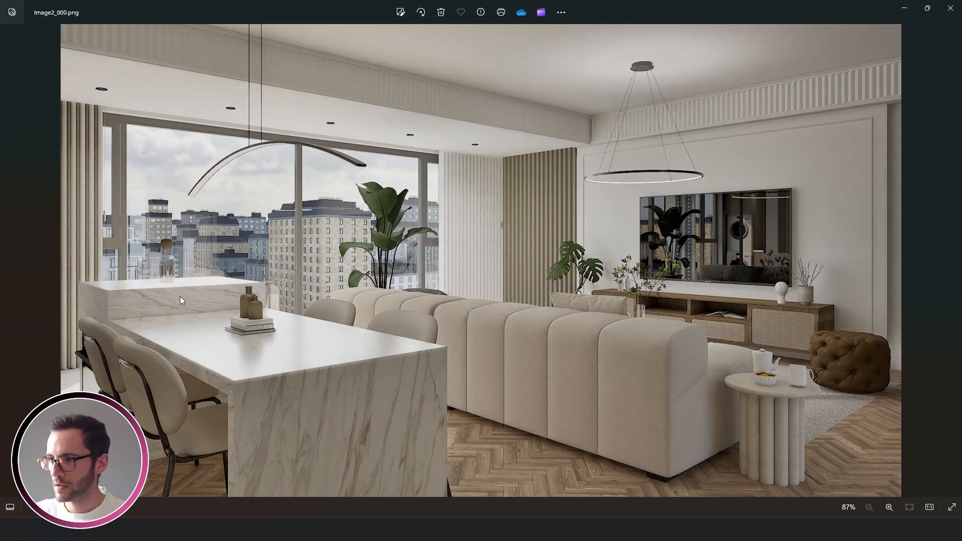
pyautogui.press('Right')
pyautogui.press('Left')
pyautogui.press('Right')
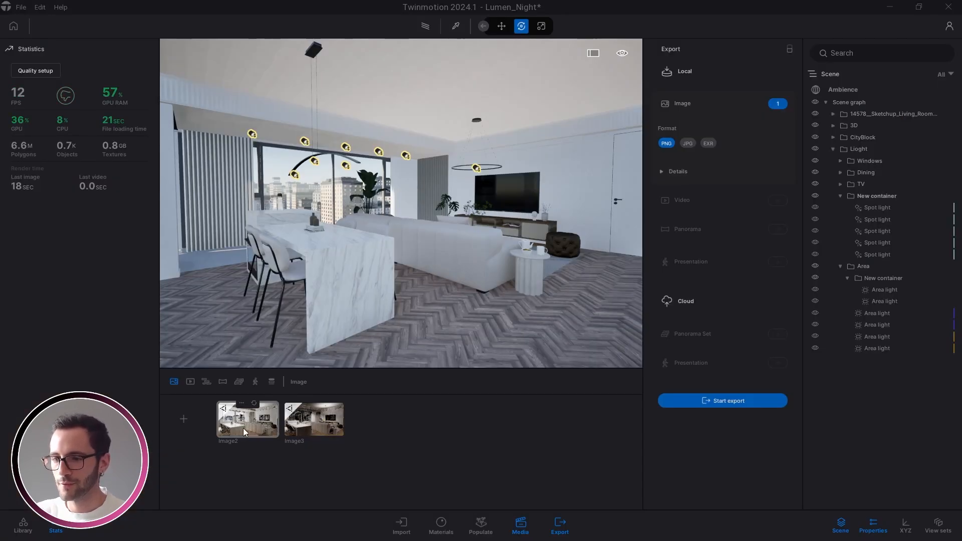
# Step: Return to Twinmotion, open Image2, and set its output size to 4K UHD 3840x2160
pyautogui.click(247, 429)
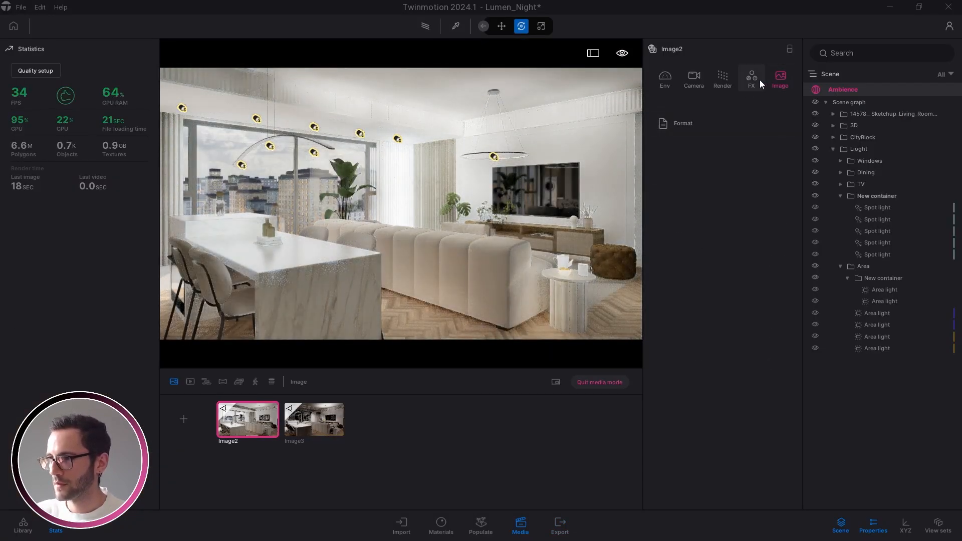
pyautogui.click(757, 79)
pyautogui.click(777, 82)
pyautogui.click(663, 124)
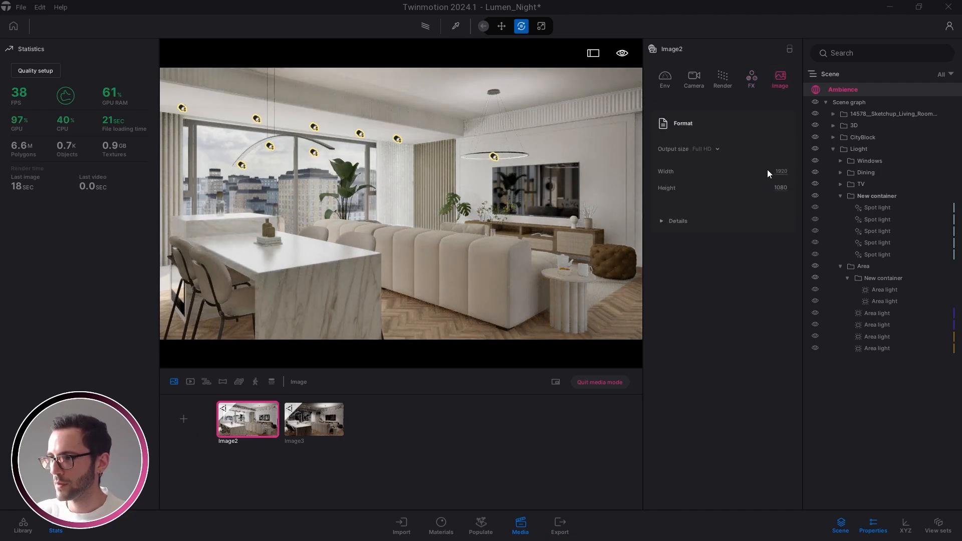
pyautogui.click(701, 148)
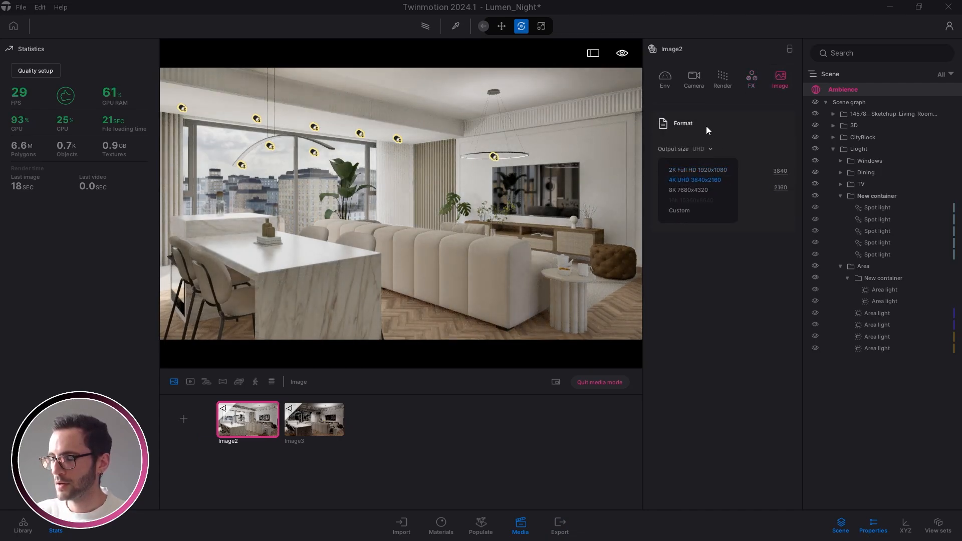
pyautogui.click(690, 311)
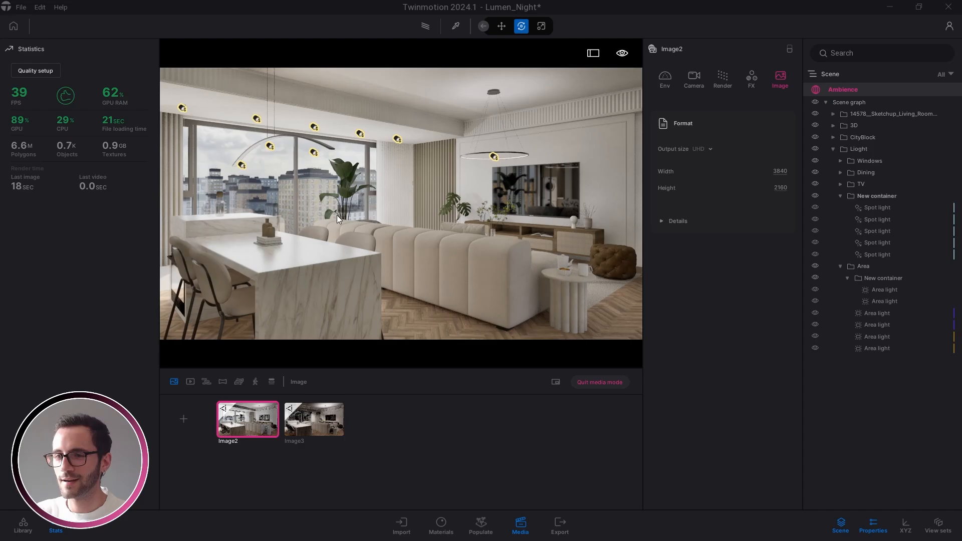
# Step: Leave media mode and hide the media list, statistics and properties to enlarge the viewport
pyautogui.moveTo(261, 190); pyautogui.dragTo(226, 178, button='middle')
pyautogui.click(611, 386)
pyautogui.click(520, 526)
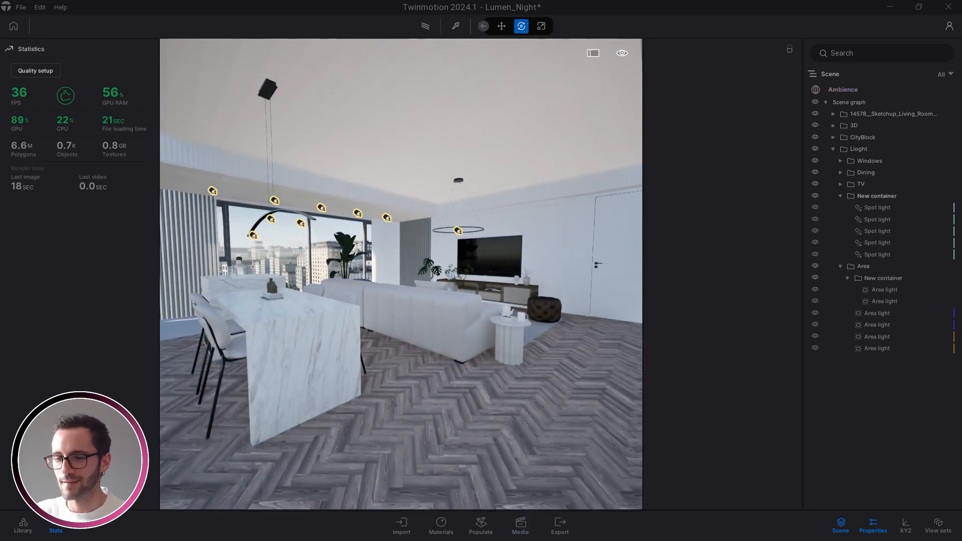
pyautogui.click(54, 527)
pyautogui.scroll(3, 473, 336)
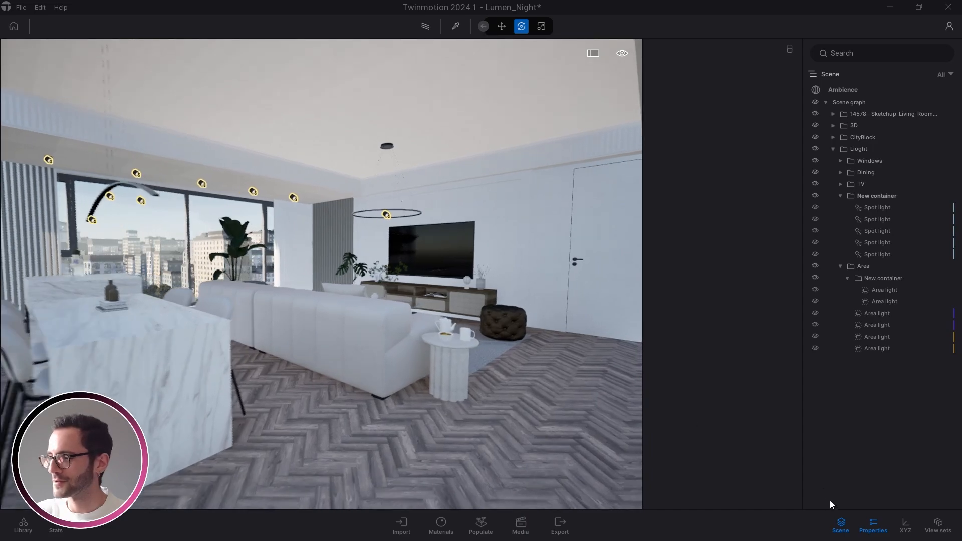
pyautogui.click(874, 525)
pyautogui.press('w')
pyautogui.moveTo(481, 281)
pyautogui.mouseDown(button='right')
pyautogui.moveTo(411, 281)
pyautogui.moveTo(466, 278)
pyautogui.mouseUp(button='right')
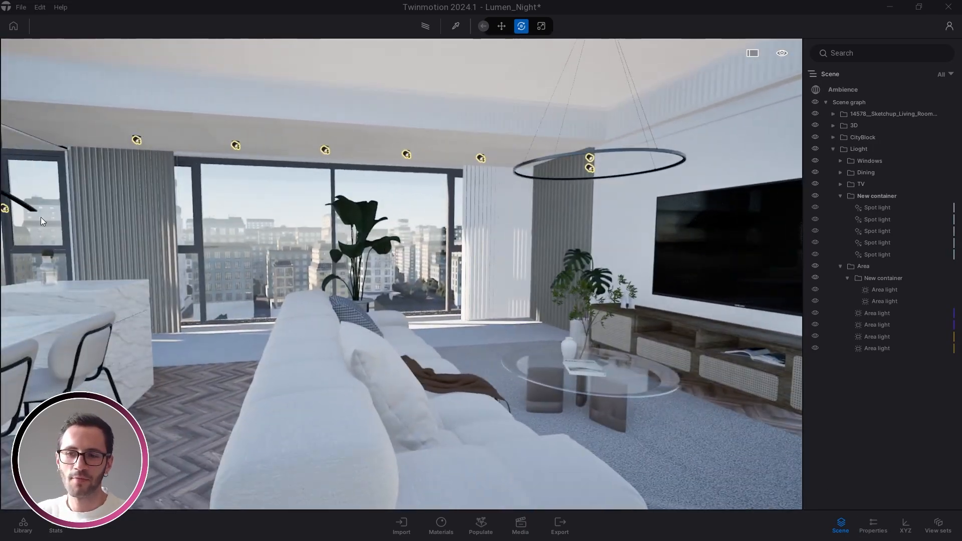
pyautogui.press('d')
pyautogui.moveTo(423, 252)
pyautogui.mouseDown(button='right')
pyautogui.moveTo(446, 252)
pyautogui.moveTo(423, 251)
pyautogui.moveTo(446, 252)
pyautogui.moveTo(446, 235)
pyautogui.moveTo(416, 236)
pyautogui.mouseUp(button='right')
pyautogui.press('s')
pyautogui.press('w')
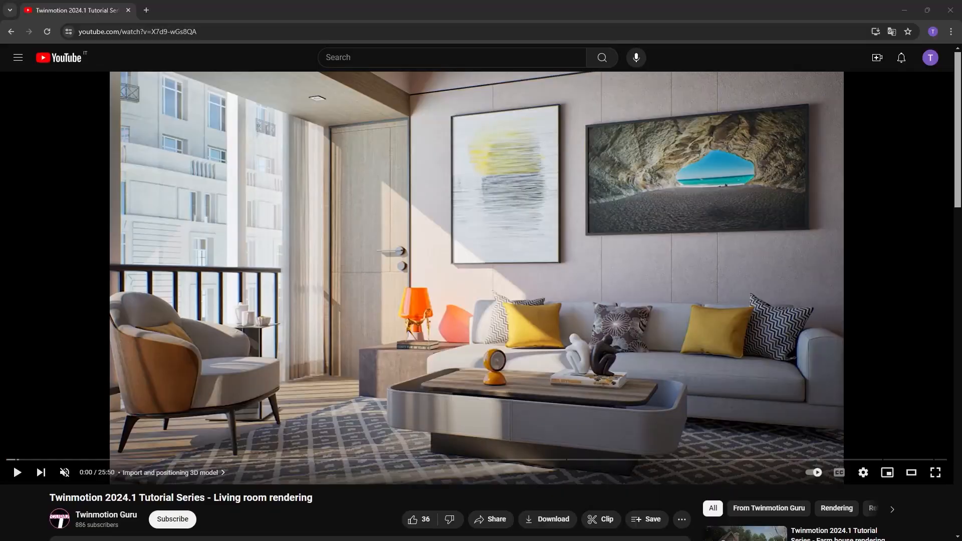
# Step: Switch to the YouTube living room rendering tutorial, subscribe to Twinmotion Guru with all notifications, and like the video
pyautogui.scroll(-3, 64, 360)
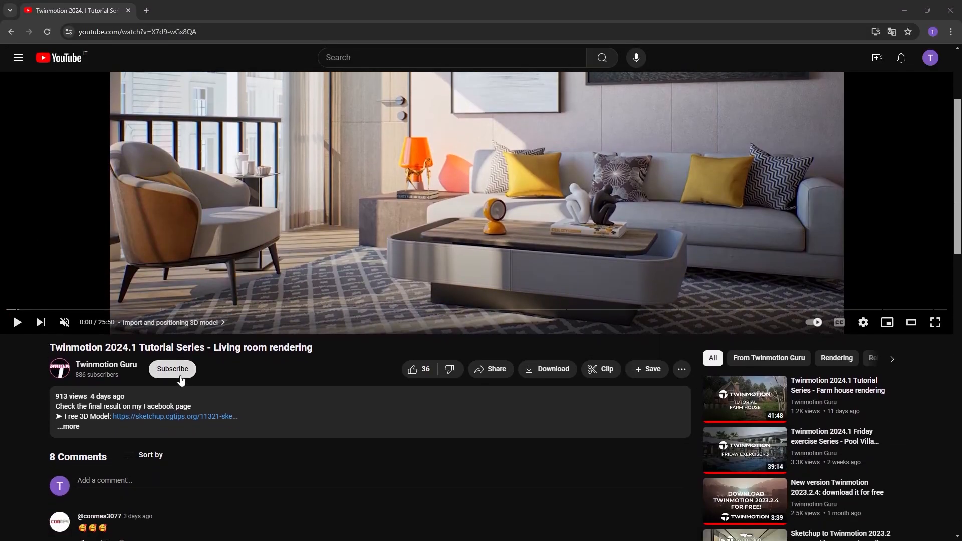
pyautogui.click(182, 375)
pyautogui.click(207, 375)
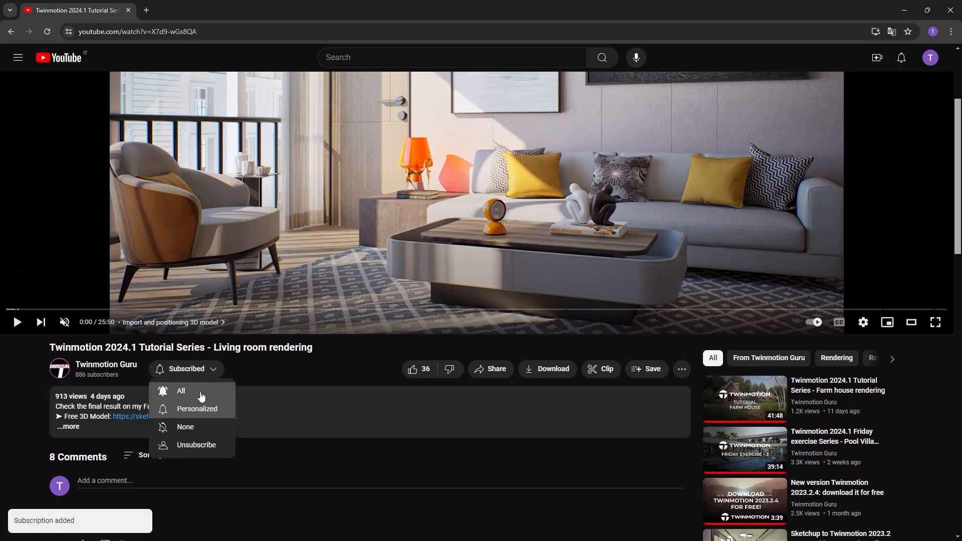
pyautogui.click(201, 394)
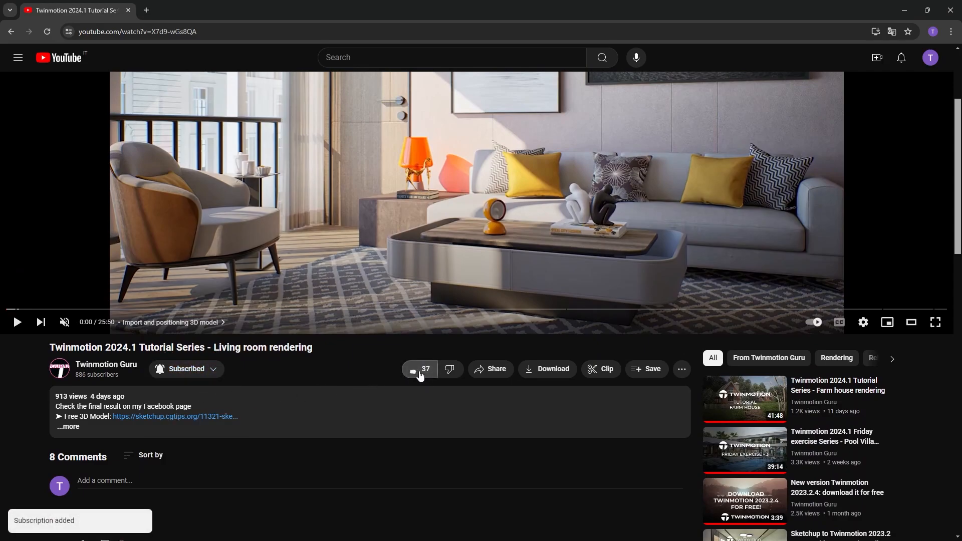
# Step: Write a comment on the video beginning "How to add realism"
pyautogui.scroll(-3, 287, 376)
pyautogui.click(127, 332)
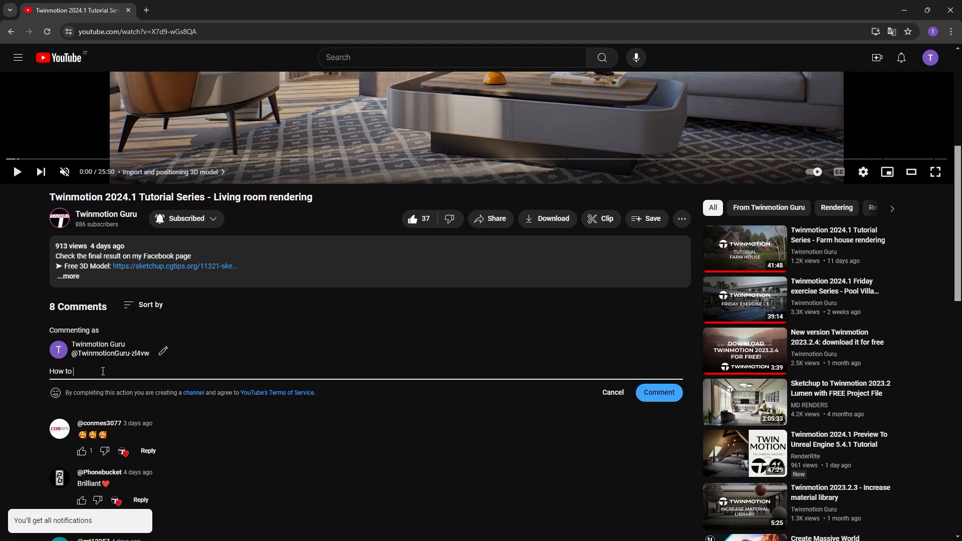
pyautogui.write('How to add realism w')
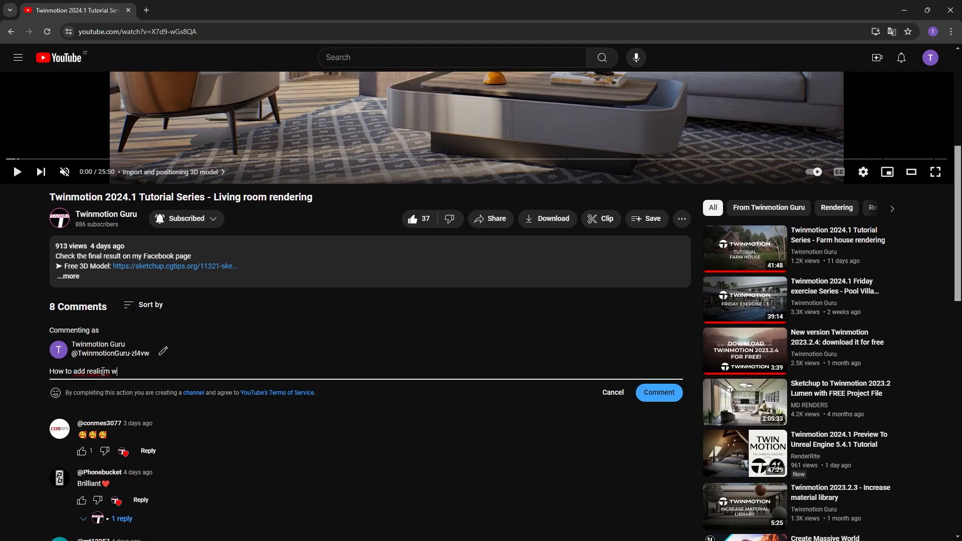